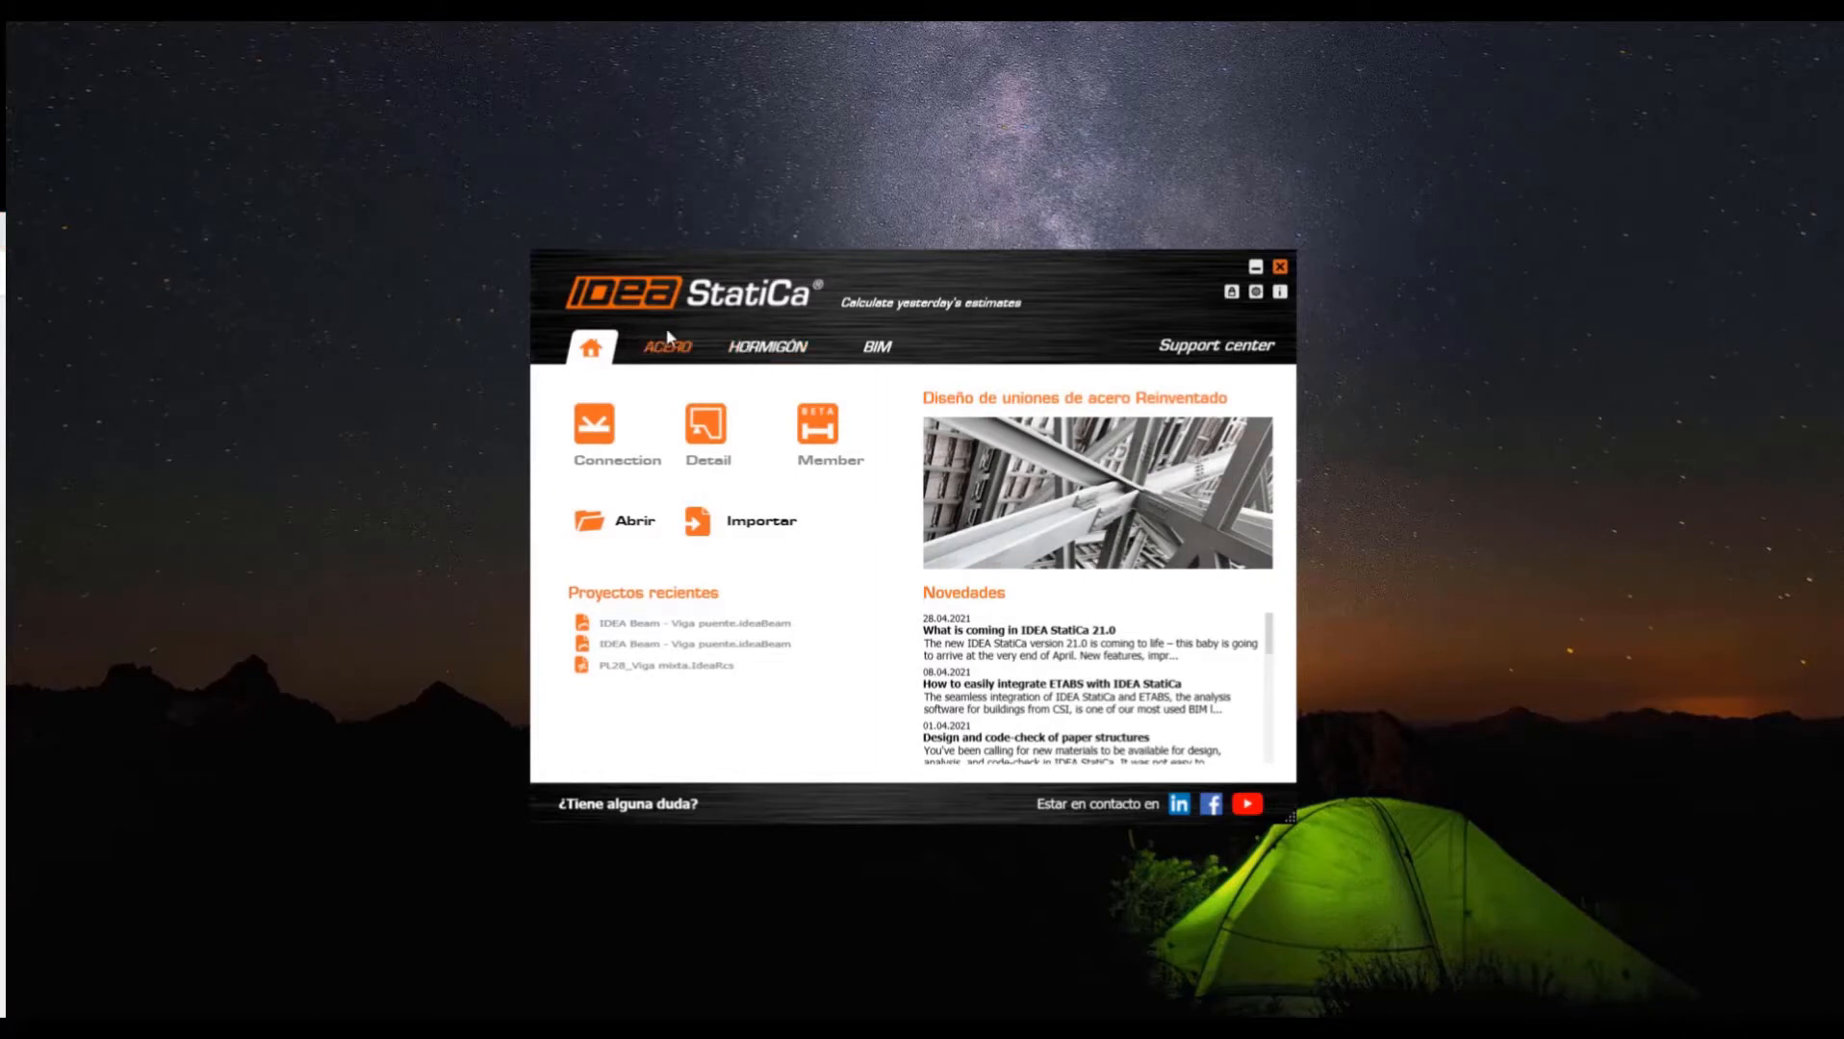
- Launch the Beam application from the concrete (Hormigón) tools and start a new project
left_click(770, 350)
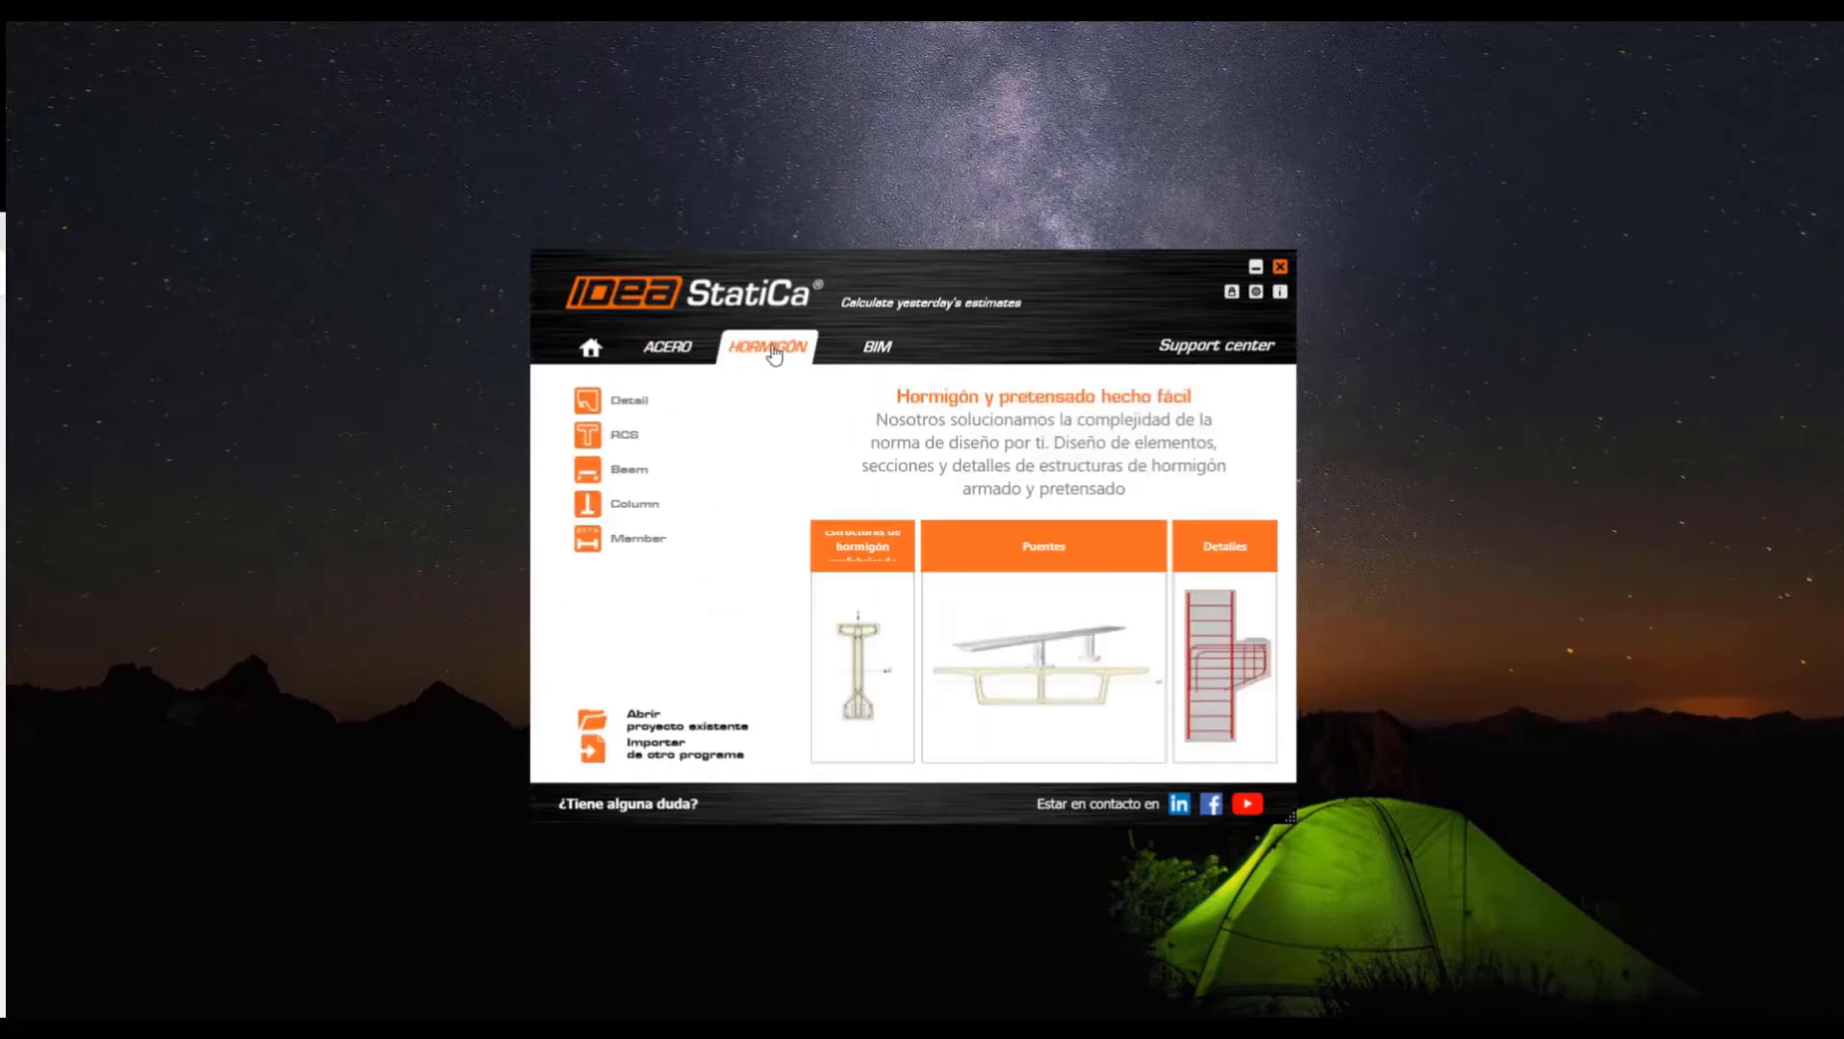
left_click(631, 471)
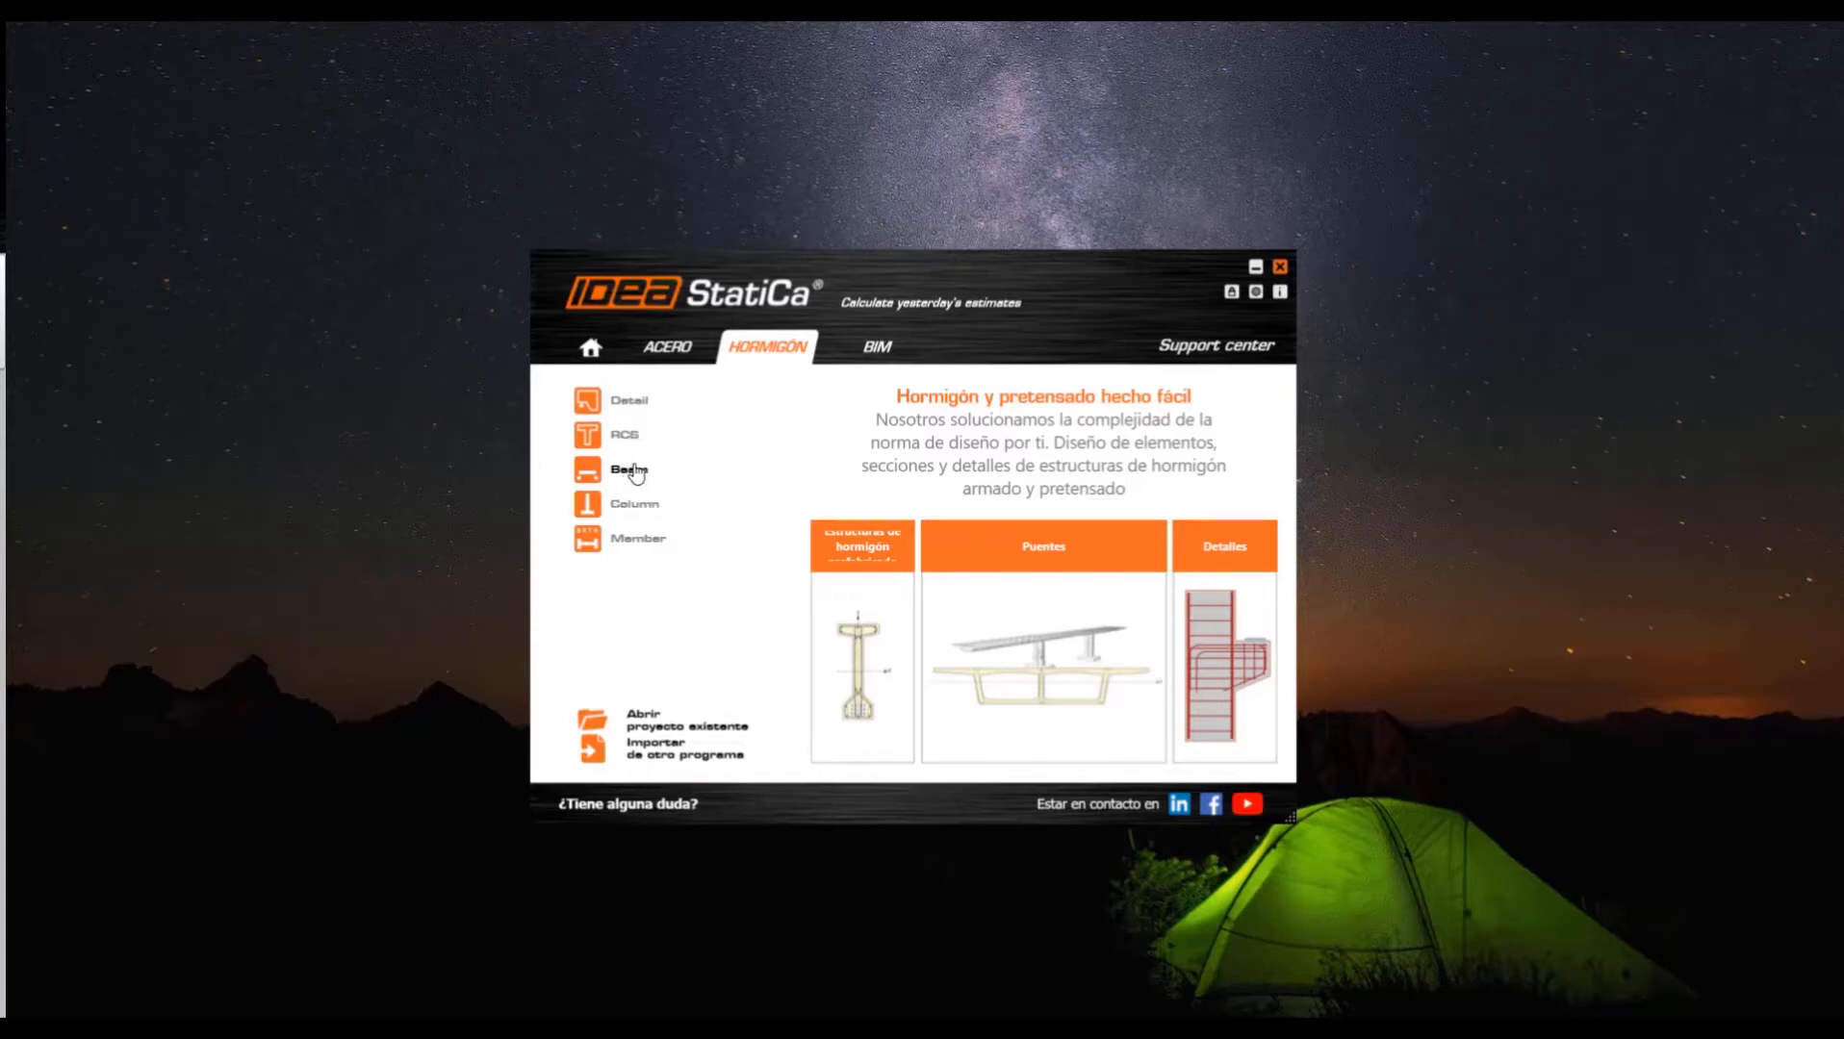
left_click_drag(0, 240, 1095, 25)
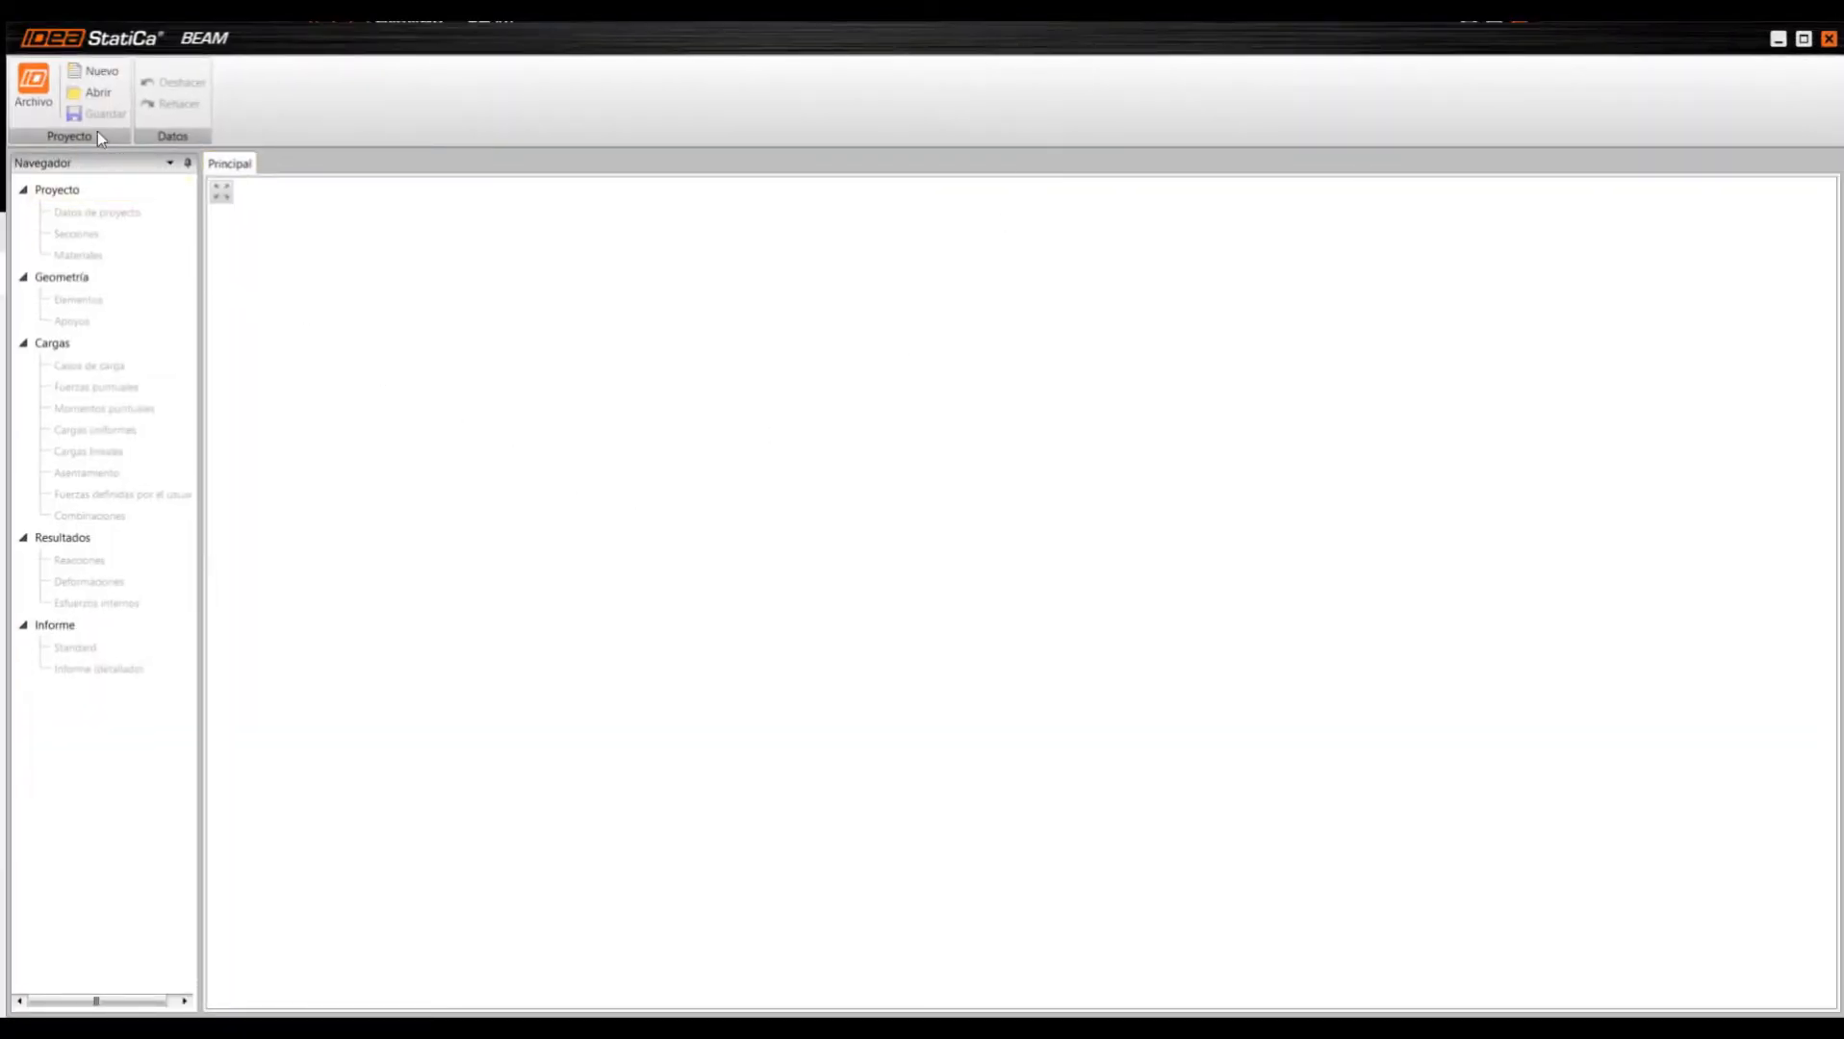
left_click(101, 72)
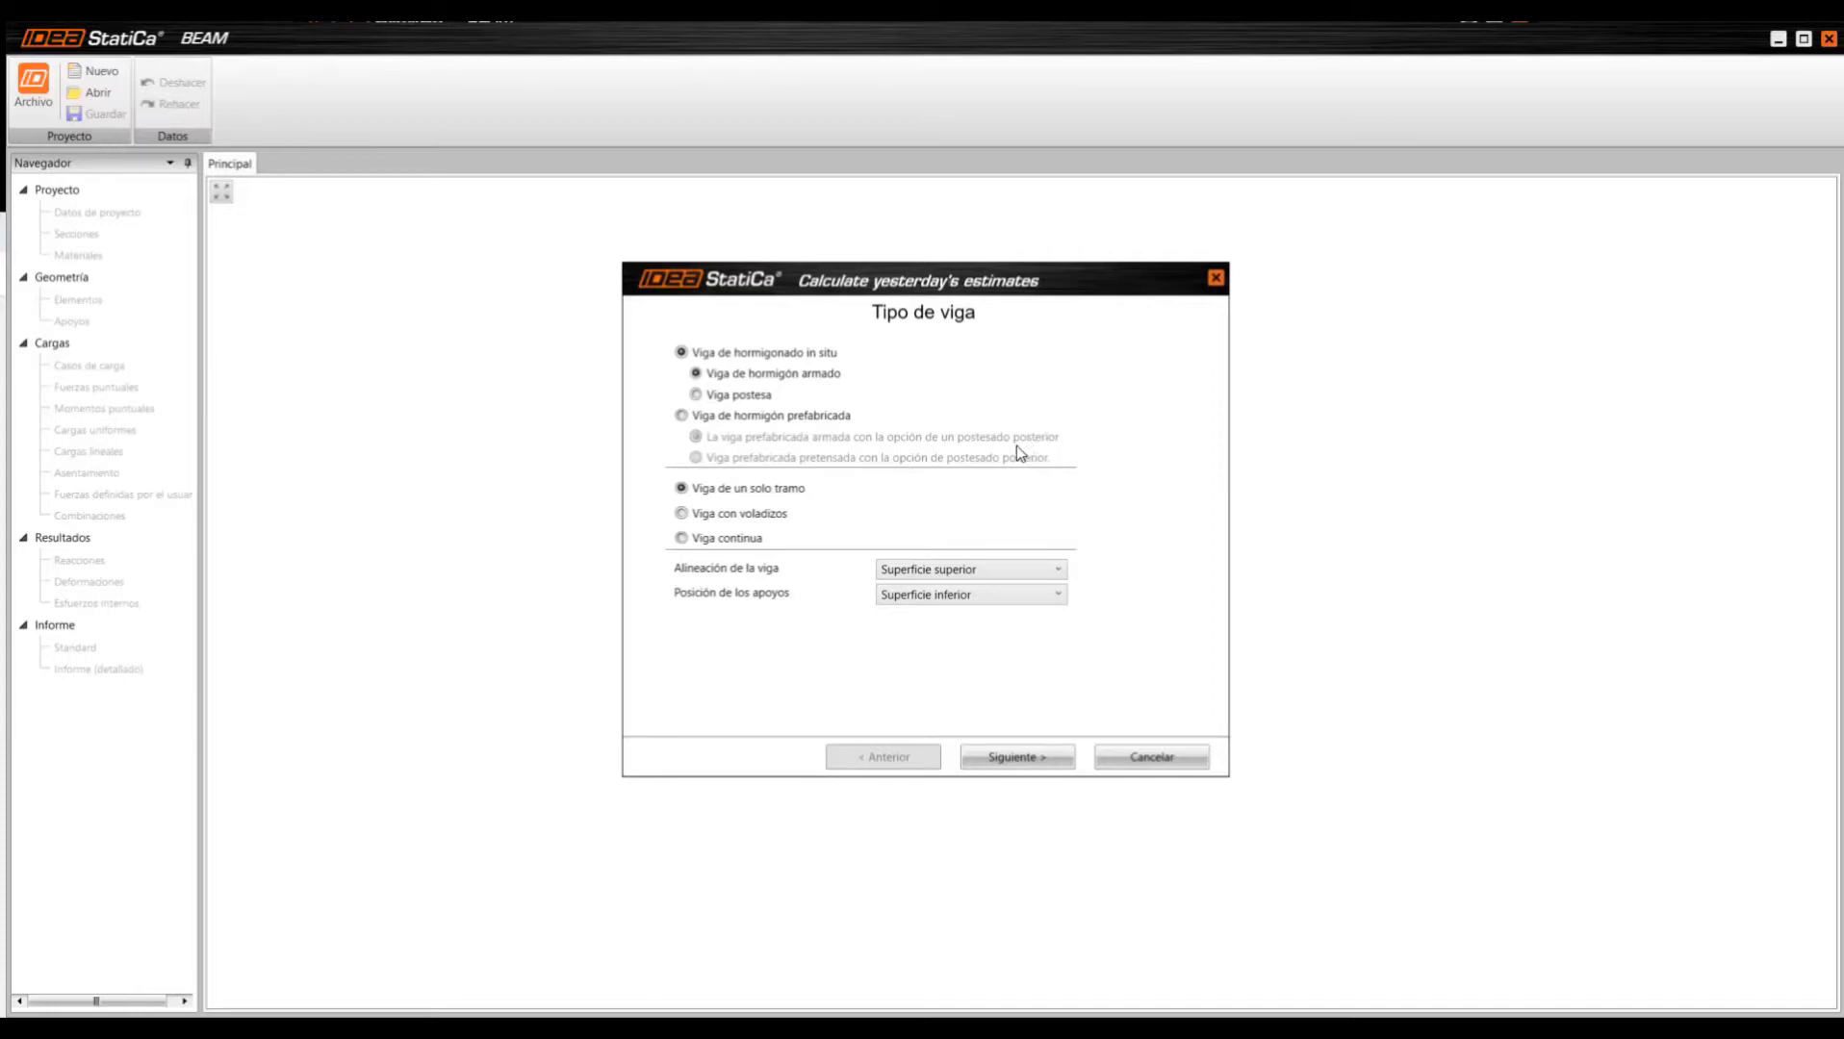
- Define the beam as precast pretensioned with optional post-tensioning, single-span, straight, loaded in the vertical plane and 6 m long
left_click(819, 424)
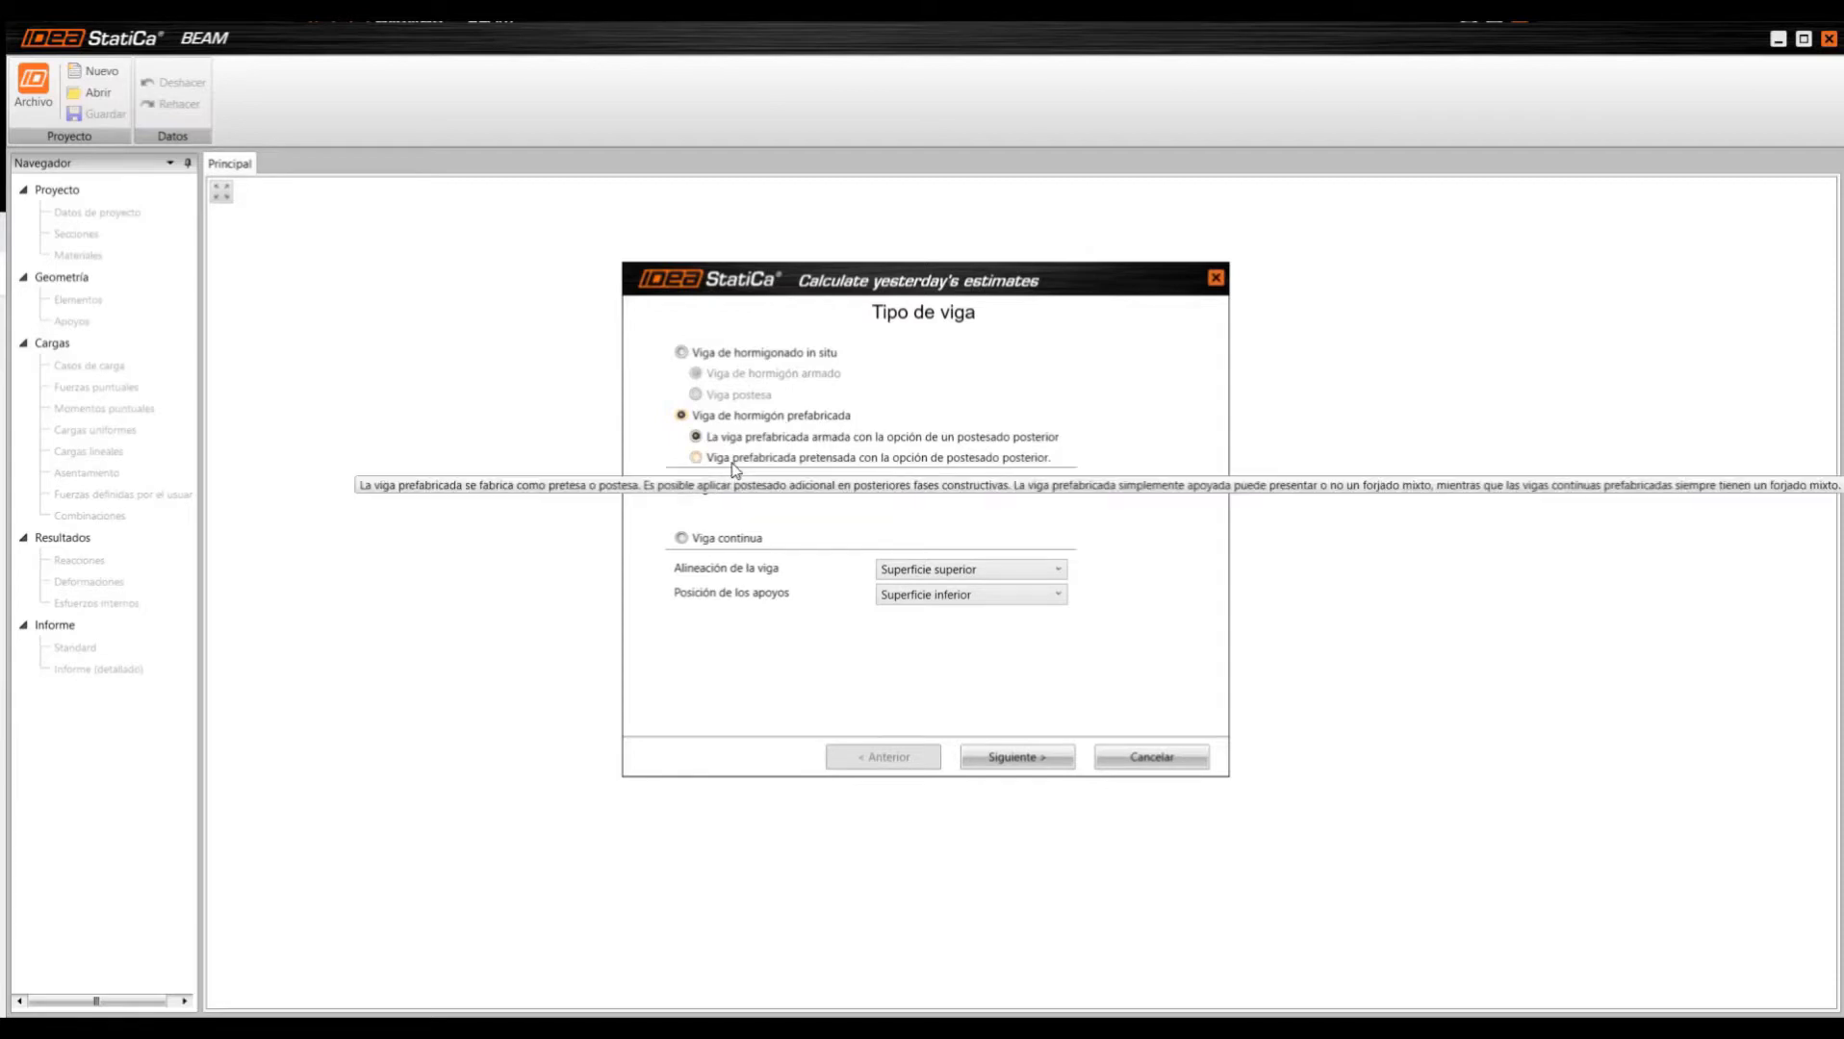
left_click(778, 460)
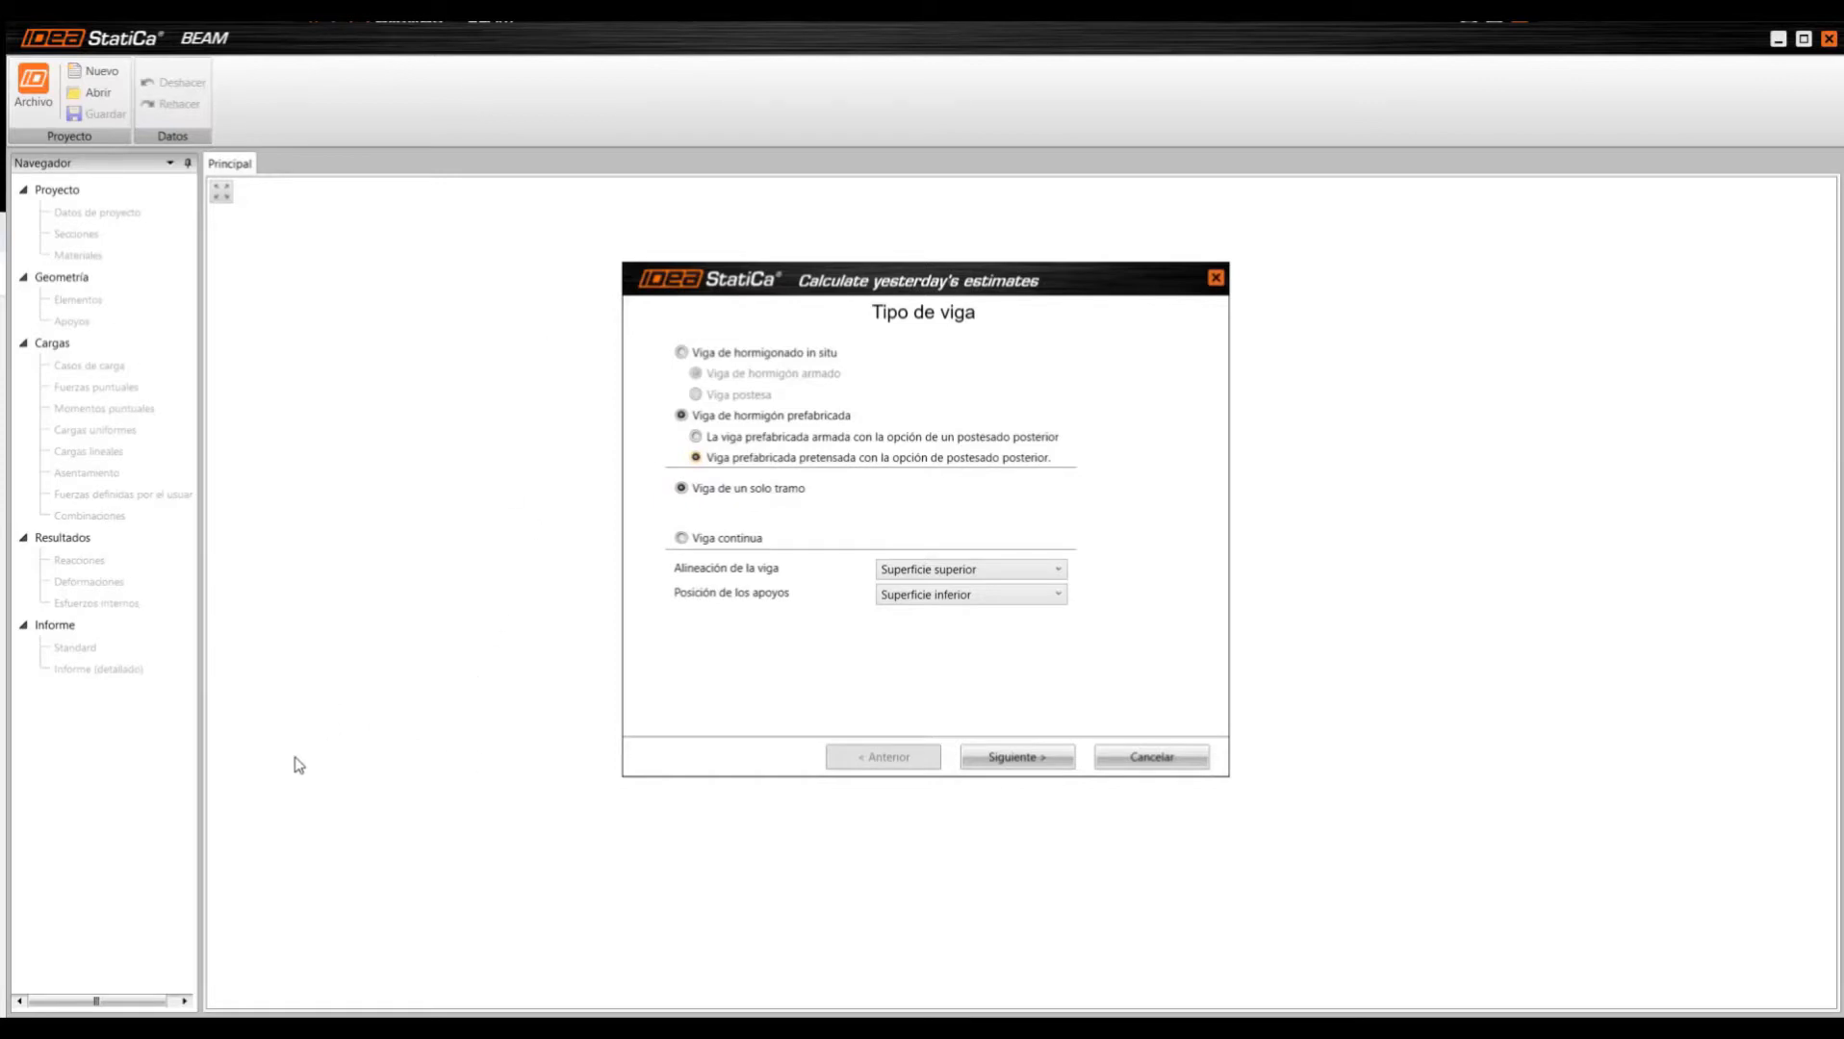
left_click(1016, 758)
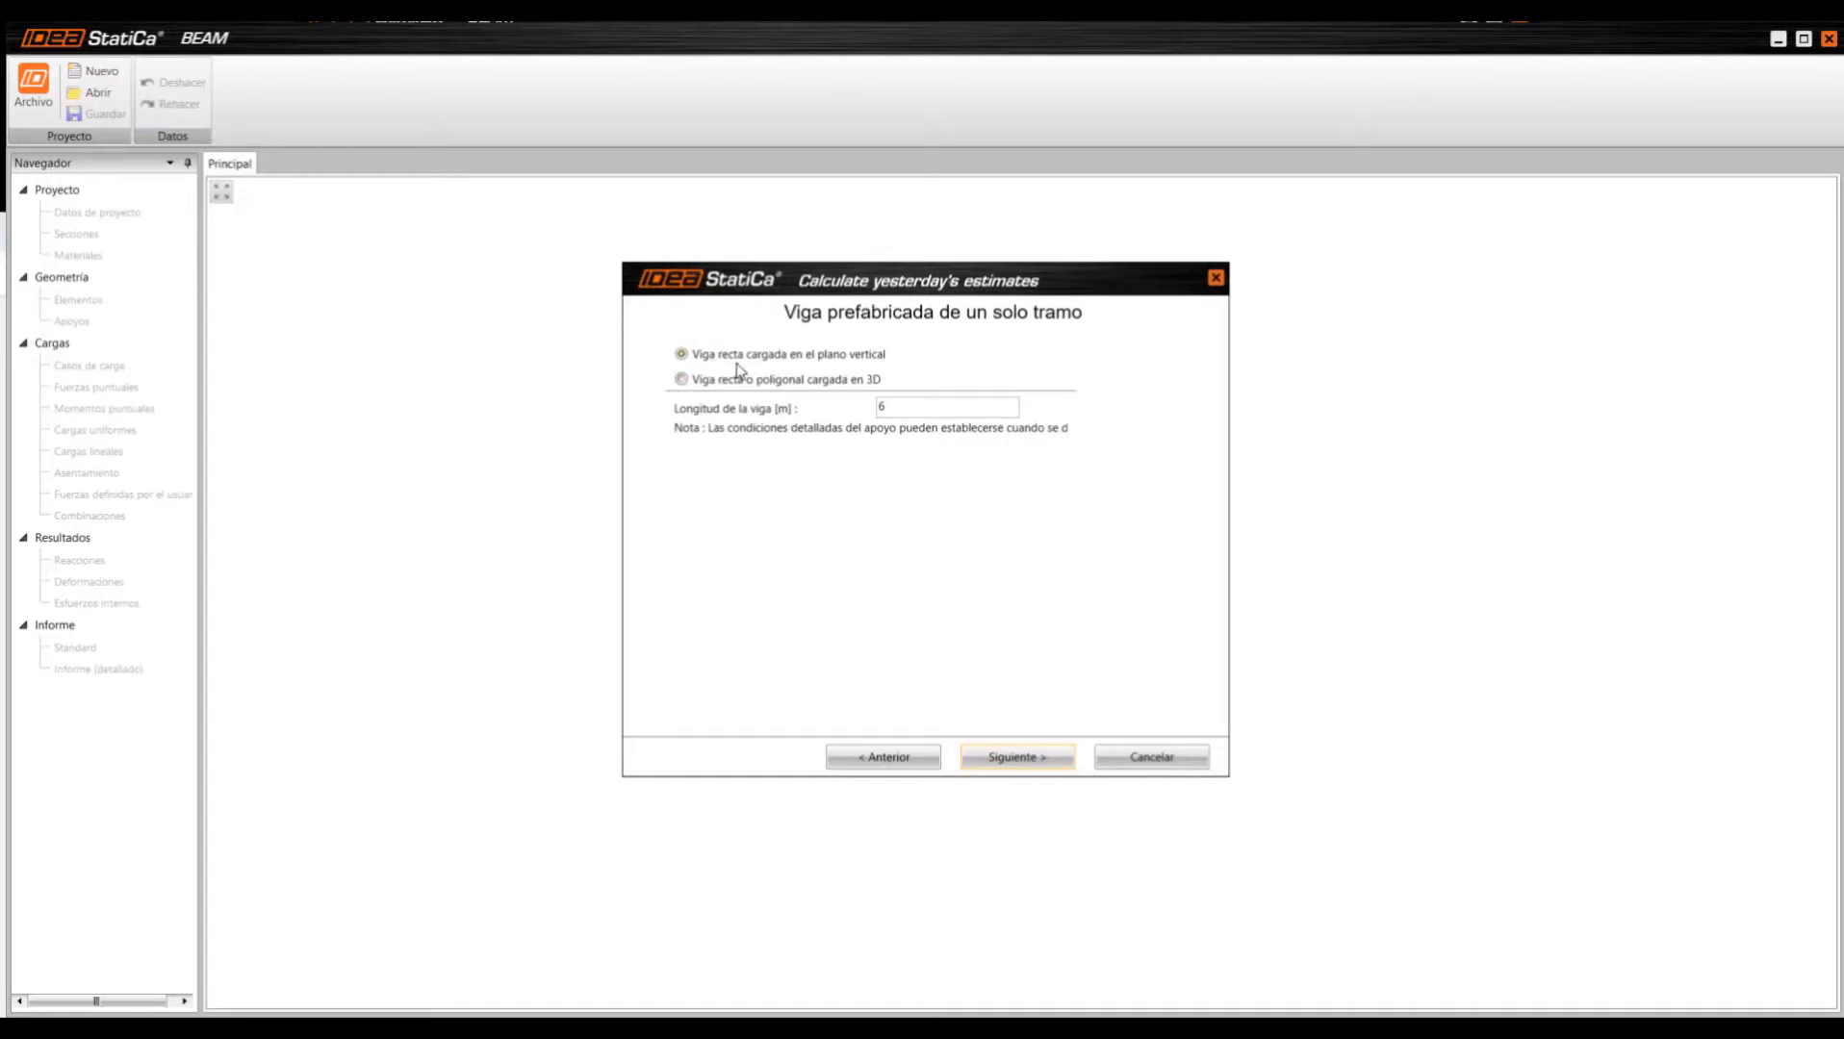
left_click(1048, 759)
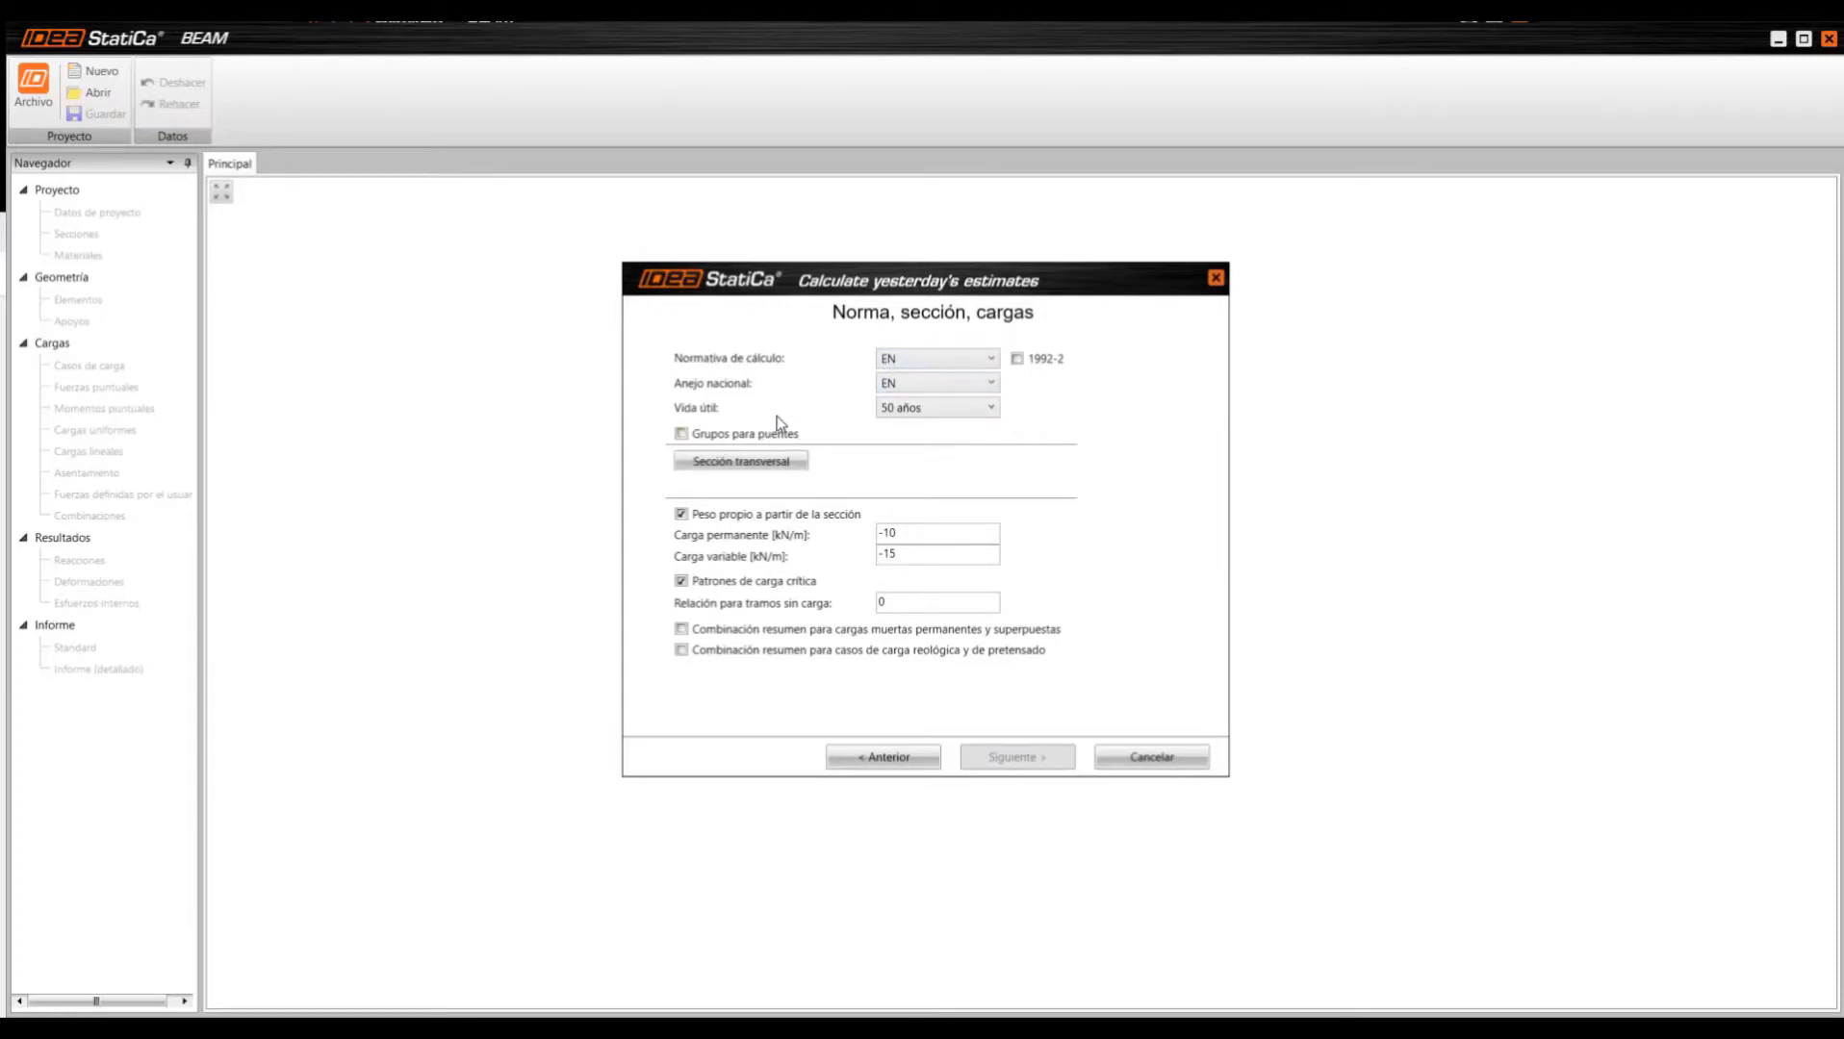
- Apply EN 1992-2 with a 100-year design life and enable bridge groups for a road bridge (Puente de carretera)
left_click(1016, 359)
left_click(755, 434)
left_click(932, 404)
left_click(934, 448)
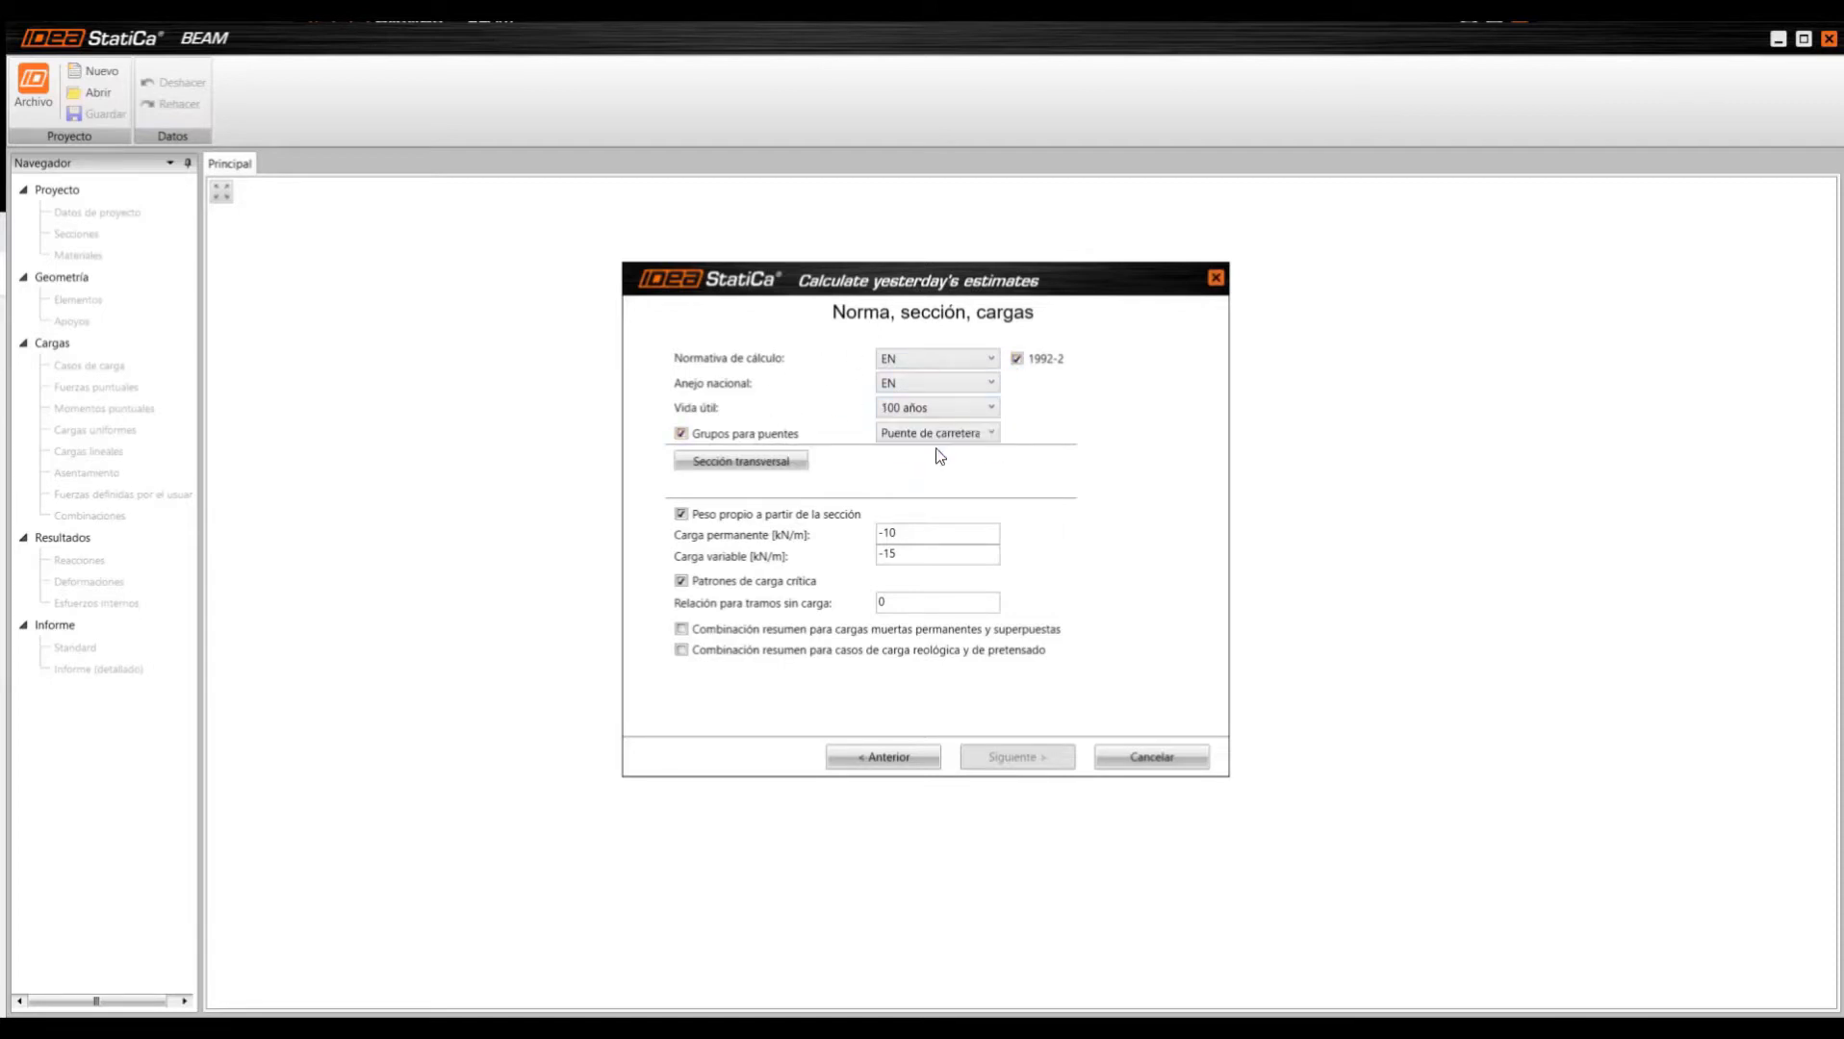
left_click(948, 434)
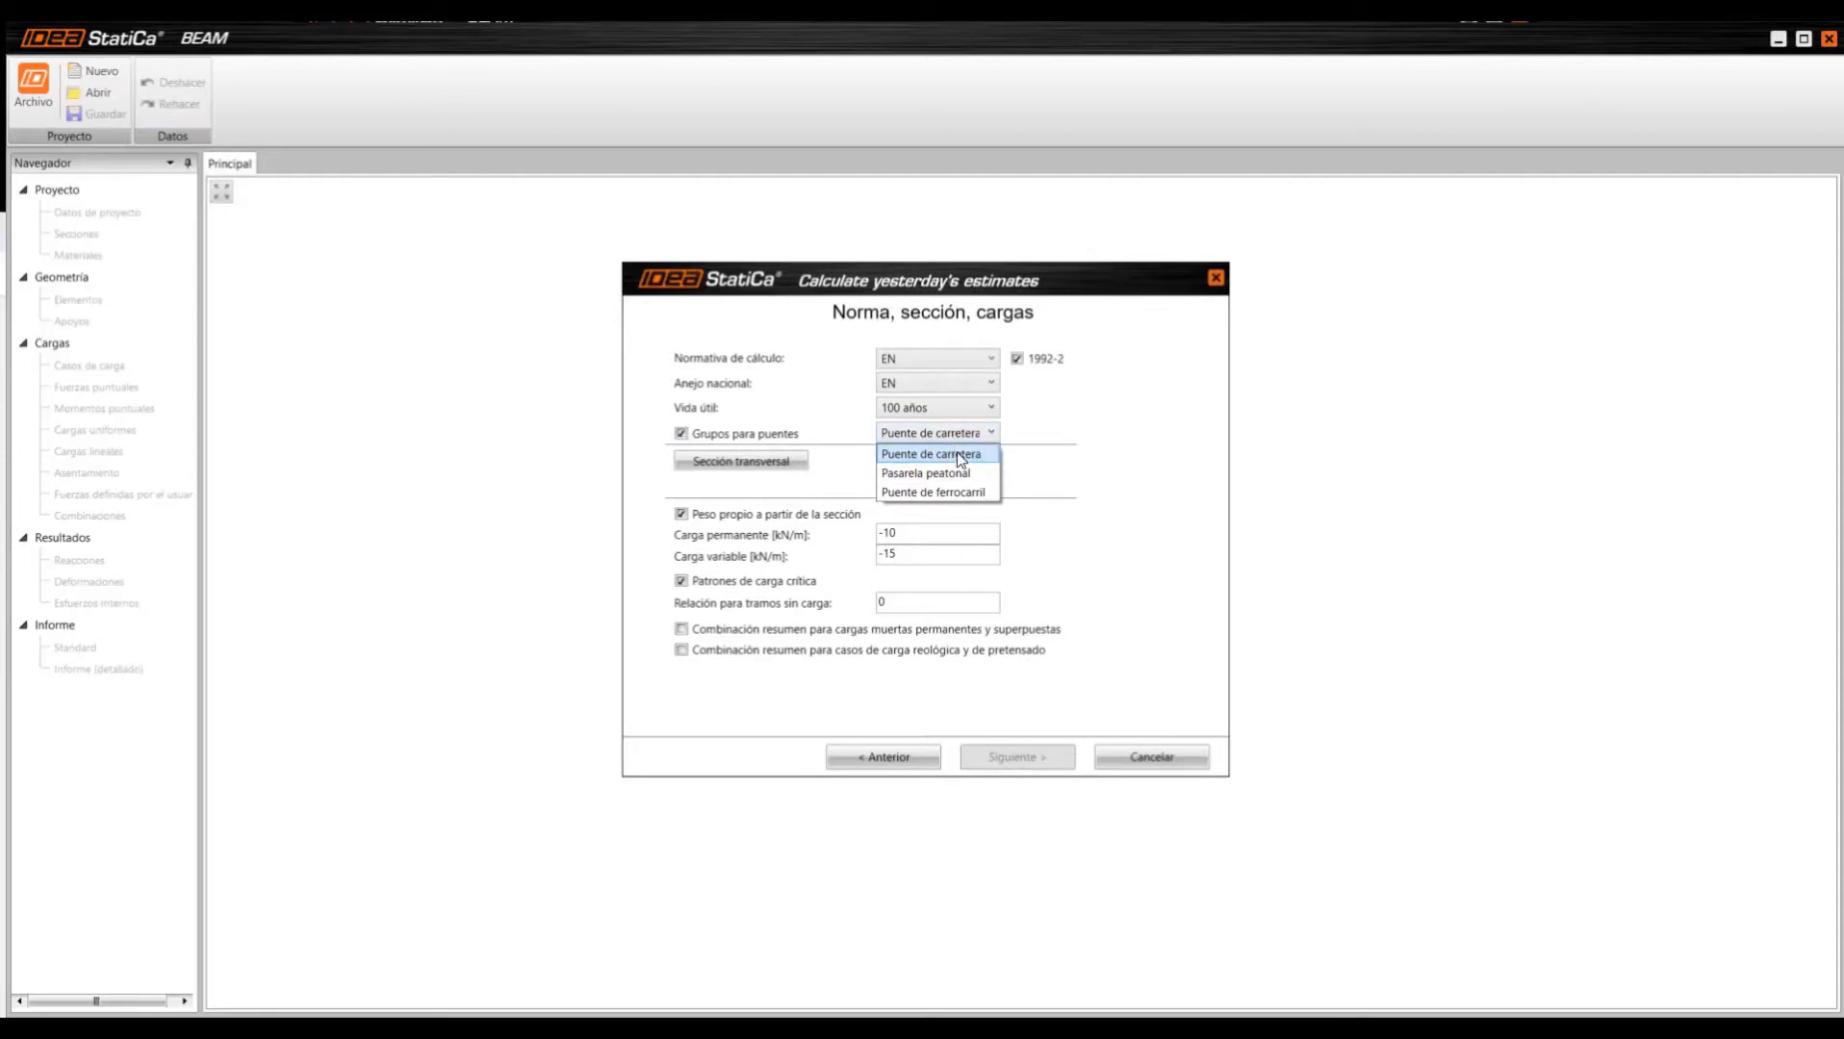
left_click(956, 452)
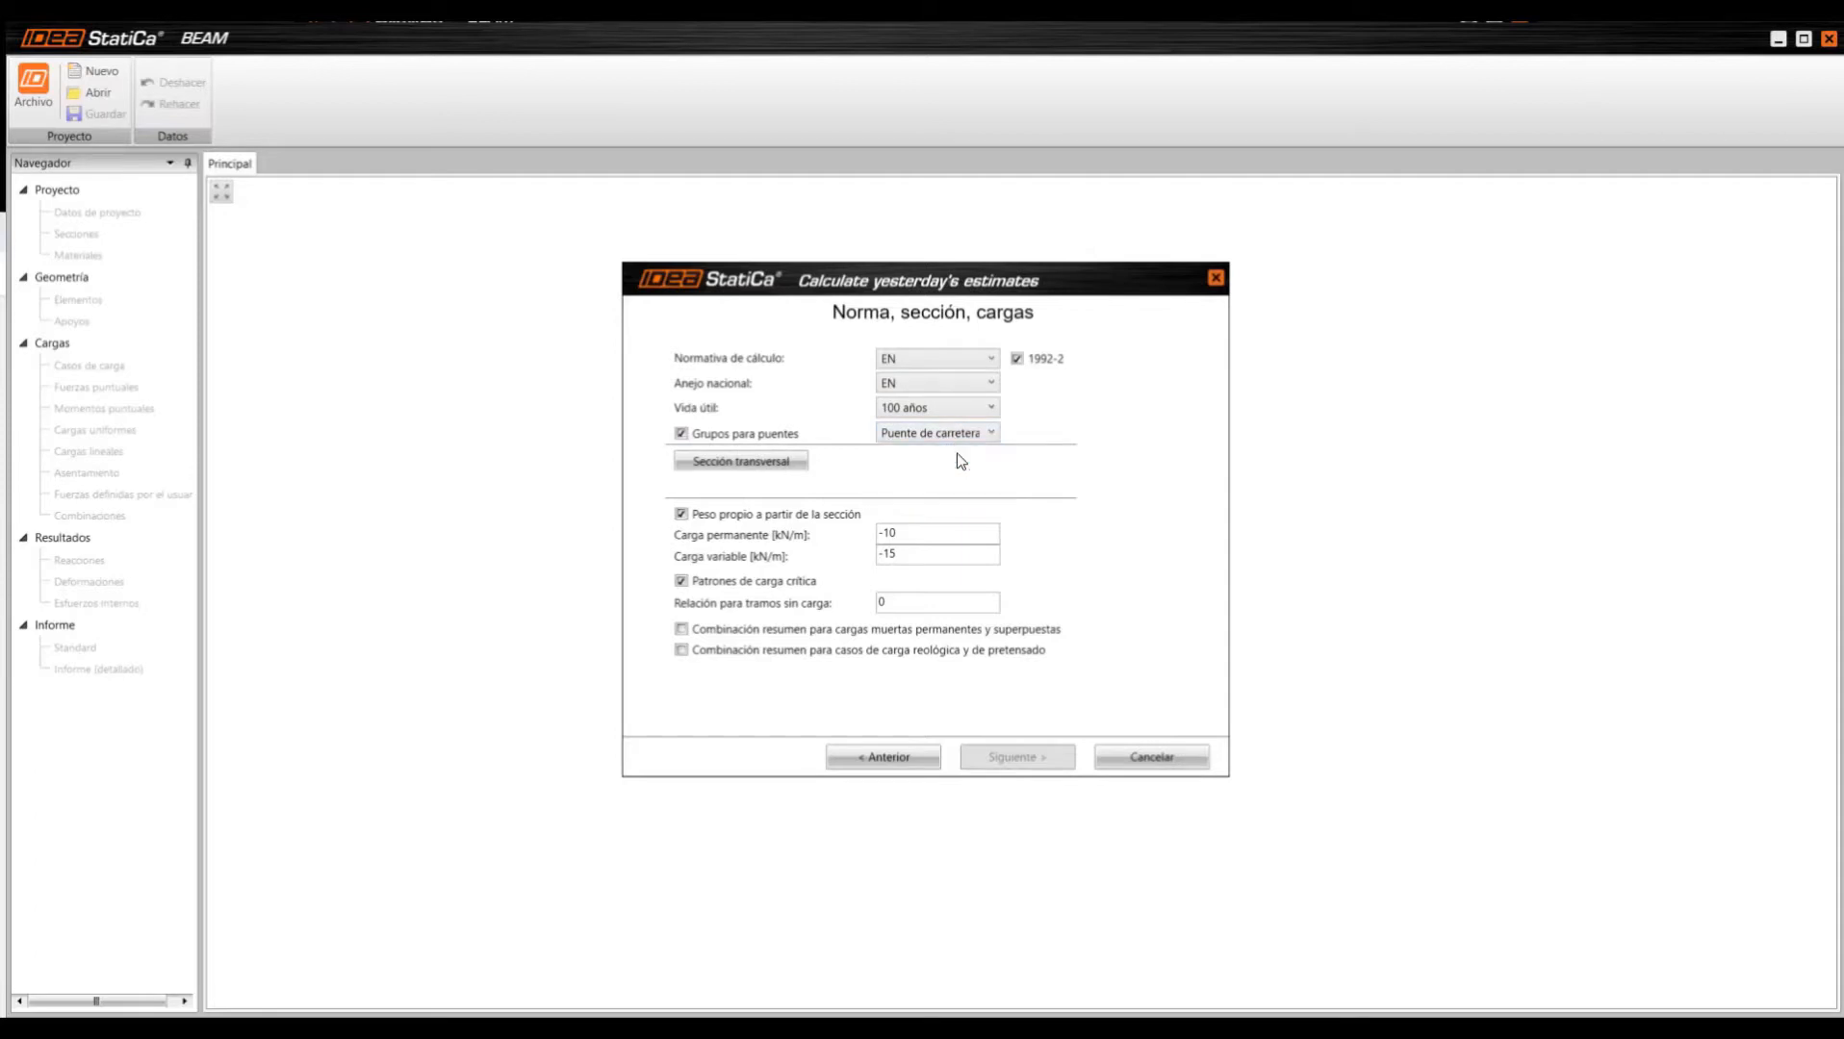
- Assign the composite I-shaped section with slab (Sección en forma de I con losa mixta), accepting its default dimensions and materials
left_click(741, 461)
left_click(684, 326)
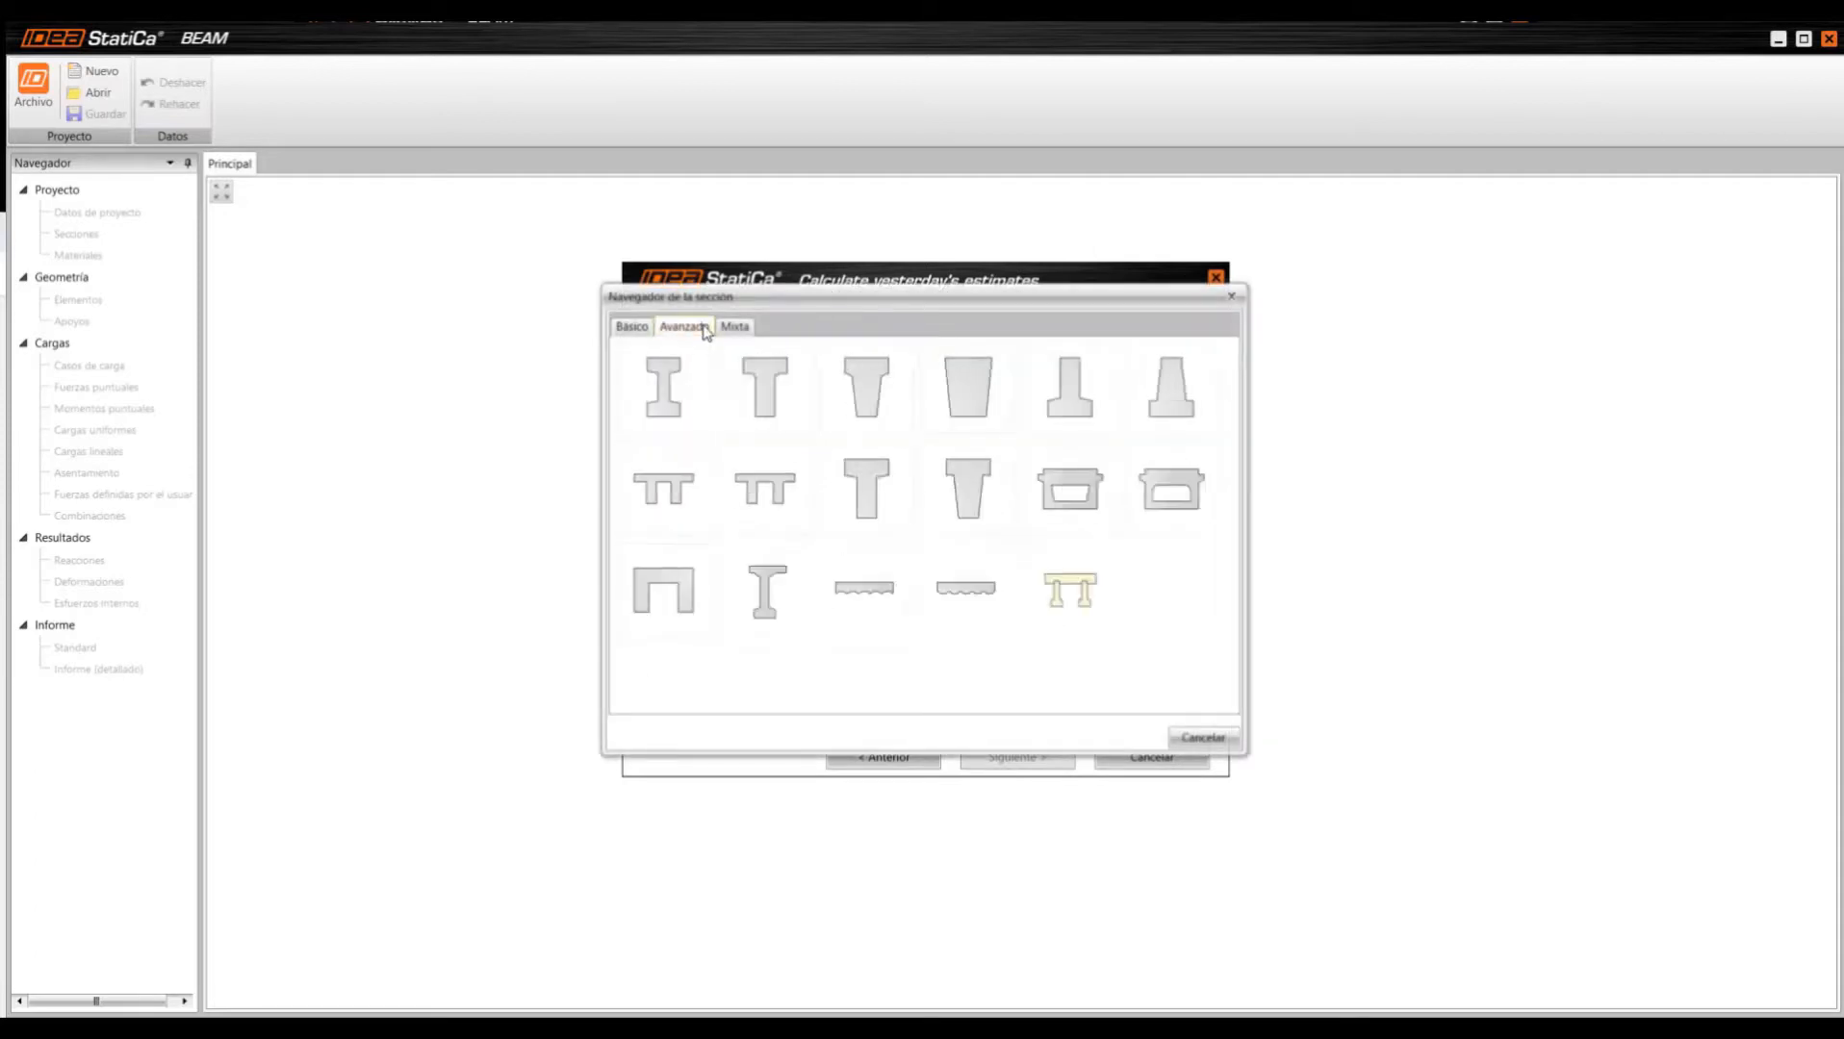
left_click(736, 327)
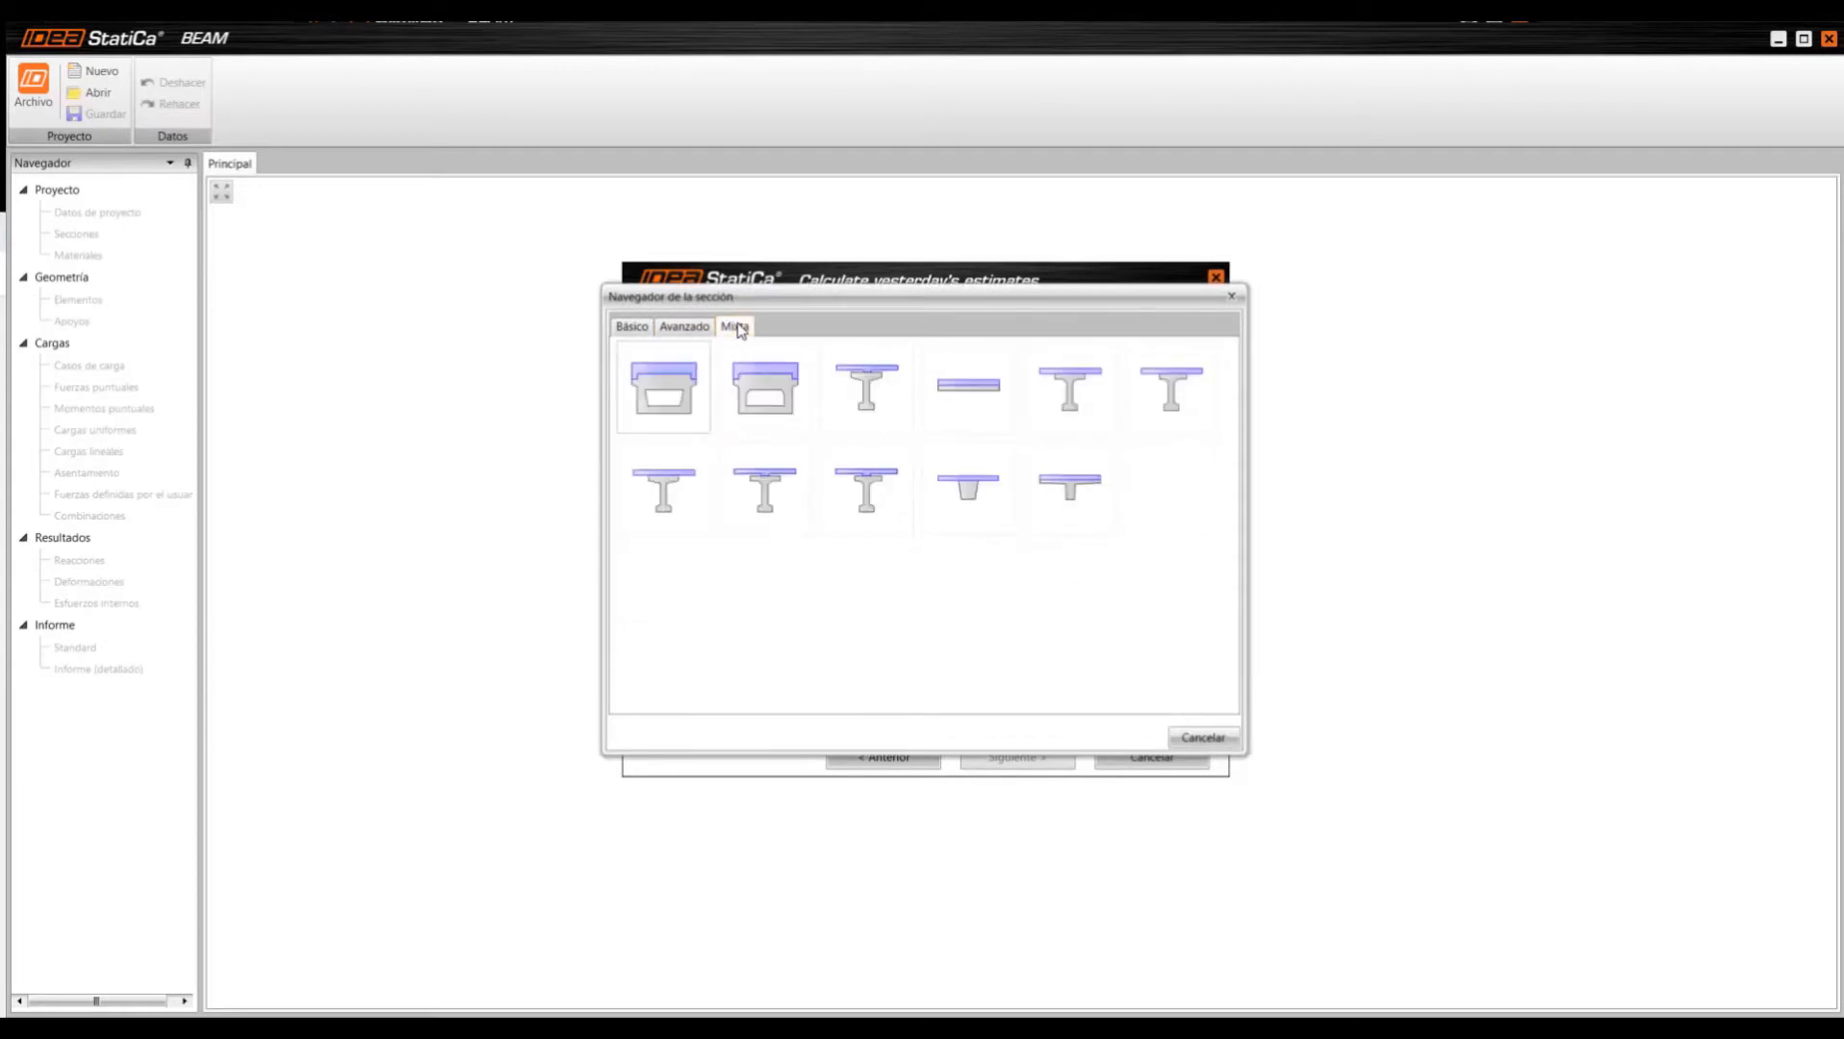
left_click(632, 326)
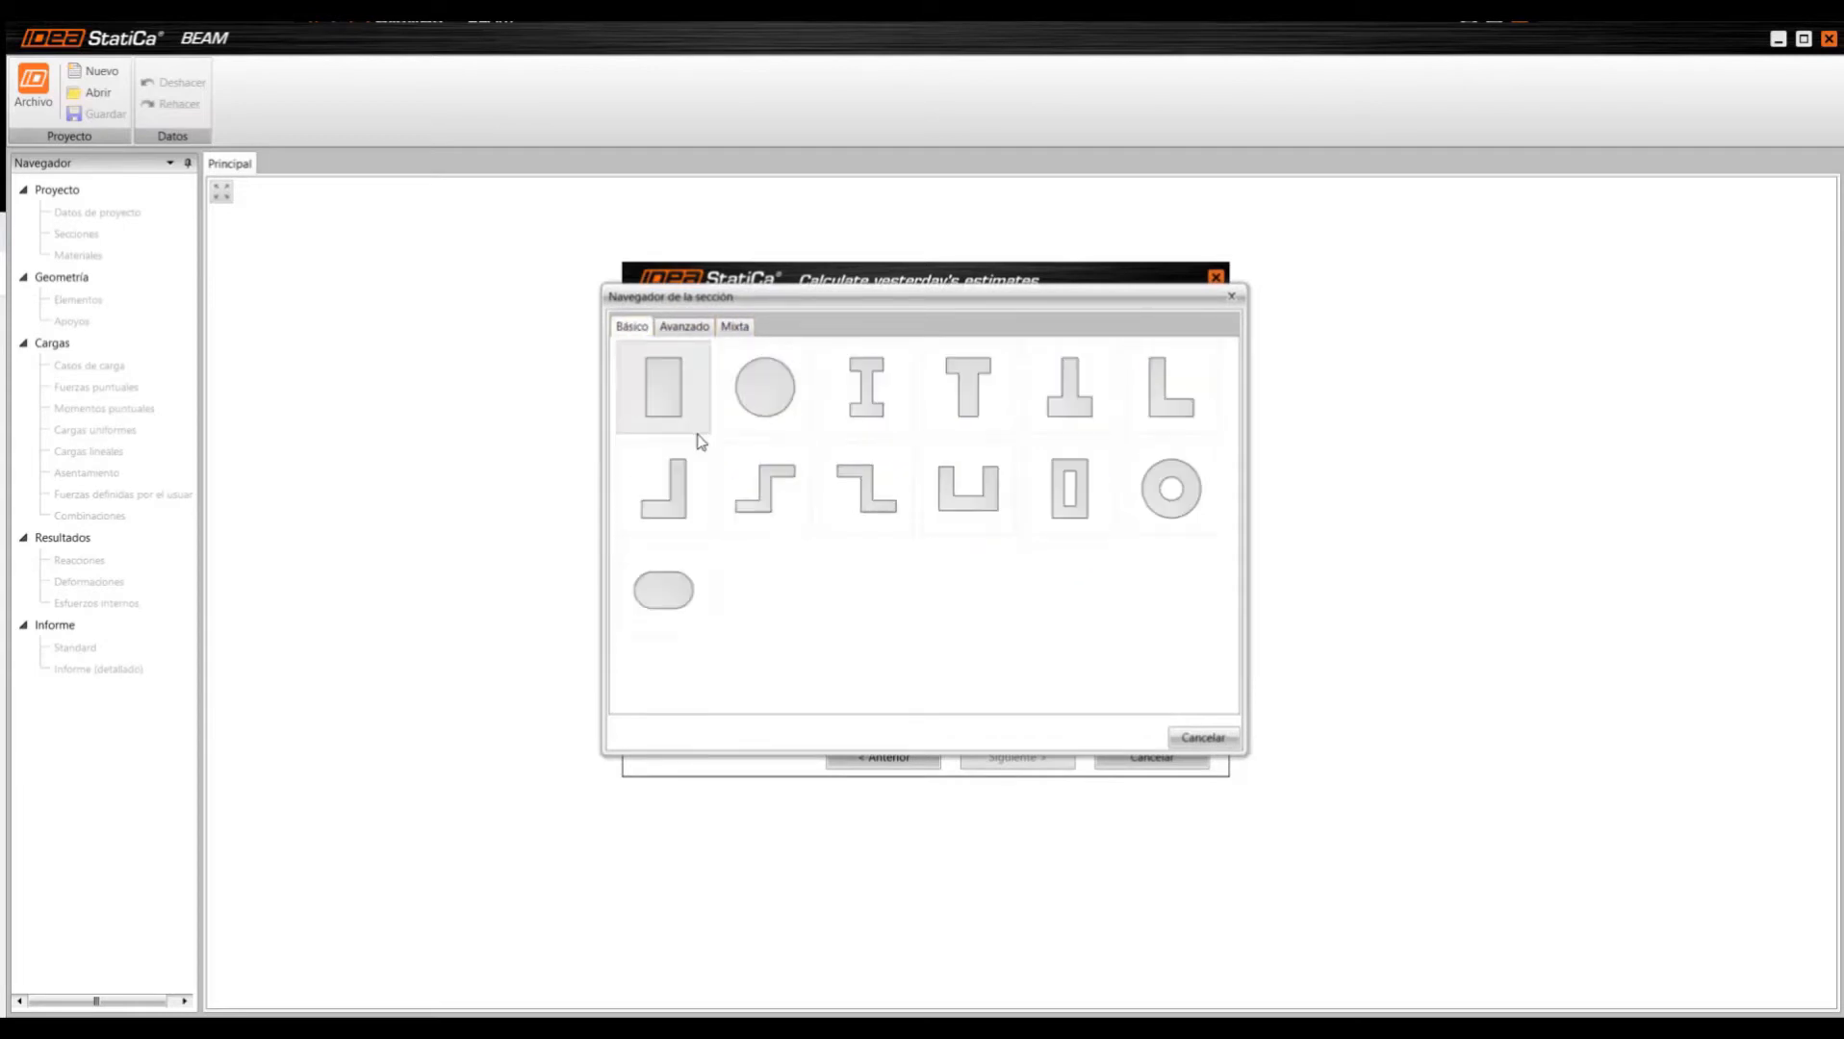
left_click(681, 328)
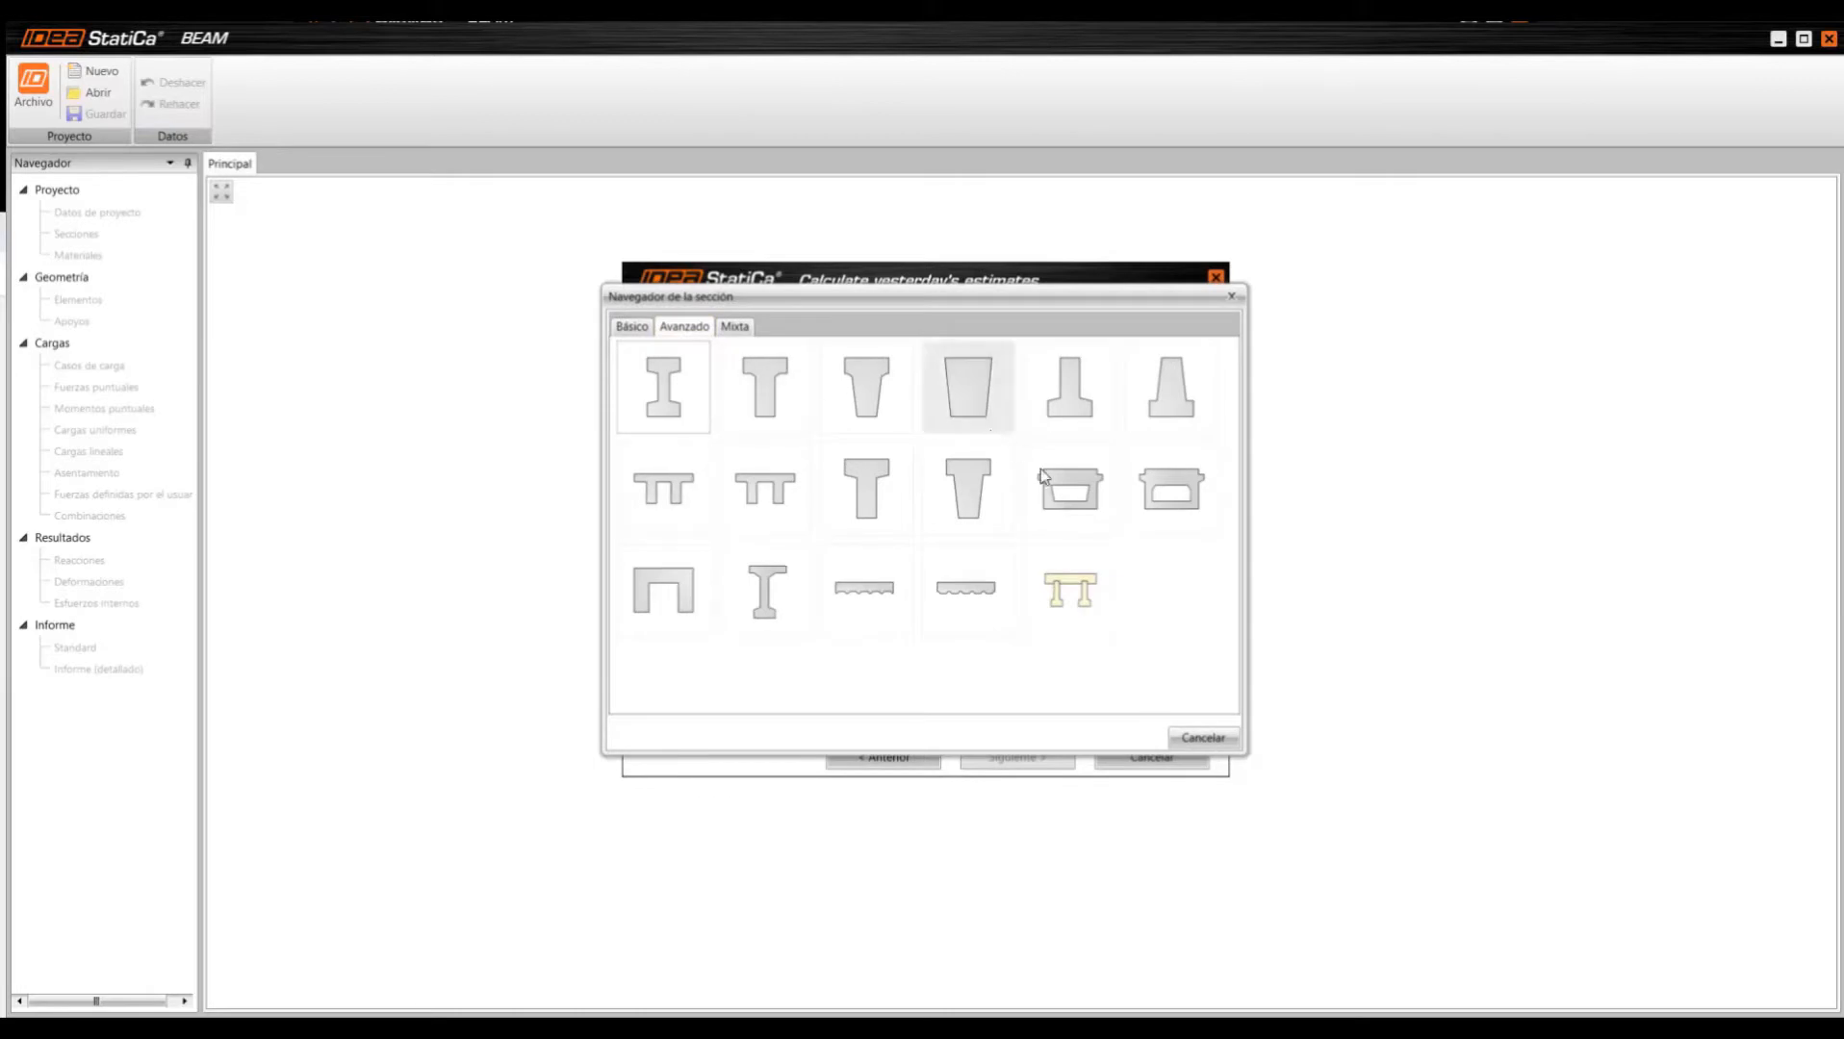
left_click(735, 327)
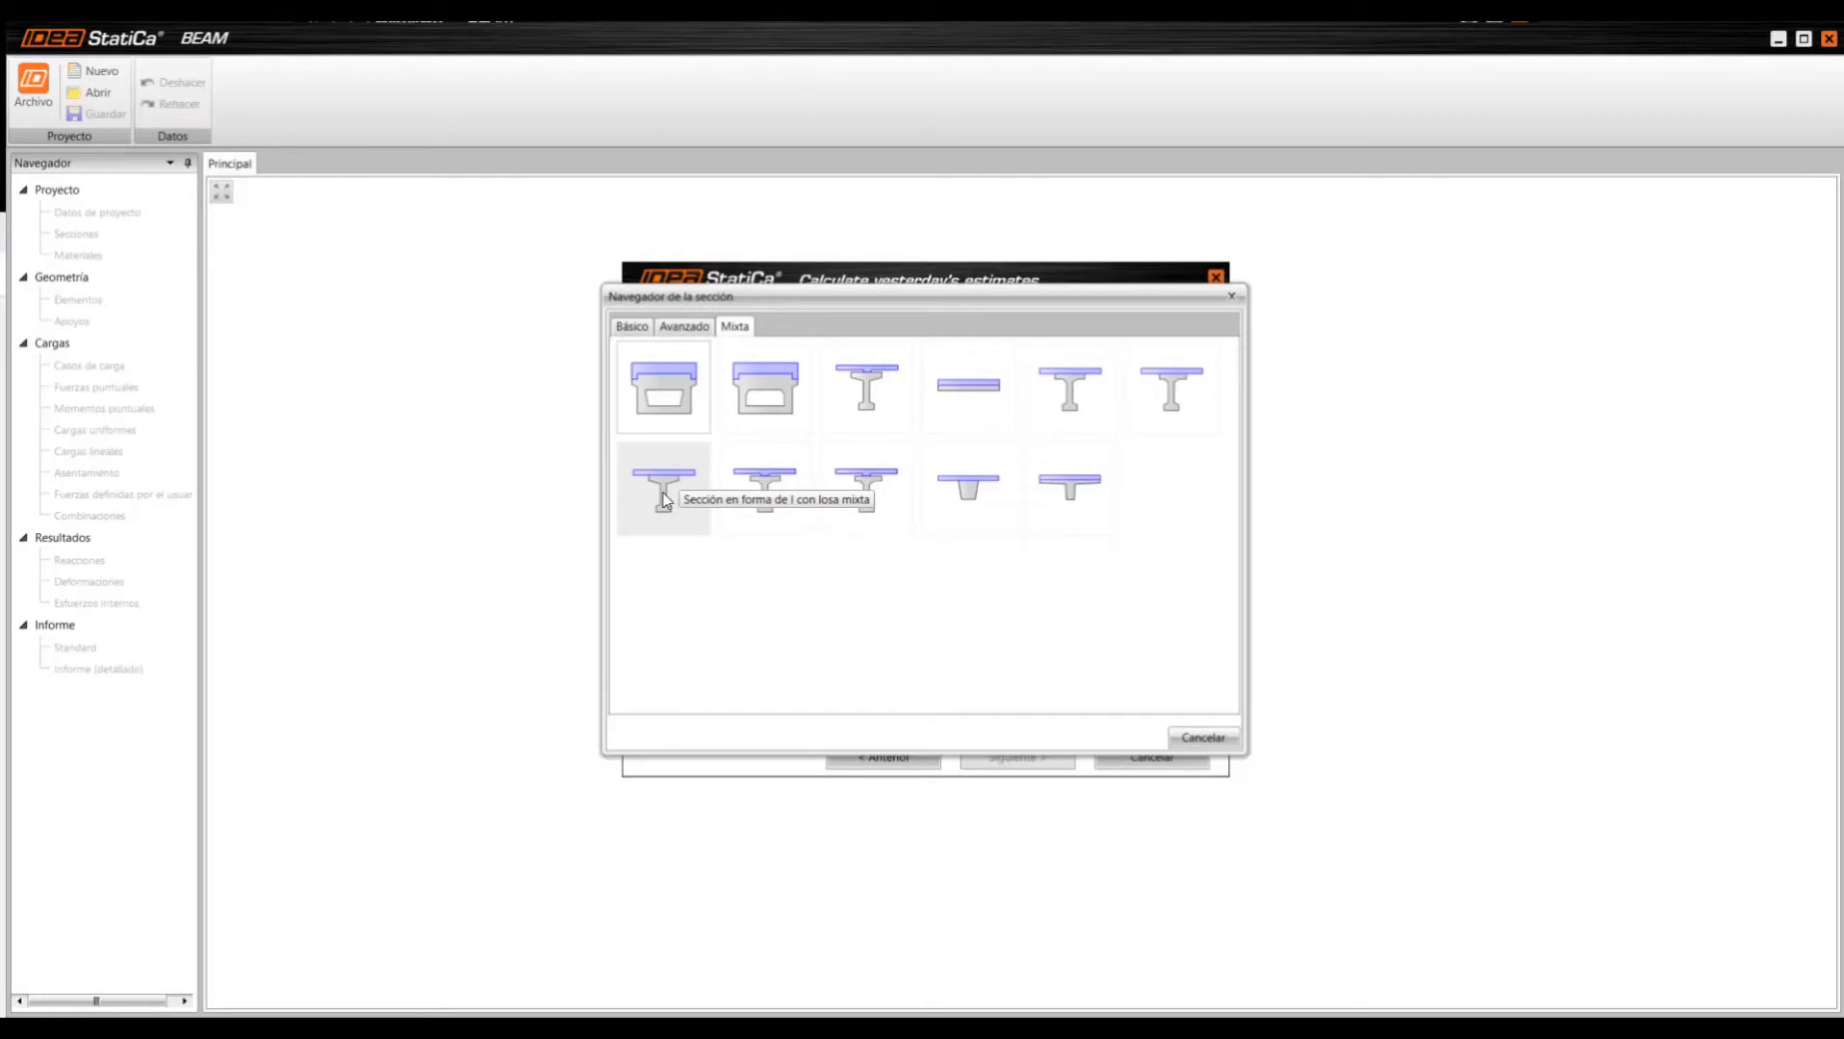
left_click(663, 495)
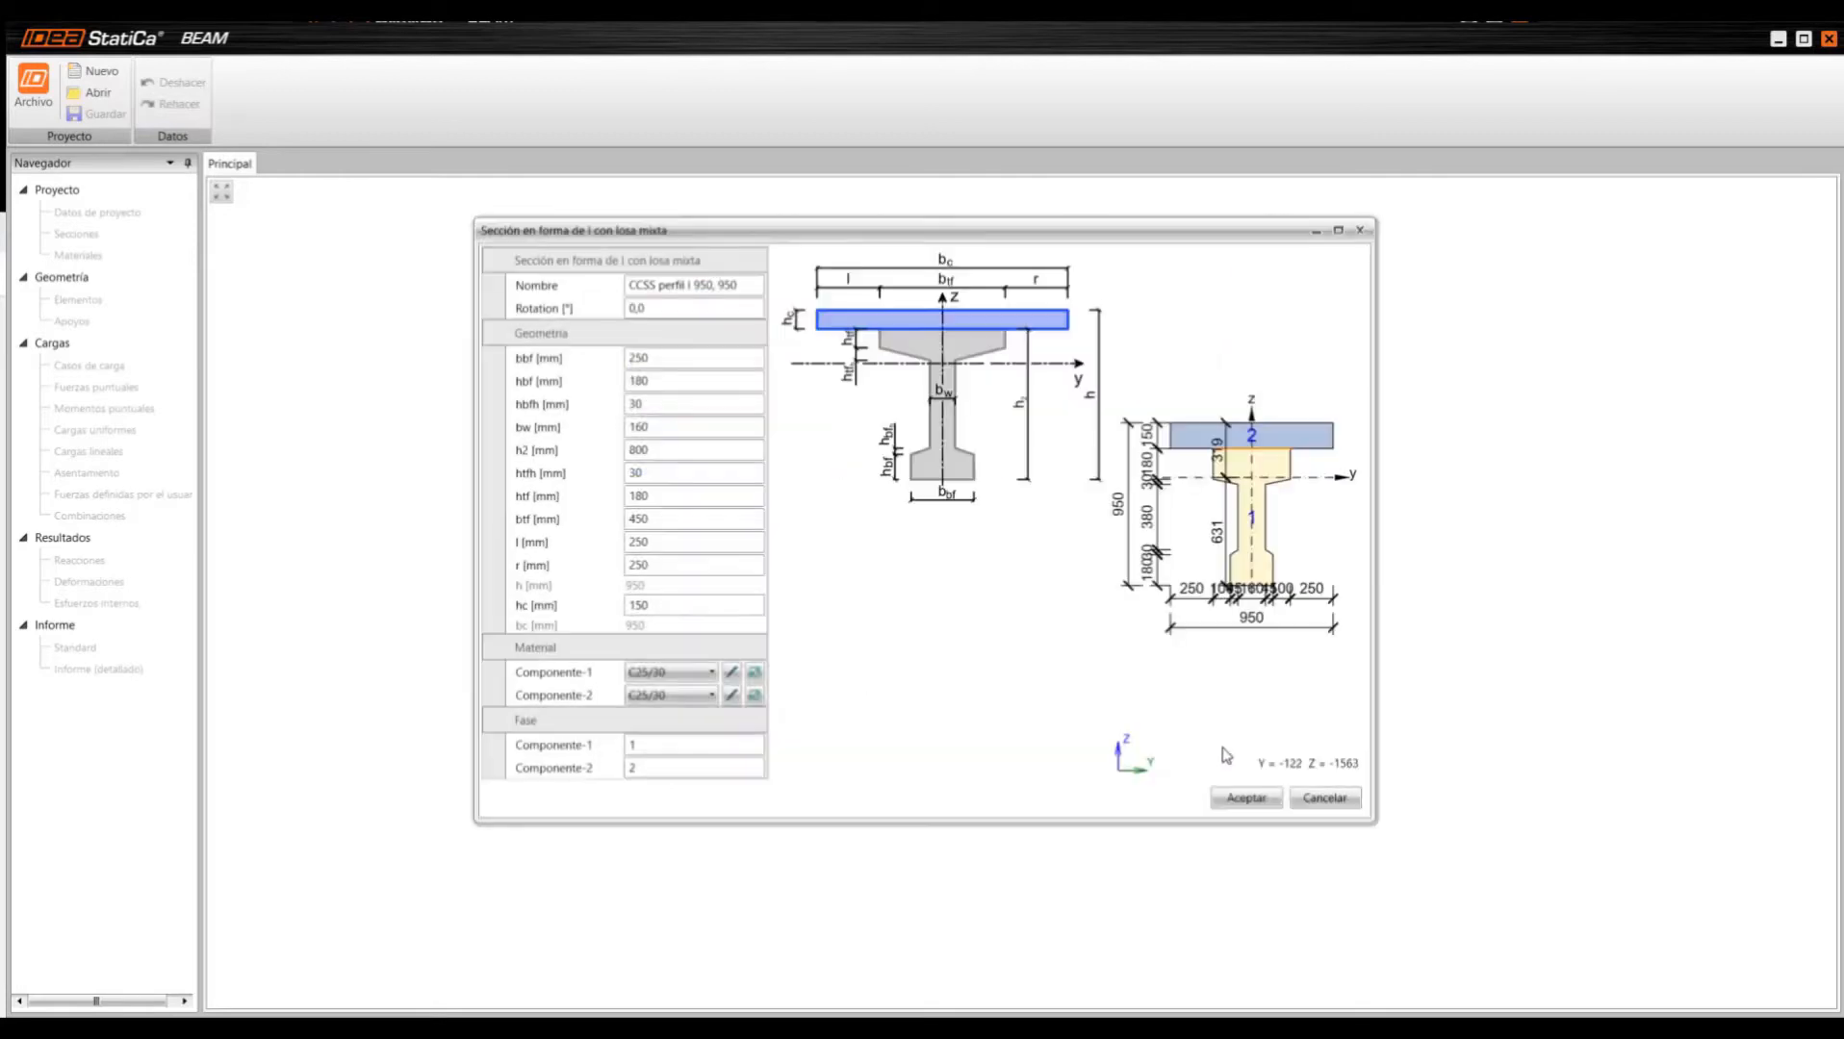
left_click(1245, 799)
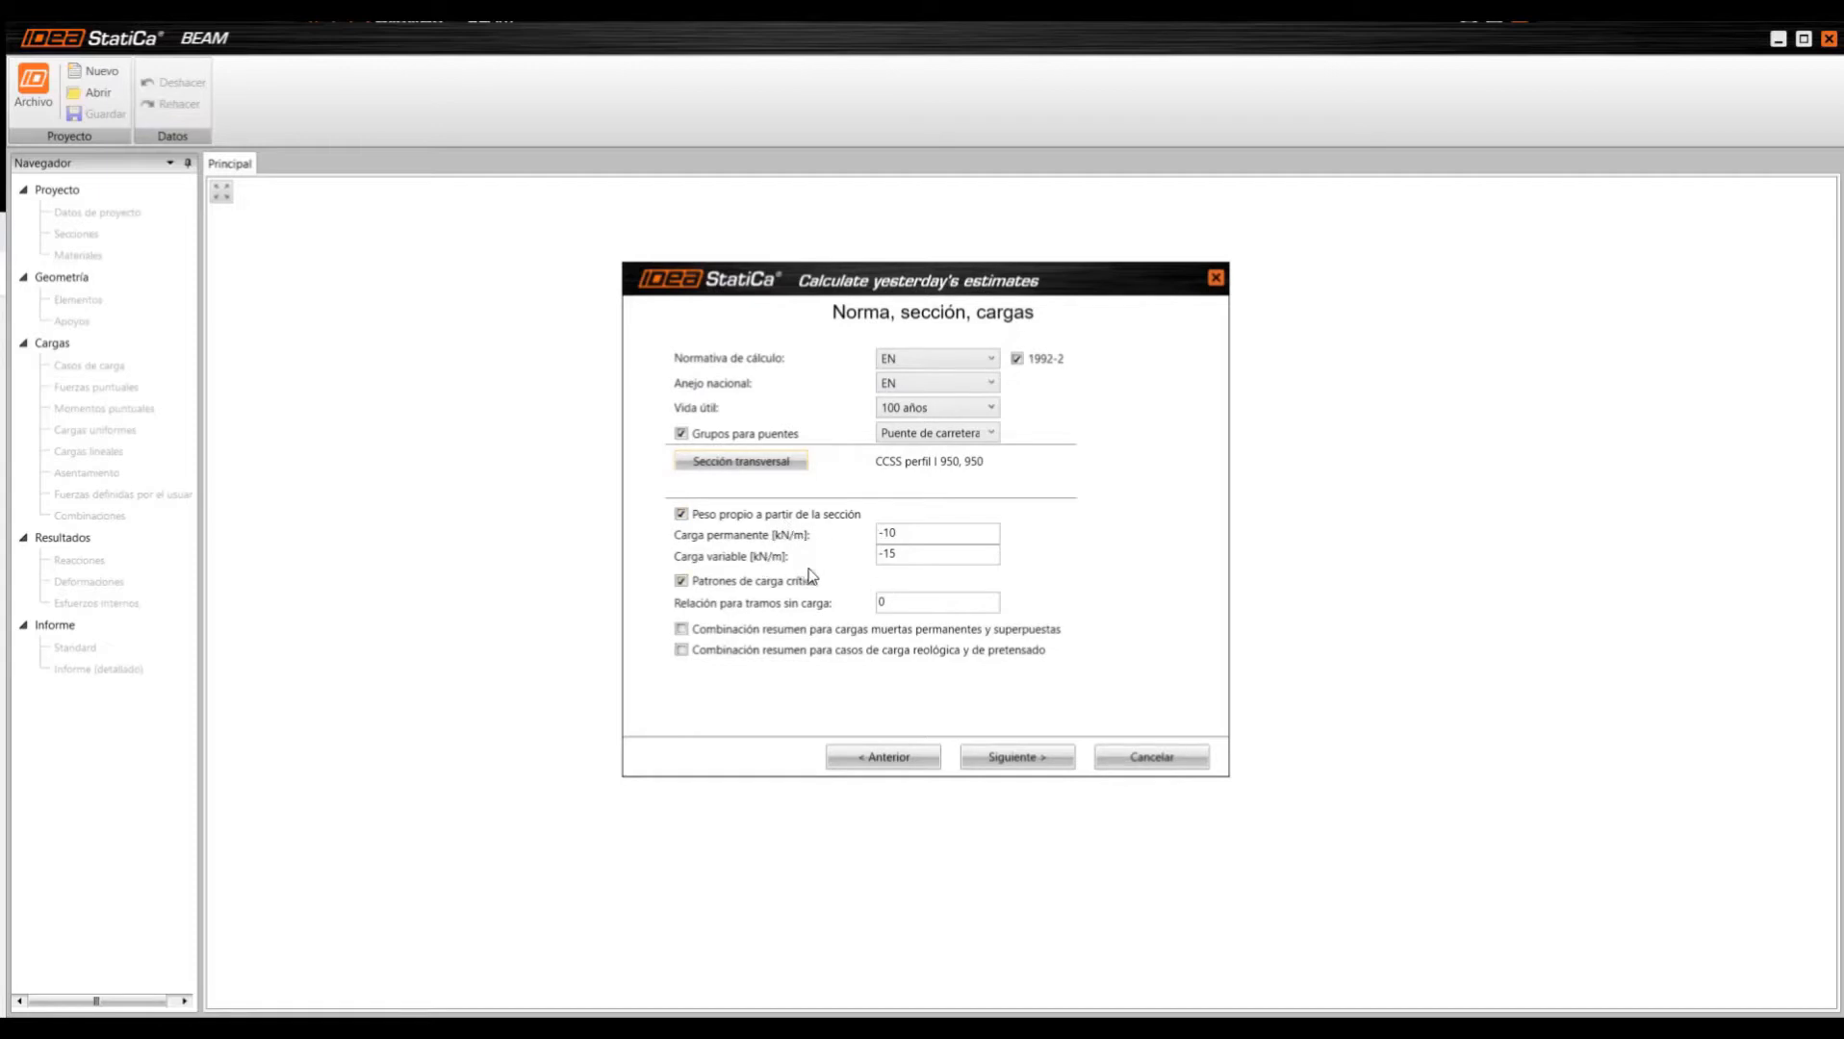
- Accept the code, section and load settings, review the construction and service stages, and finish the new beam definition
left_click(1018, 757)
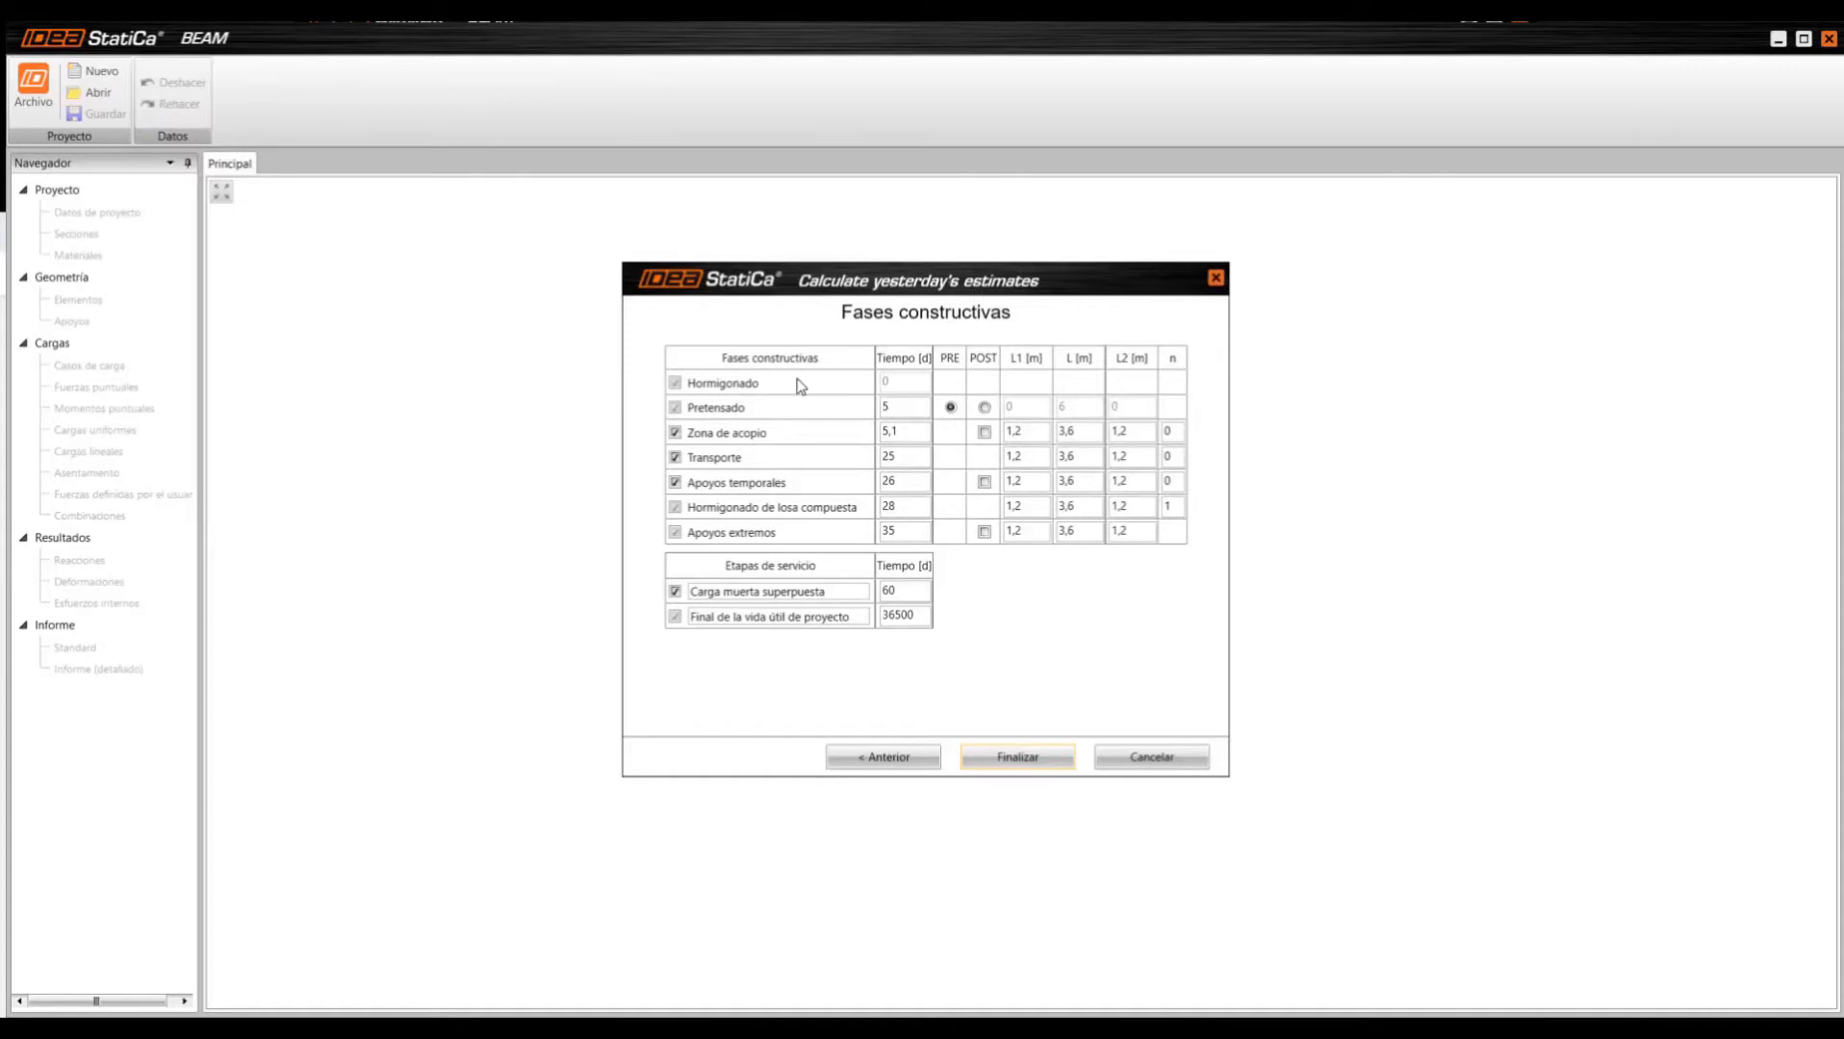
mouse_move(800, 385)
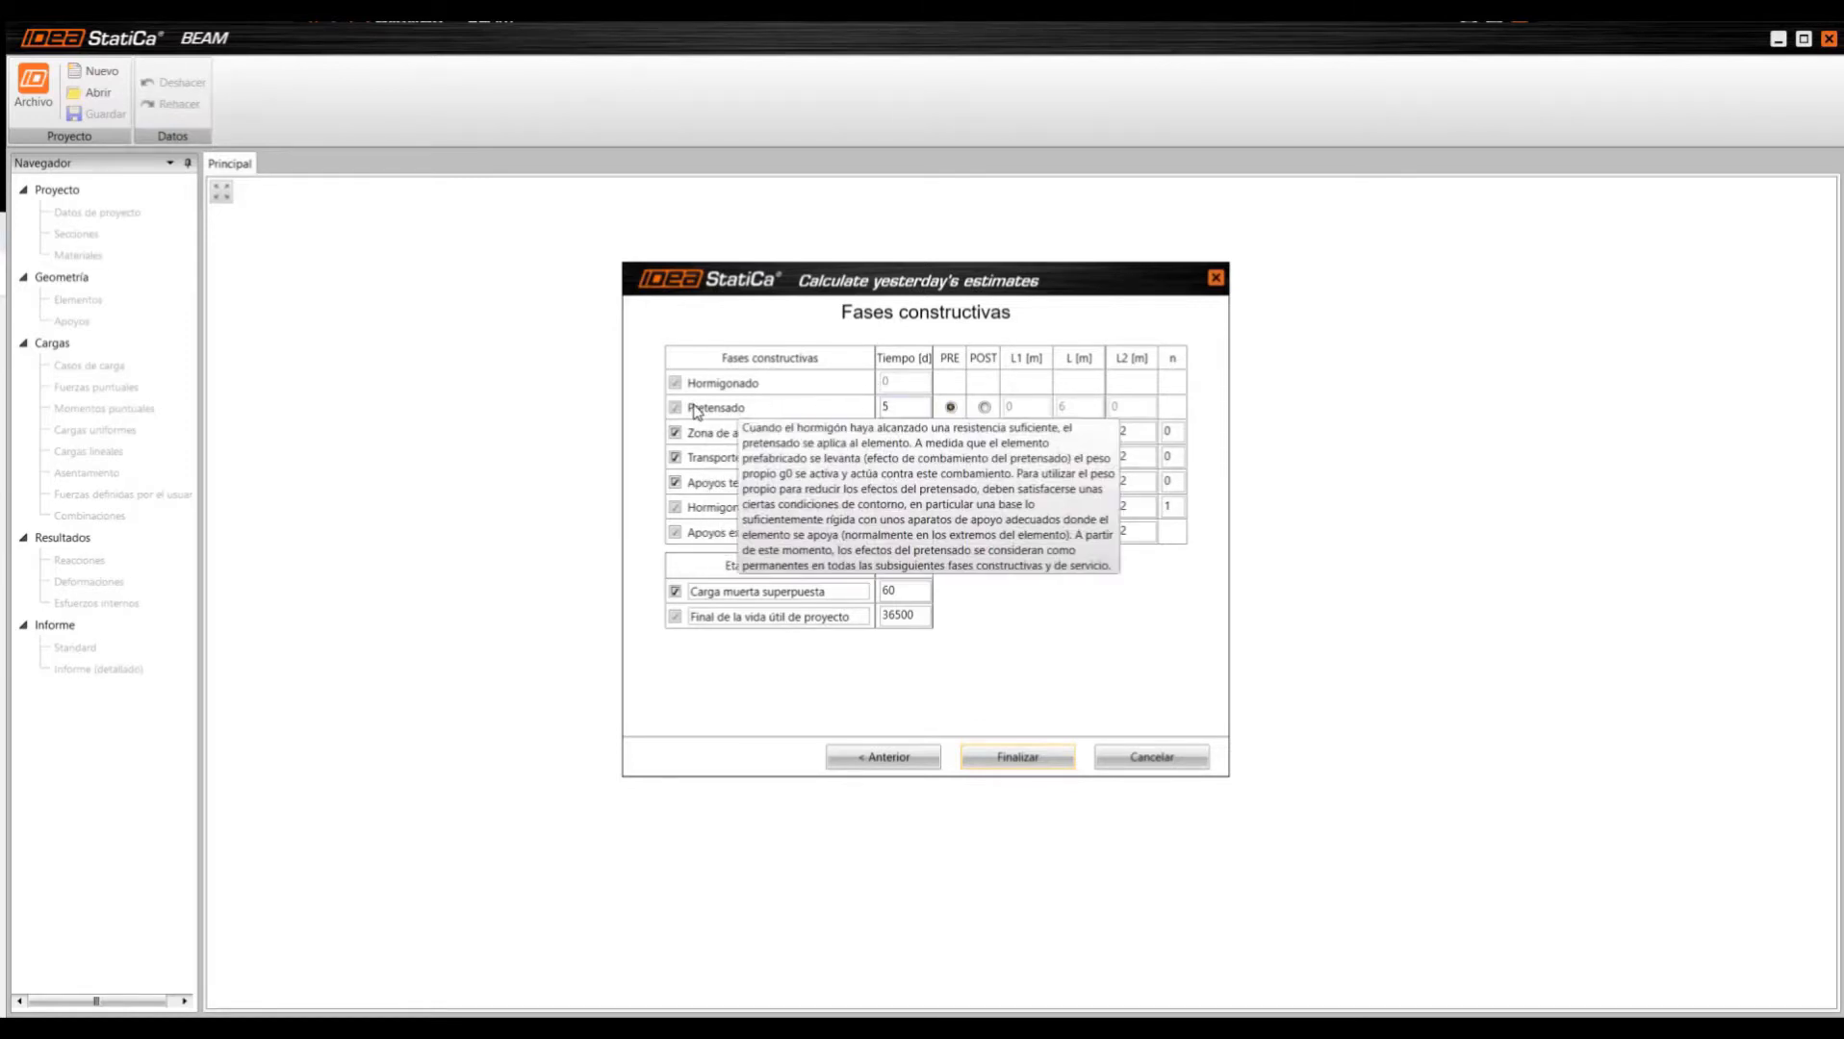
left_click(674, 457)
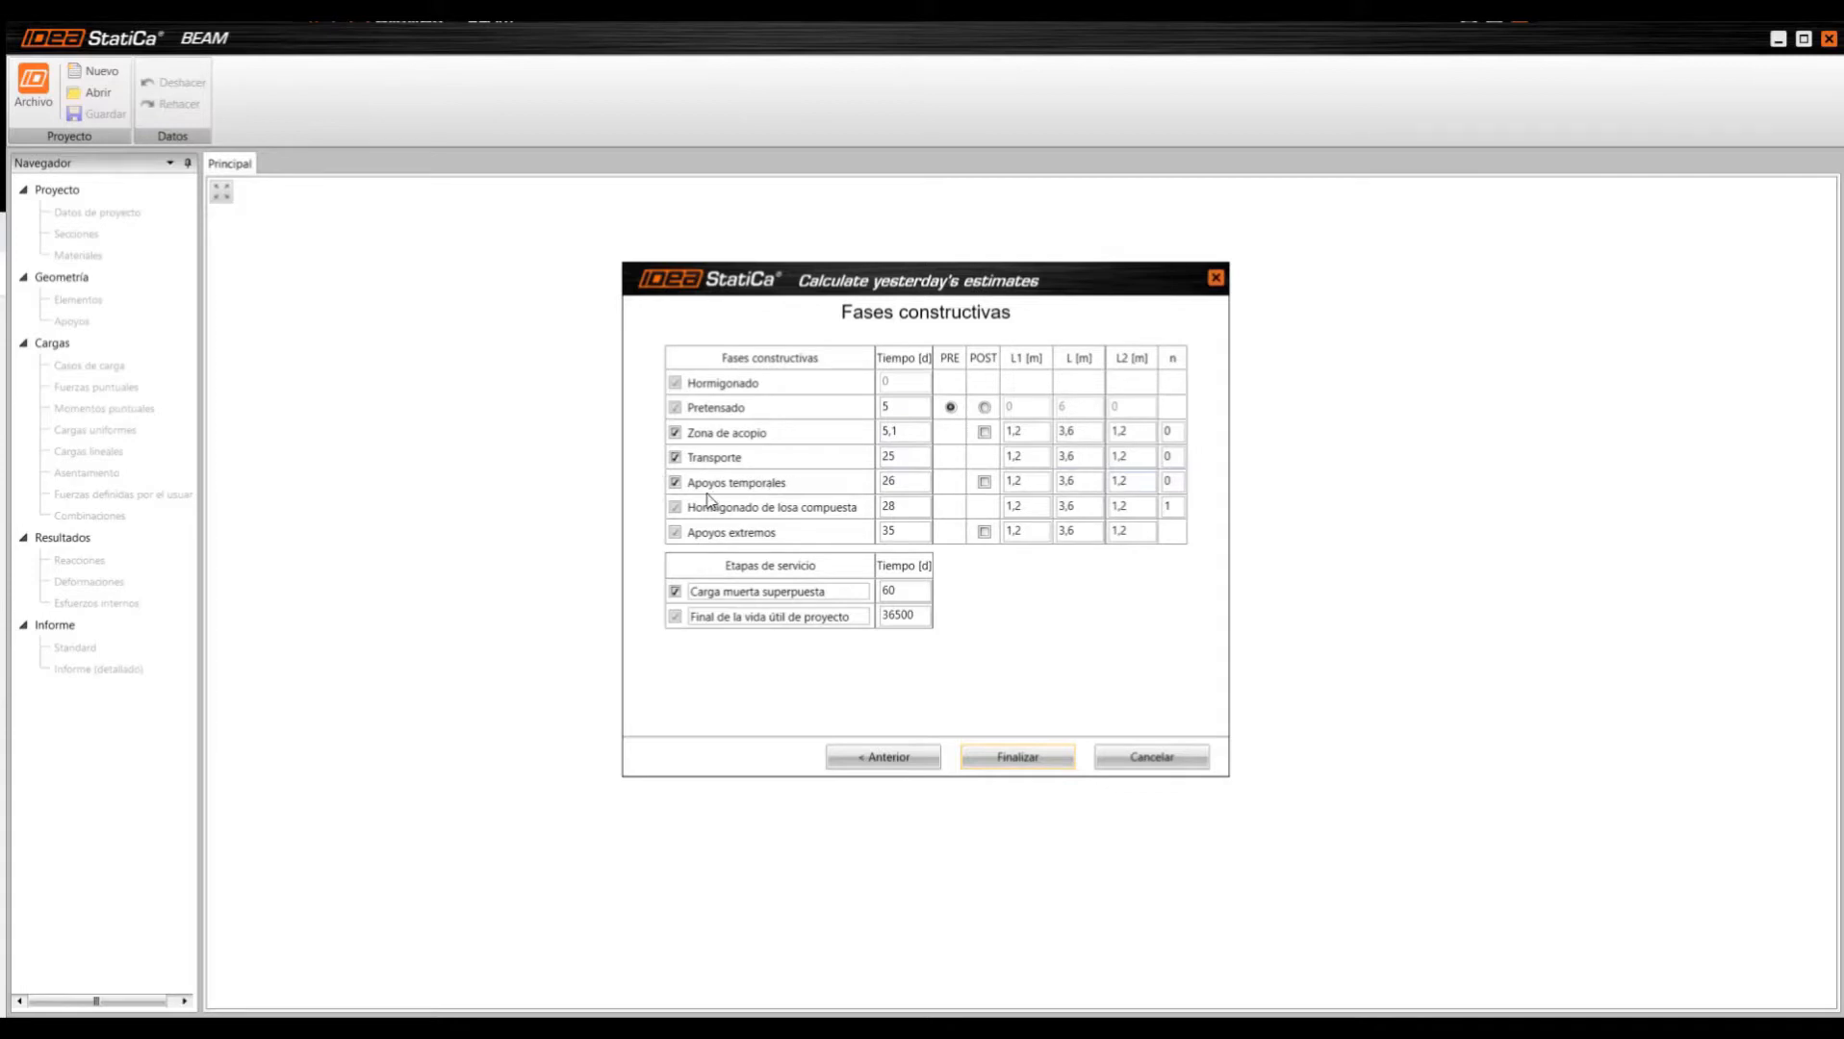
mouse_move(806, 493)
mouse_move(689, 521)
mouse_move(701, 594)
mouse_move(844, 617)
left_click(1004, 759)
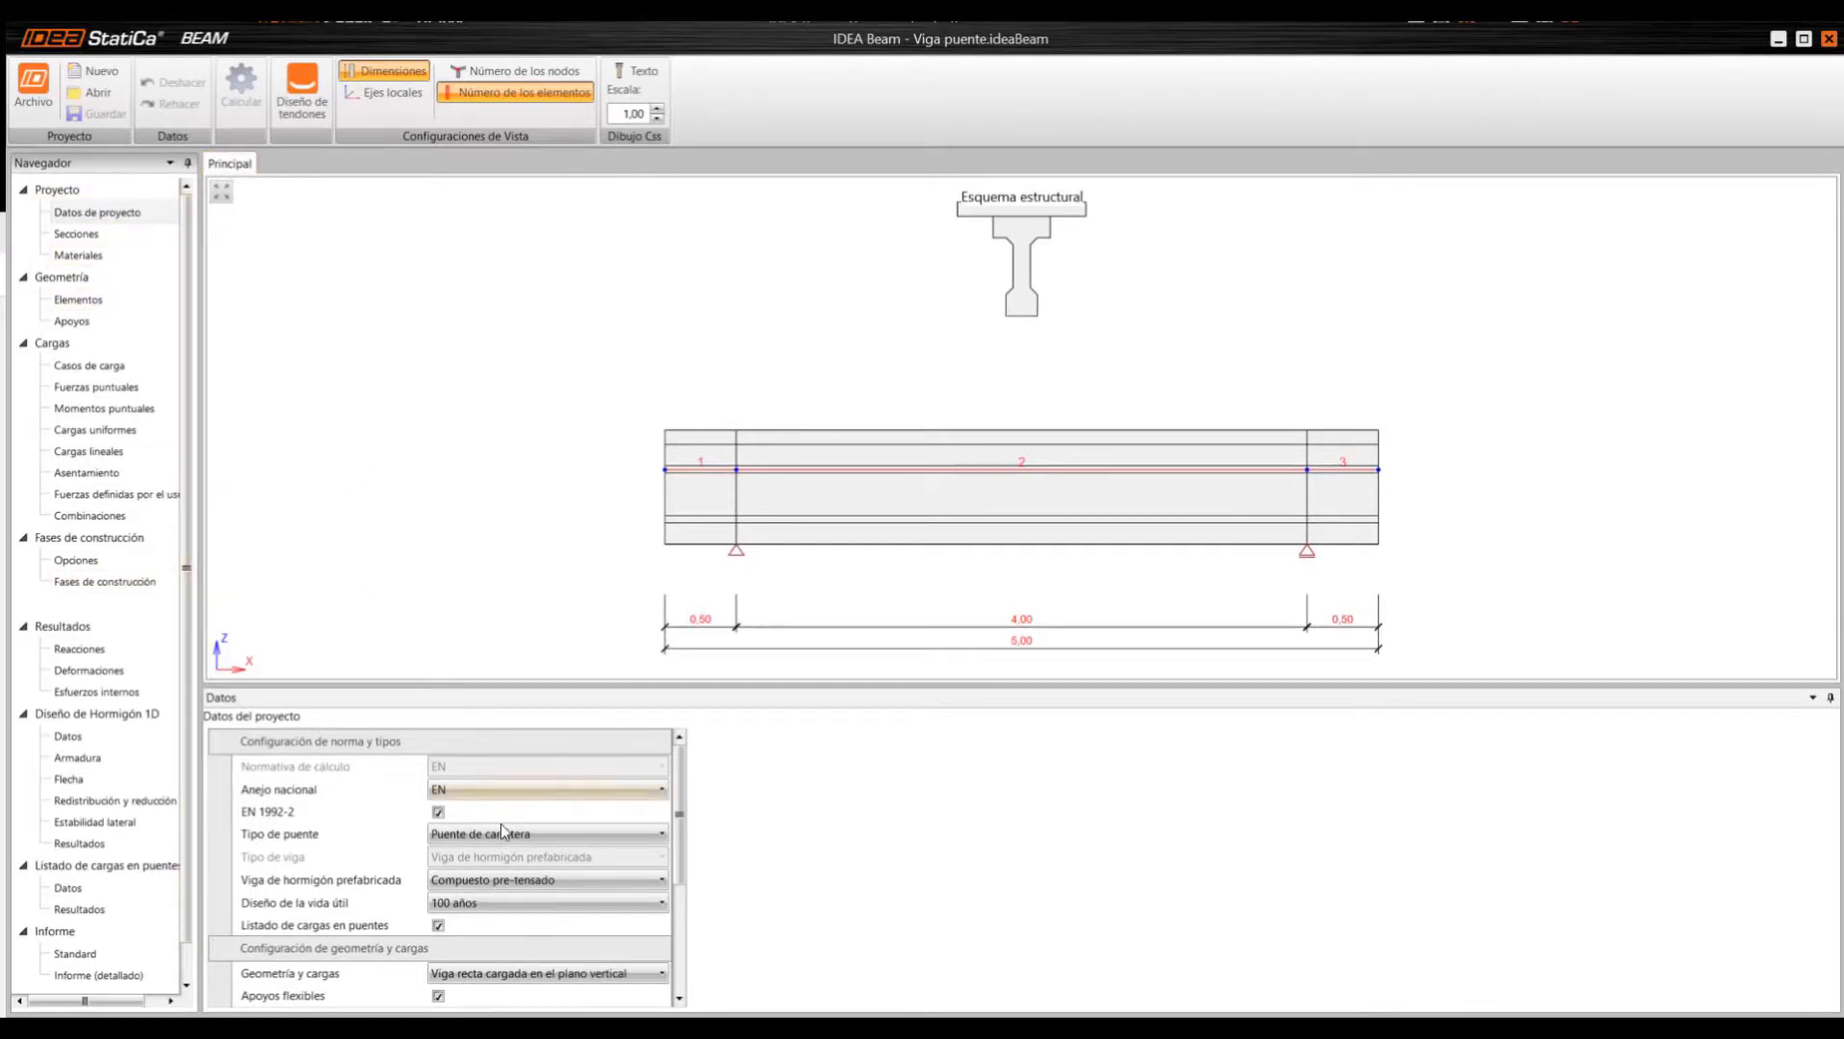
- Review the project data, including the code, bridge type, geometry and load settings, and identification fields
scroll(503, 828, "down", 3)
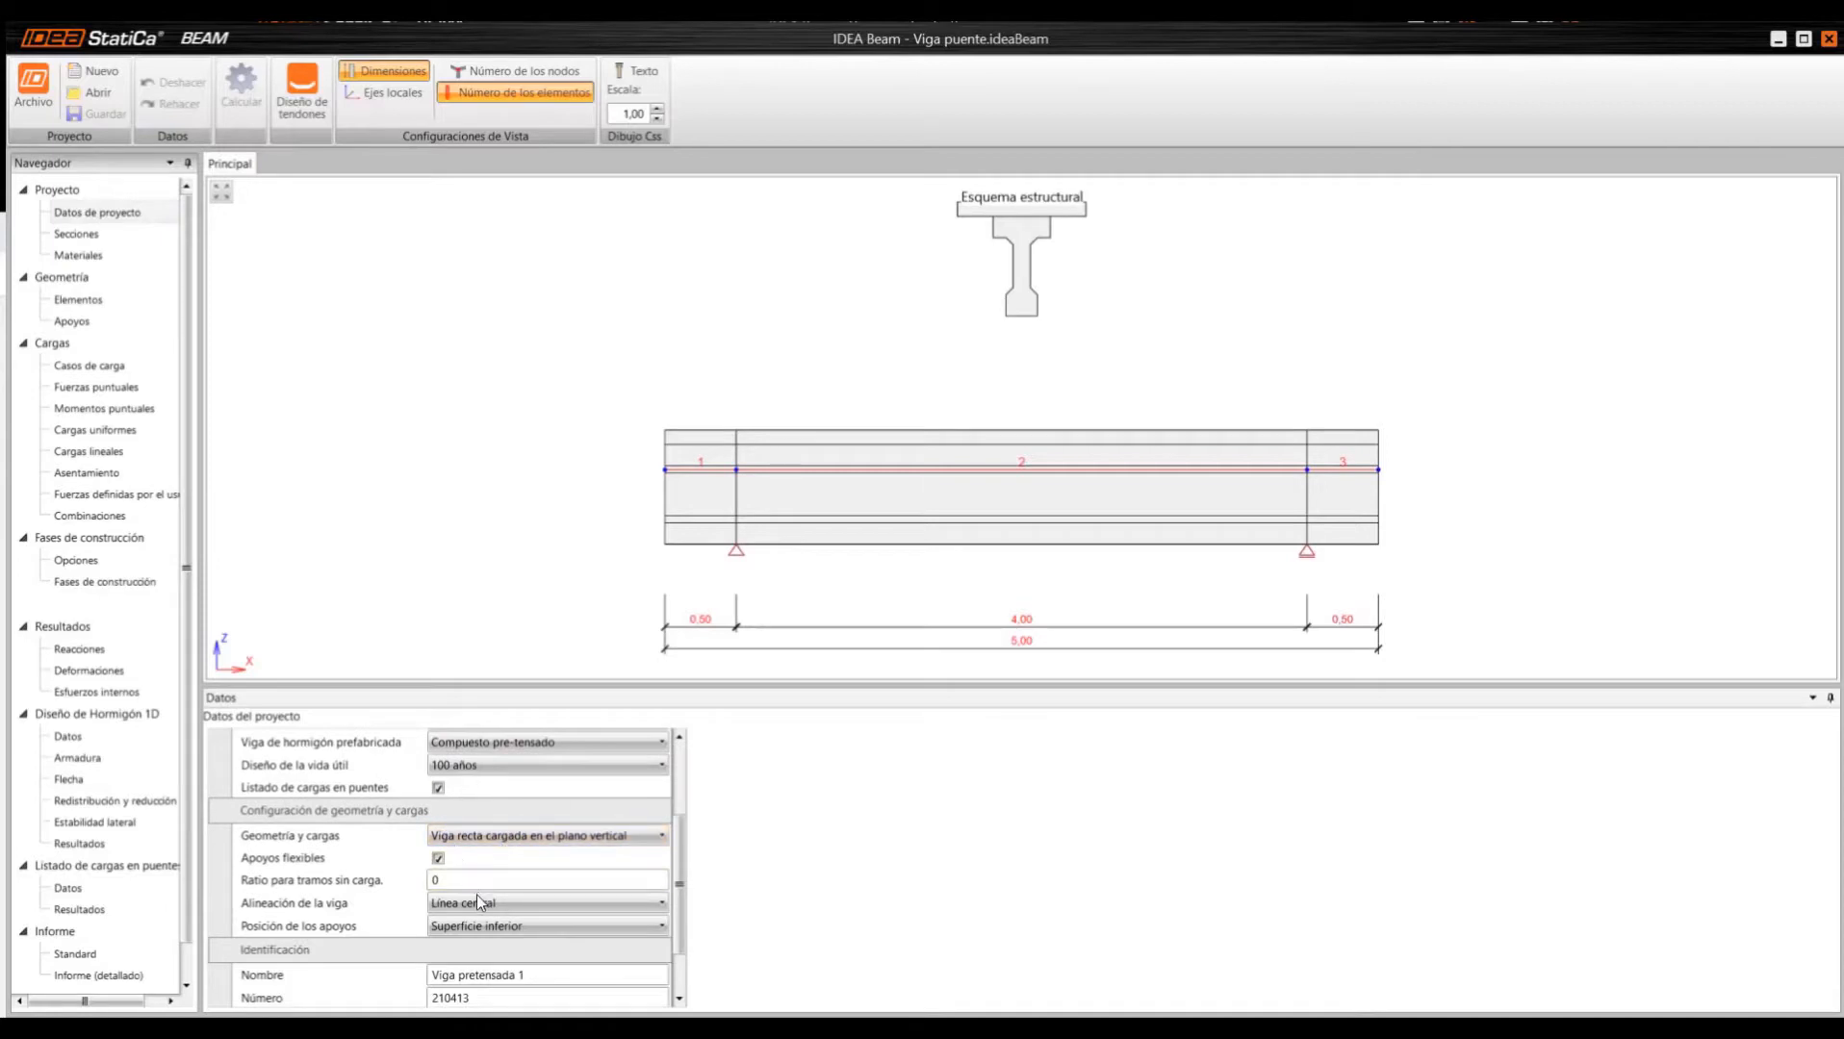
scroll(476, 896, "down", 2)
scroll(475, 897, "up", 5)
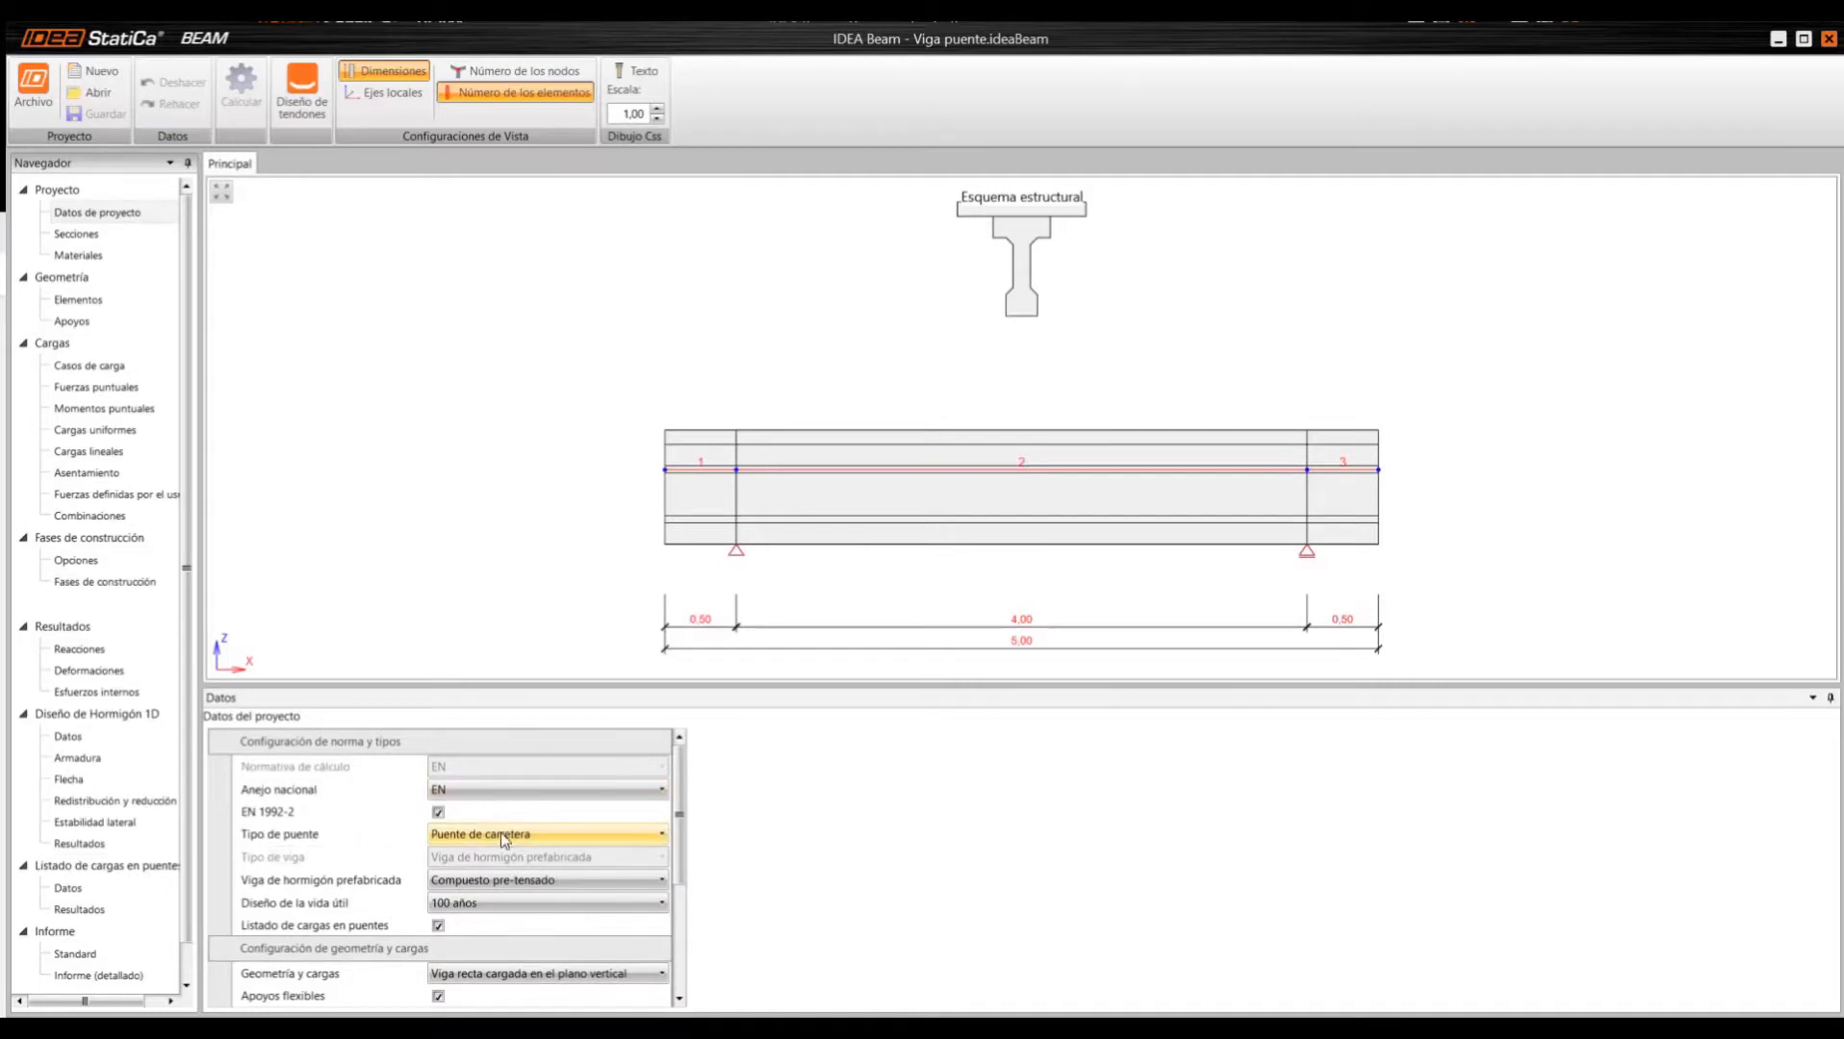
scroll(420, 919, "down", 4)
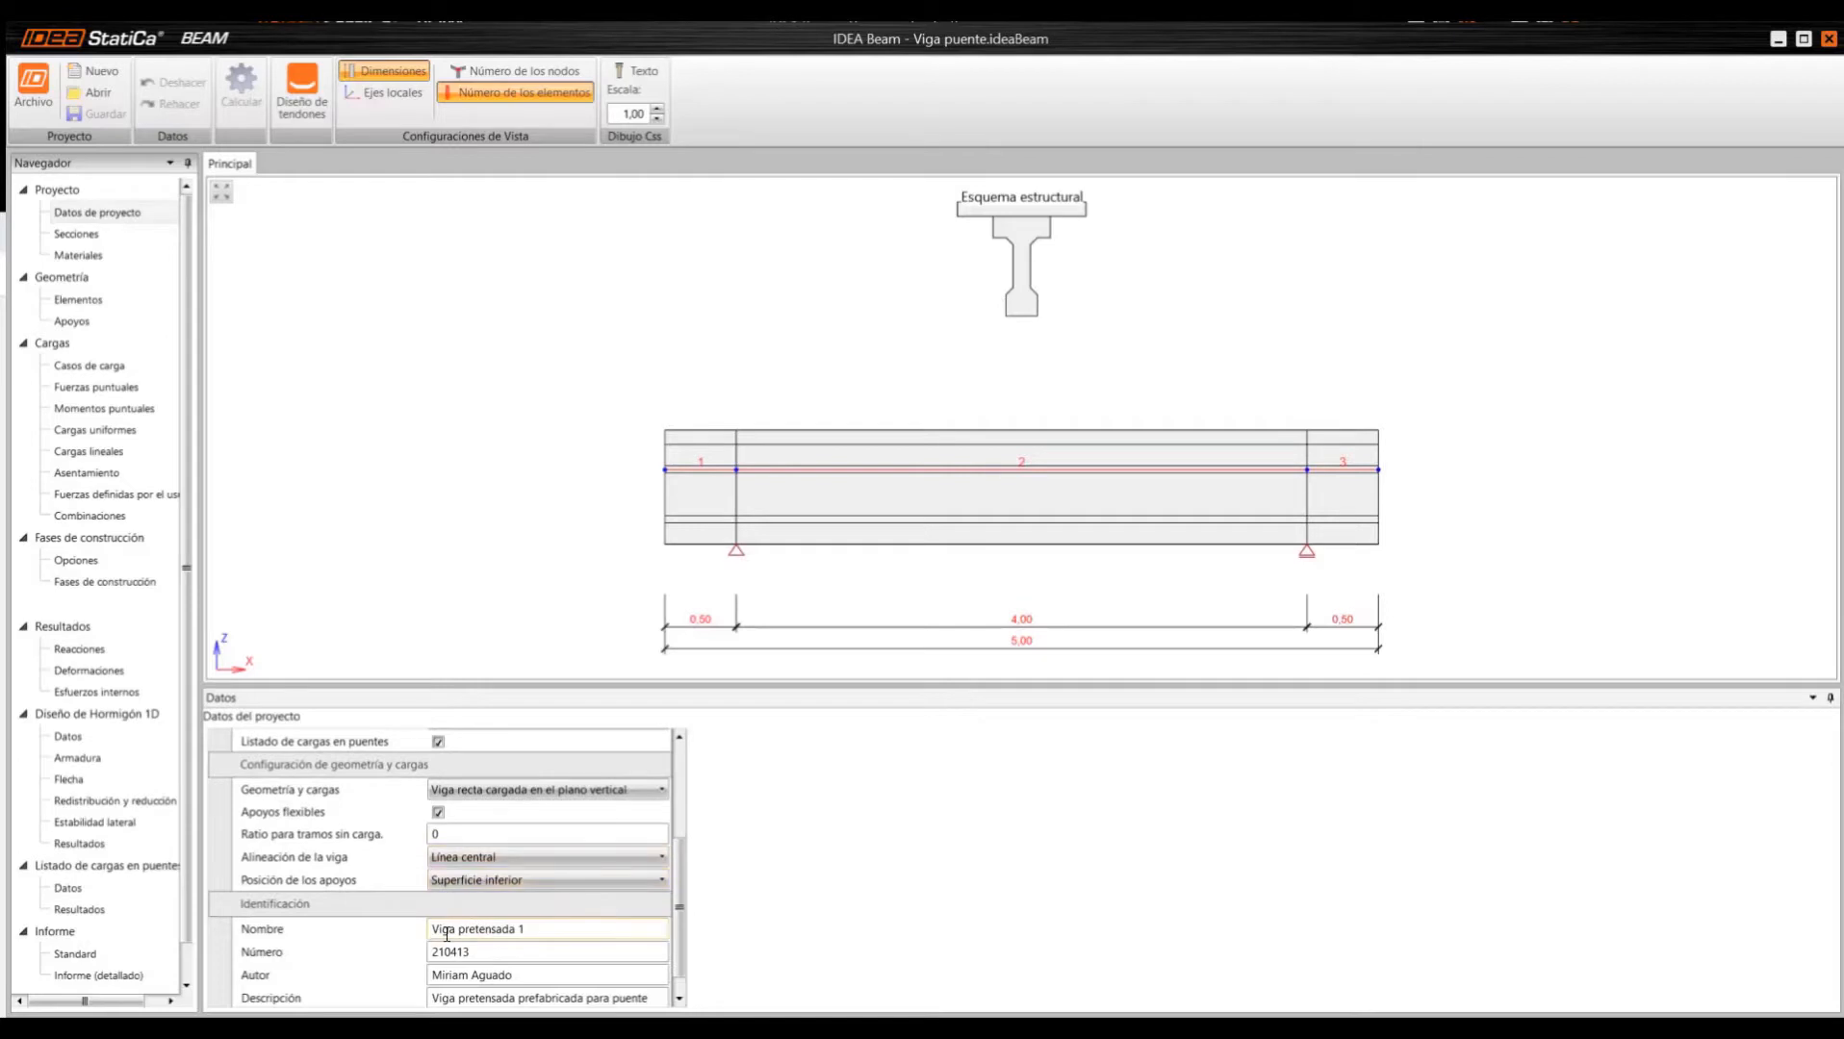
scroll(446, 932, "down", 1)
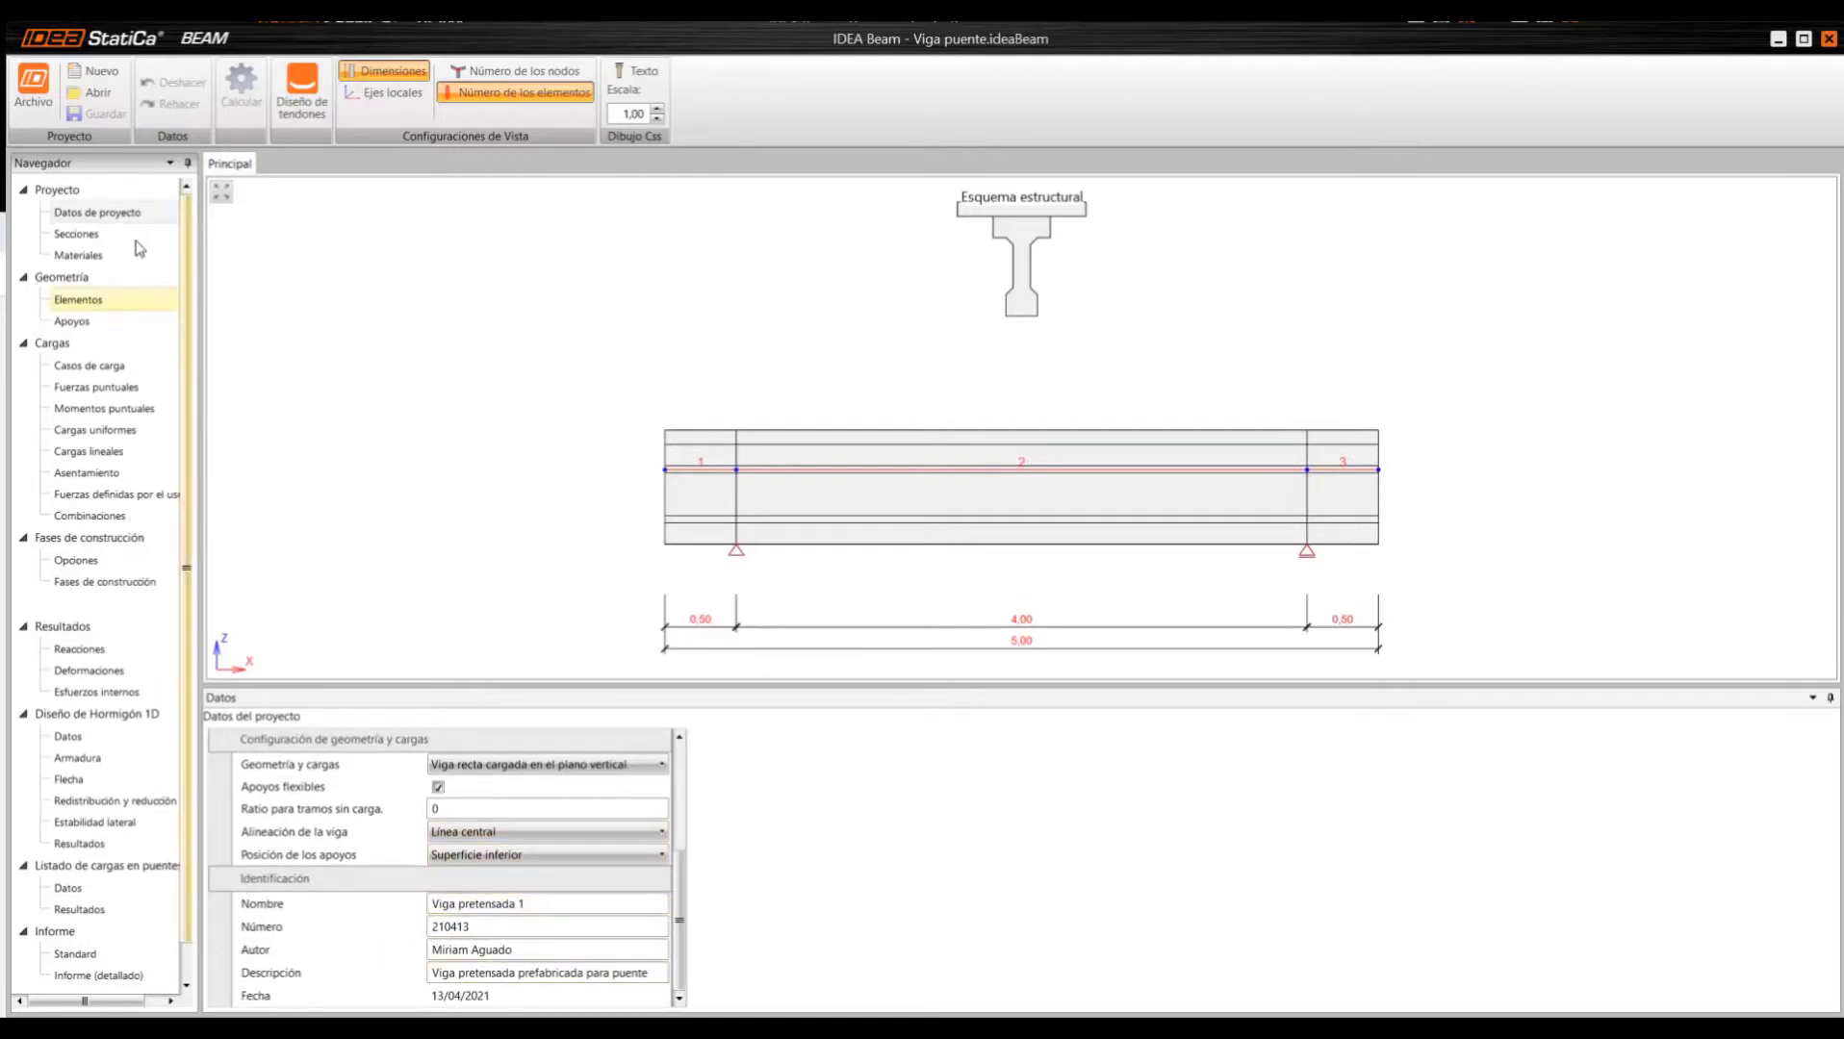
- Examine the composite cross-section's parameters and the physical and EN 1992-1-1 properties of the C25/30 concrete
left_click(79, 233)
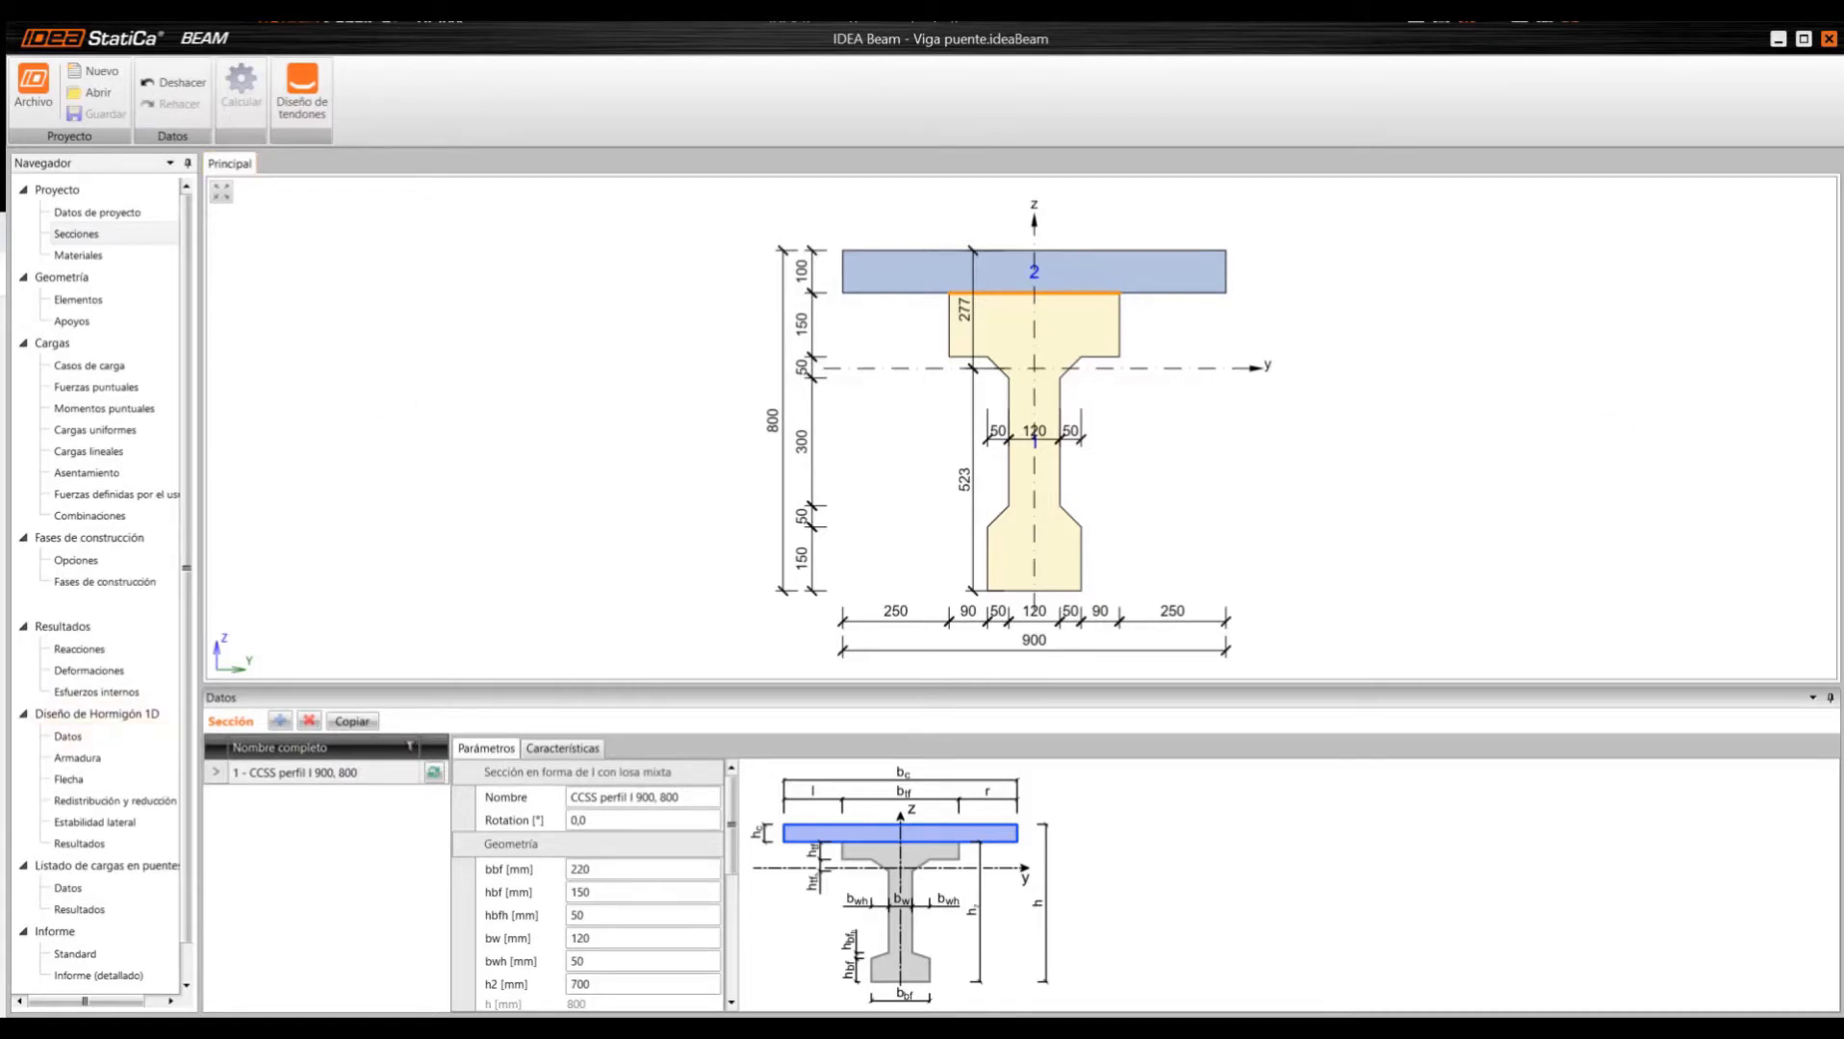
left_click(82, 255)
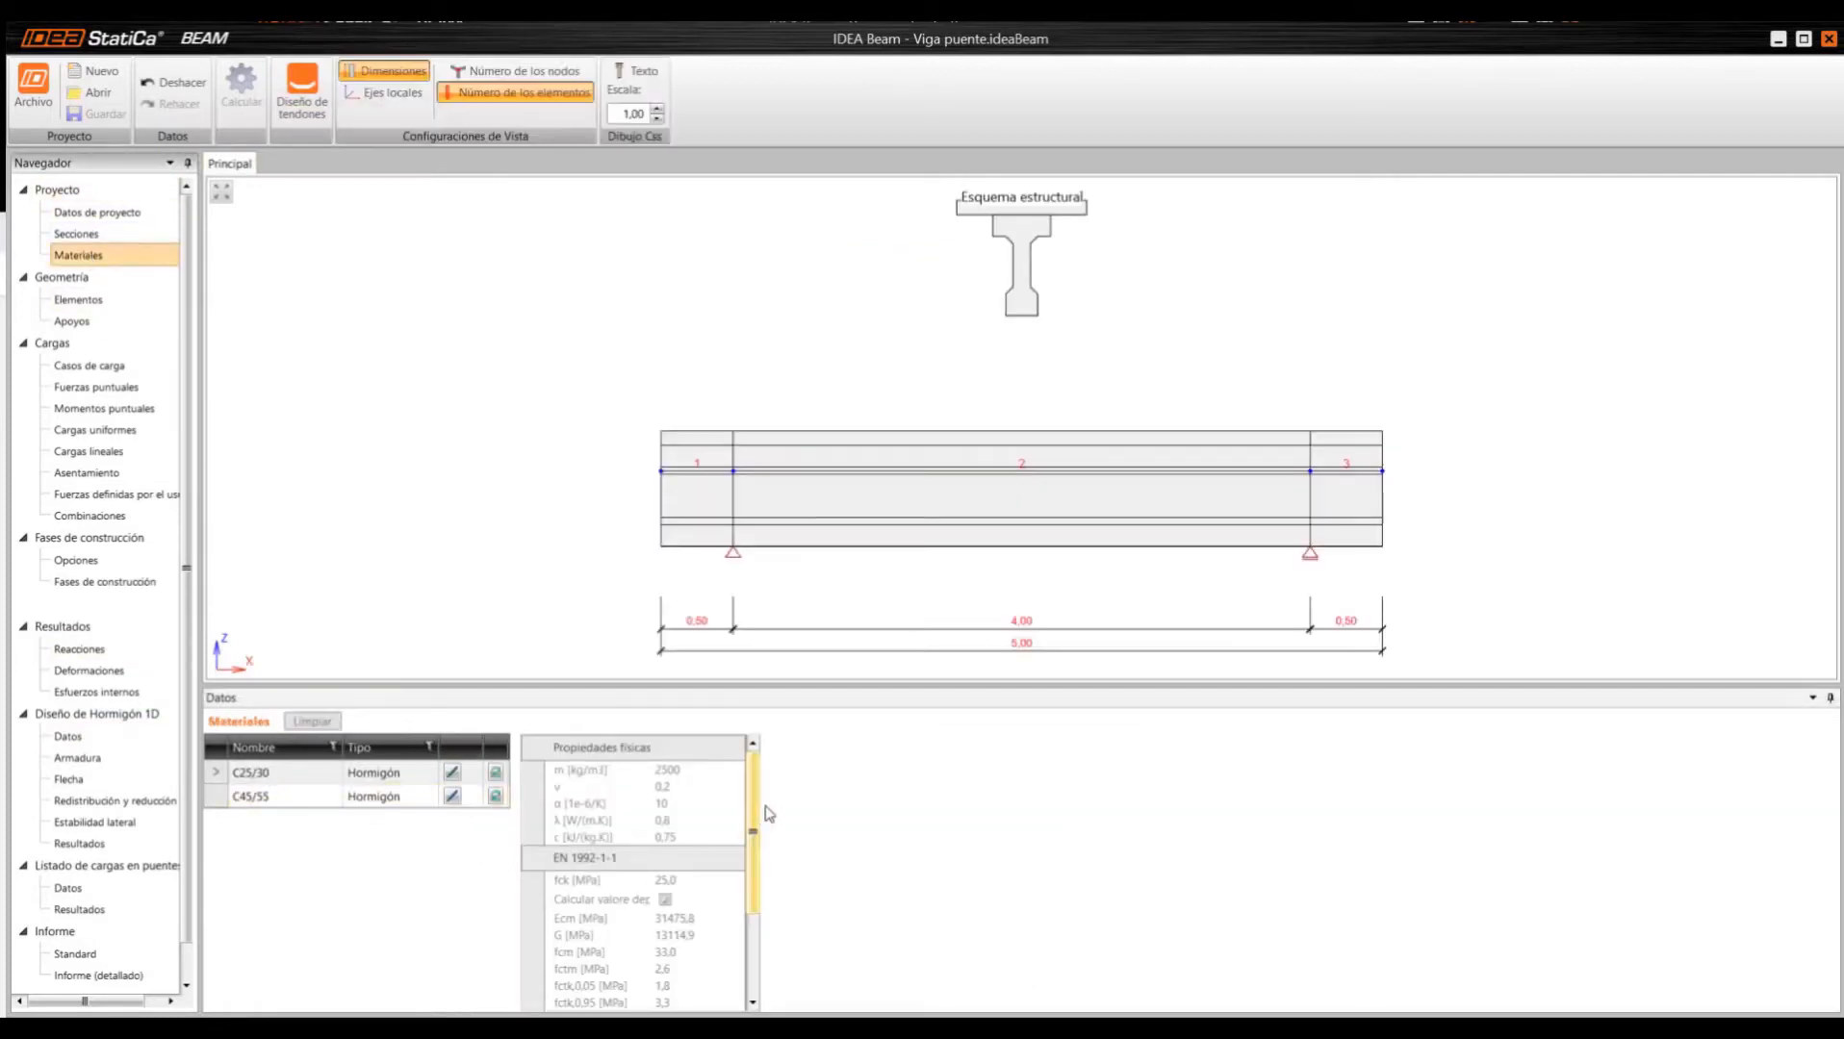
left_click_drag(755, 824, 757, 963)
left_click_drag(760, 901, 758, 820)
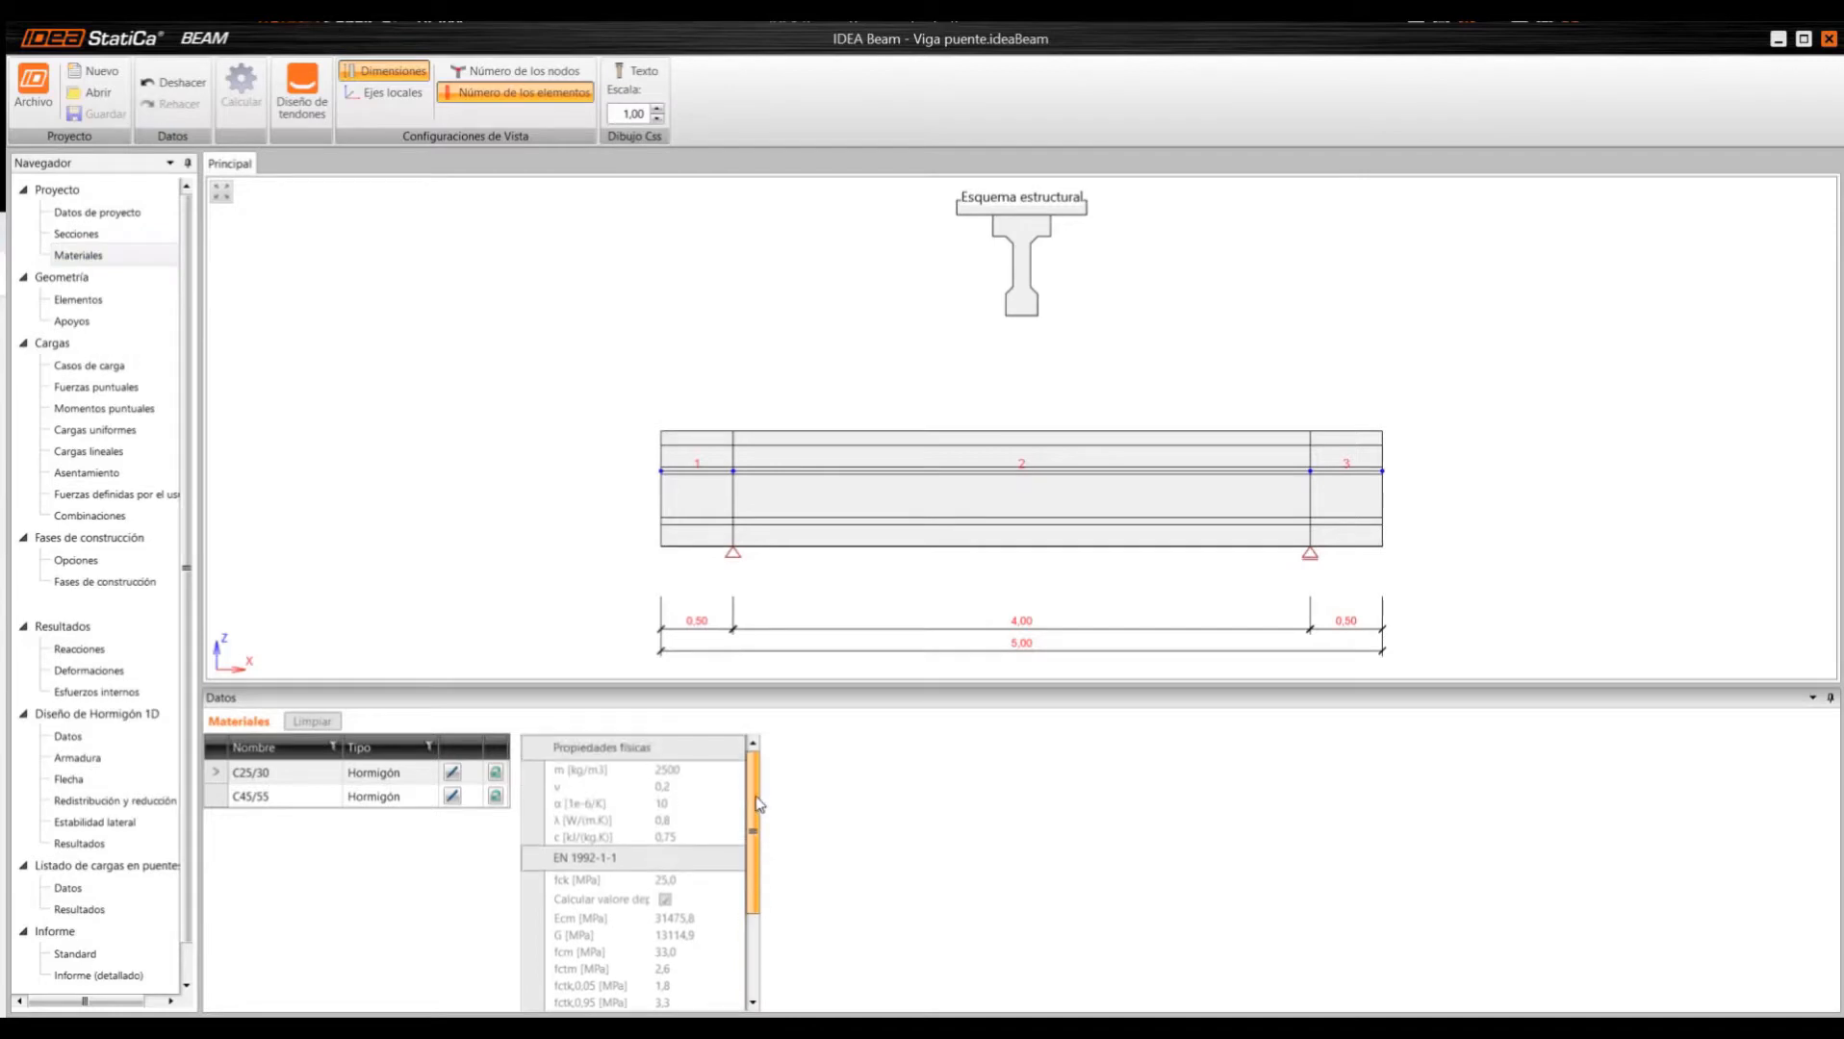
middle_click_drag(1035, 291, 1024, 331)
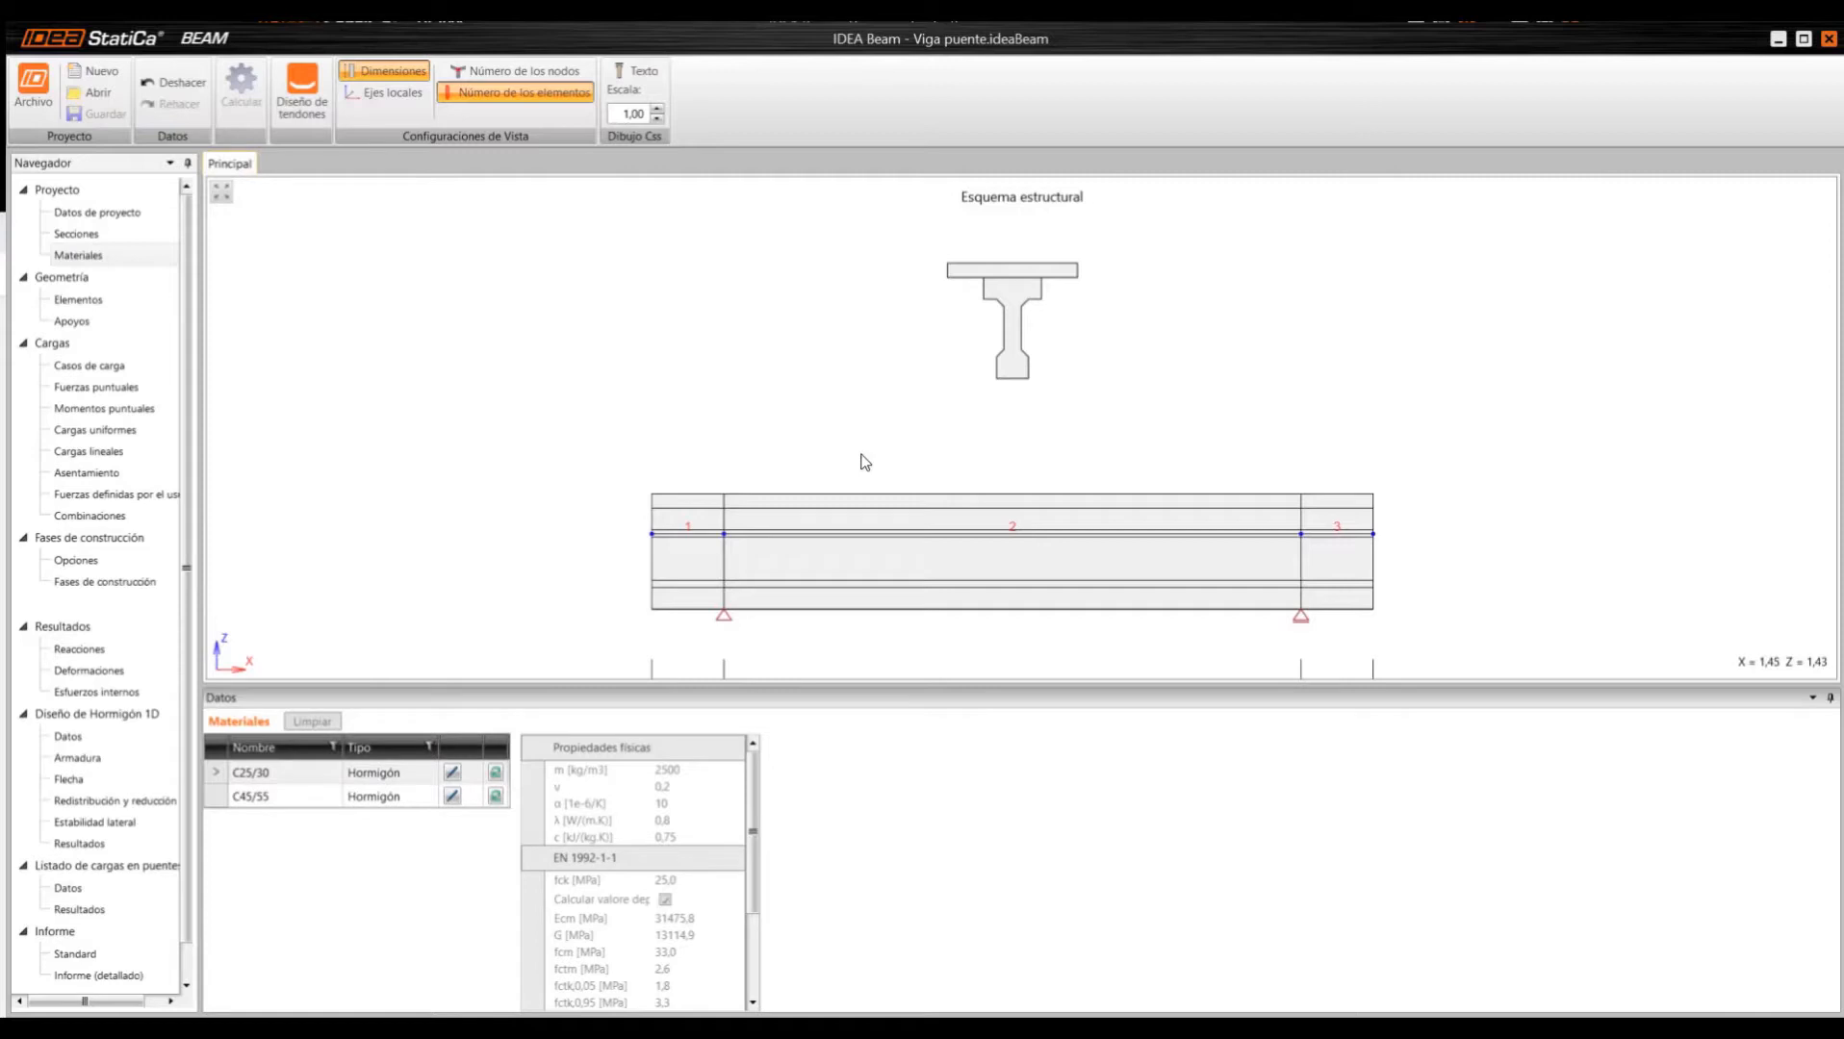
left_click_drag(753, 831, 755, 919)
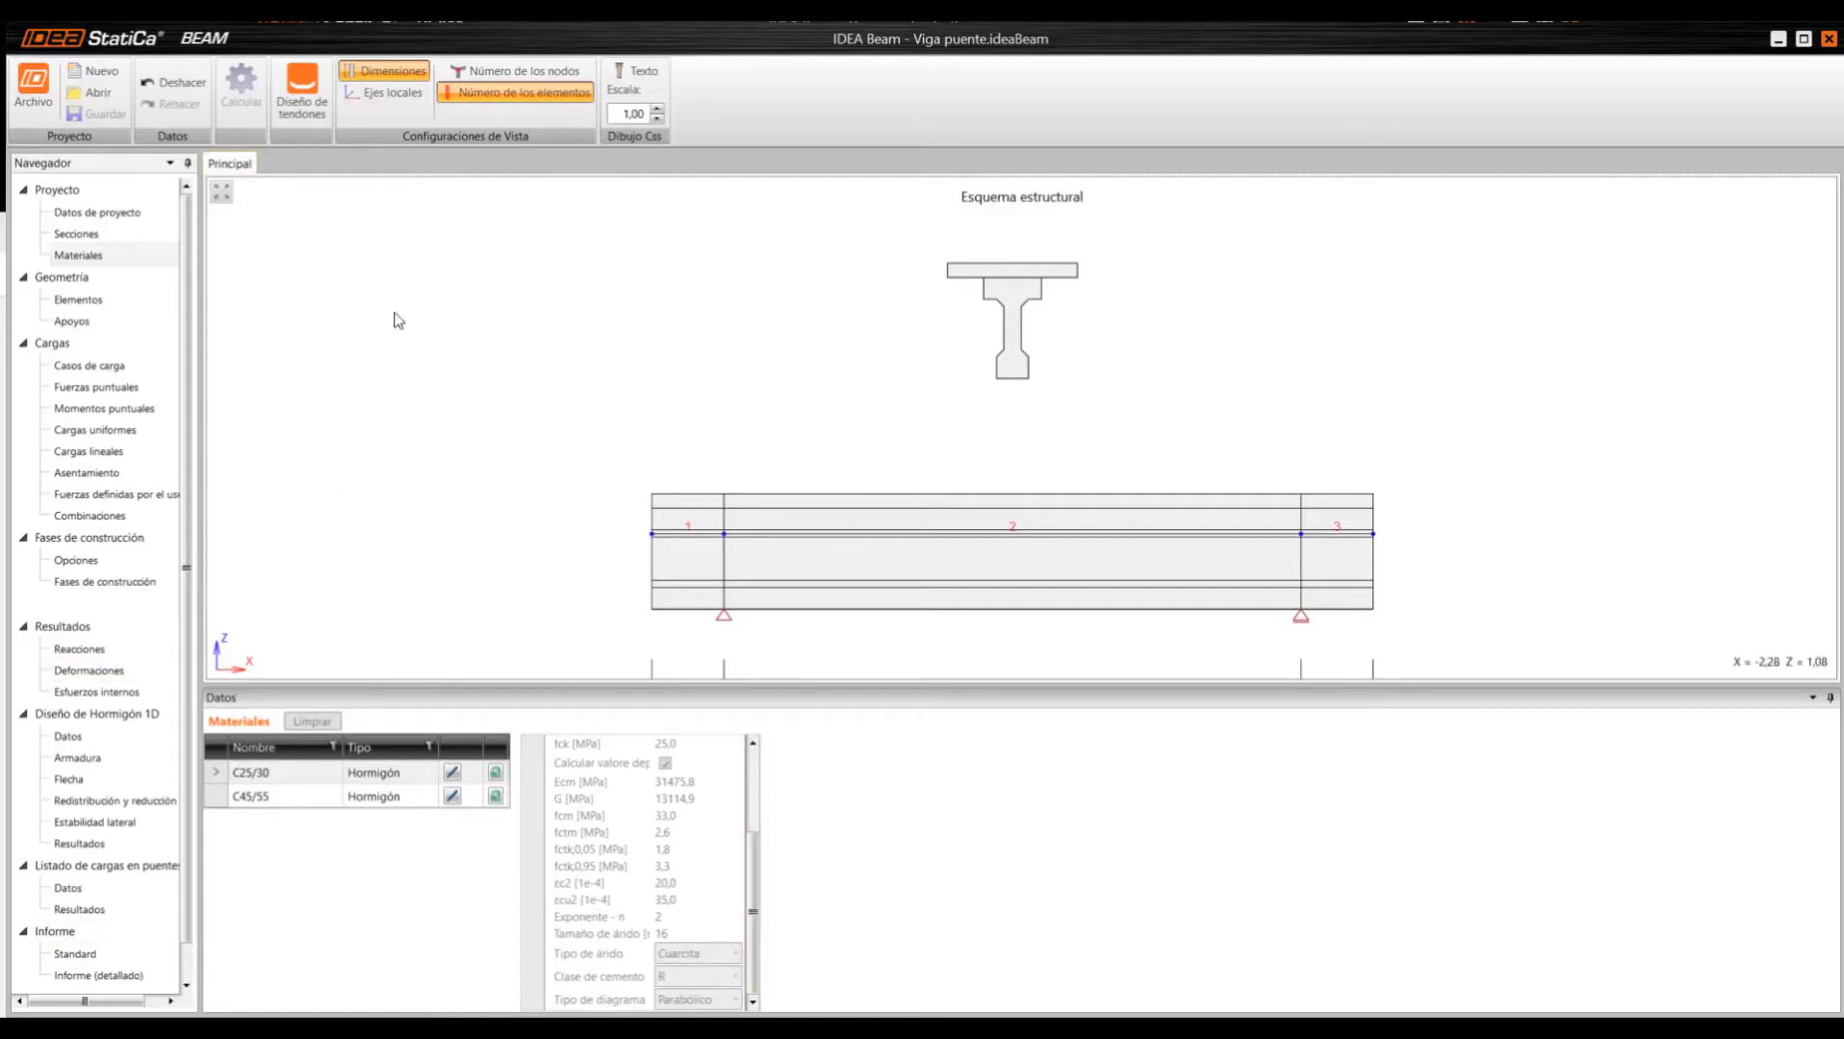
- Switch to IDEA StatiCa Tendon for the tendon design and examine the construction stages table
left_click(302, 116)
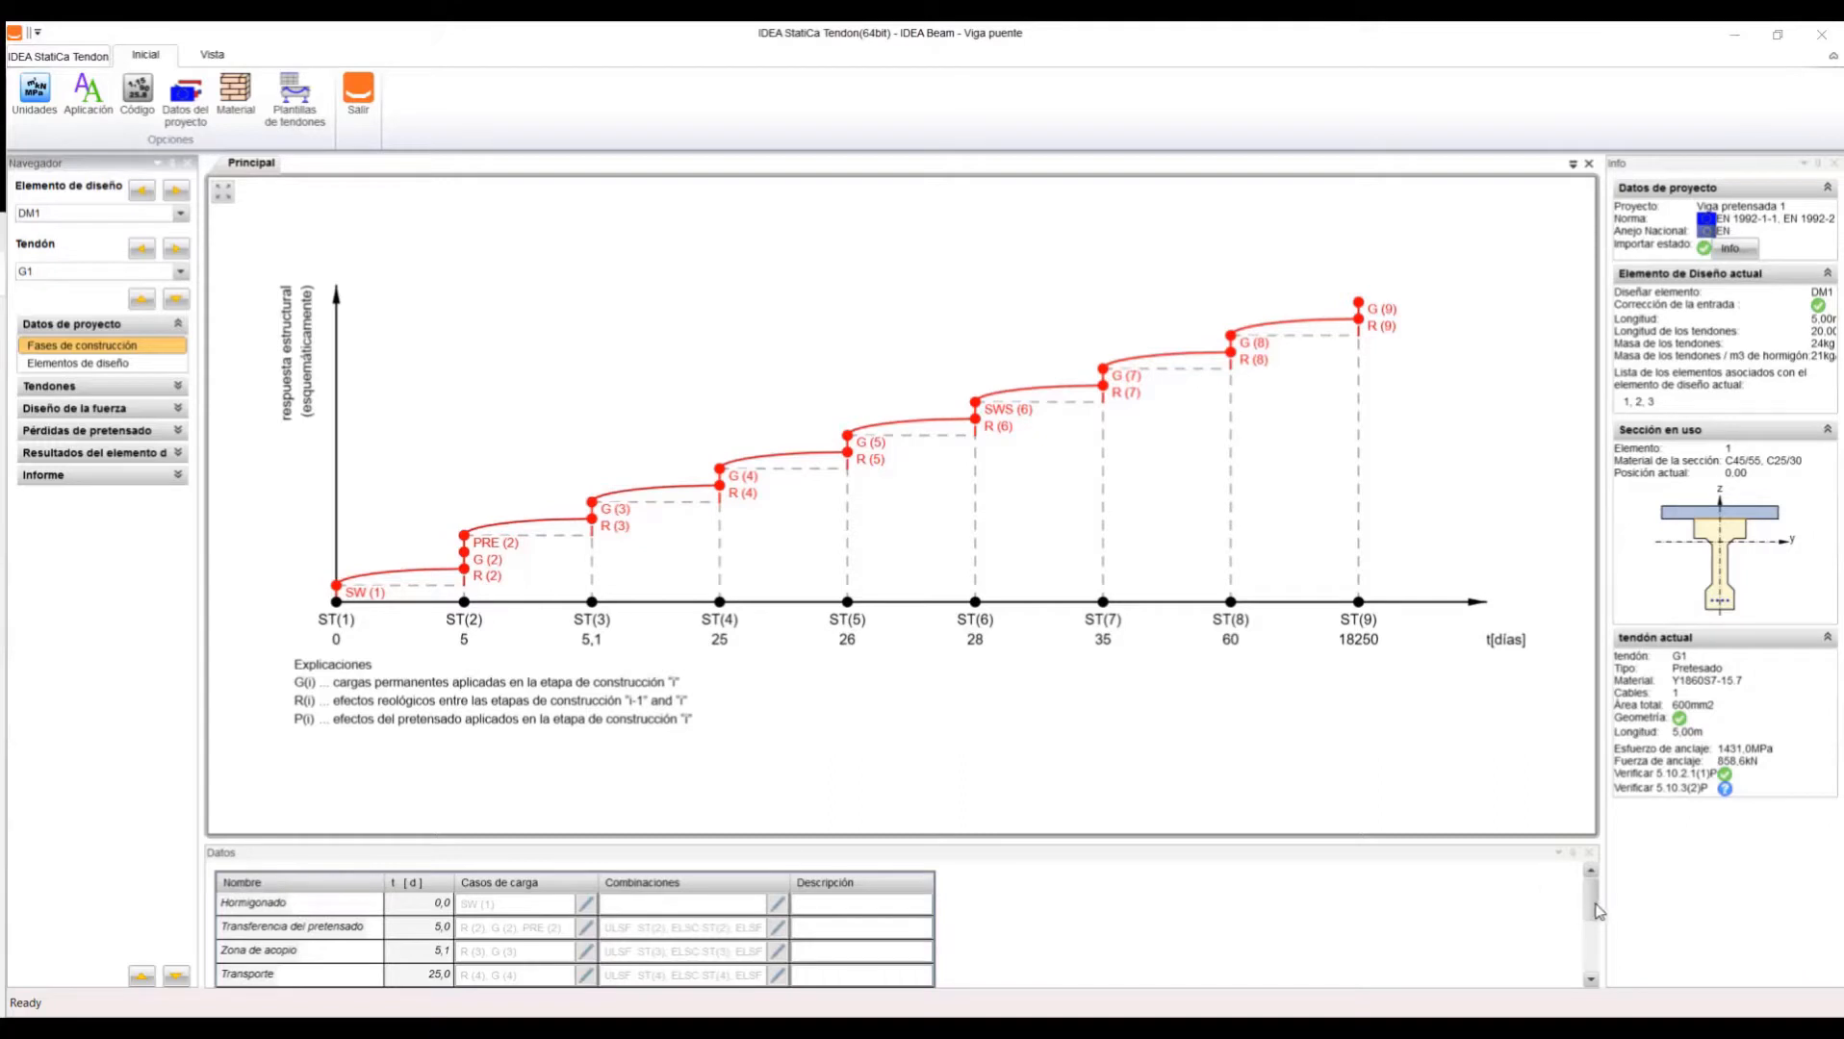
mouse_move(1595, 912)
left_mouse_down()
mouse_move(1599, 969)
mouse_move(1596, 914)
left_mouse_up()
left_click_drag(1593, 909, 1594, 931)
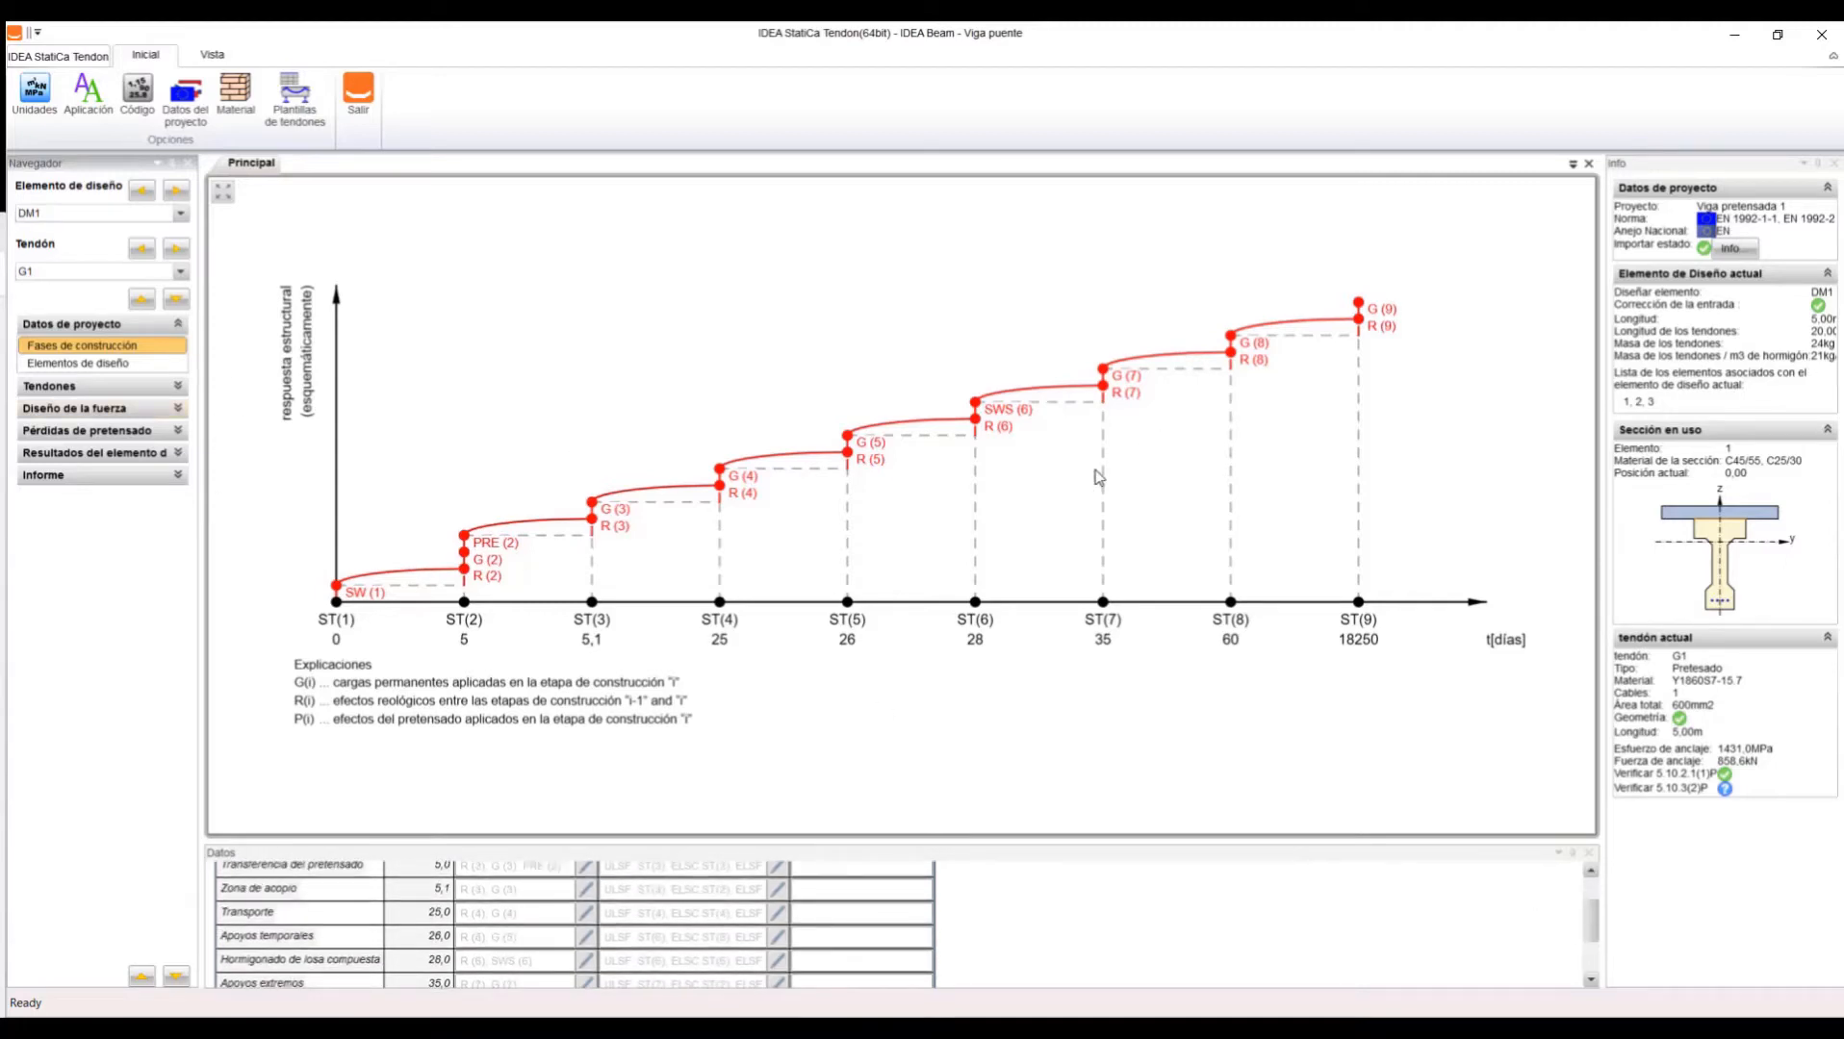
- Examine the tendon design in cross-section, including the basic geometry and Solapo data of pretensioned group G1
left_click(81, 386)
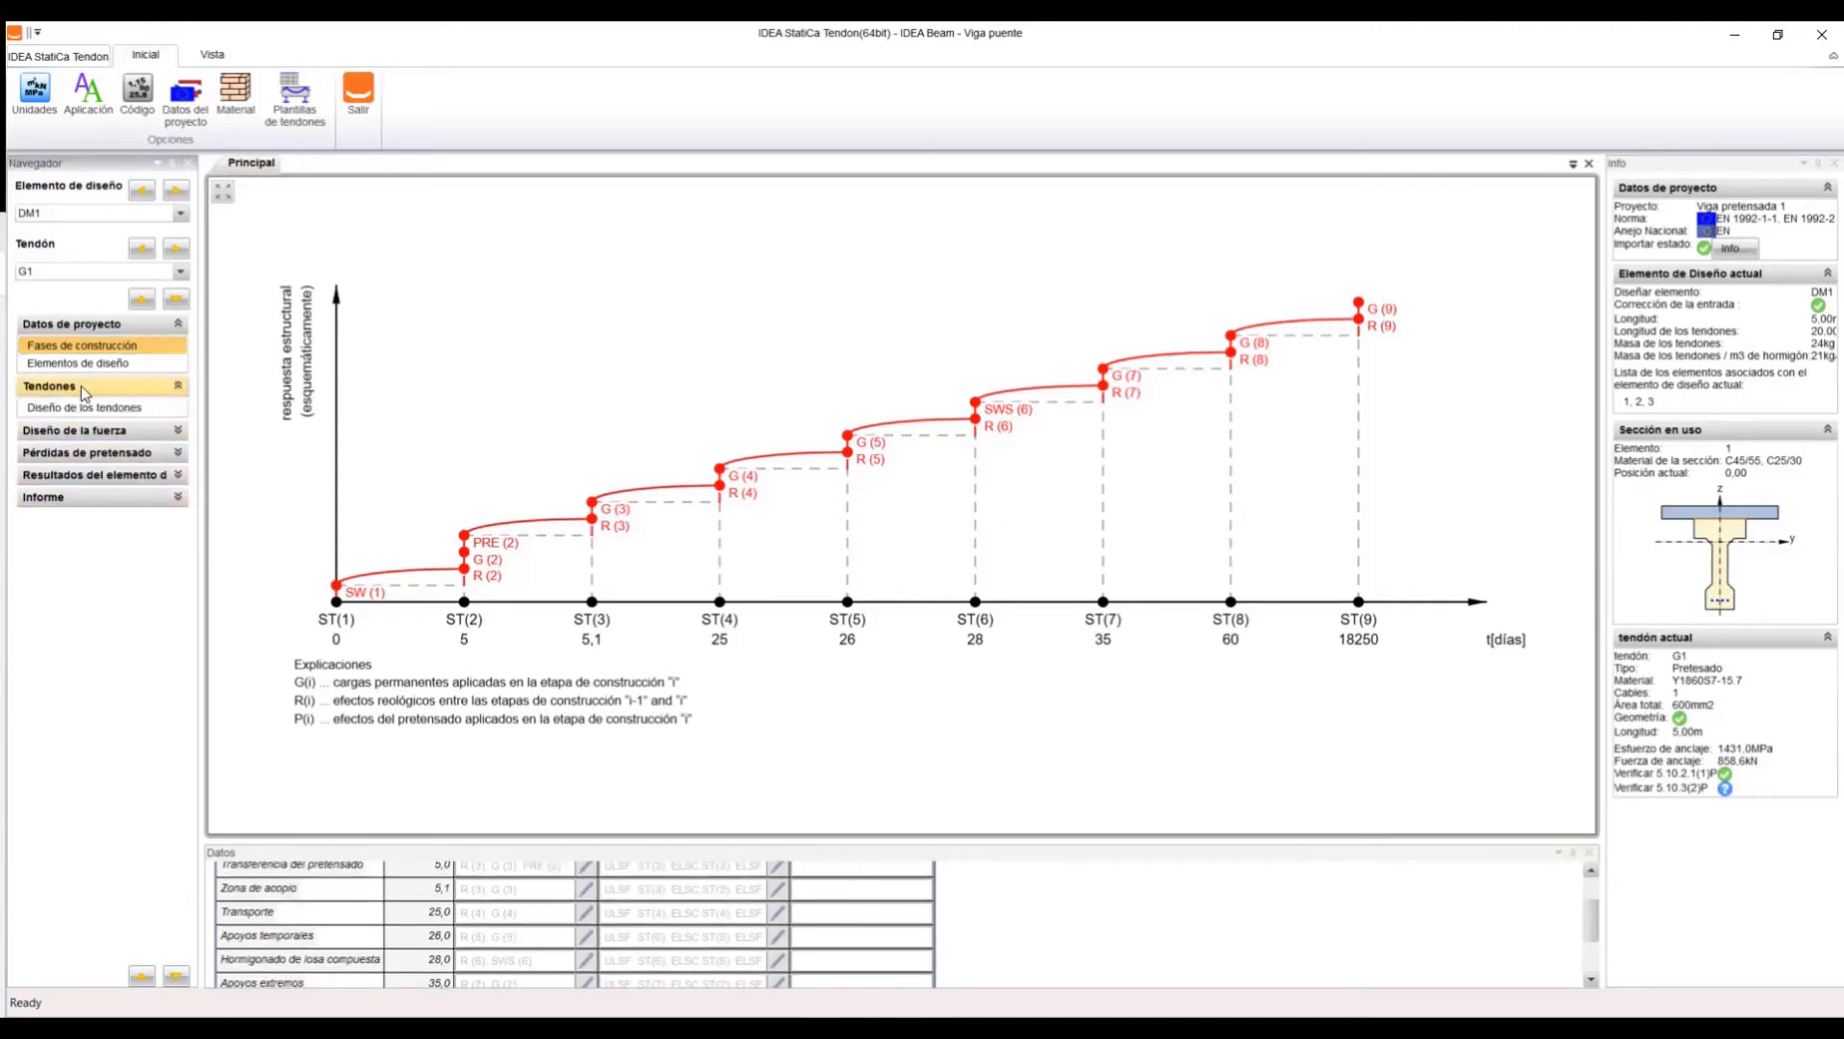
left_click(90, 405)
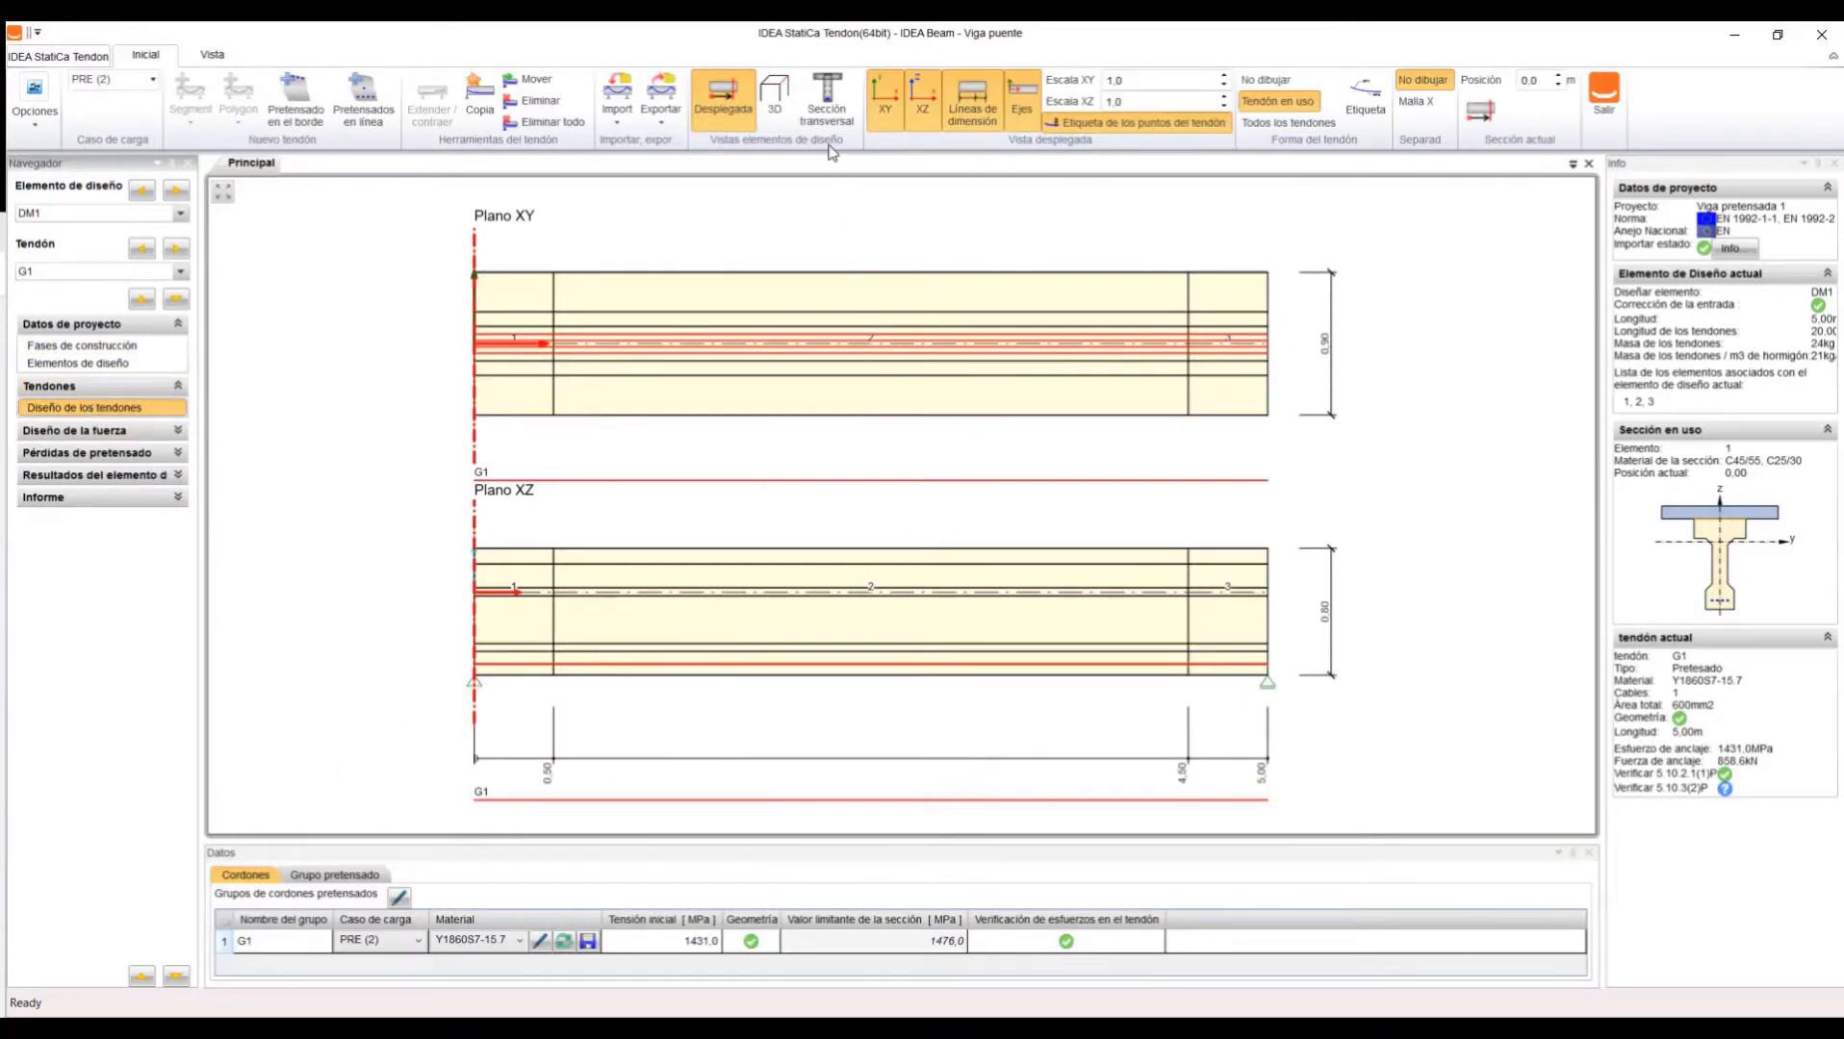
left_click(827, 111)
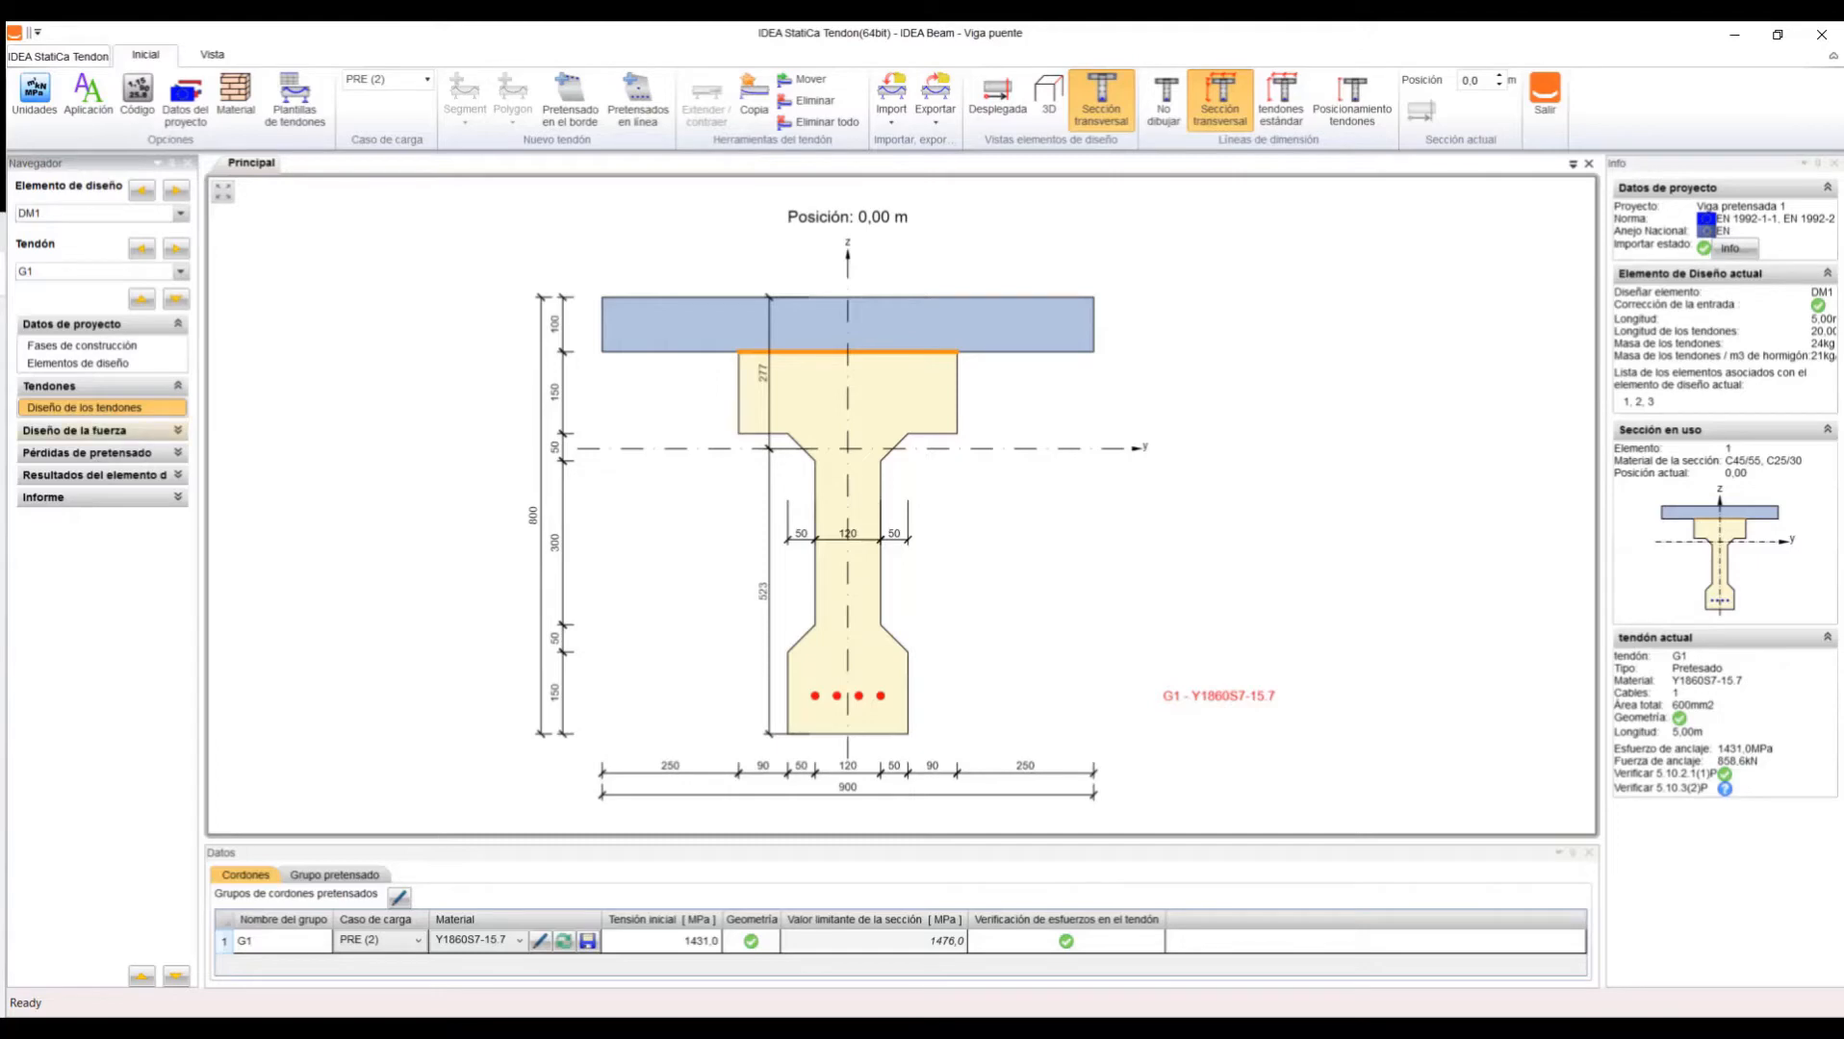
left_click(332, 879)
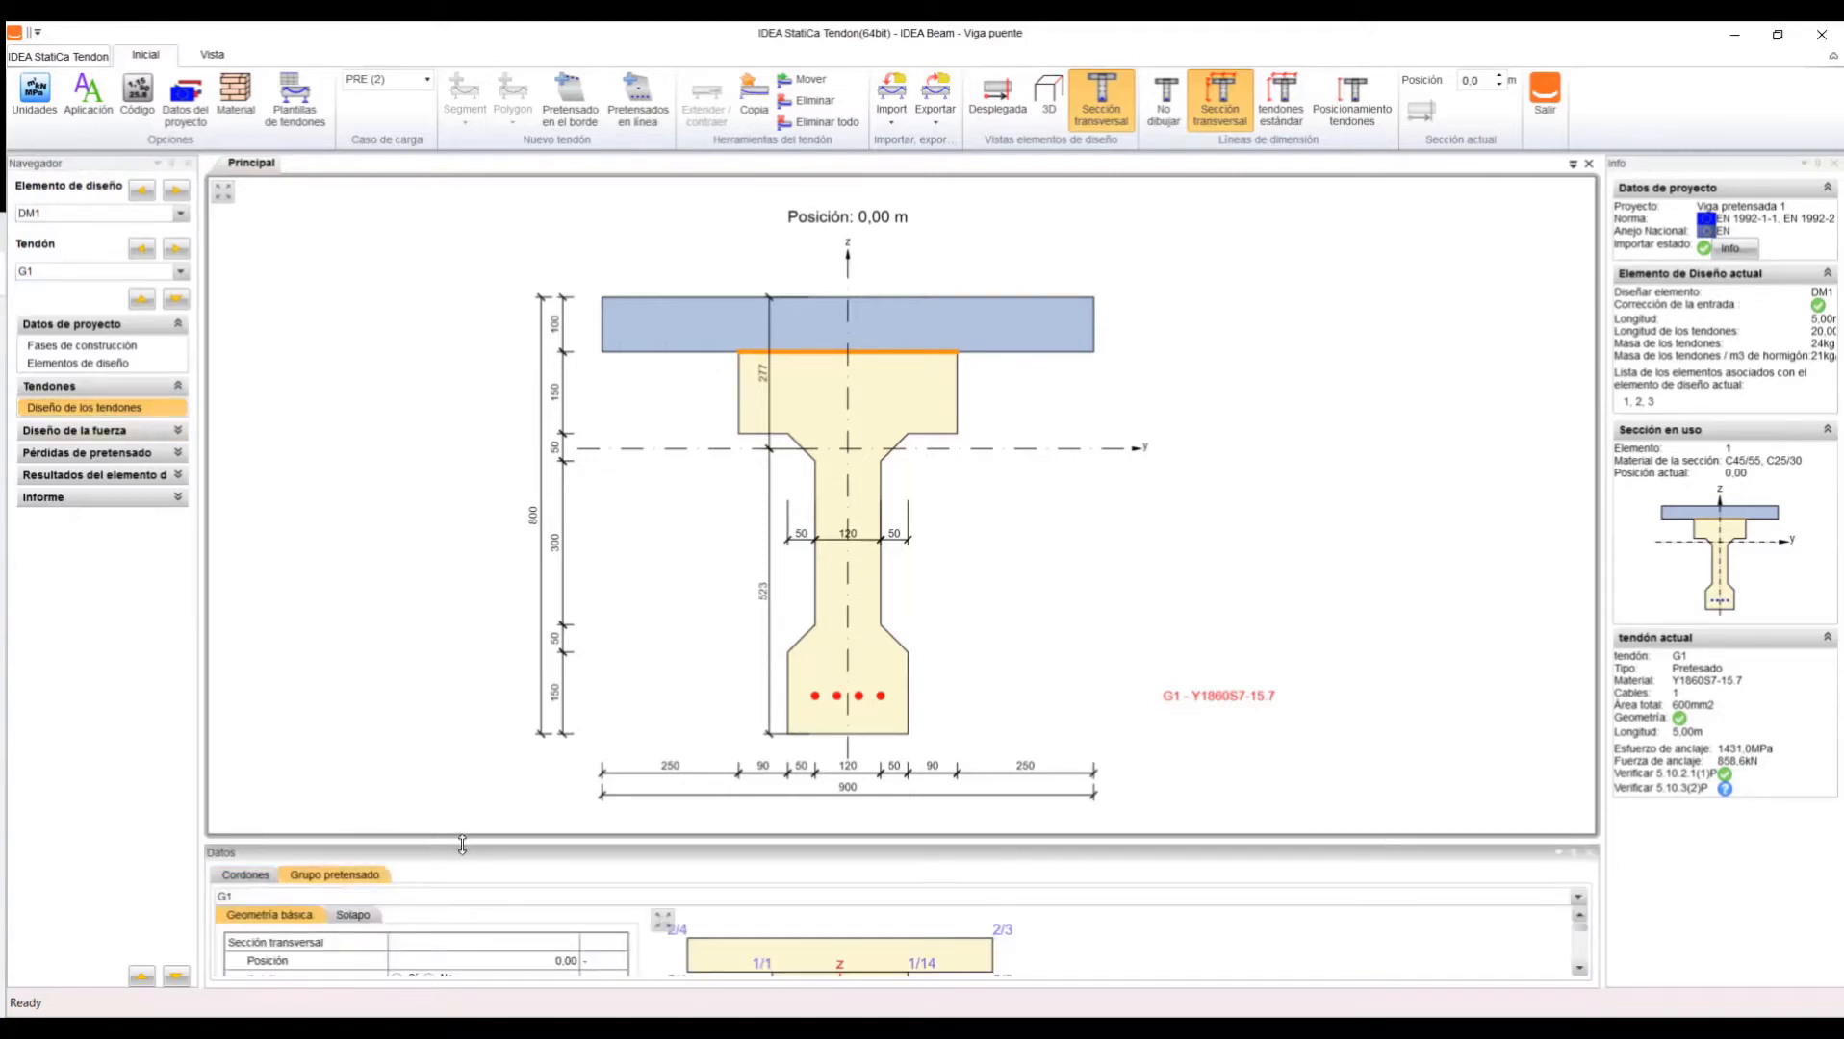
left_click_drag(464, 842, 448, 502)
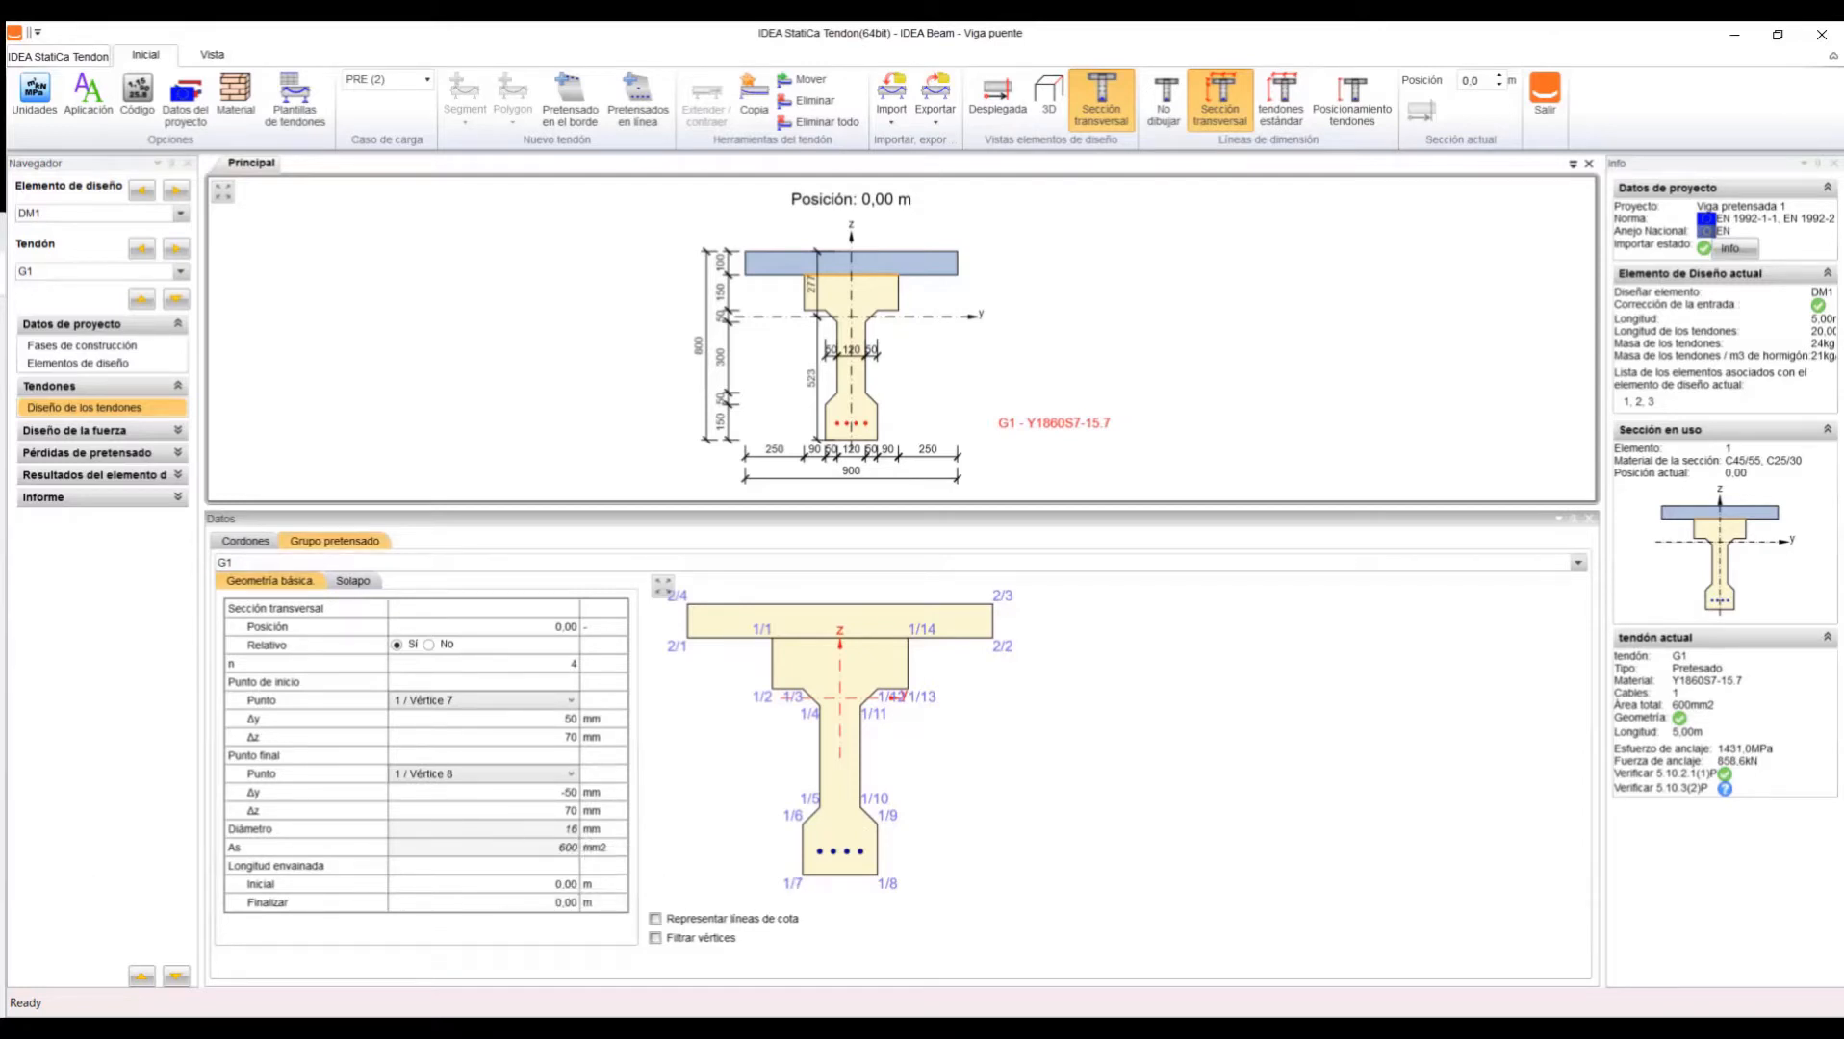
left_click(482, 626)
left_click(353, 581)
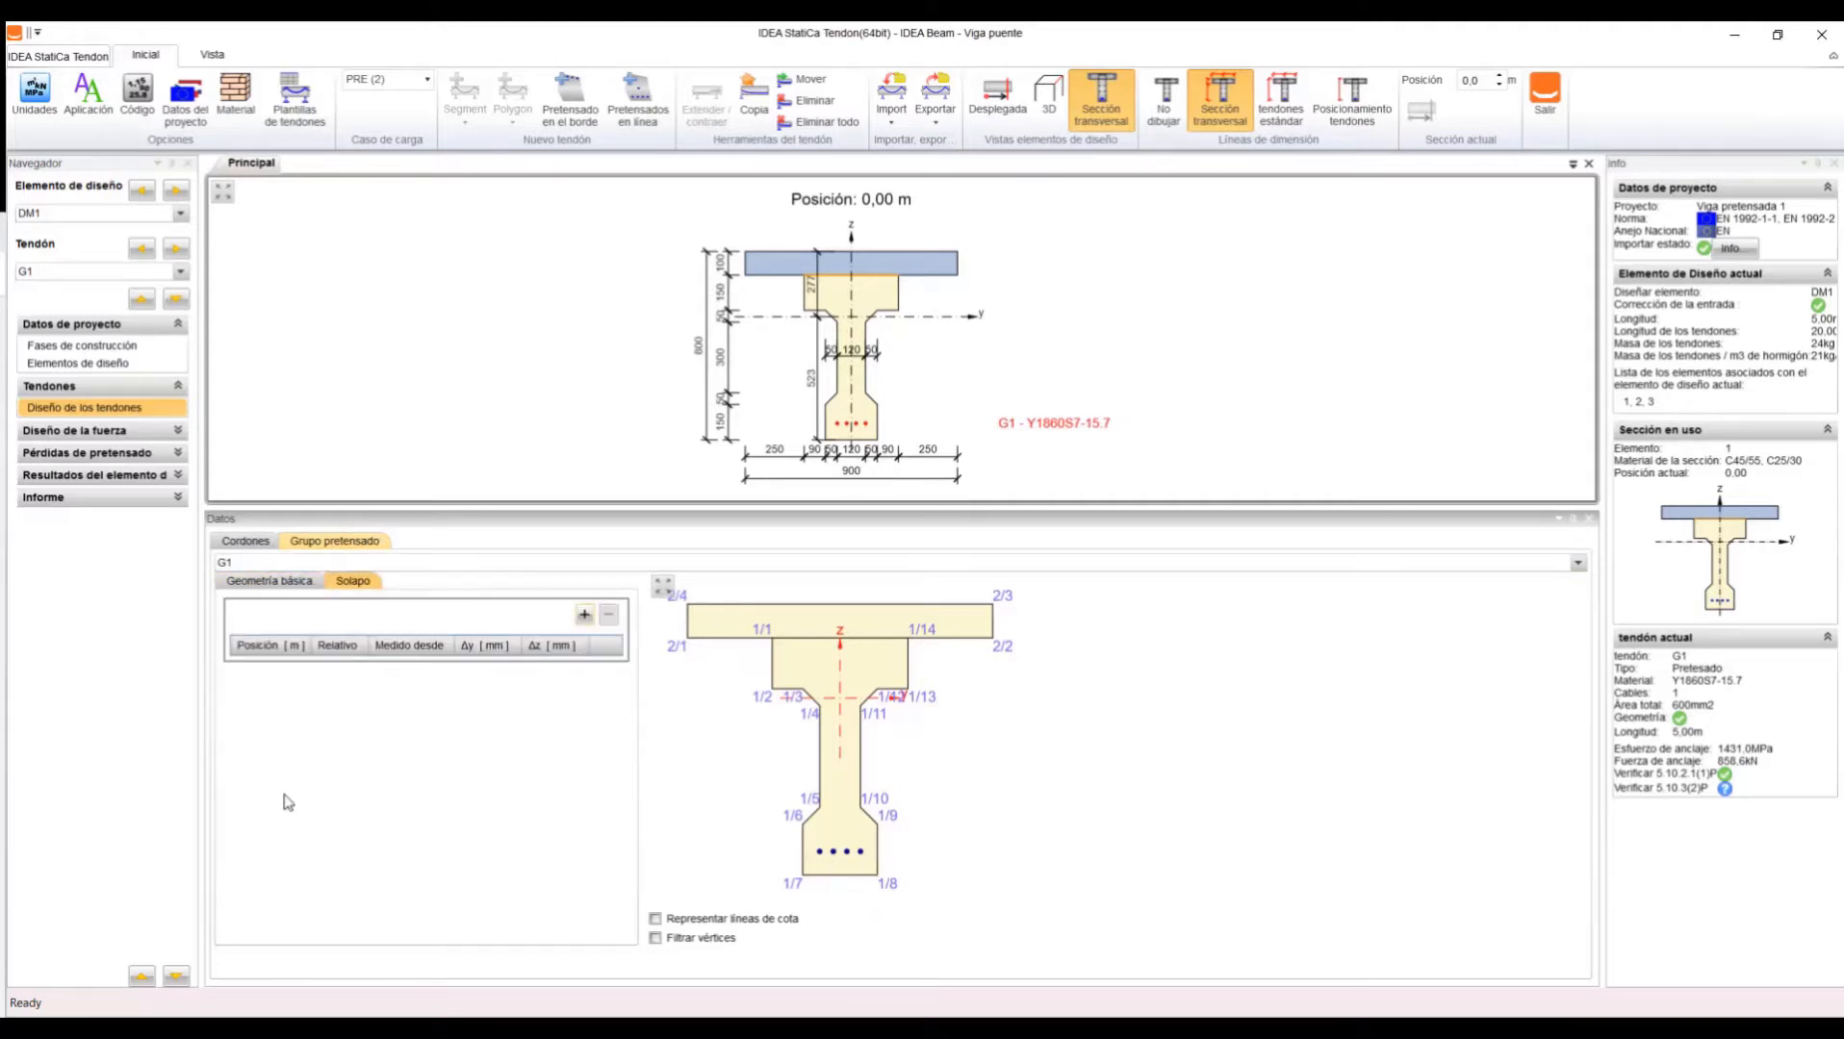
- Under the force design, examine the equivalent load report for tendon G1 and the linear elastic stress results
left_click(111, 437)
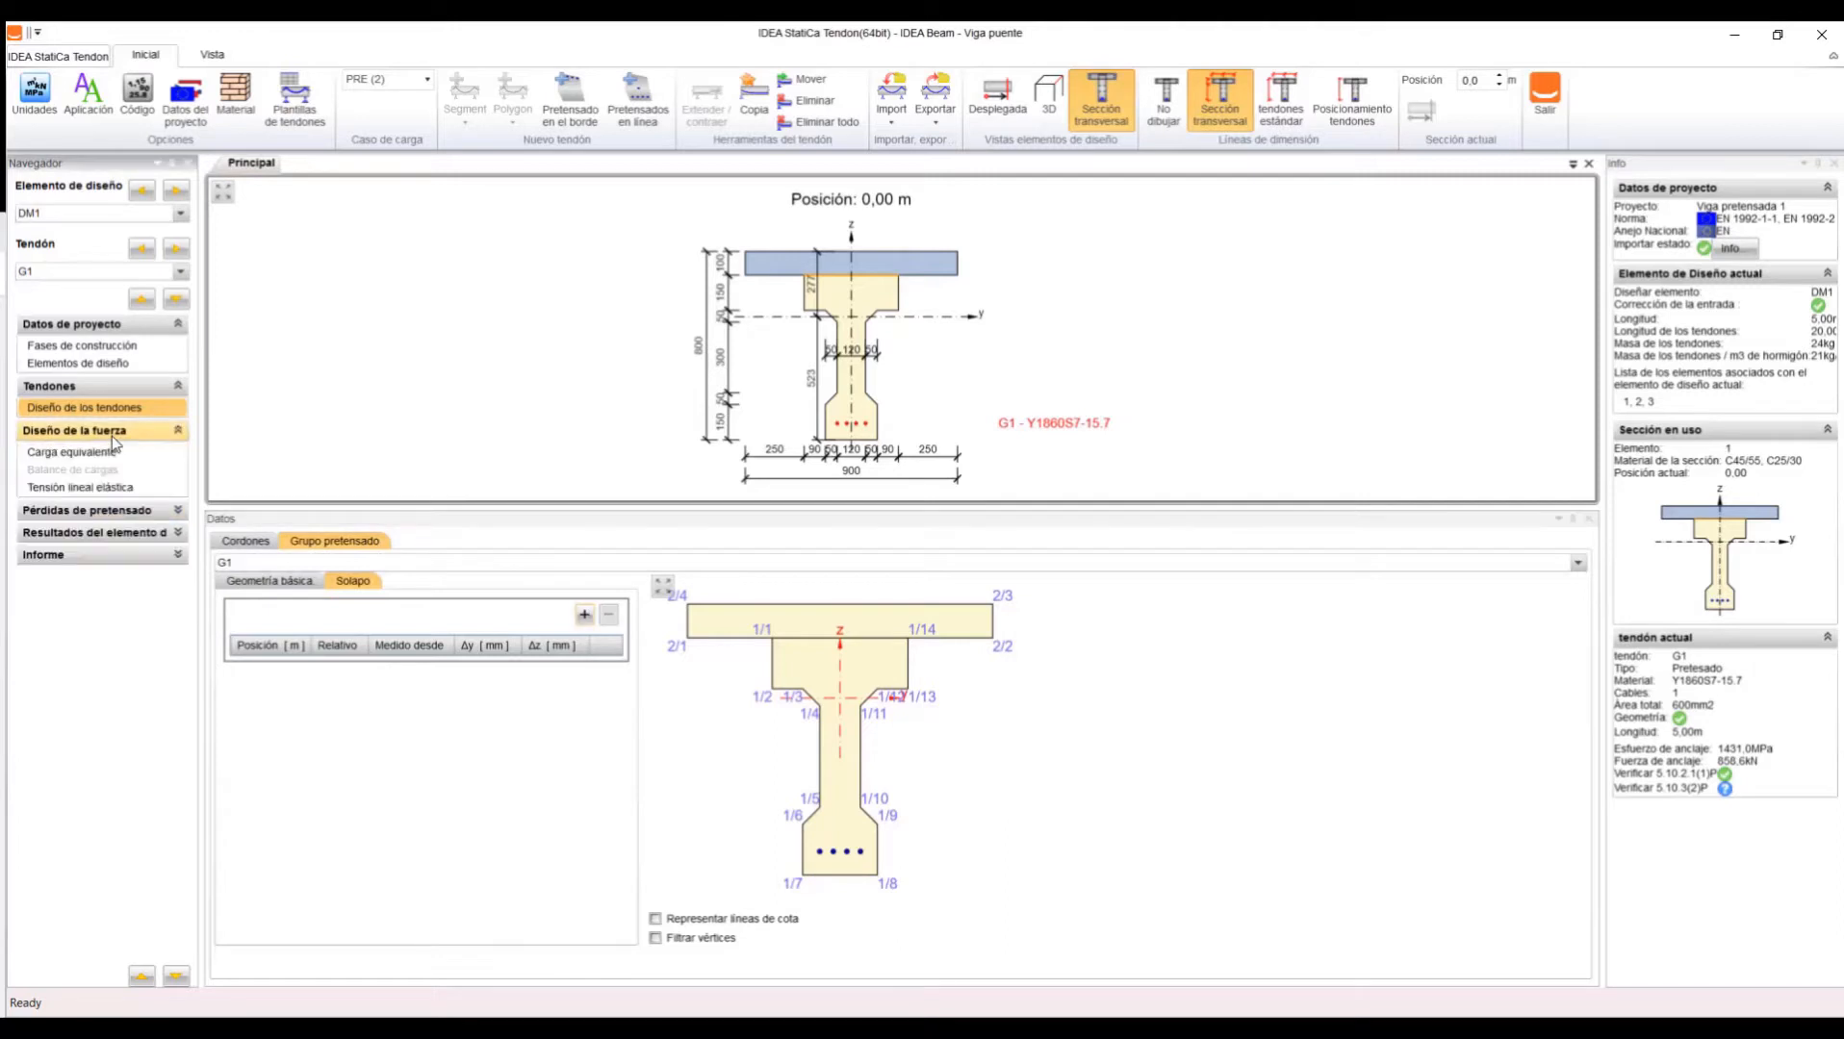
left_click(113, 453)
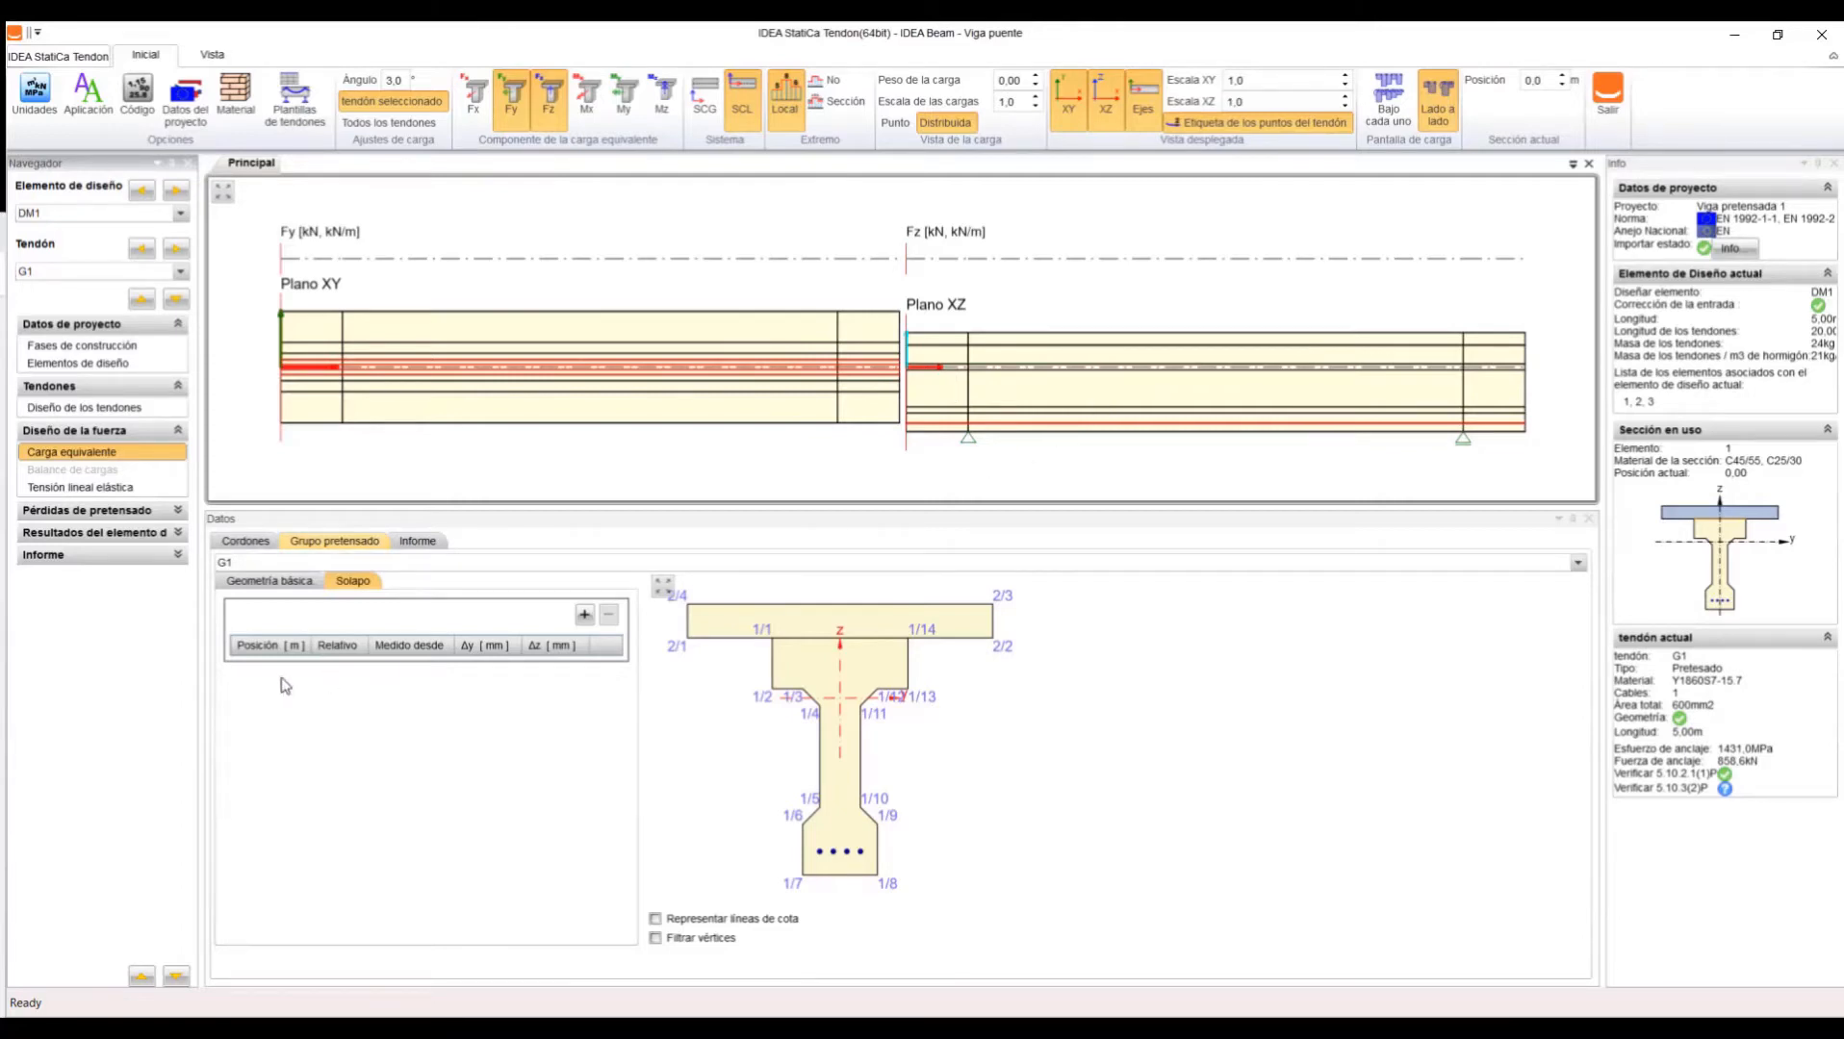
left_click(419, 543)
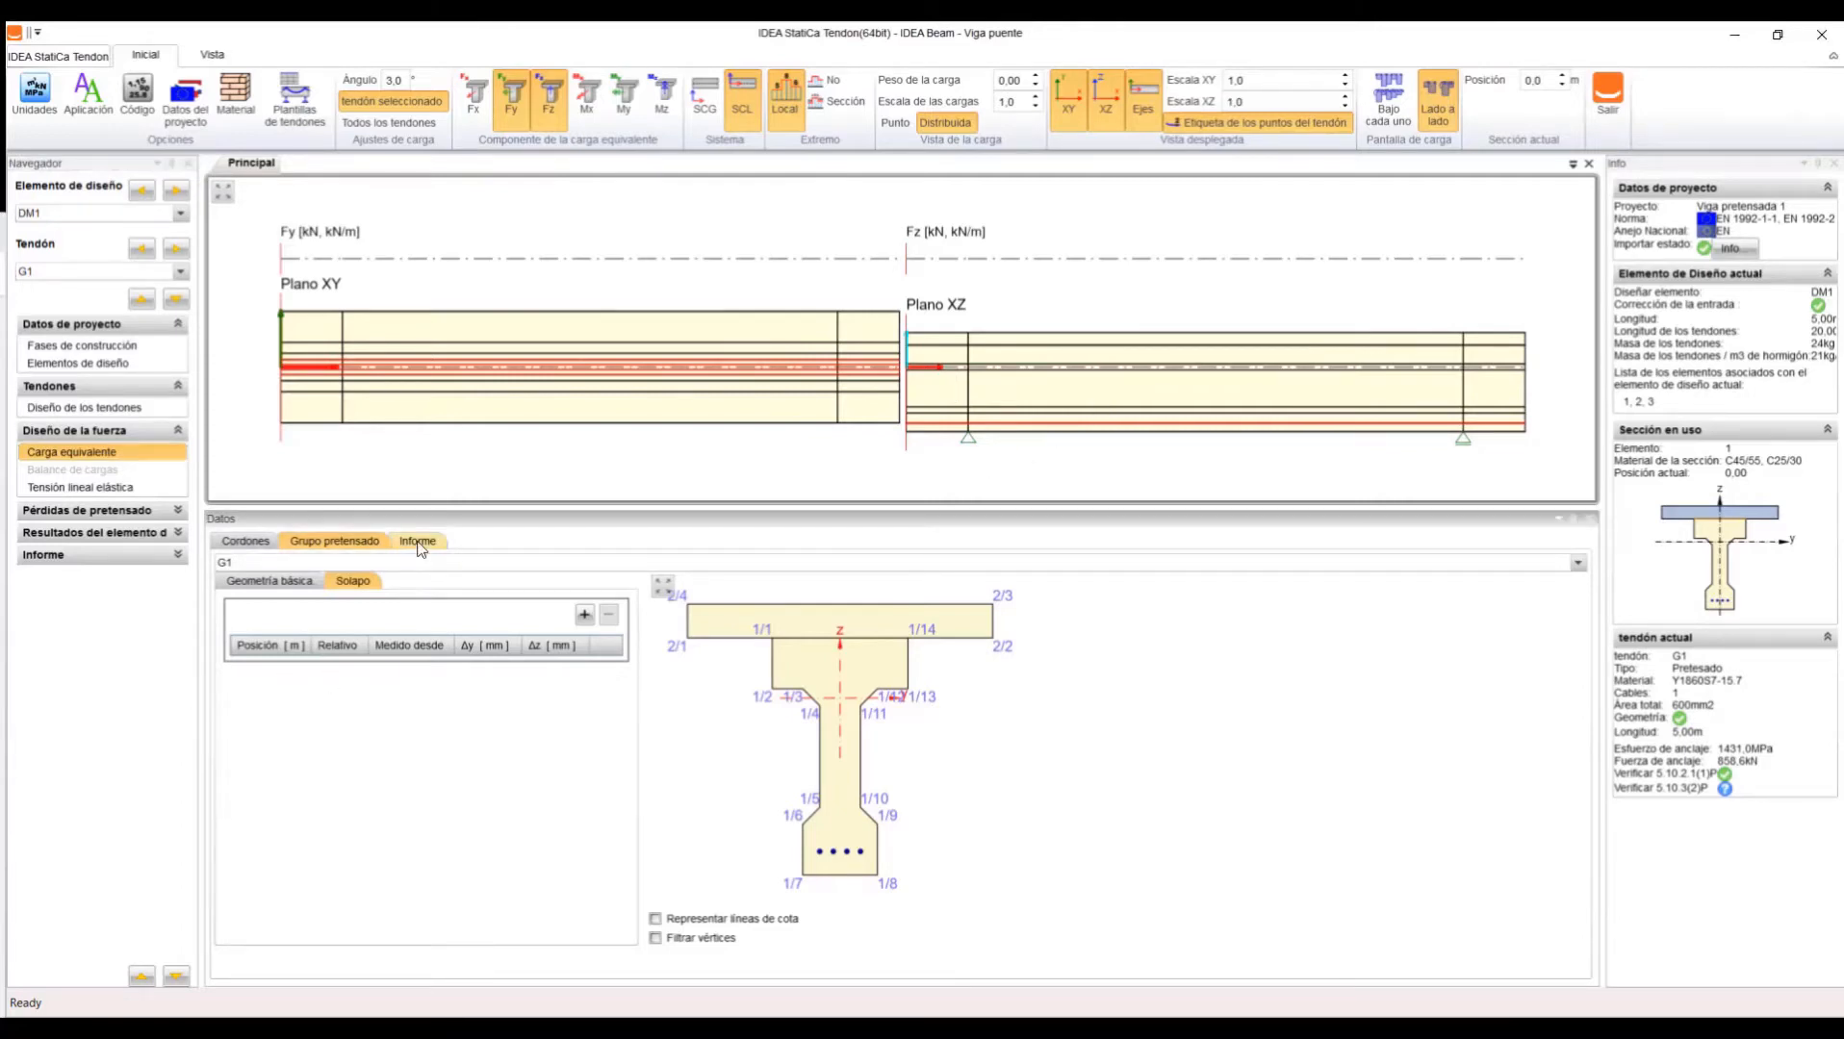
left_click(419, 542)
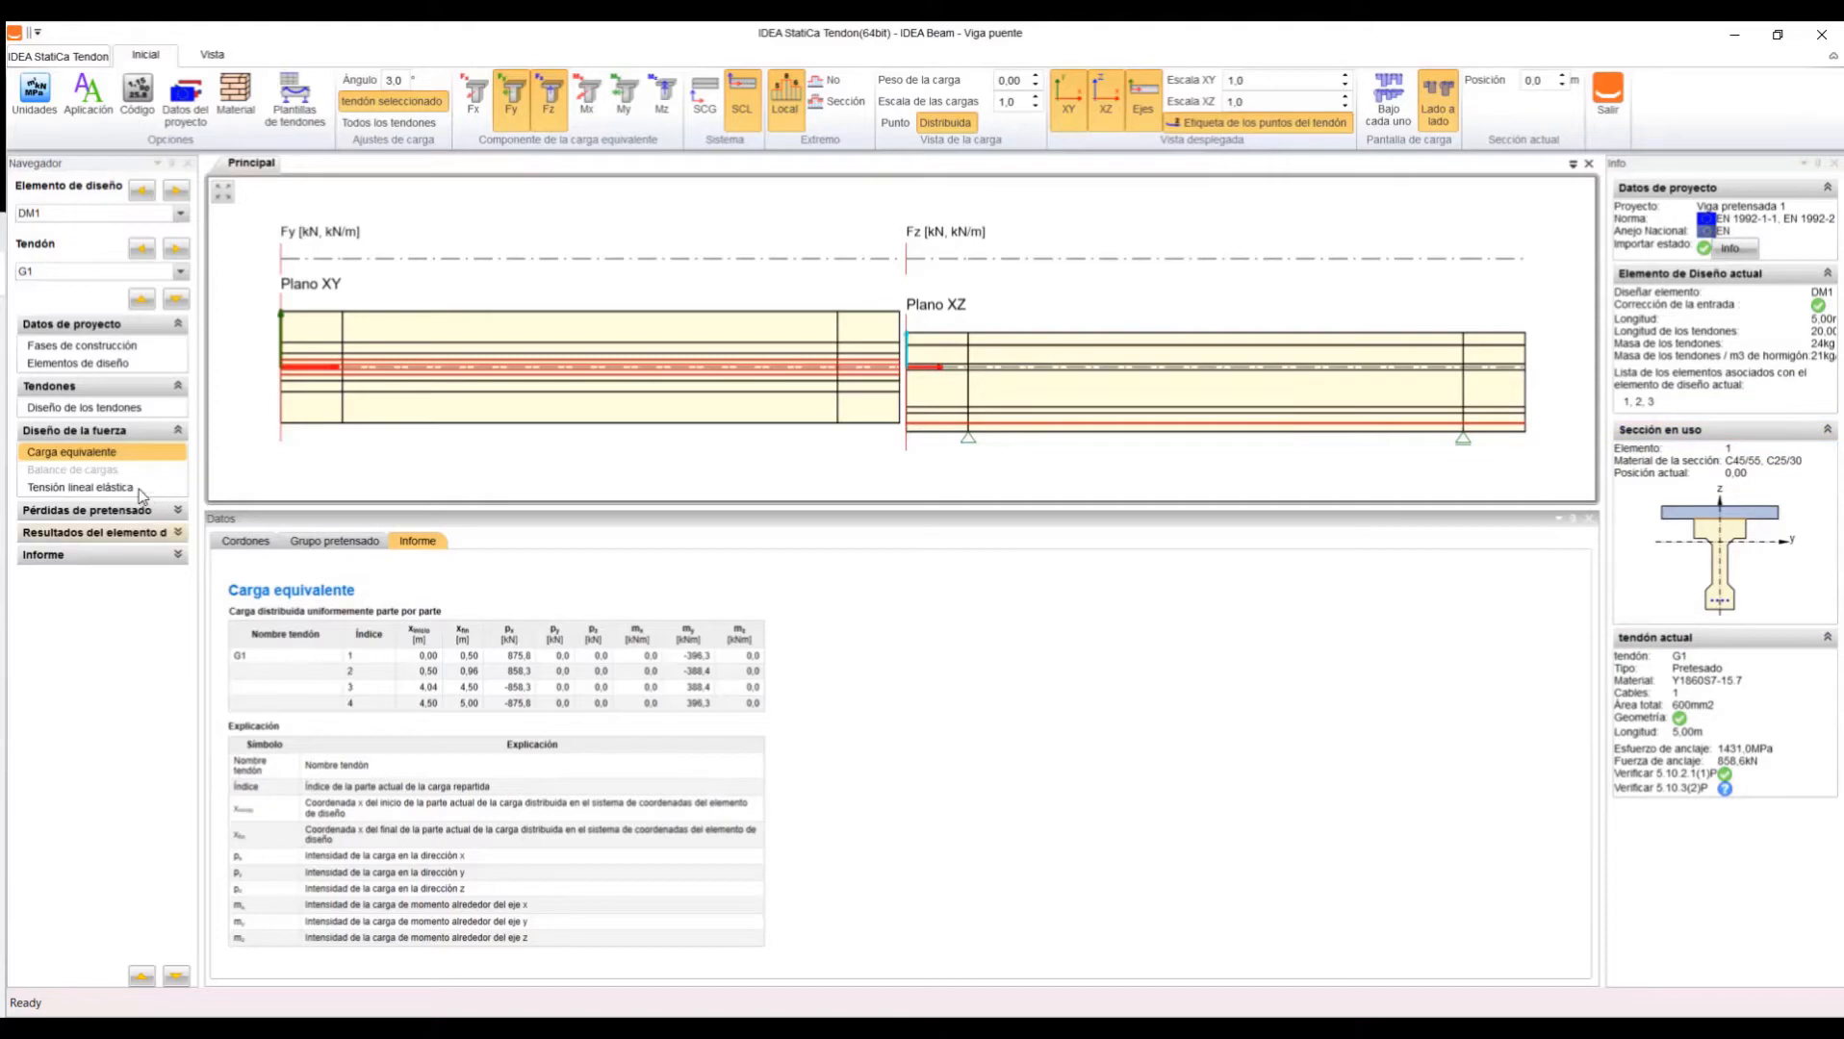
left_click(96, 488)
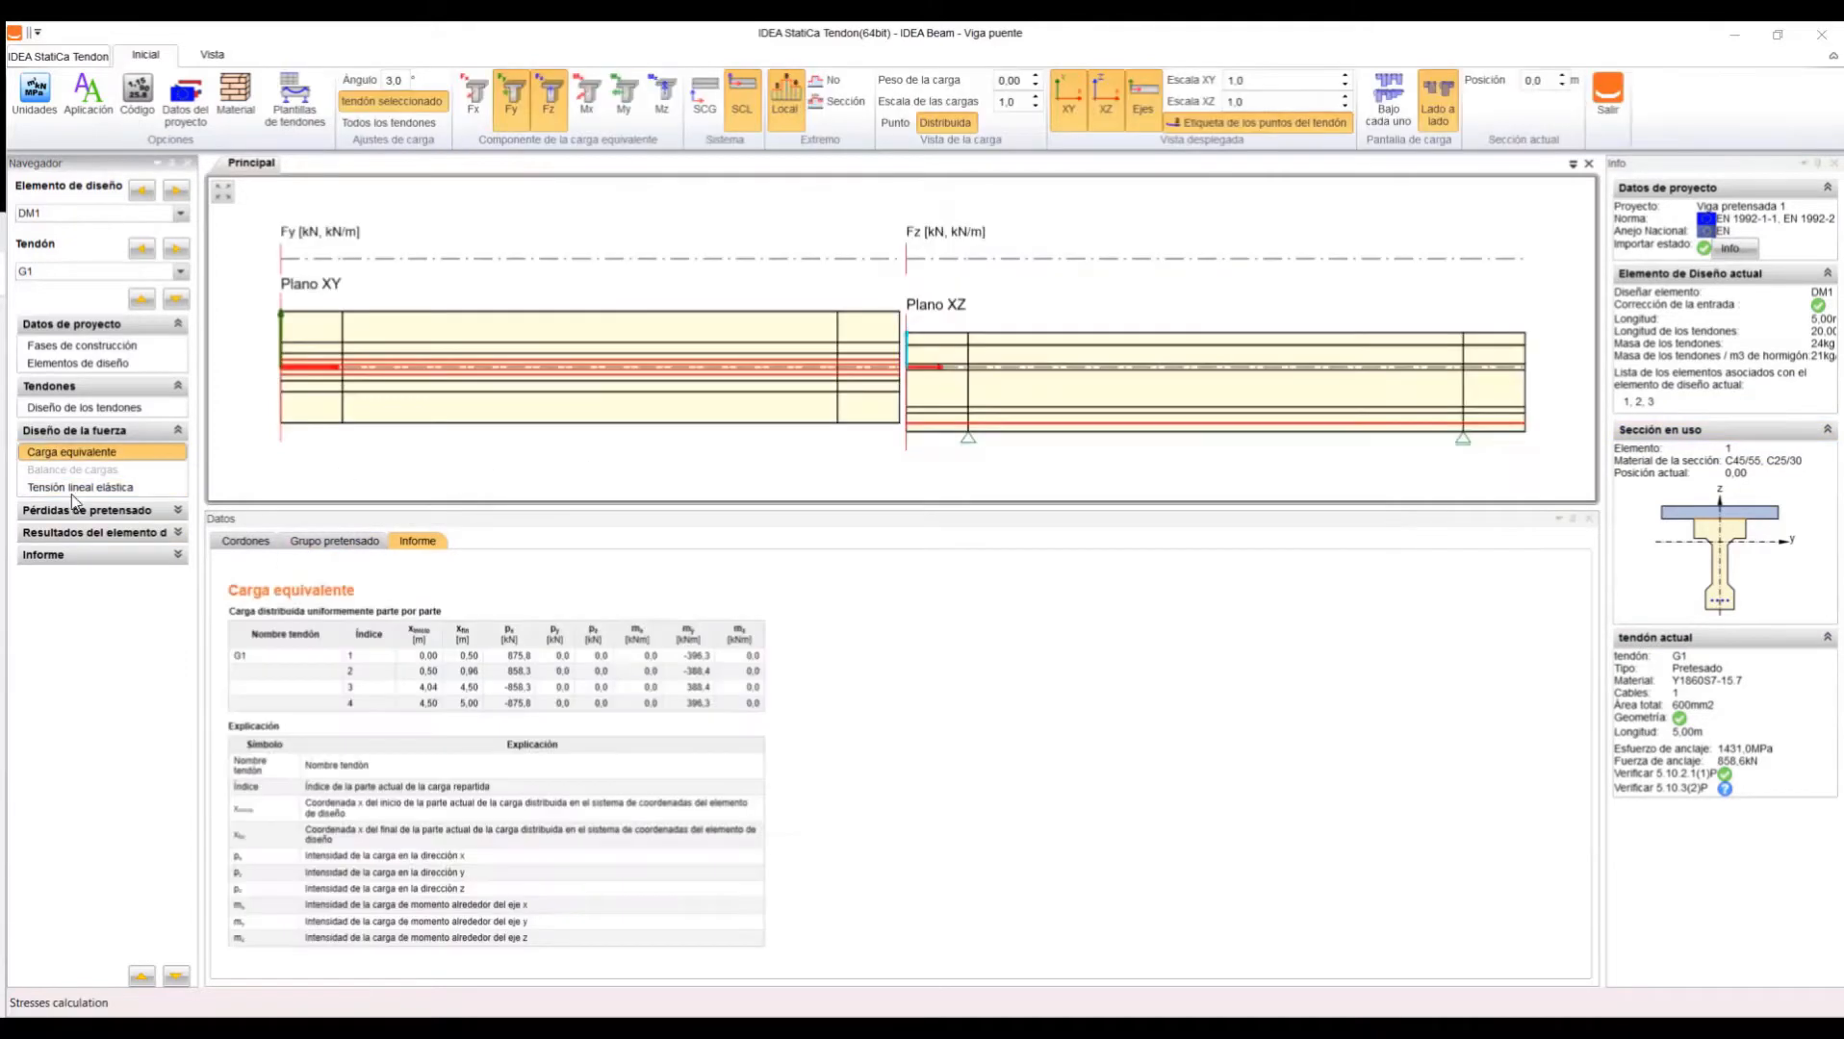
left_click(102, 489)
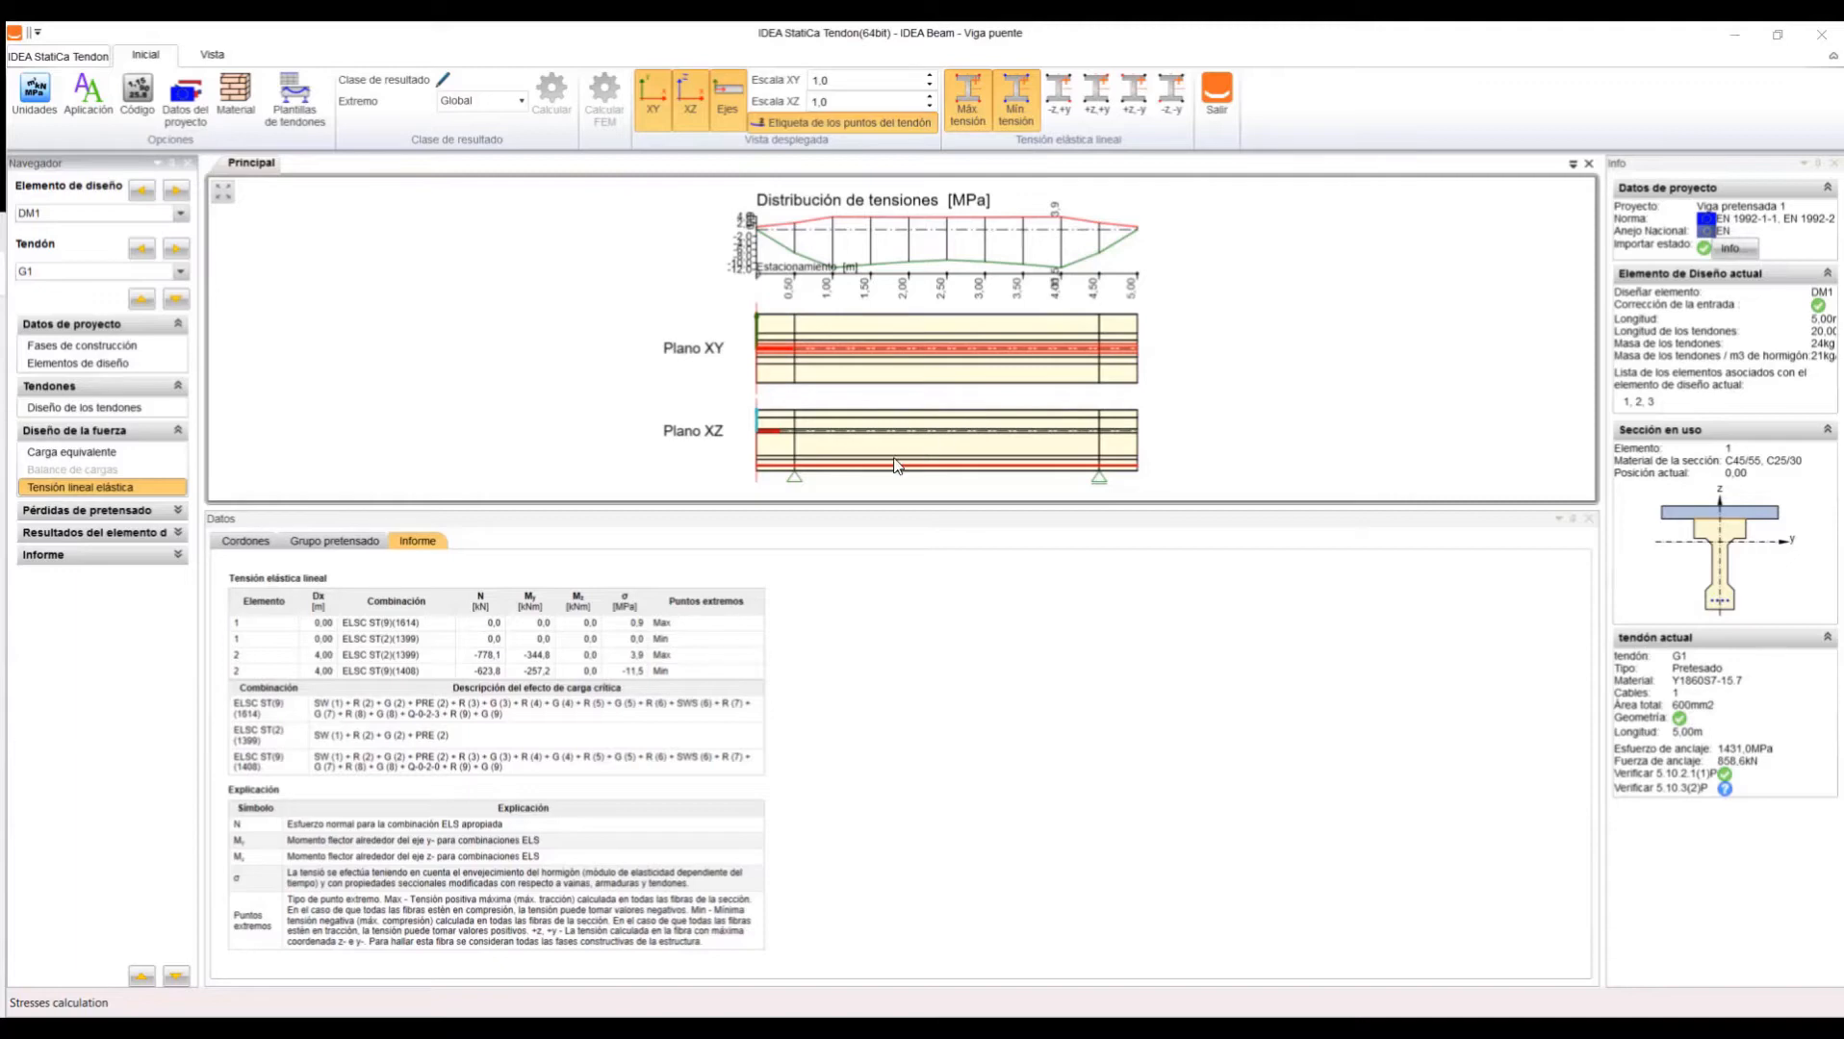
- Examine the prestress losses of tendon G1, covering the summary and the detailed stress and loss diagram and tables
left_click(149, 512)
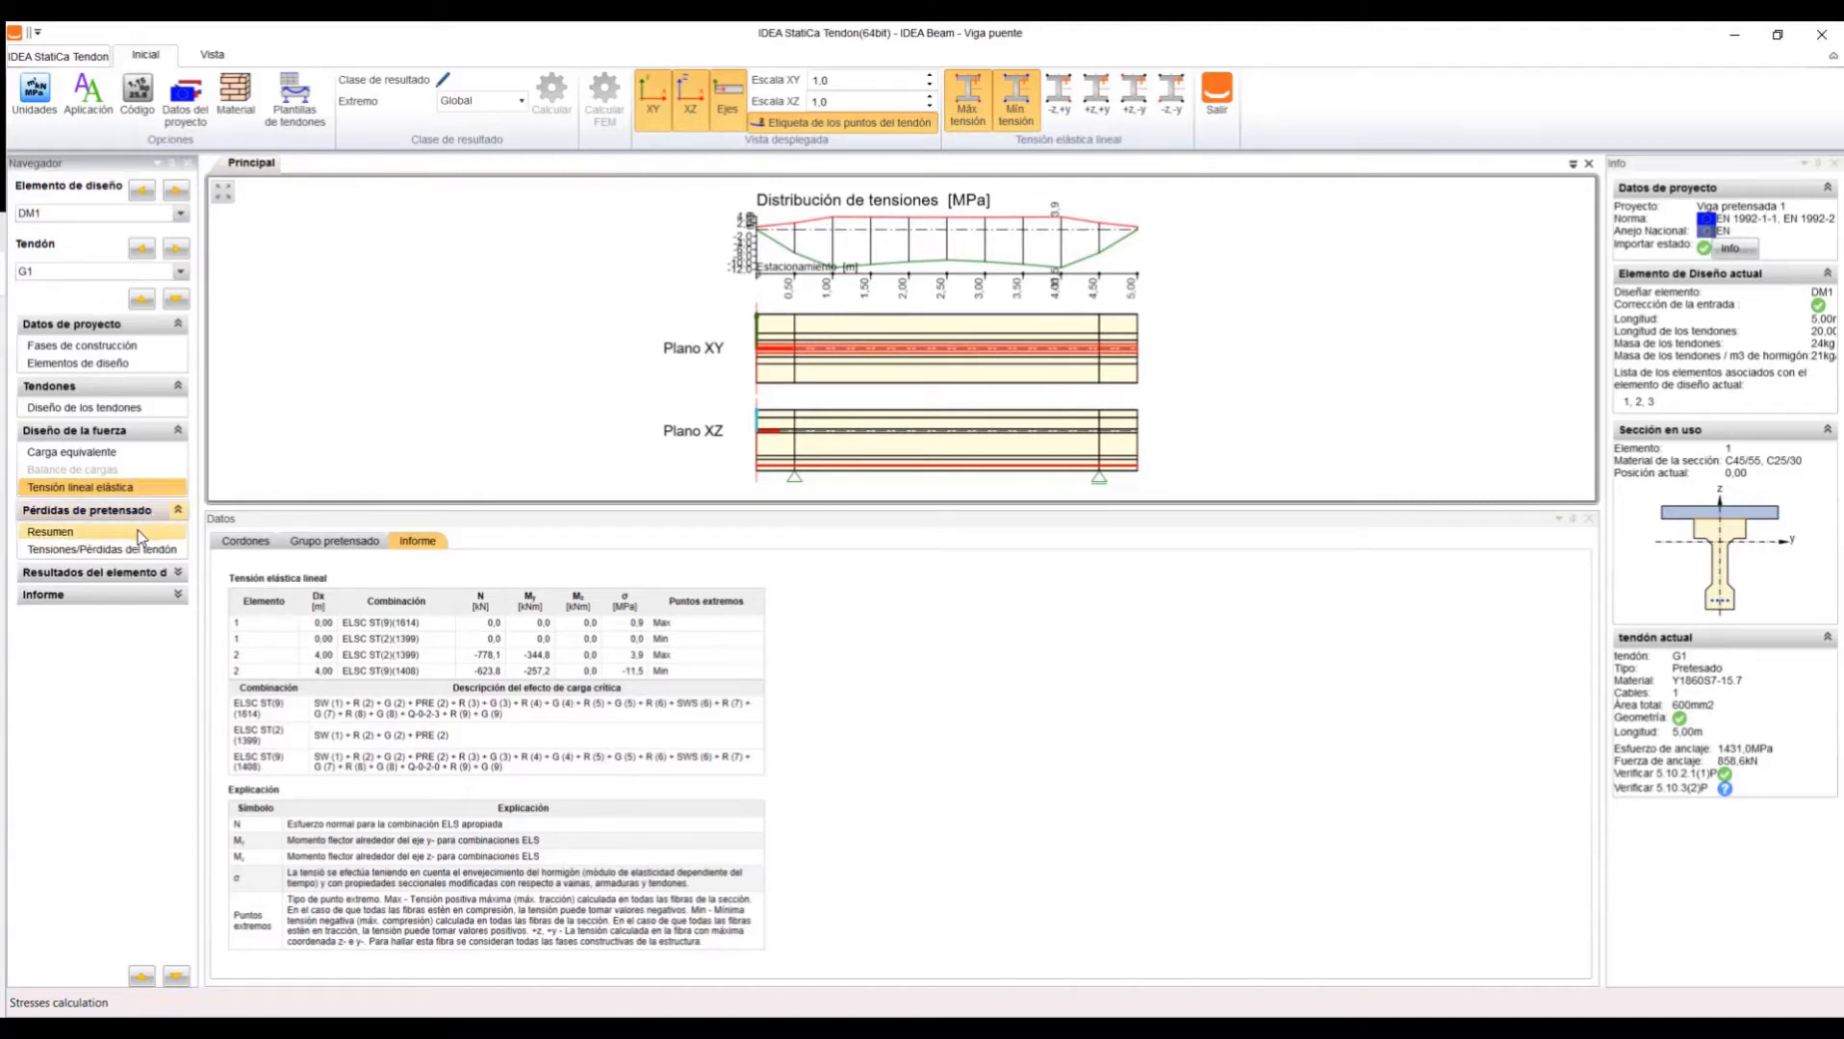
left_click(139, 530)
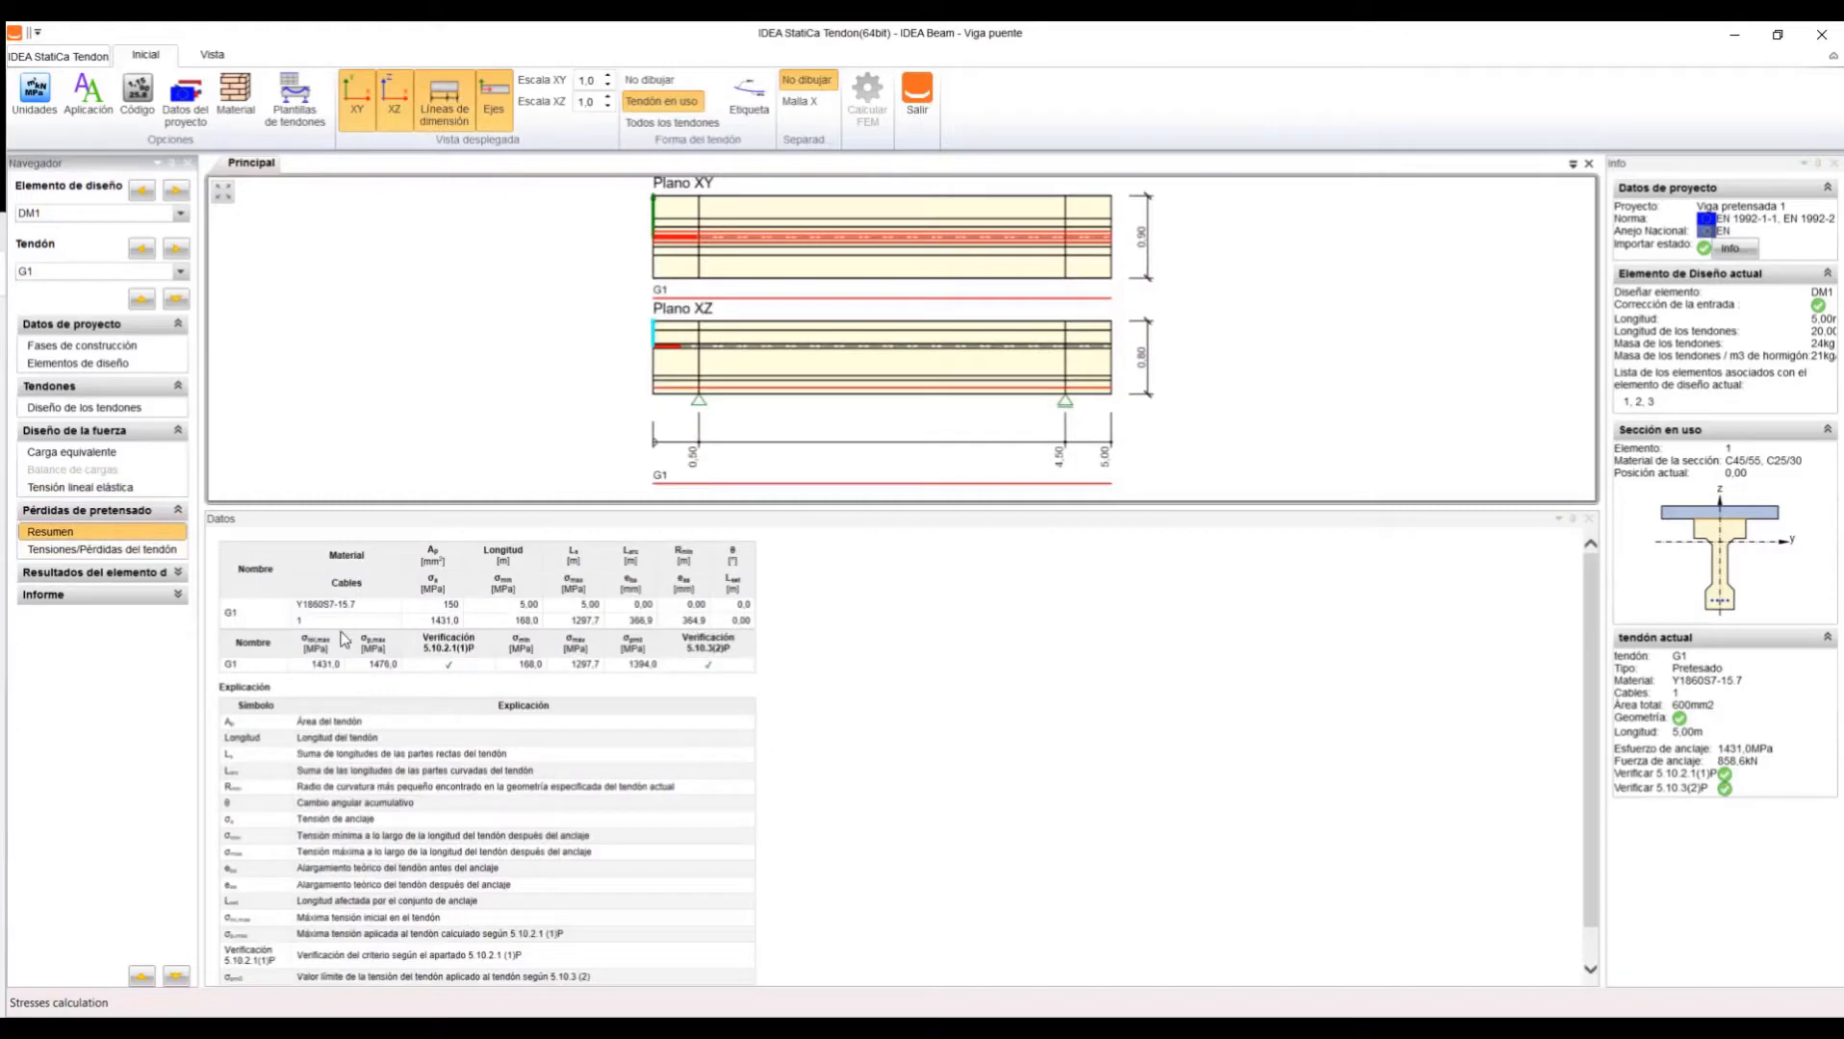
scroll(341, 641, "down", 1)
scroll(336, 643, "up", 1)
left_click(128, 551)
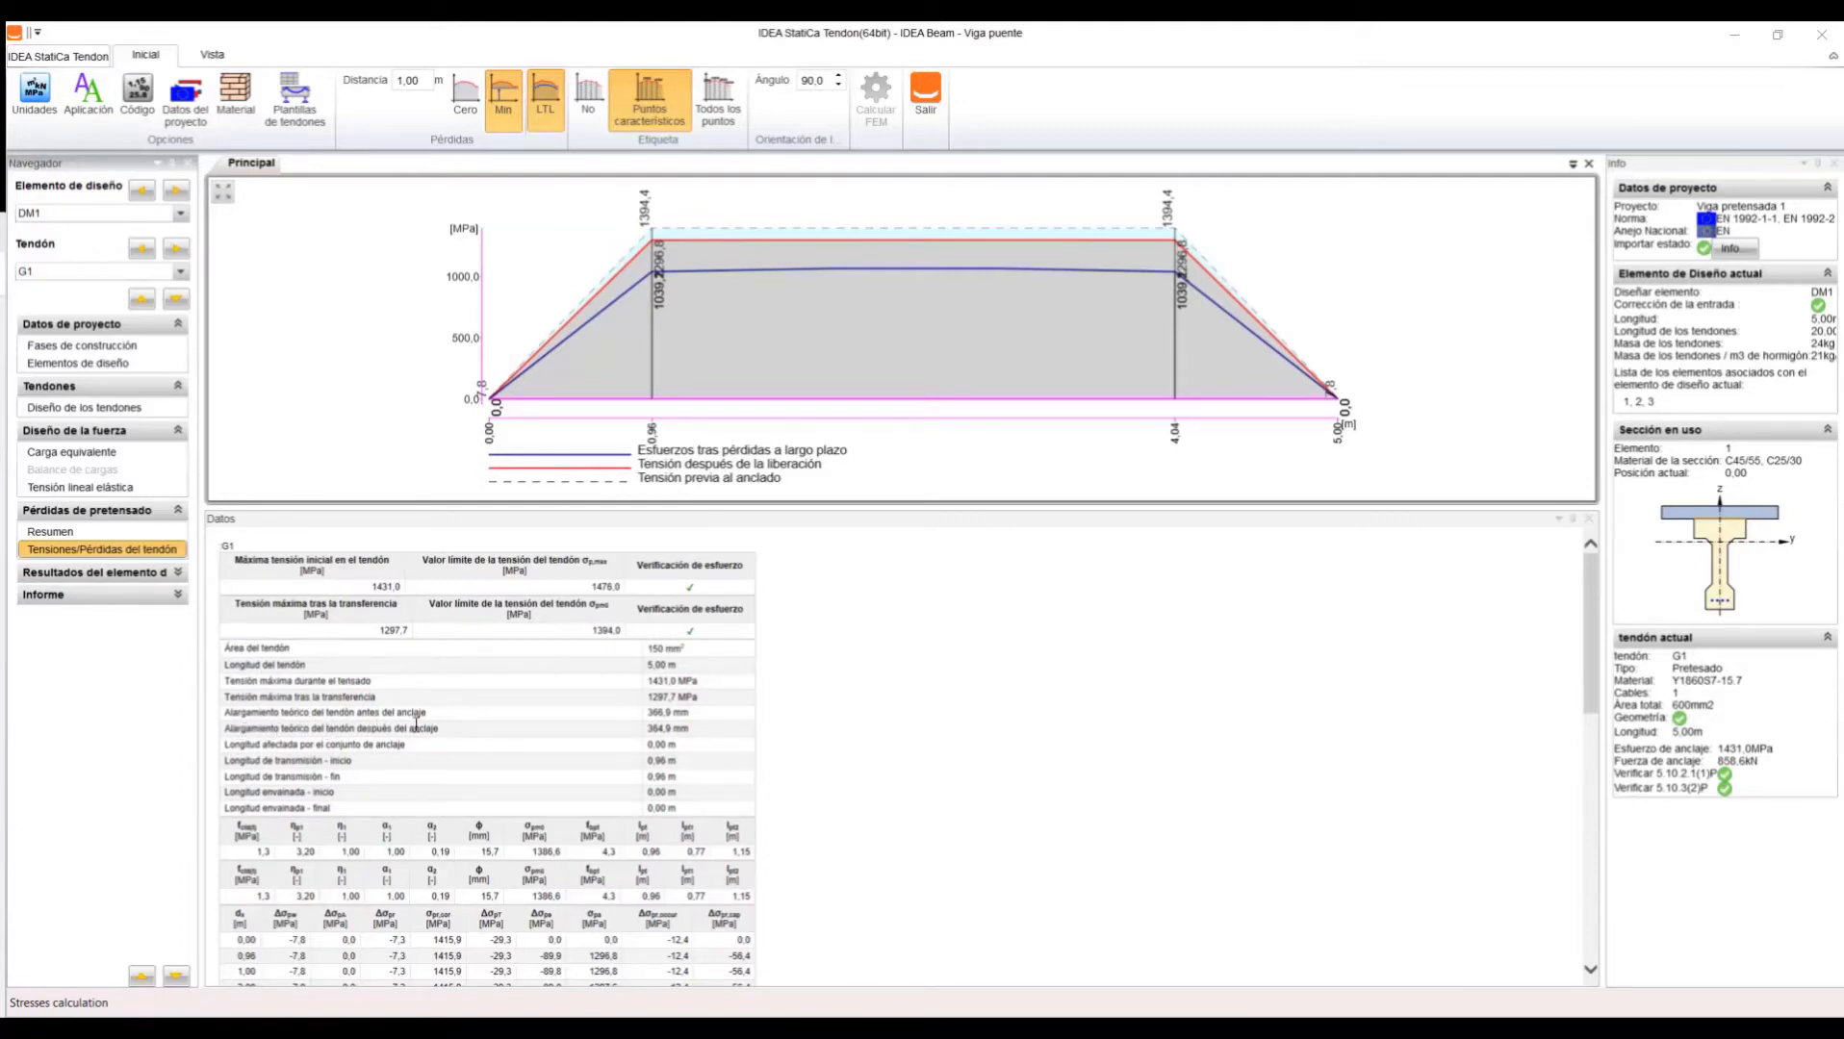
scroll(832, 774, "down", 3)
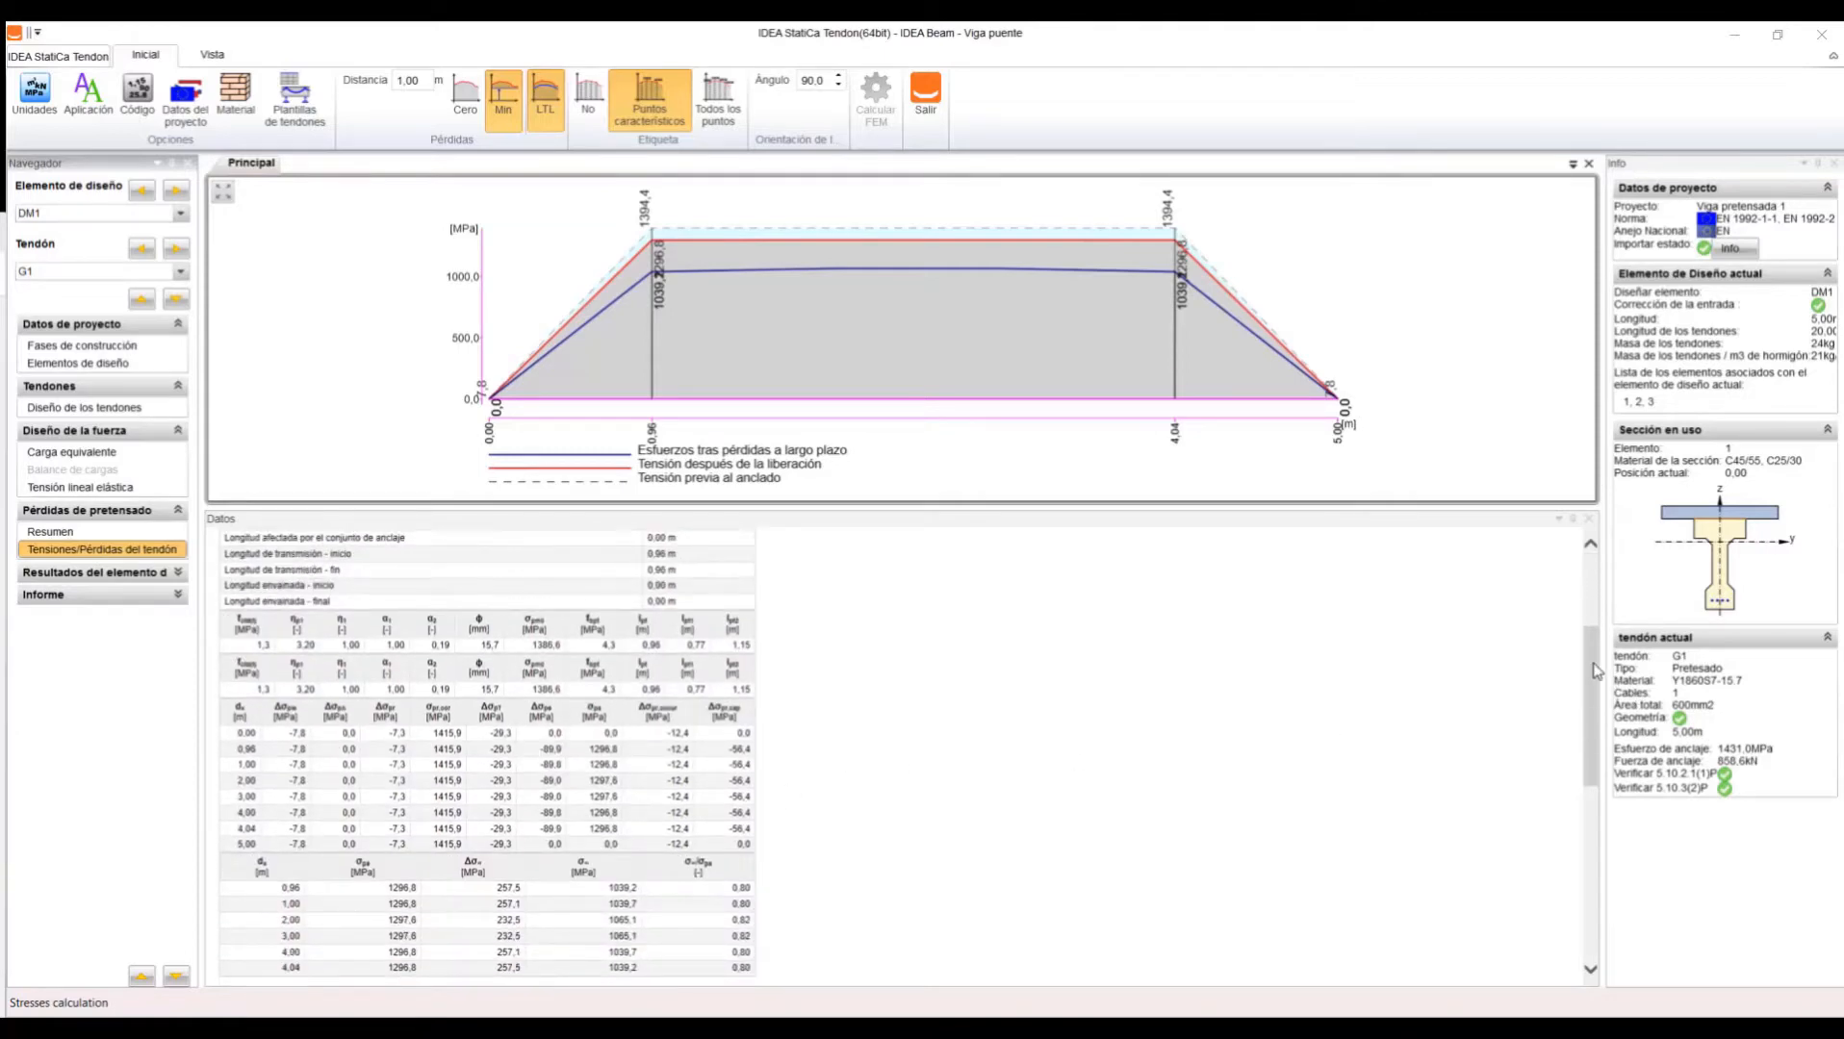
left_click_drag(1593, 670, 1592, 563)
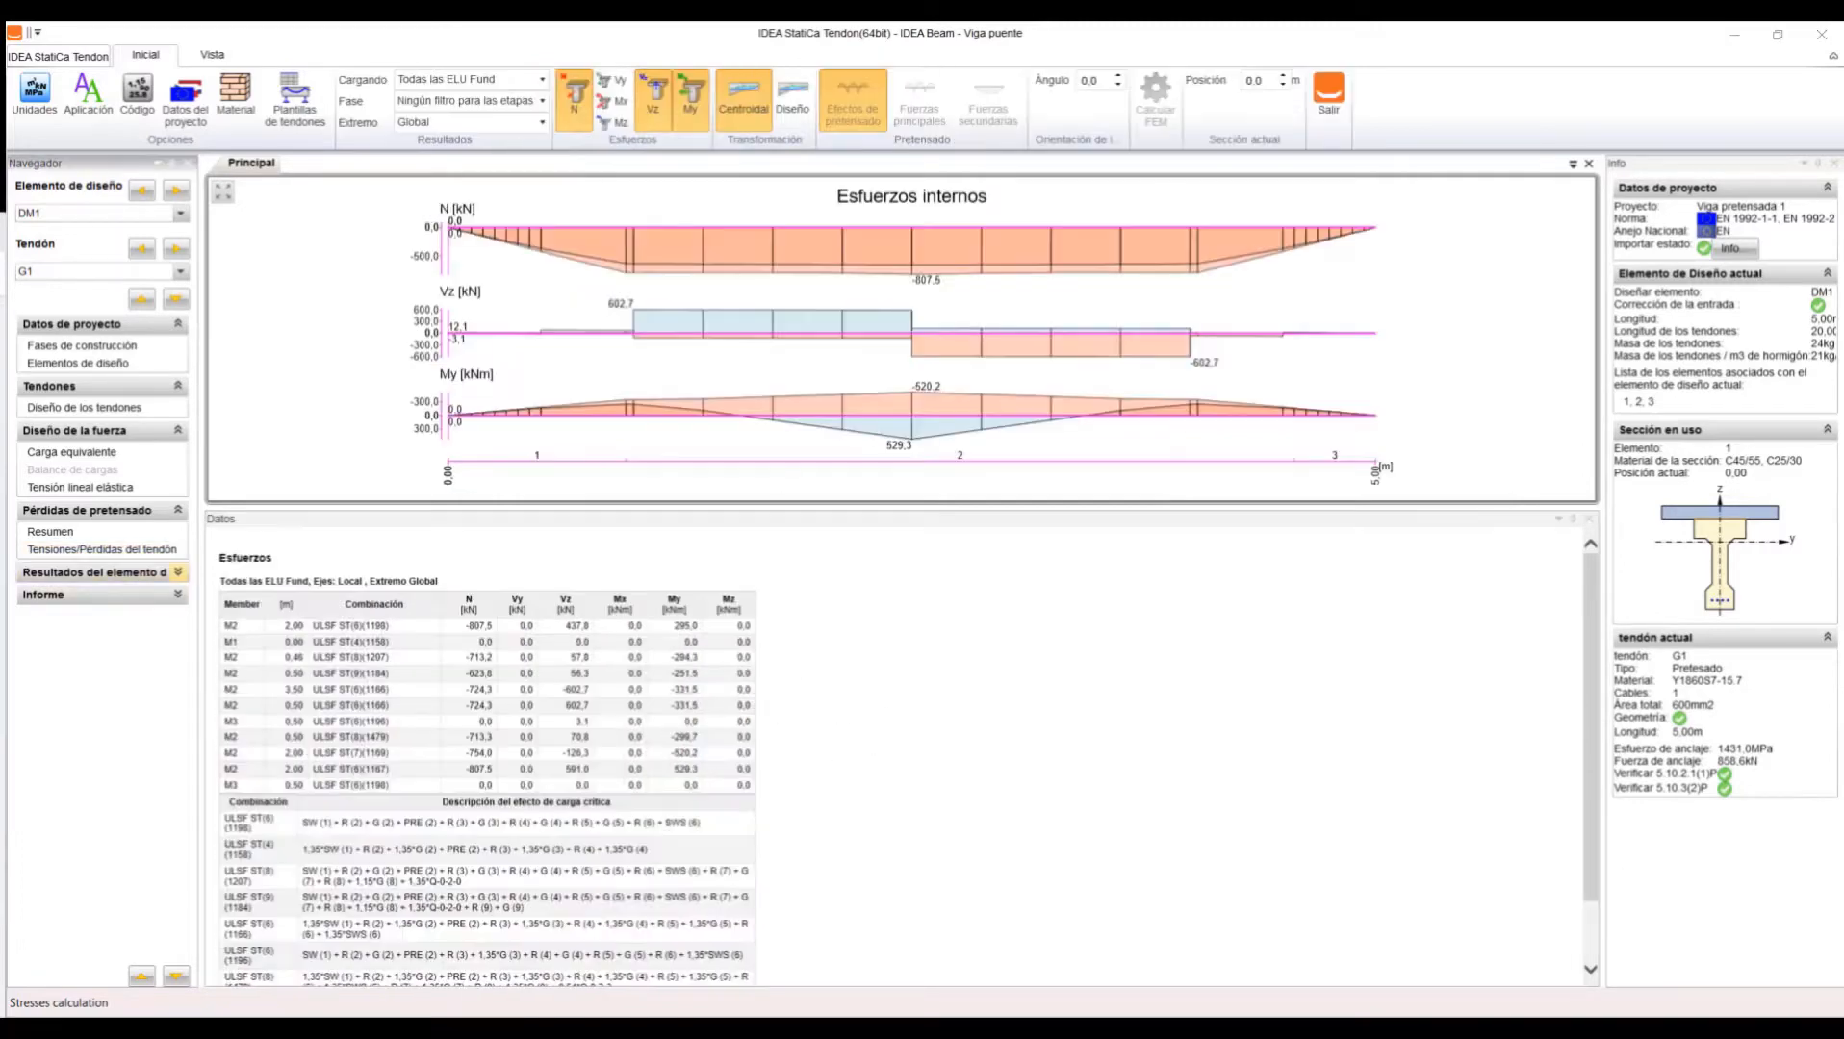
- Examine the design member's internal force diagrams, the extreme value table and the critical load combination descriptions
left_click(180, 573)
left_click(68, 594)
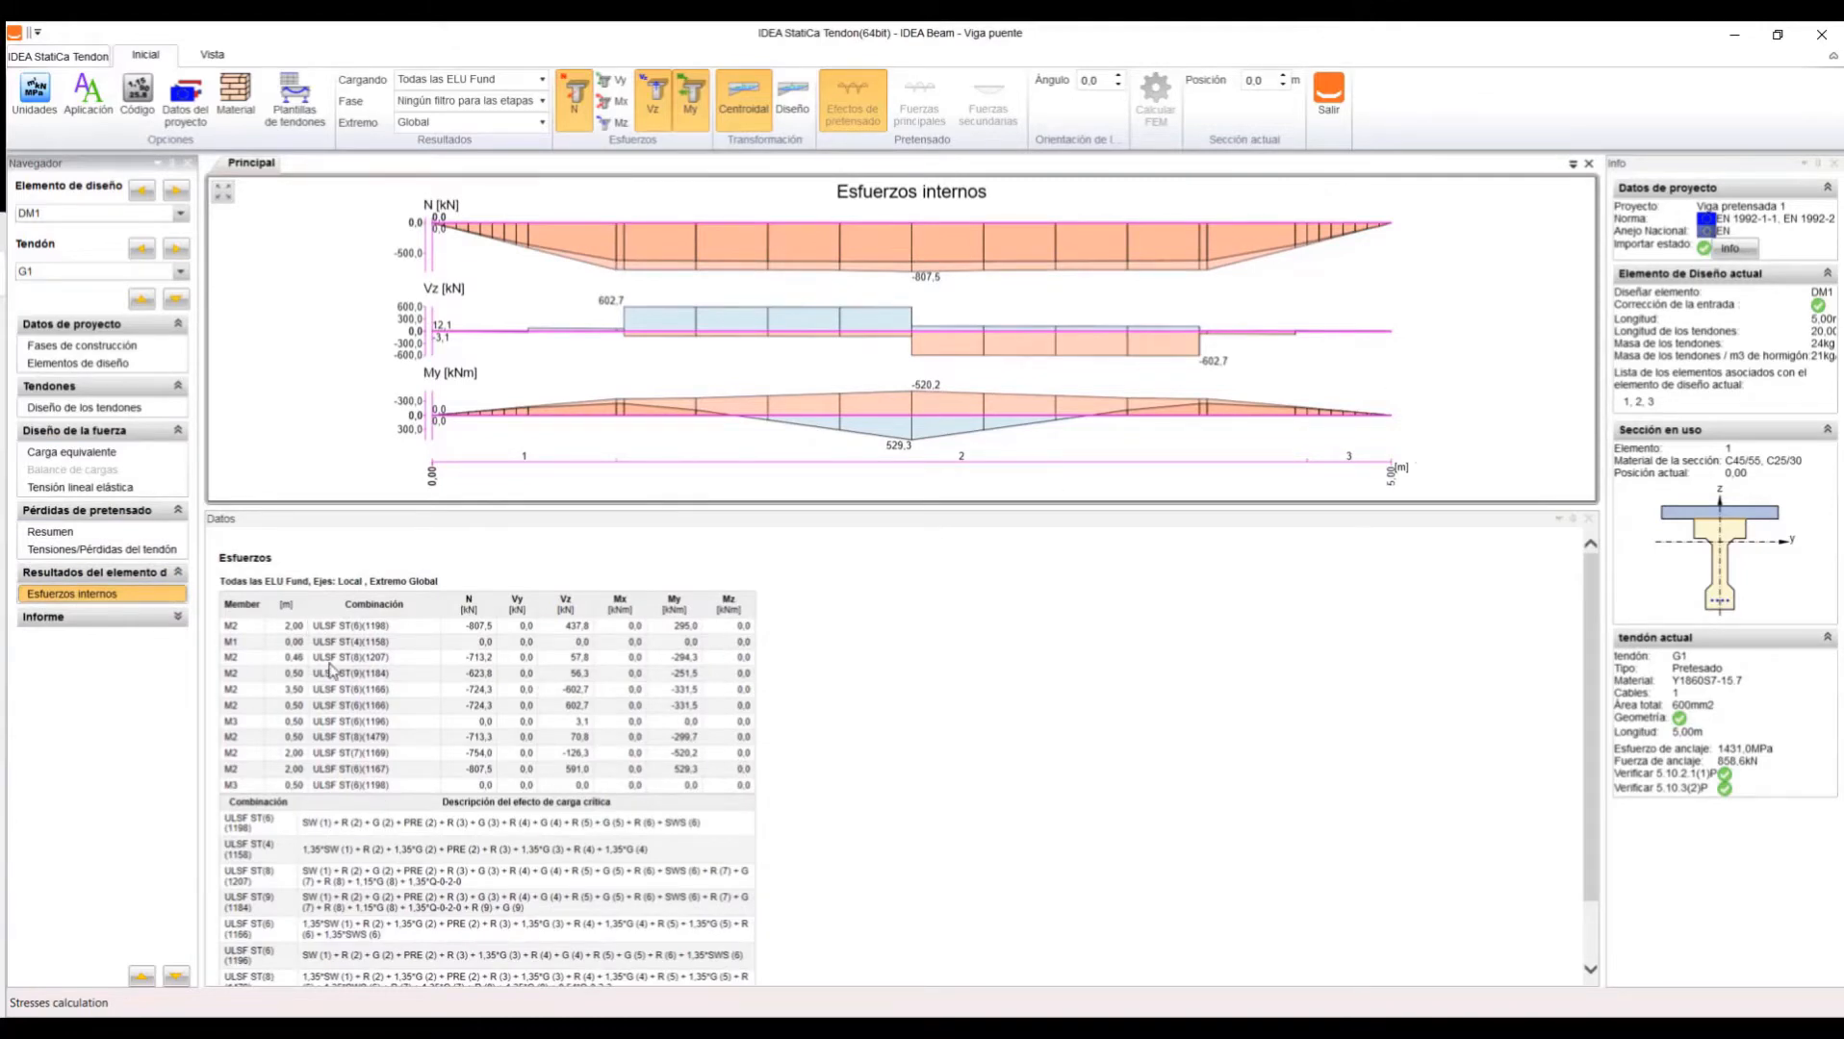
left_click_drag(313, 626, 756, 789)
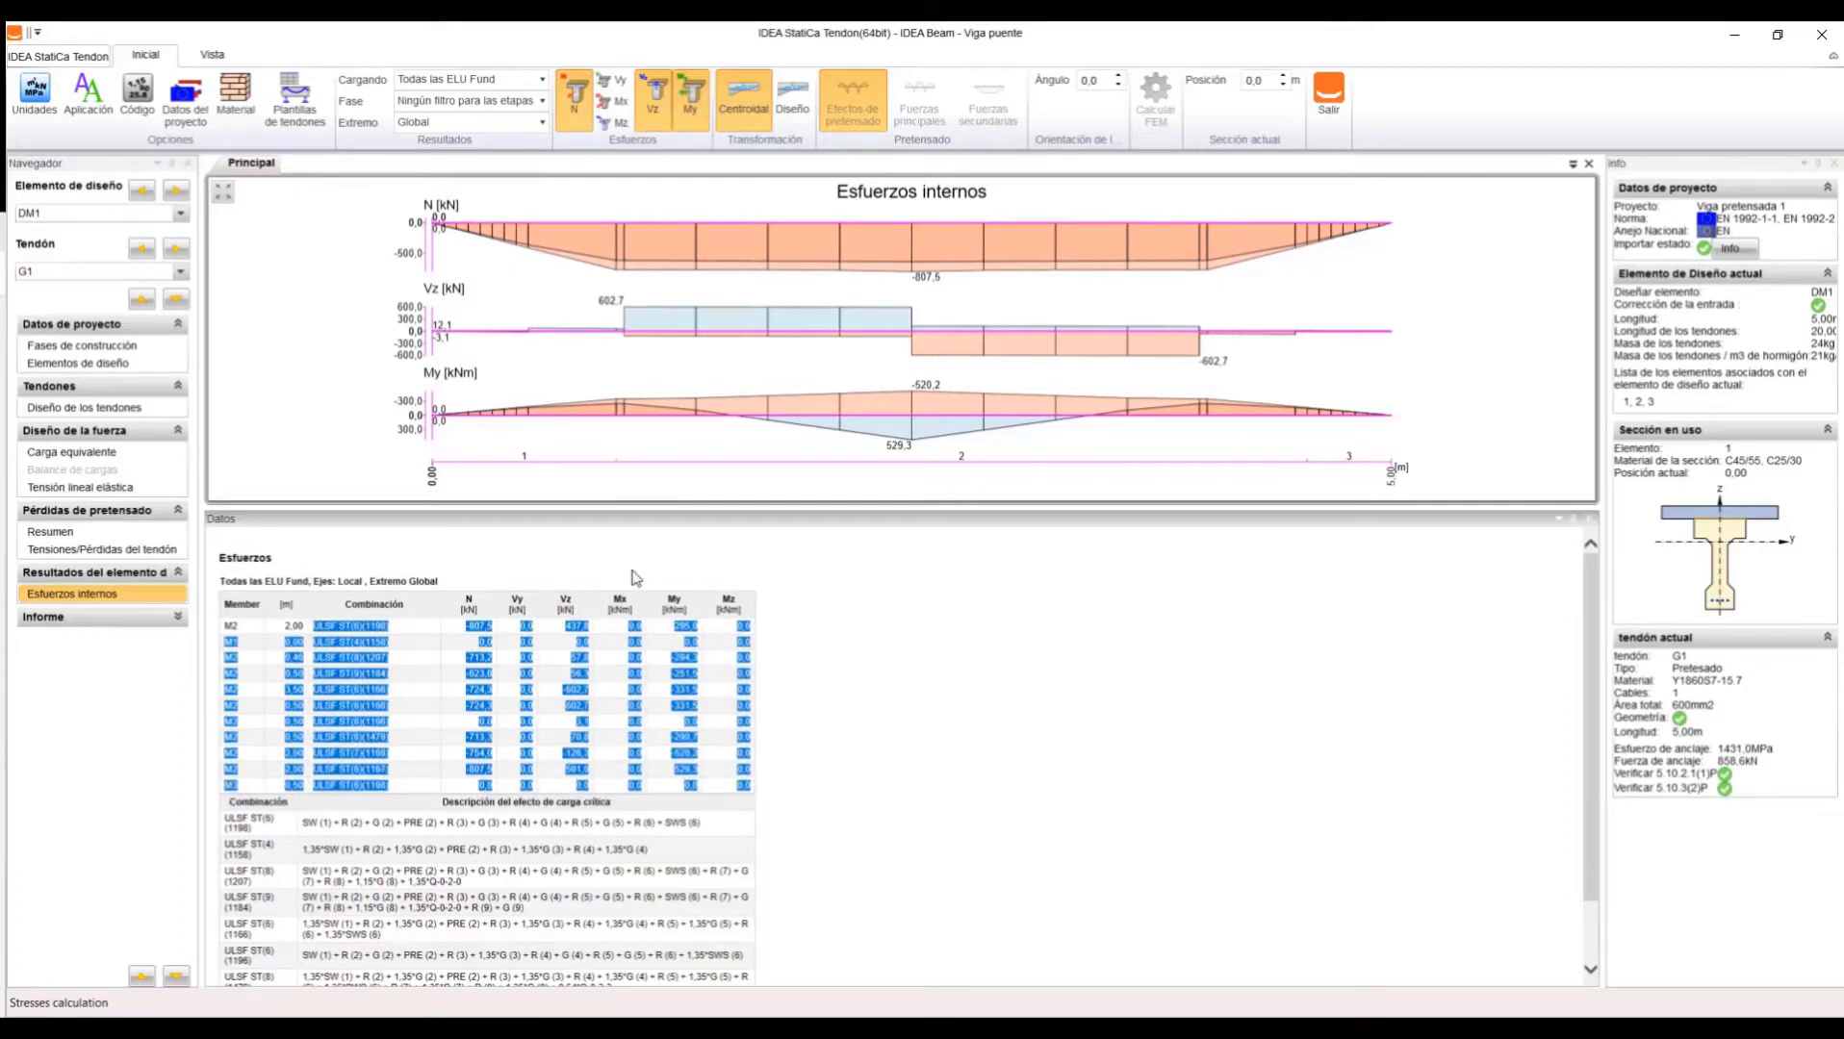
scroll(496, 365, "down", 3)
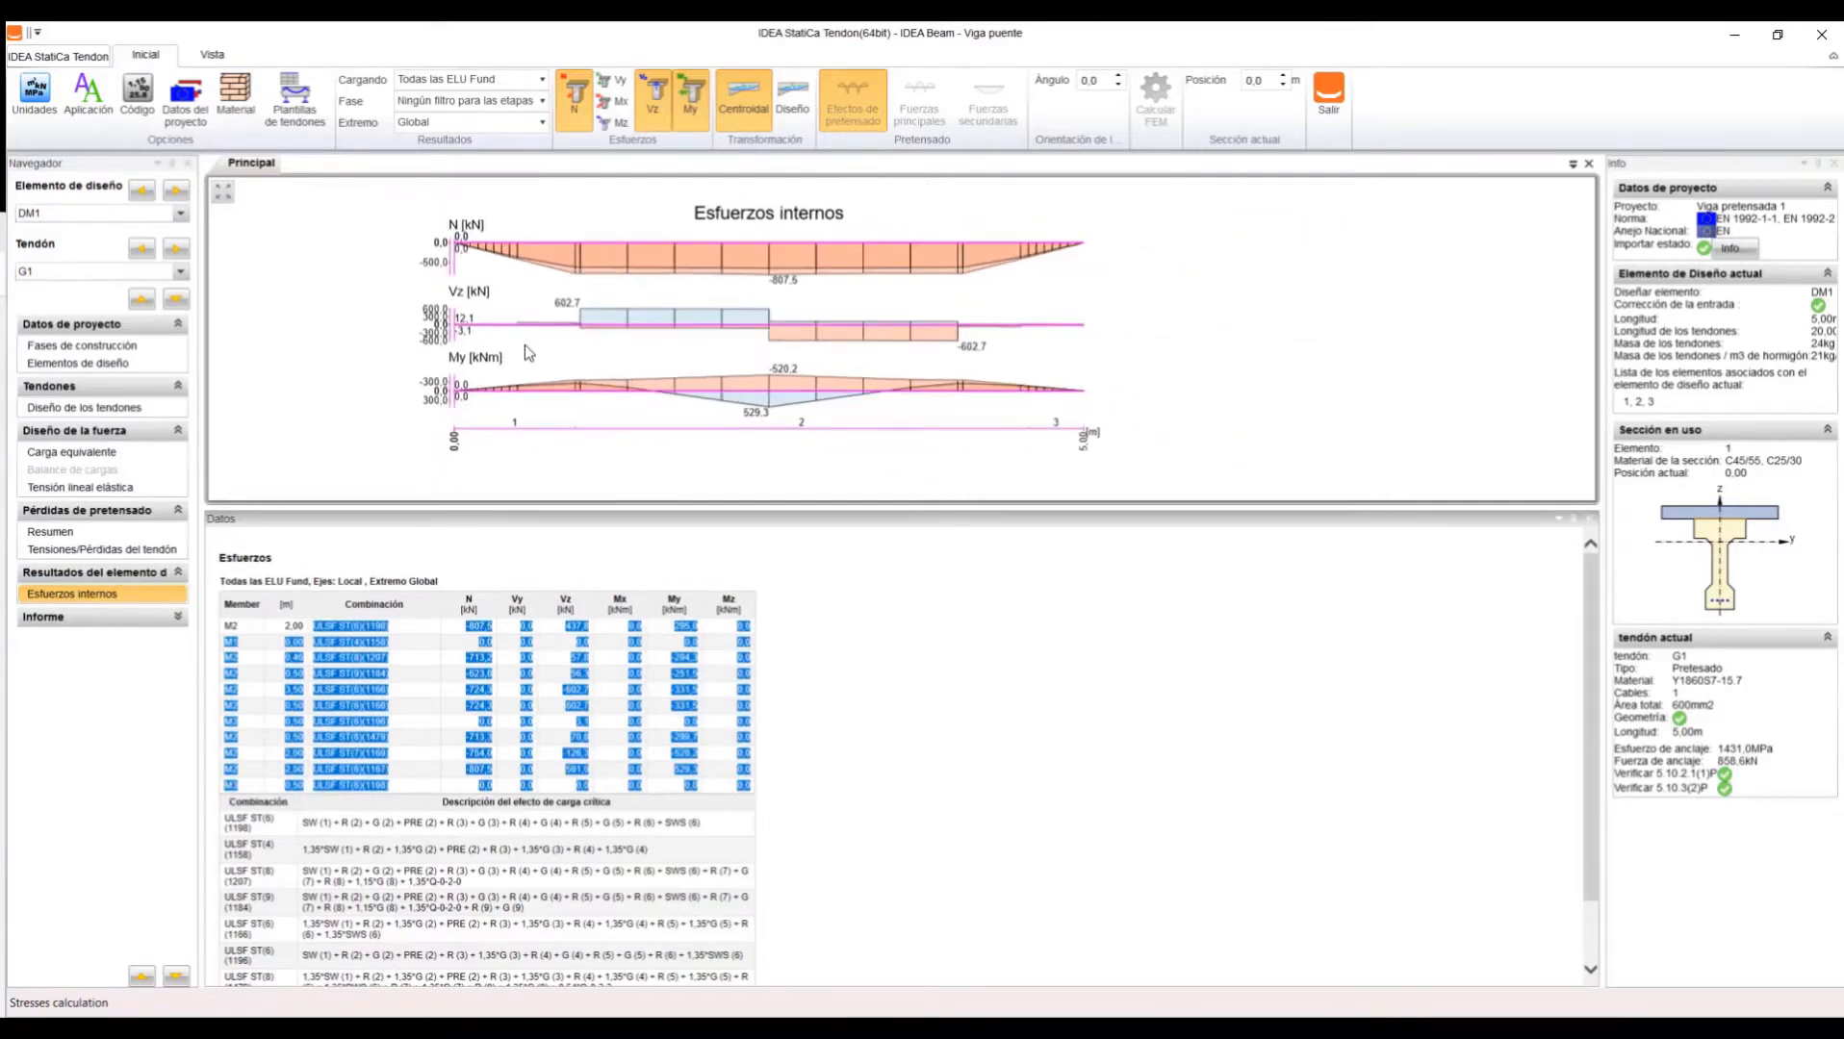
left_click(291, 655)
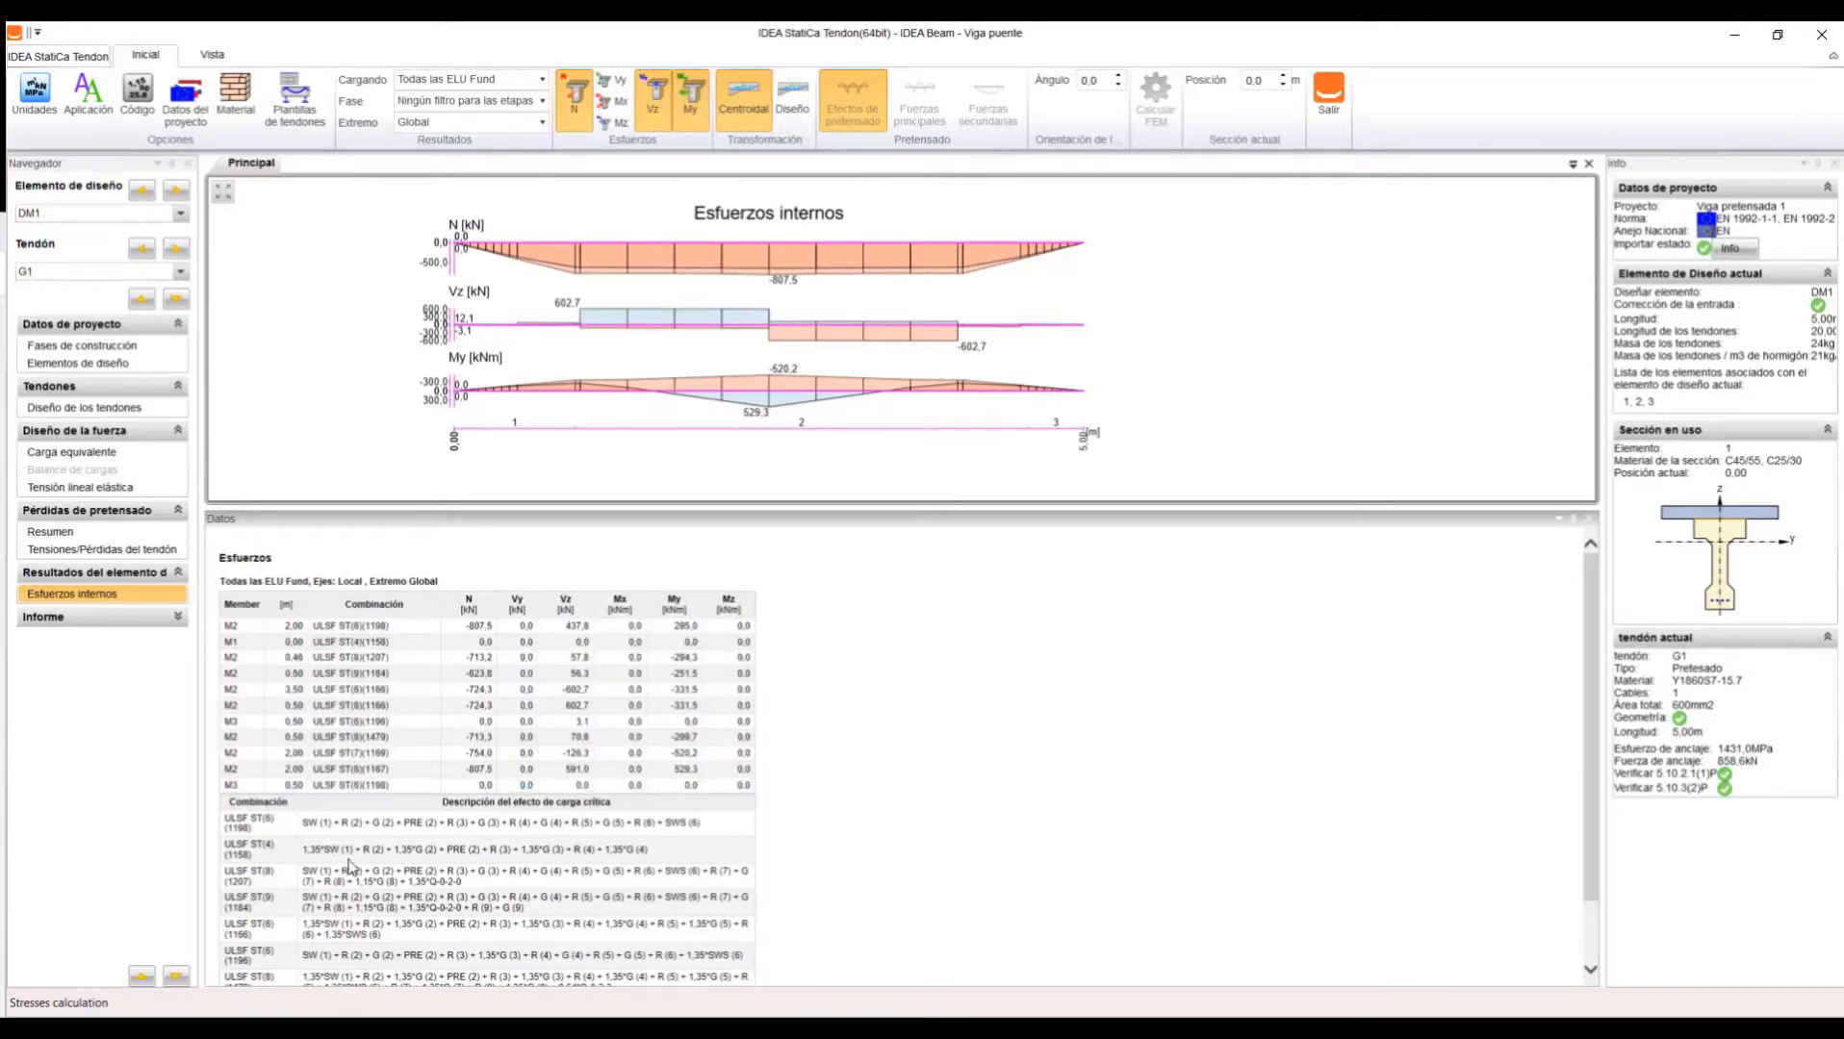
scroll(364, 866, "down", 1)
scroll(243, 750, "down", 1)
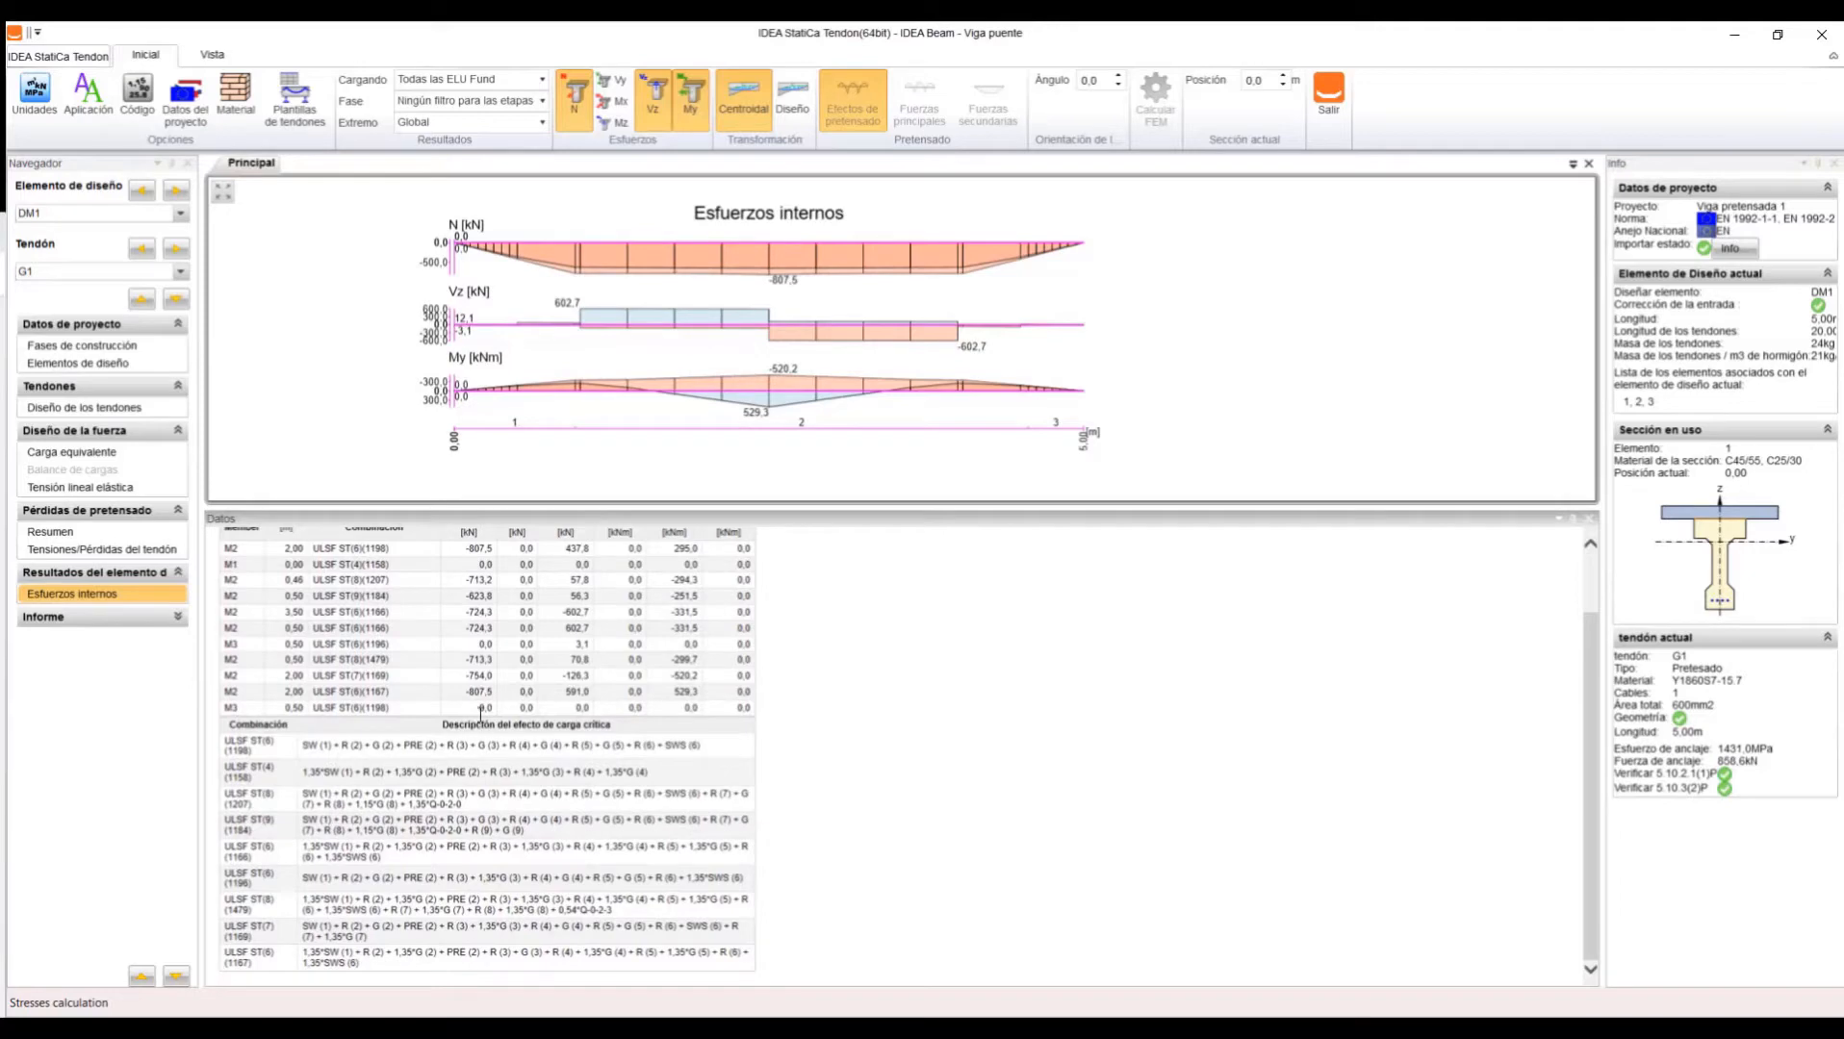
scroll(480, 714, "up", 1)
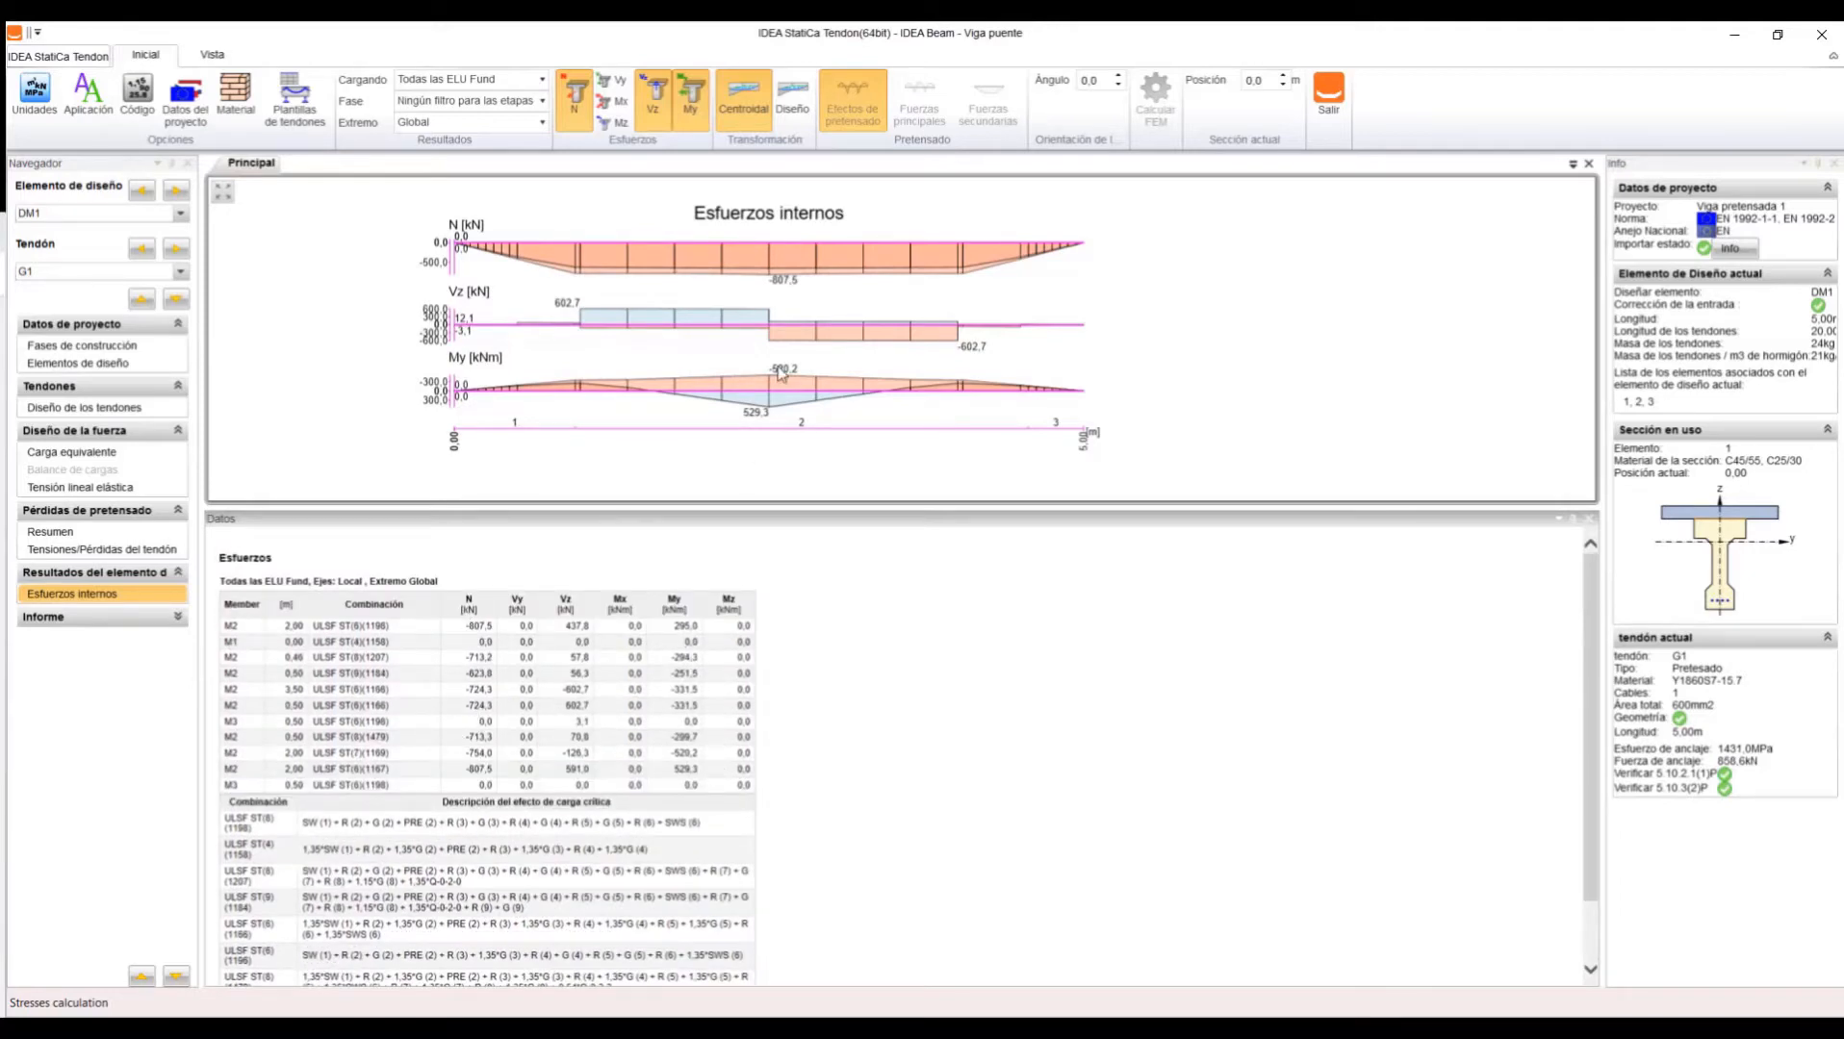
scroll(751, 312, "up", 2)
scroll(683, 317, "up", 2)
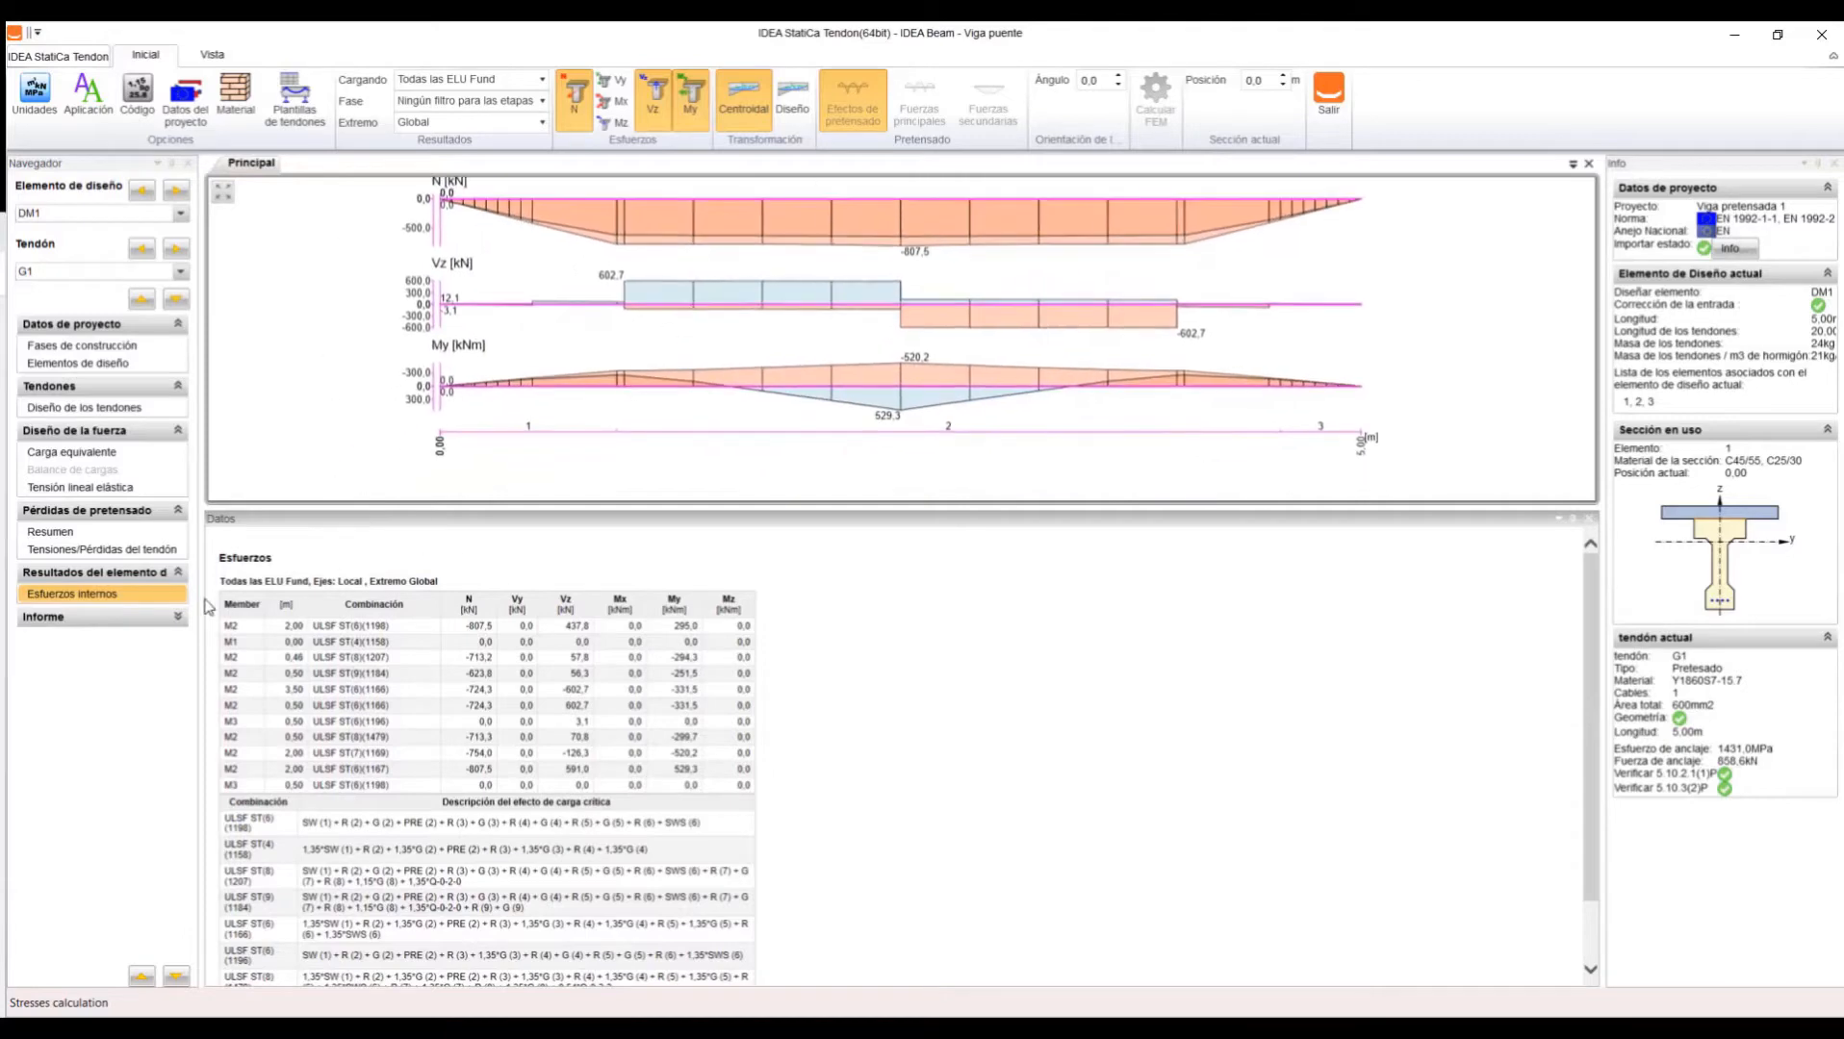
- Review the report configuration options for design members, tendons and result tables and images
left_click(180, 619)
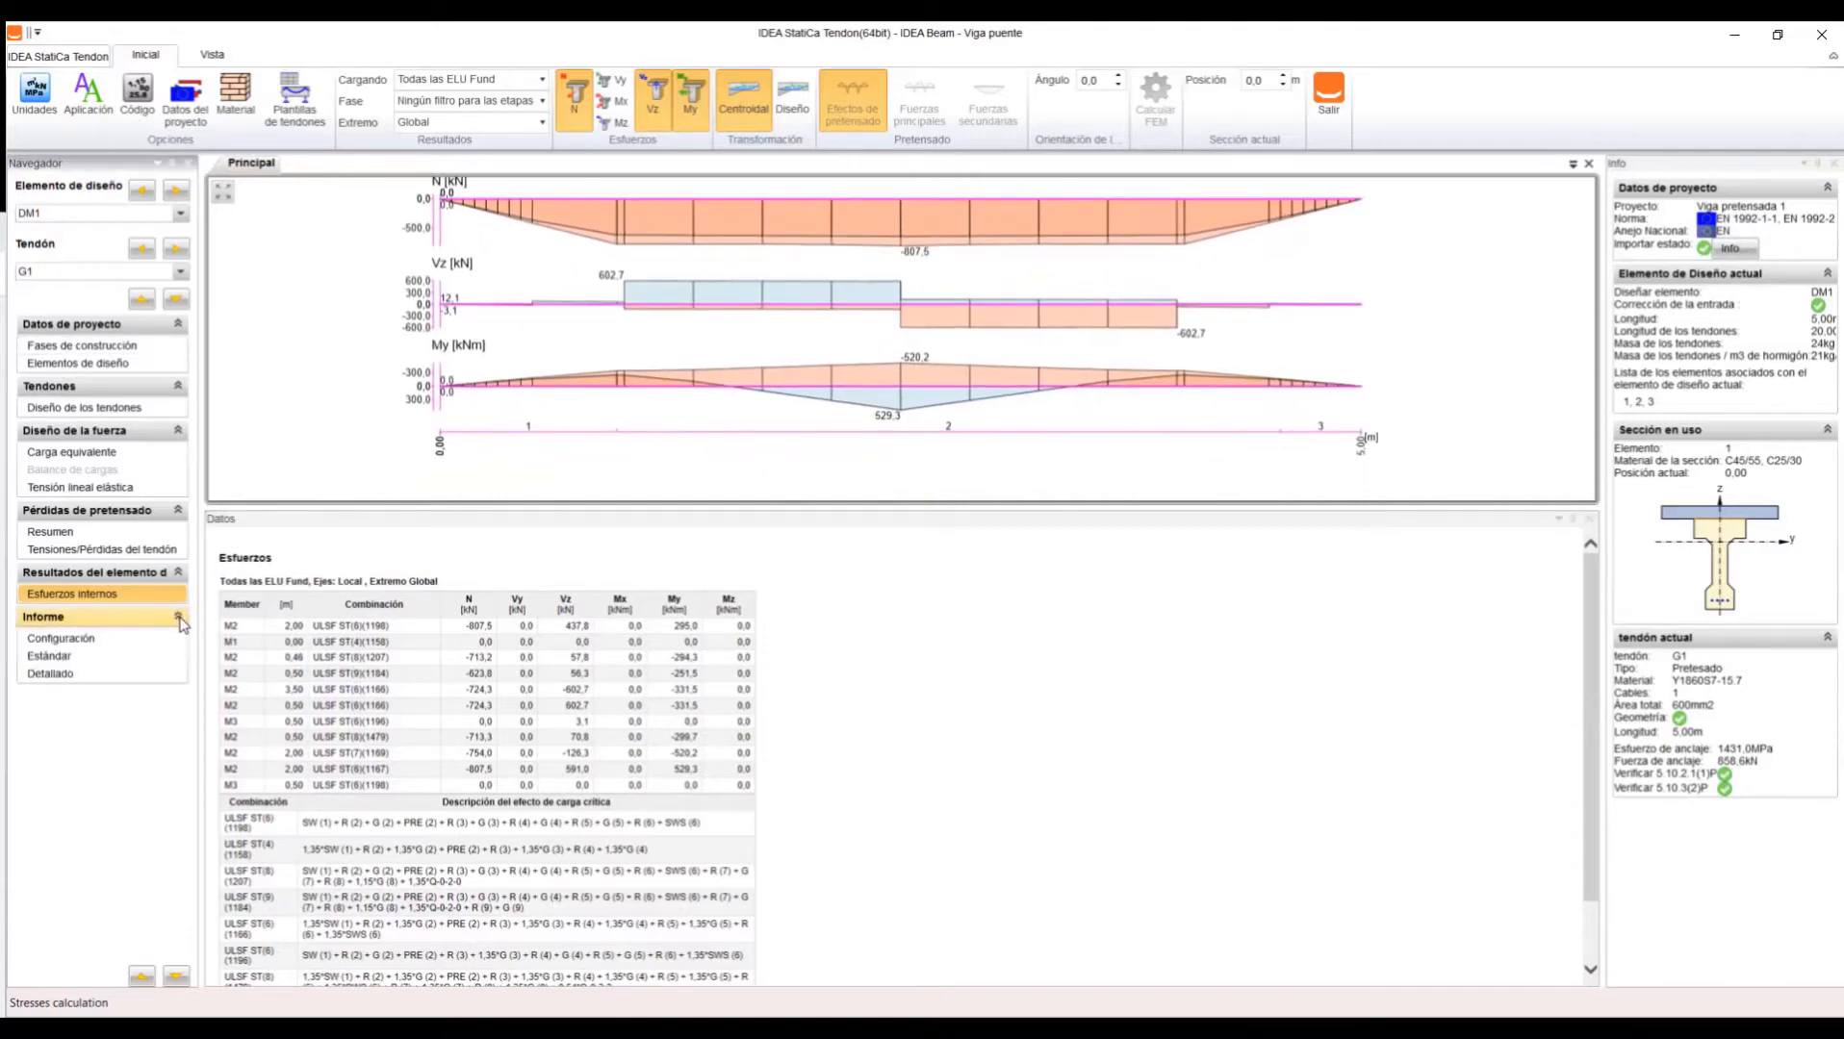
left_click(159, 640)
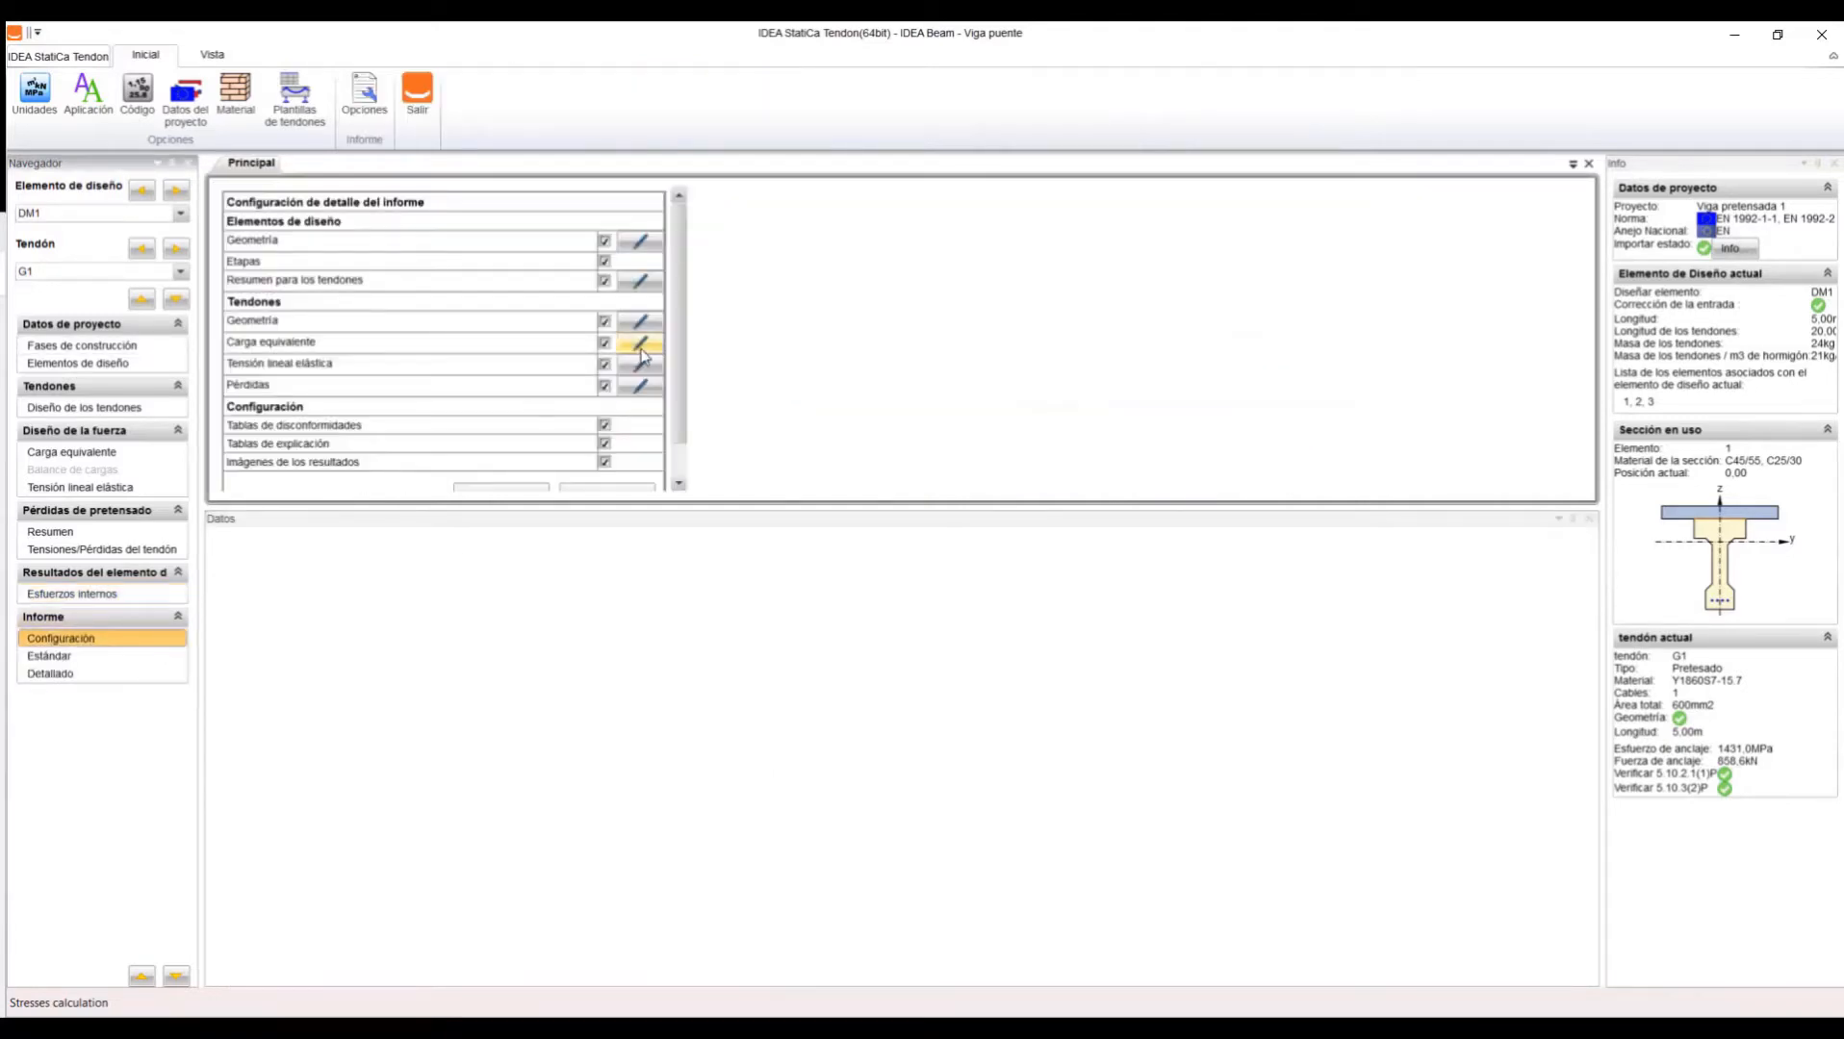
scroll(677, 340, "down", 2)
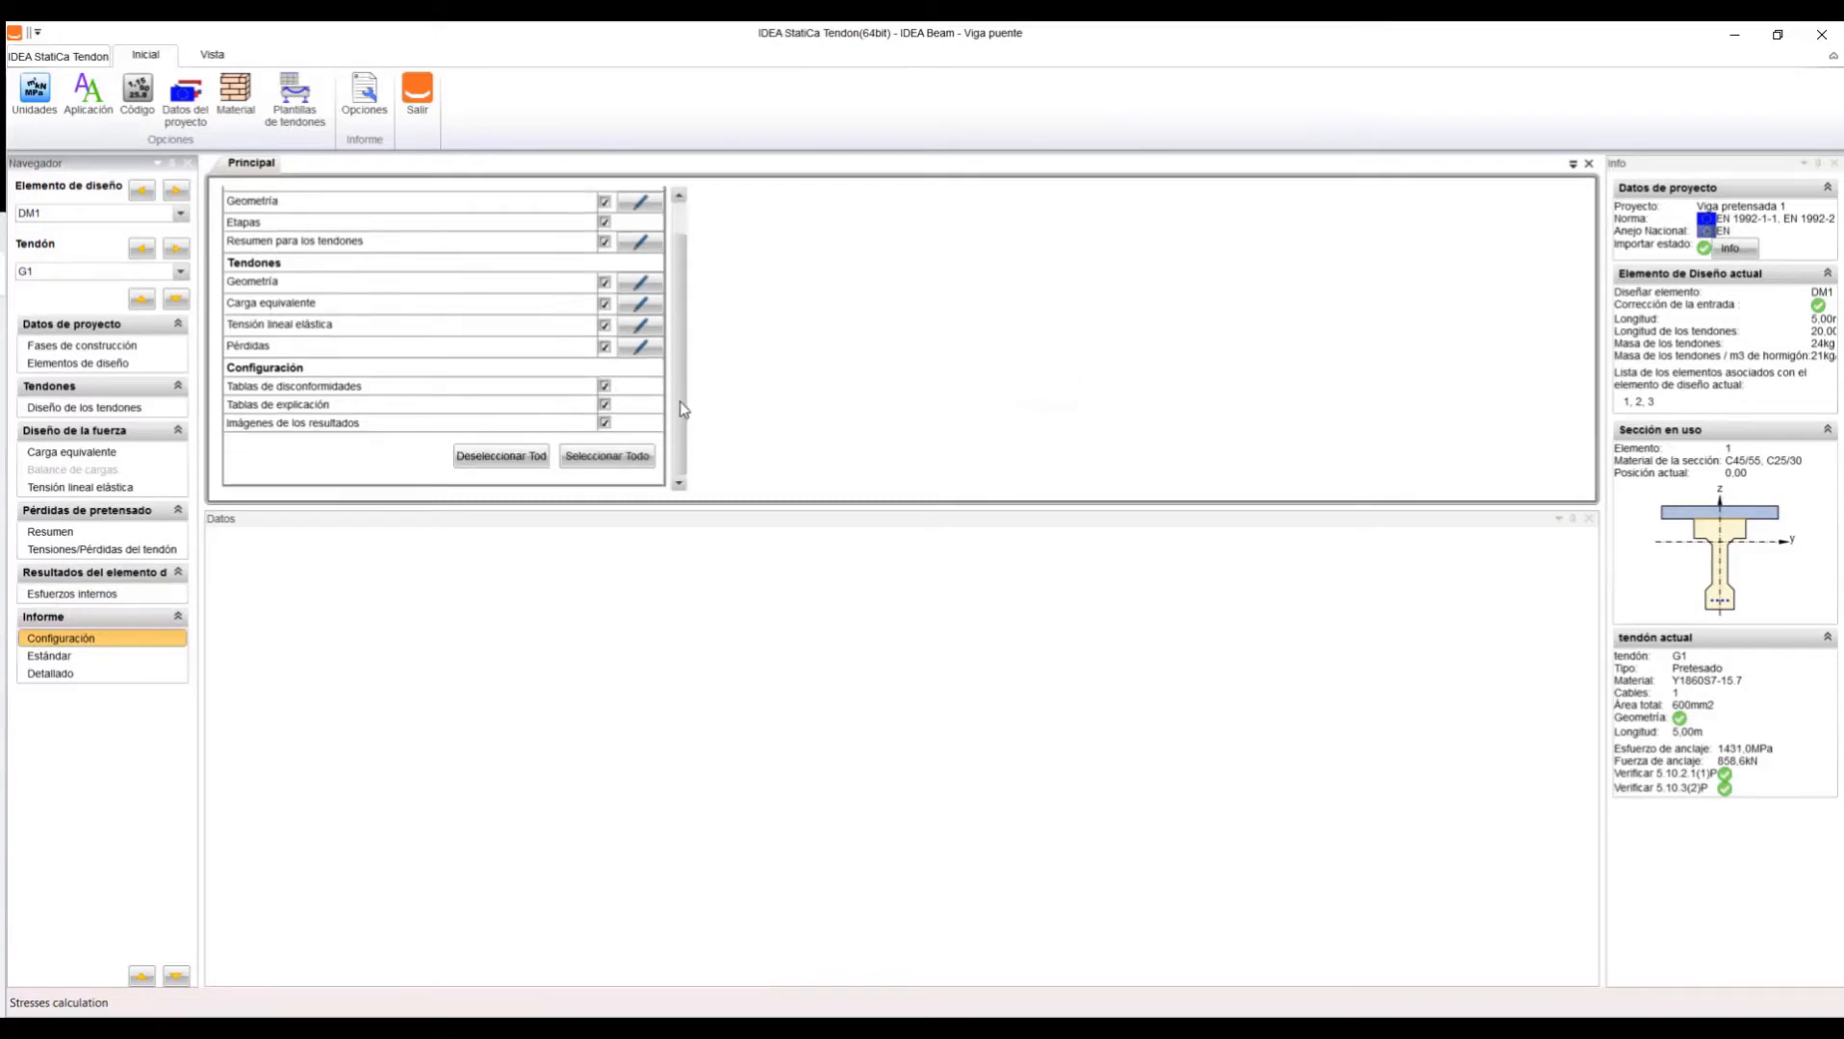
- Generate the standard report and review its project data, design member geometry and tendon summary
left_click(79, 655)
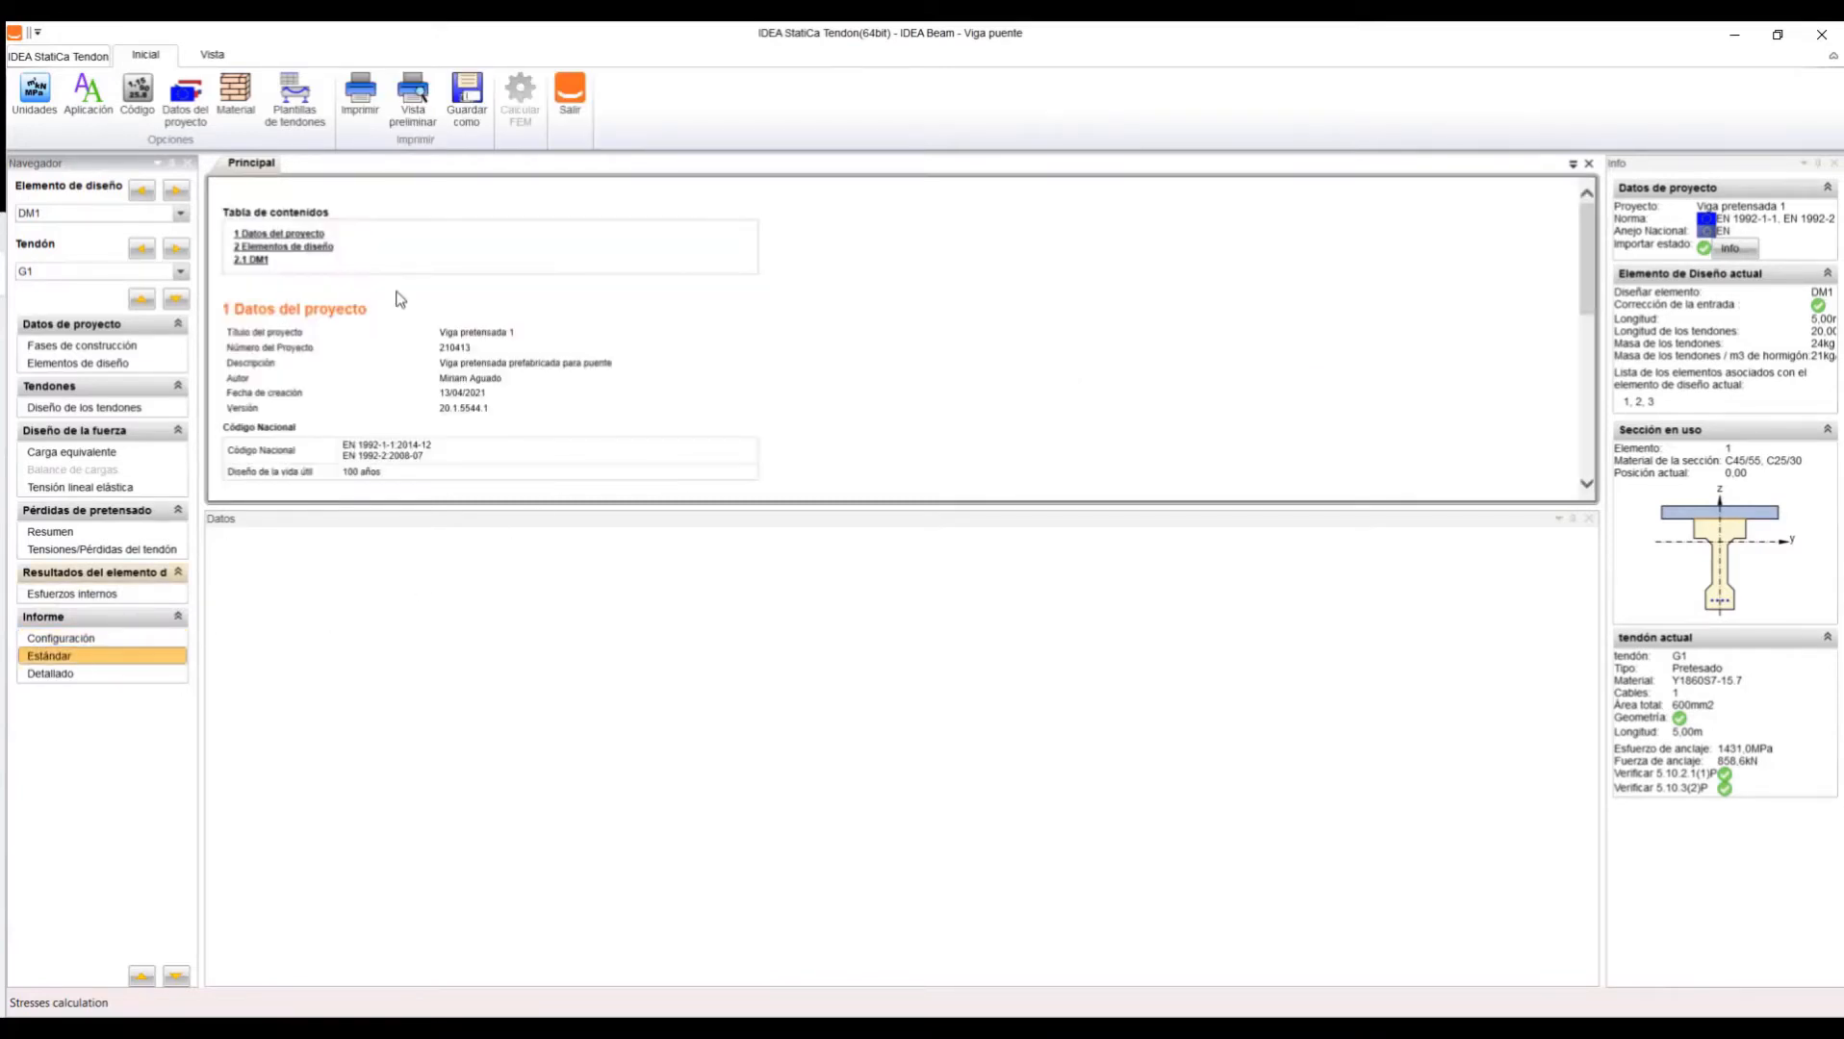
scroll(284, 288, "down", 4)
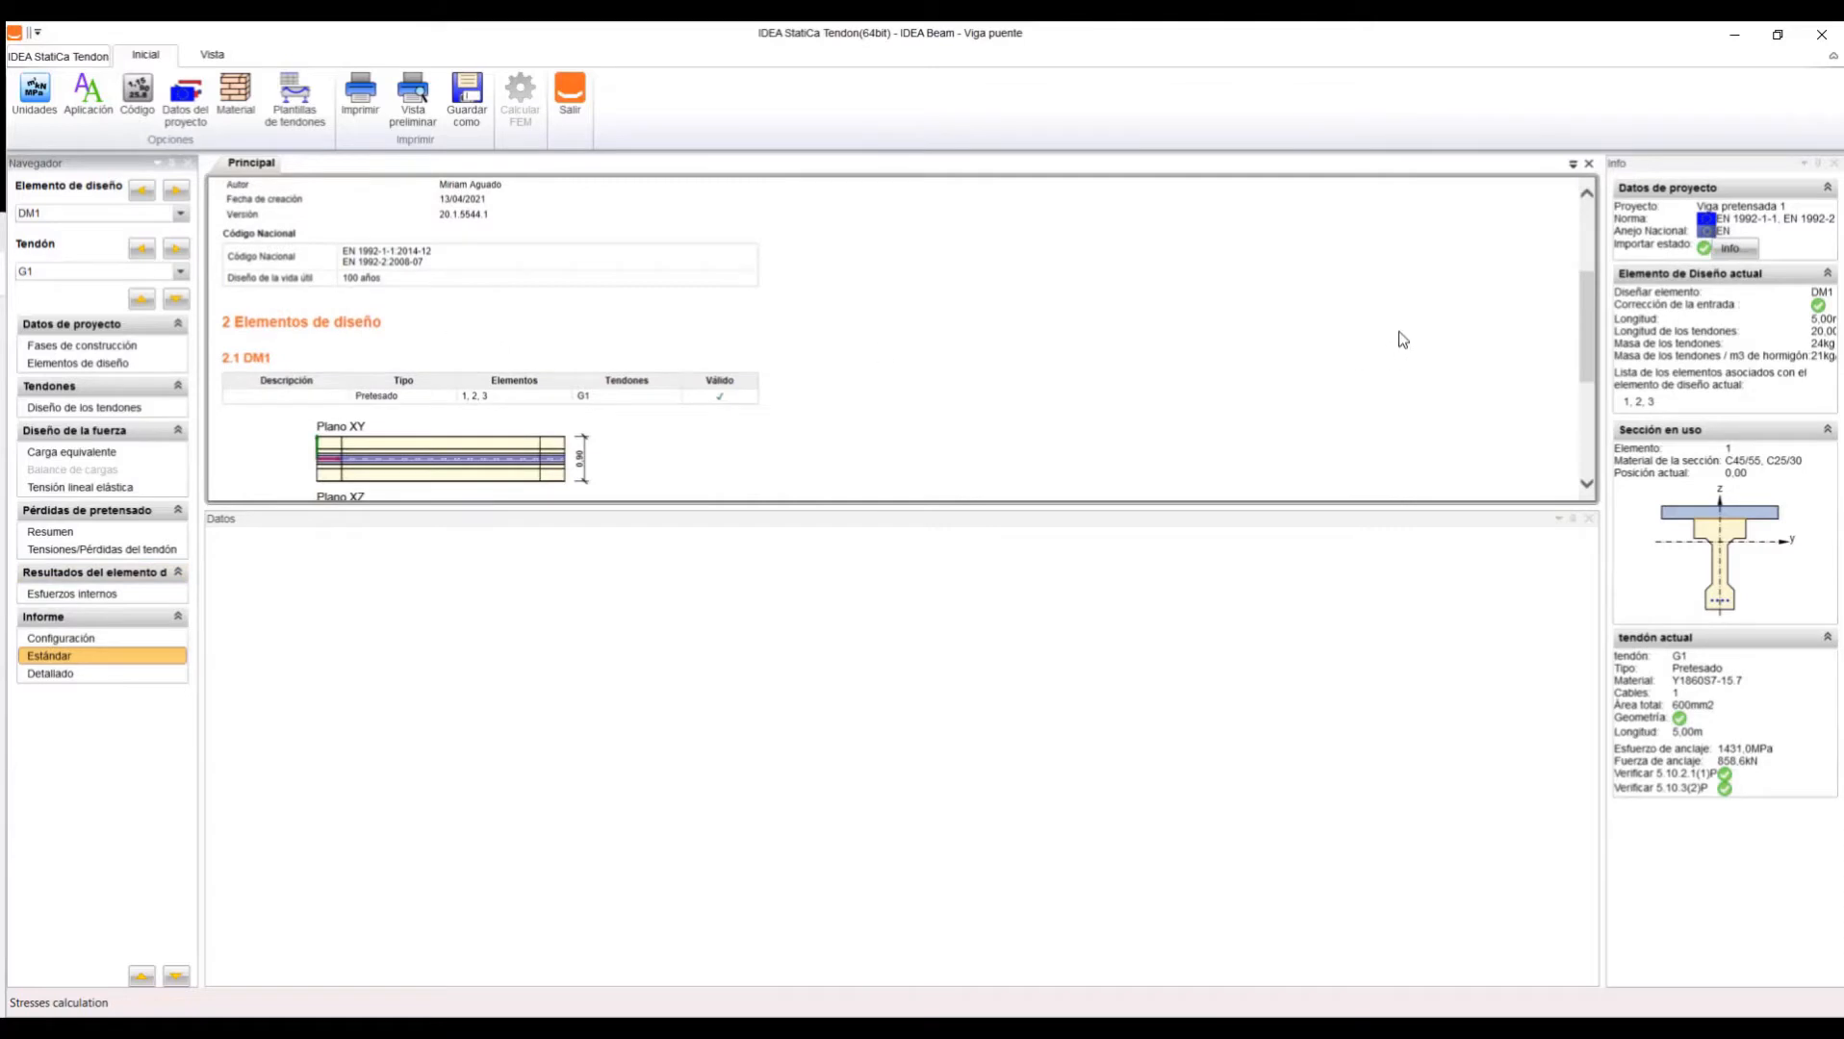
scroll(1308, 362, "down", 5)
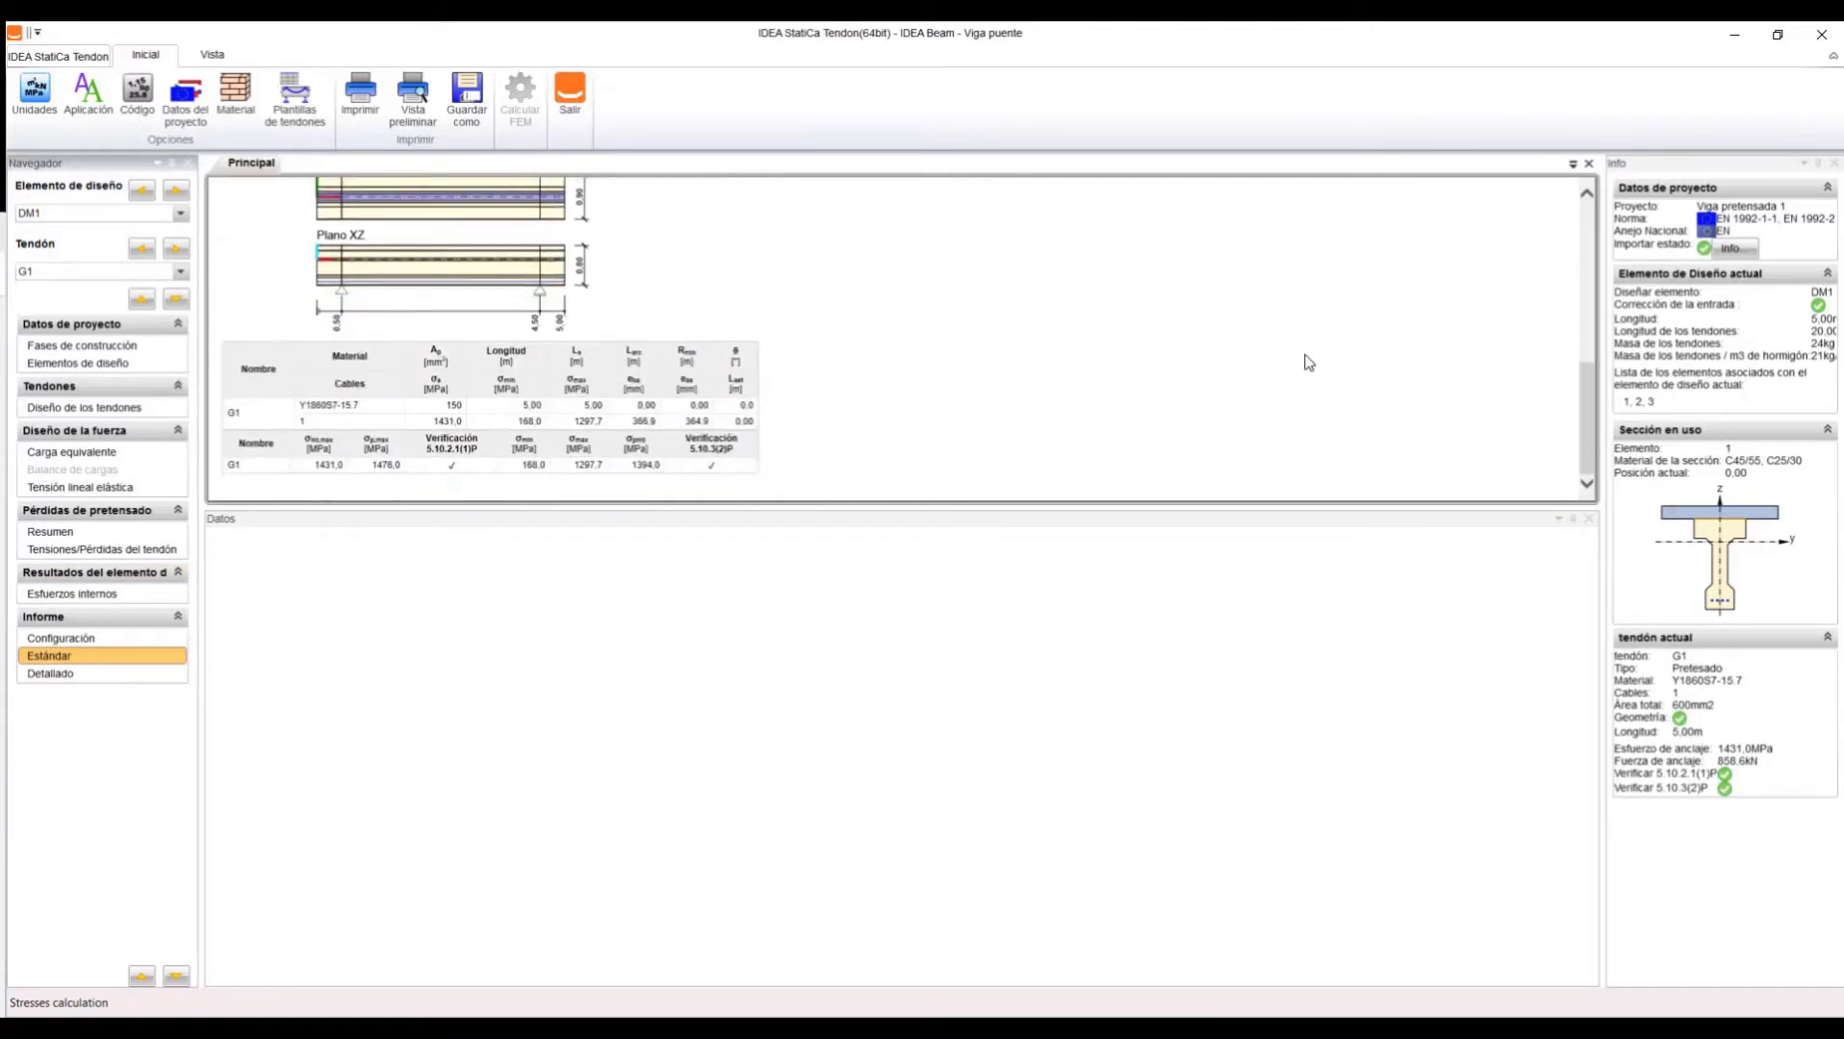
scroll(530, 385, "up", 9)
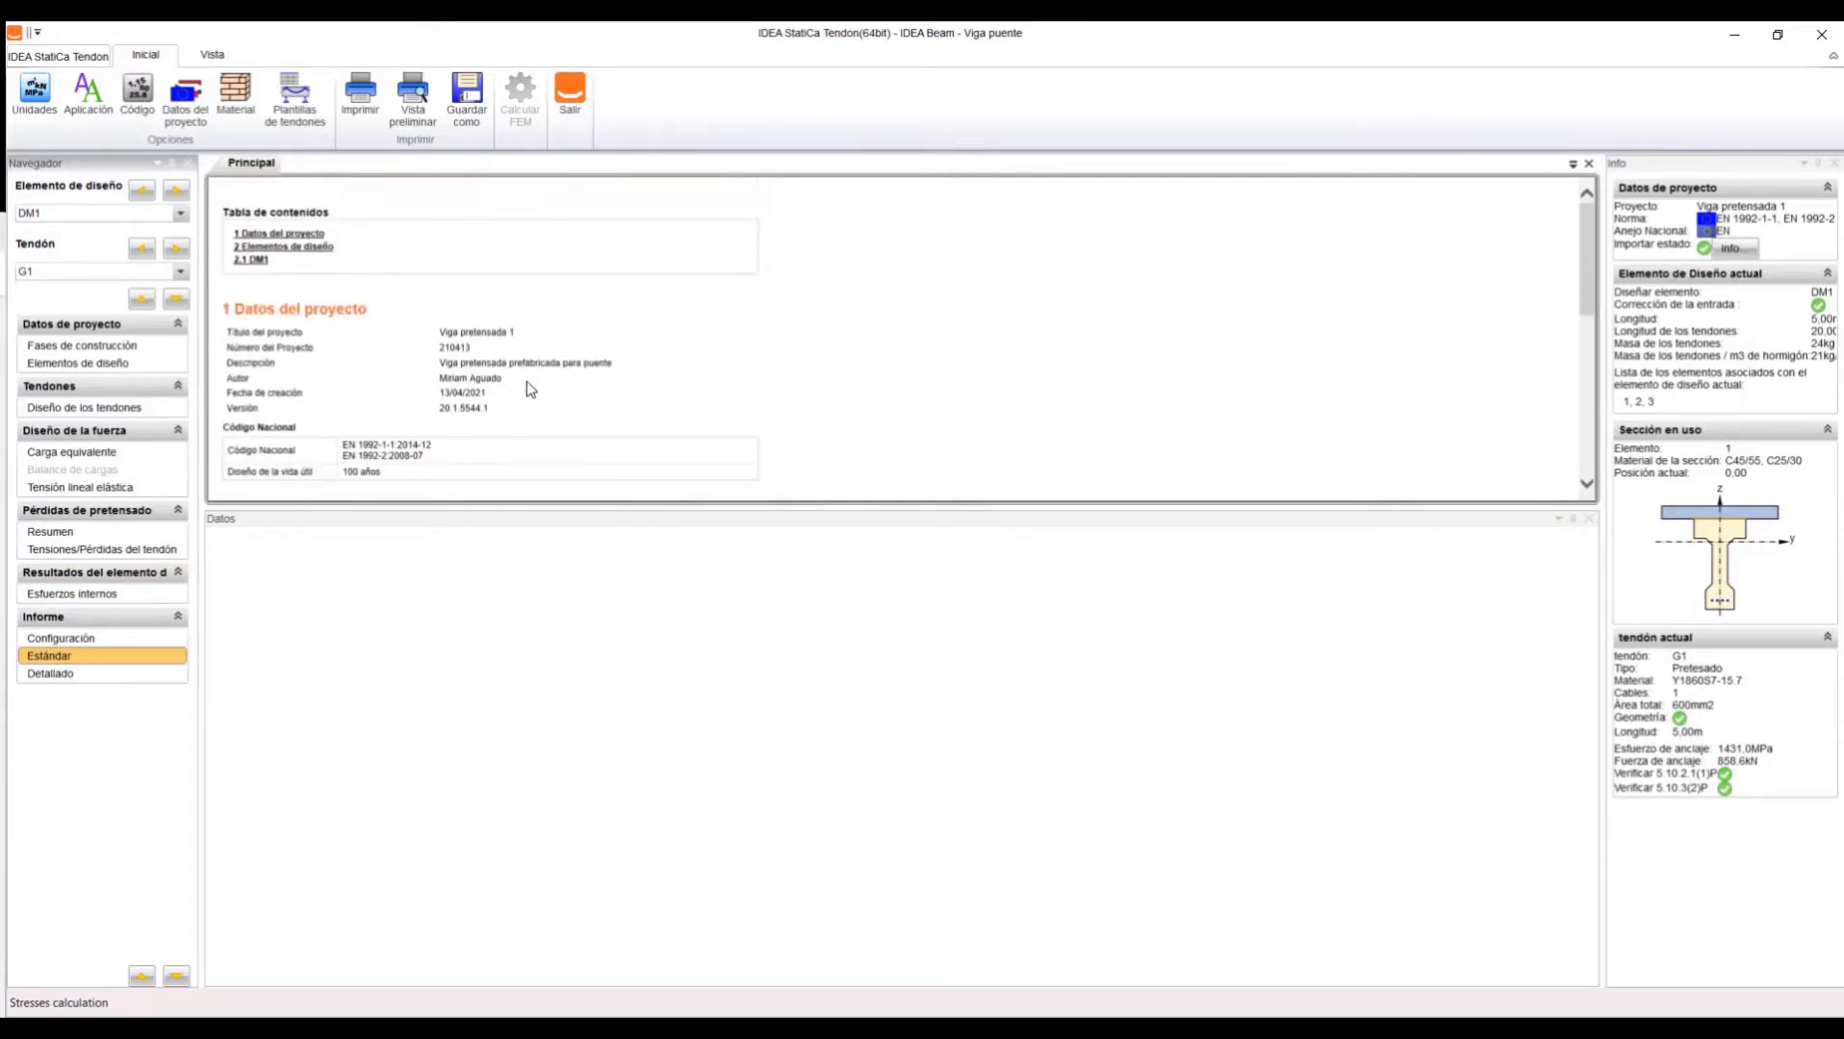
scroll(523, 383, "down", 4)
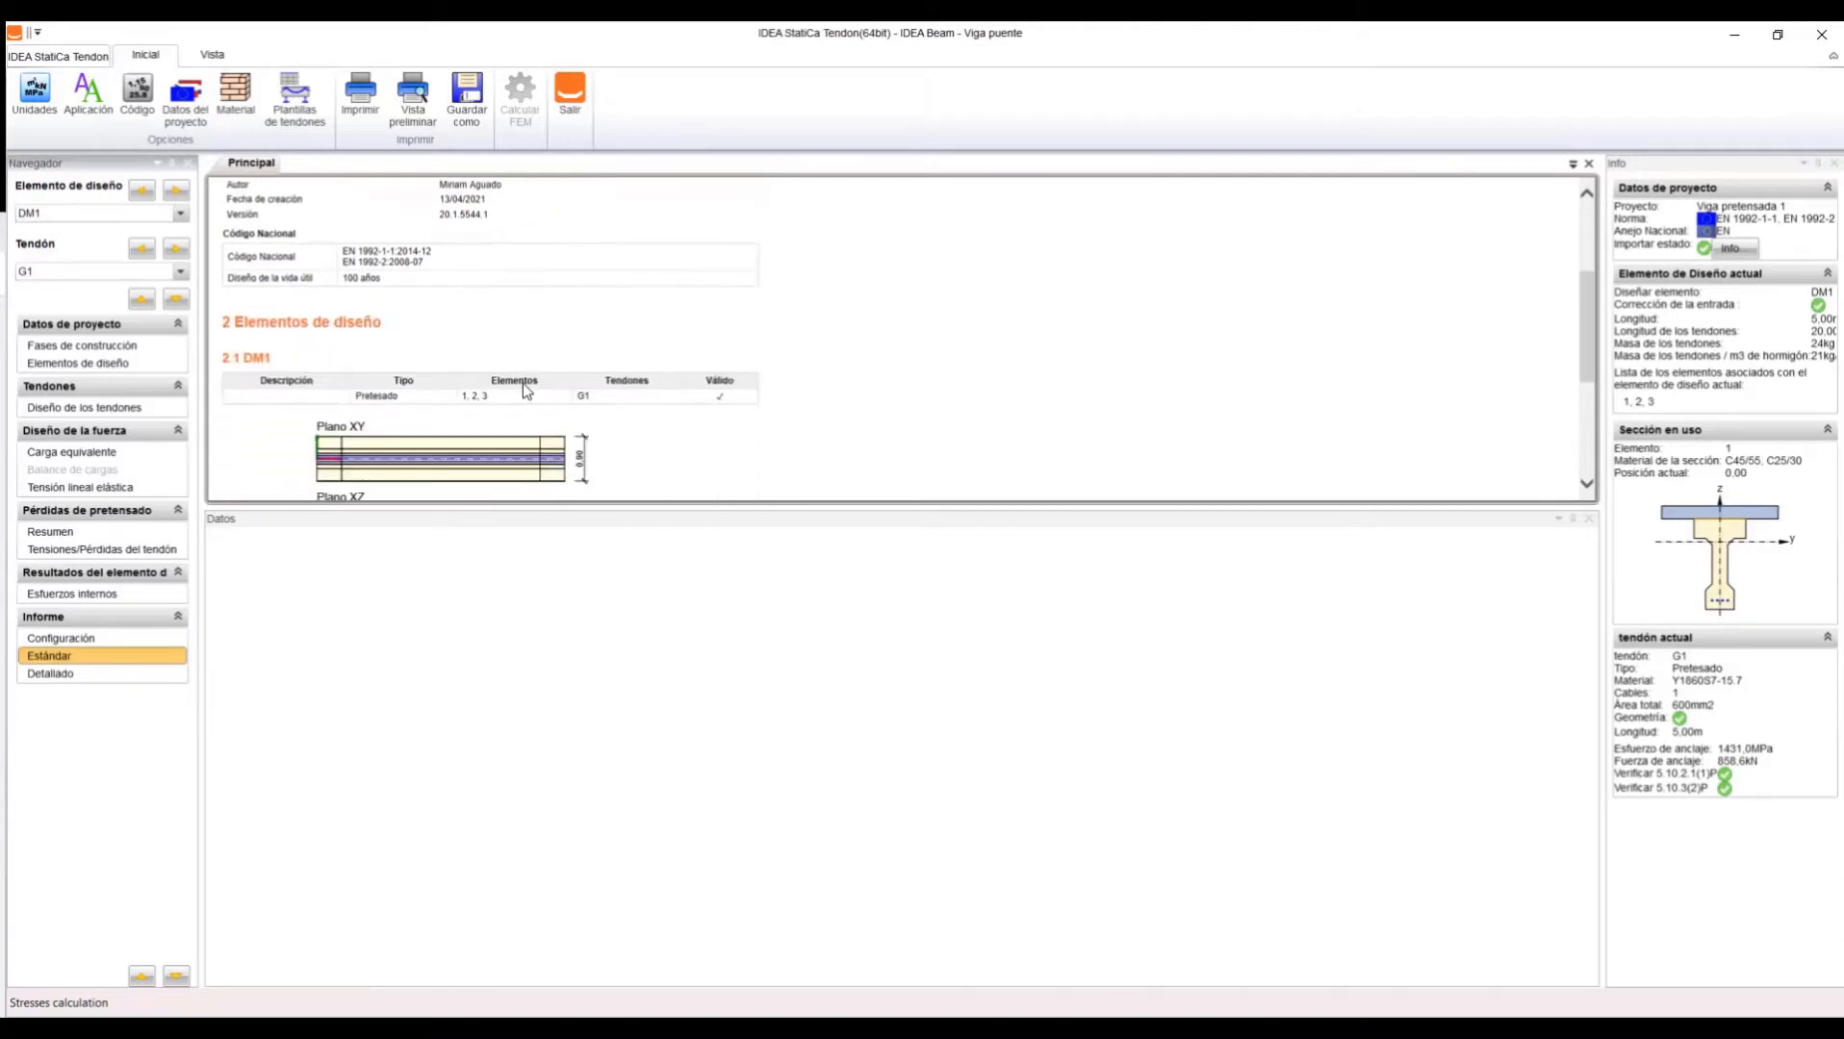
scroll(522, 383, "down", 2)
- Generate the detailed report and review it from the project data through tendon geometry and losses to the materials list
left_click(53, 674)
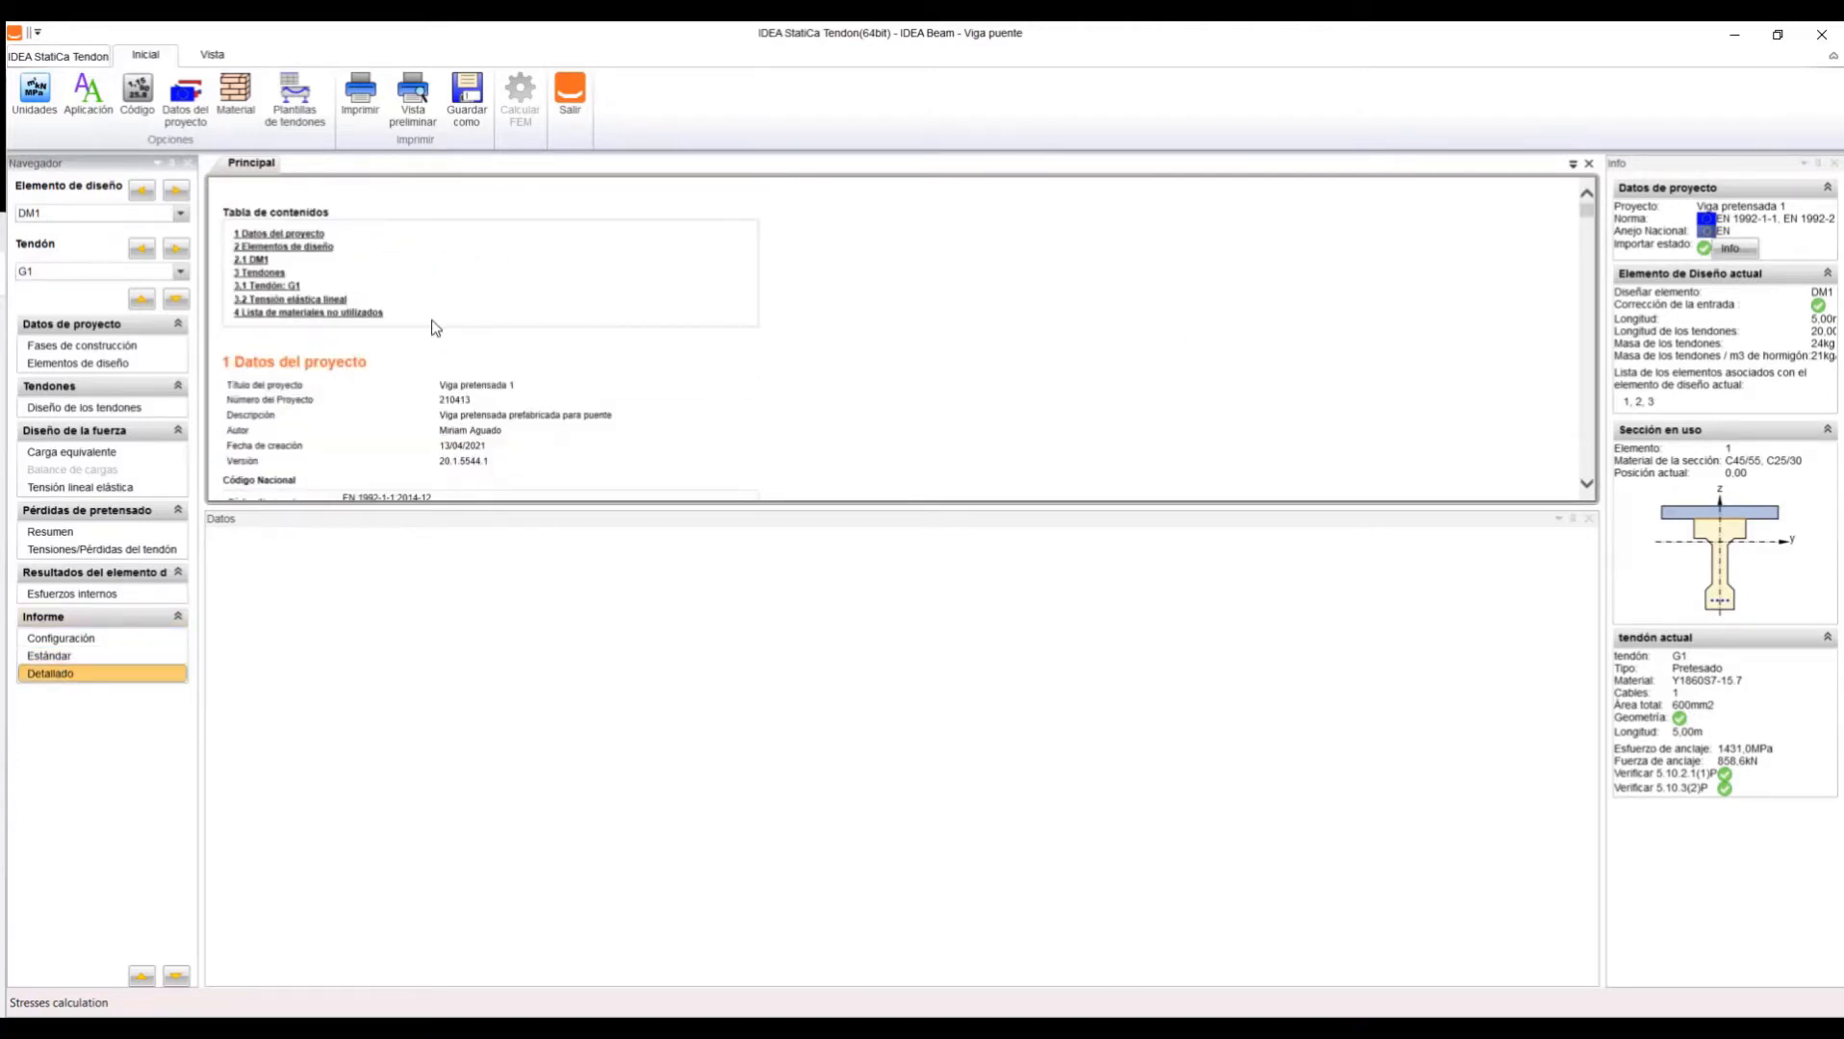
scroll(433, 328, "down", 3)
scroll(431, 329, "down", 10)
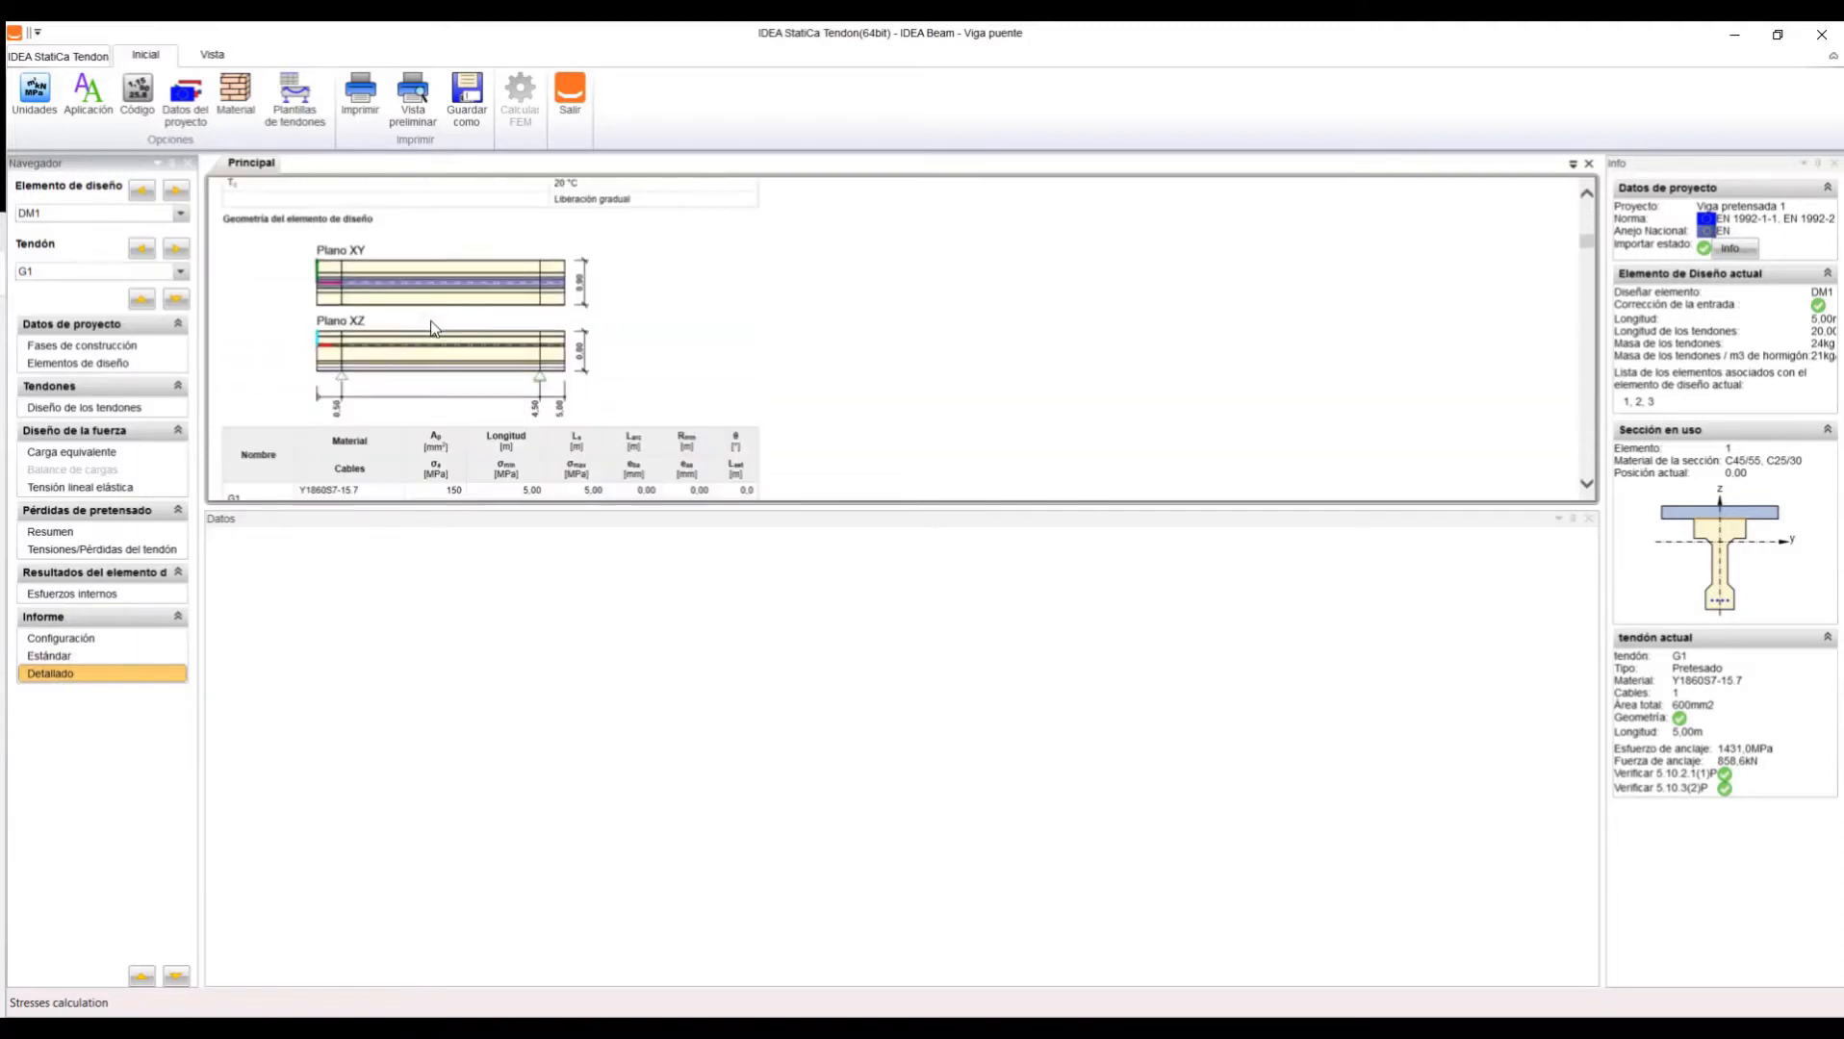
scroll(431, 328, "down", 10)
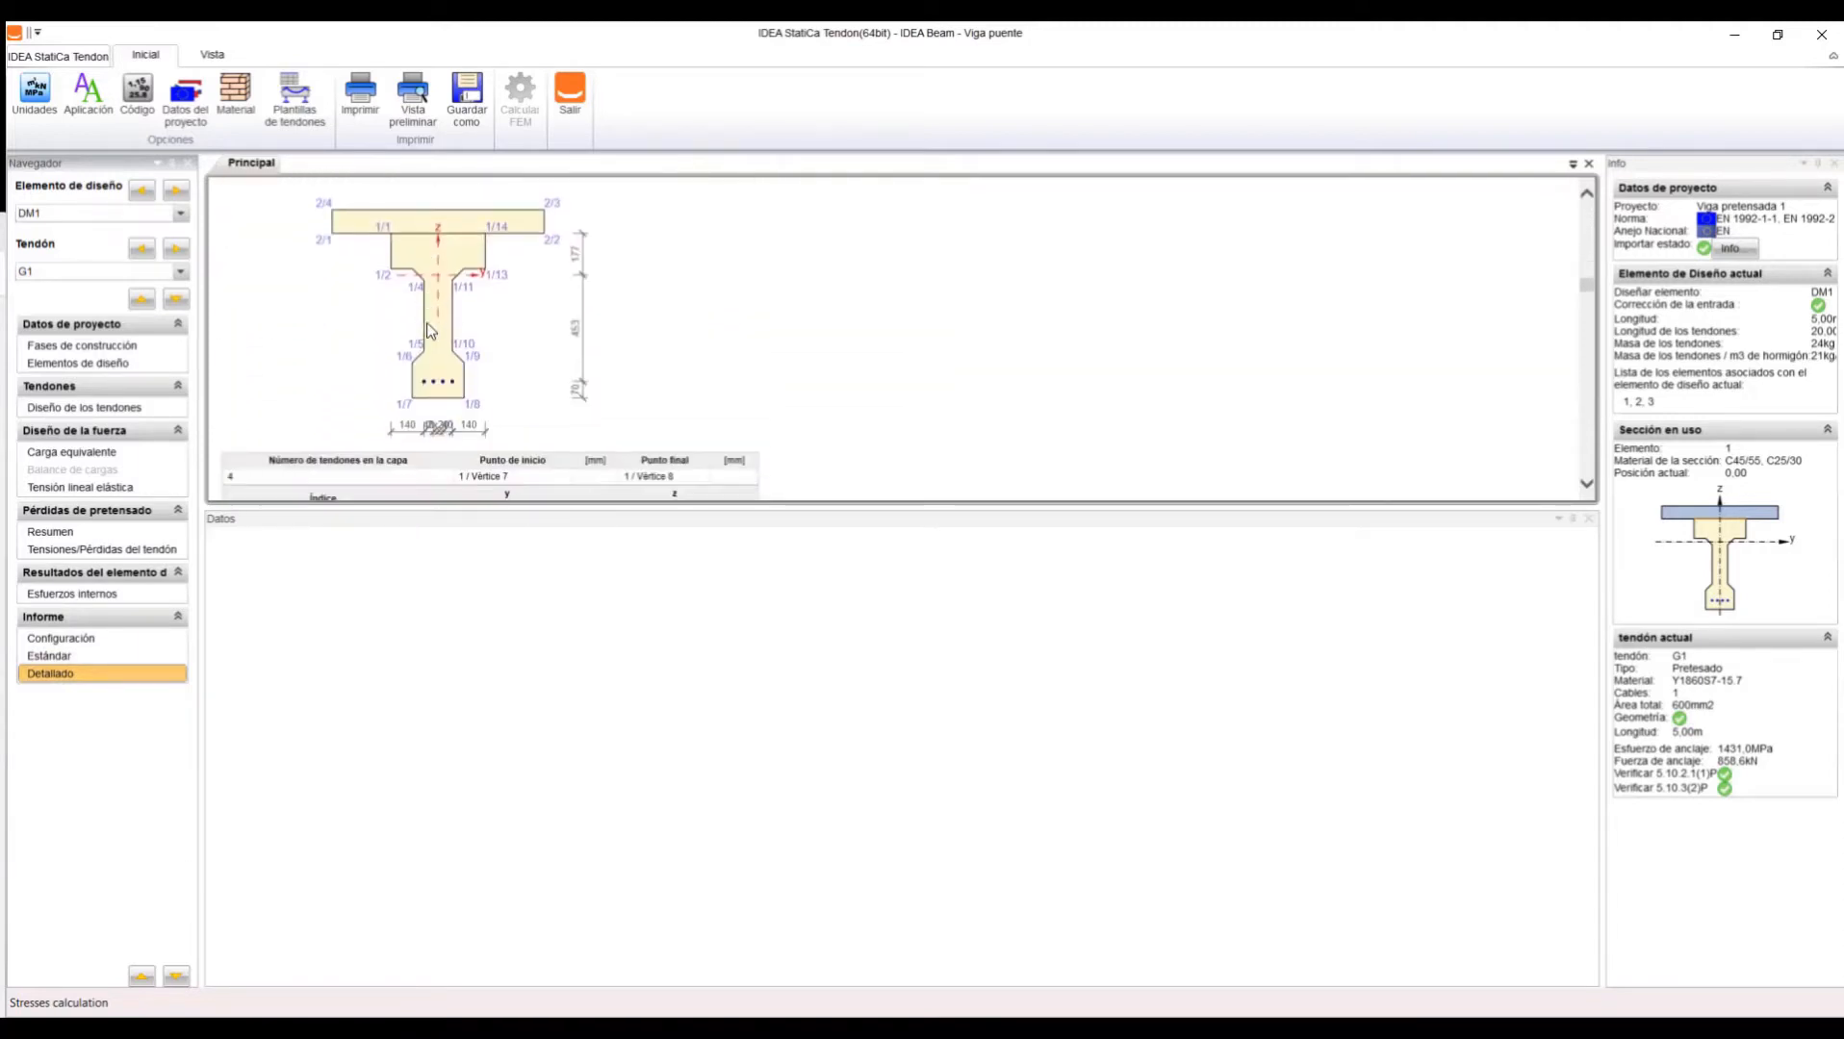
scroll(429, 333, "down", 10)
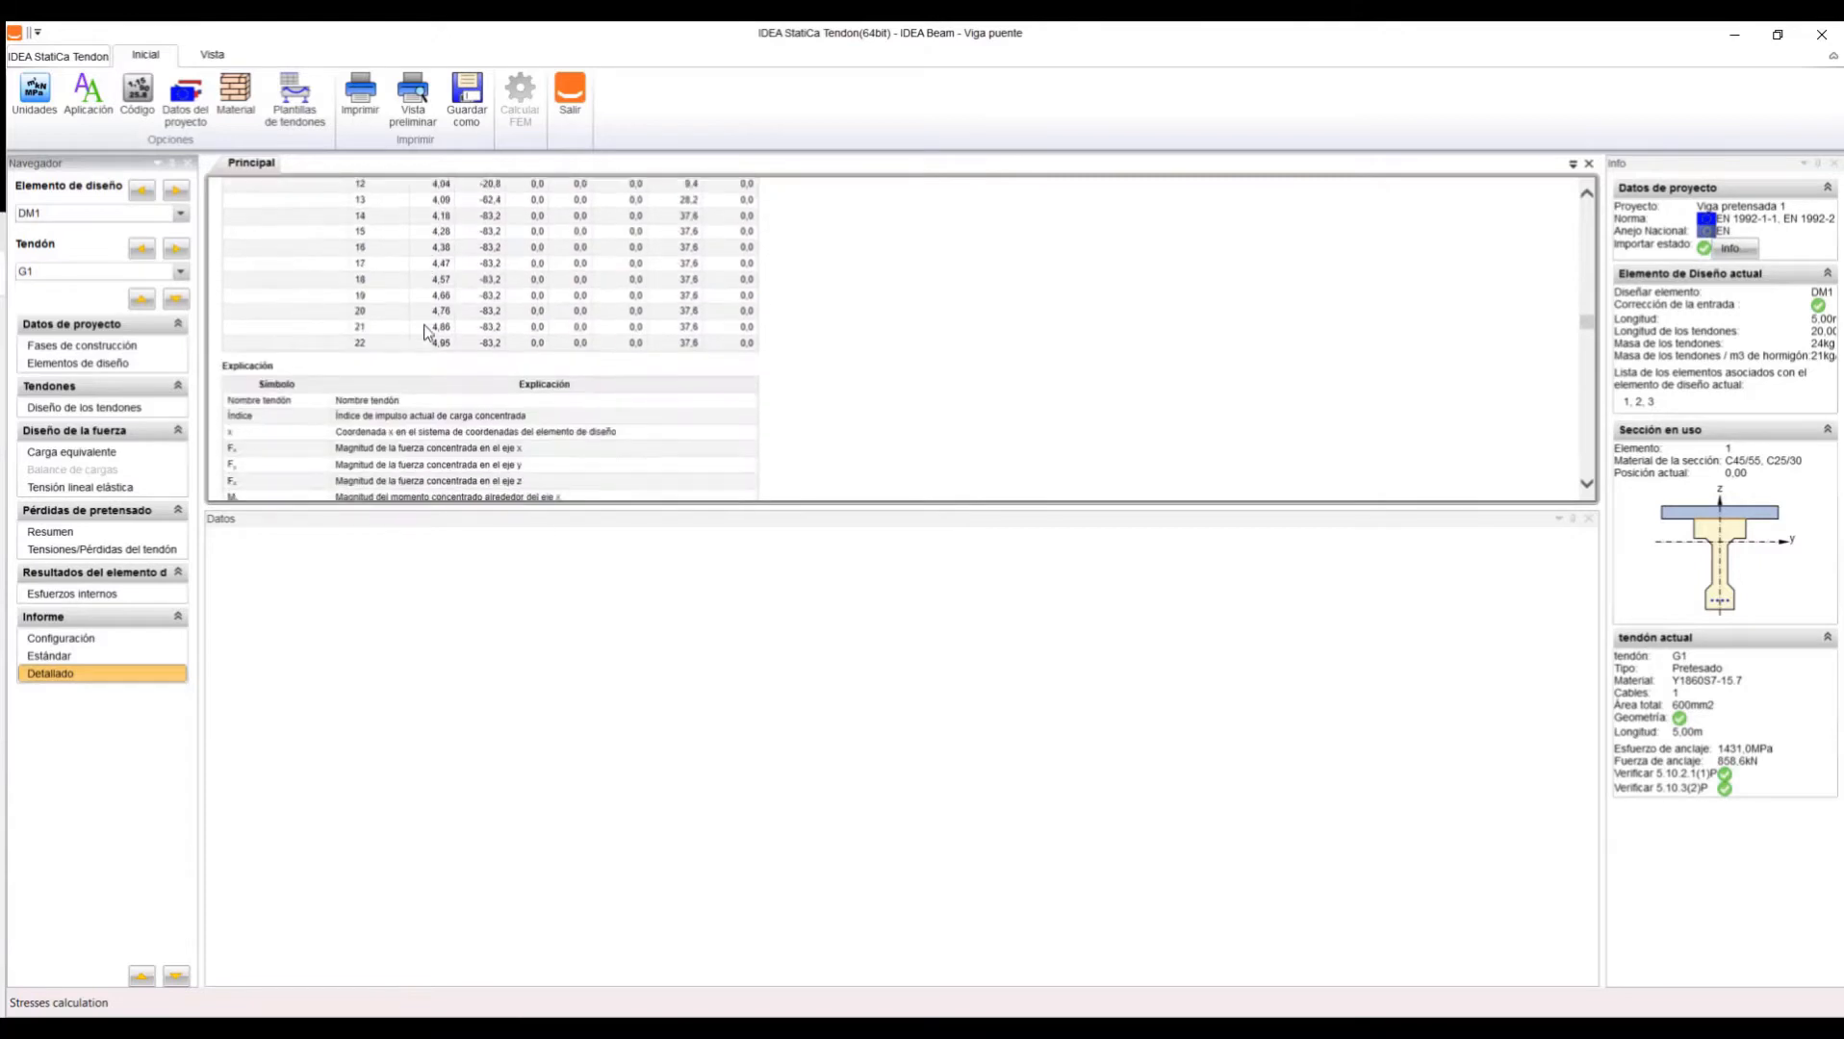
scroll(423, 333, "down", 10)
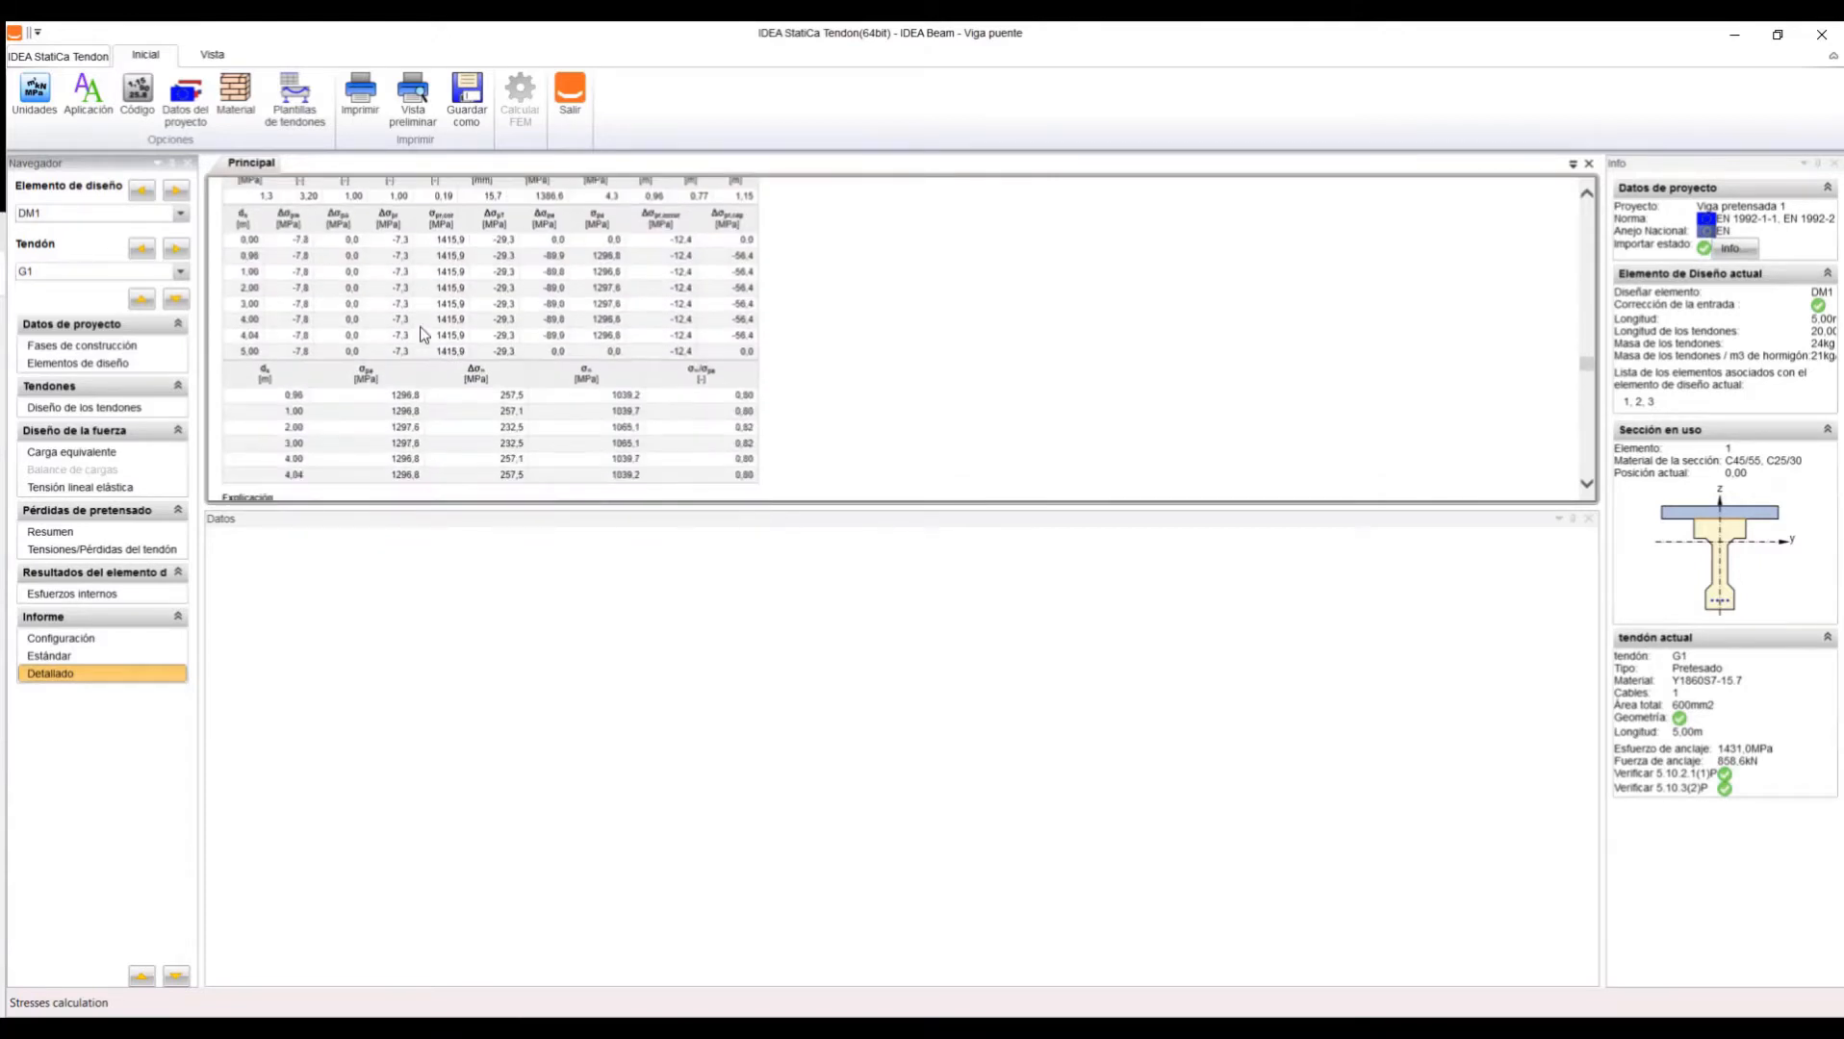
scroll(421, 332, "down", 10)
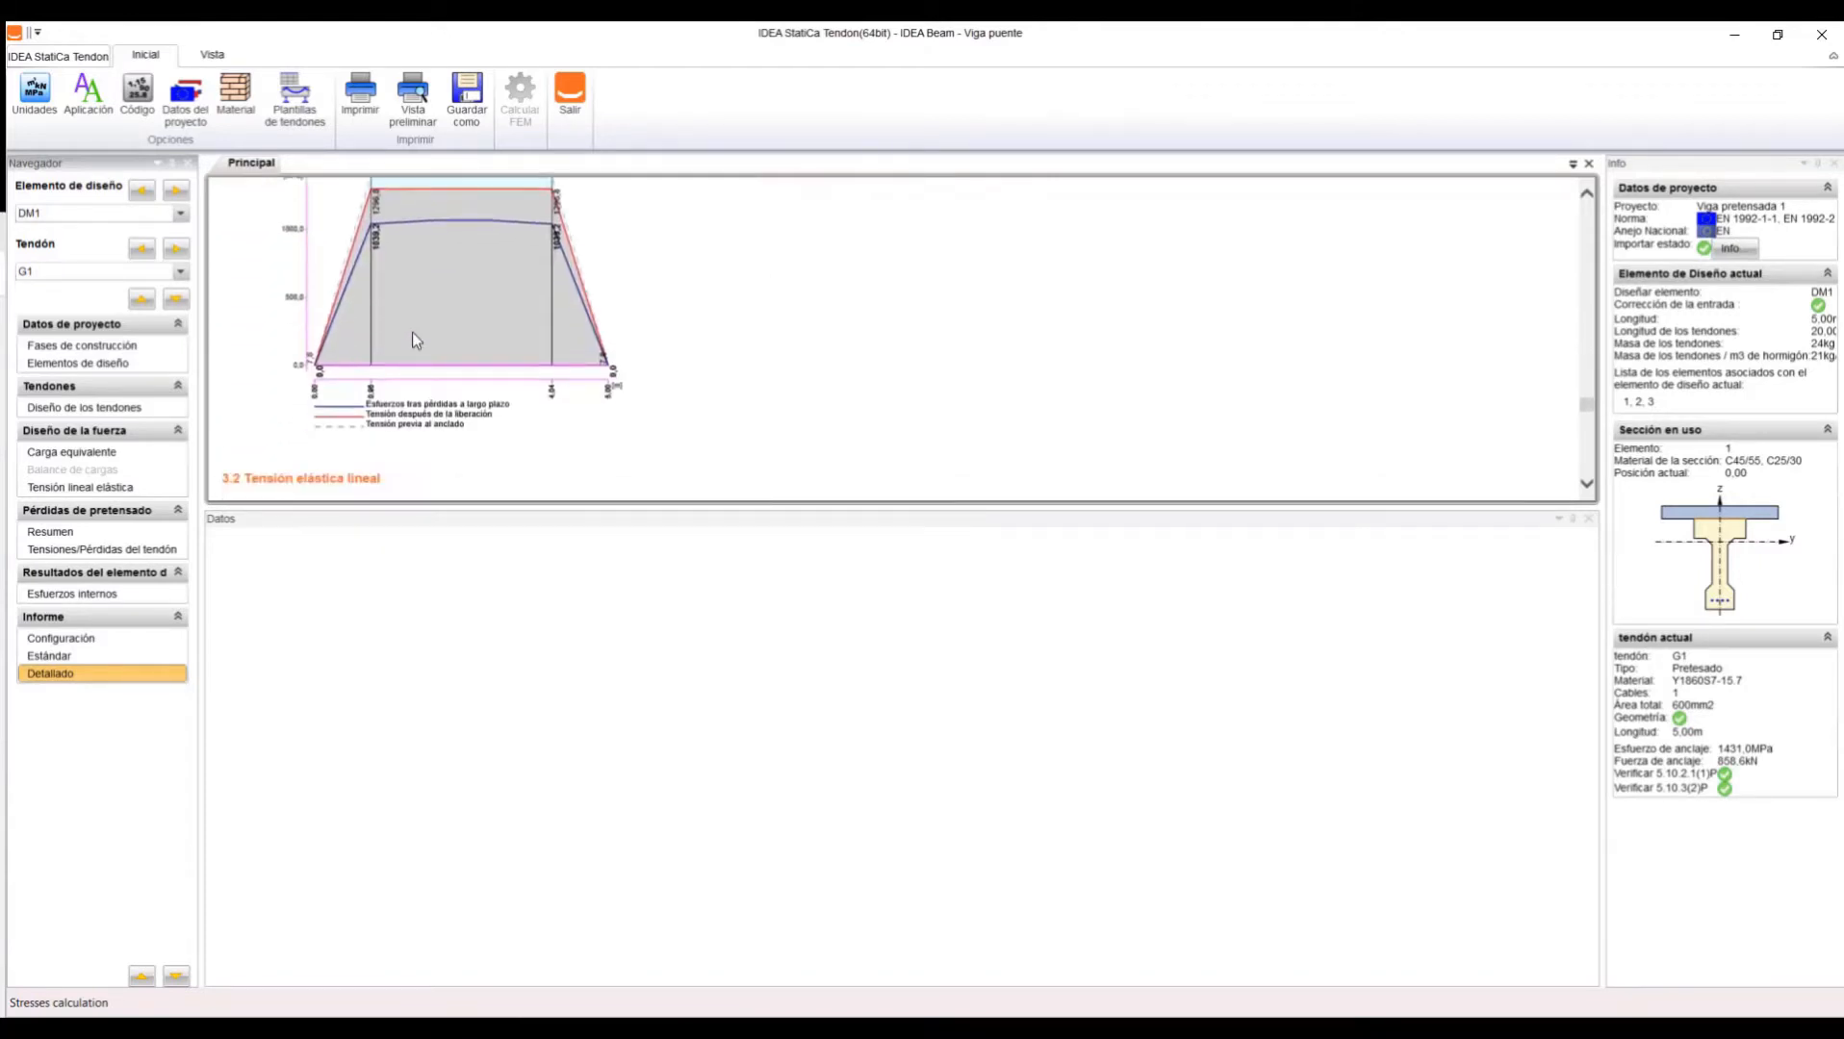
scroll(412, 342, "down", 10)
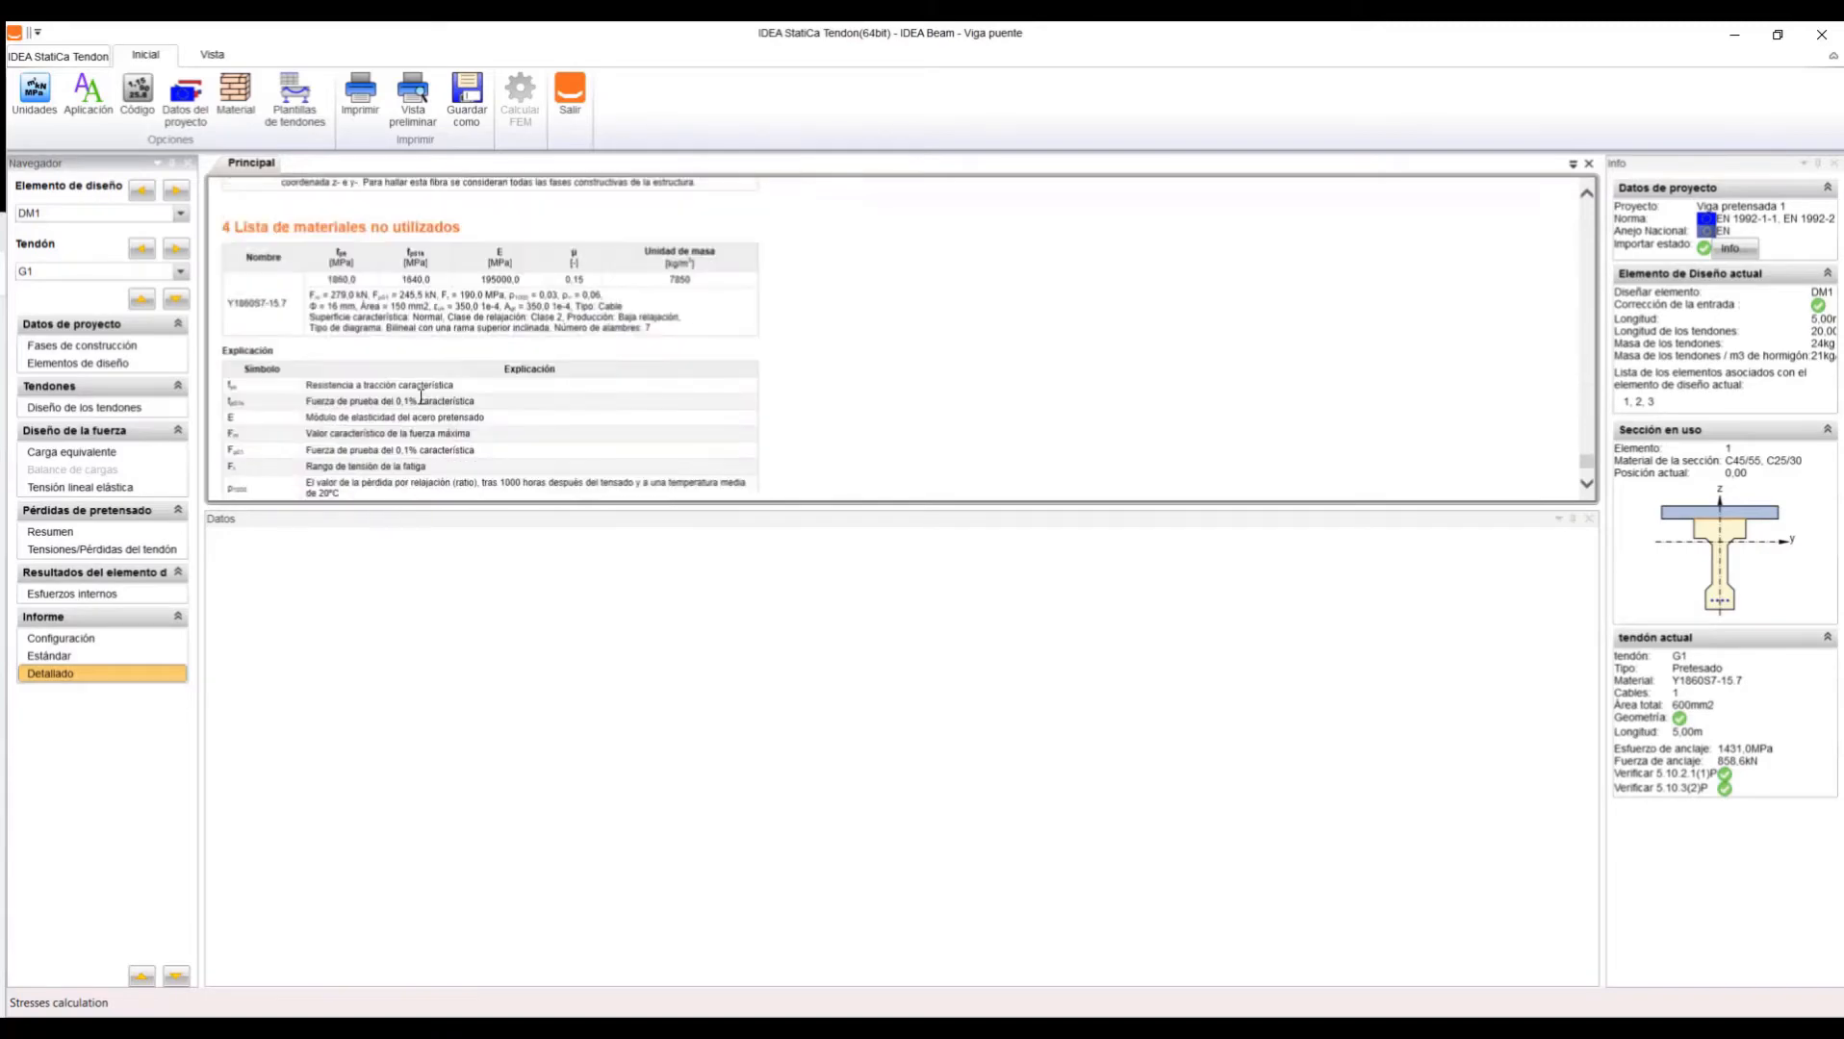
- Exit the tendon design module back to the beam project and review the geometry of the beam's three elements
left_click(570, 92)
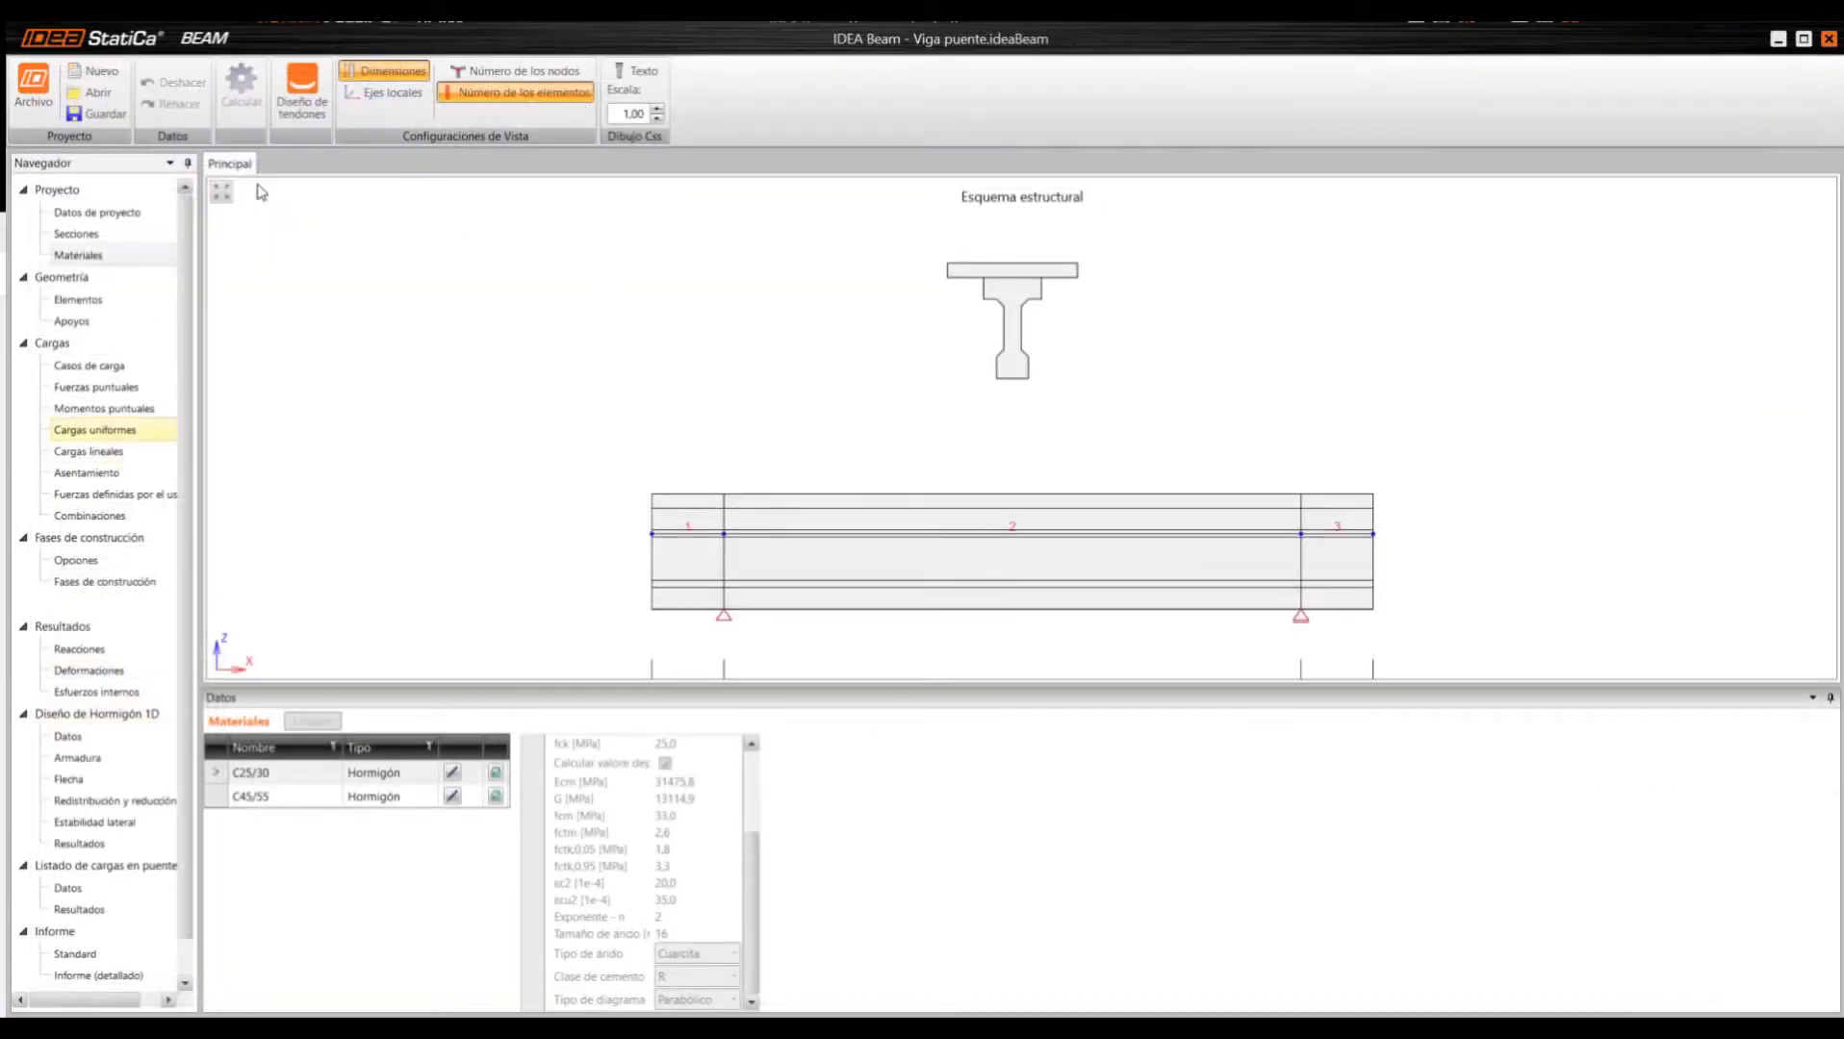
left_click(81, 304)
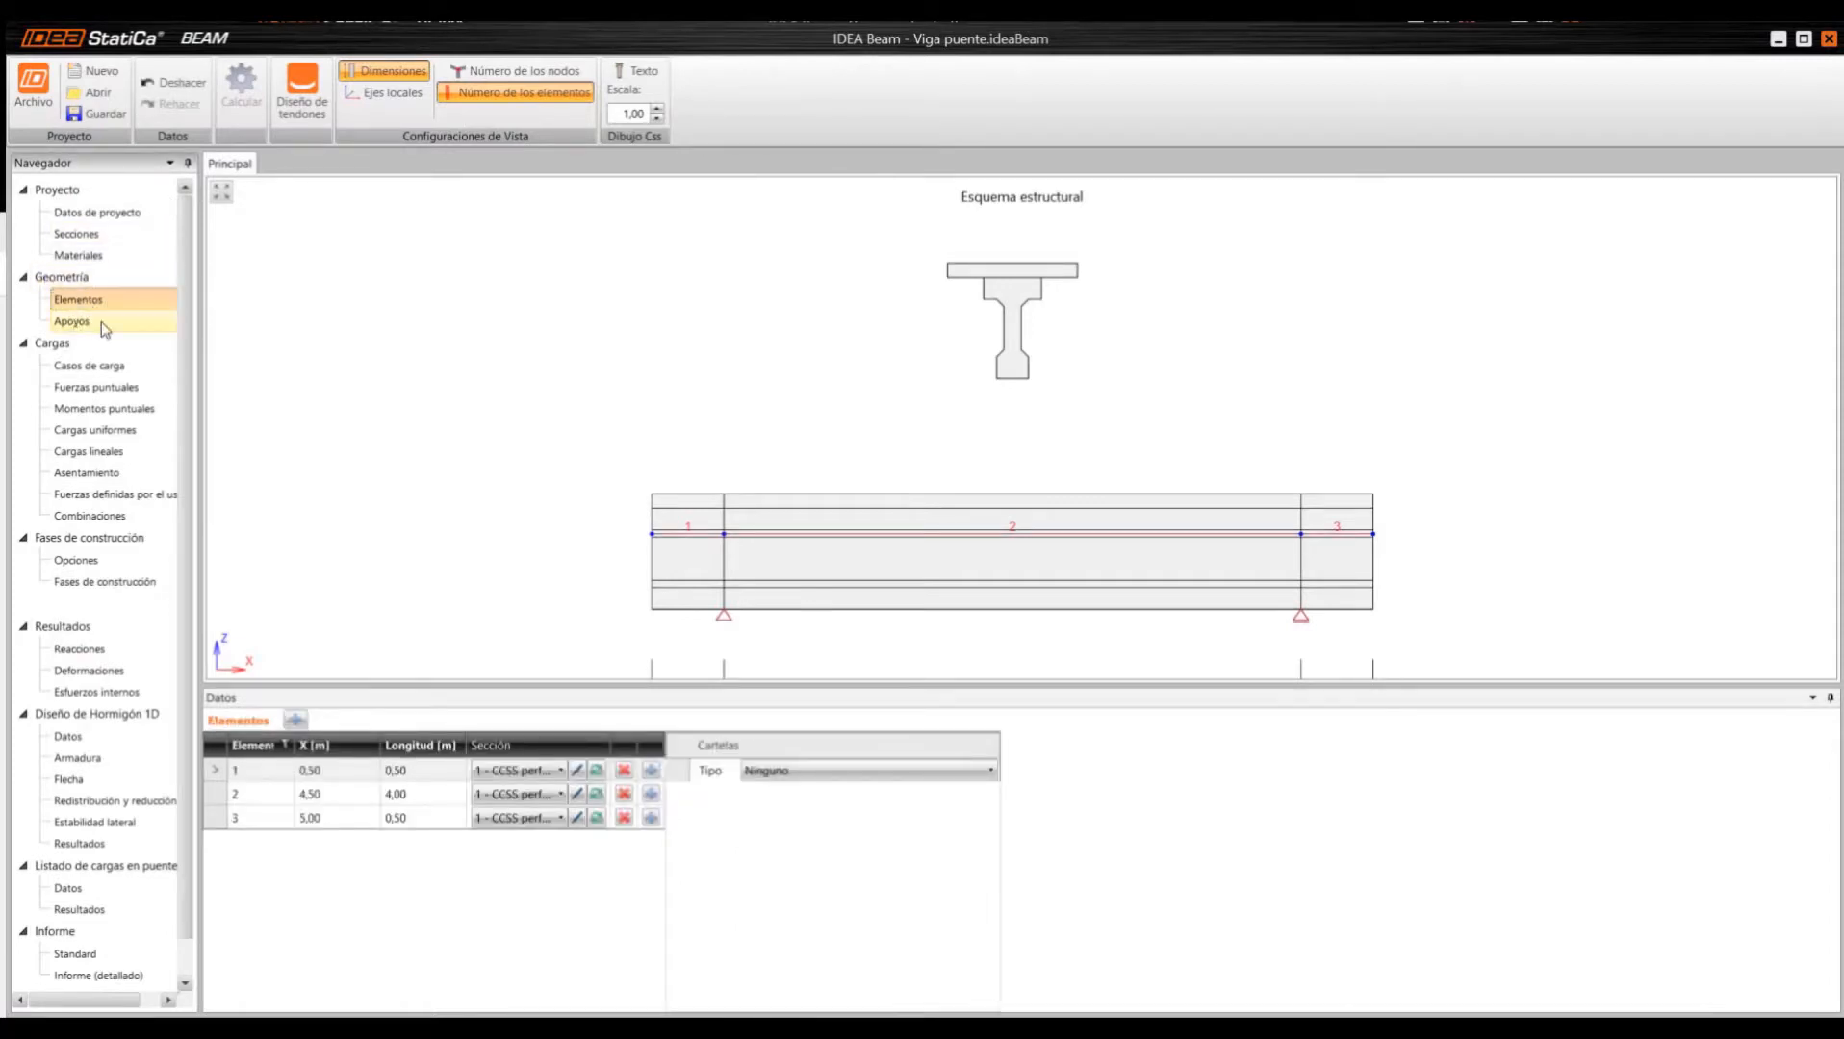
scroll(758, 523, "down", 5)
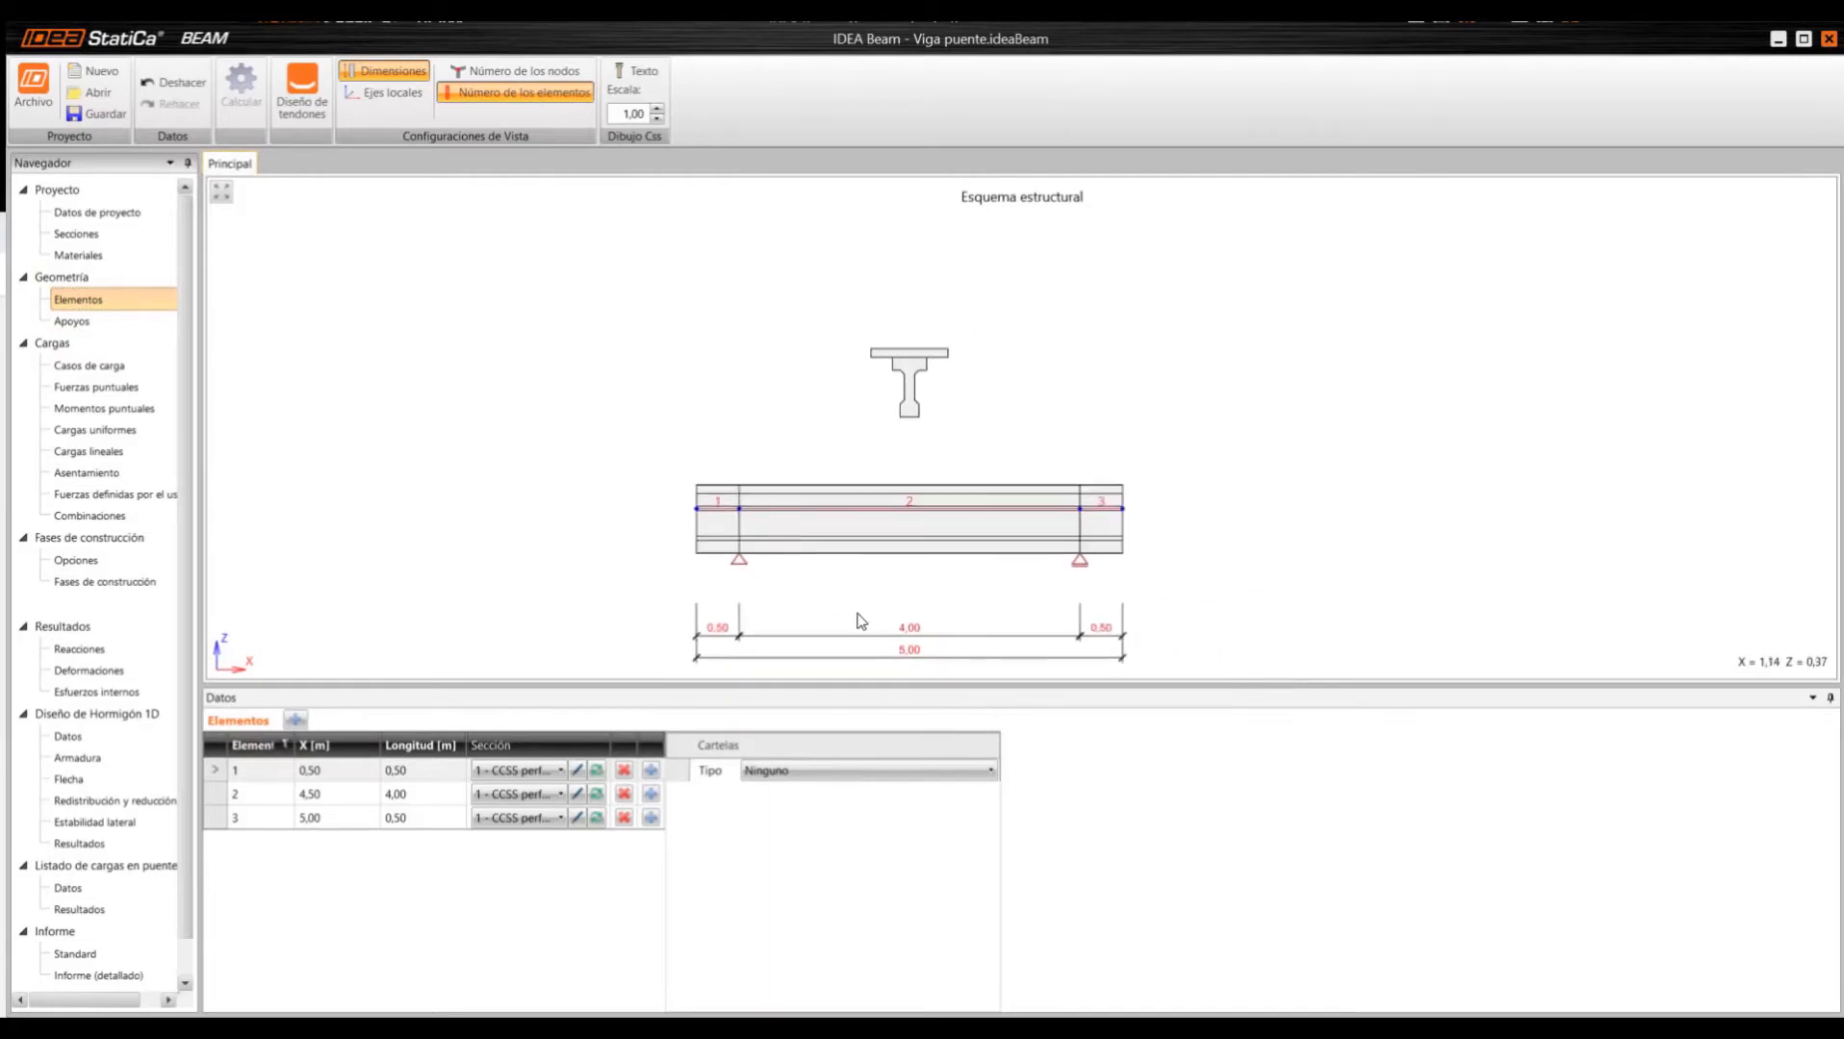
mouse_move(887, 616)
middle_mouse_down()
mouse_move(815, 496)
mouse_move(813, 542)
middle_mouse_up()
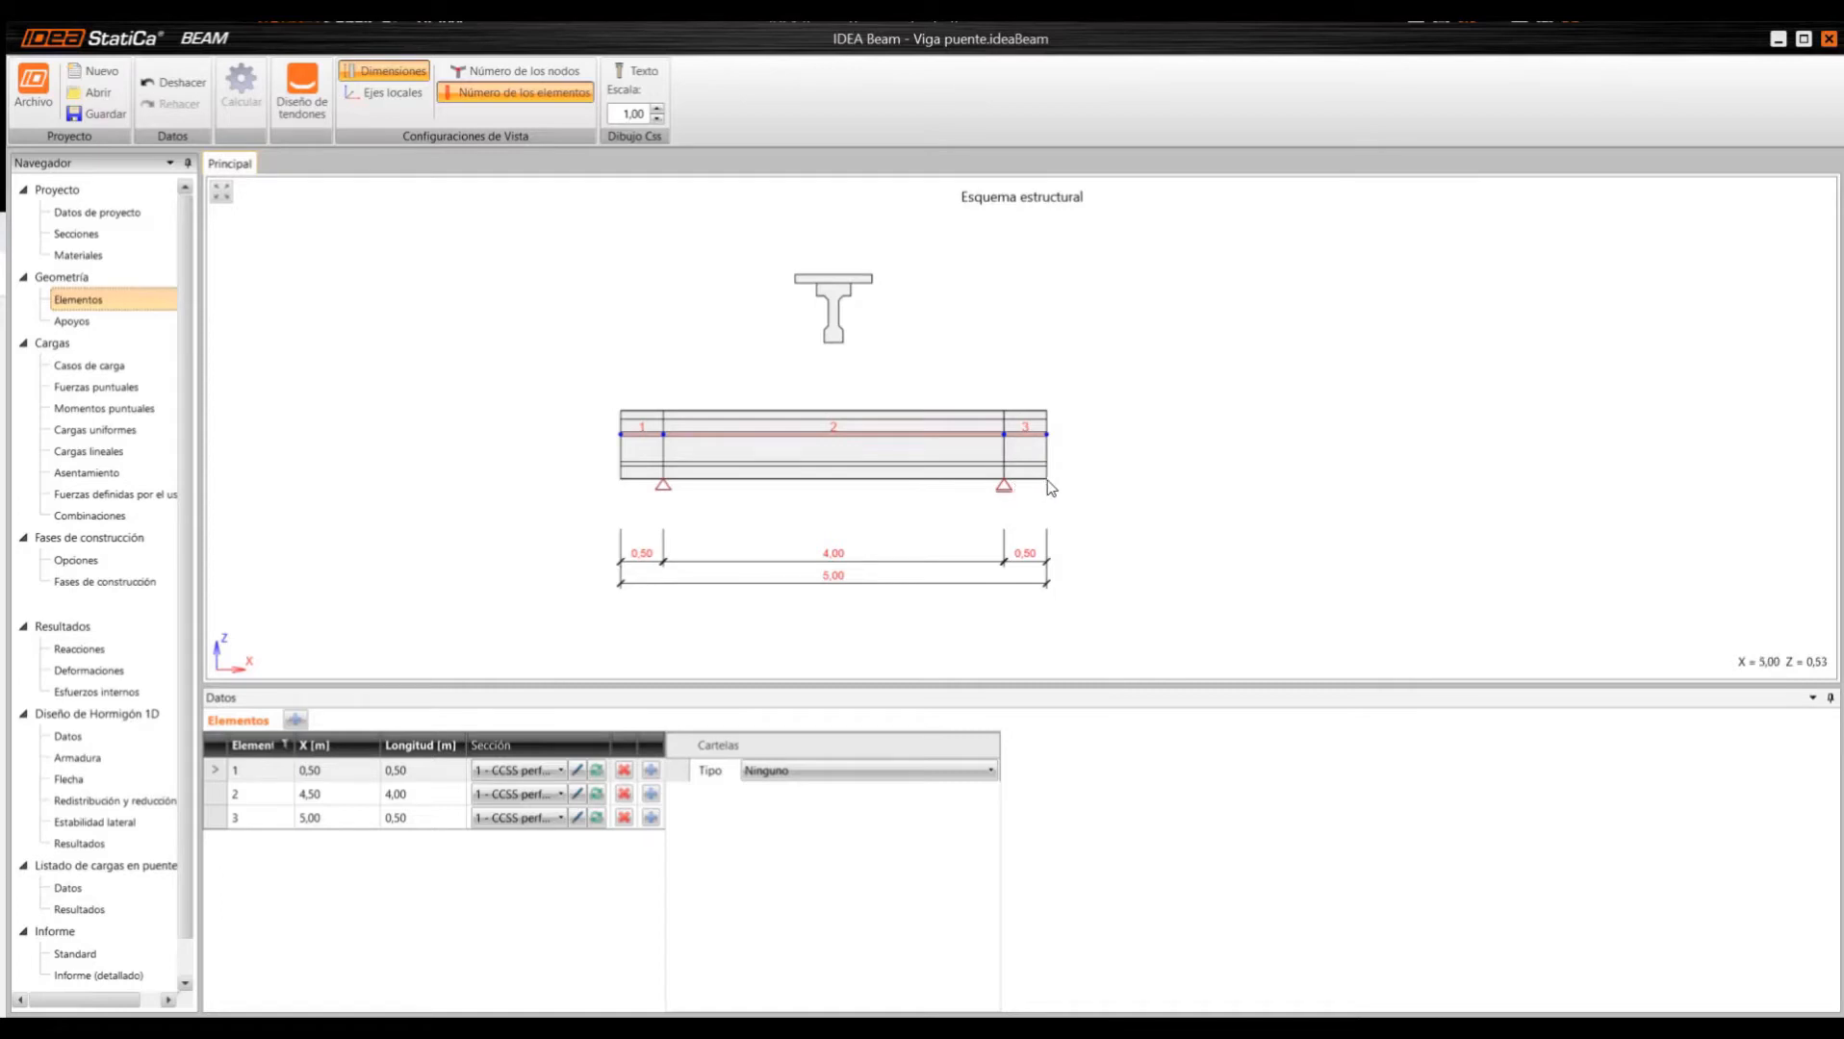
- Open the supports data and display the node numbers on the structural scheme to identify the supported nodes
left_click(102, 322)
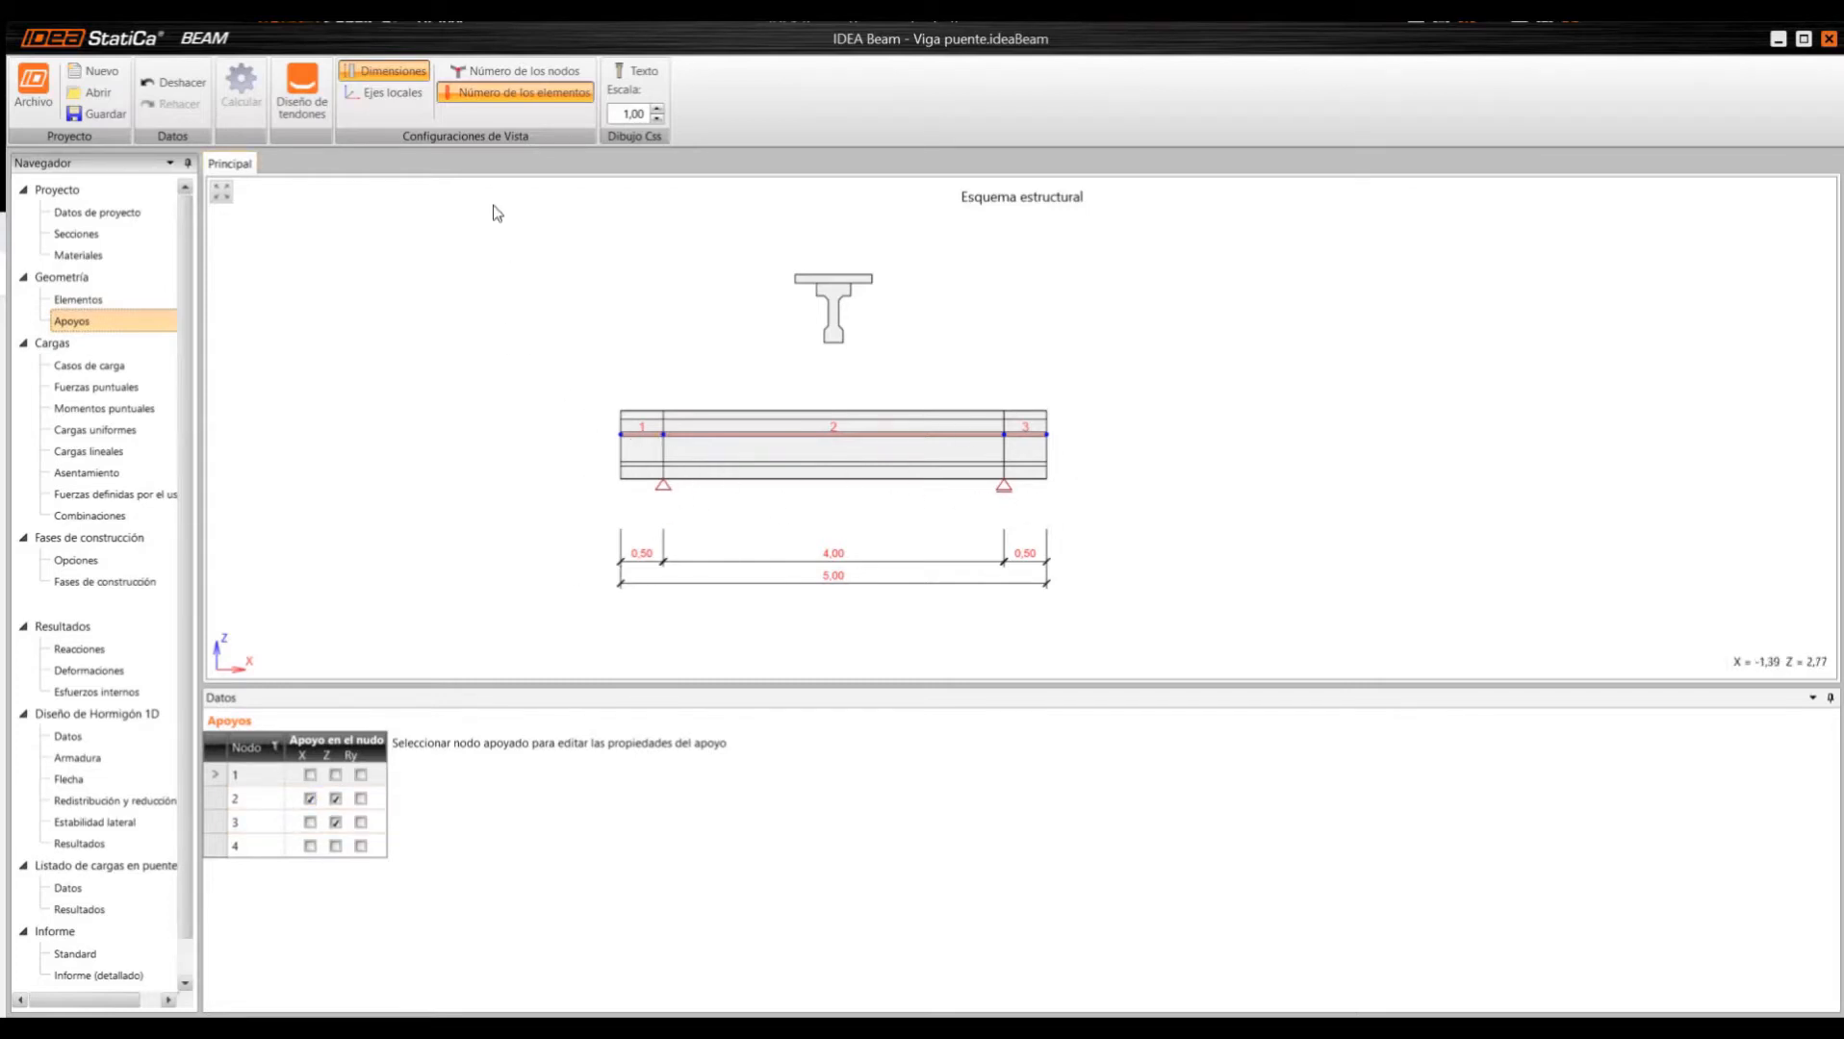
left_click(498, 73)
scroll(590, 454, "up", 2)
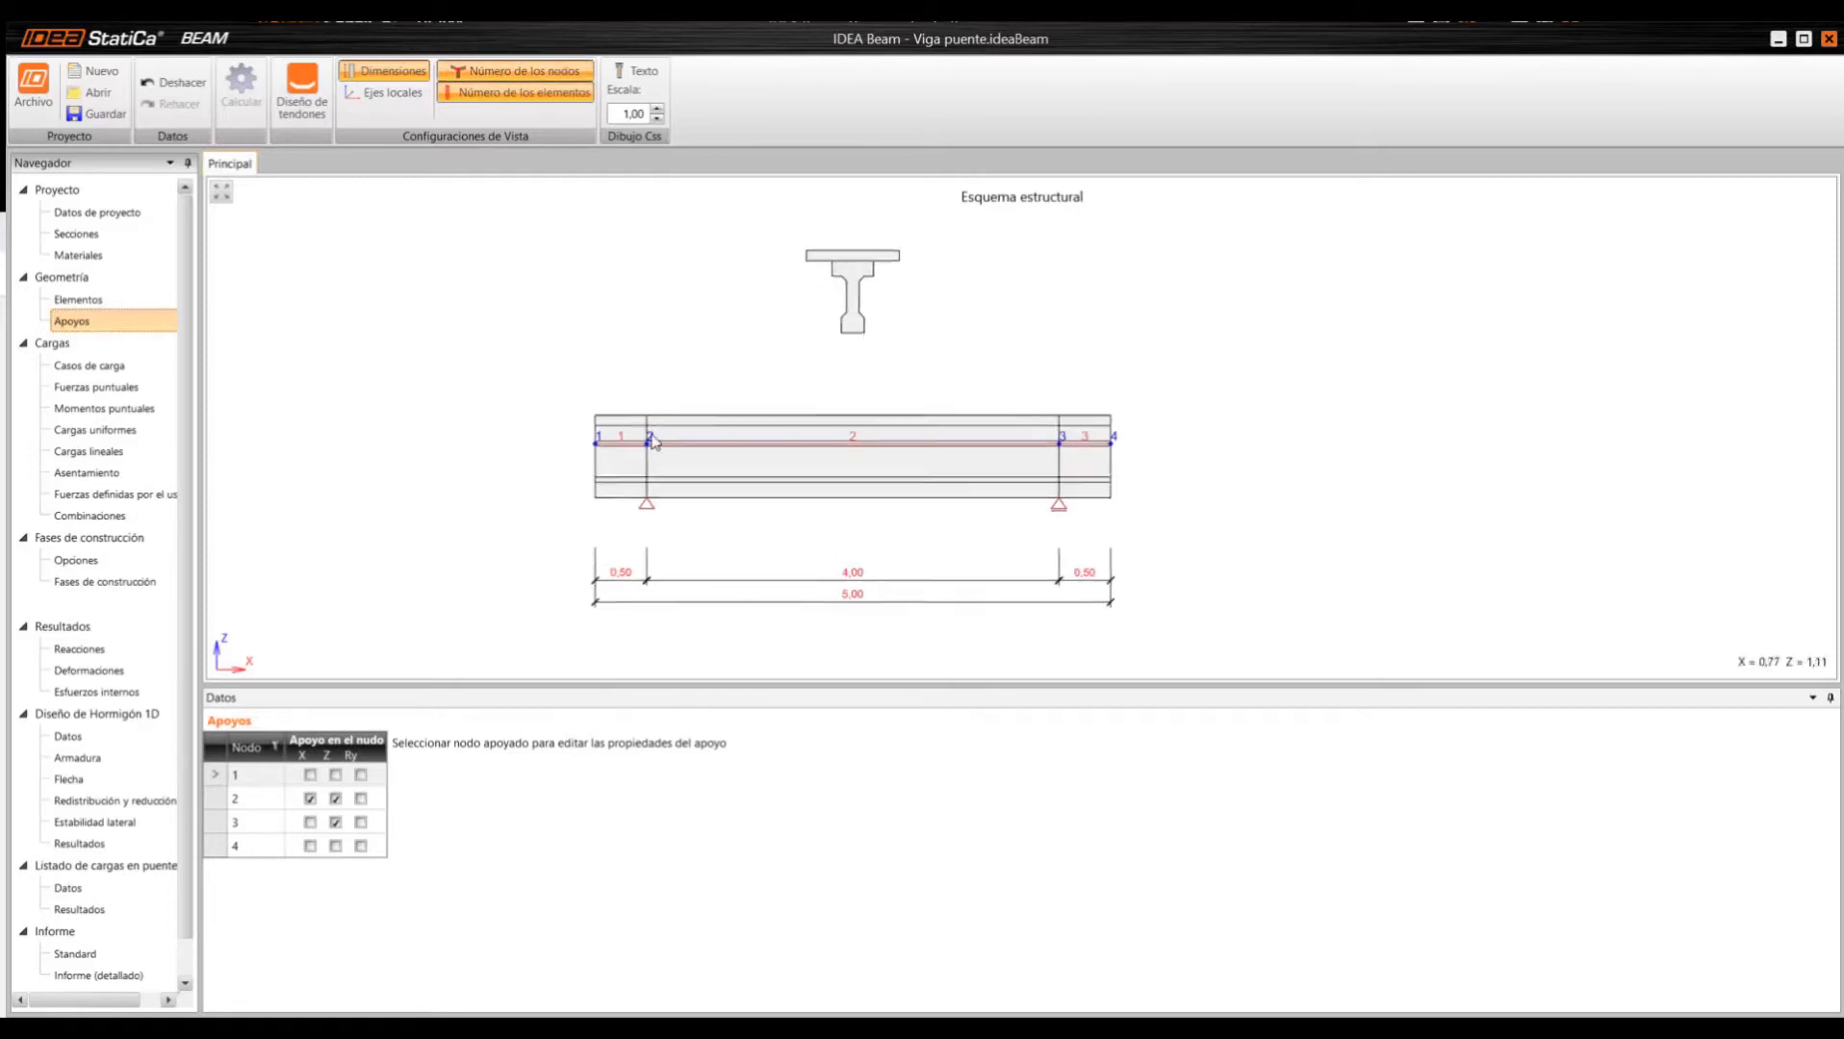
scroll(590, 454, "up", 1)
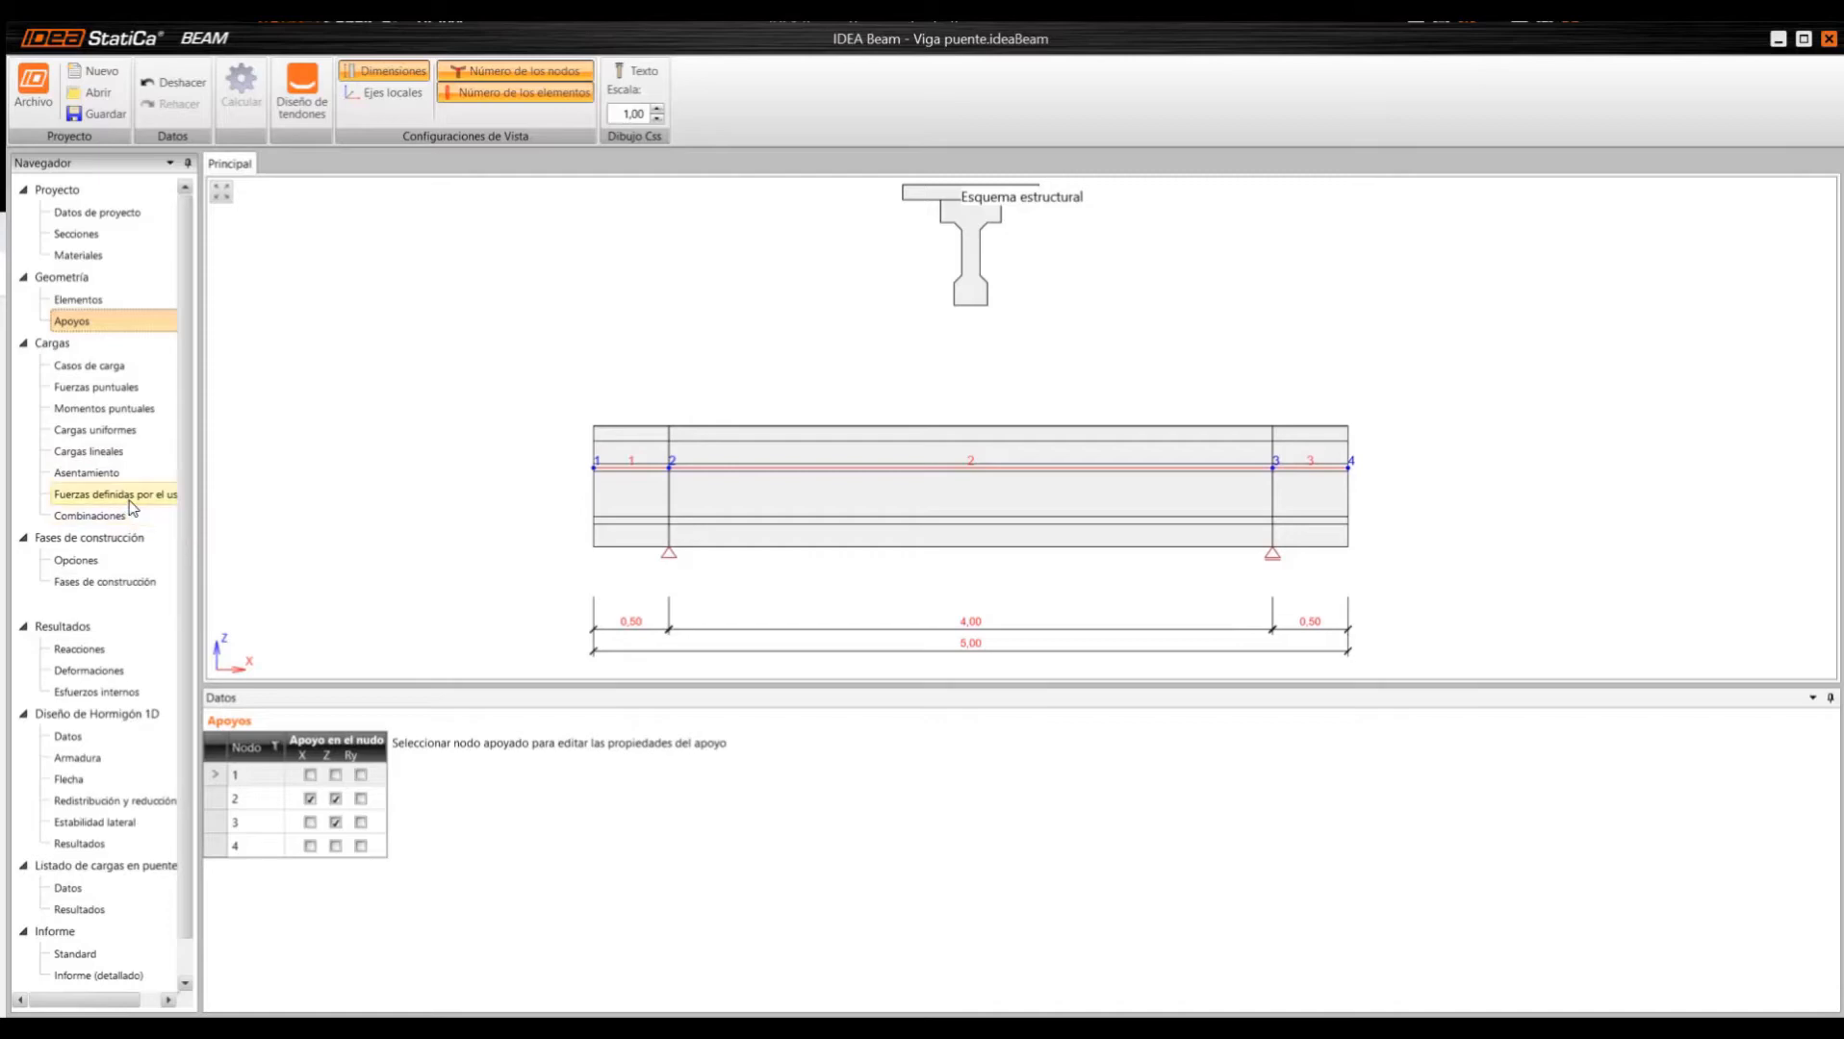
- Open the load cases with an enlarged data area and review the permanent and variable cases with their construction stages
left_click(106, 368)
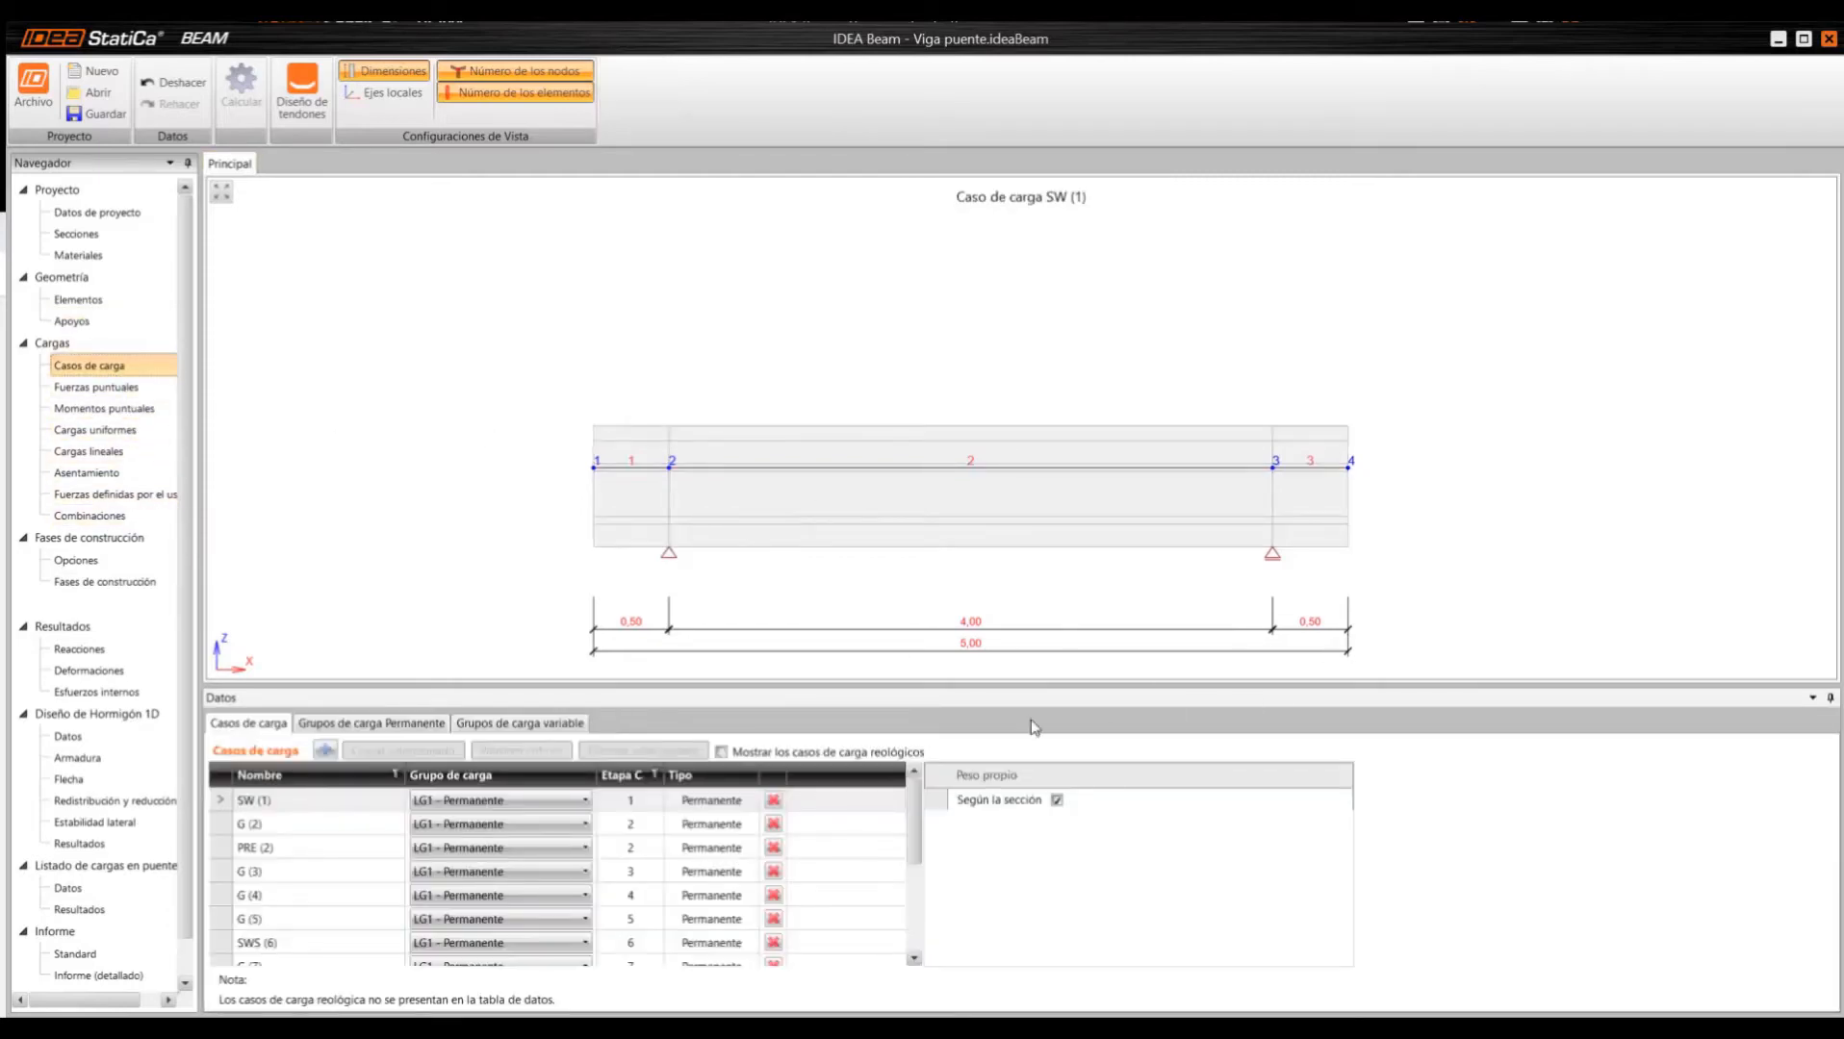
left_click_drag(870, 686, 866, 591)
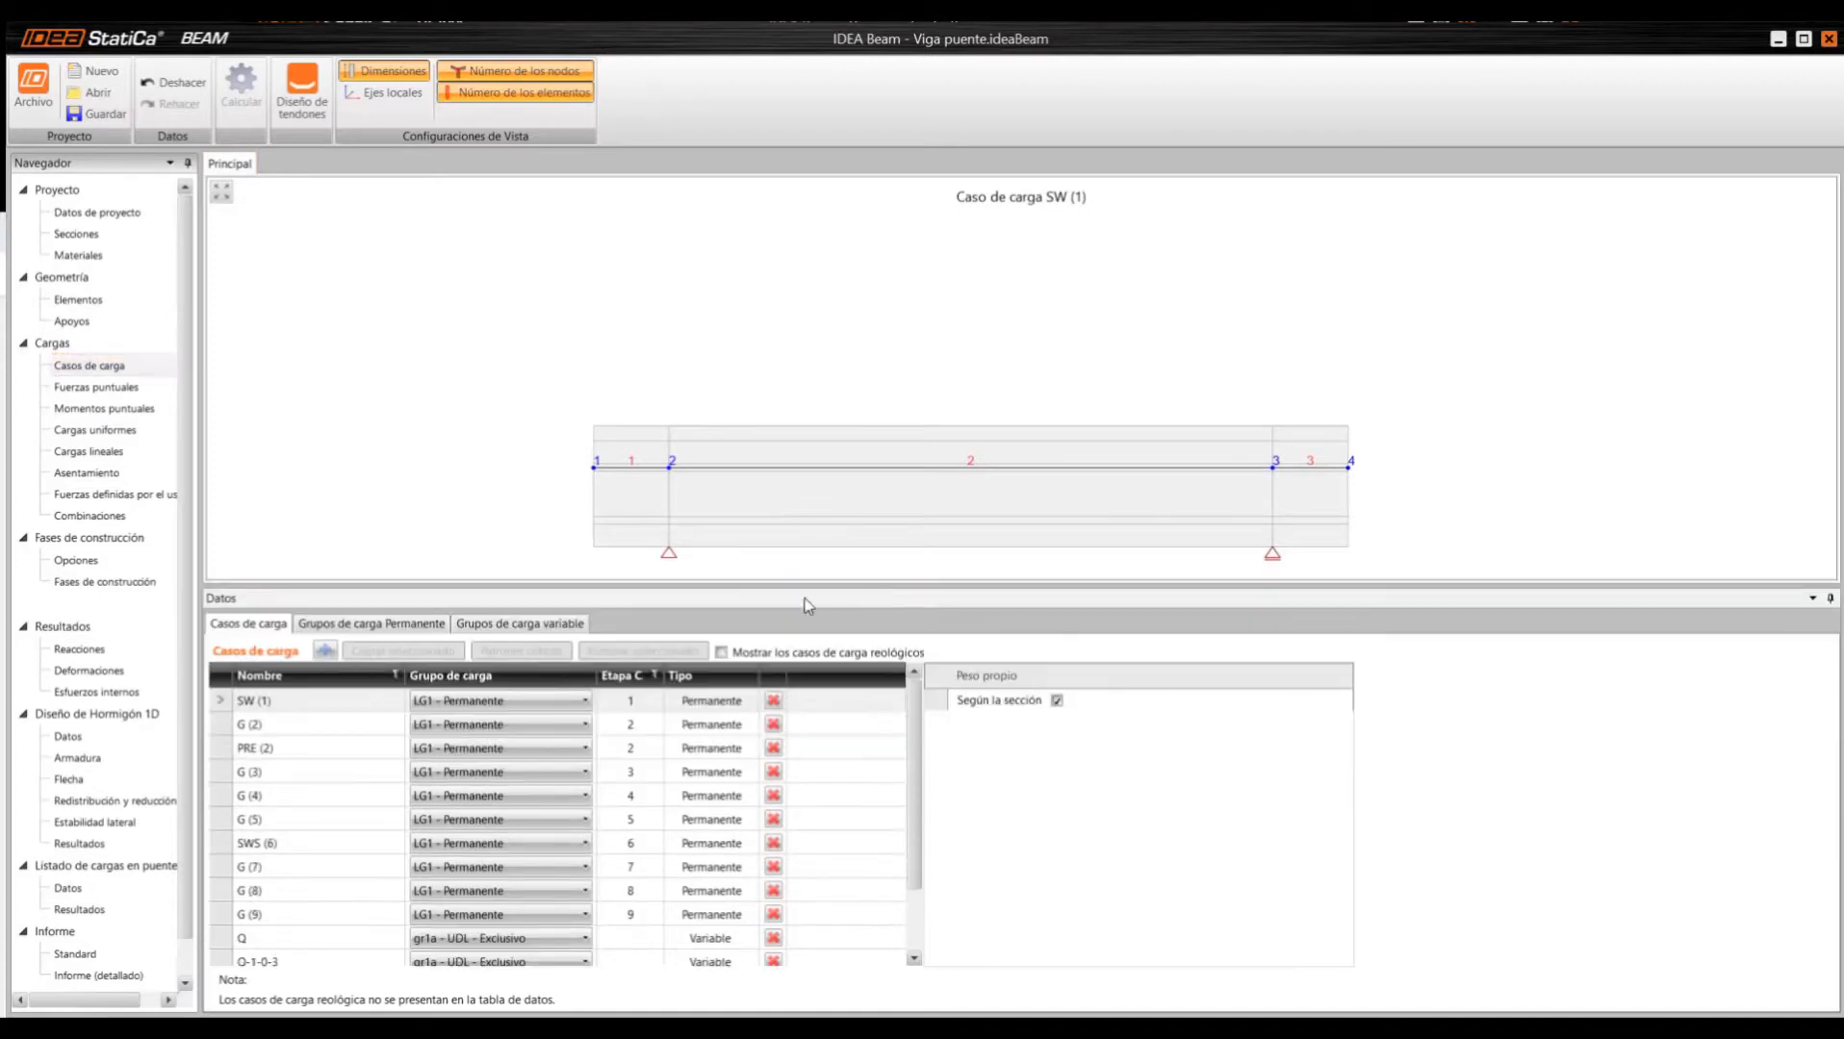
scroll(368, 738, "down", 1)
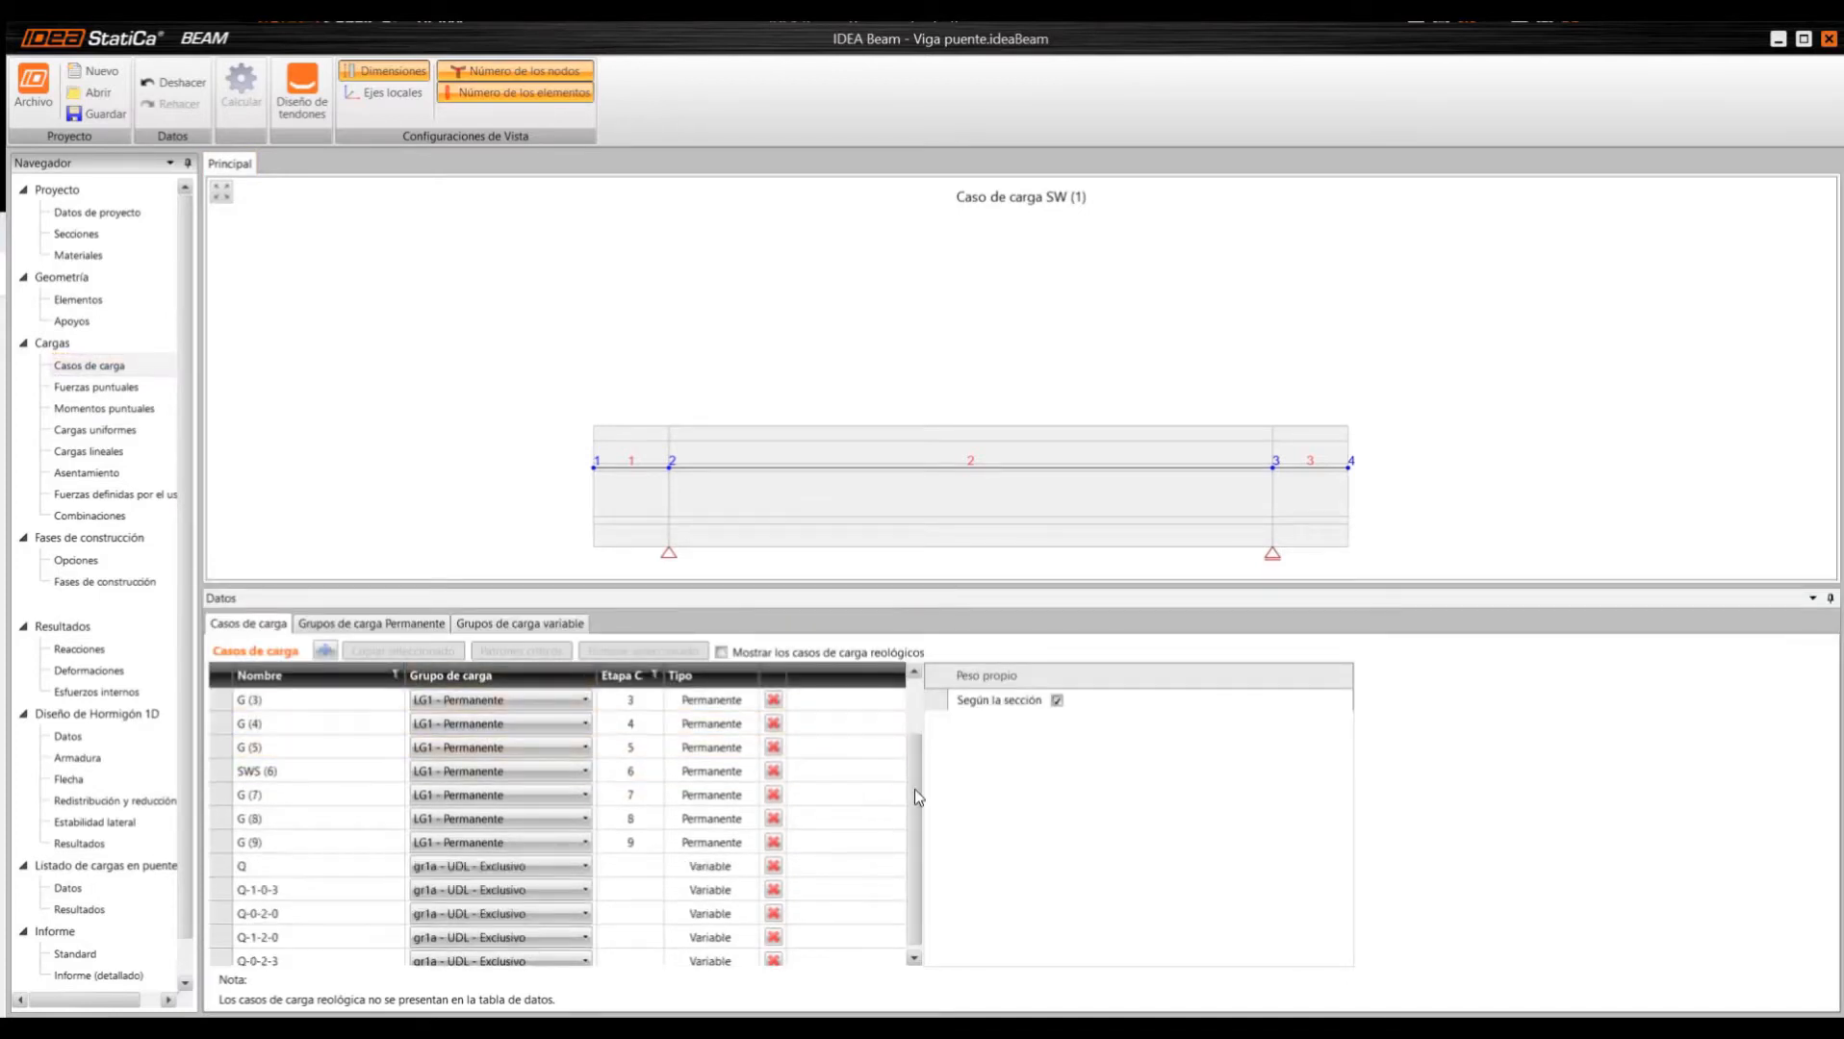
left_click_drag(916, 789, 909, 702)
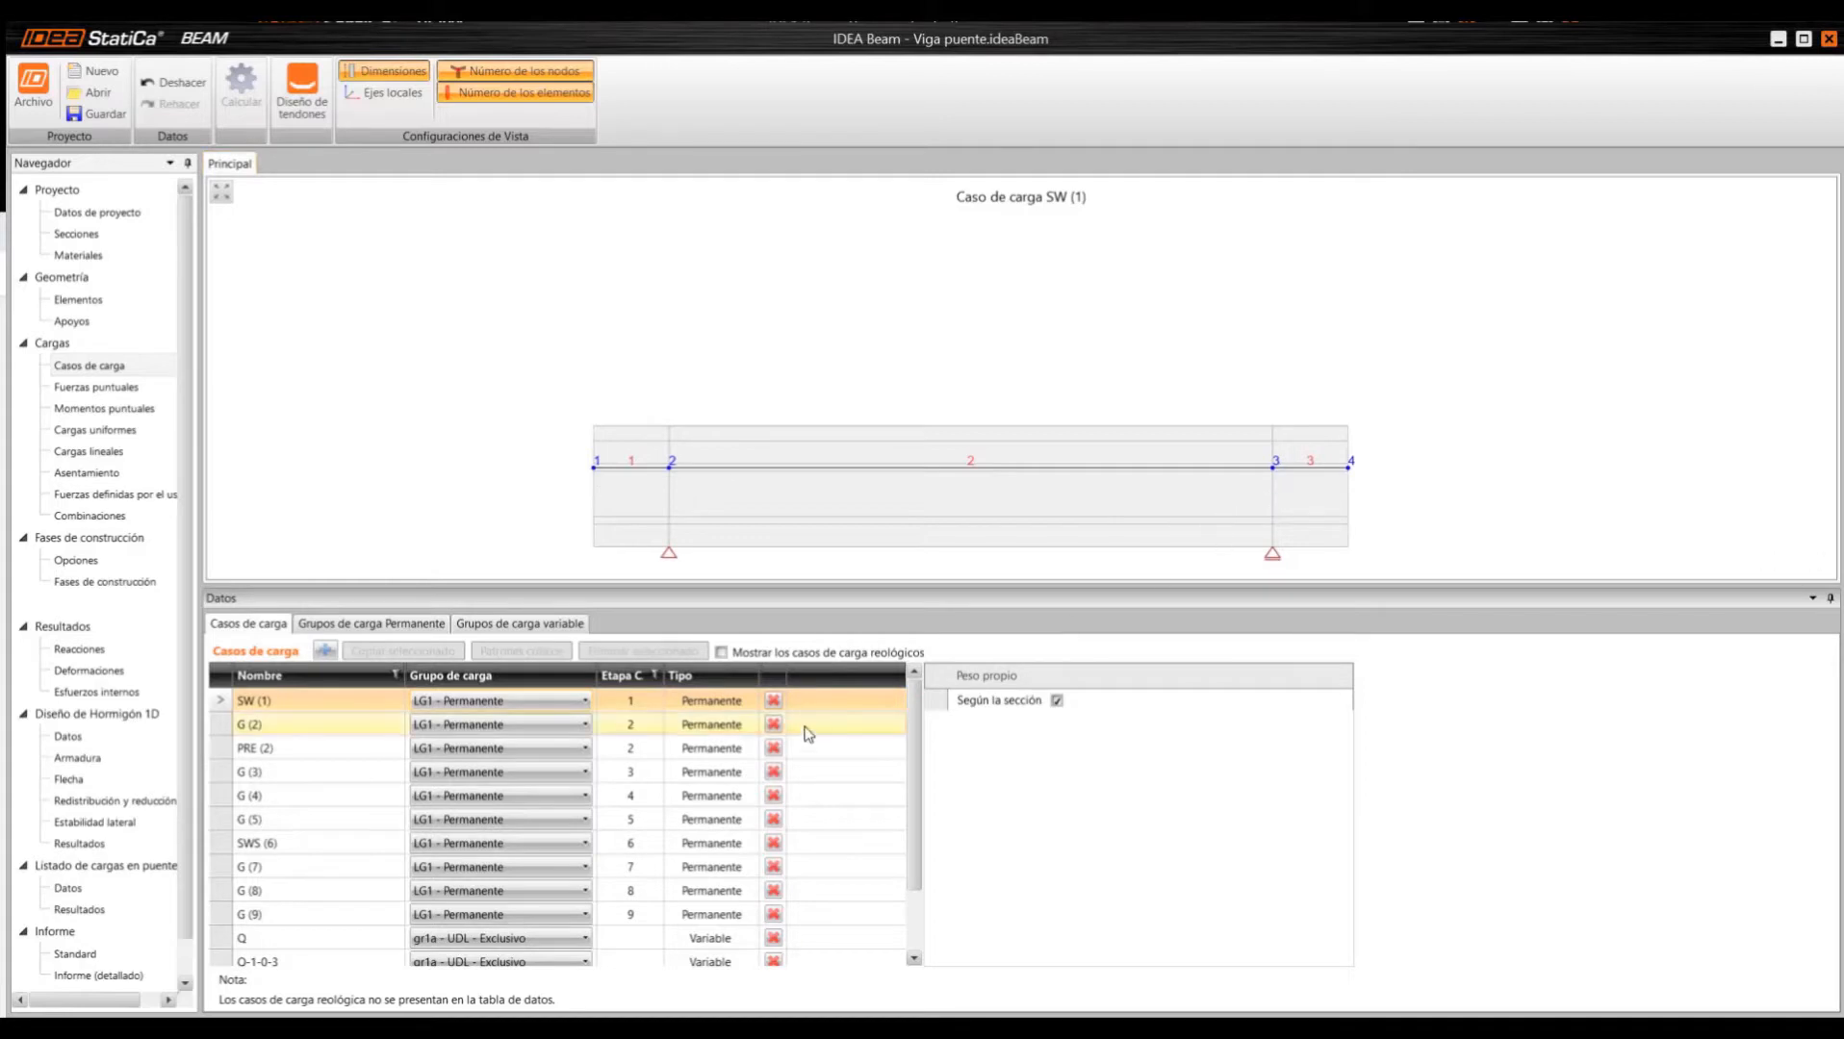
scroll(917, 741, "down", 1)
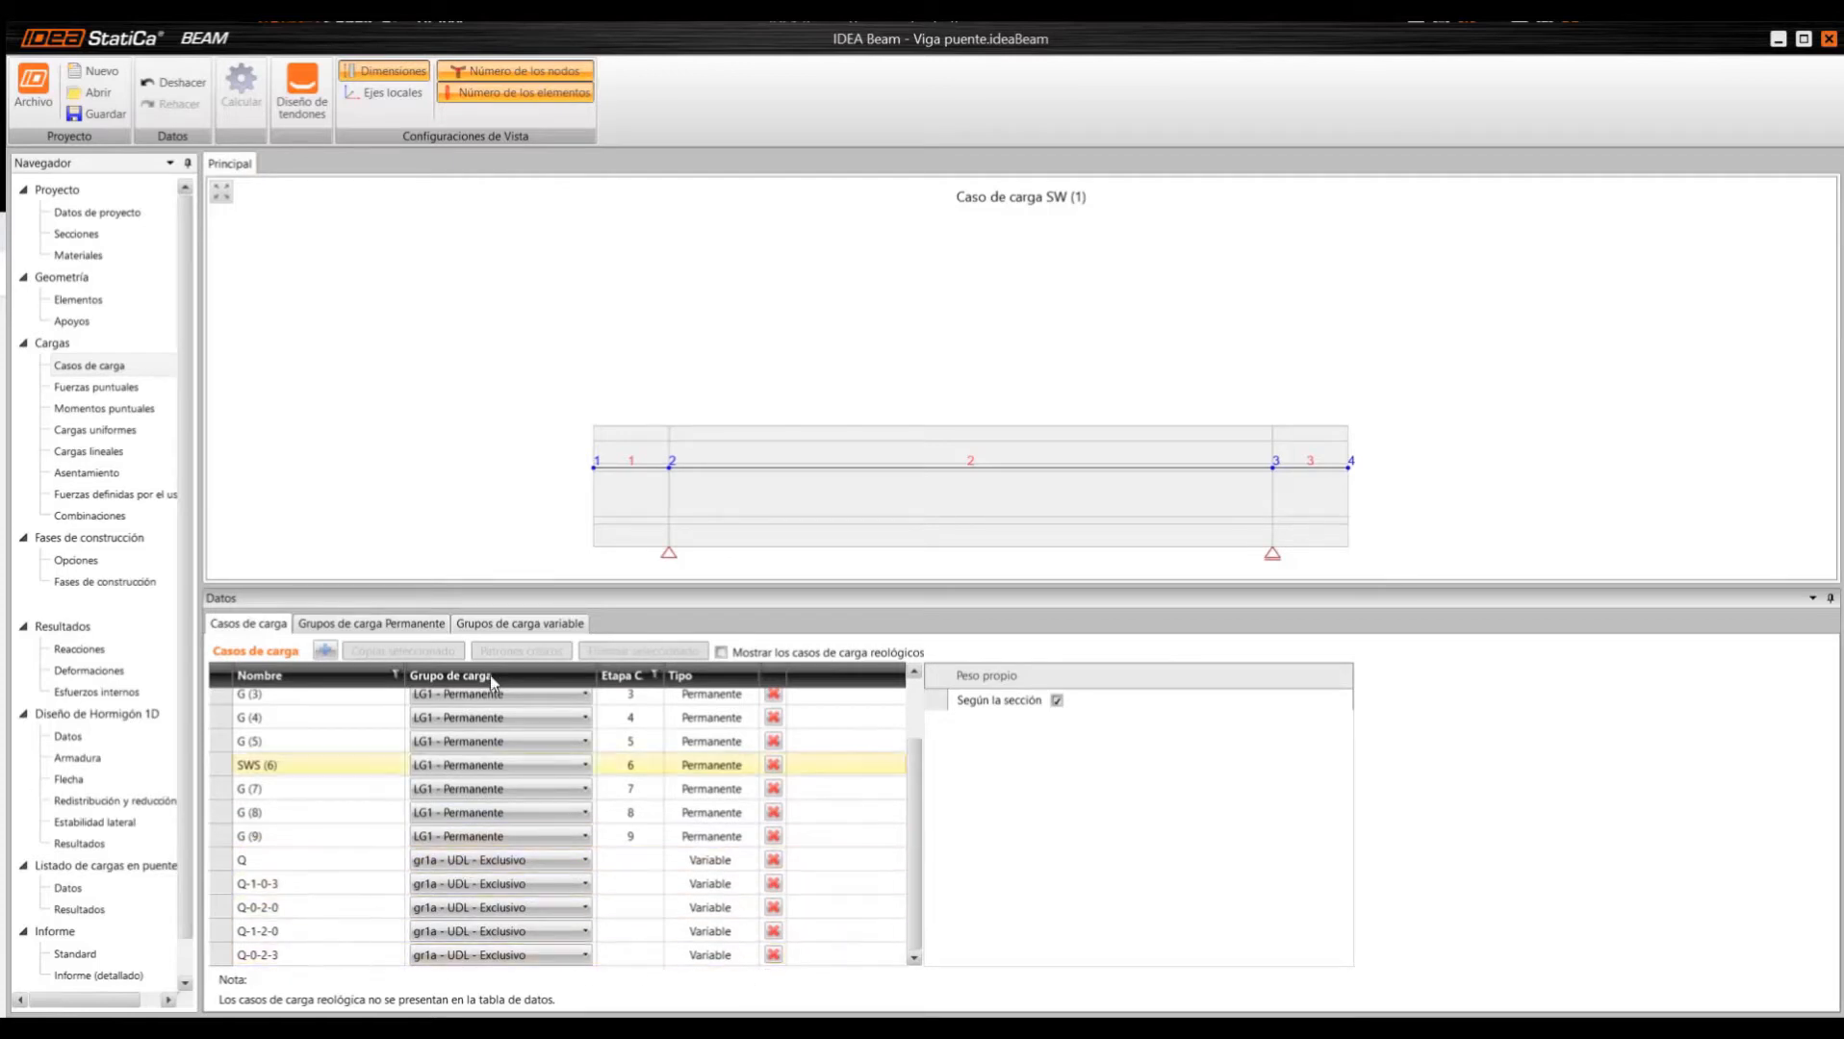
- Review the safety and combination factors of the permanent load group and the variable bridge load groups
left_click(370, 625)
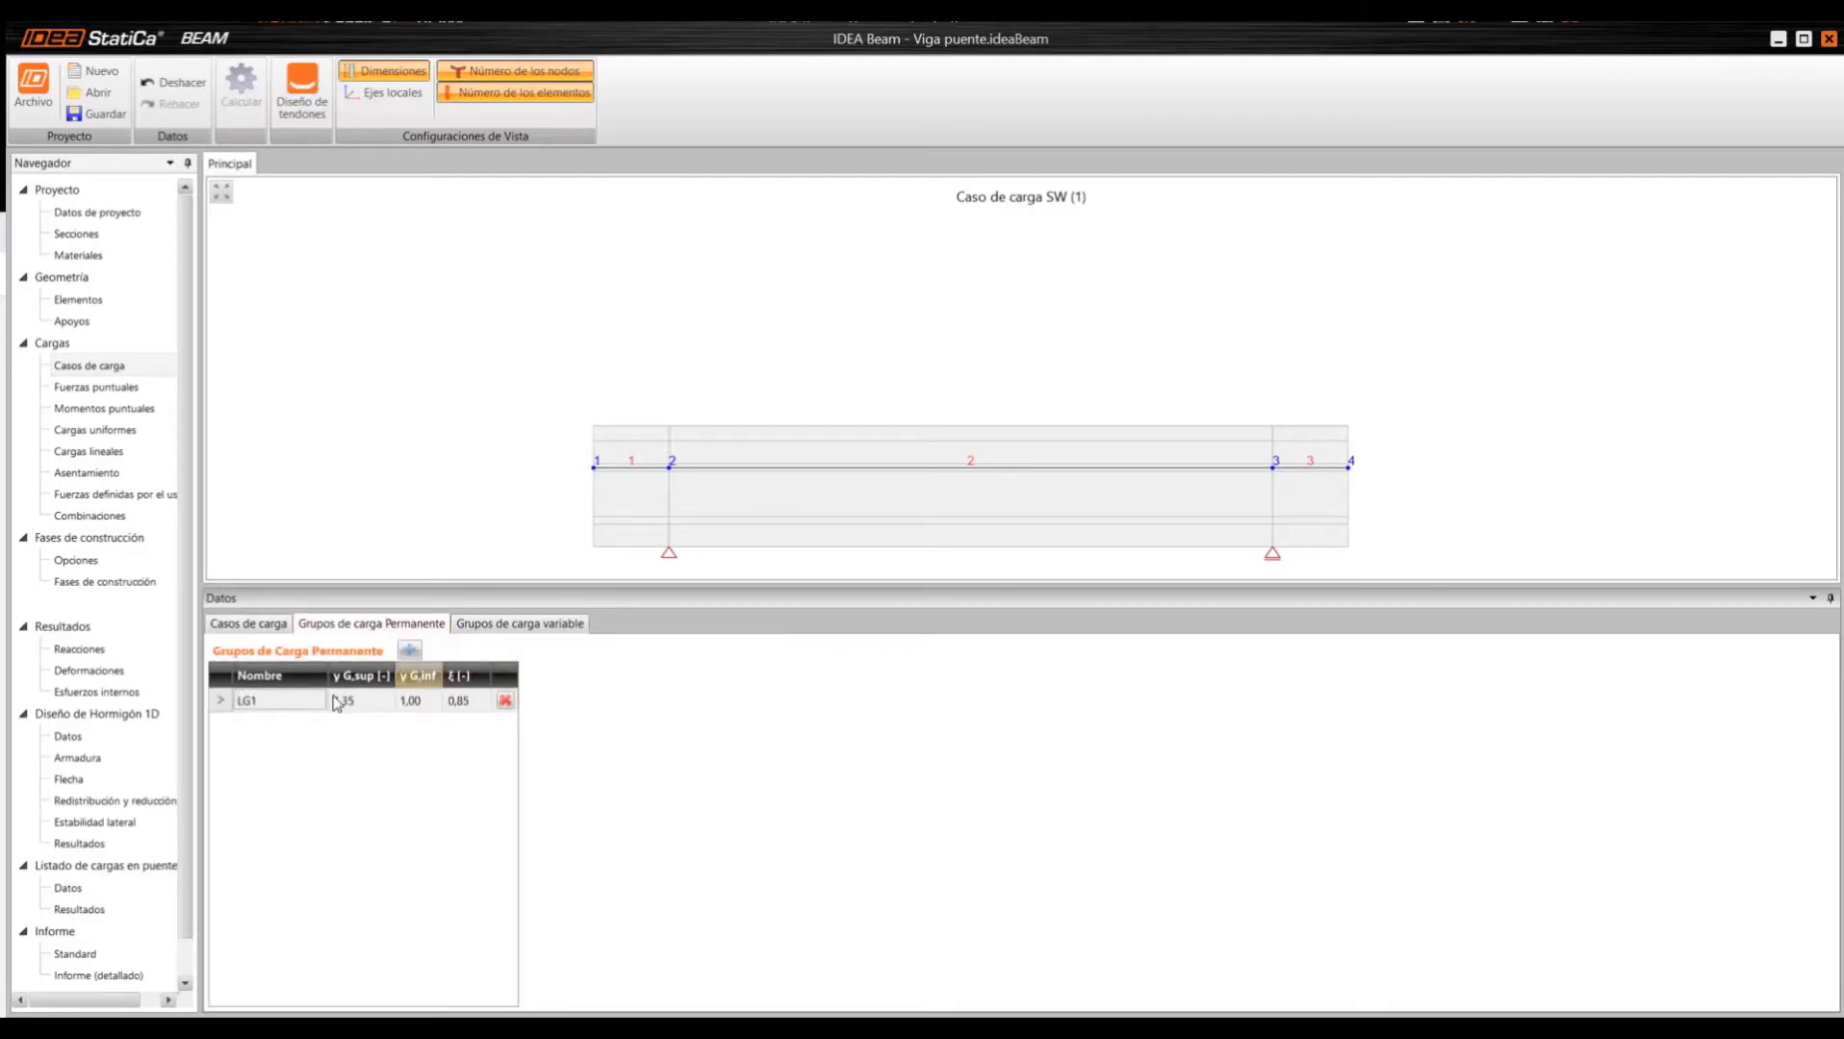
left_click(511, 623)
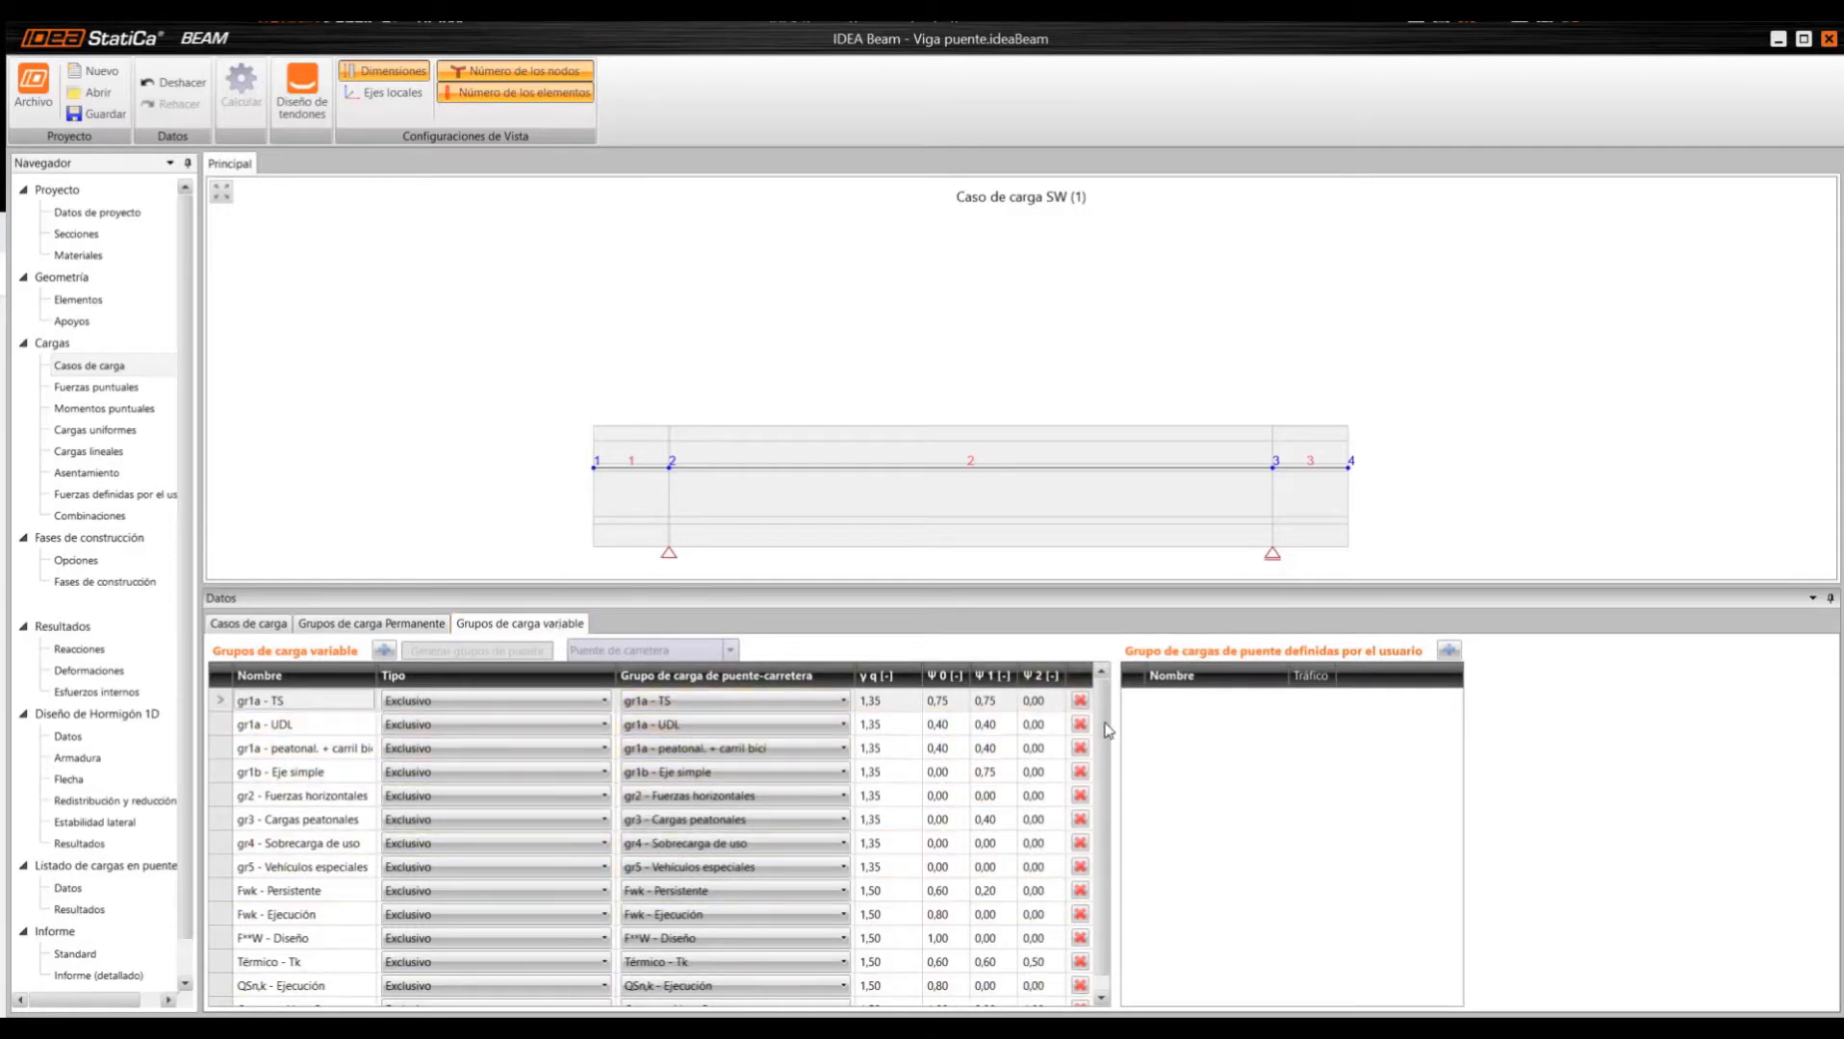
scroll(1107, 730, "down", 1)
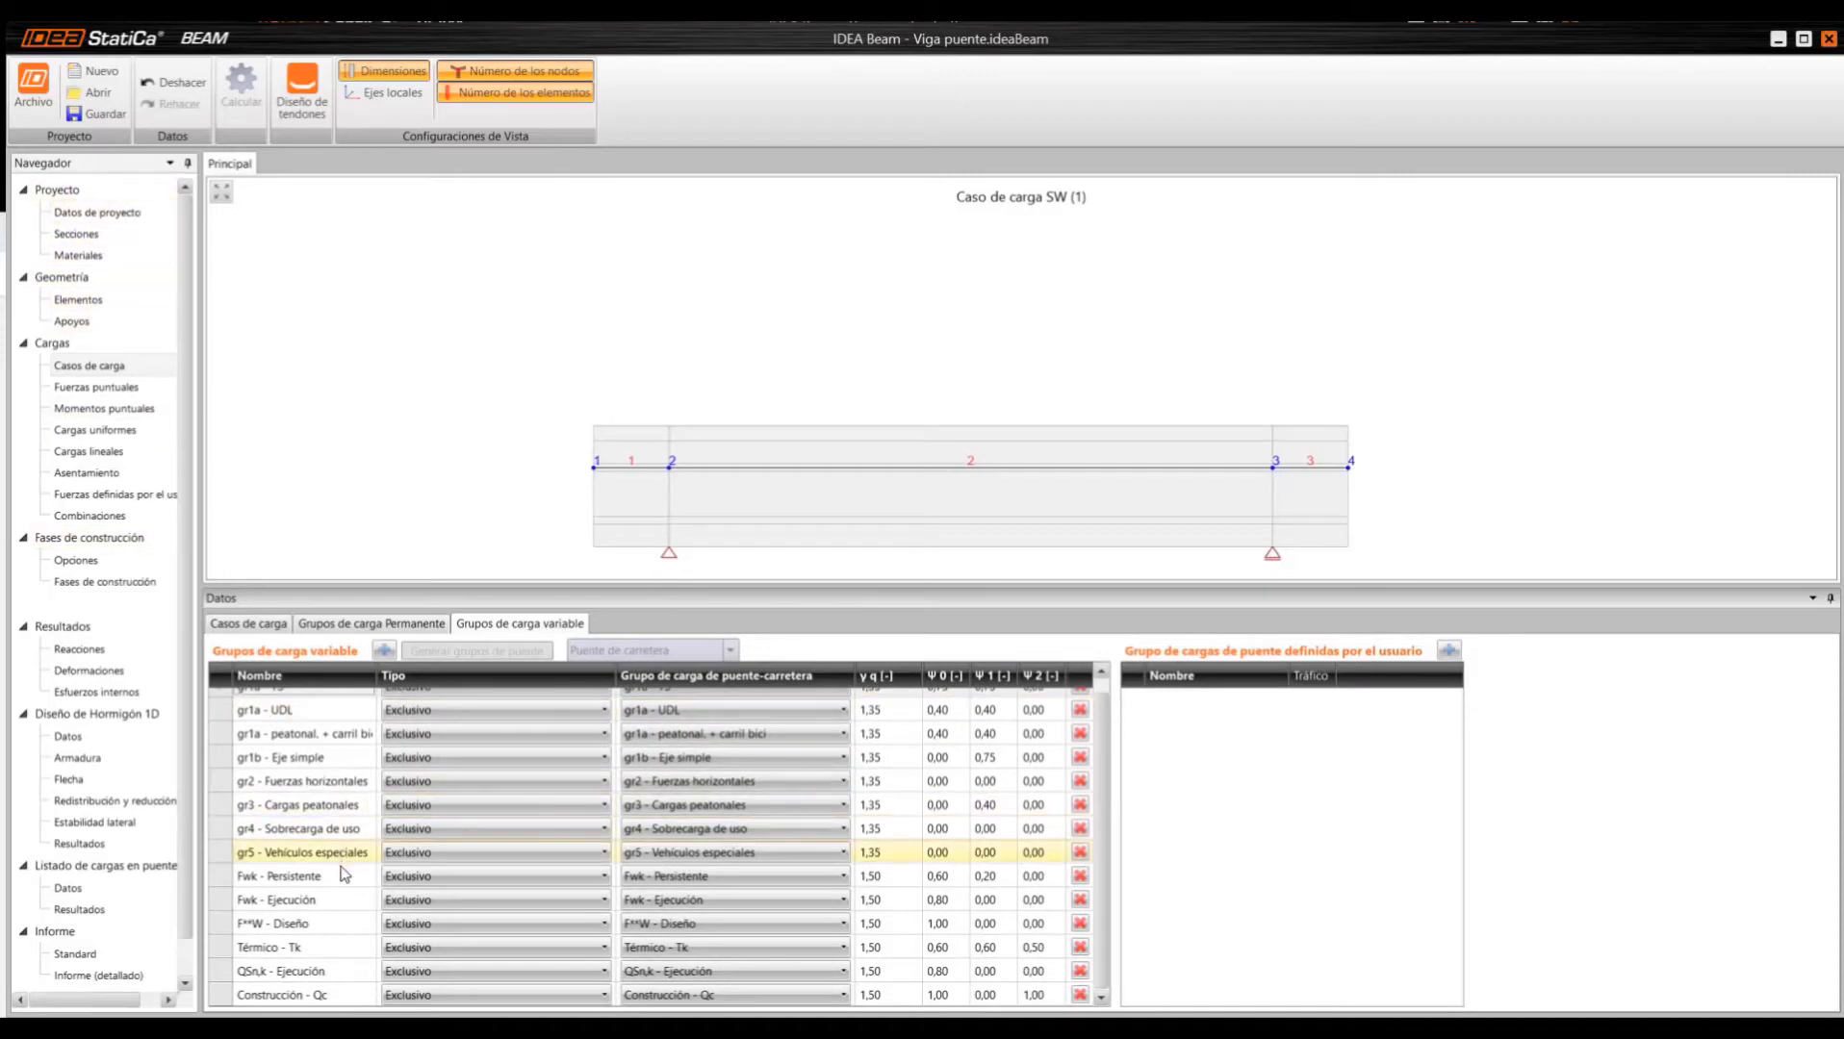
scroll(344, 874, "up", 1)
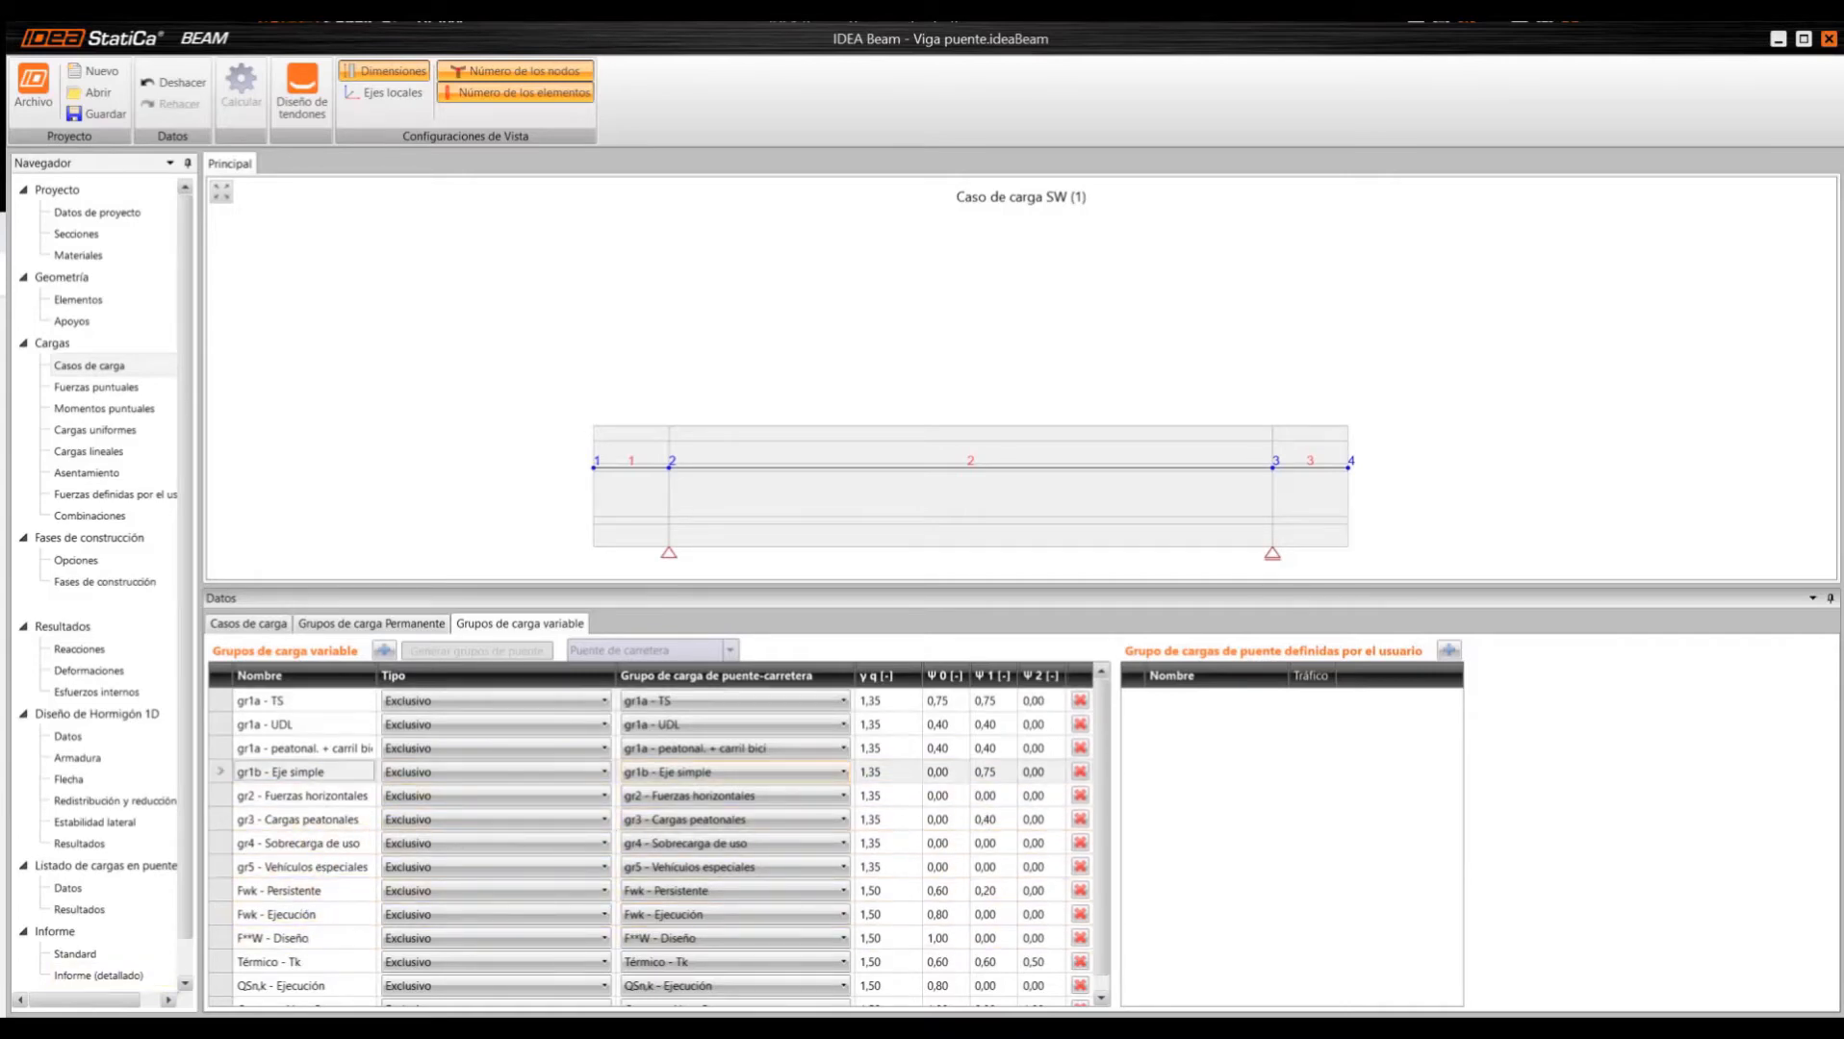
- Return to the load case list and inspect the load patterns of Q, Q-1-0-3, Q-0-2-0, Q-1-2-0 and Q-0-2-3
left_click(250, 624)
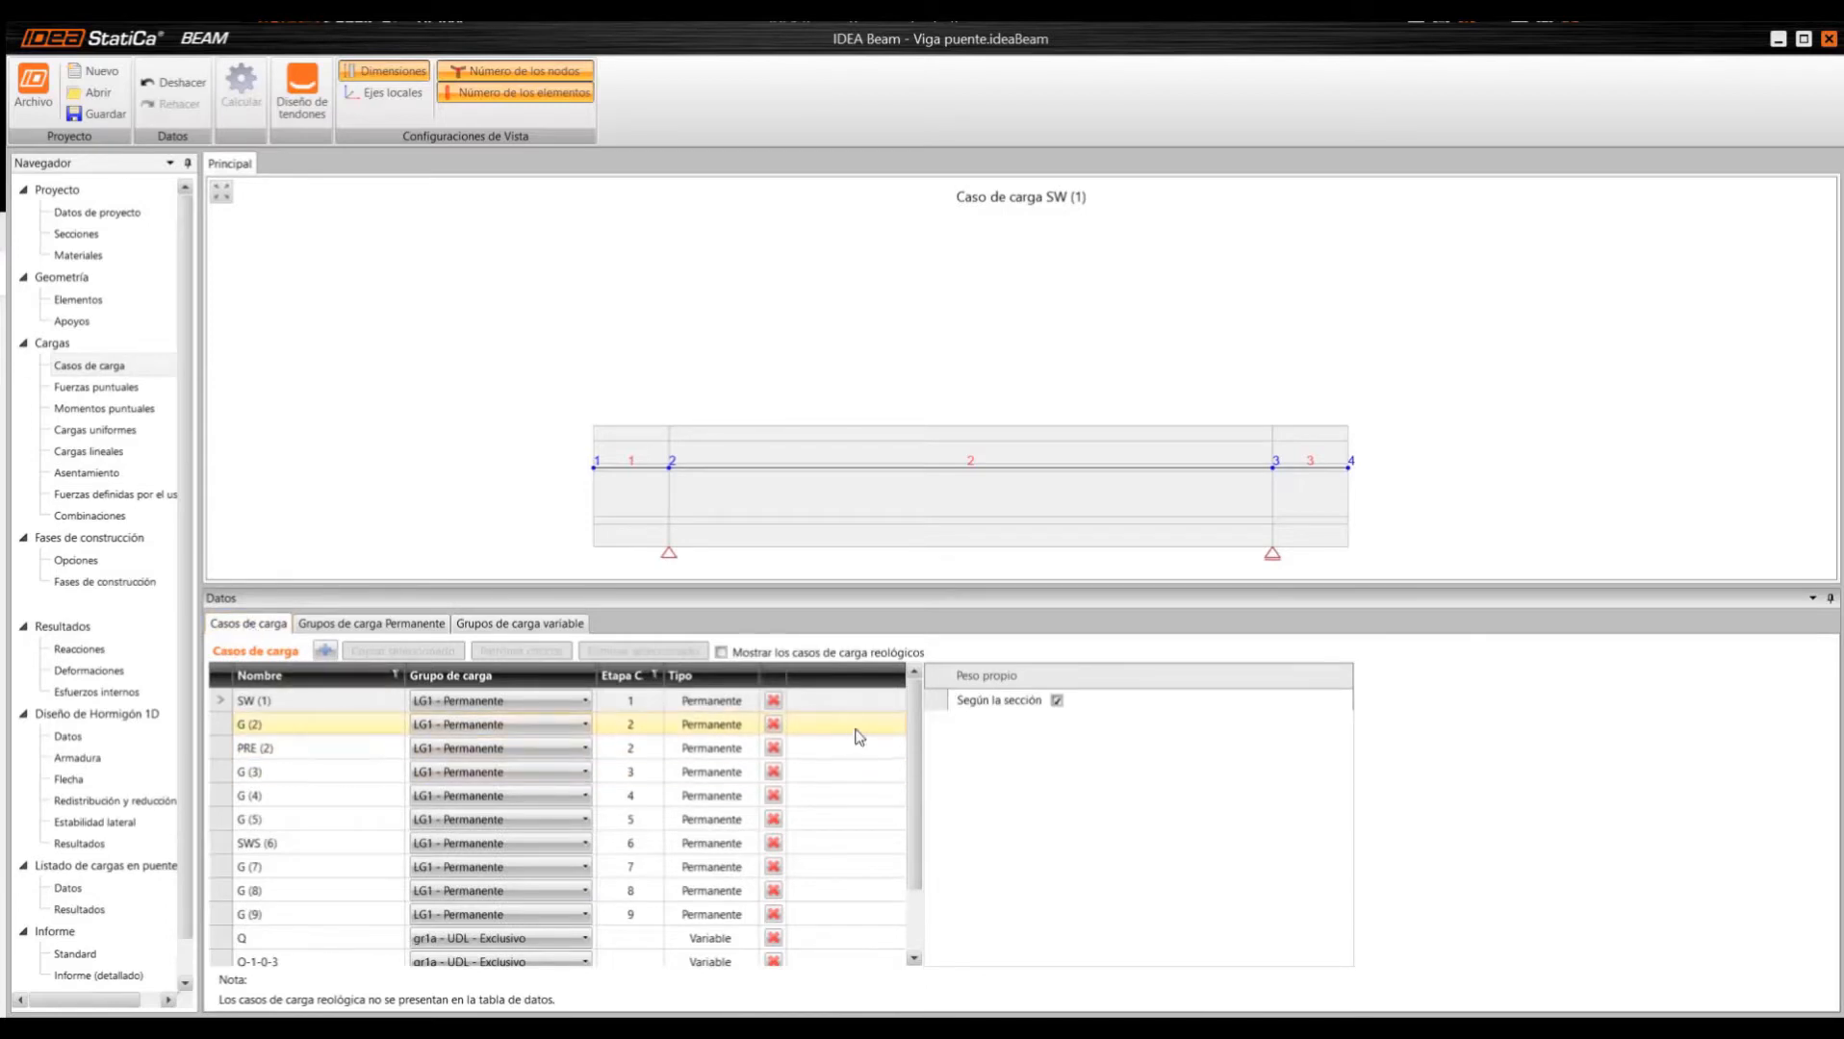
scroll(918, 722, "down", 1)
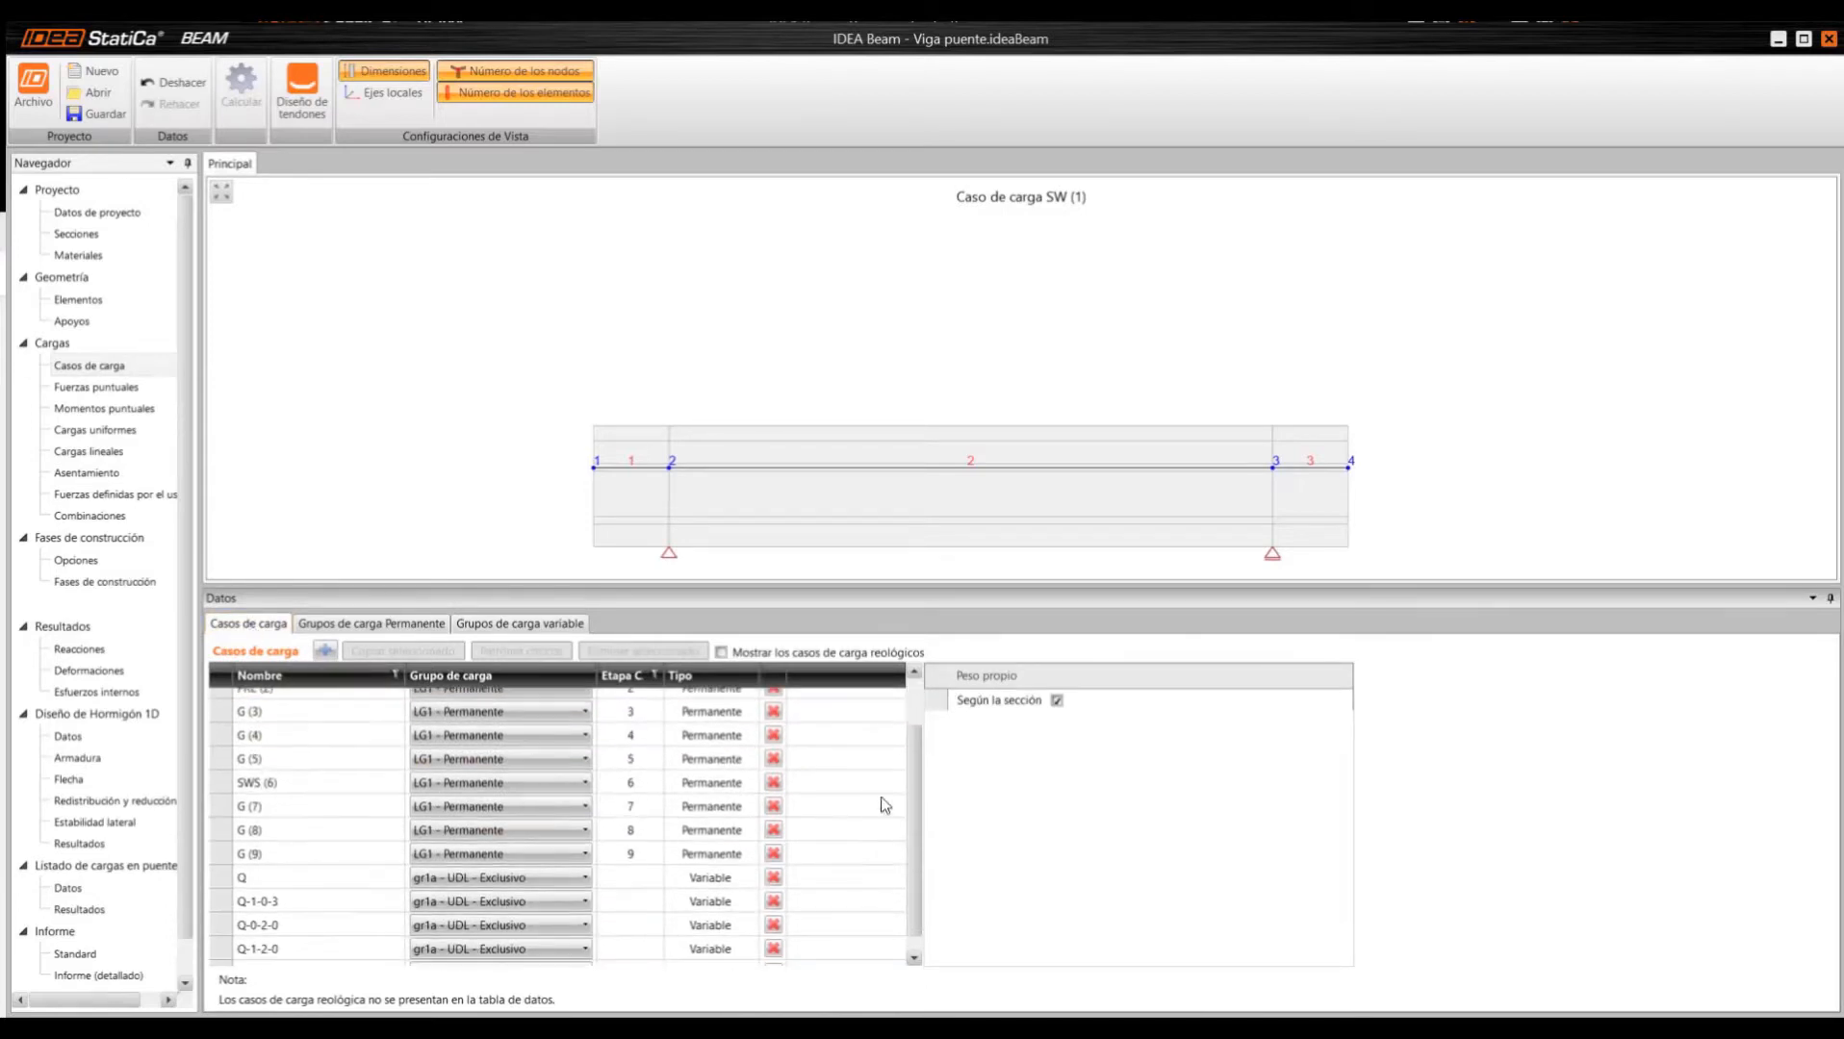
double_click(279, 877)
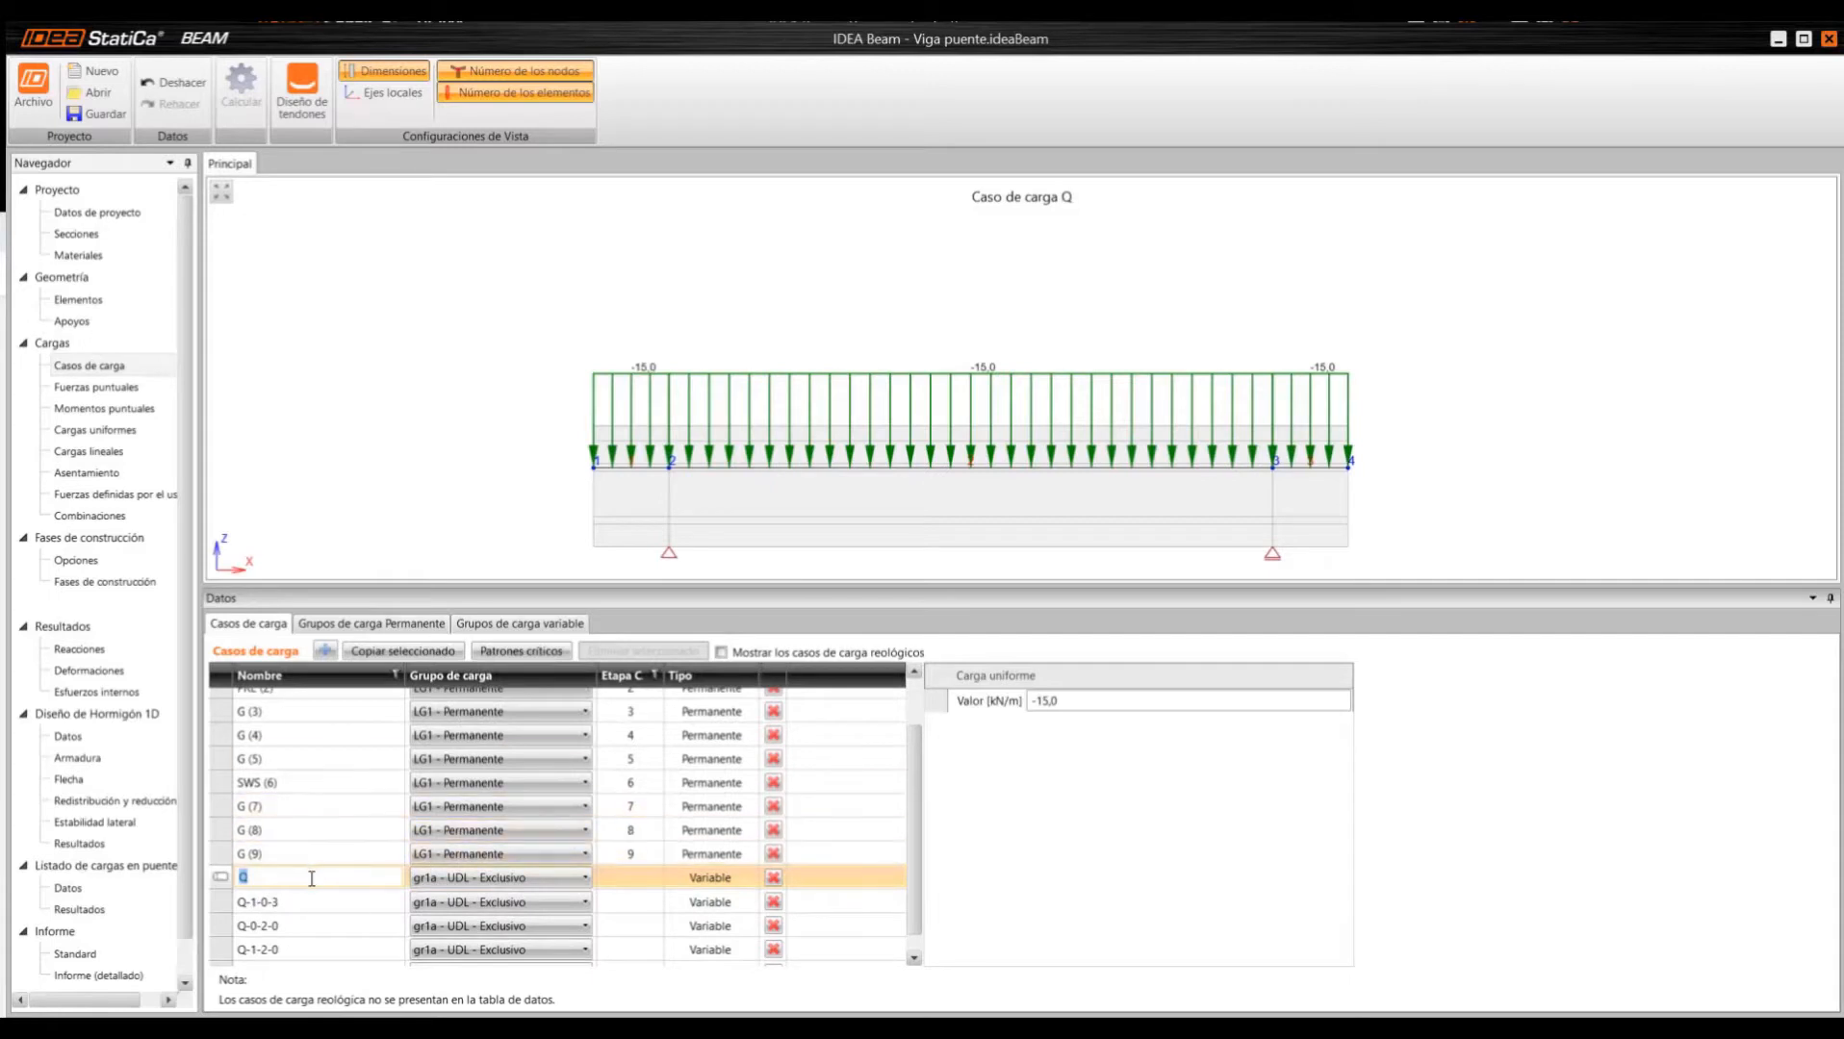
scroll(318, 871, "down", 1)
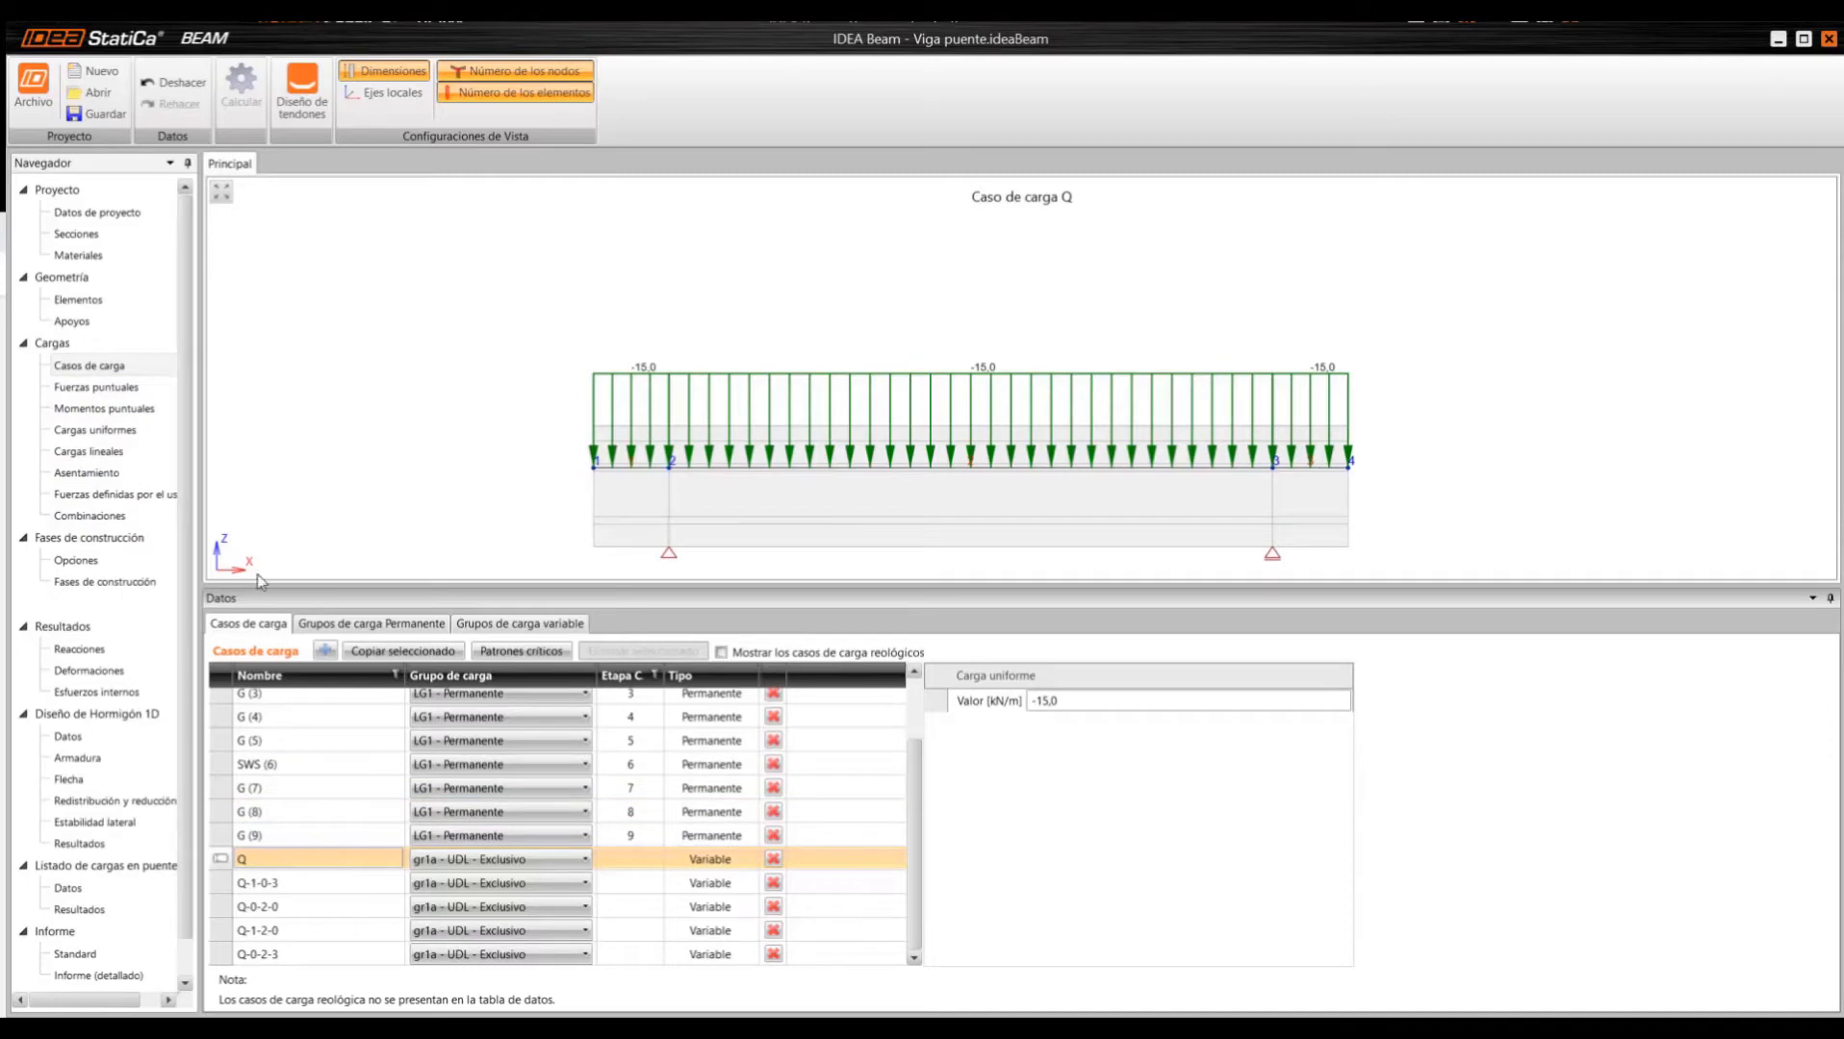
left_click(306, 886)
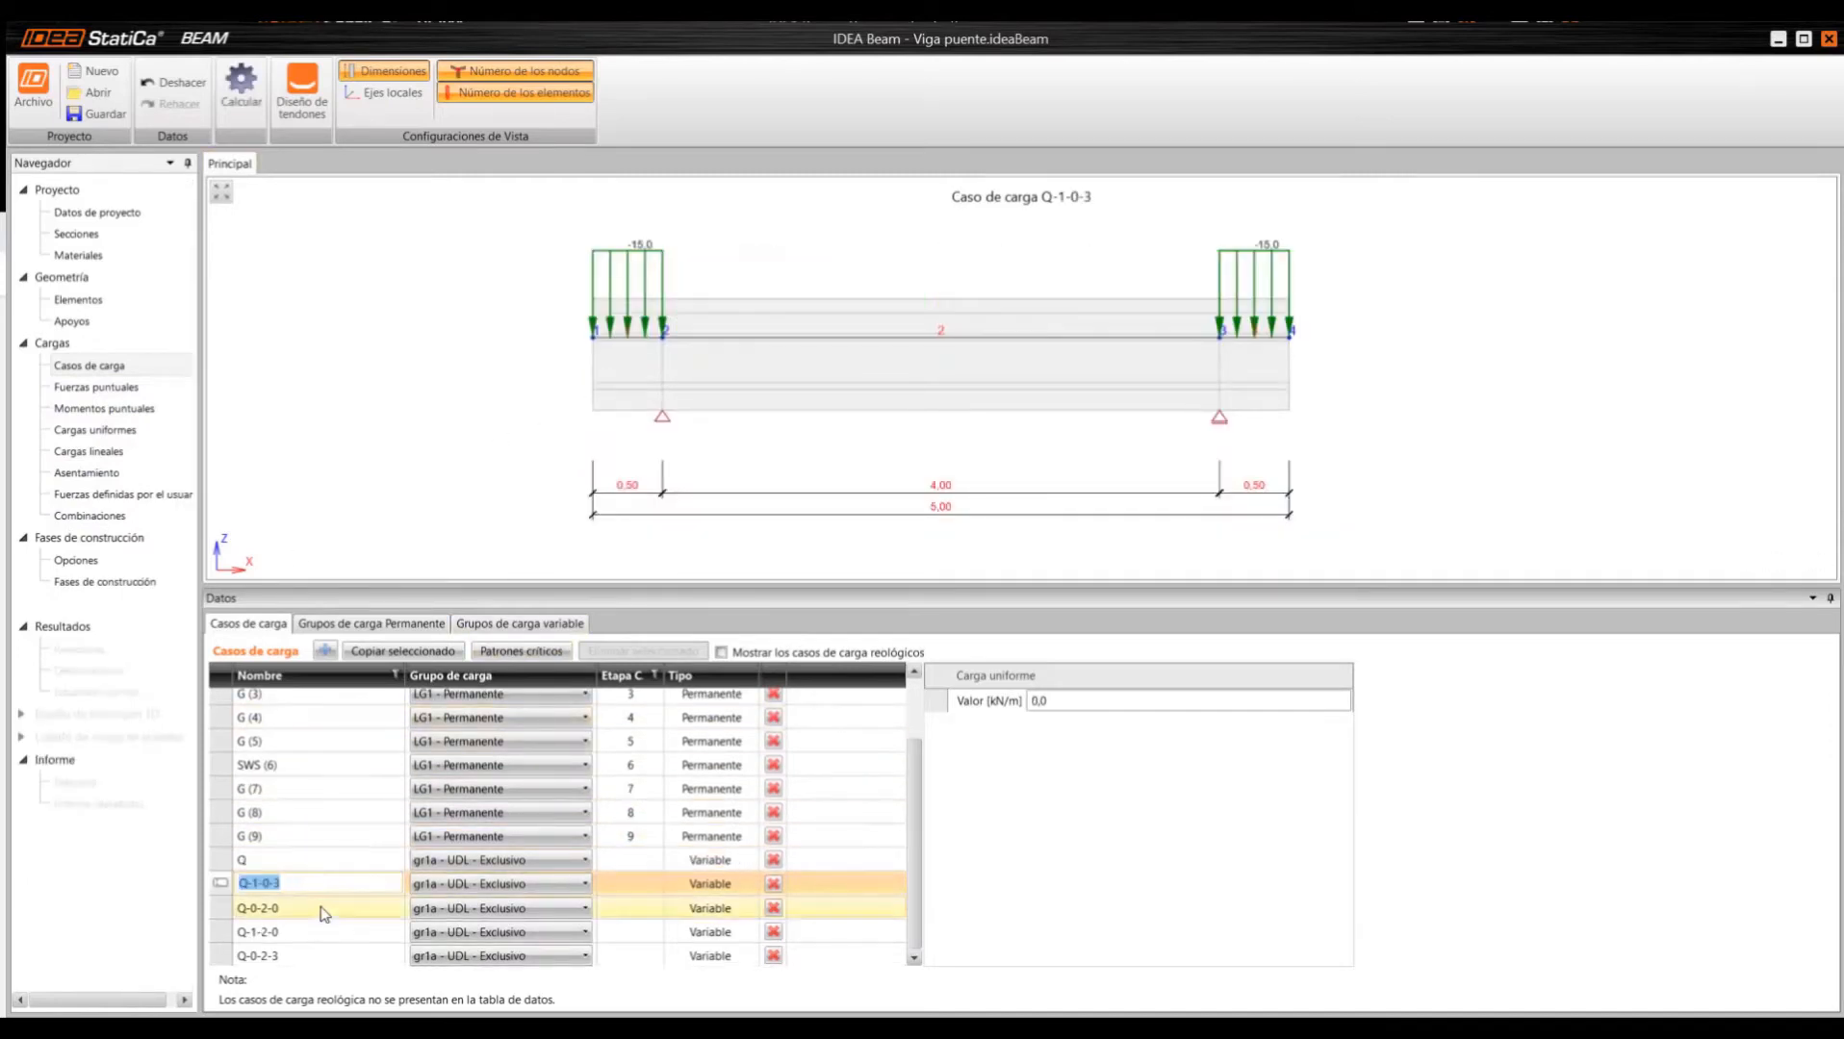
left_click(322, 910)
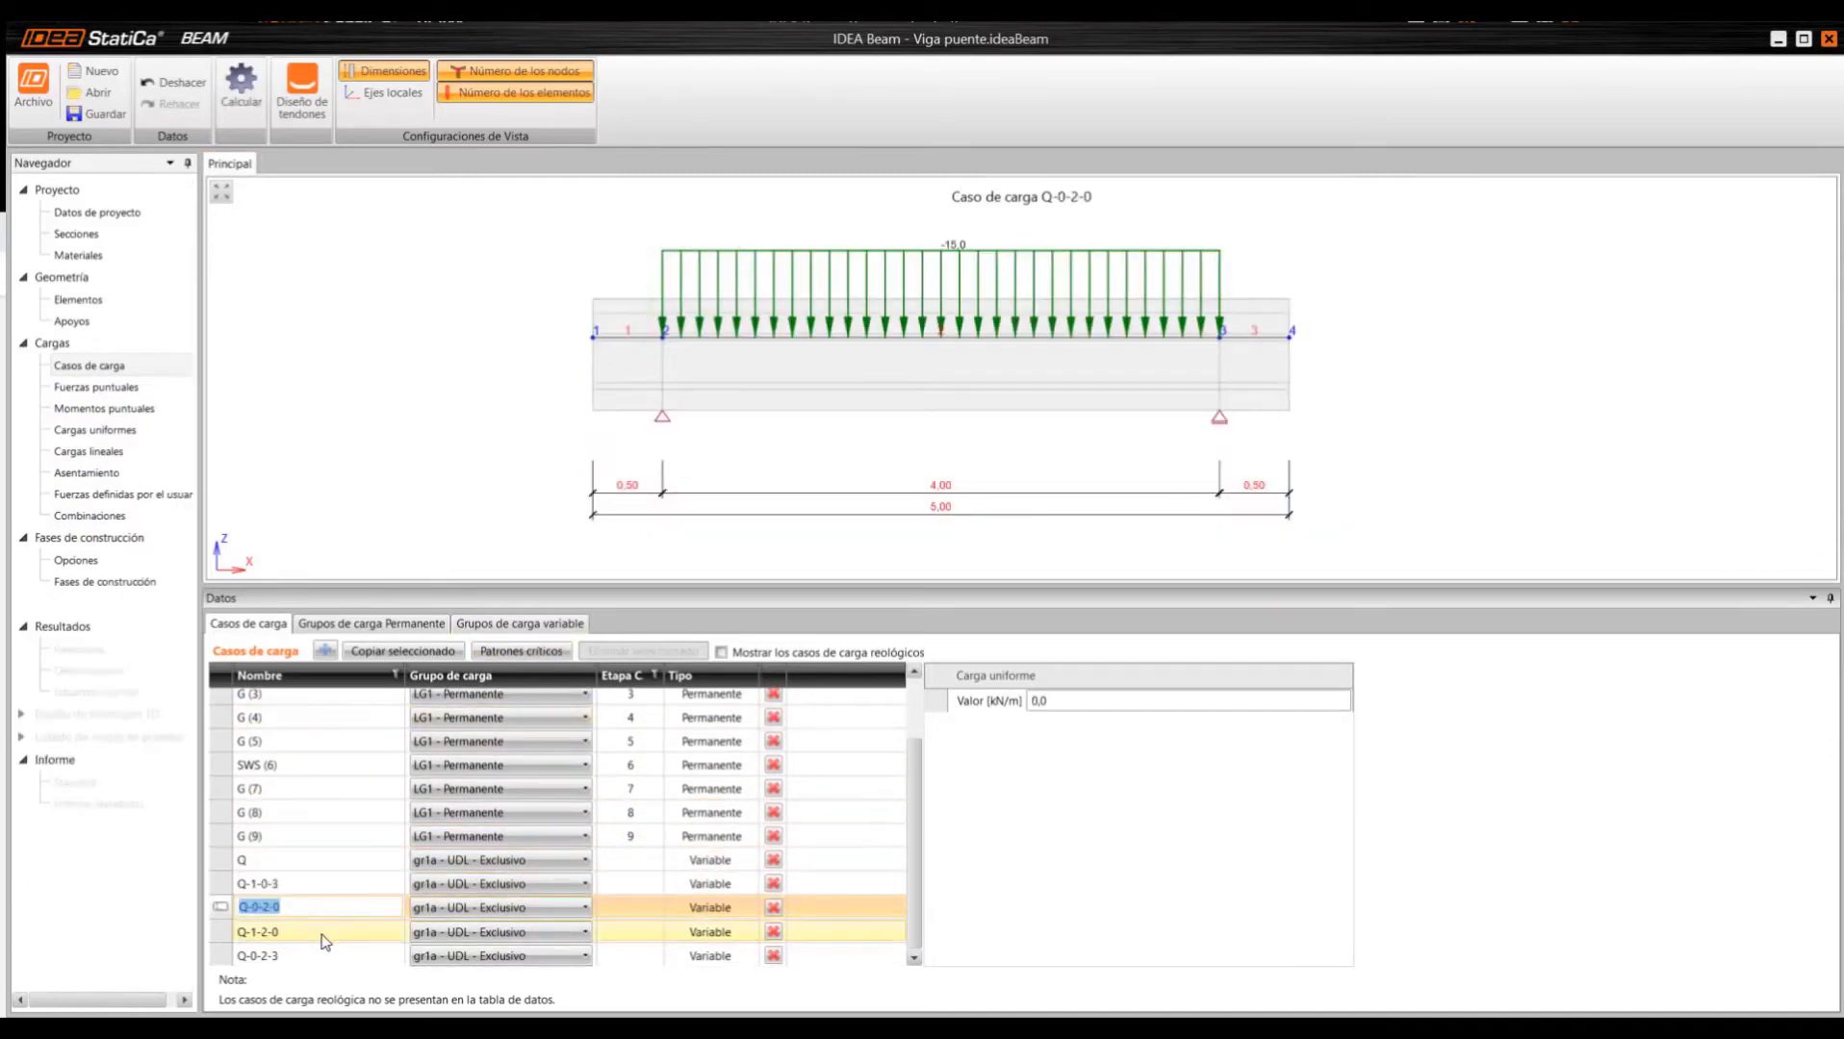
left_click(325, 934)
left_click(321, 955)
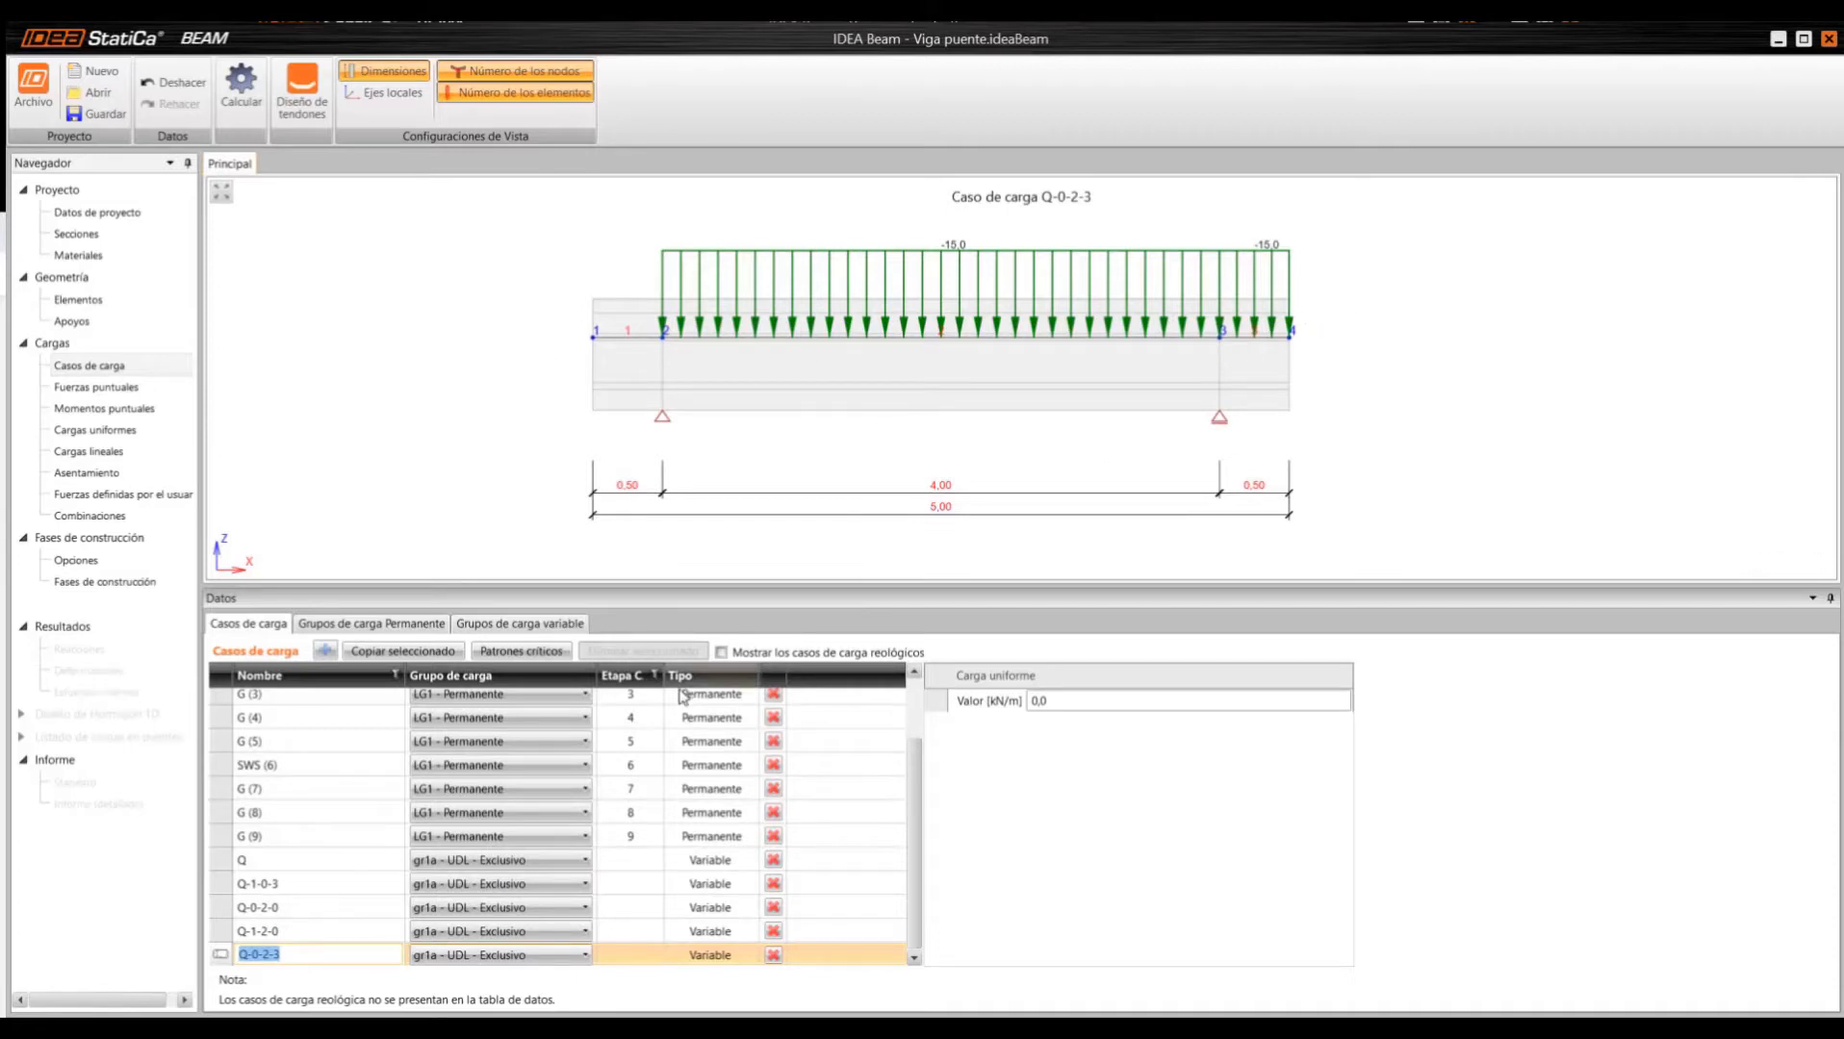
- Examine the available variable load groups for load case Q-1-0-3, from gr1a - UDL to Construcción - Qc
left_click(317, 886)
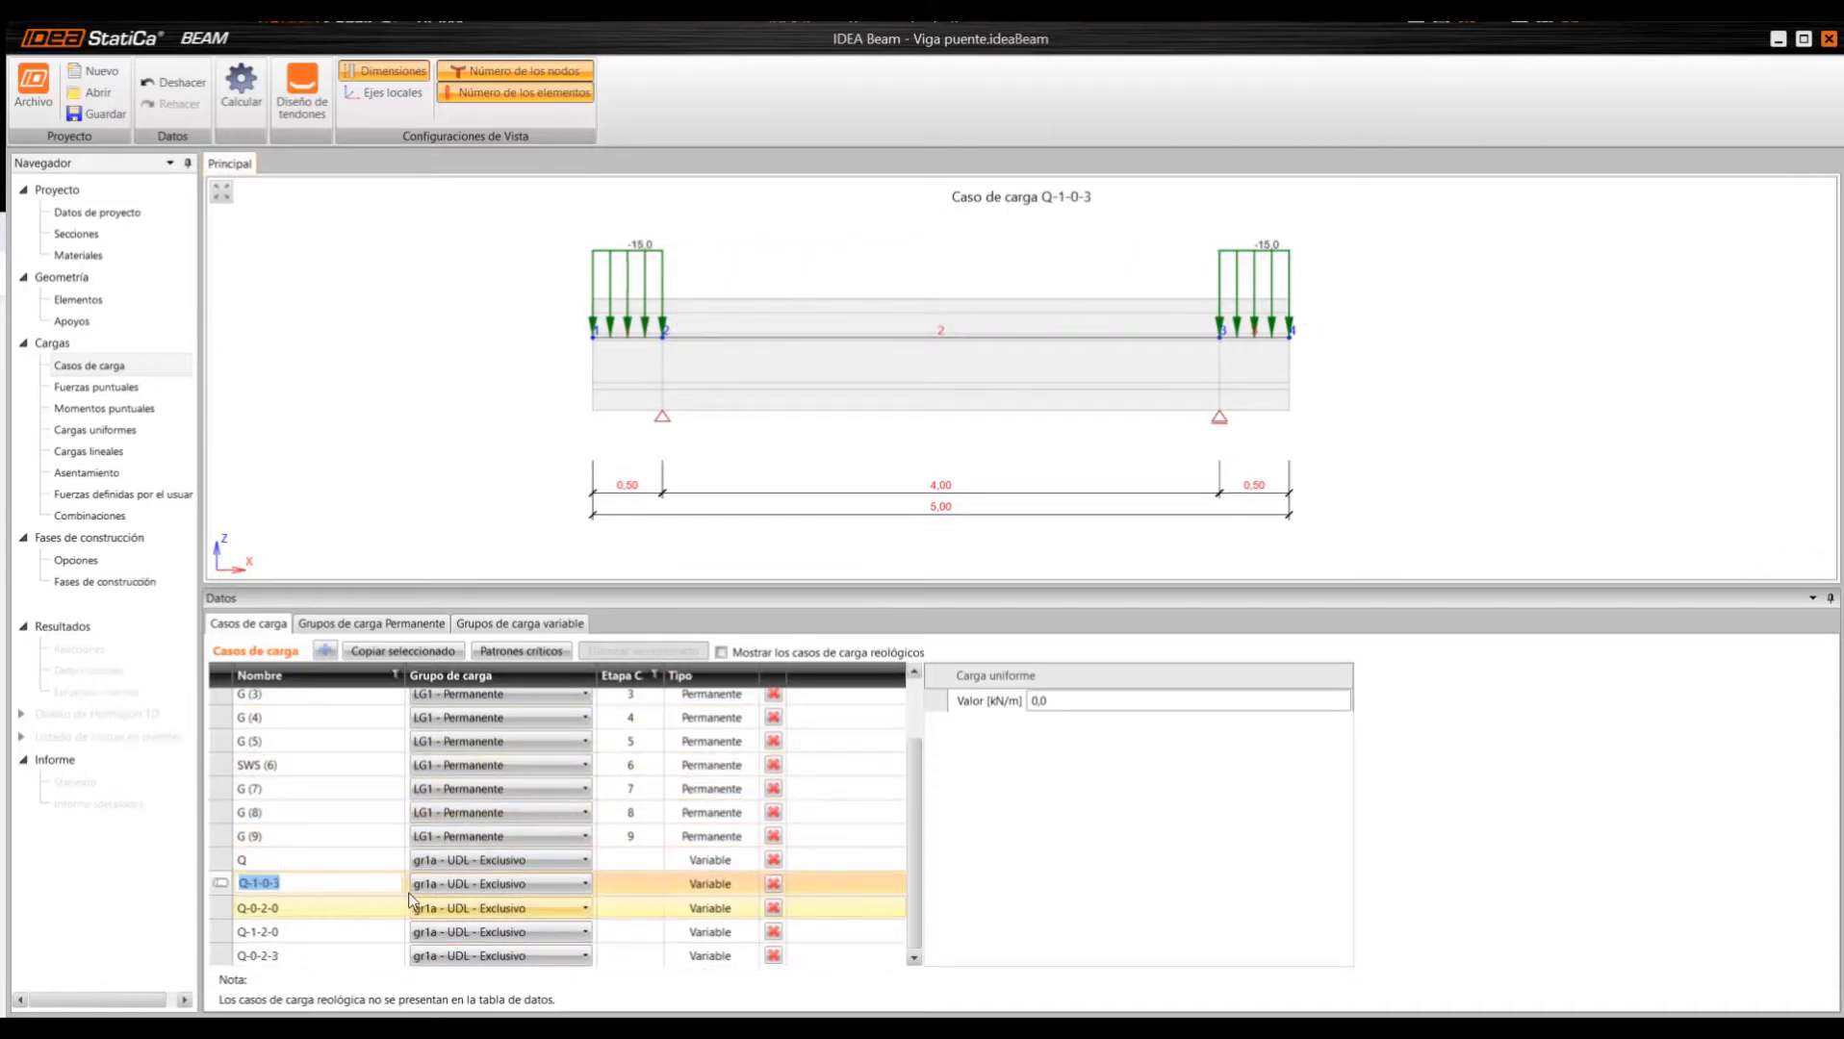
left_click(451, 884)
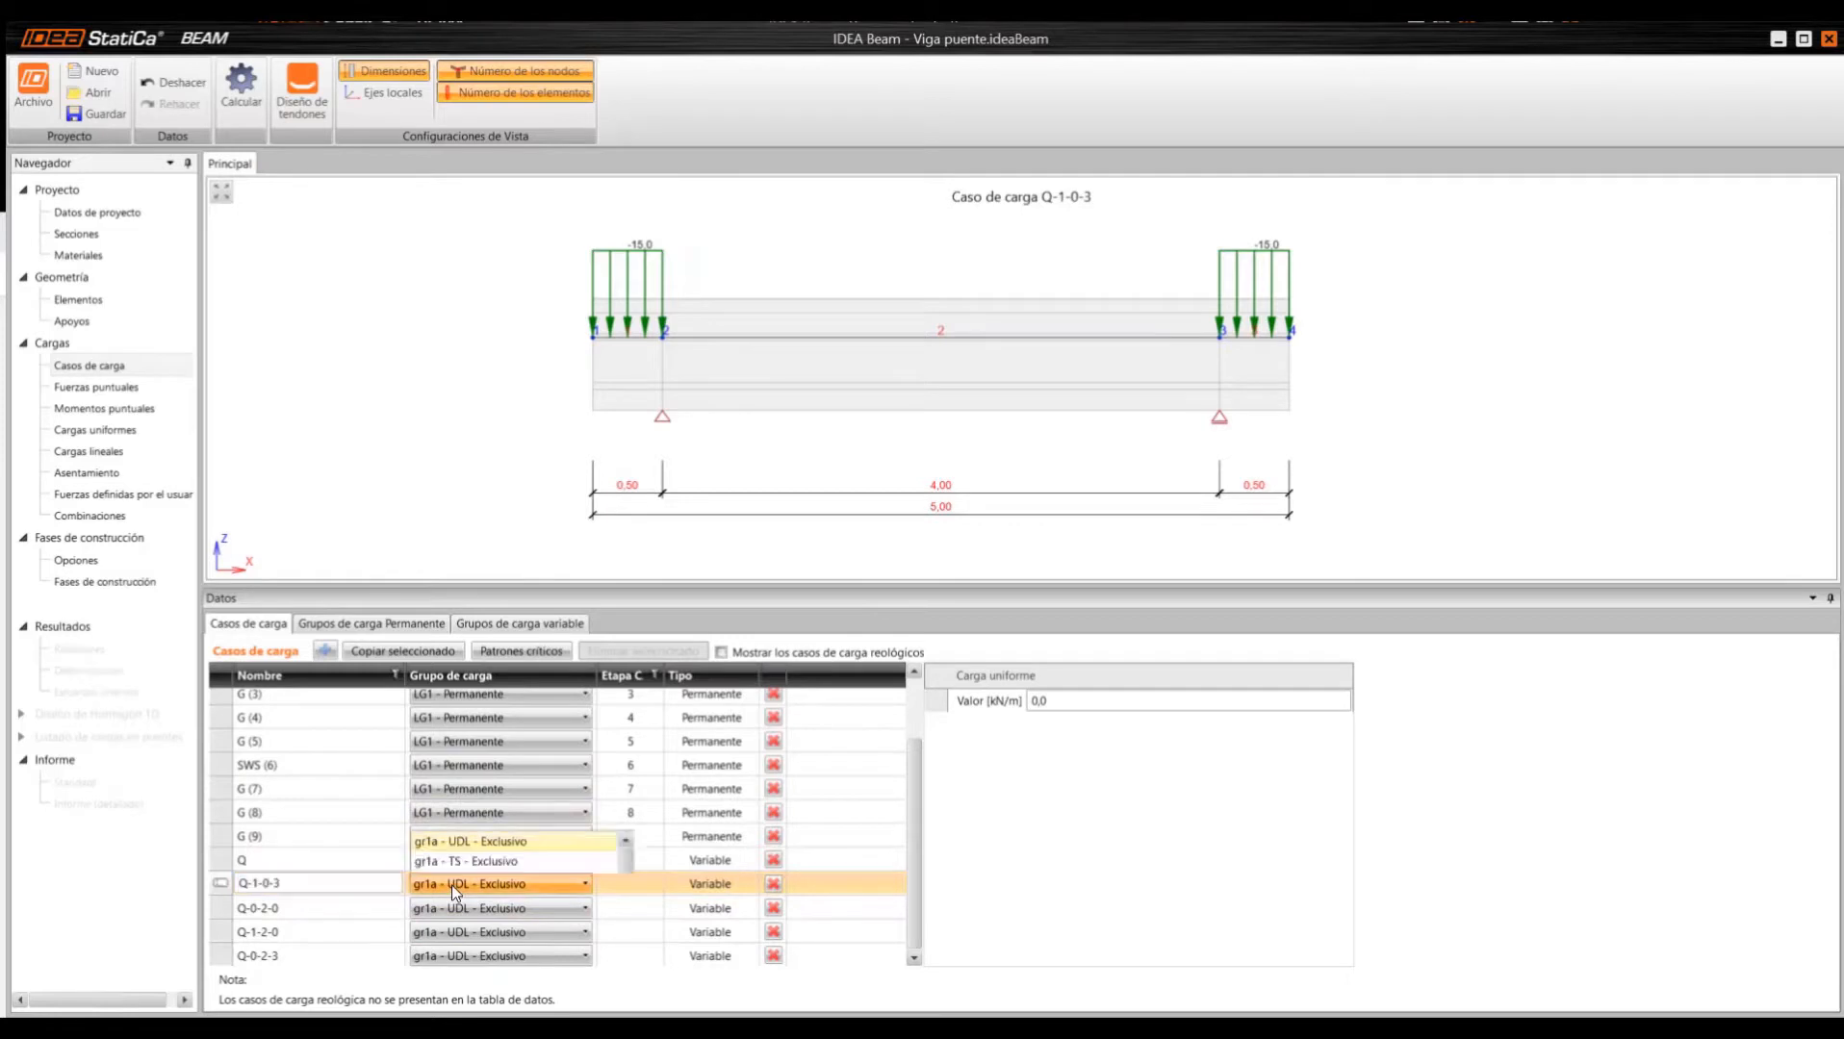
left_click_drag(627, 793, 642, 739)
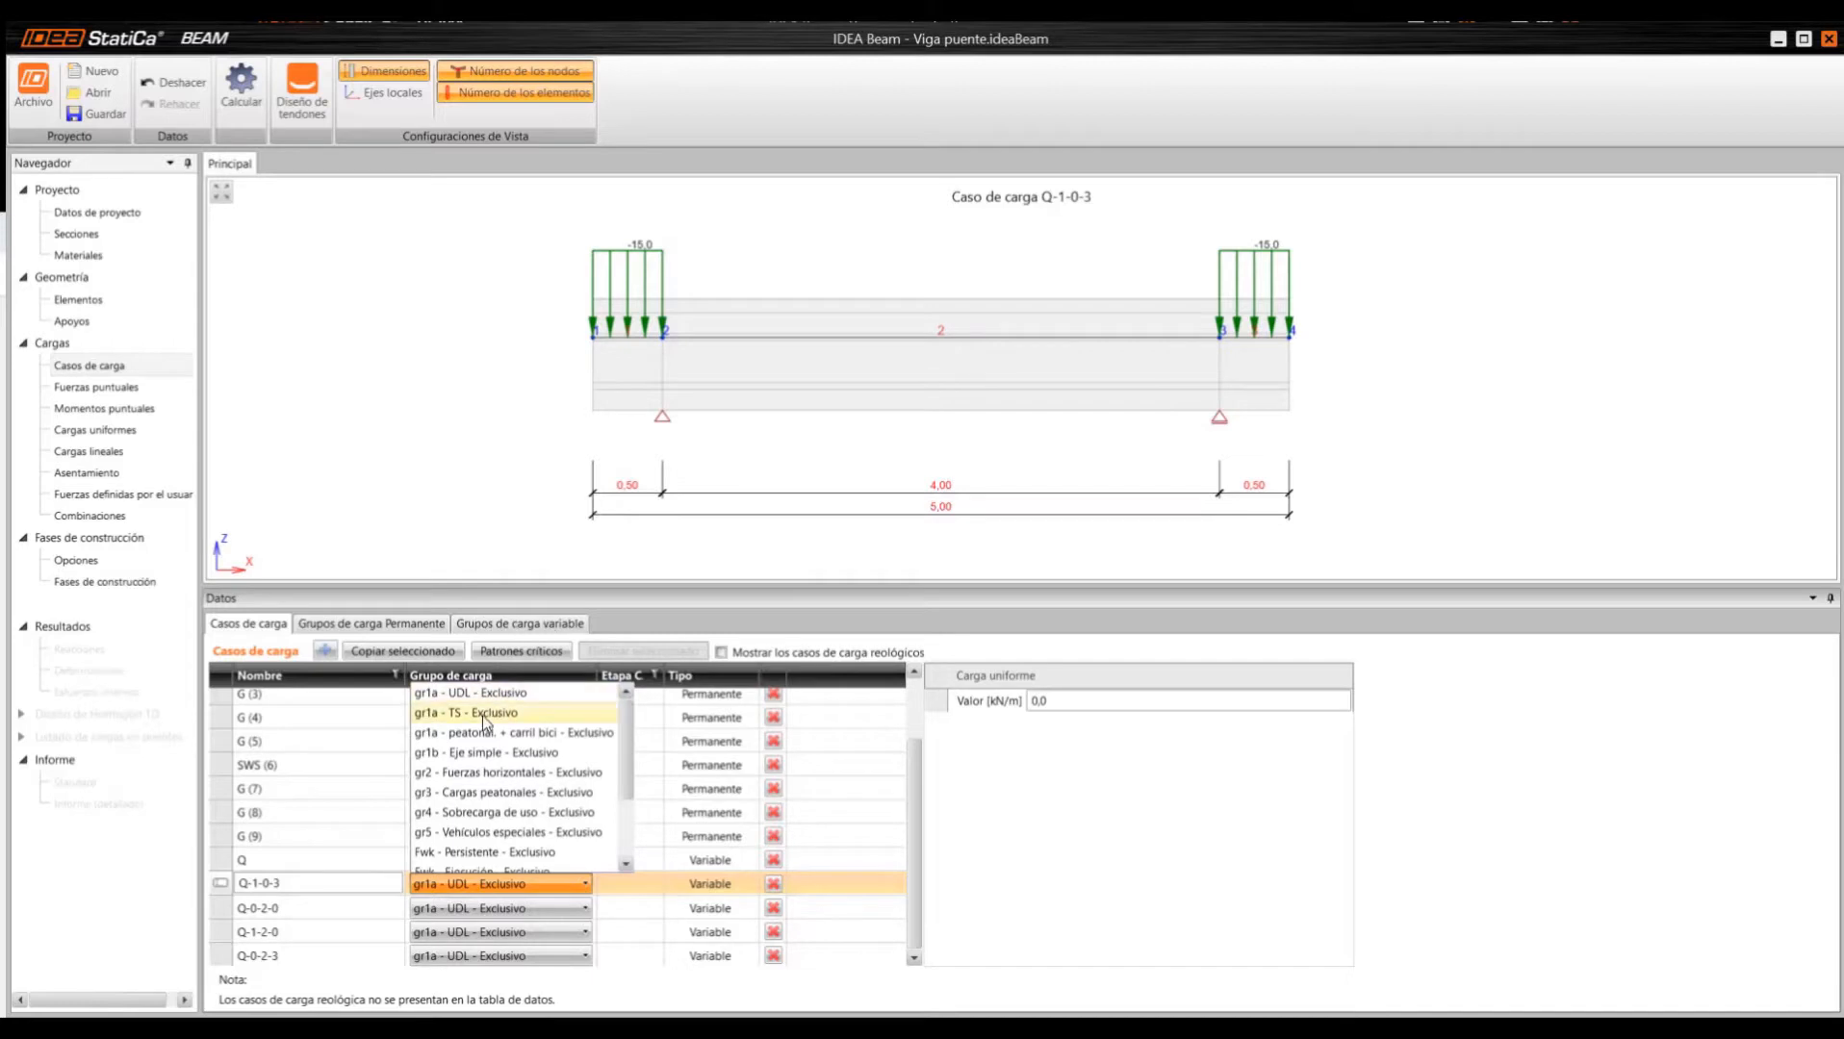
scroll(626, 749, "down", 1)
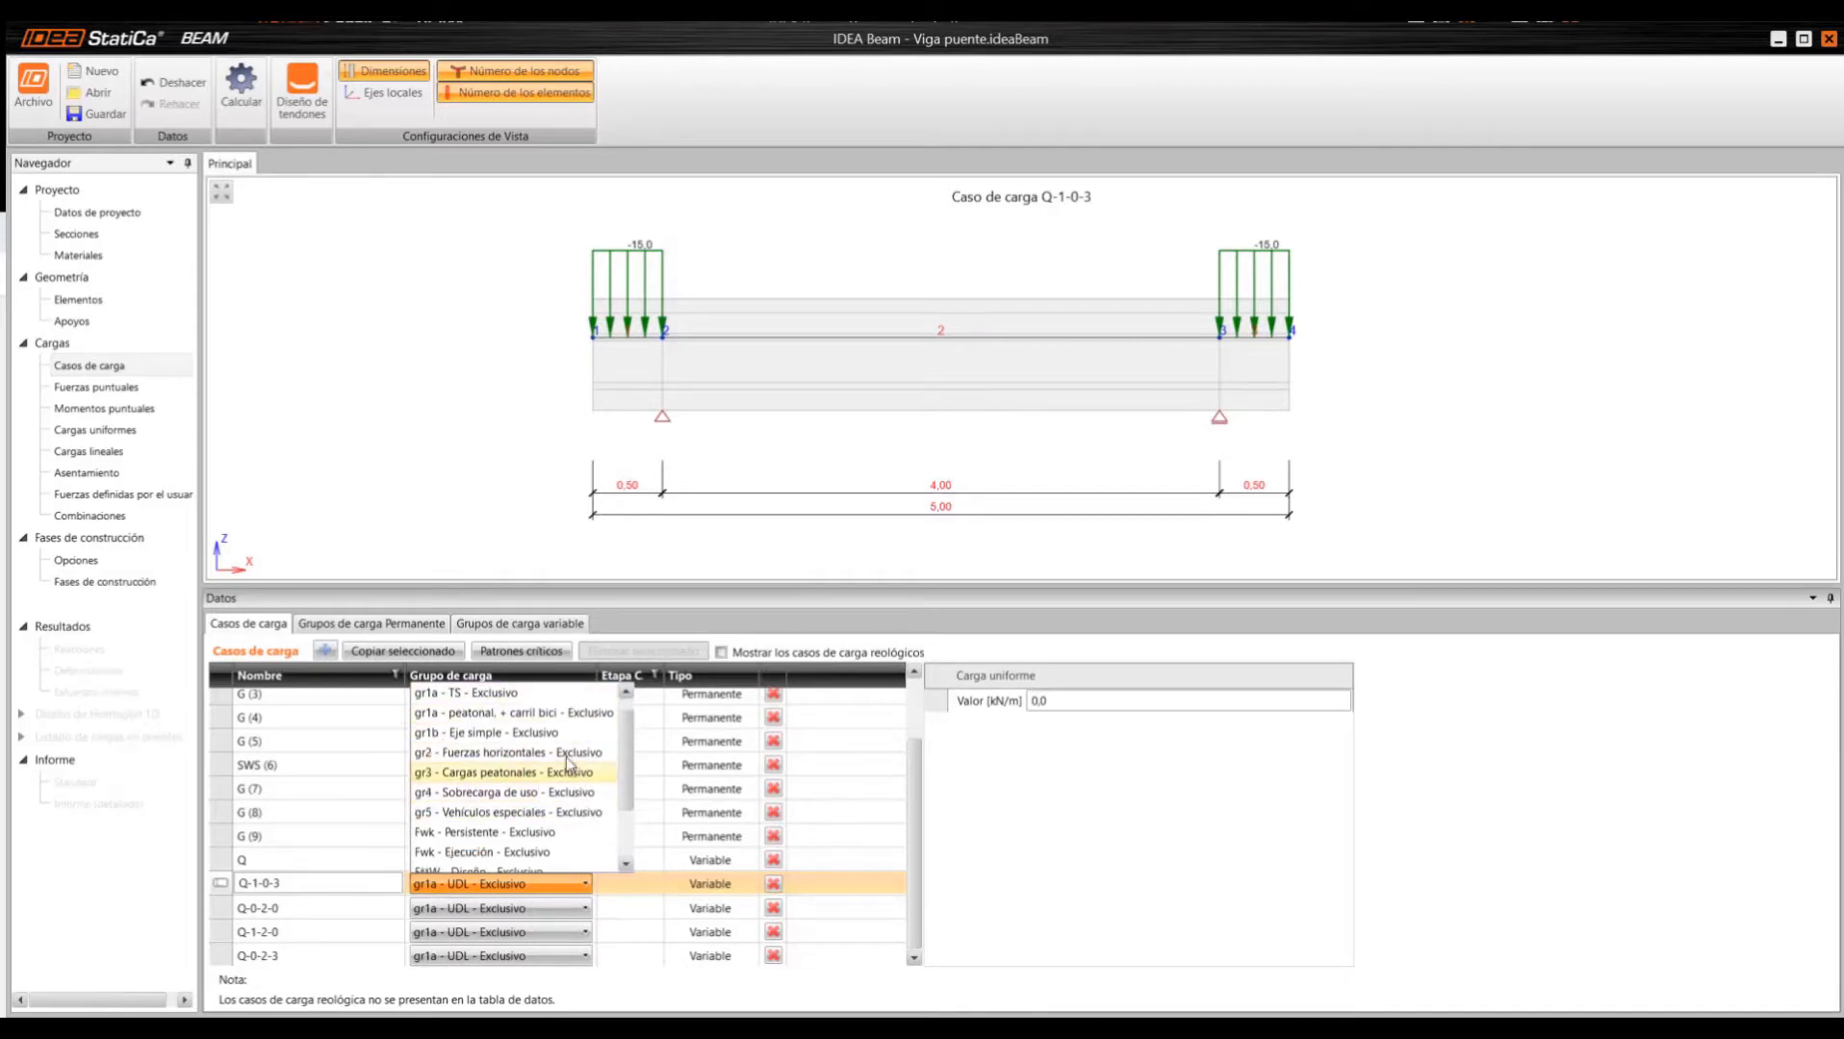
scroll(553, 791, "down", 4)
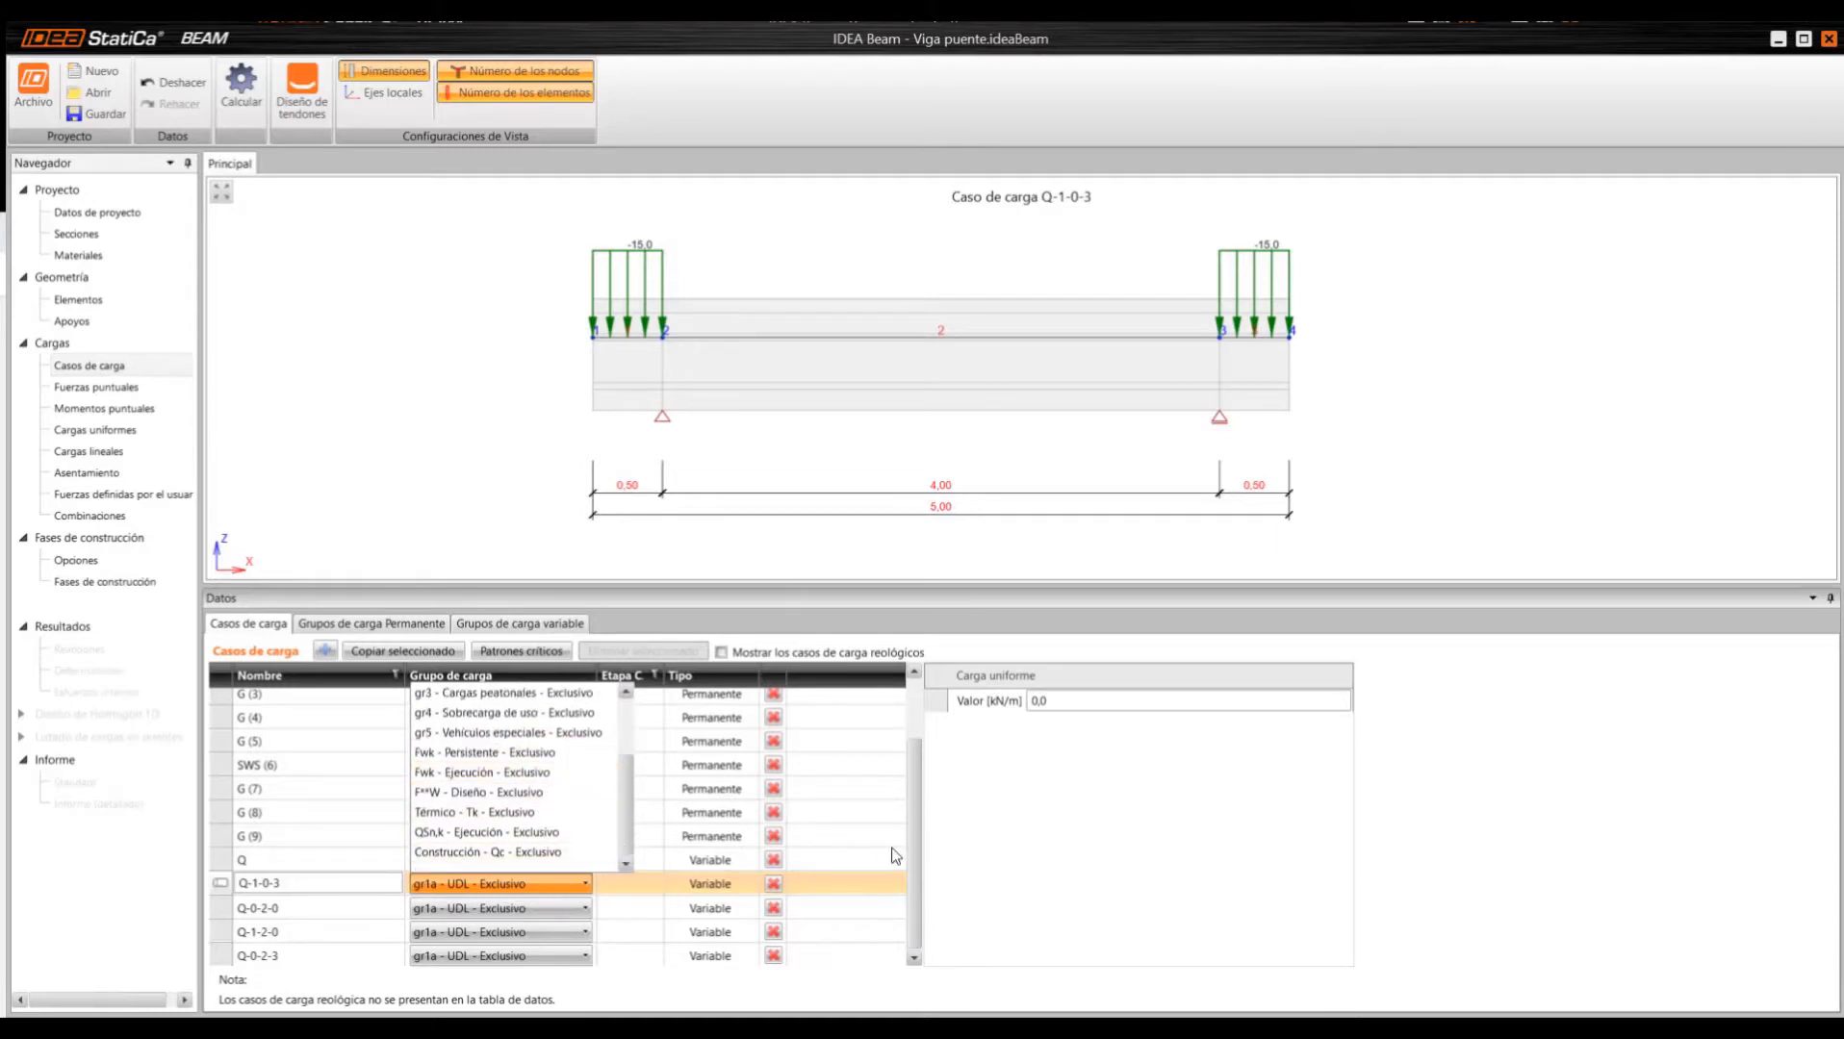
- Add a point force entry to load case Q-1-0-3, and switch the point force data to load case G (8)
left_click(92, 388)
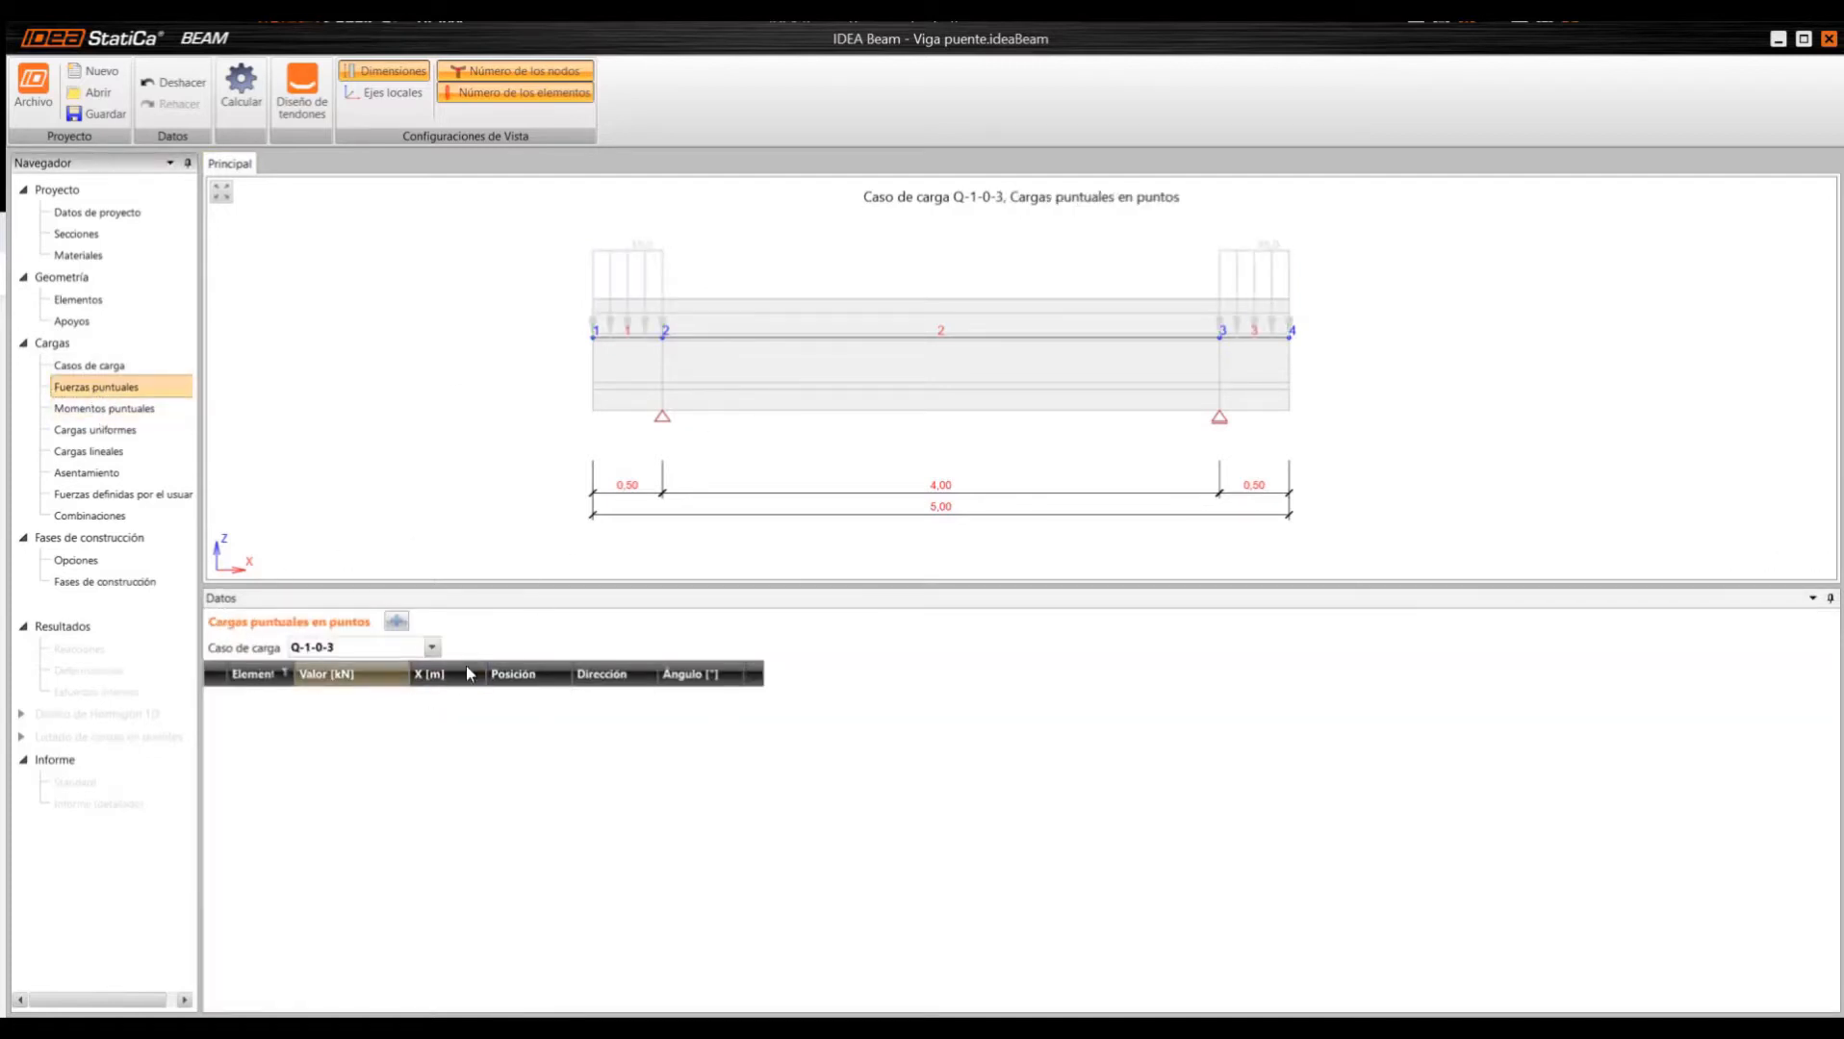
left_click(395, 622)
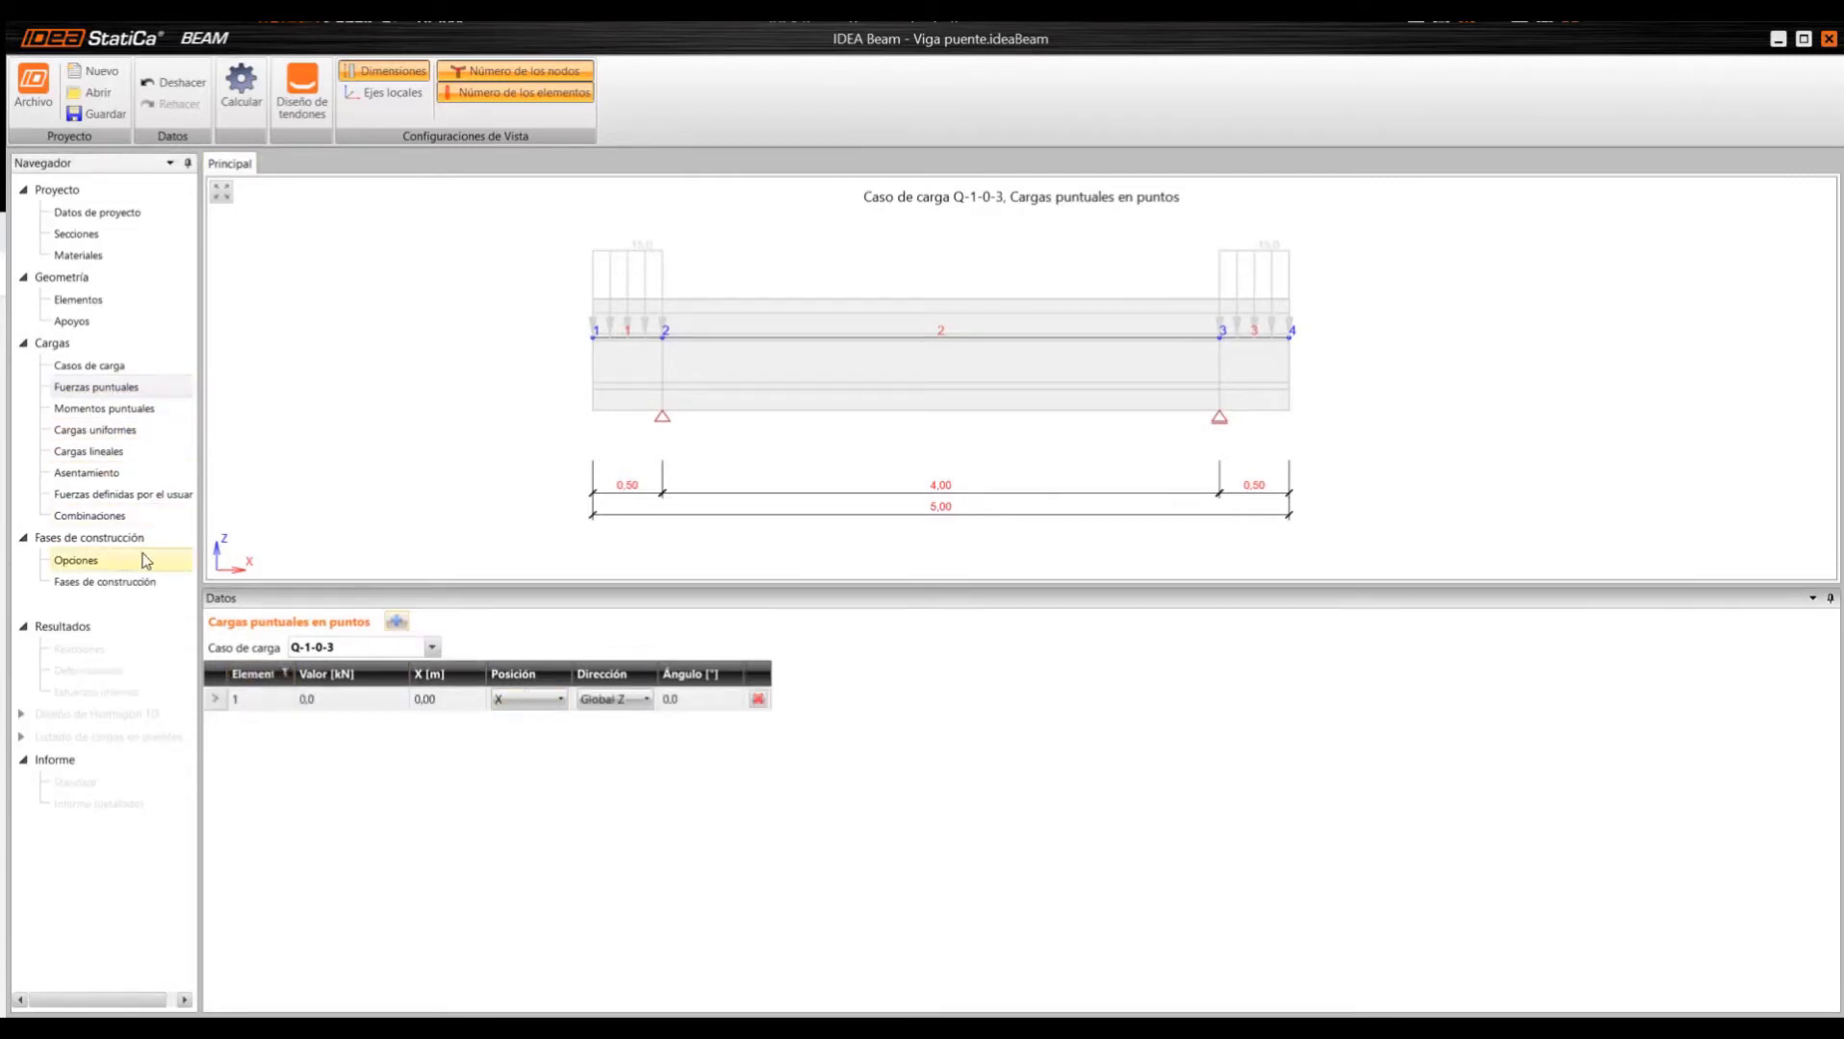
left_click(431, 647)
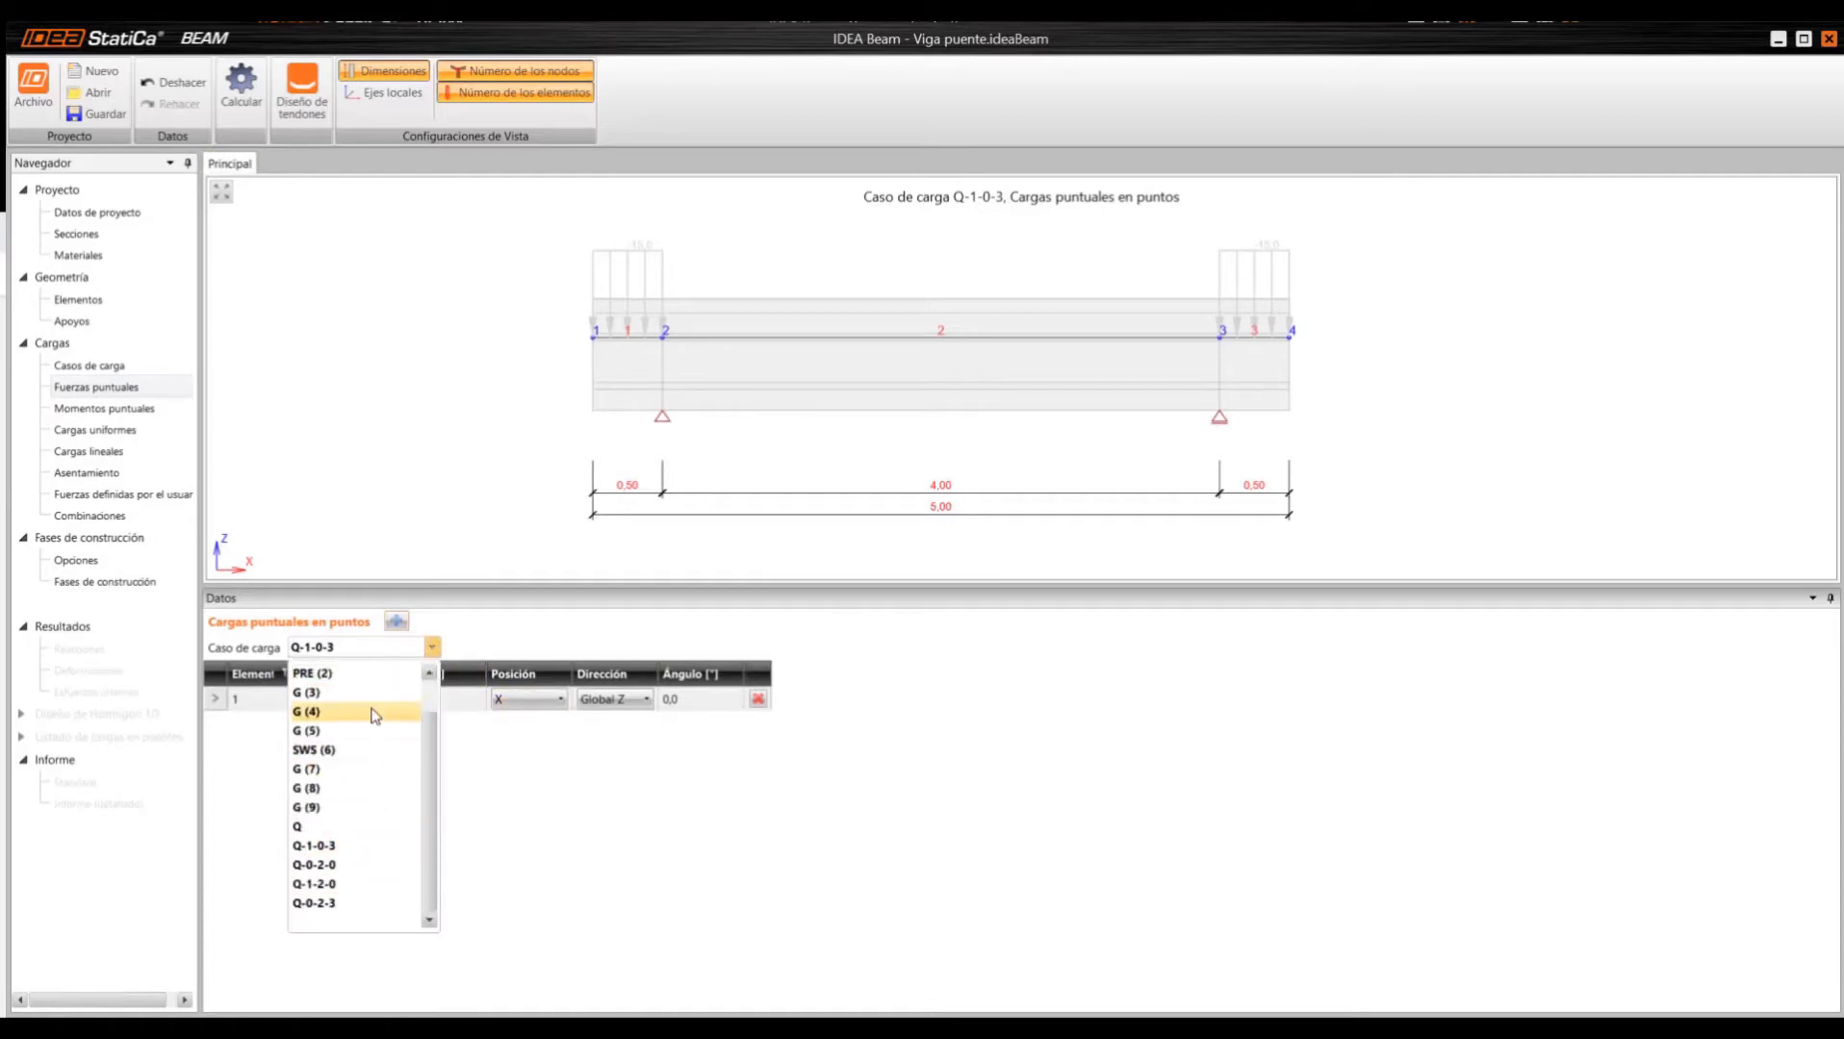
left_click(354, 789)
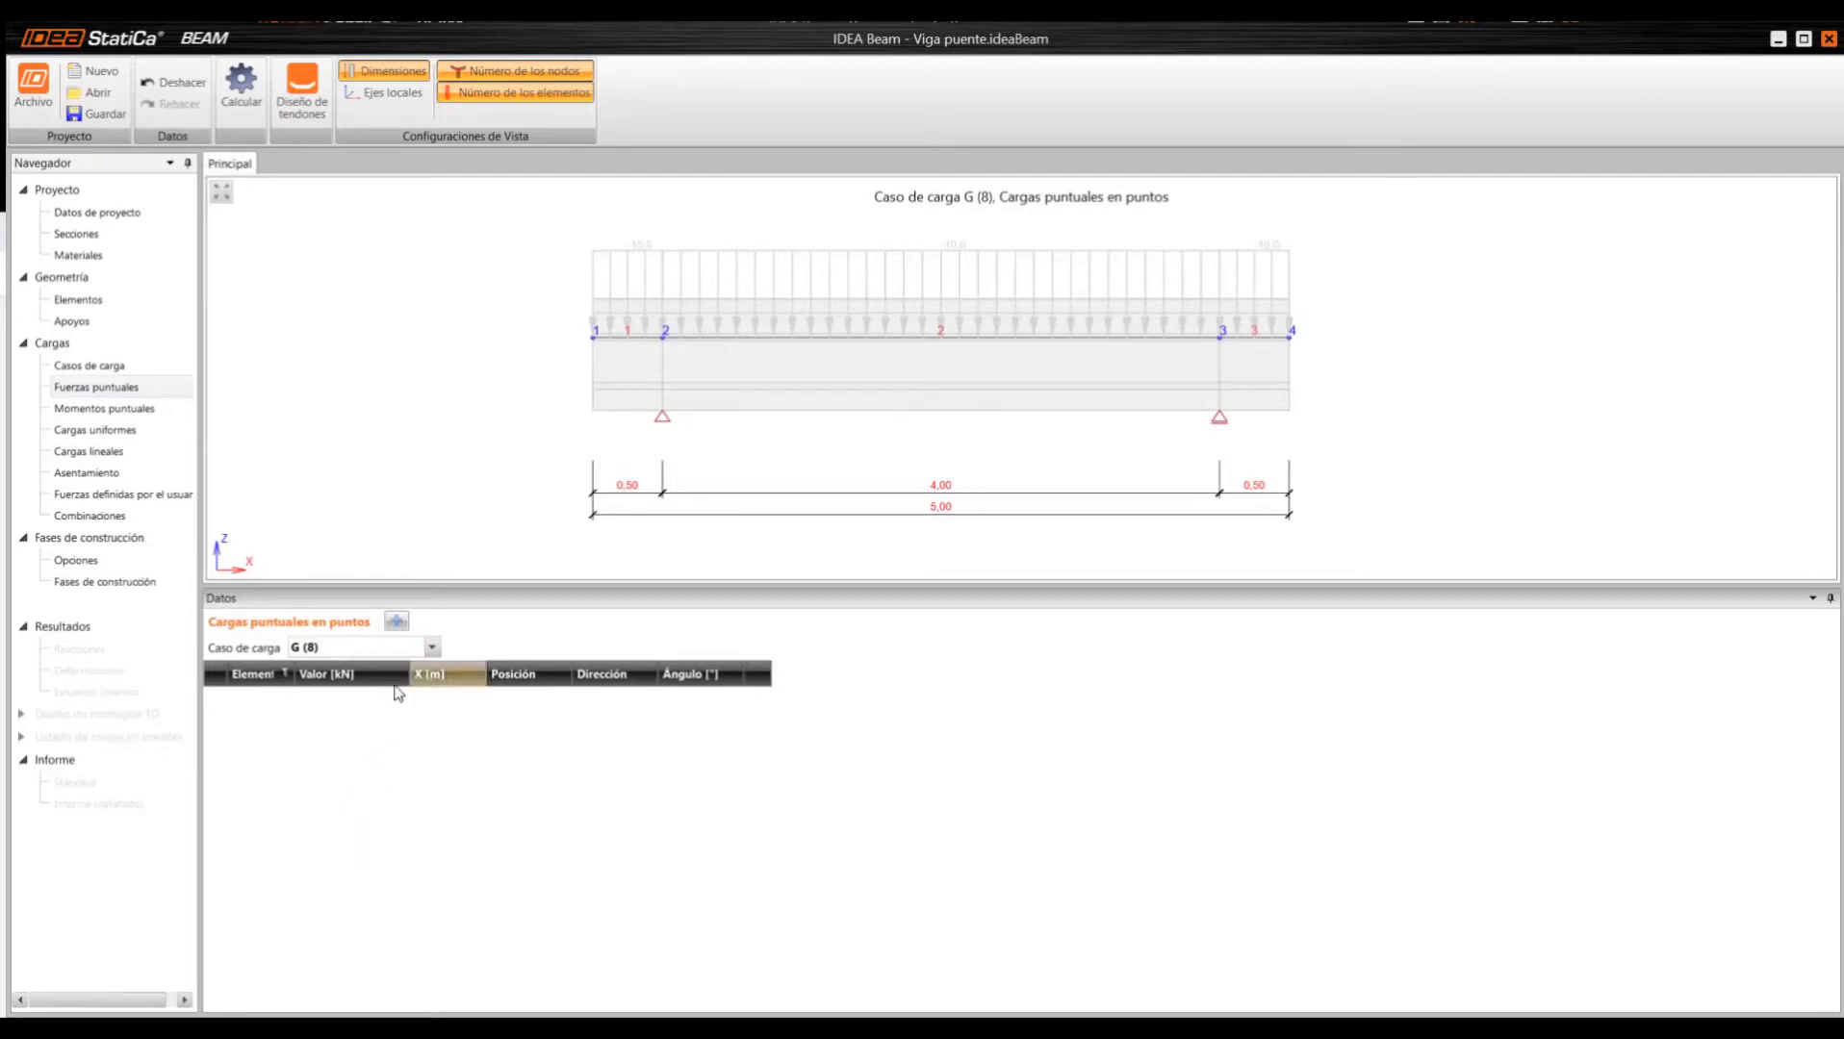
- Review the point moment, uniform load, line load, settlement and user-defined force inputs for load case G (8)
left_click(120, 411)
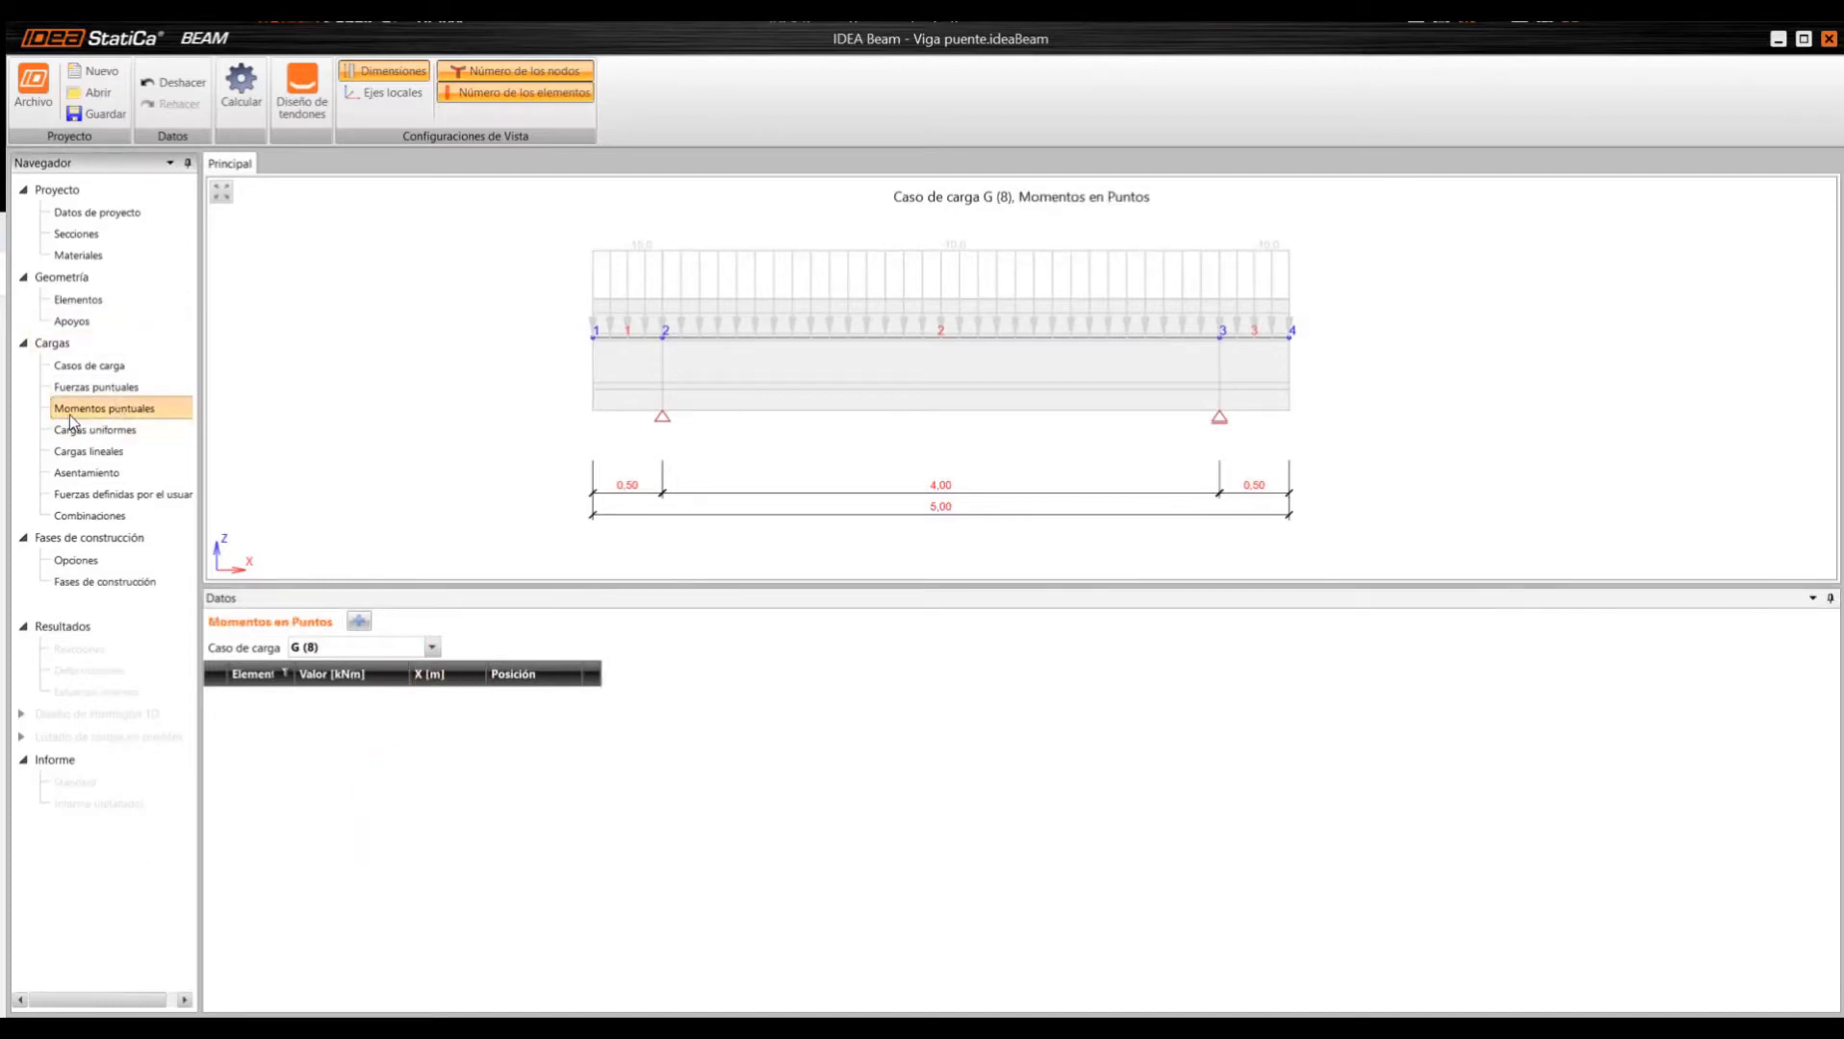
left_click(154, 430)
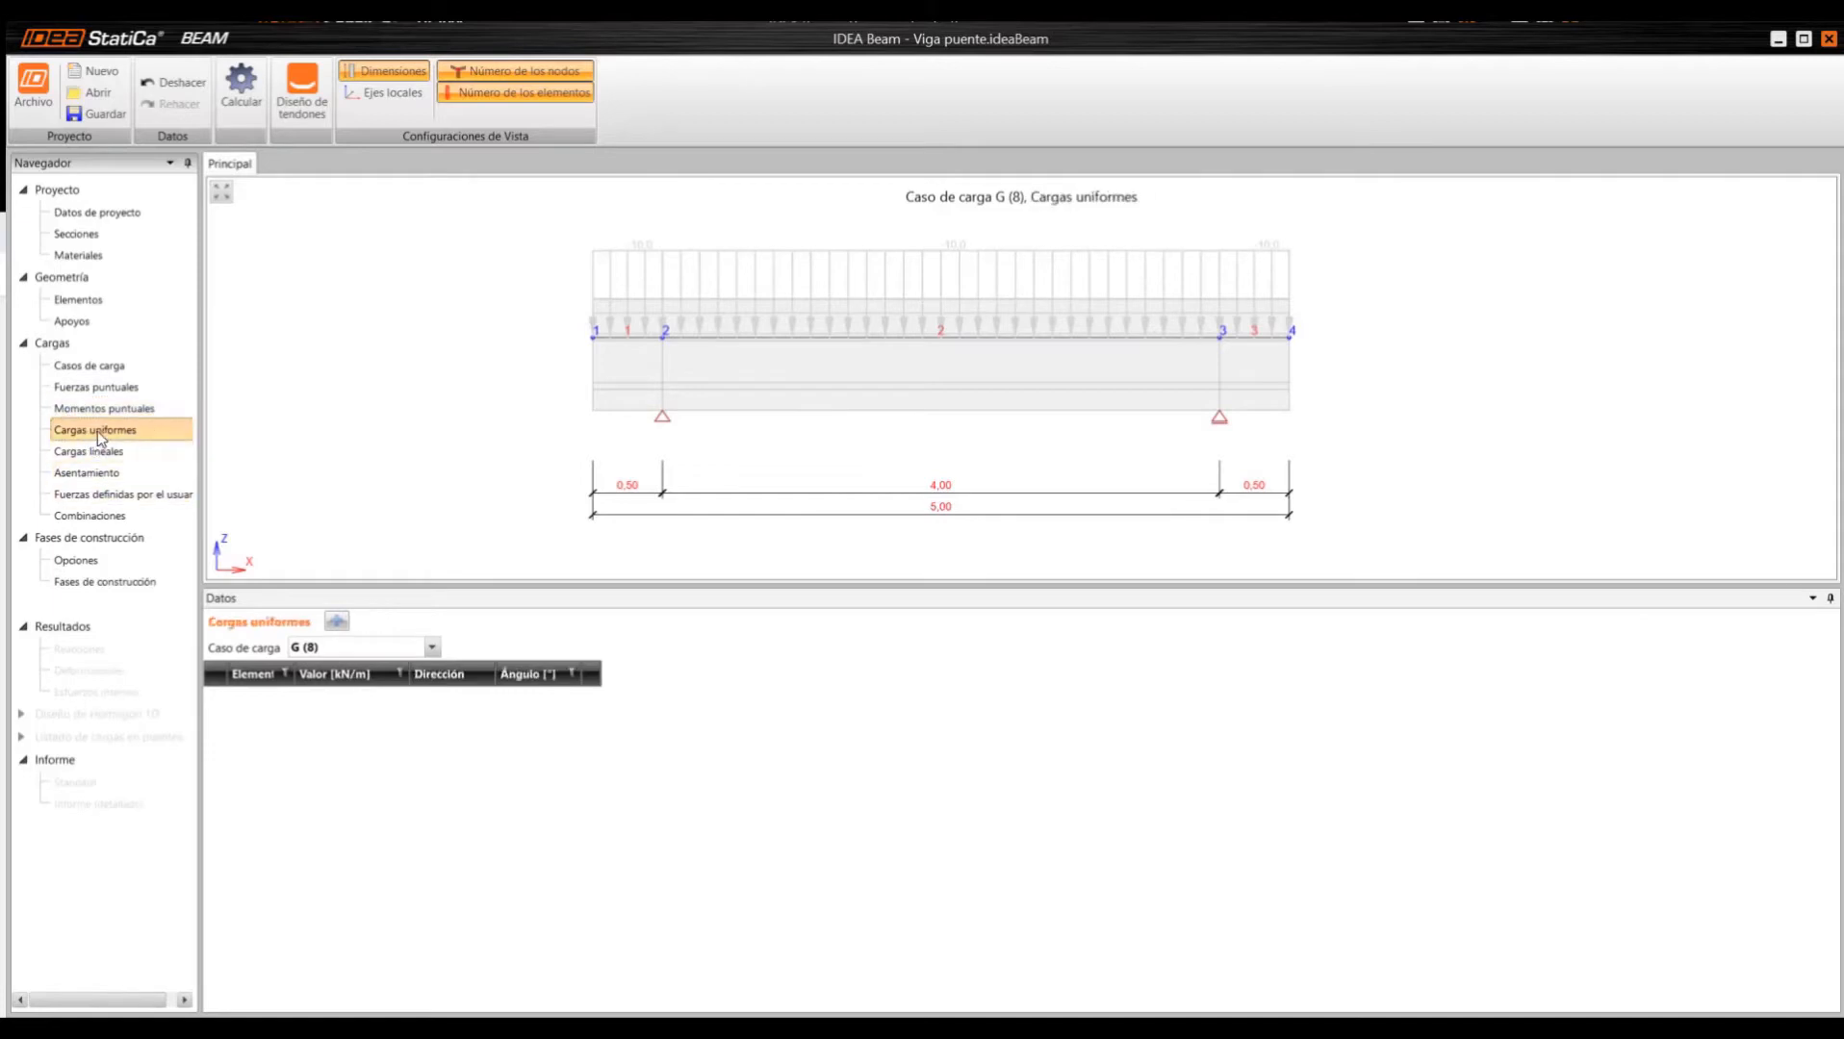
left_click(103, 452)
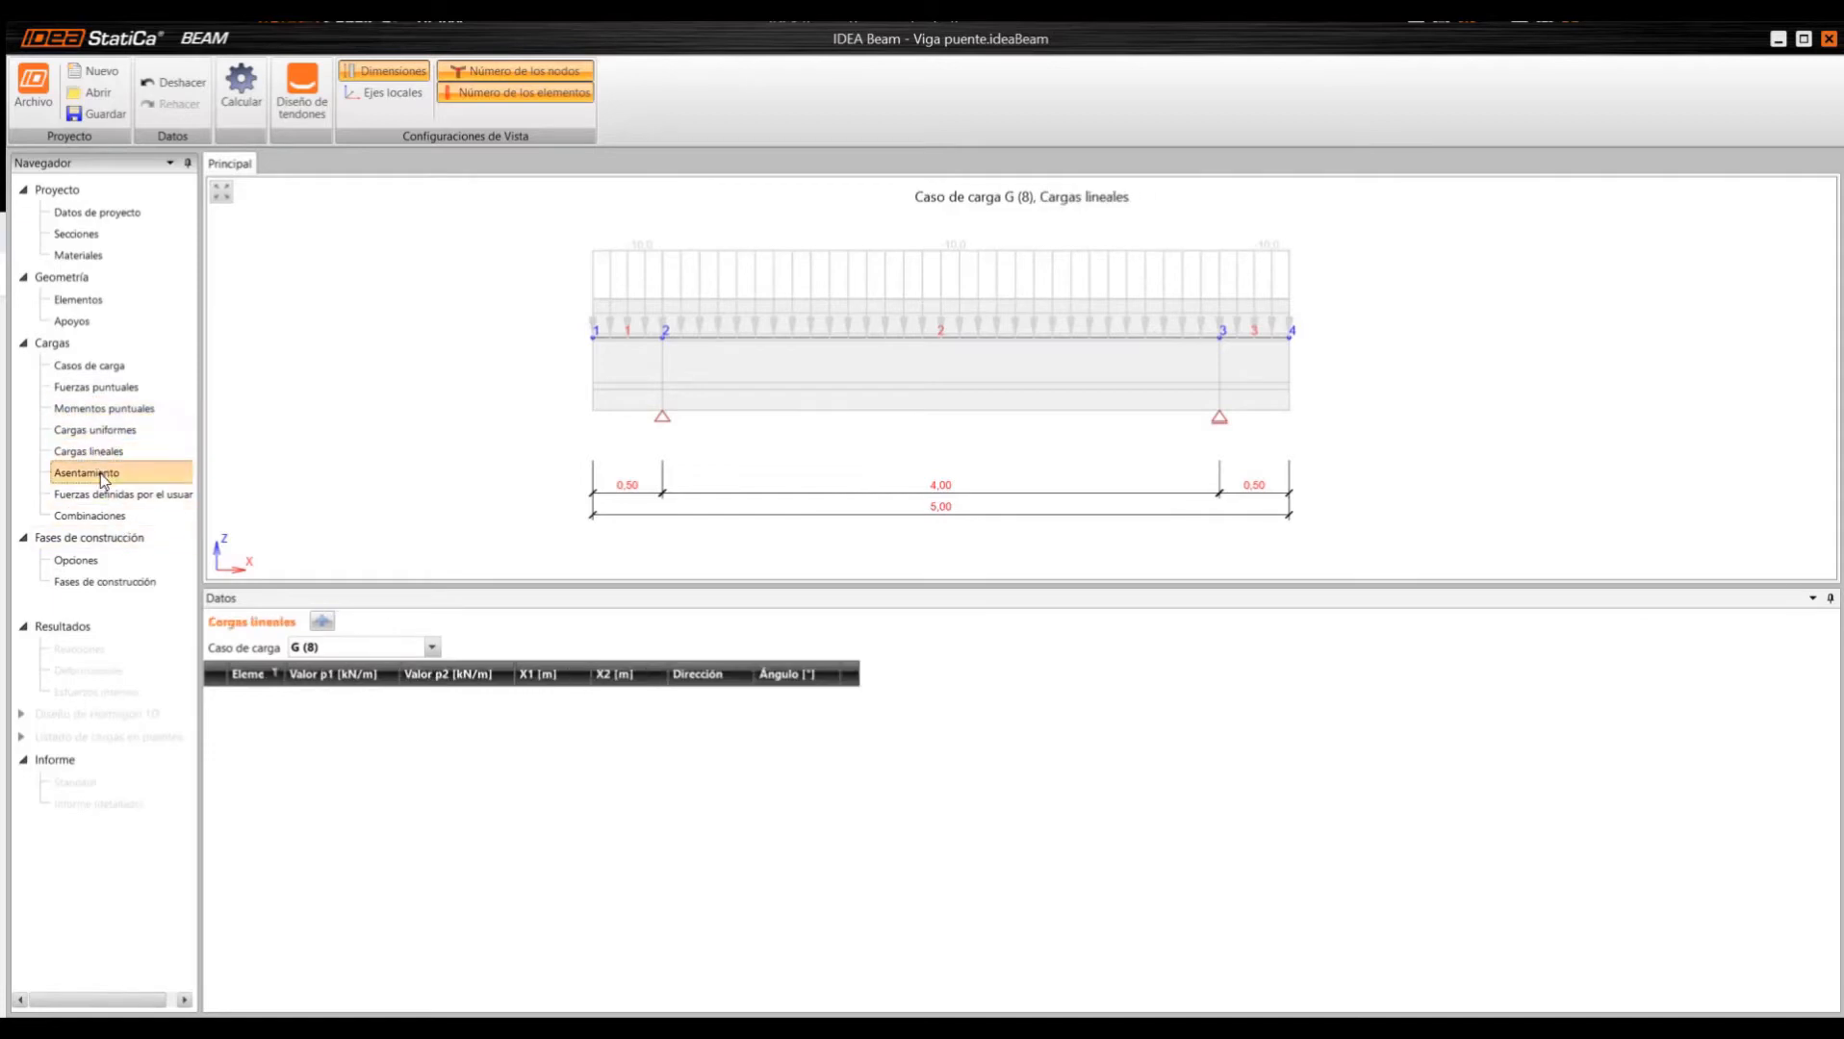
left_click(127, 474)
left_click(133, 497)
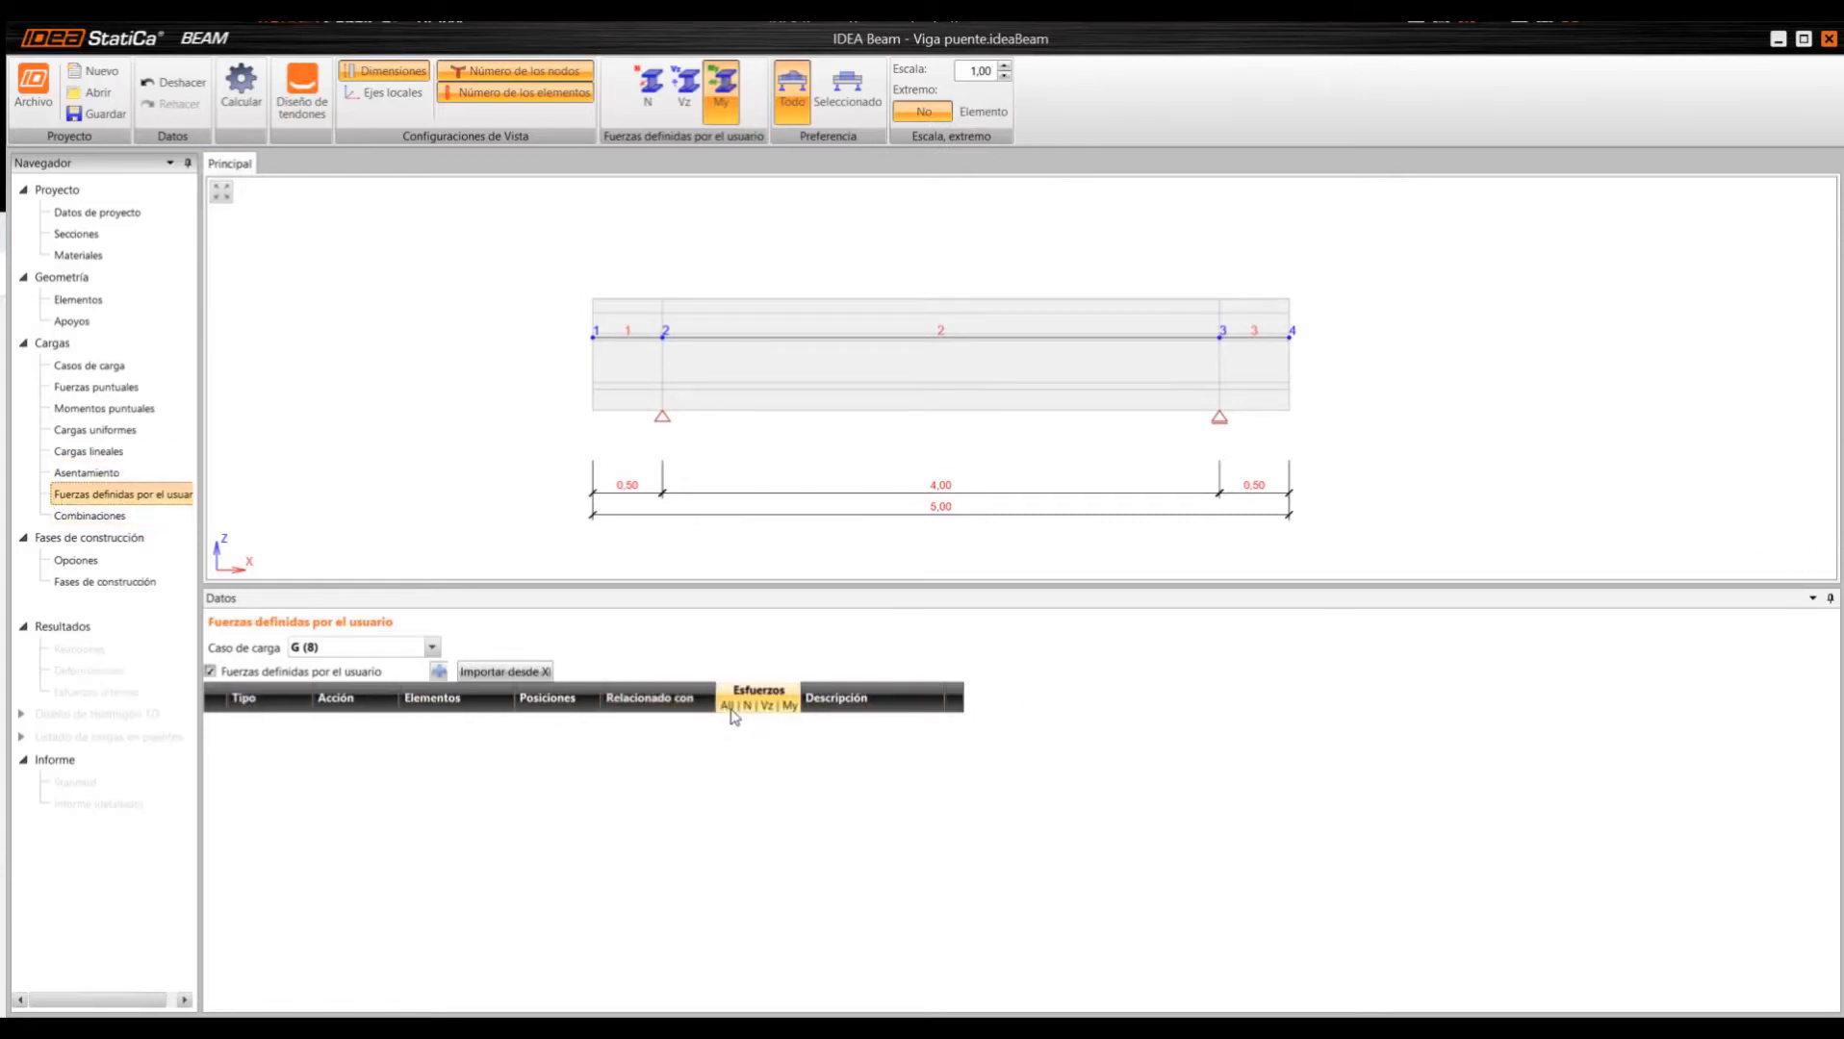
- Open the combinations and inspect the evaluation options for the fundamental ULS and the characteristic and frequent SLS combinations
left_click(115, 520)
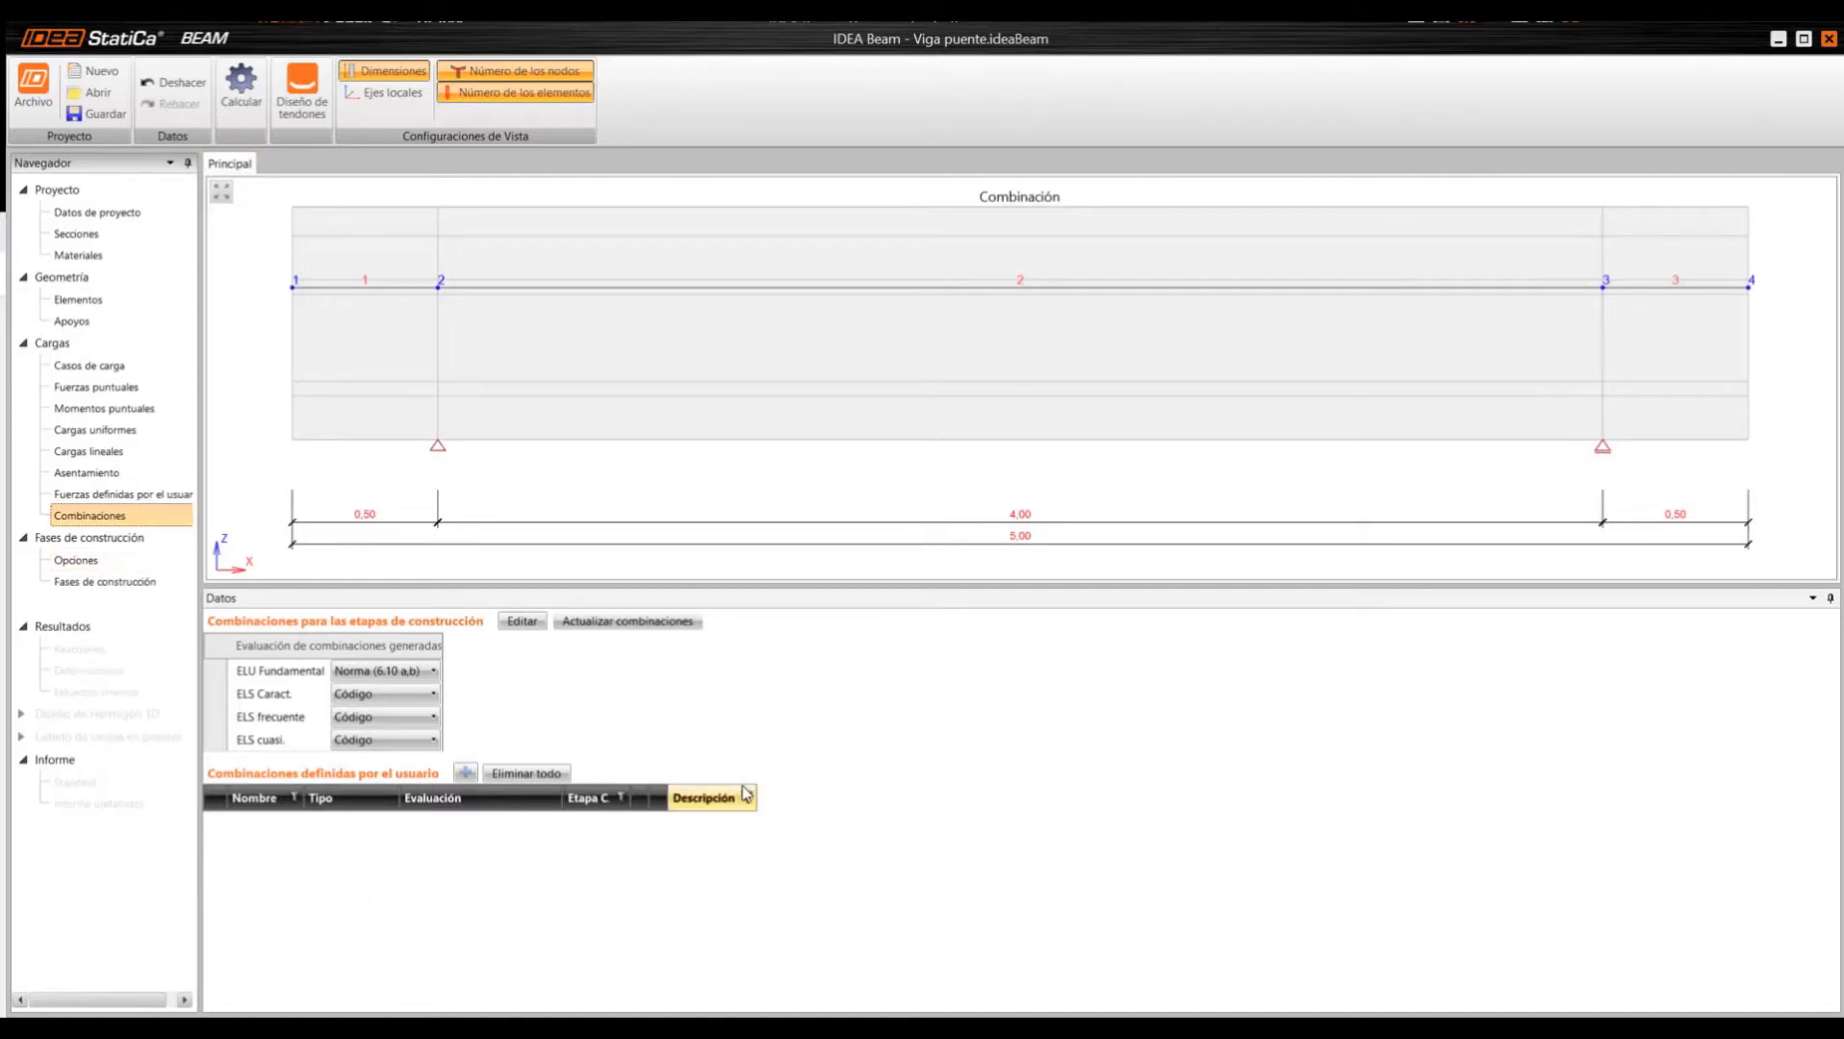
left_click(402, 695)
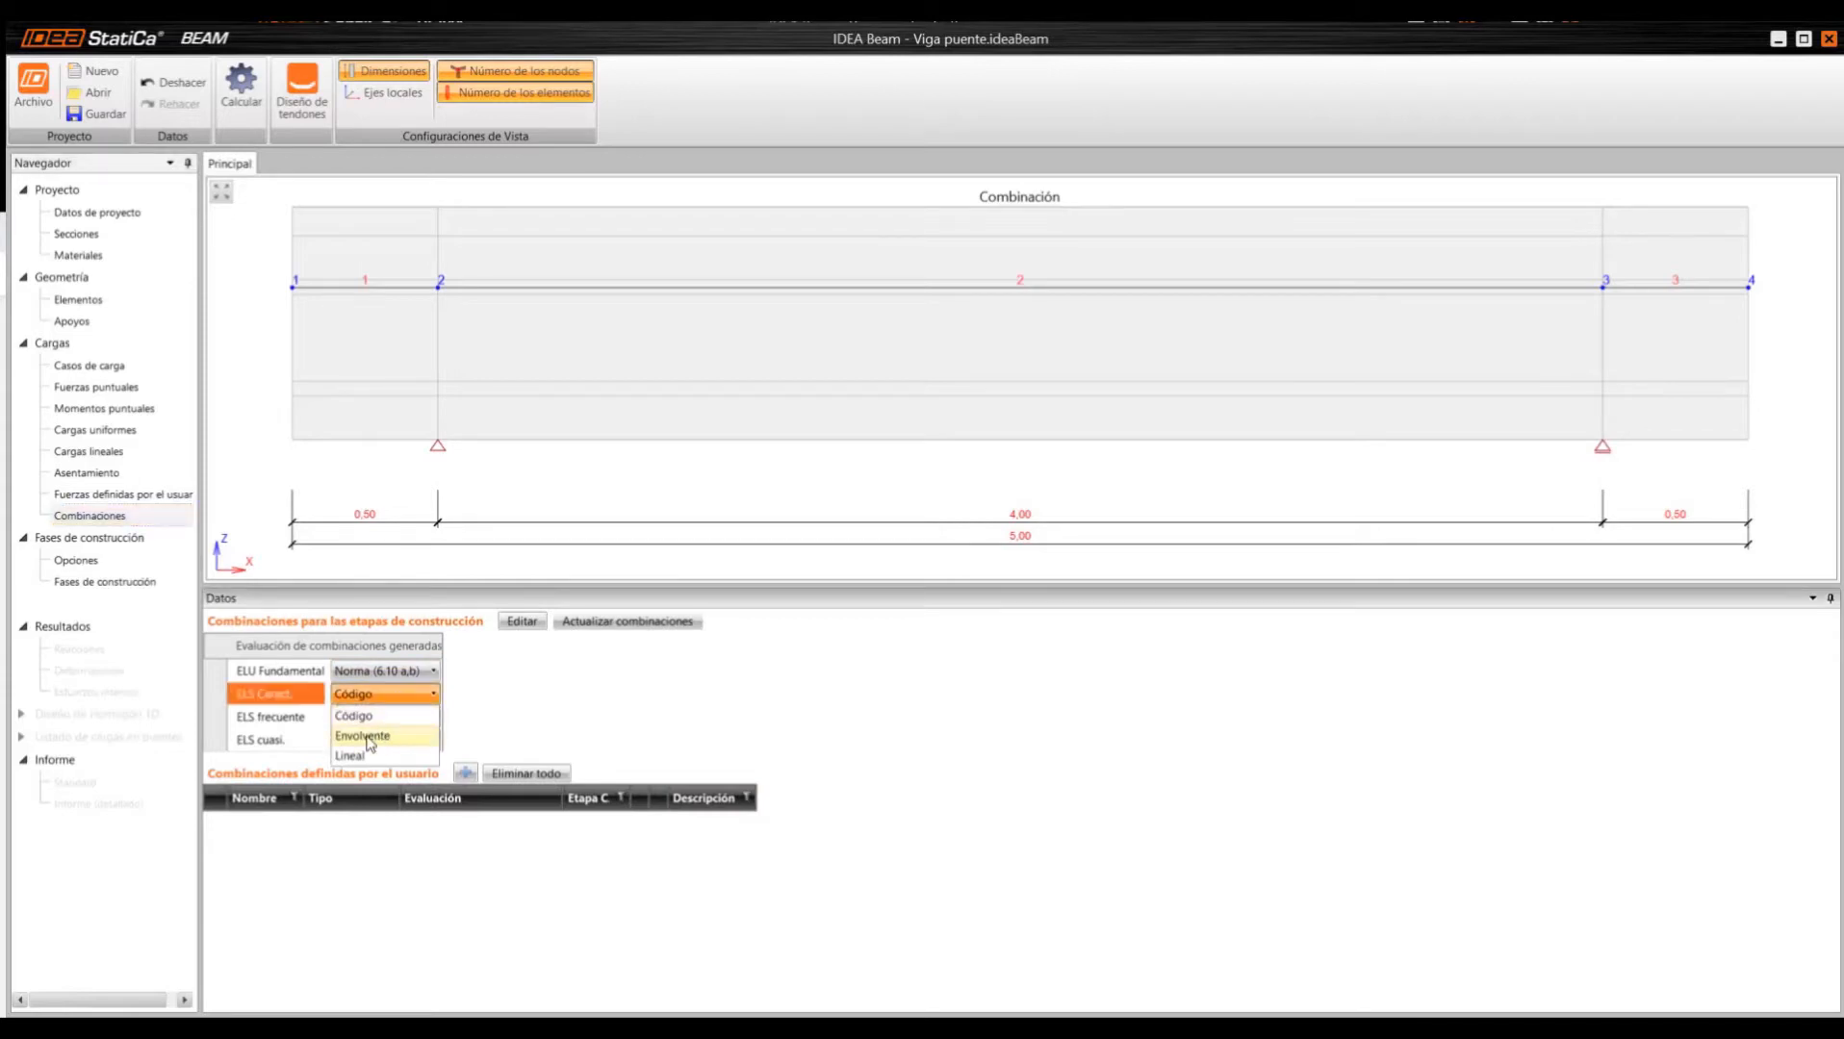
left_click(385, 717)
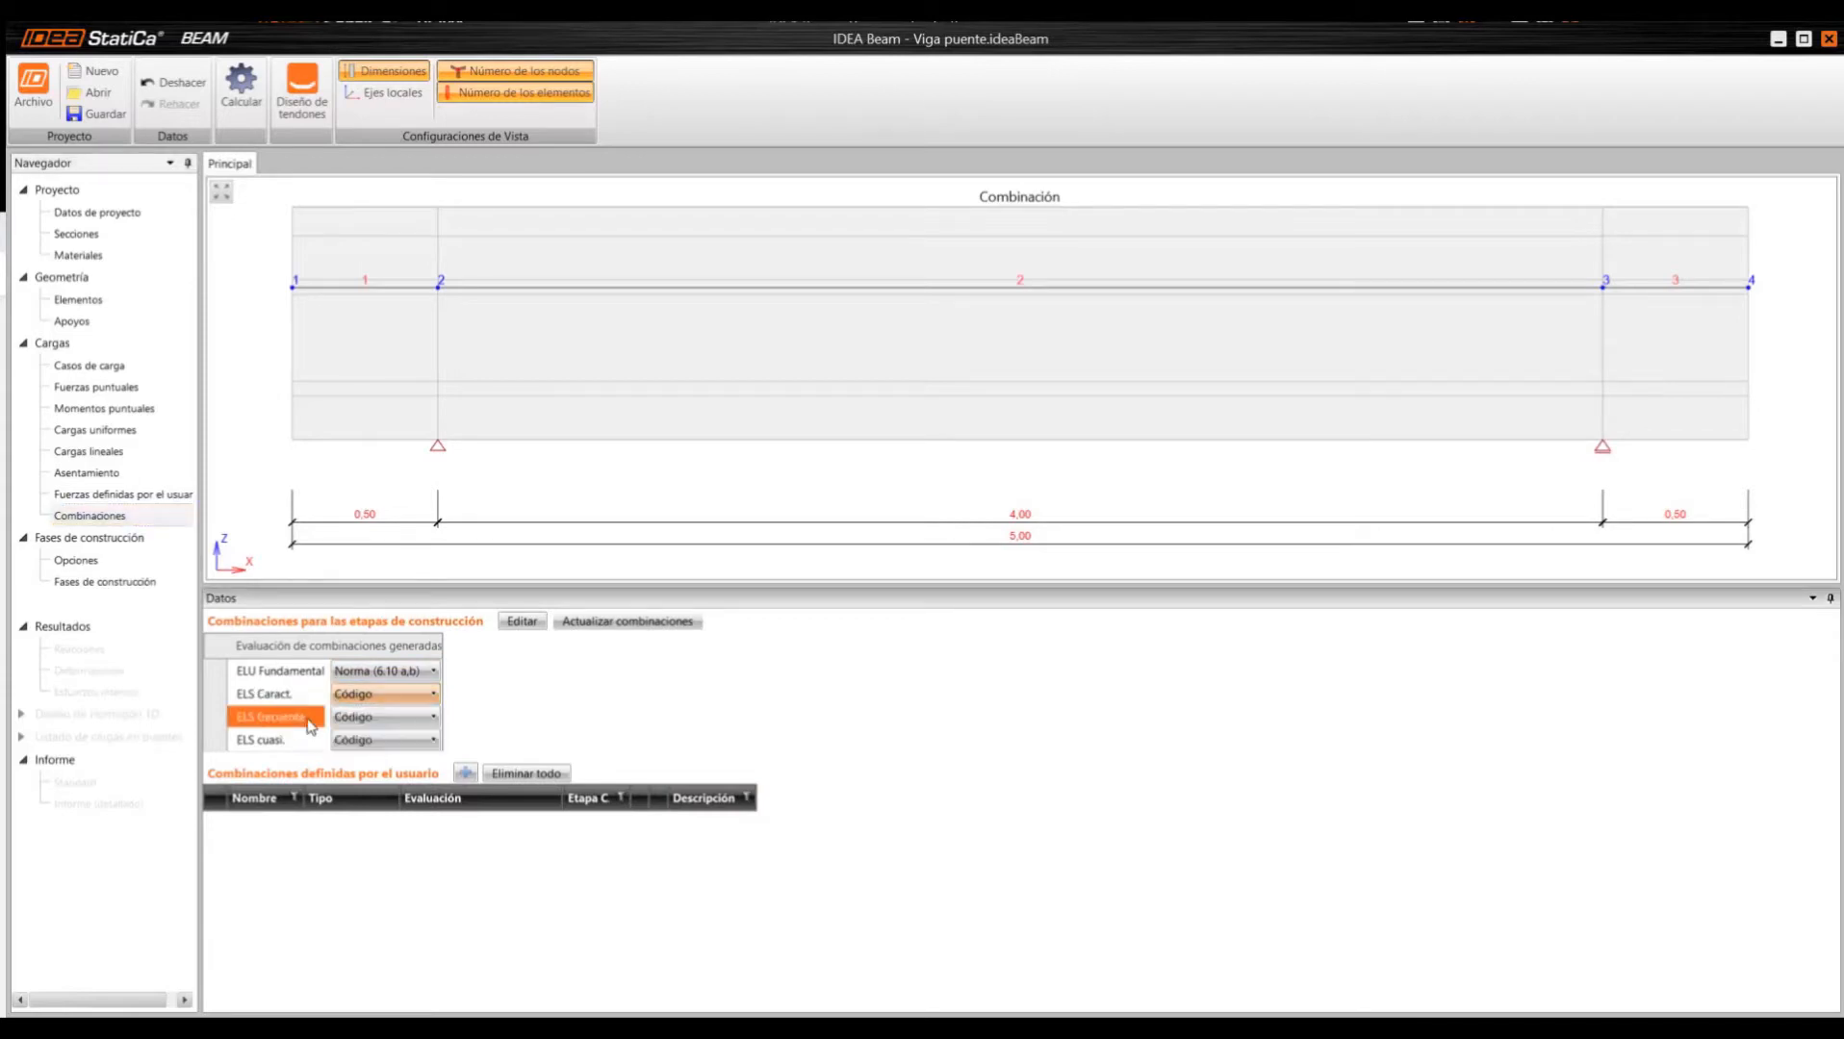
left_click(385, 717)
left_click(562, 689)
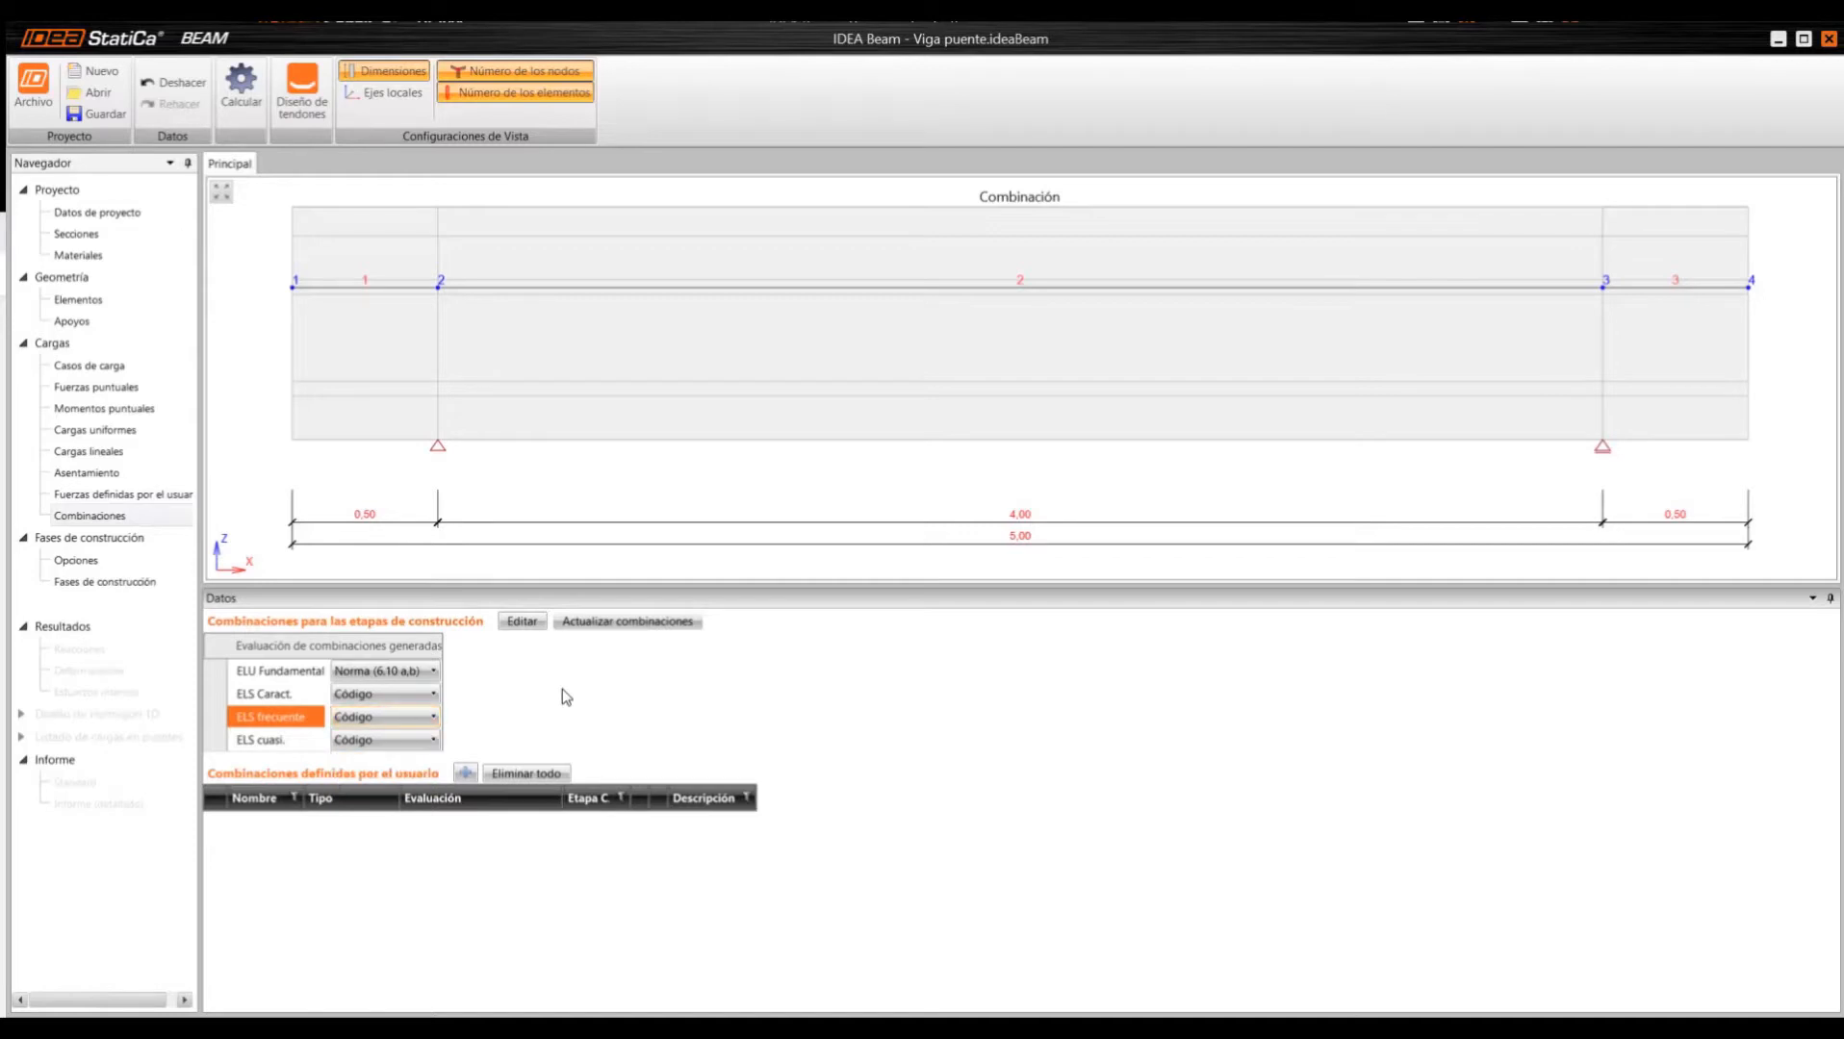
left_click(427, 673)
left_click(427, 672)
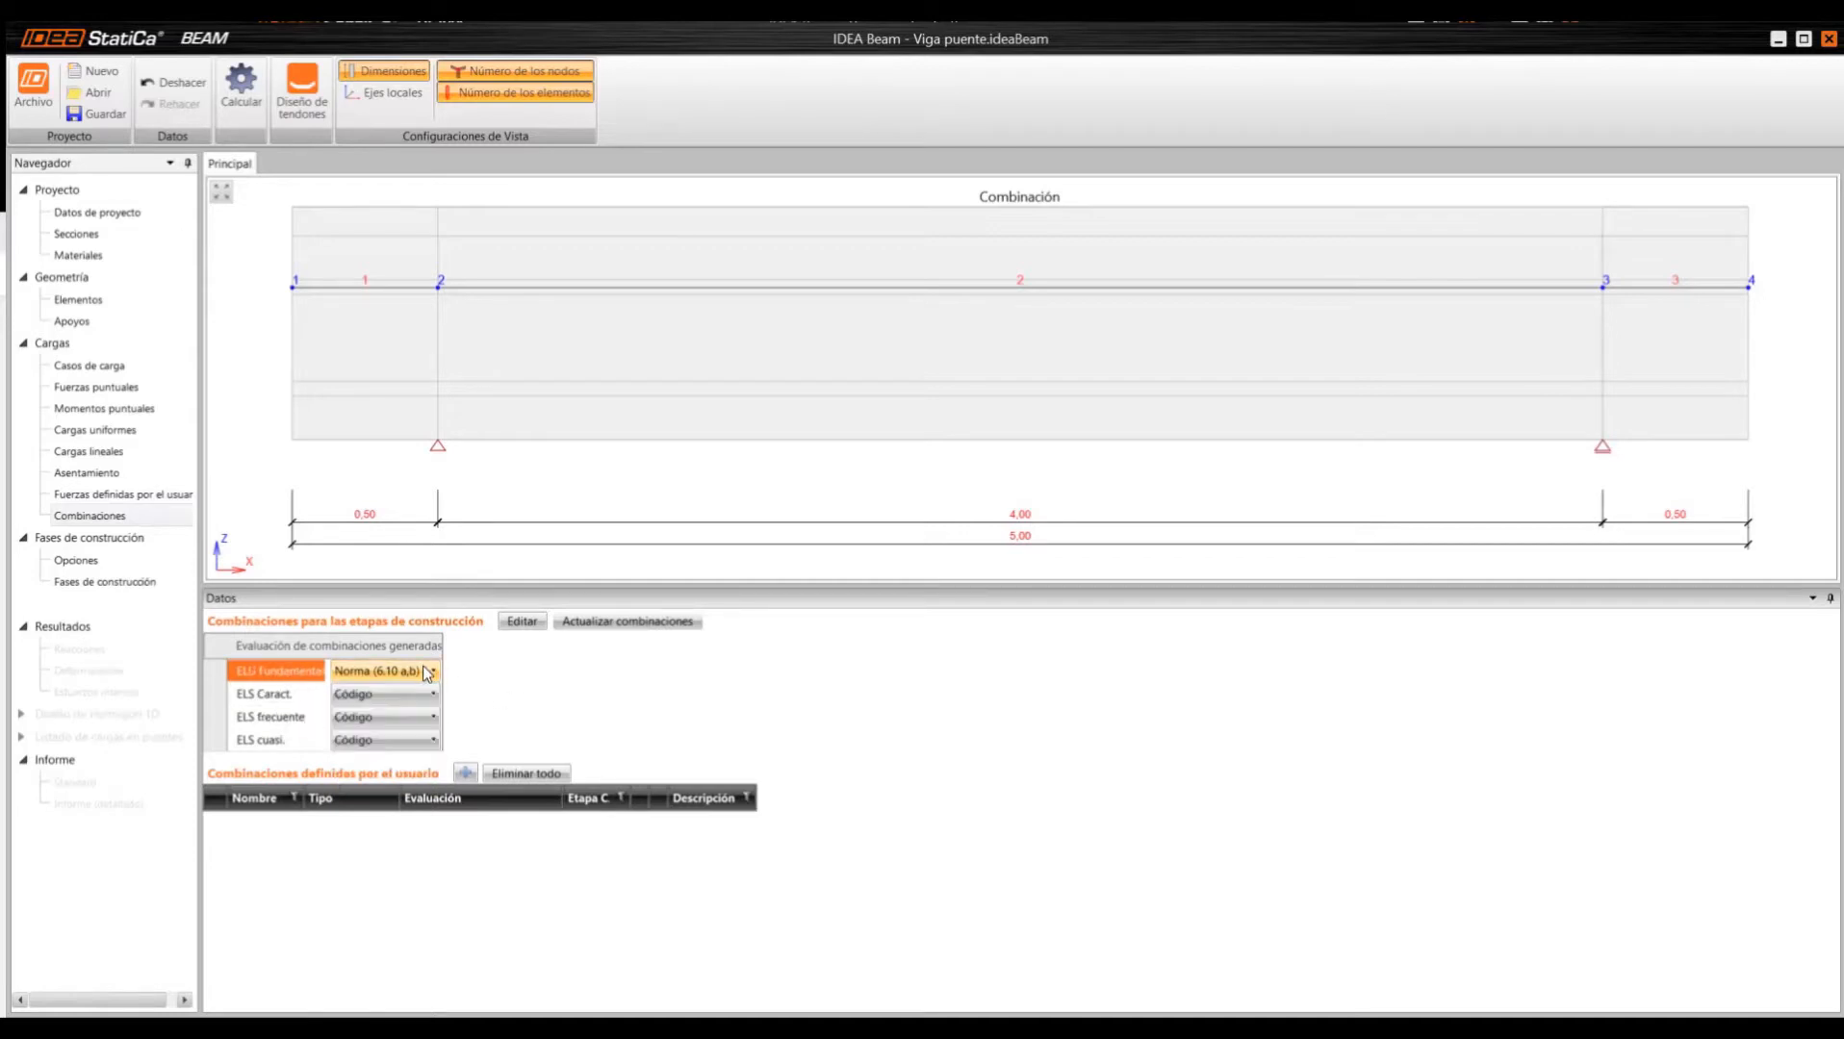
- Inspect the generated stage combinations ELSC ST(2), ELSF ST(2), ELSC ST(7) and ULSF ST(9) with their load cases and coefficients
left_click(537, 629)
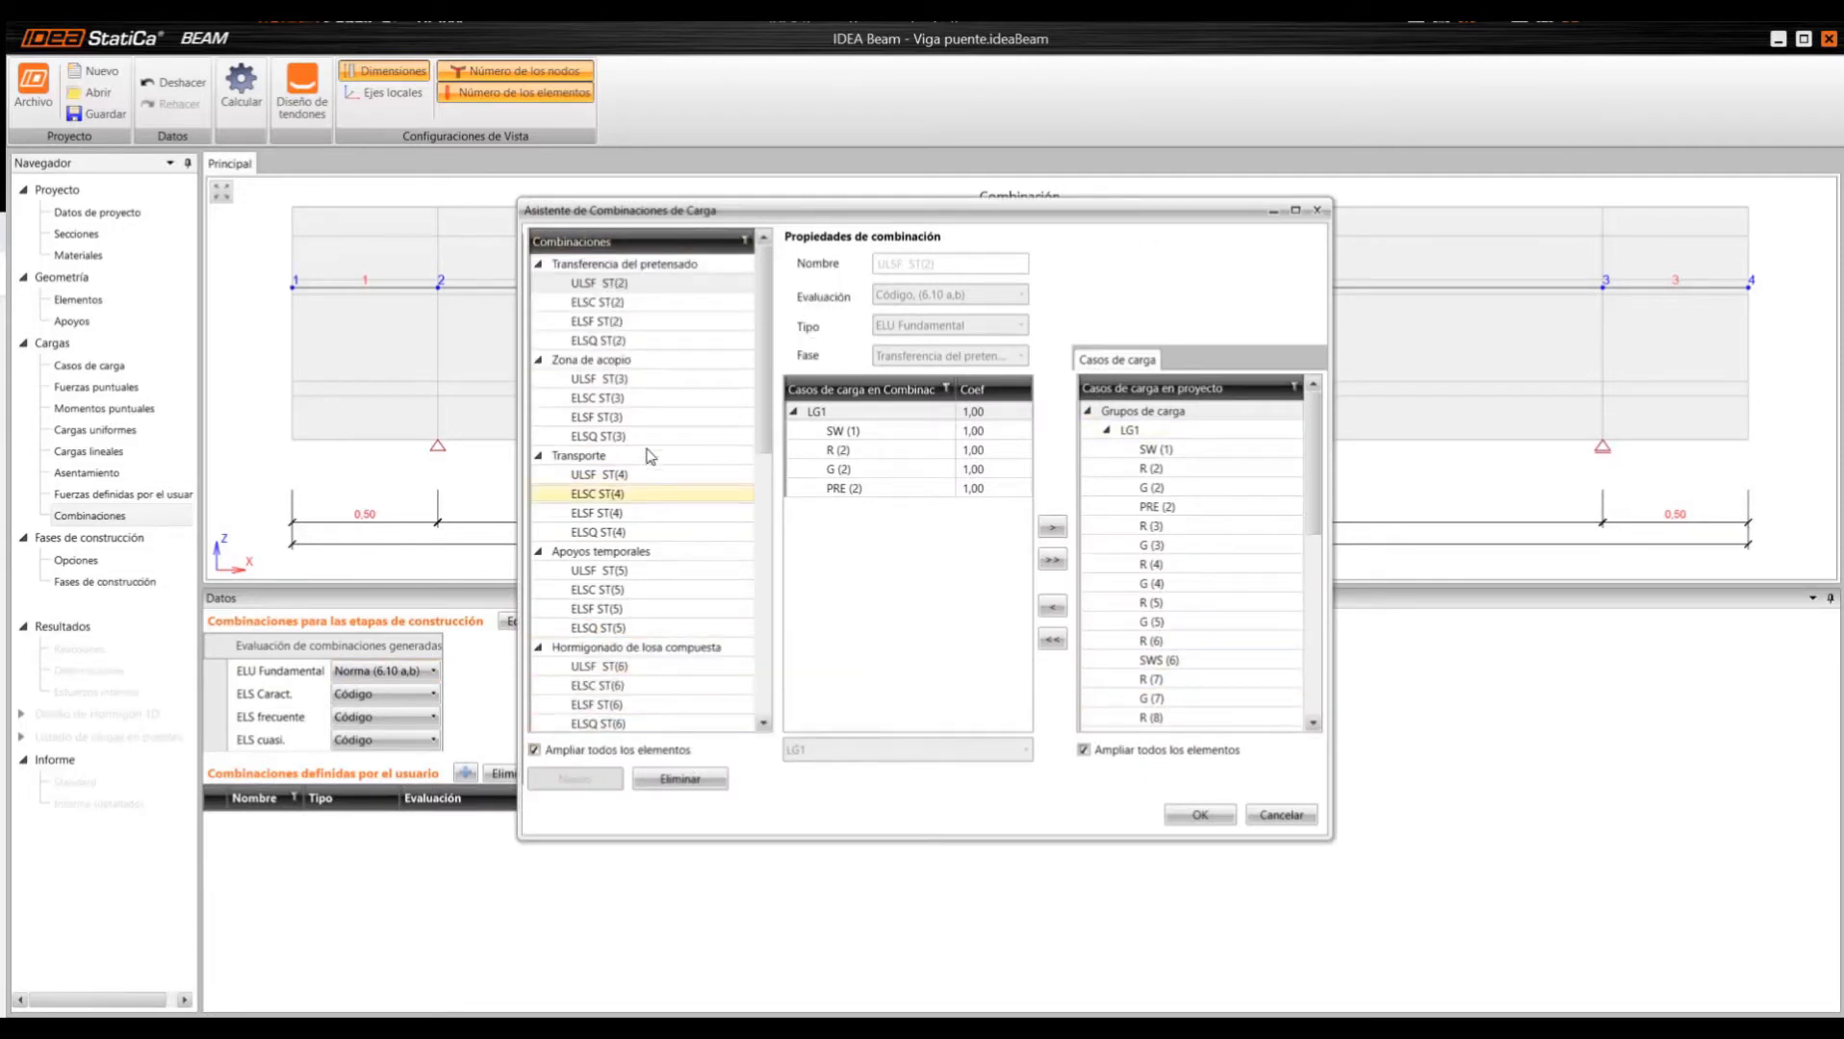
left_click(657, 306)
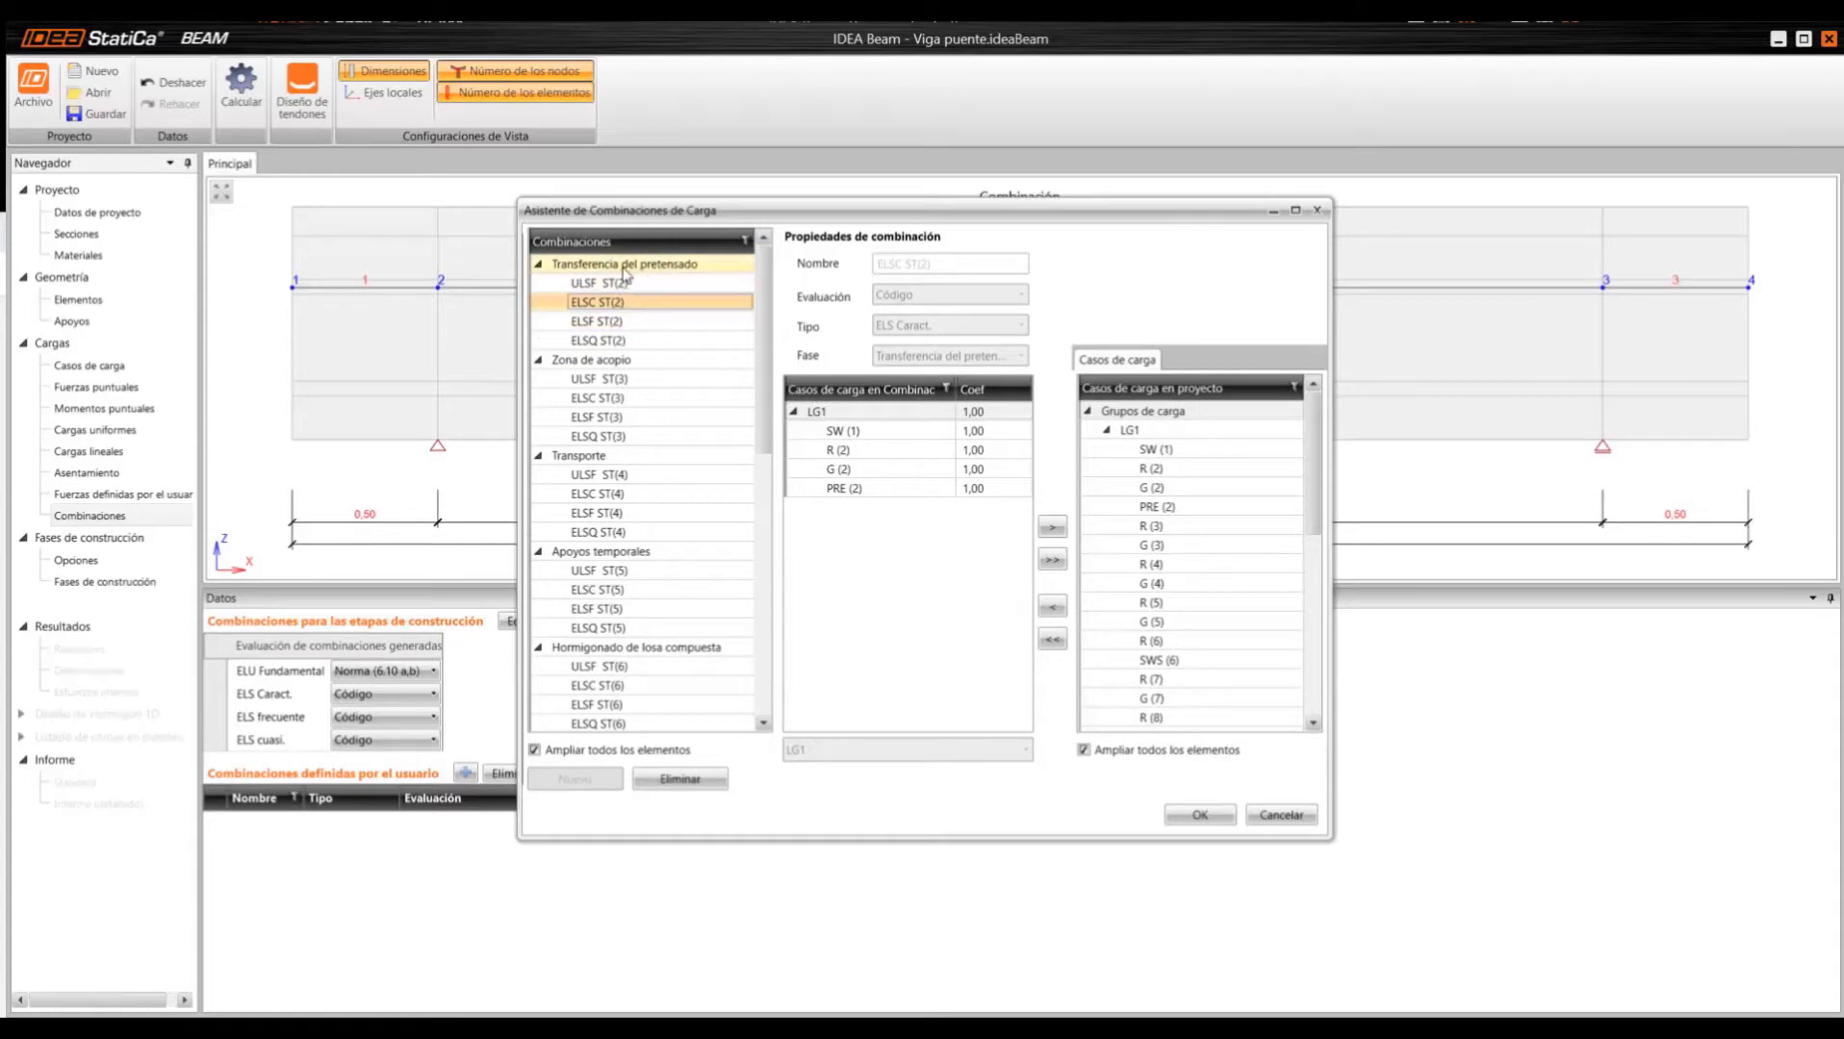
left_click(628, 324)
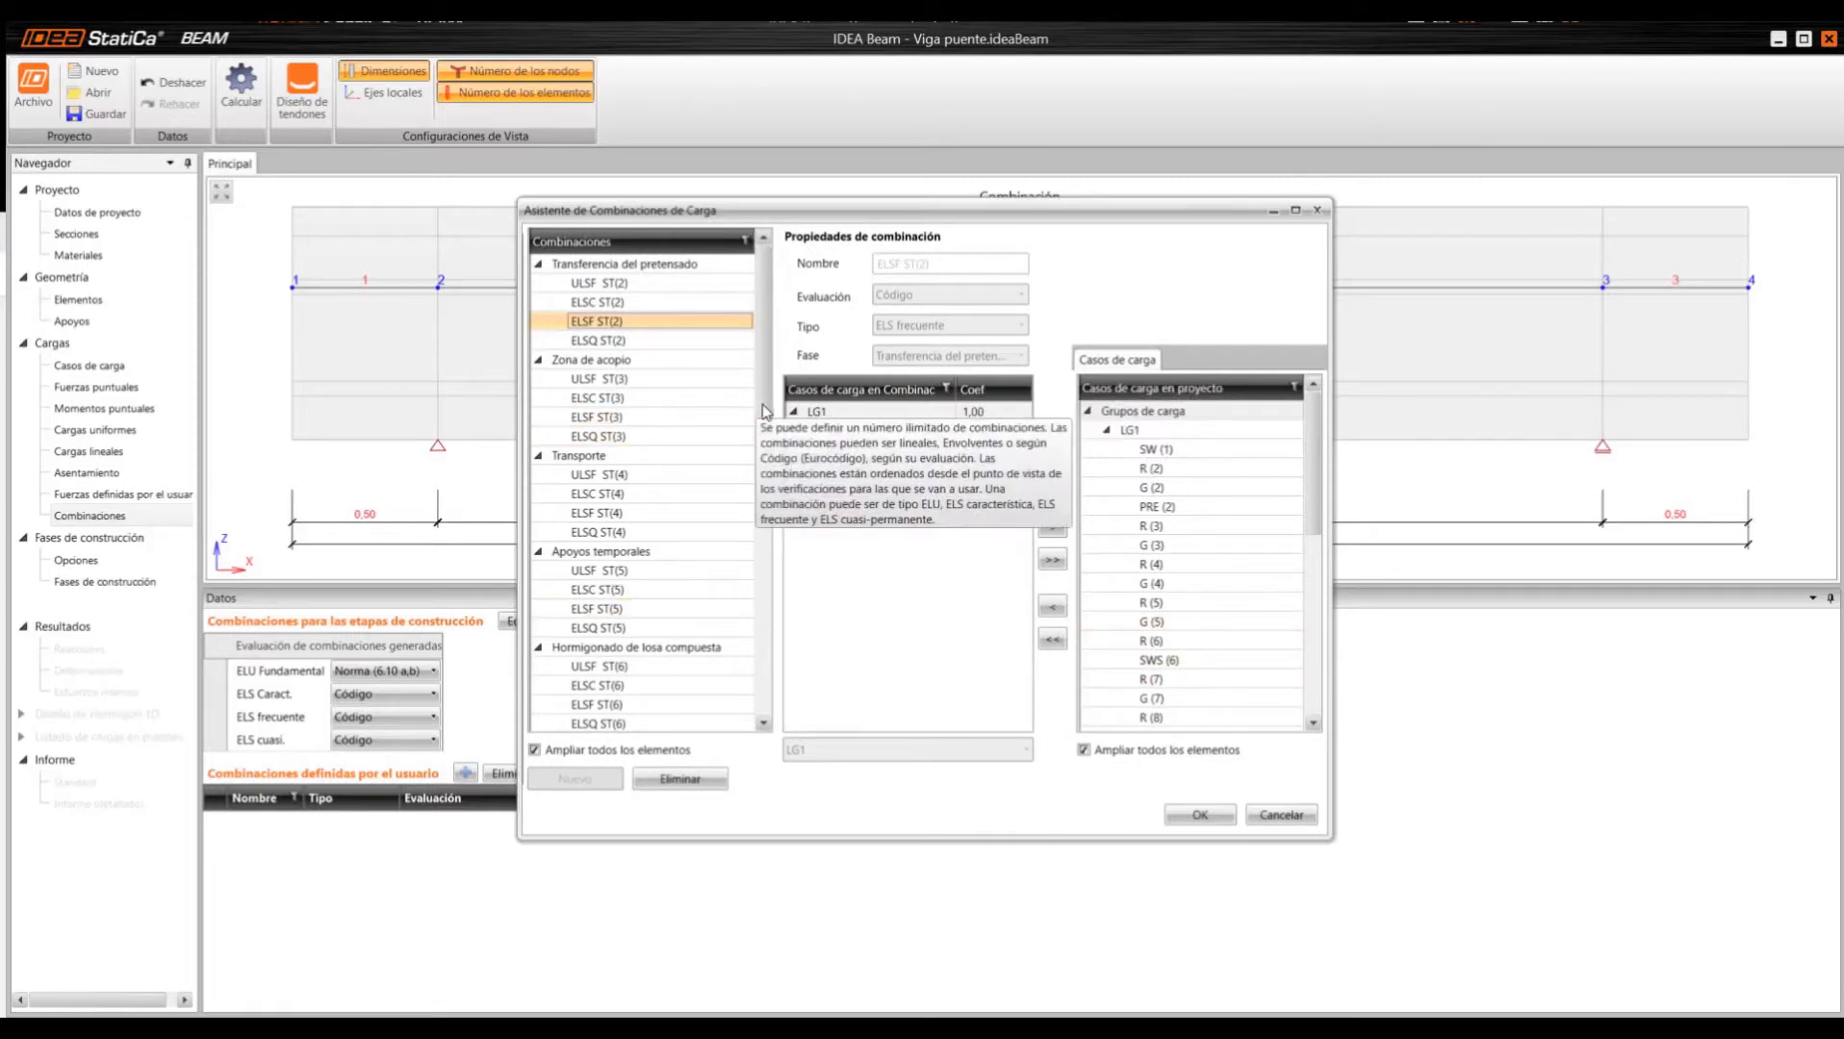
left_click_drag(762, 452, 759, 560)
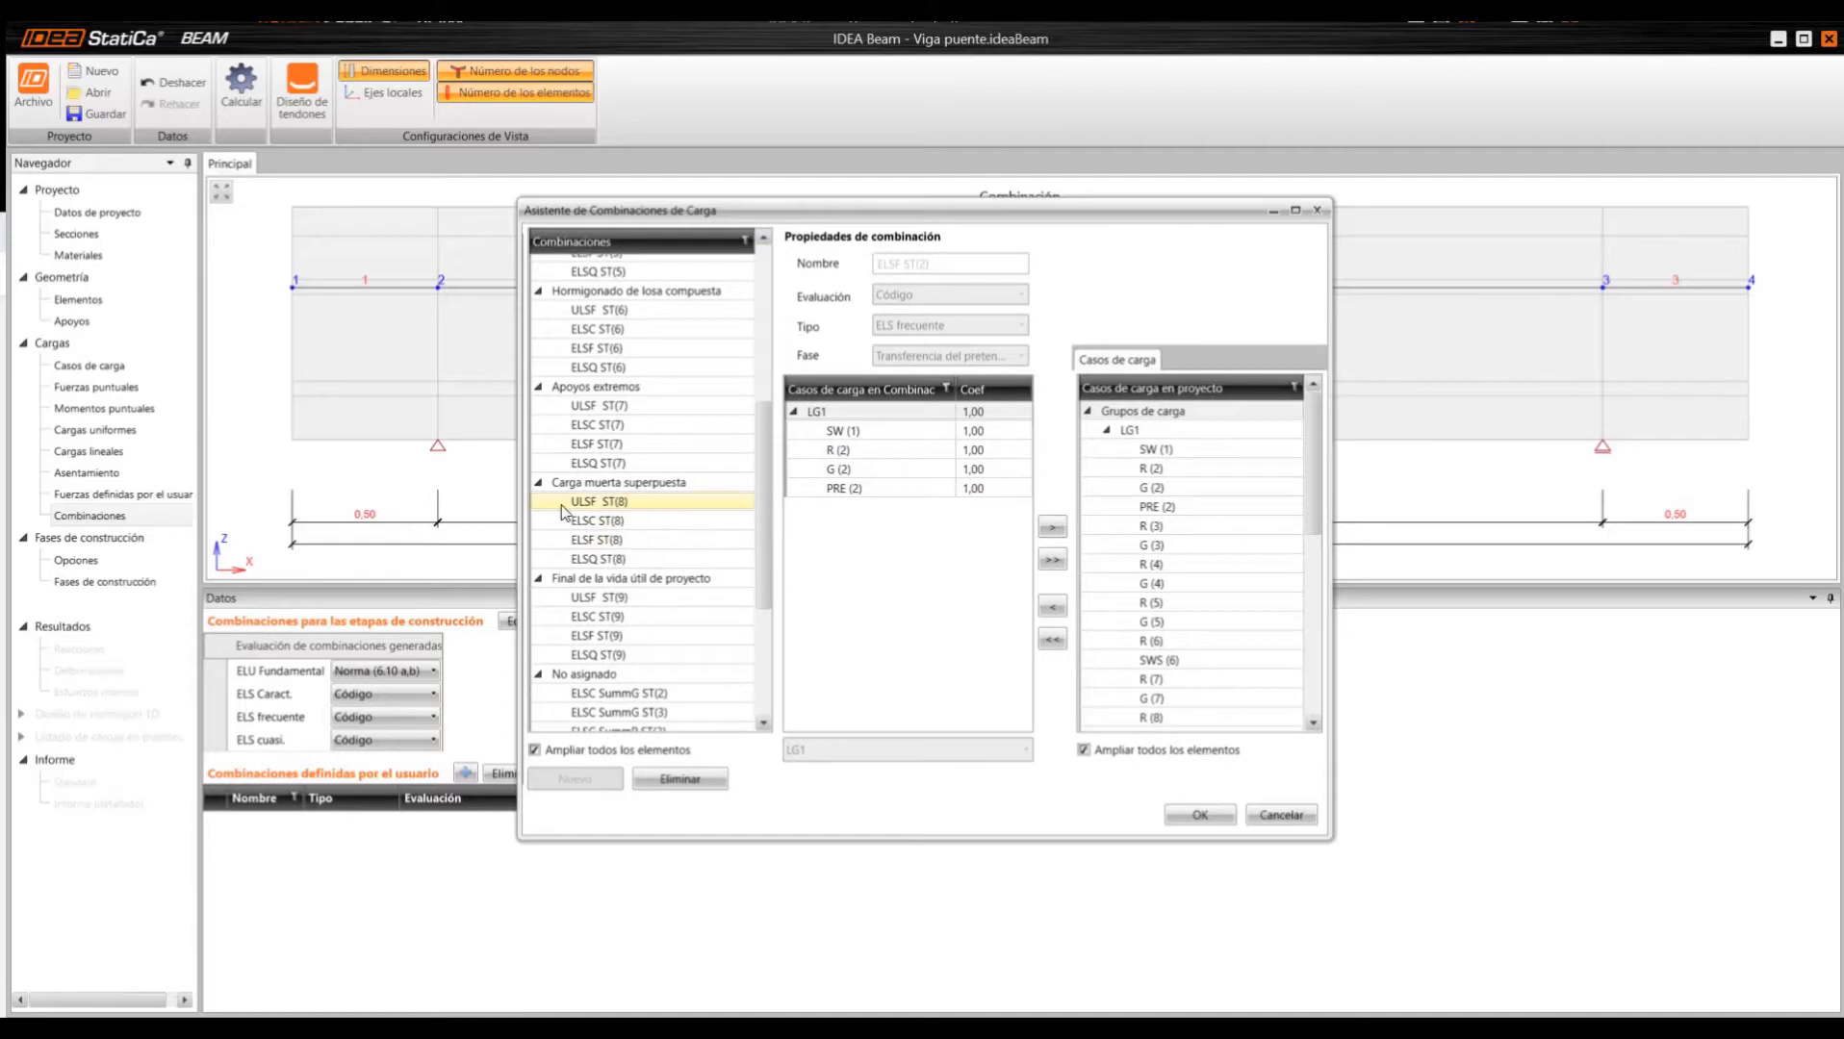
left_click(599, 425)
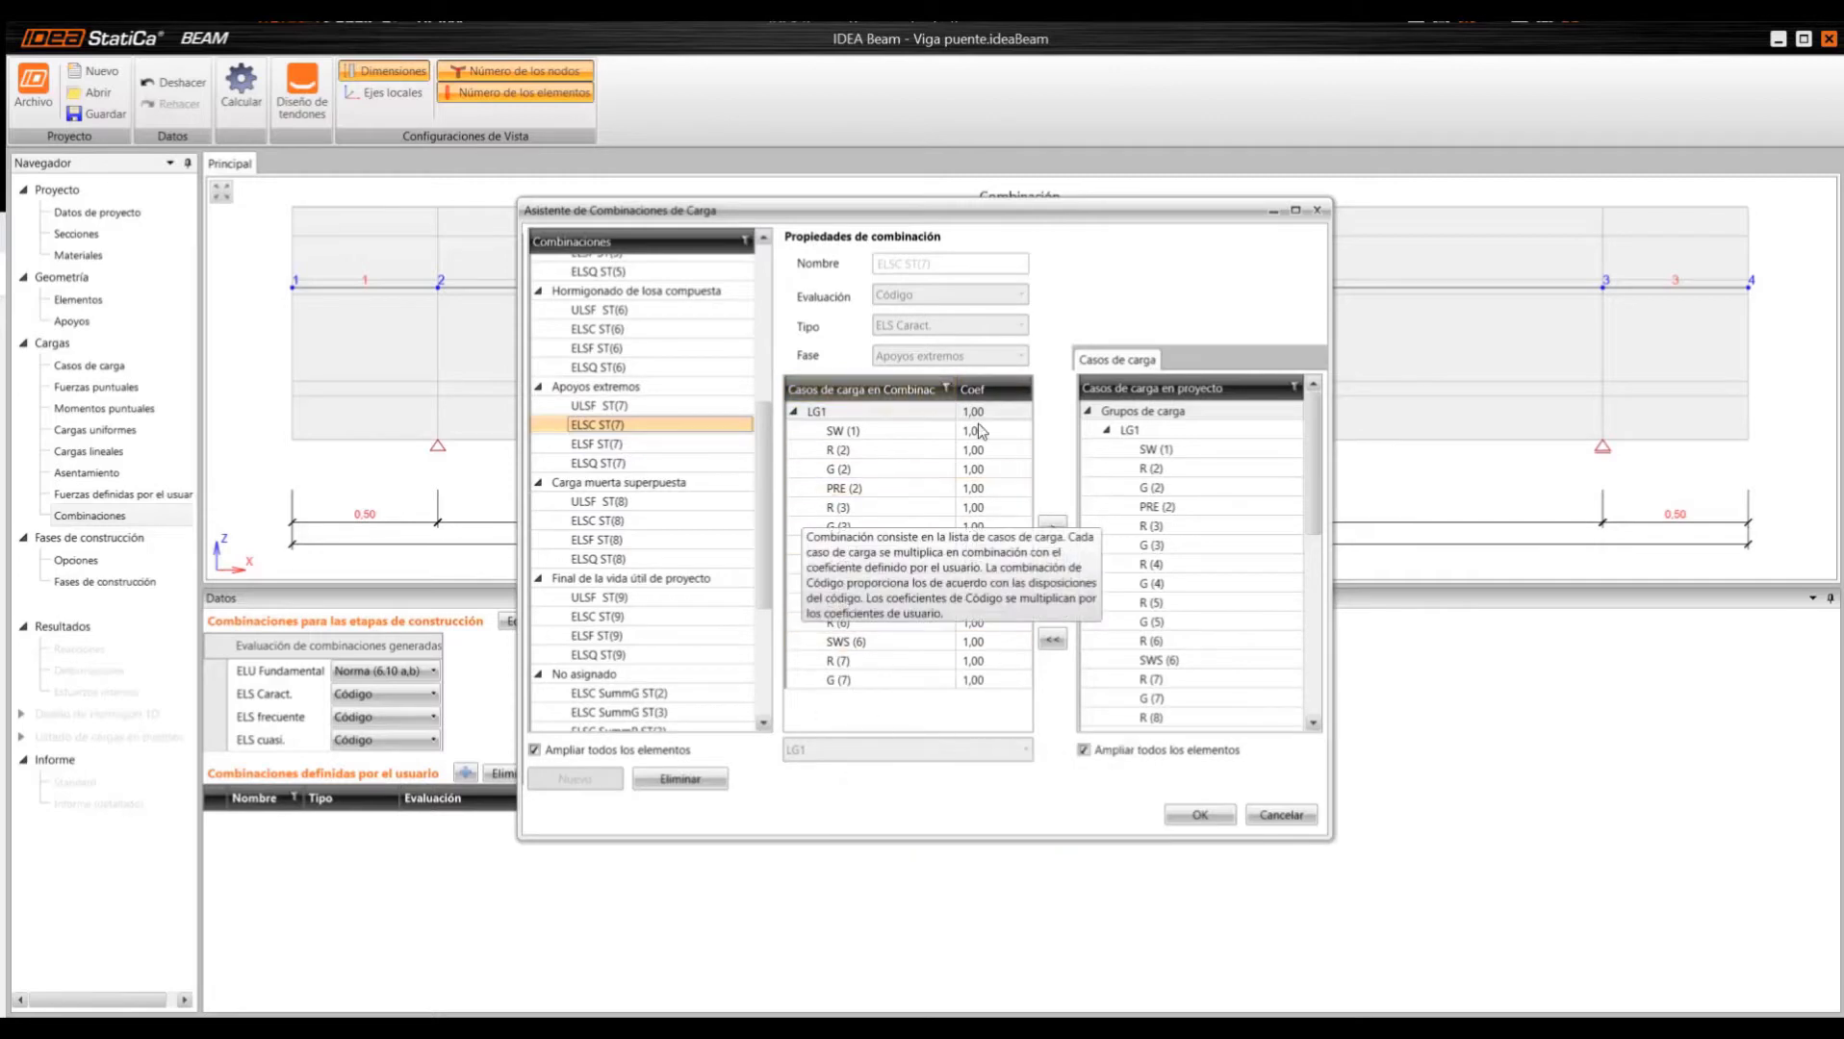
scroll(757, 510, "down", 4)
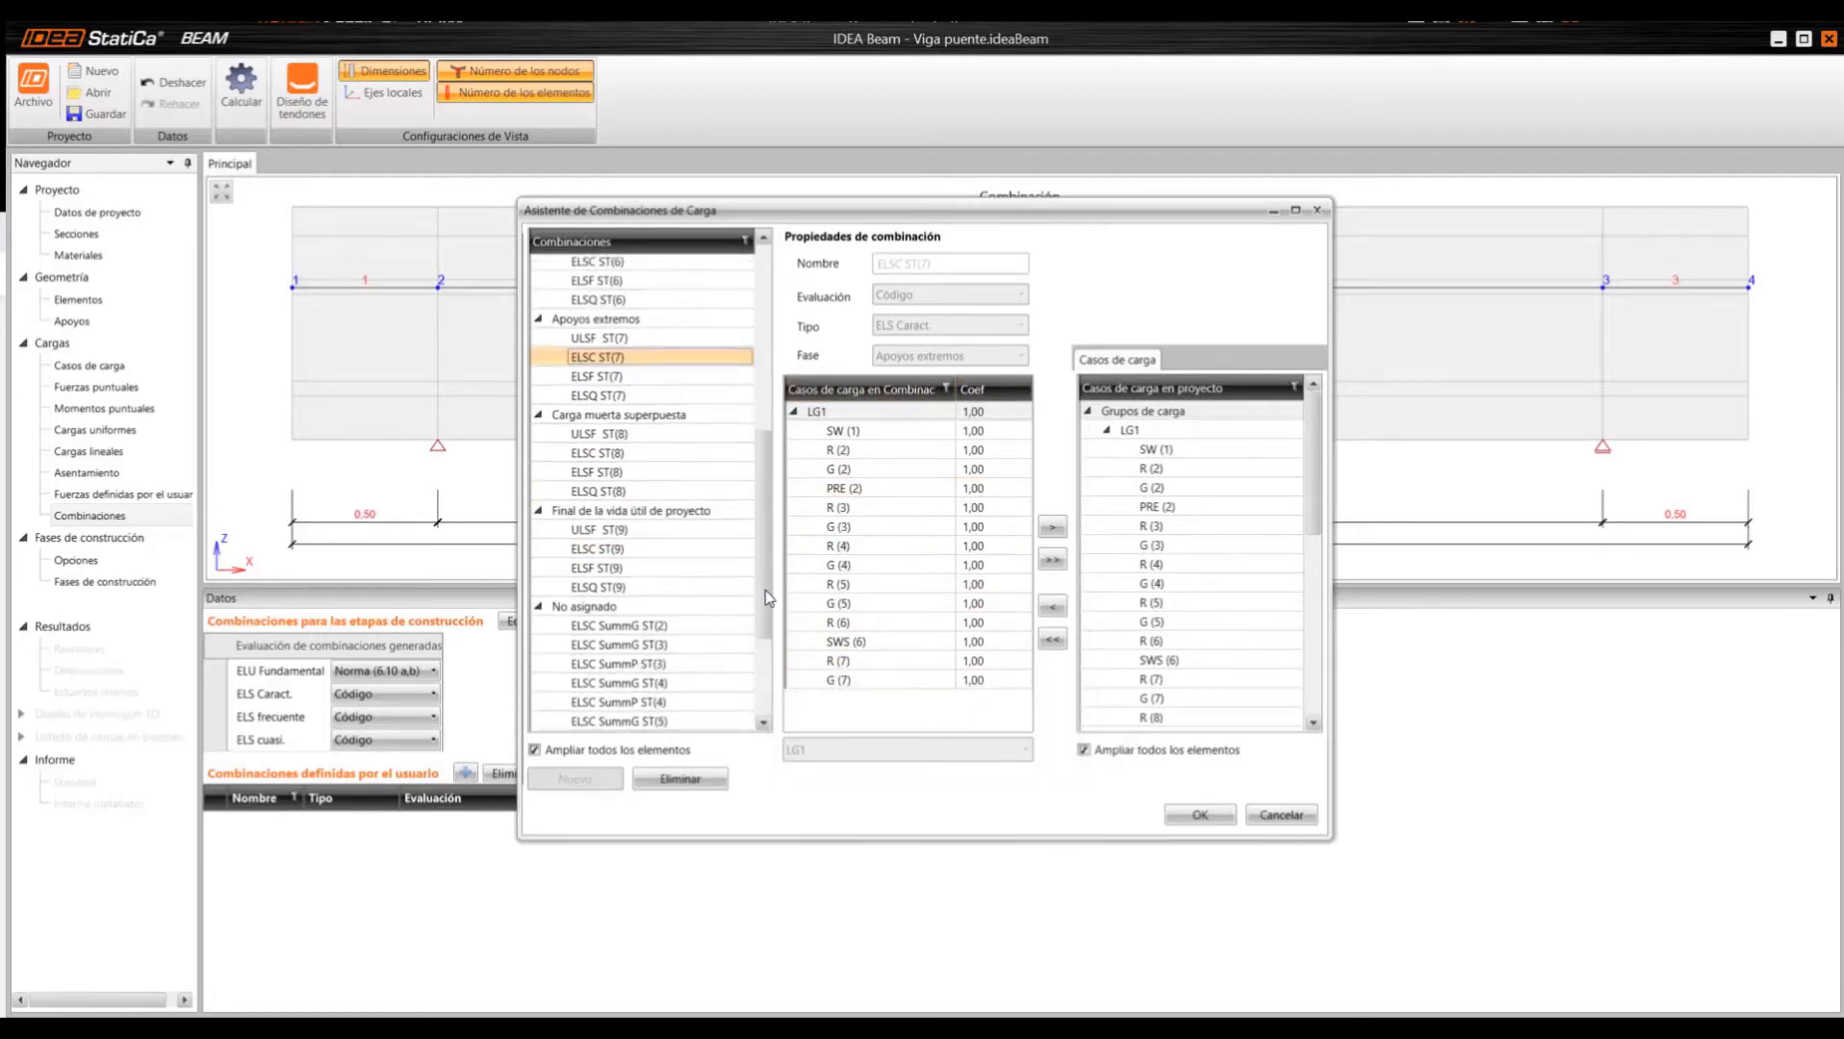
left_click(619, 360)
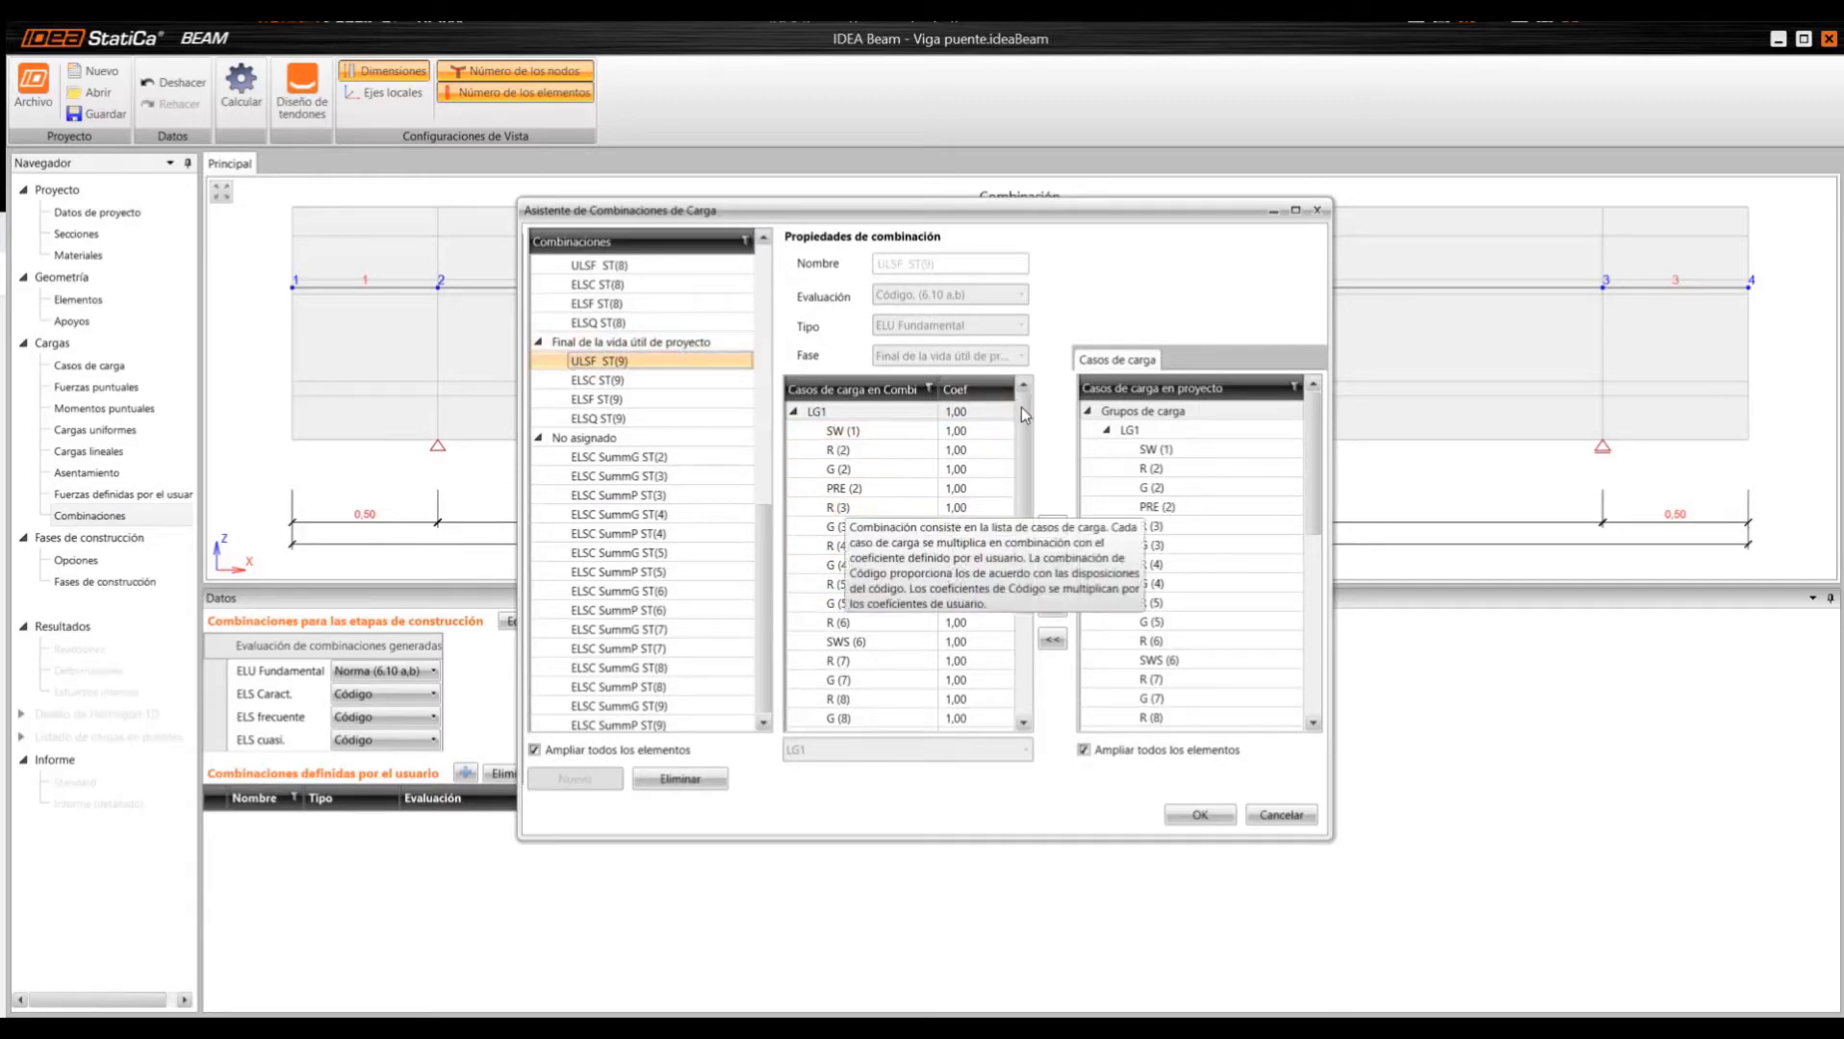
left_click_drag(1021, 408, 1012, 489)
scroll(991, 597, "down", 1)
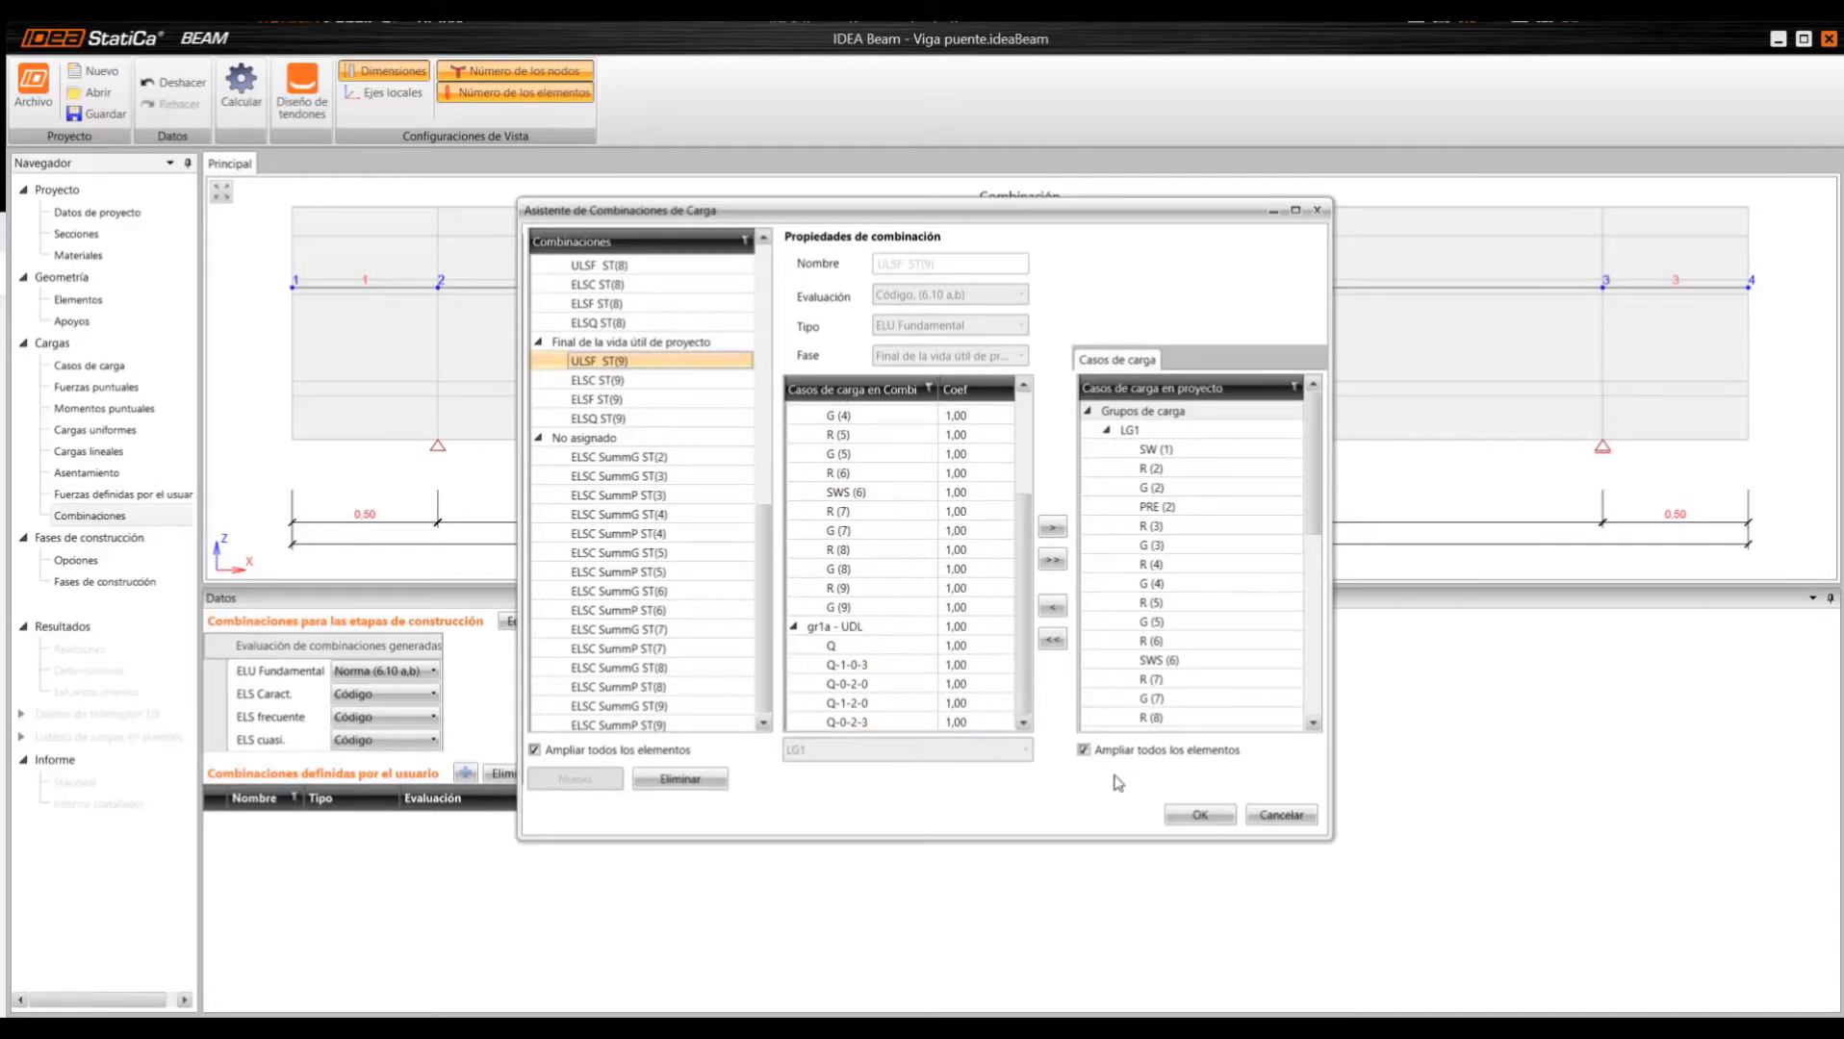
- Accept the generated combinations and add a user-defined combination
left_click(1221, 820)
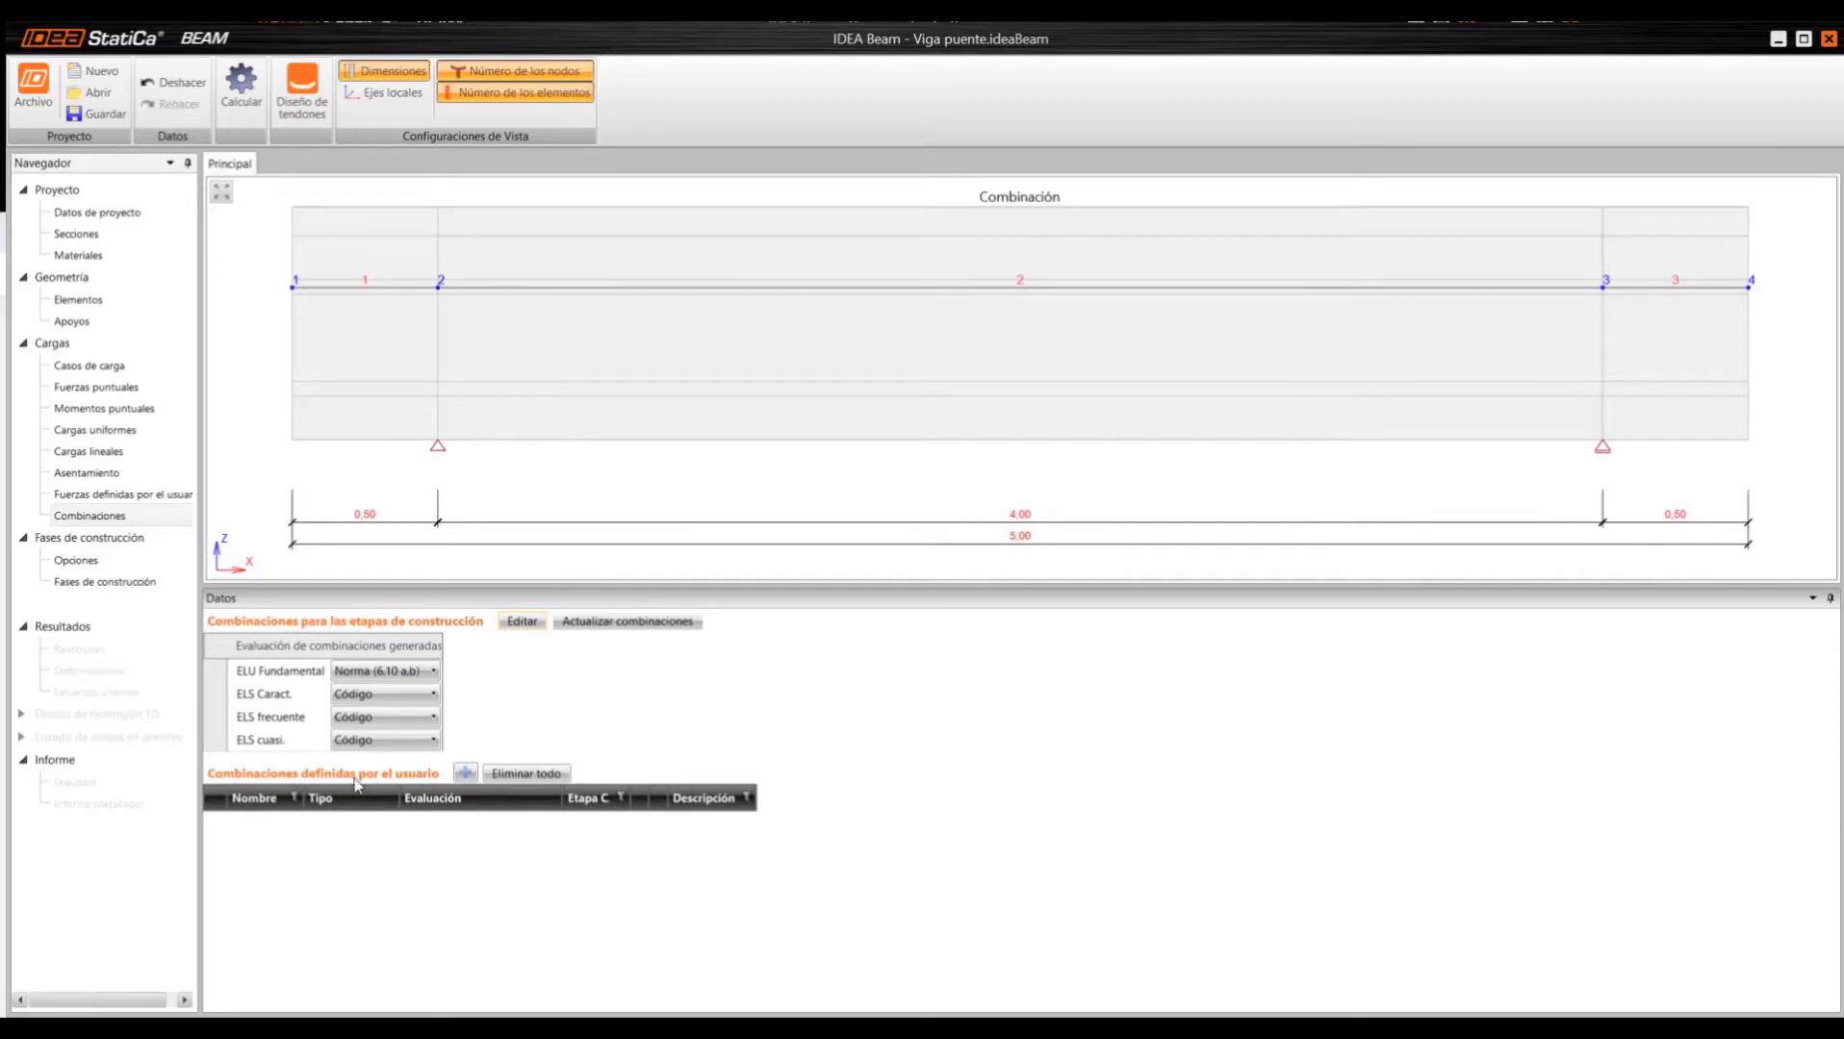
left_click(465, 773)
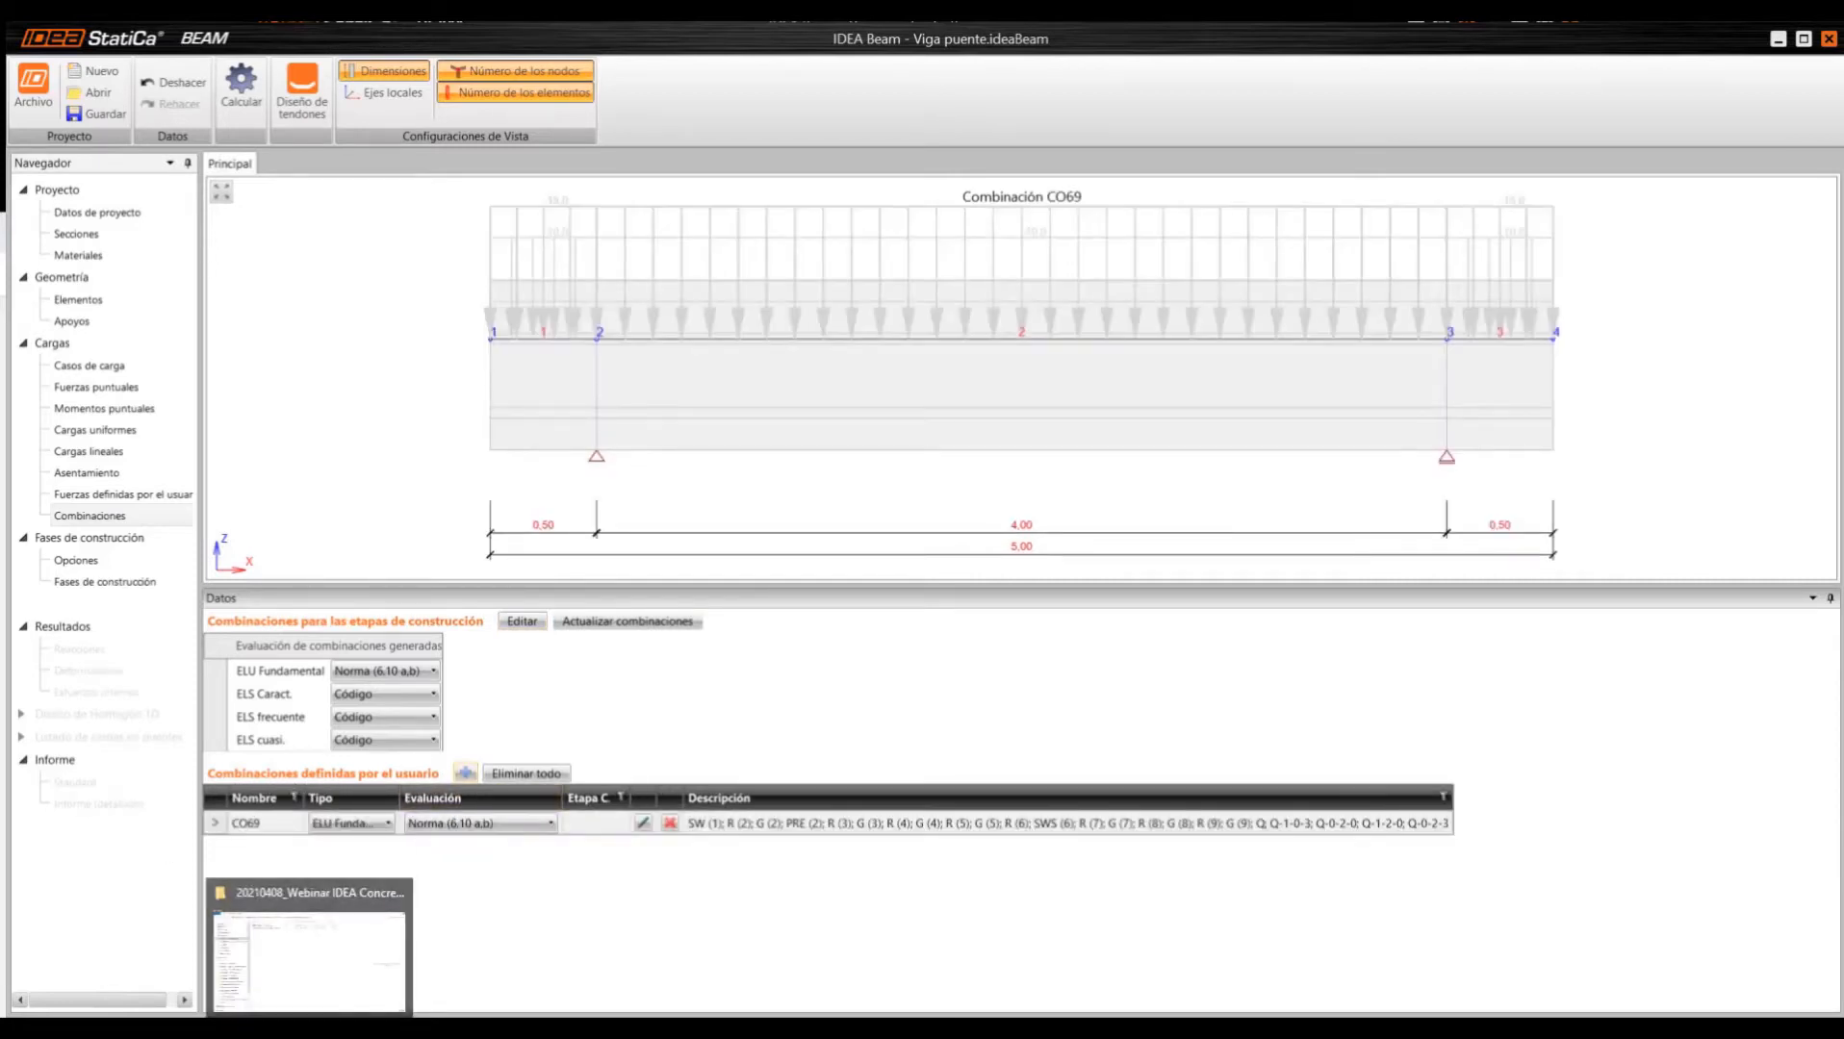
- Review the construction stage settings for curing, humidity and code factors, plus the list of construction and service stages
left_click(113, 537)
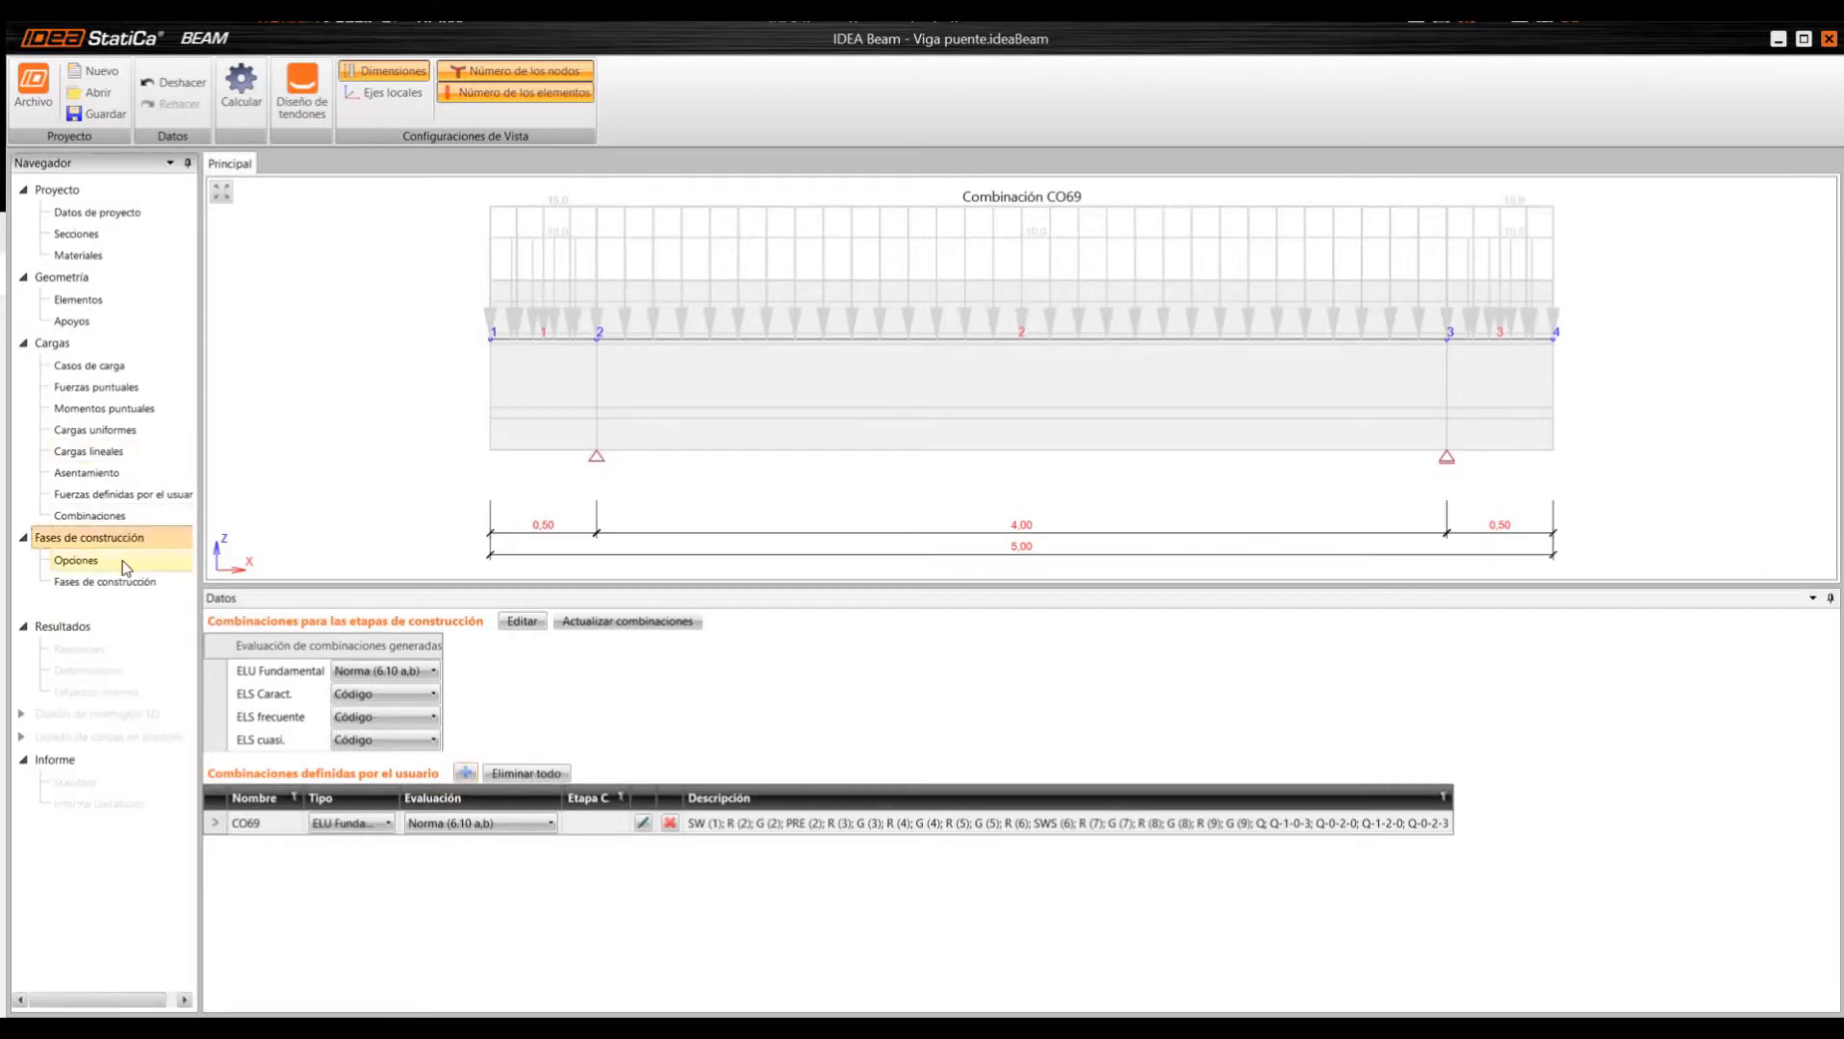
left_click(124, 564)
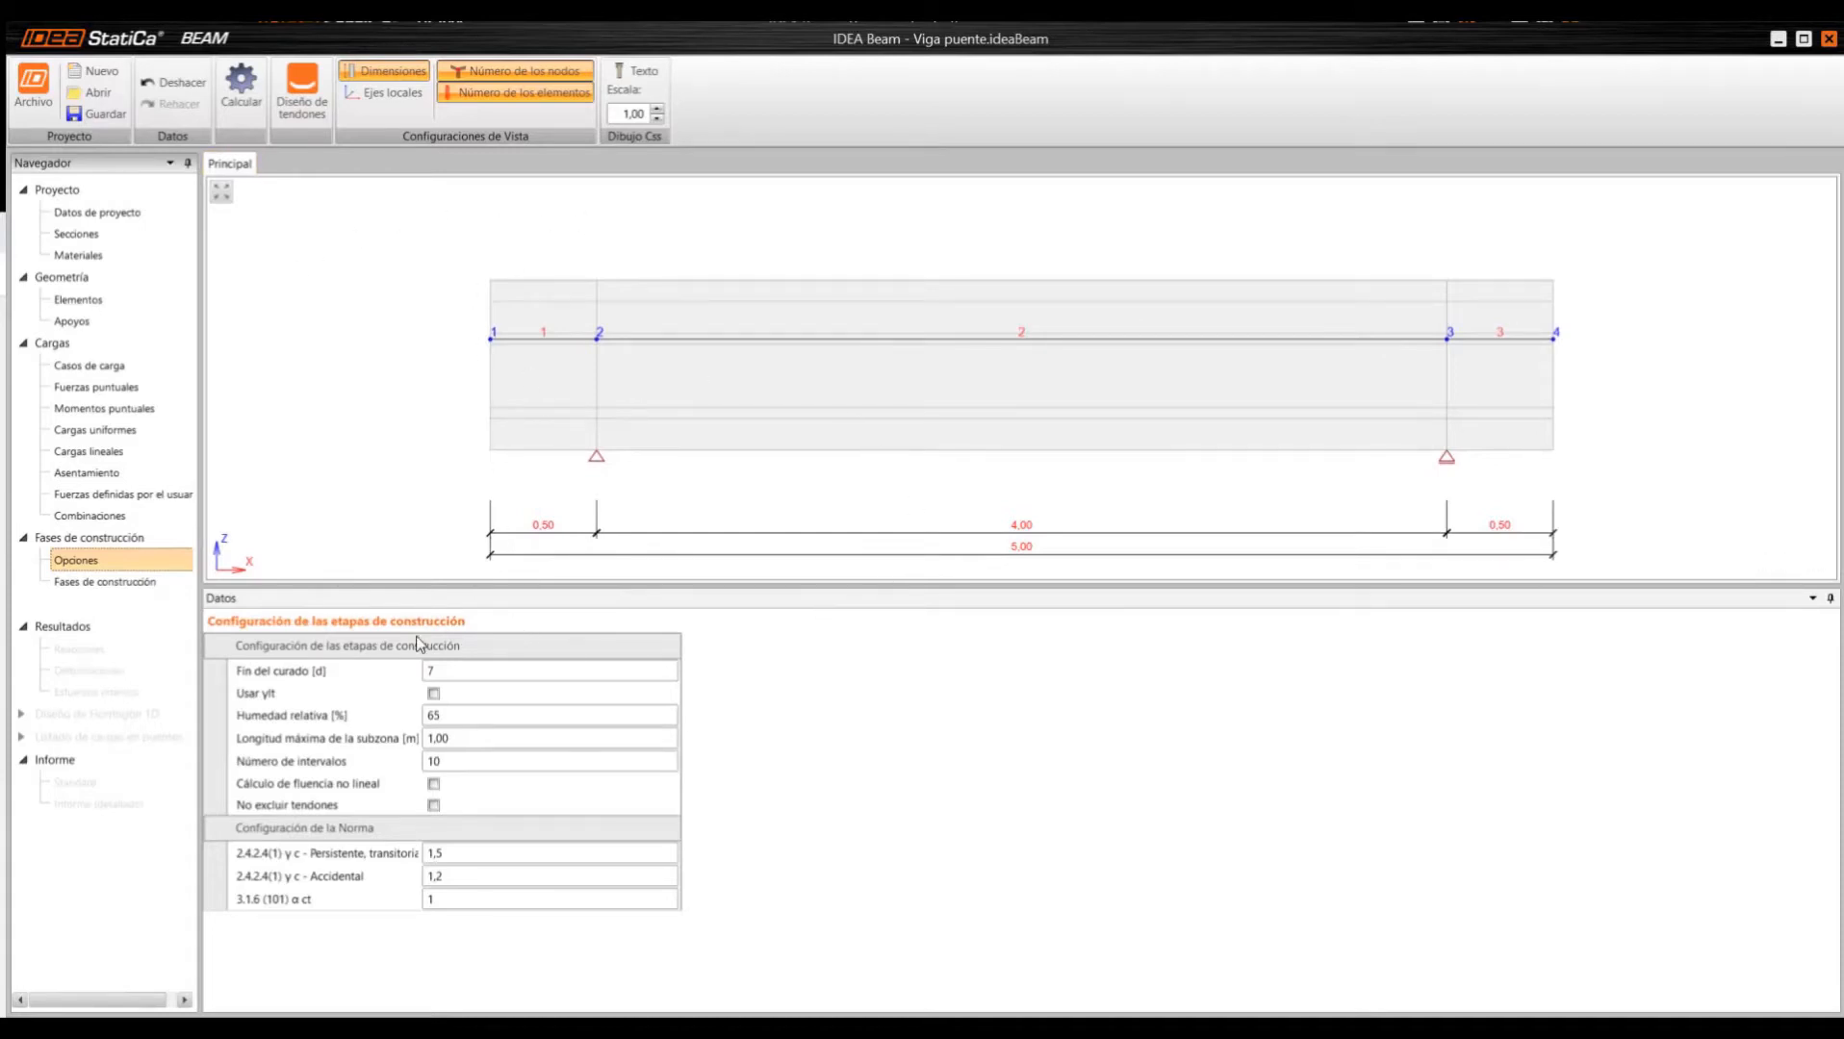
mouse_move(318, 678)
scroll(630, 333, "down", 1)
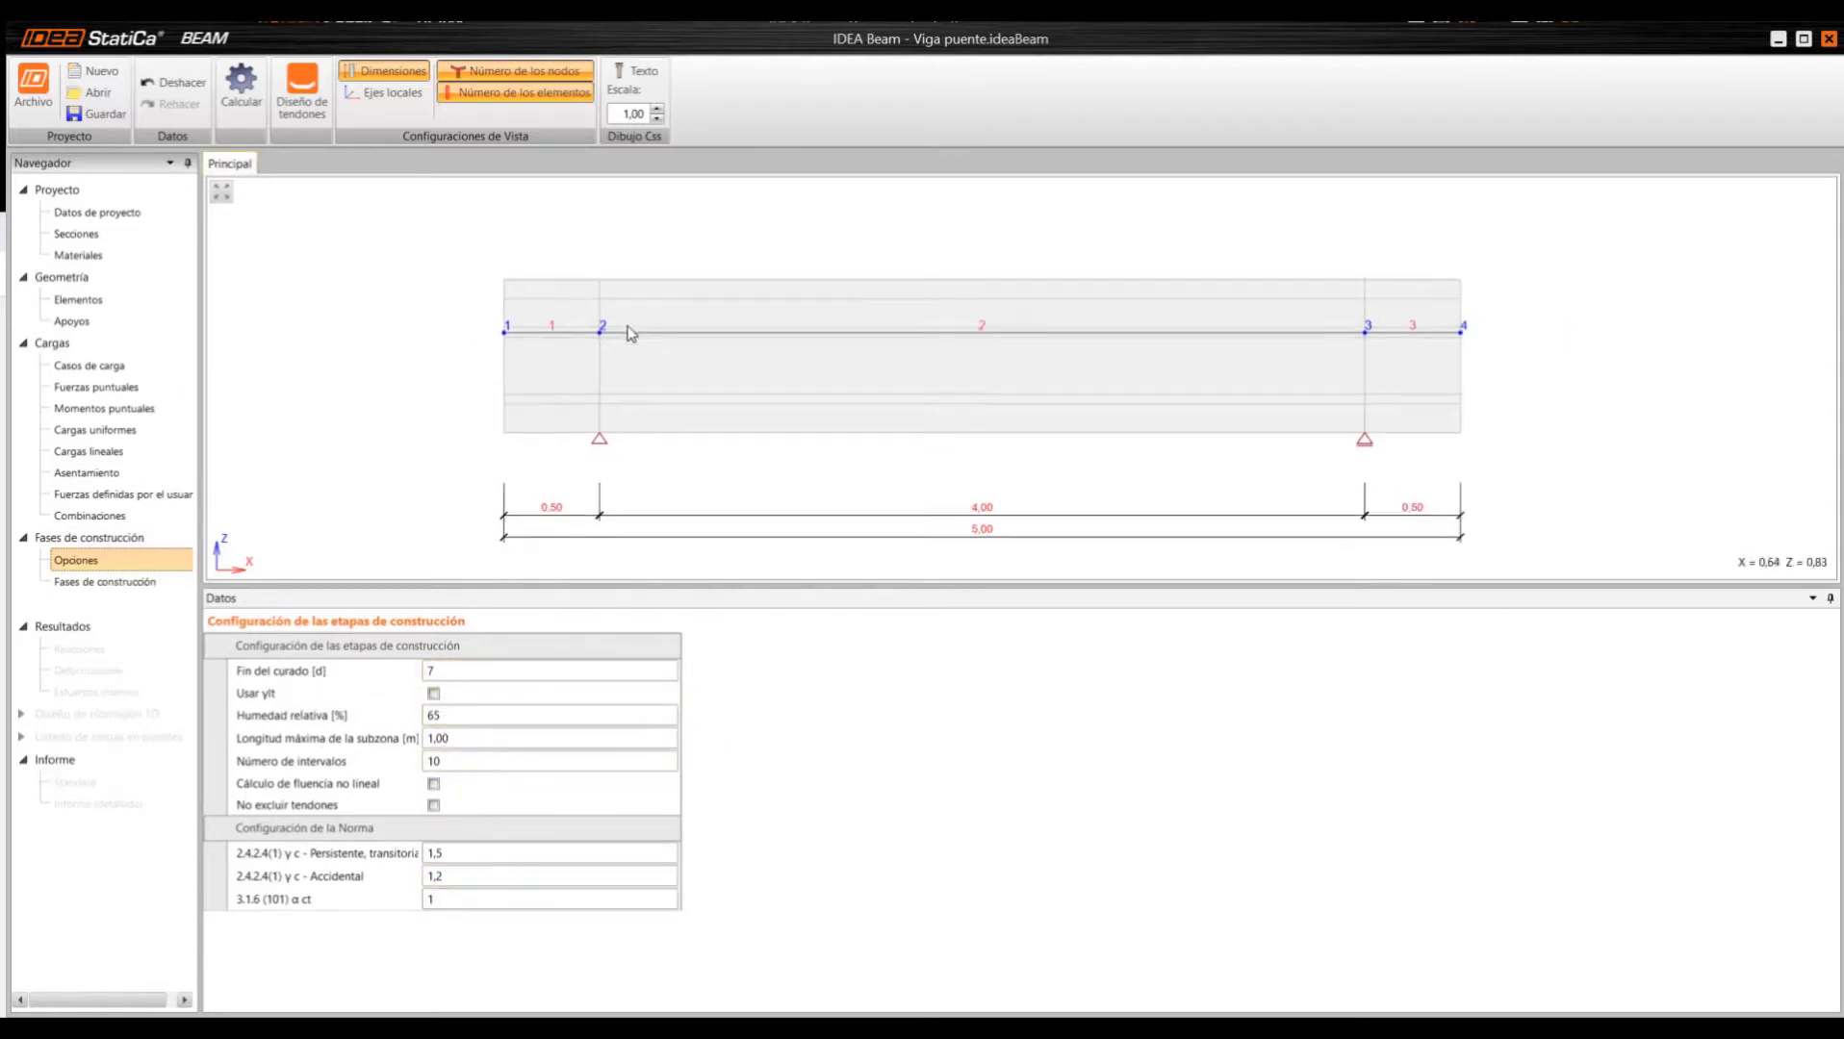
mouse_move(780, 463)
middle_mouse_down()
mouse_move(800, 397)
mouse_move(779, 446)
middle_mouse_up()
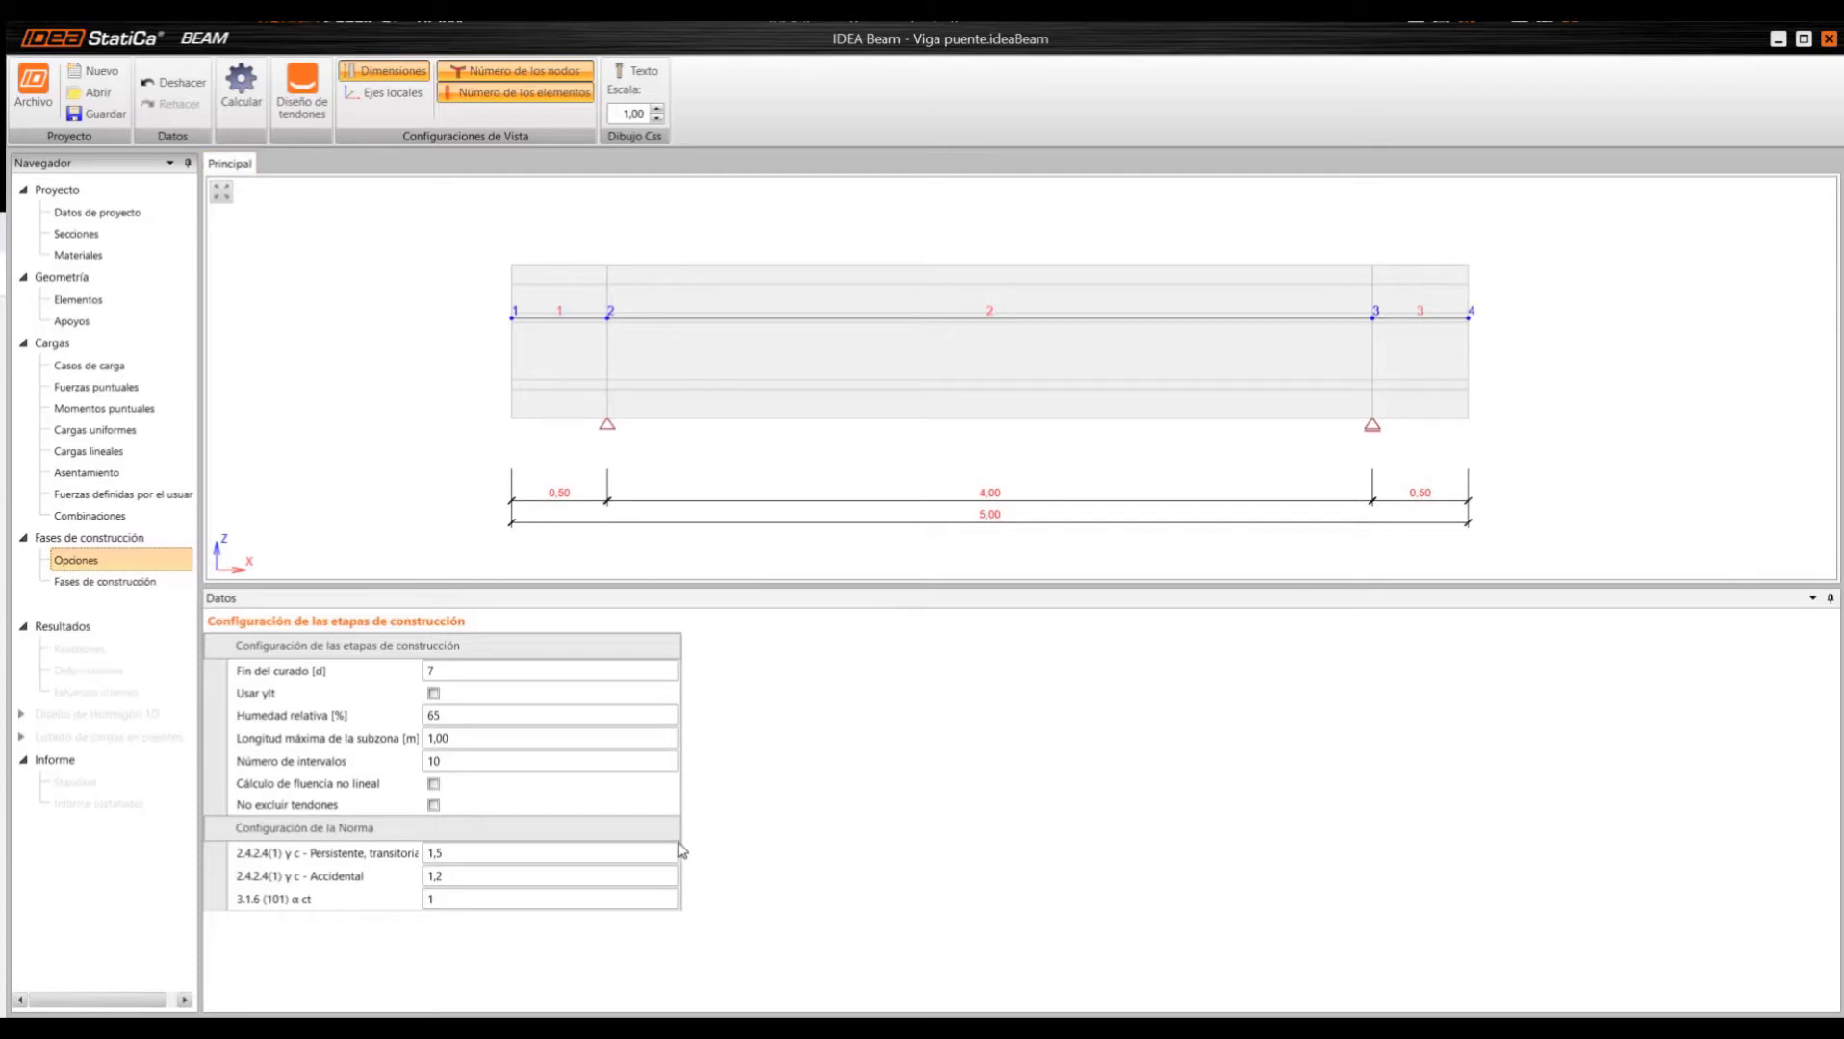
left_click(127, 582)
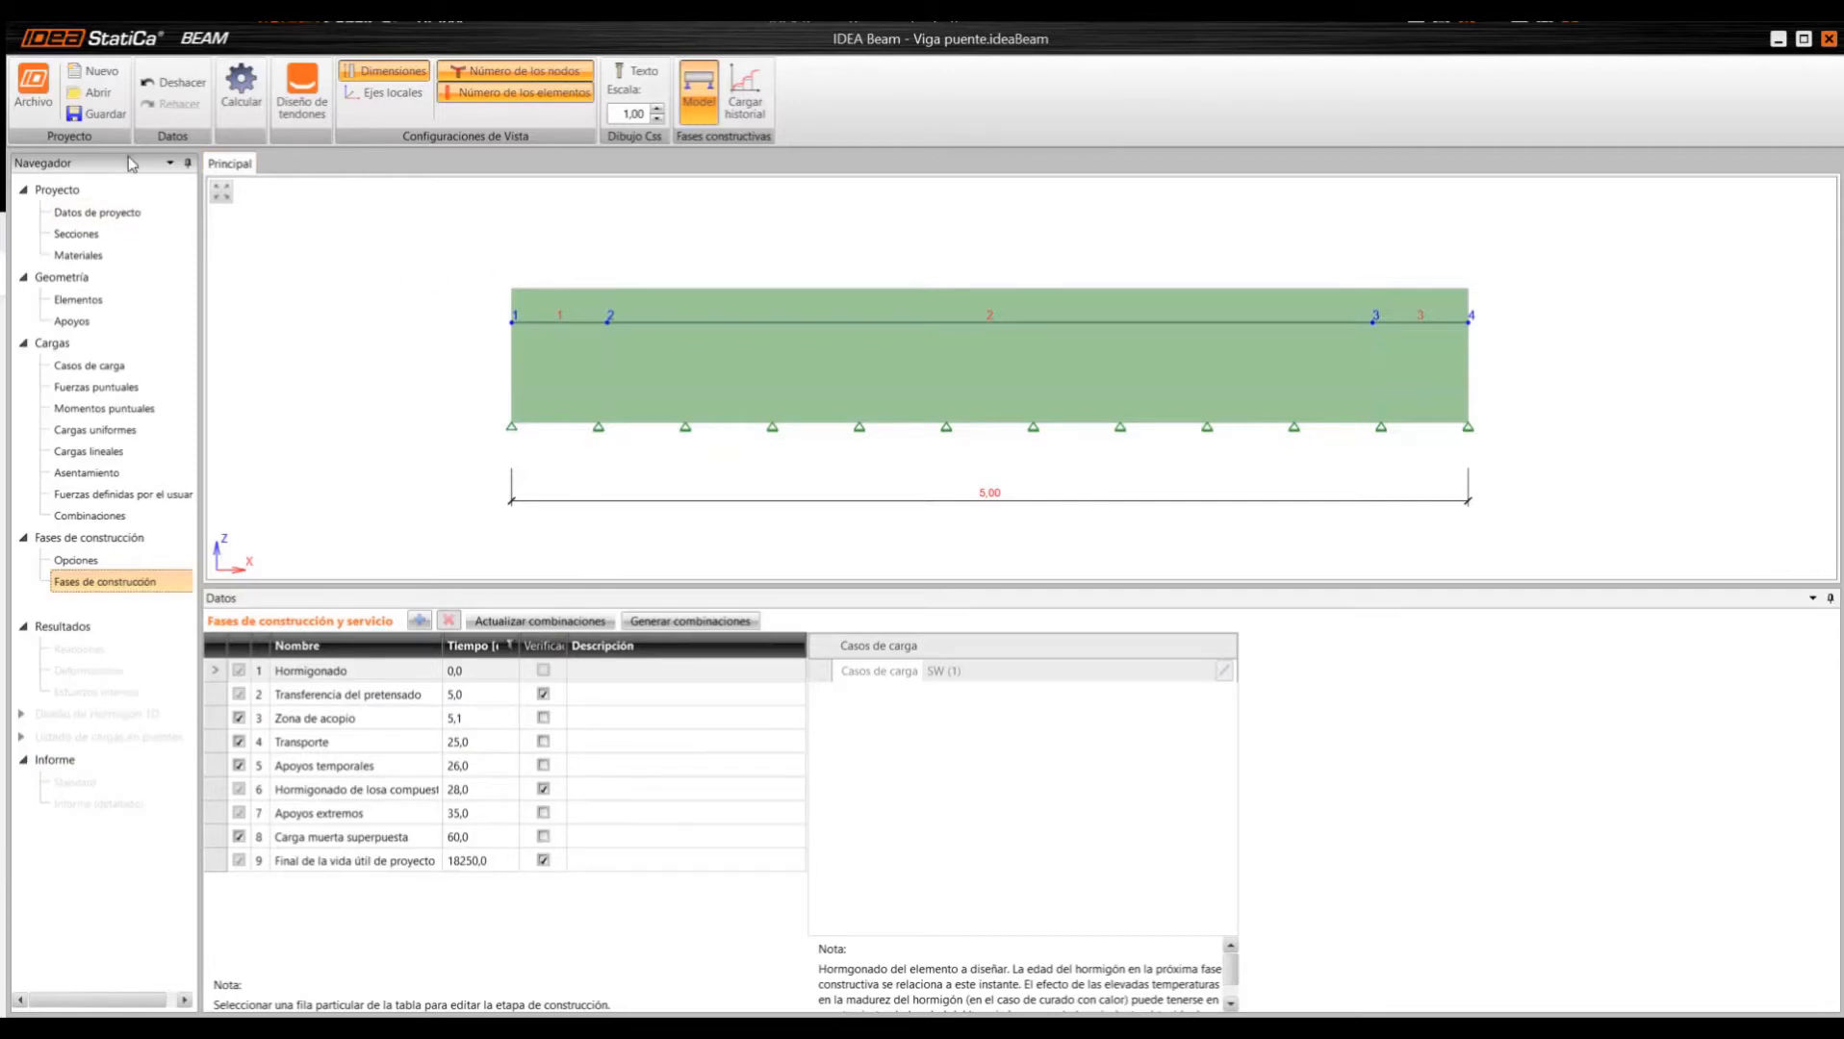
- Reopen the saved project "IDEA Beam - Viga puente", discarding the unsaved changes of the current one
left_click(100, 95)
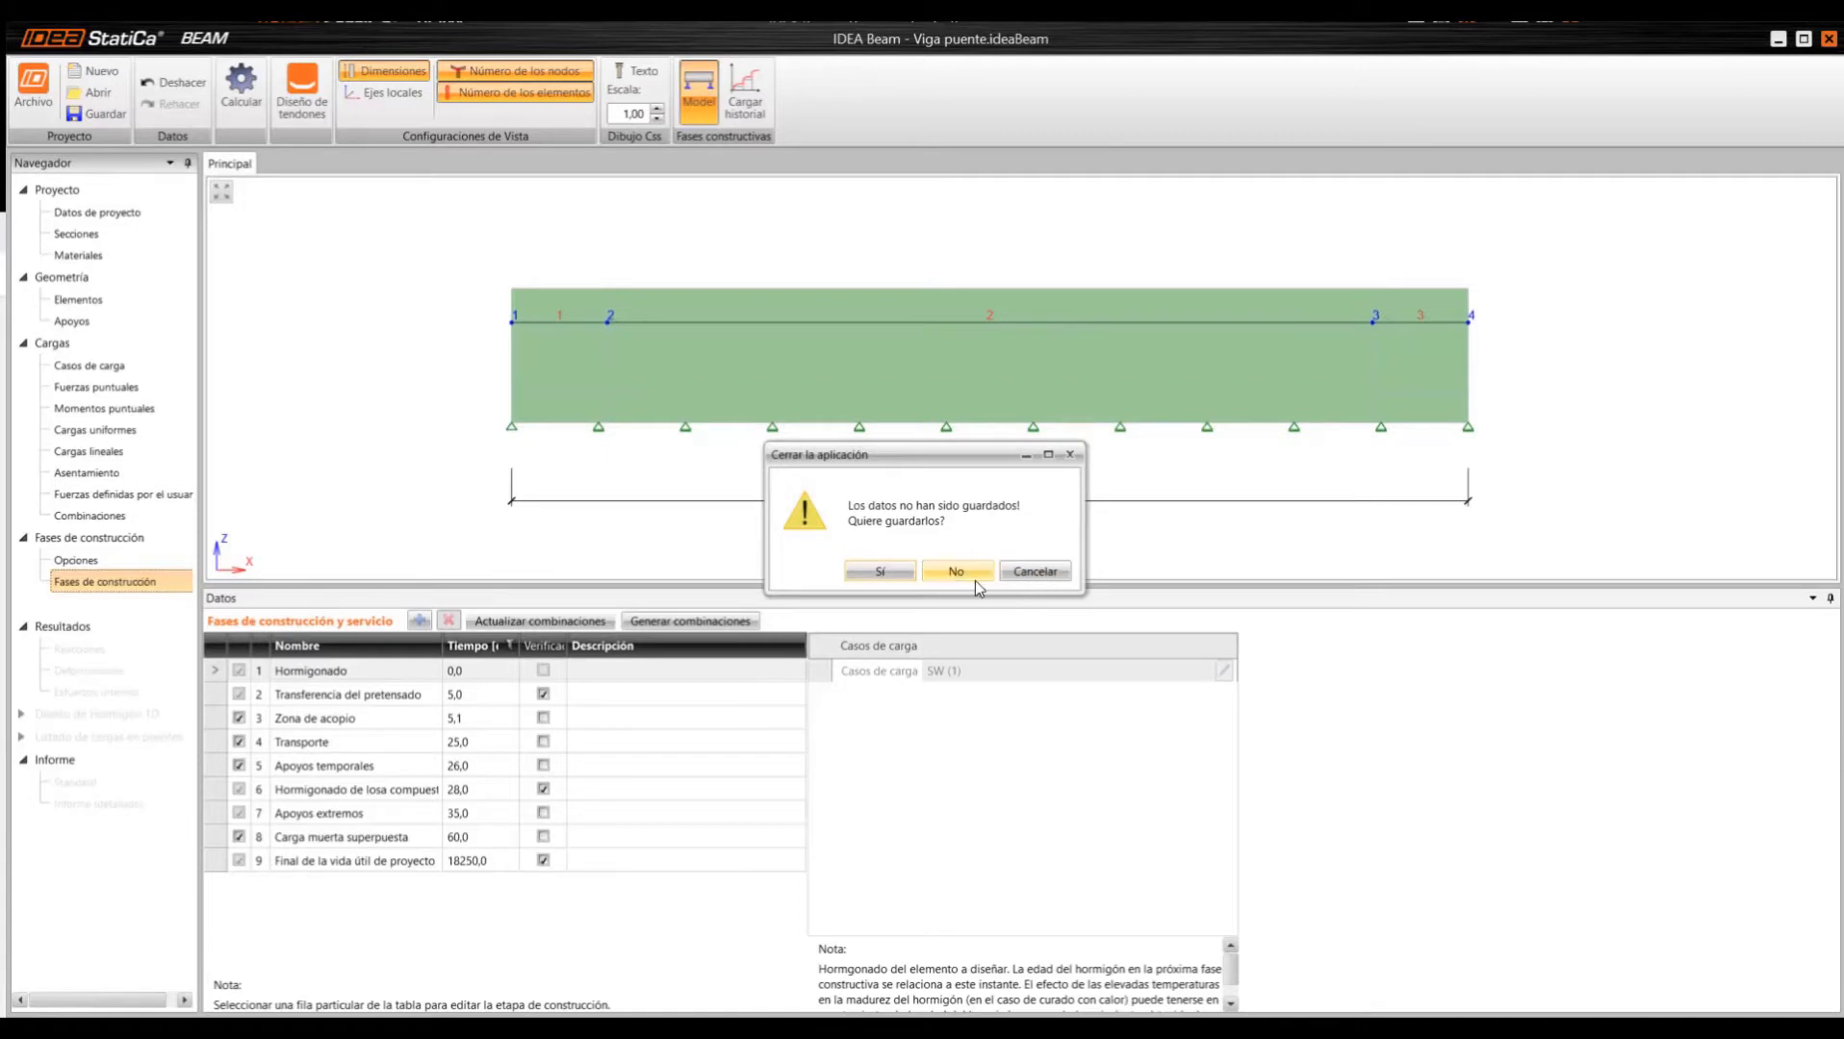
left_click(977, 574)
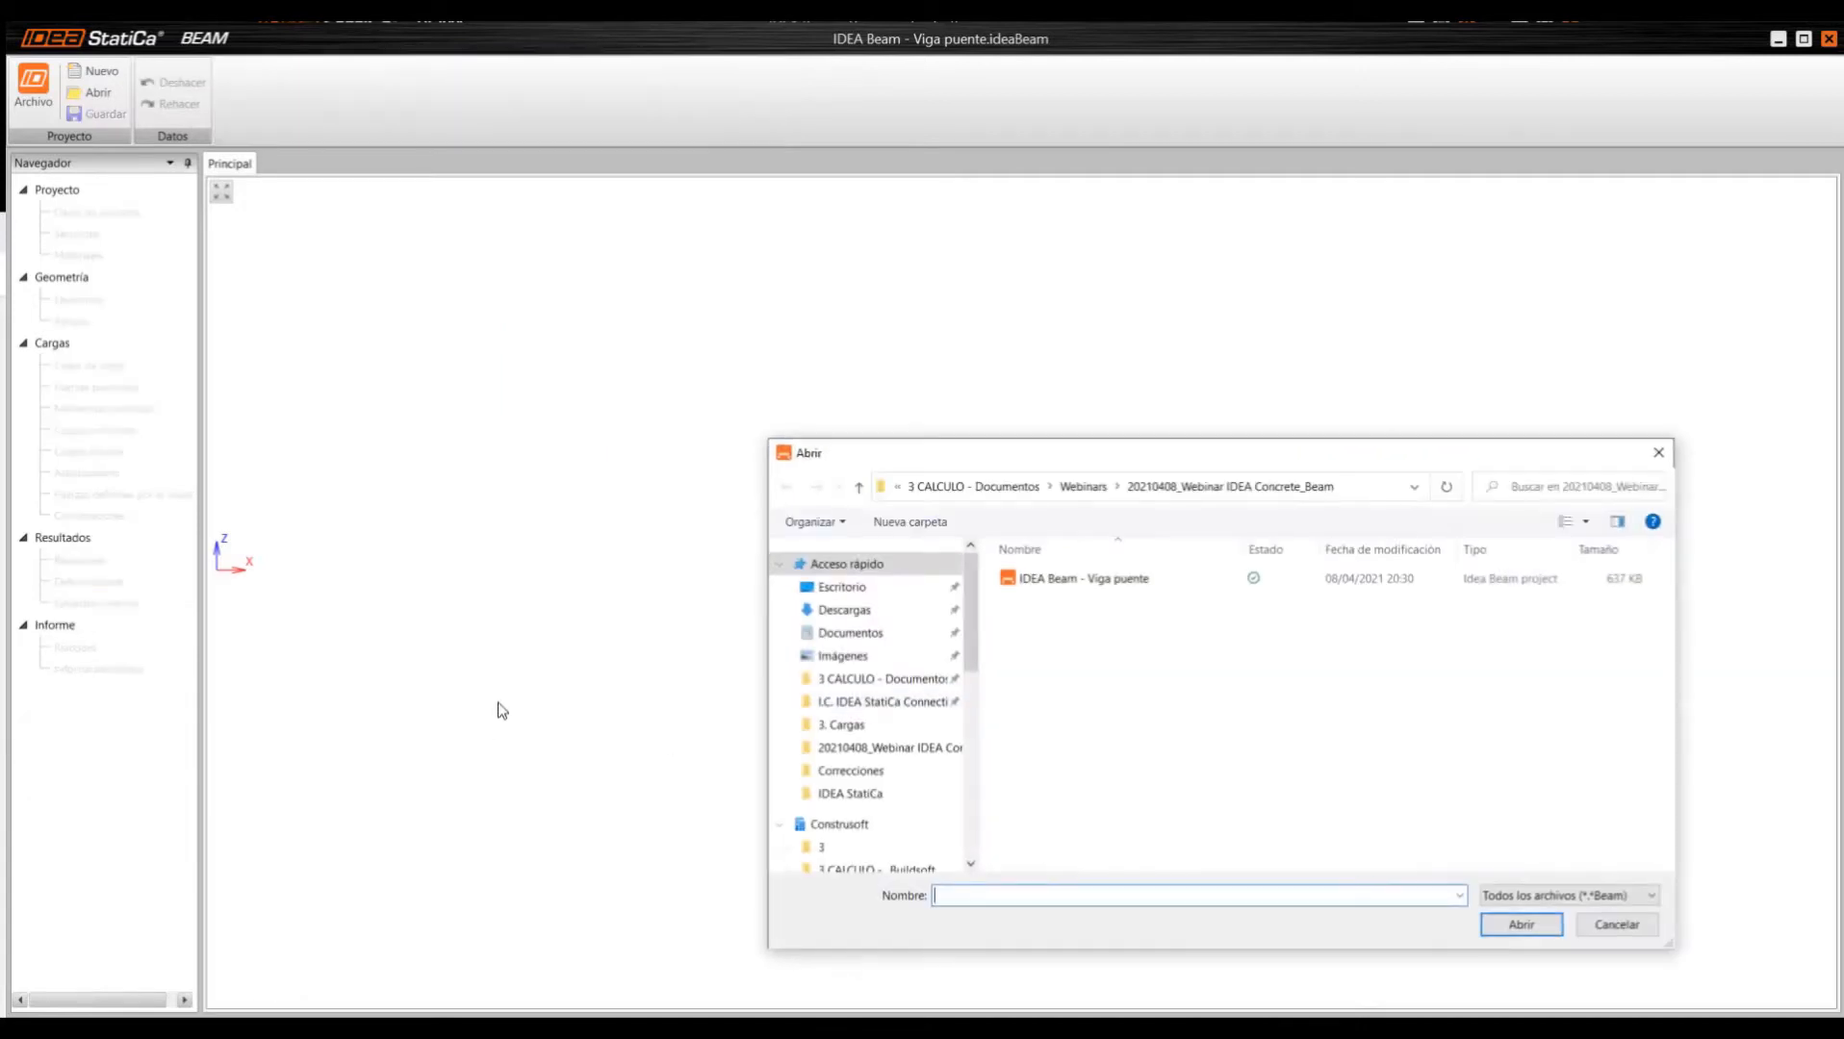
left_click(1079, 581)
left_click(1520, 925)
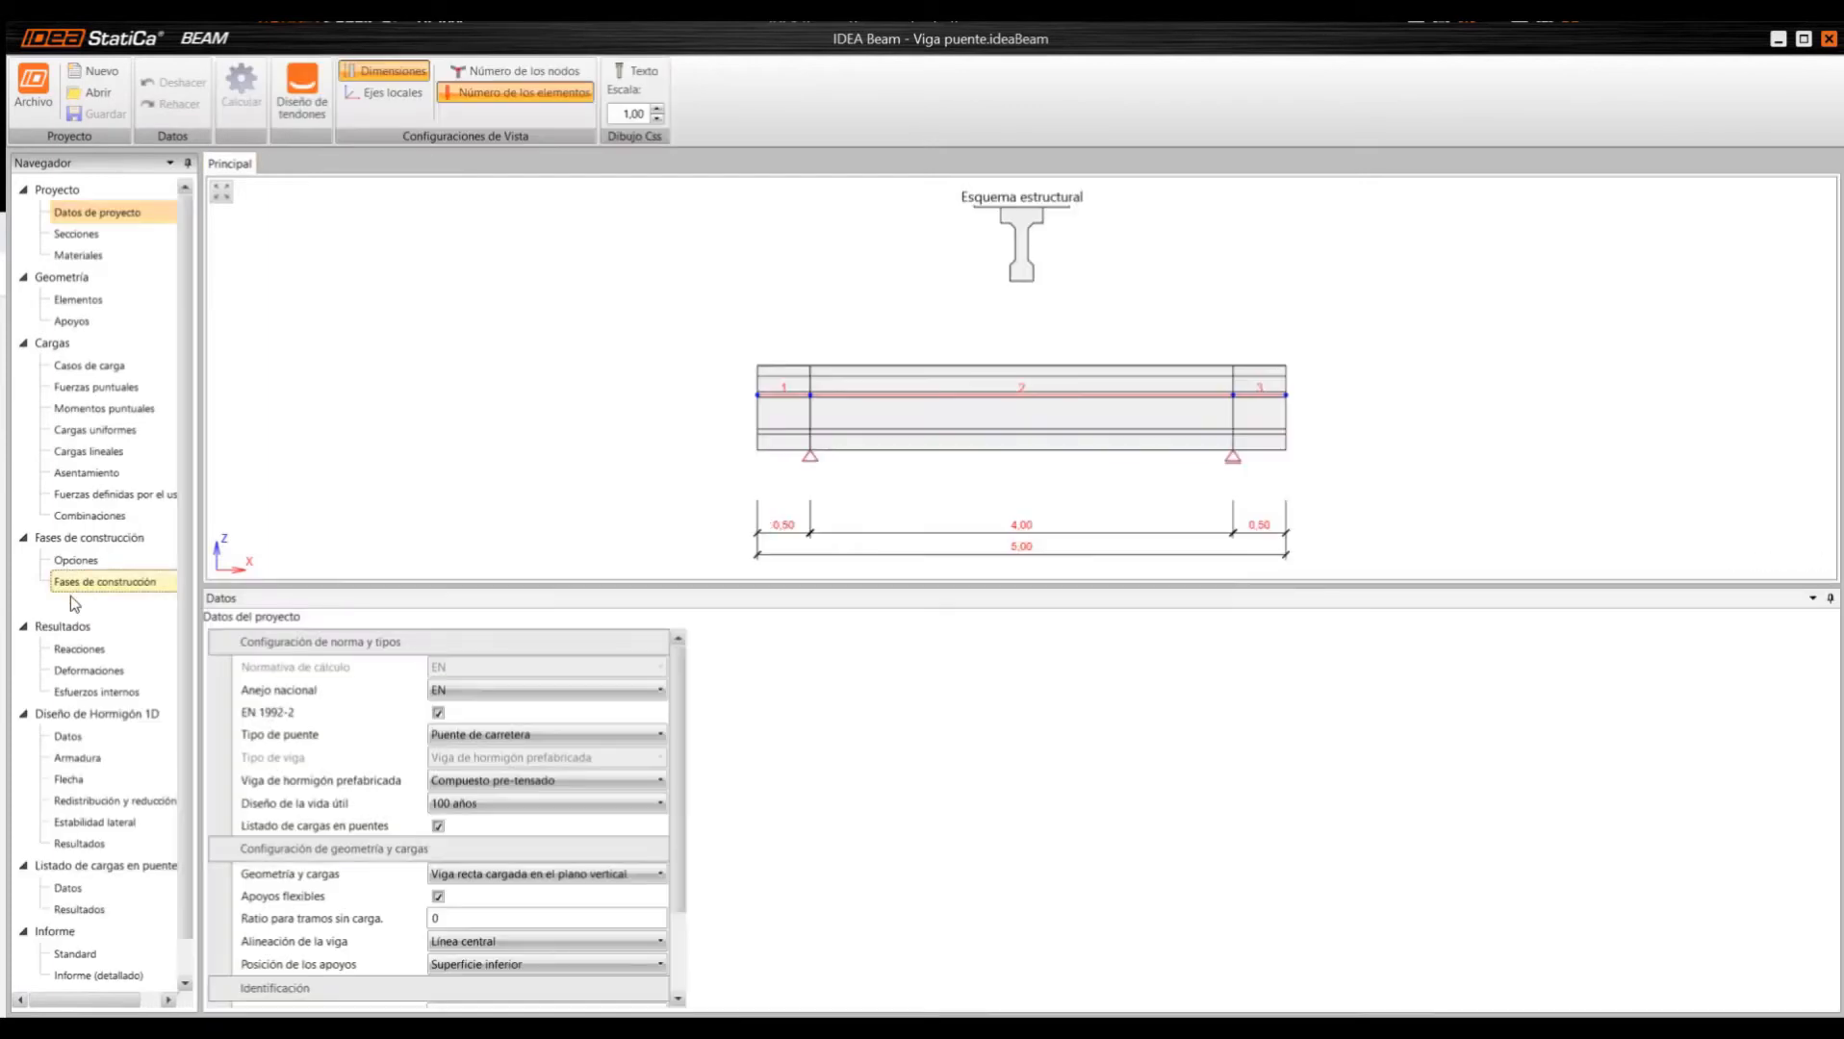
- Review the fundamental ULS support reactions for all stages, and the reactions for the stages Hormigonado(1), Transporte(4) and Apoyos extremos(7)
left_click(67, 629)
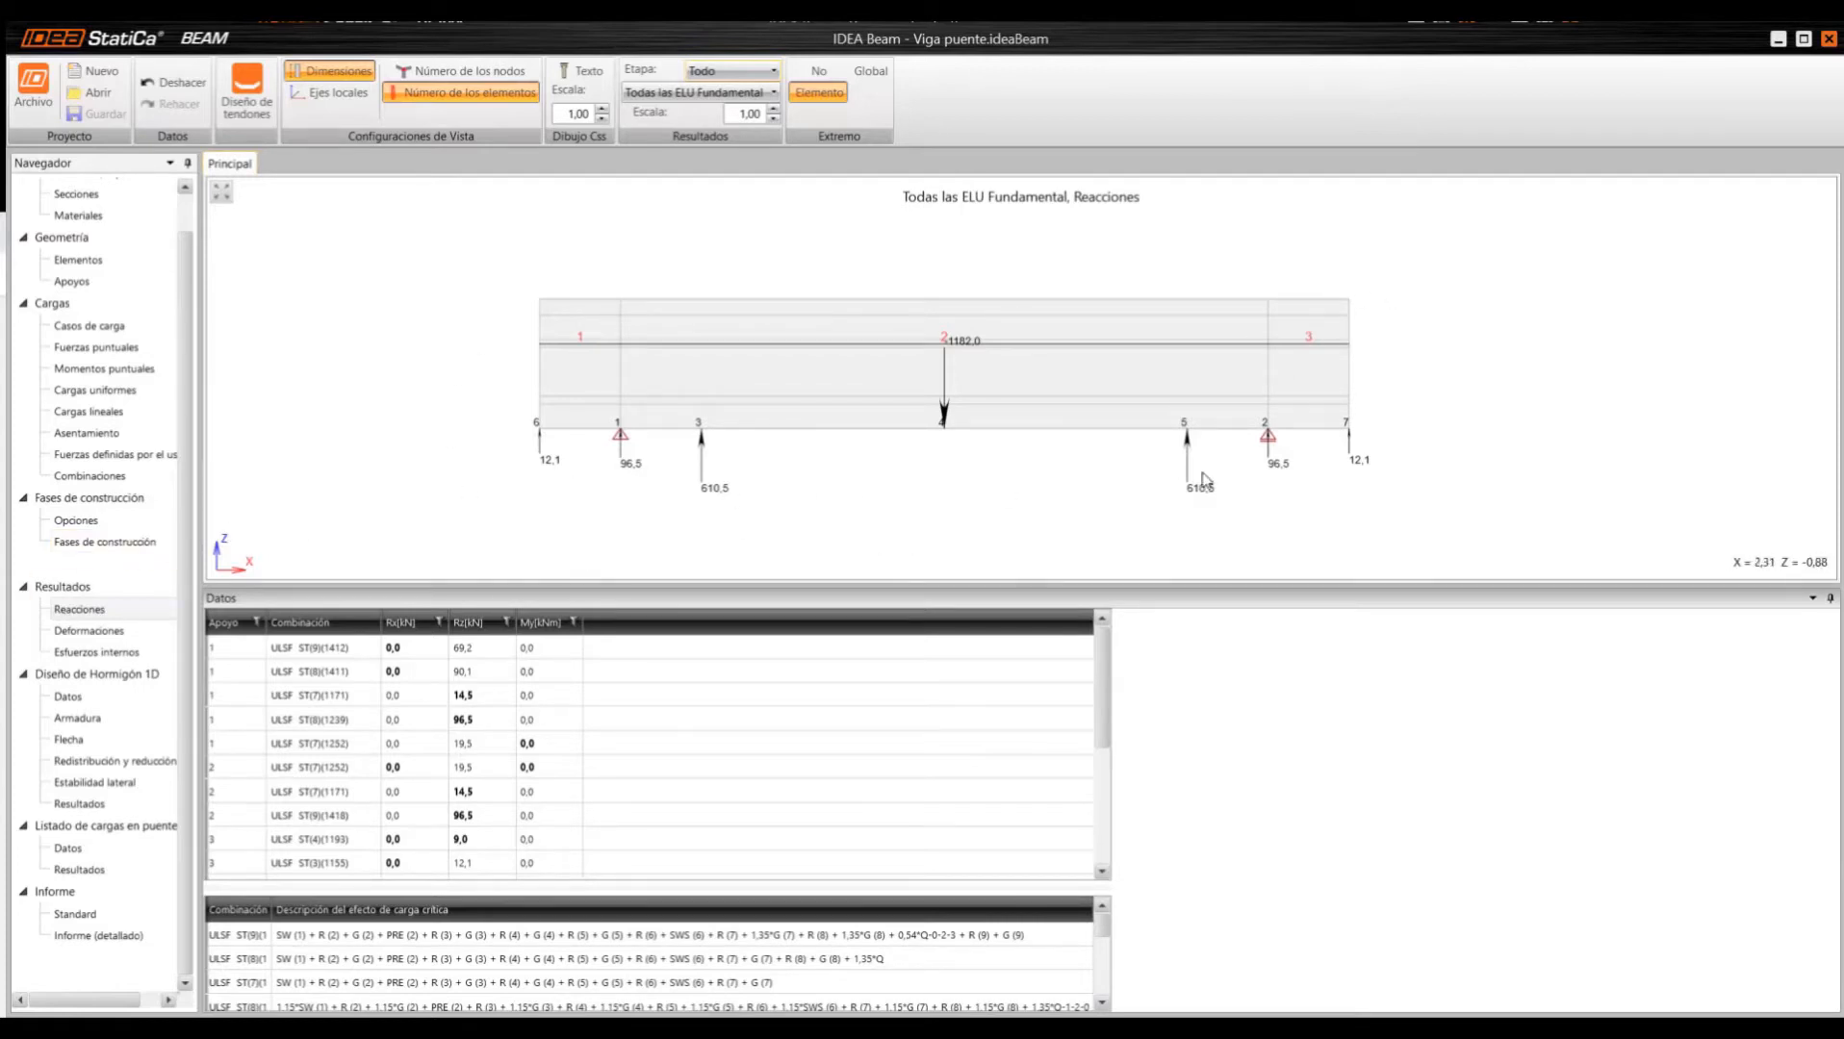
scroll(565, 690, "down", 3)
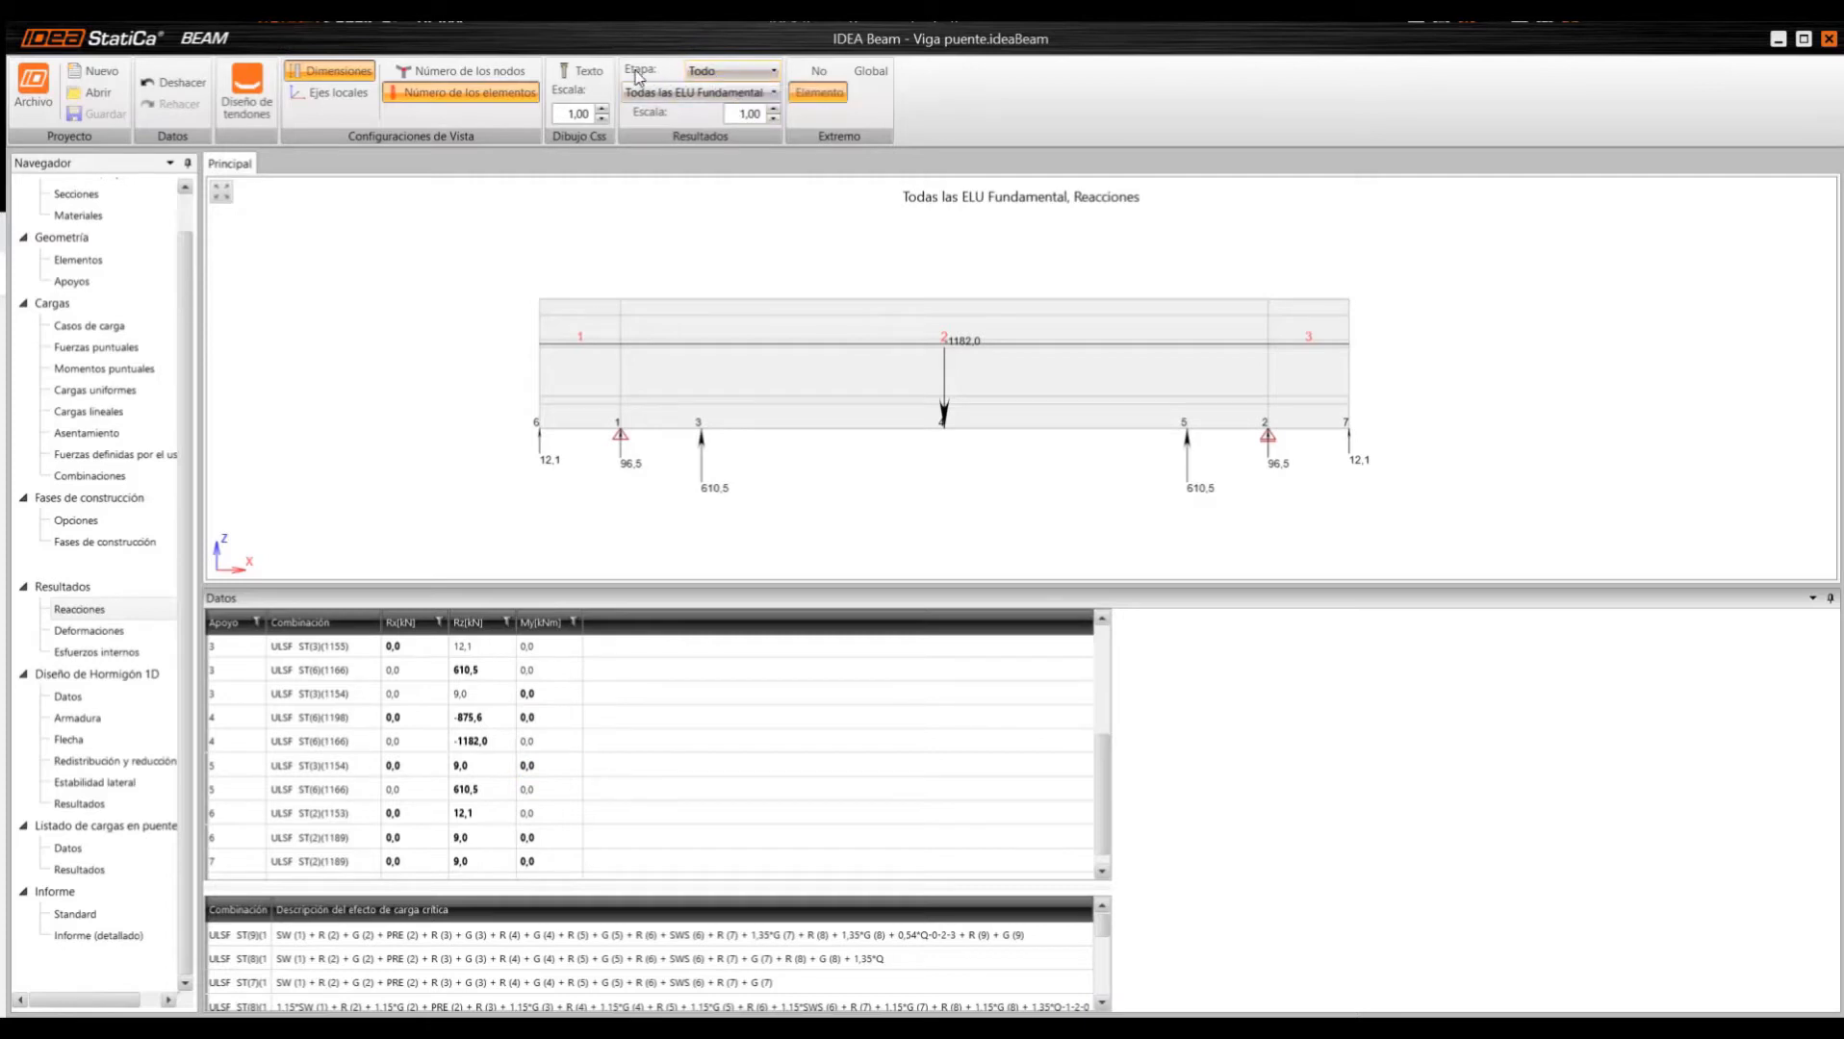
left_click(712, 71)
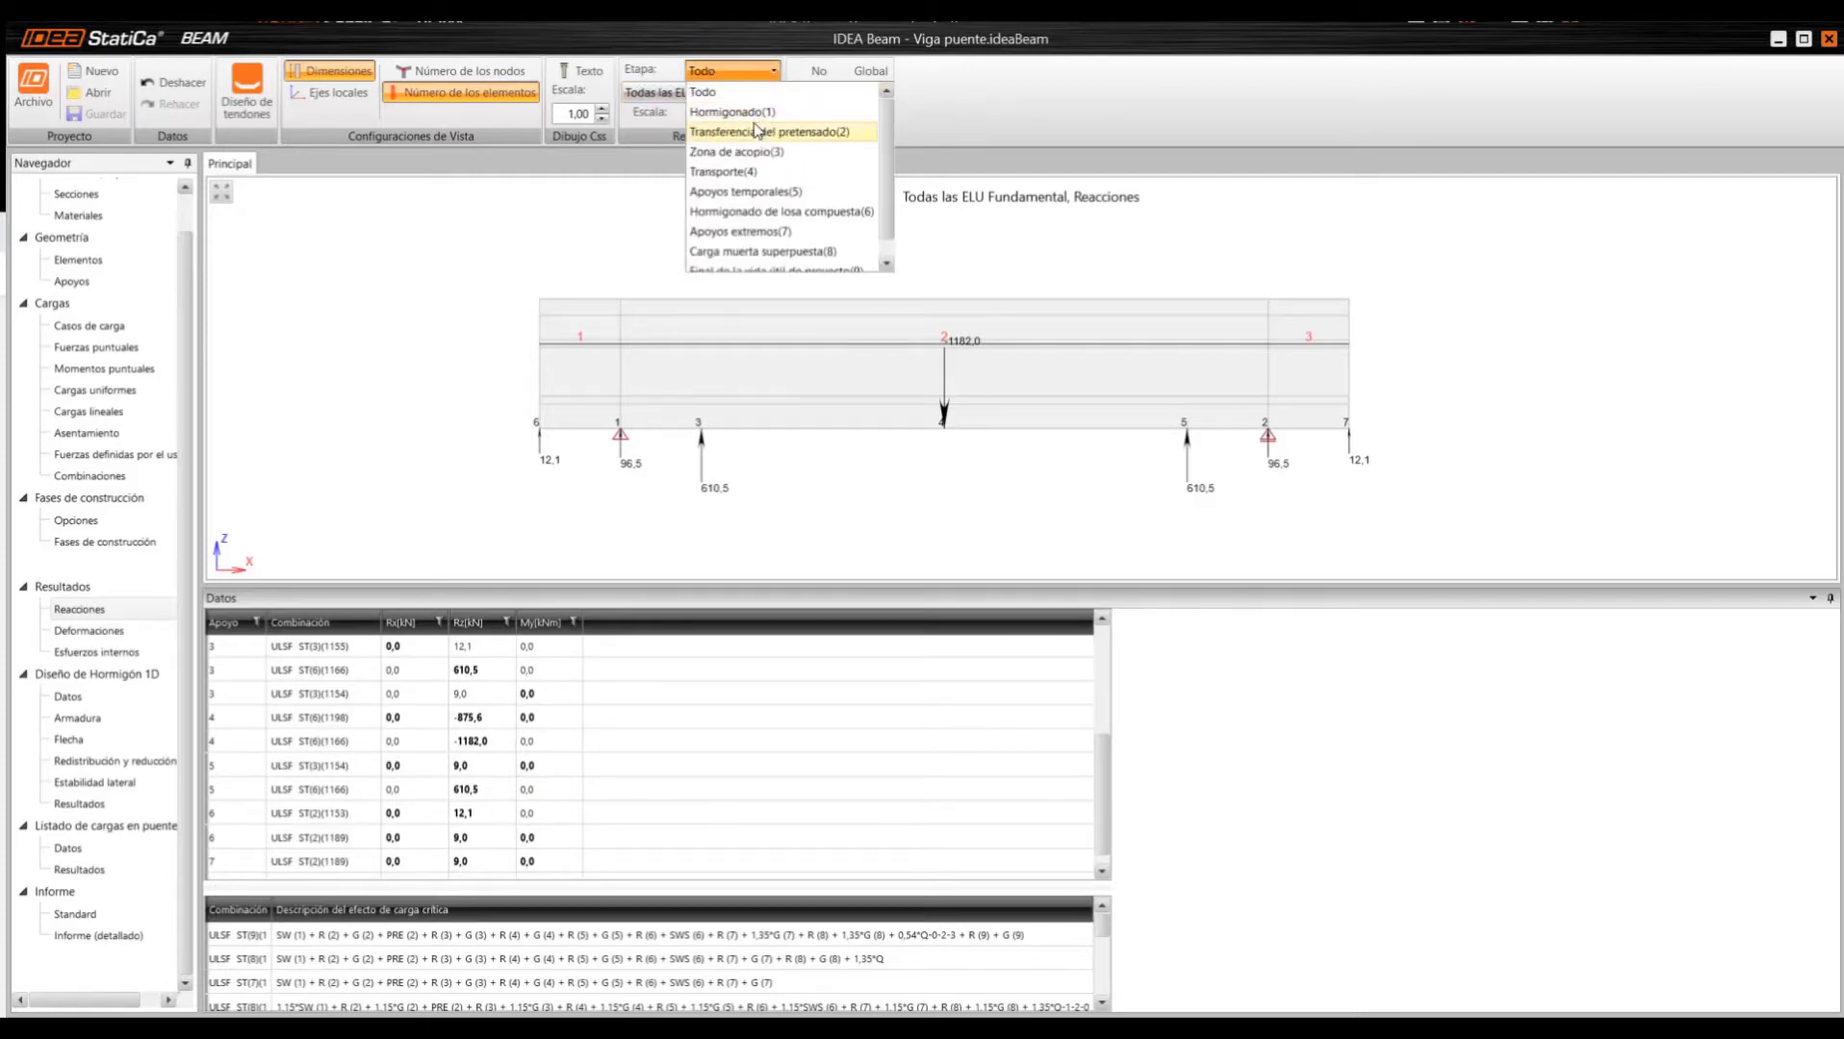
left_click(758, 113)
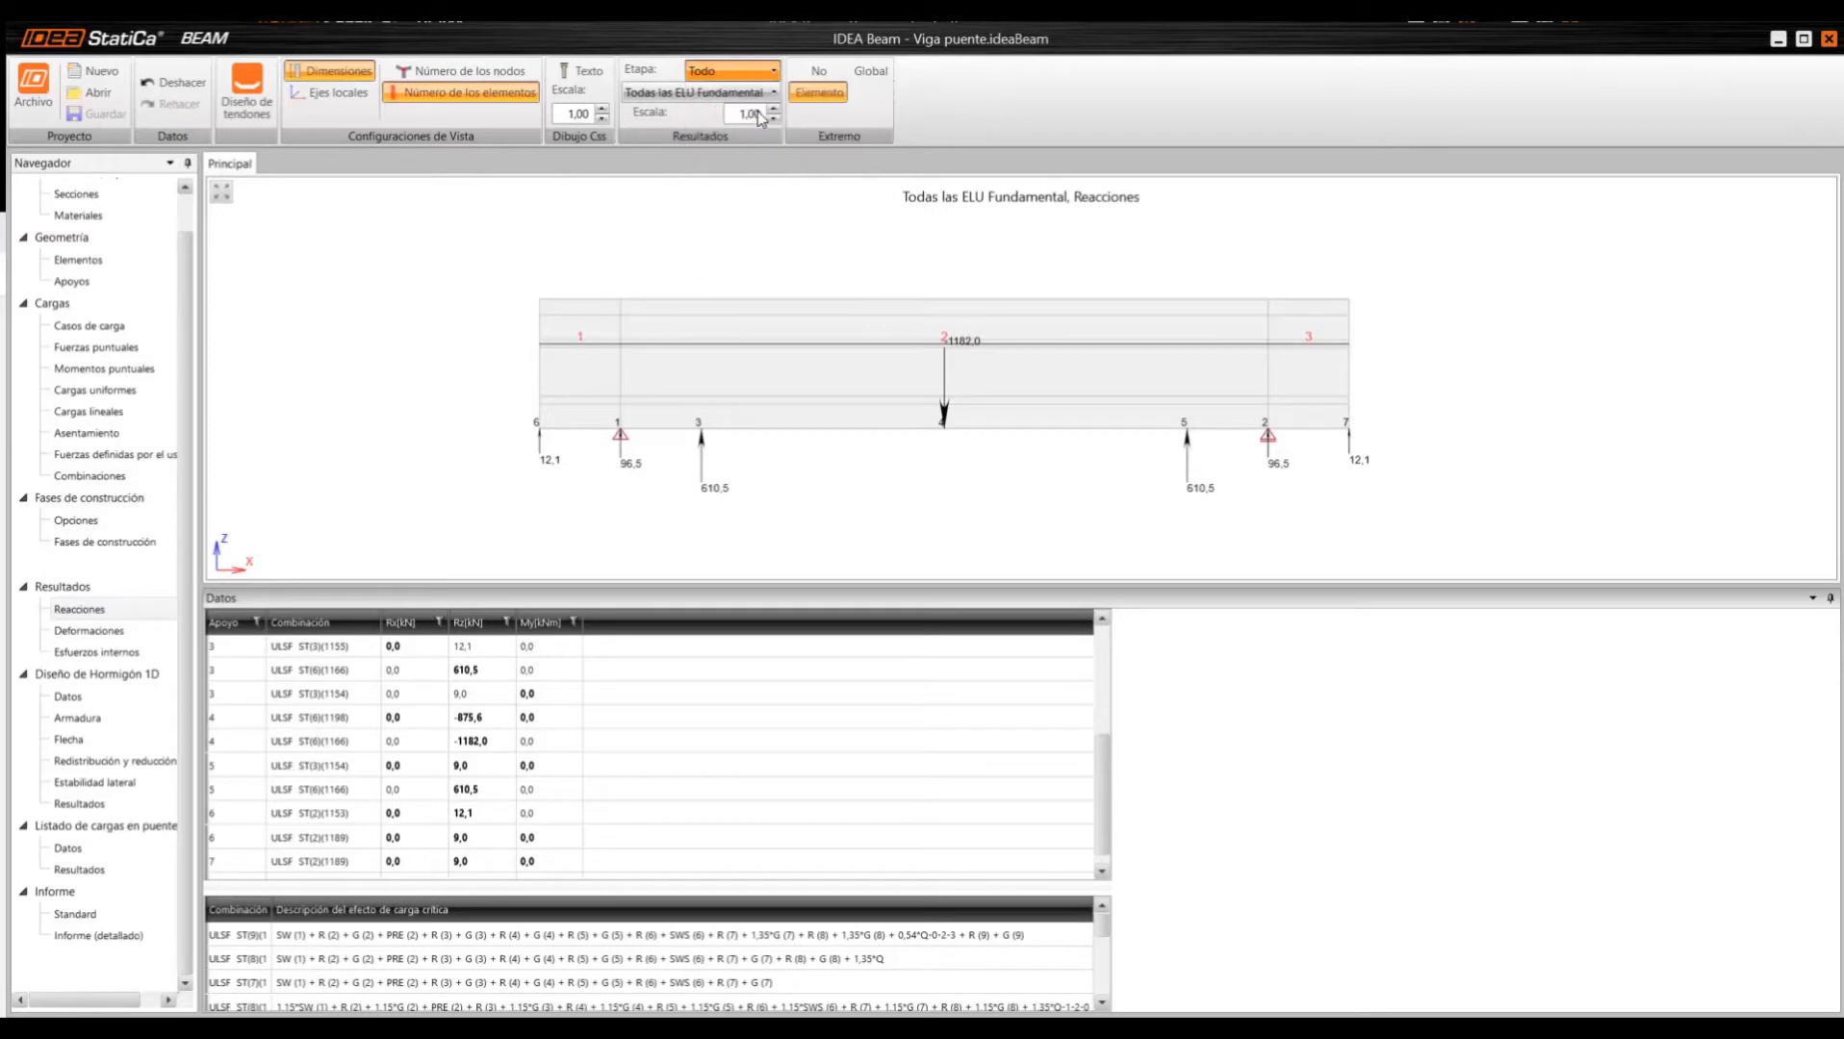
left_click(760, 75)
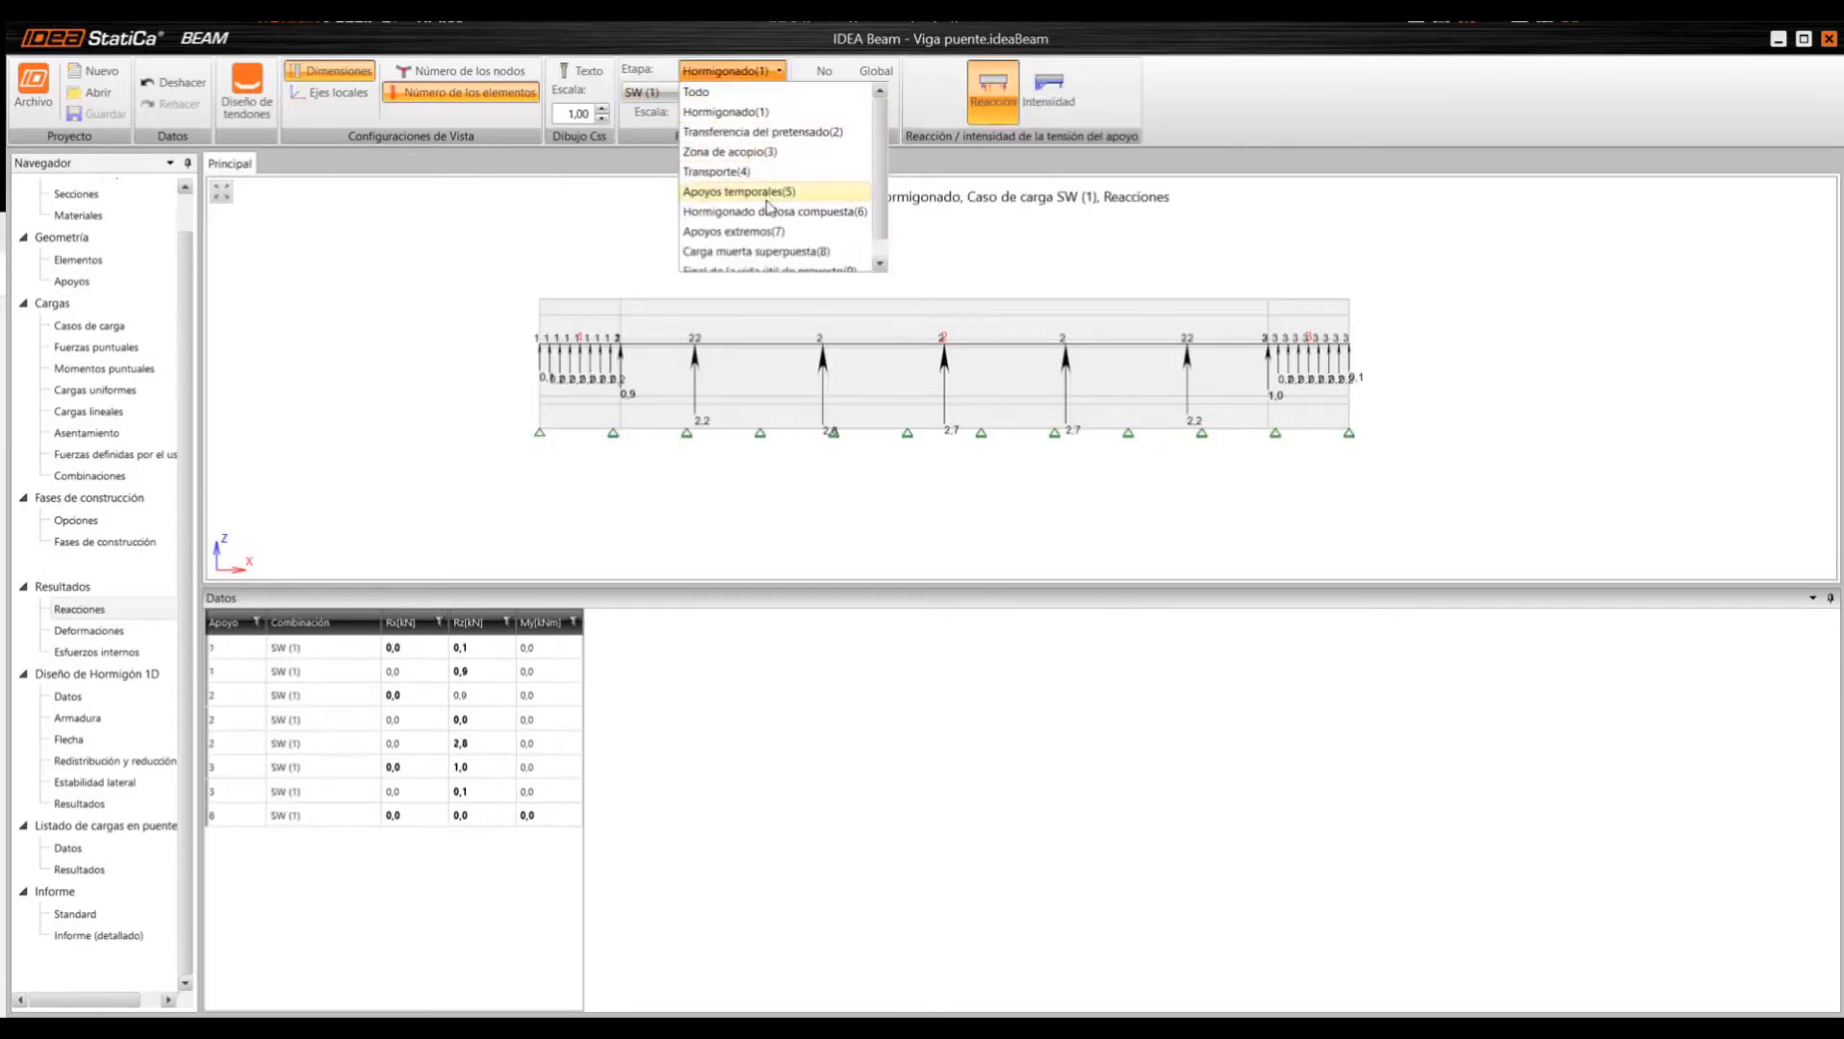
left_click(769, 170)
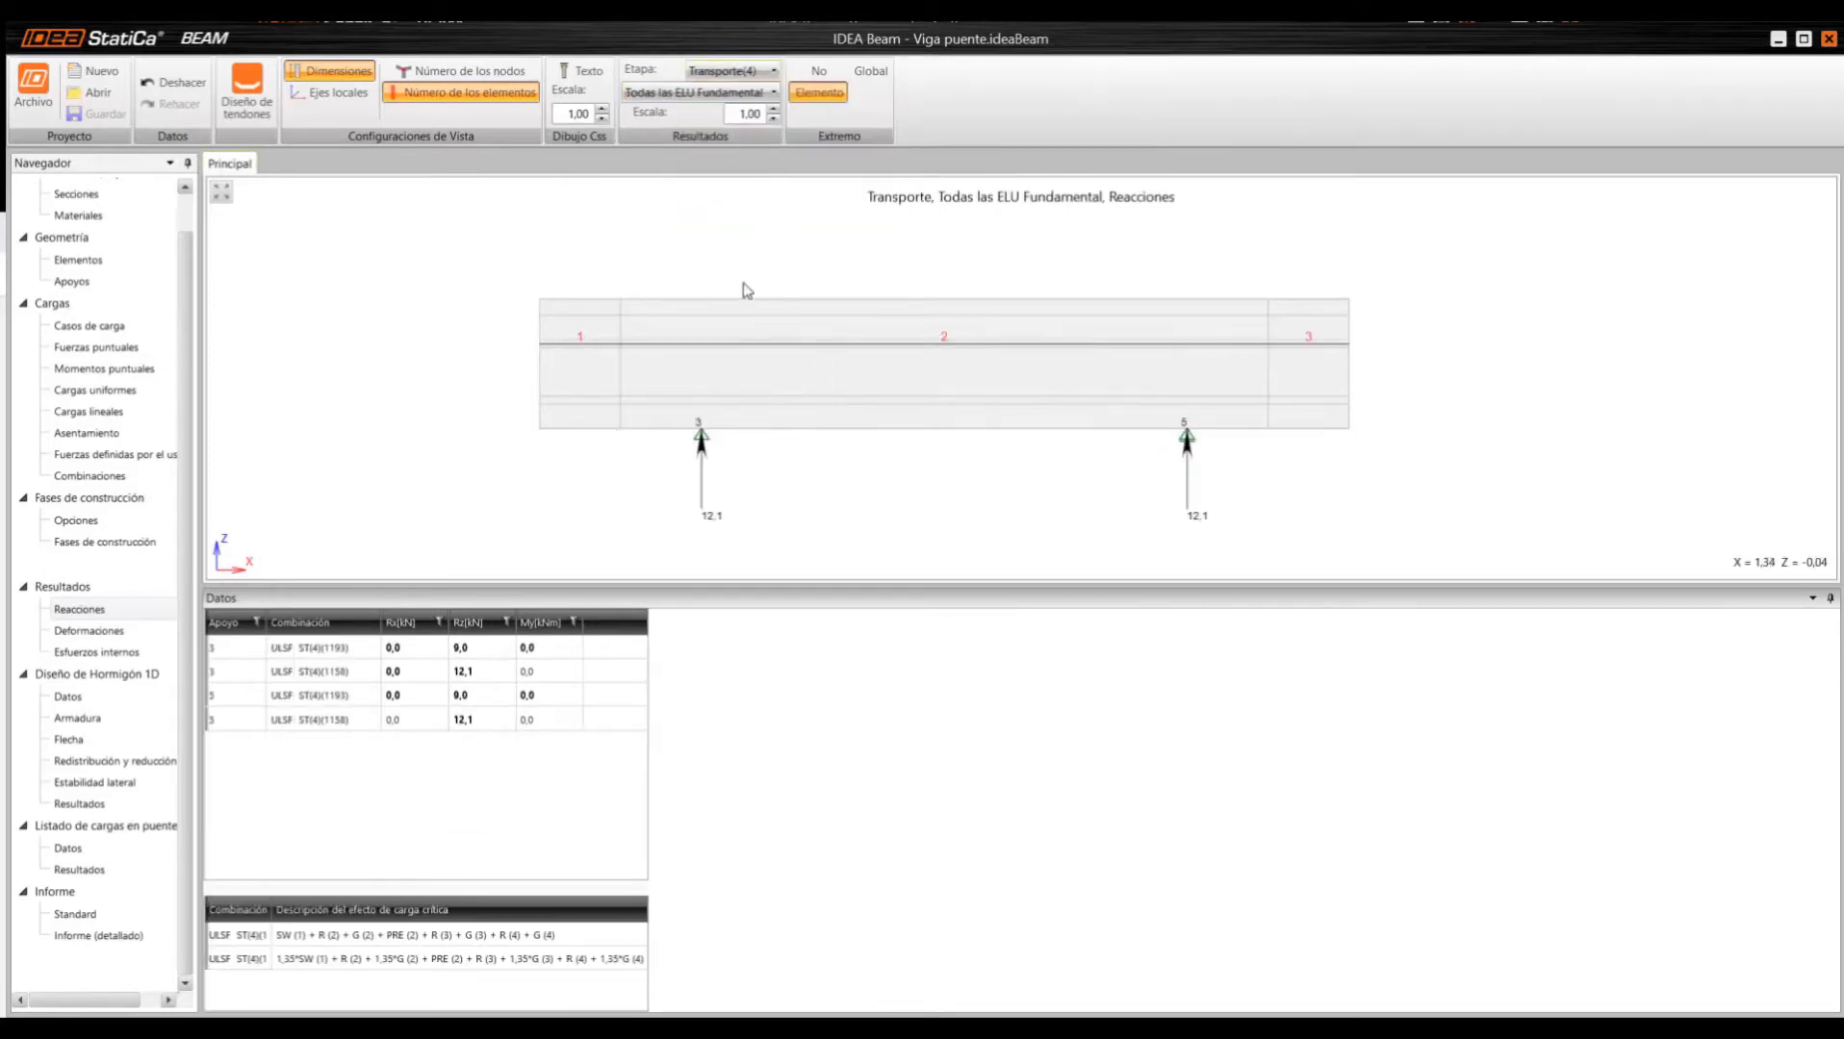
left_click(761, 73)
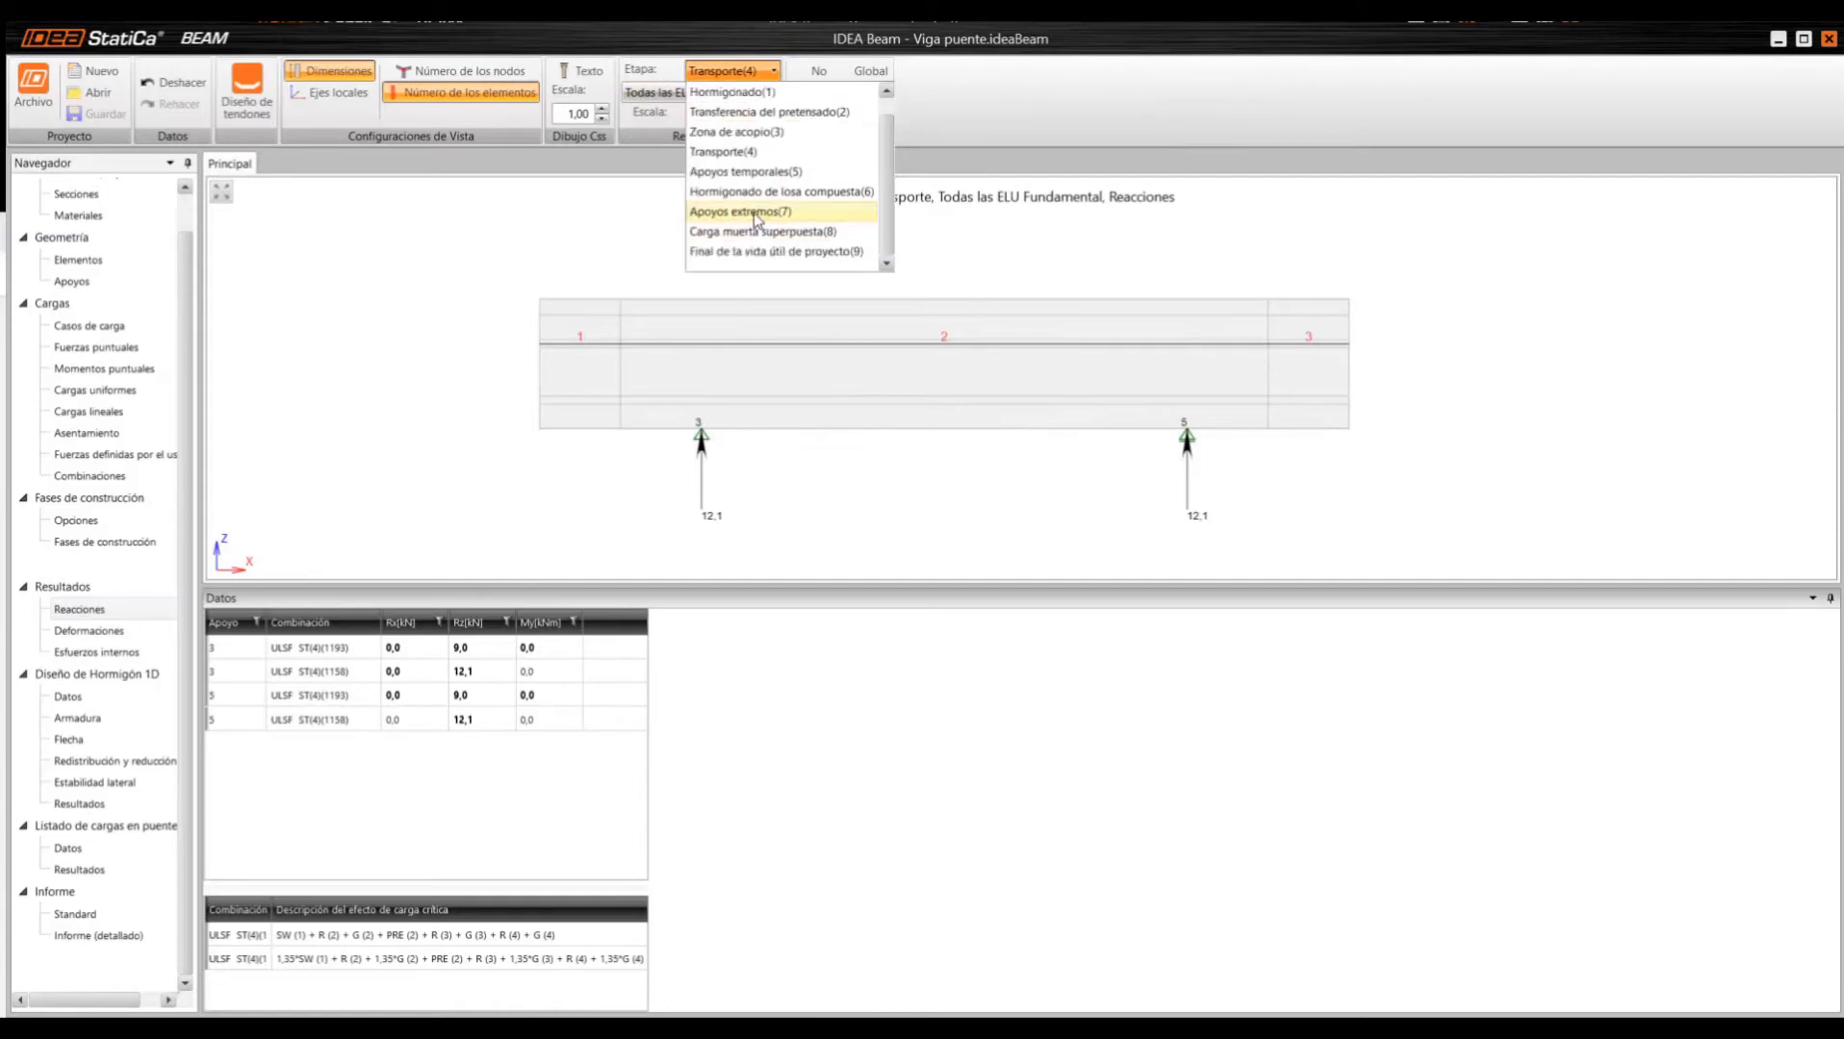
left_click(741, 212)
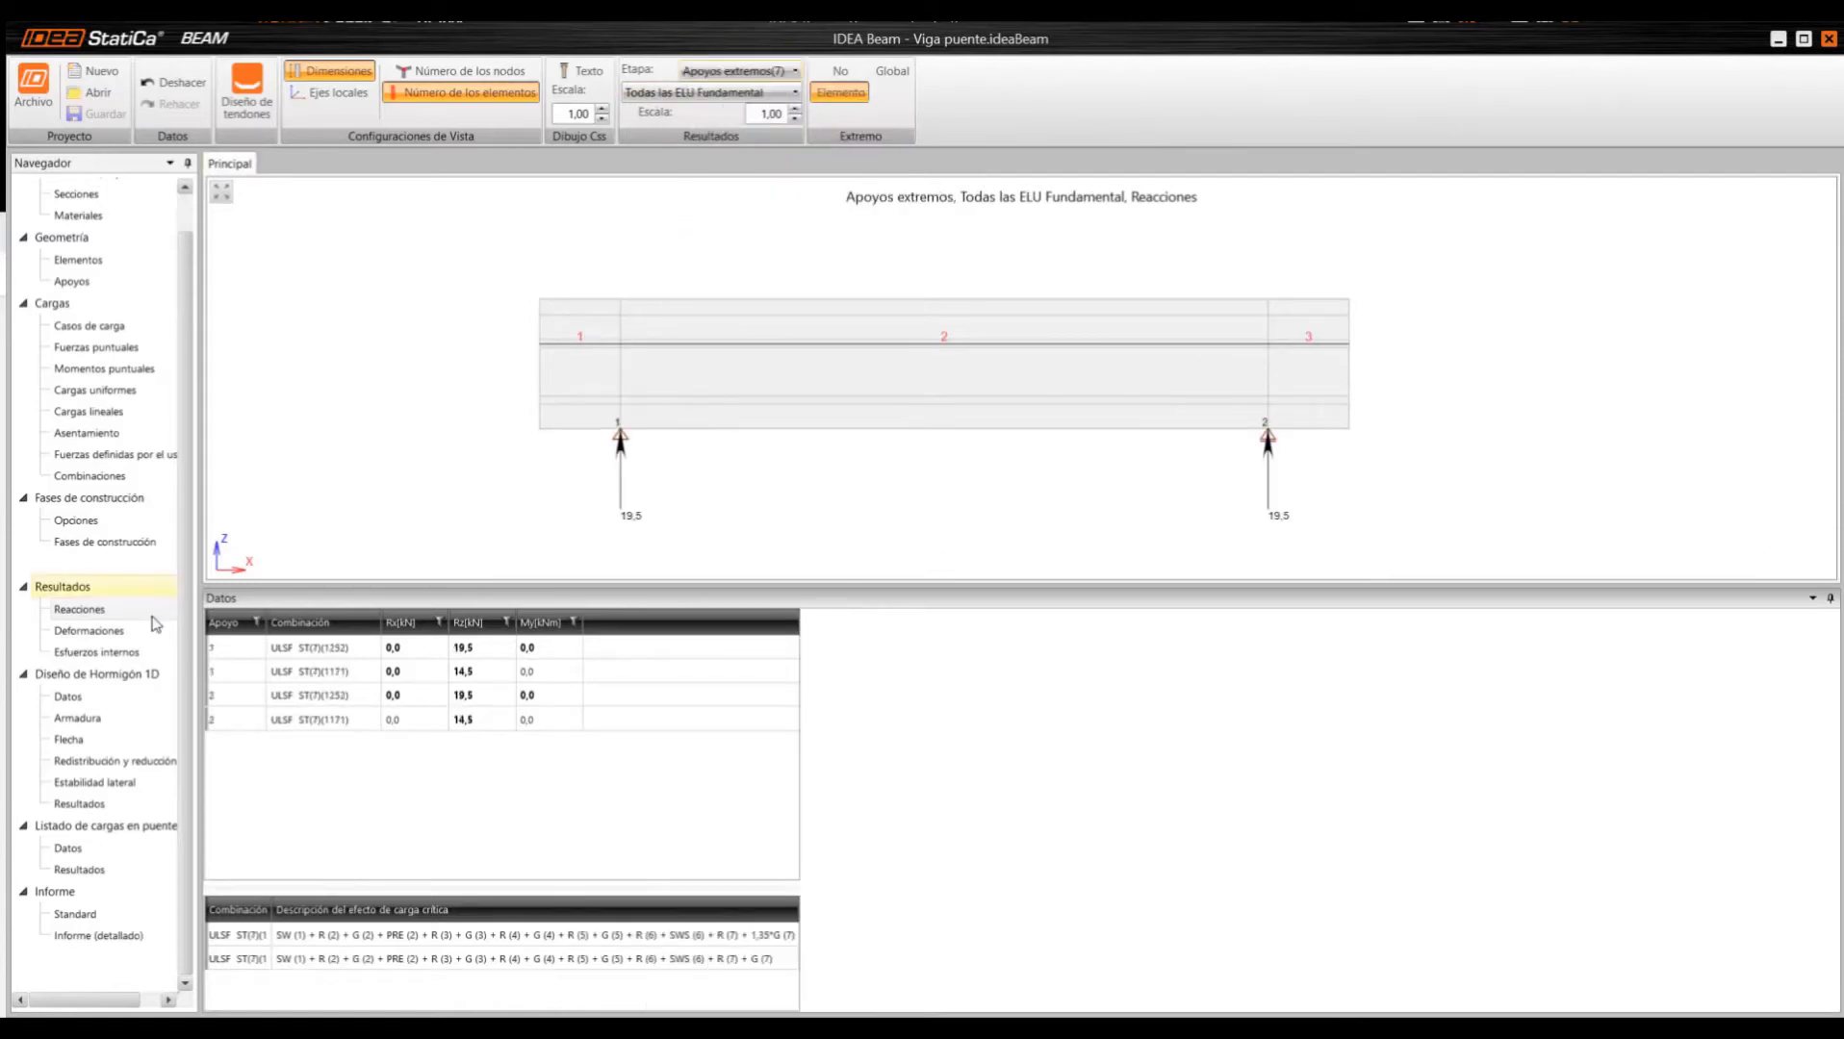
- Review the beam's uz deformations for the stages Apoyos extremos(7) and Zona de acopio(3) under the fundamental ULS combinations
left_click(85, 632)
scroll(794, 297, "down", 4)
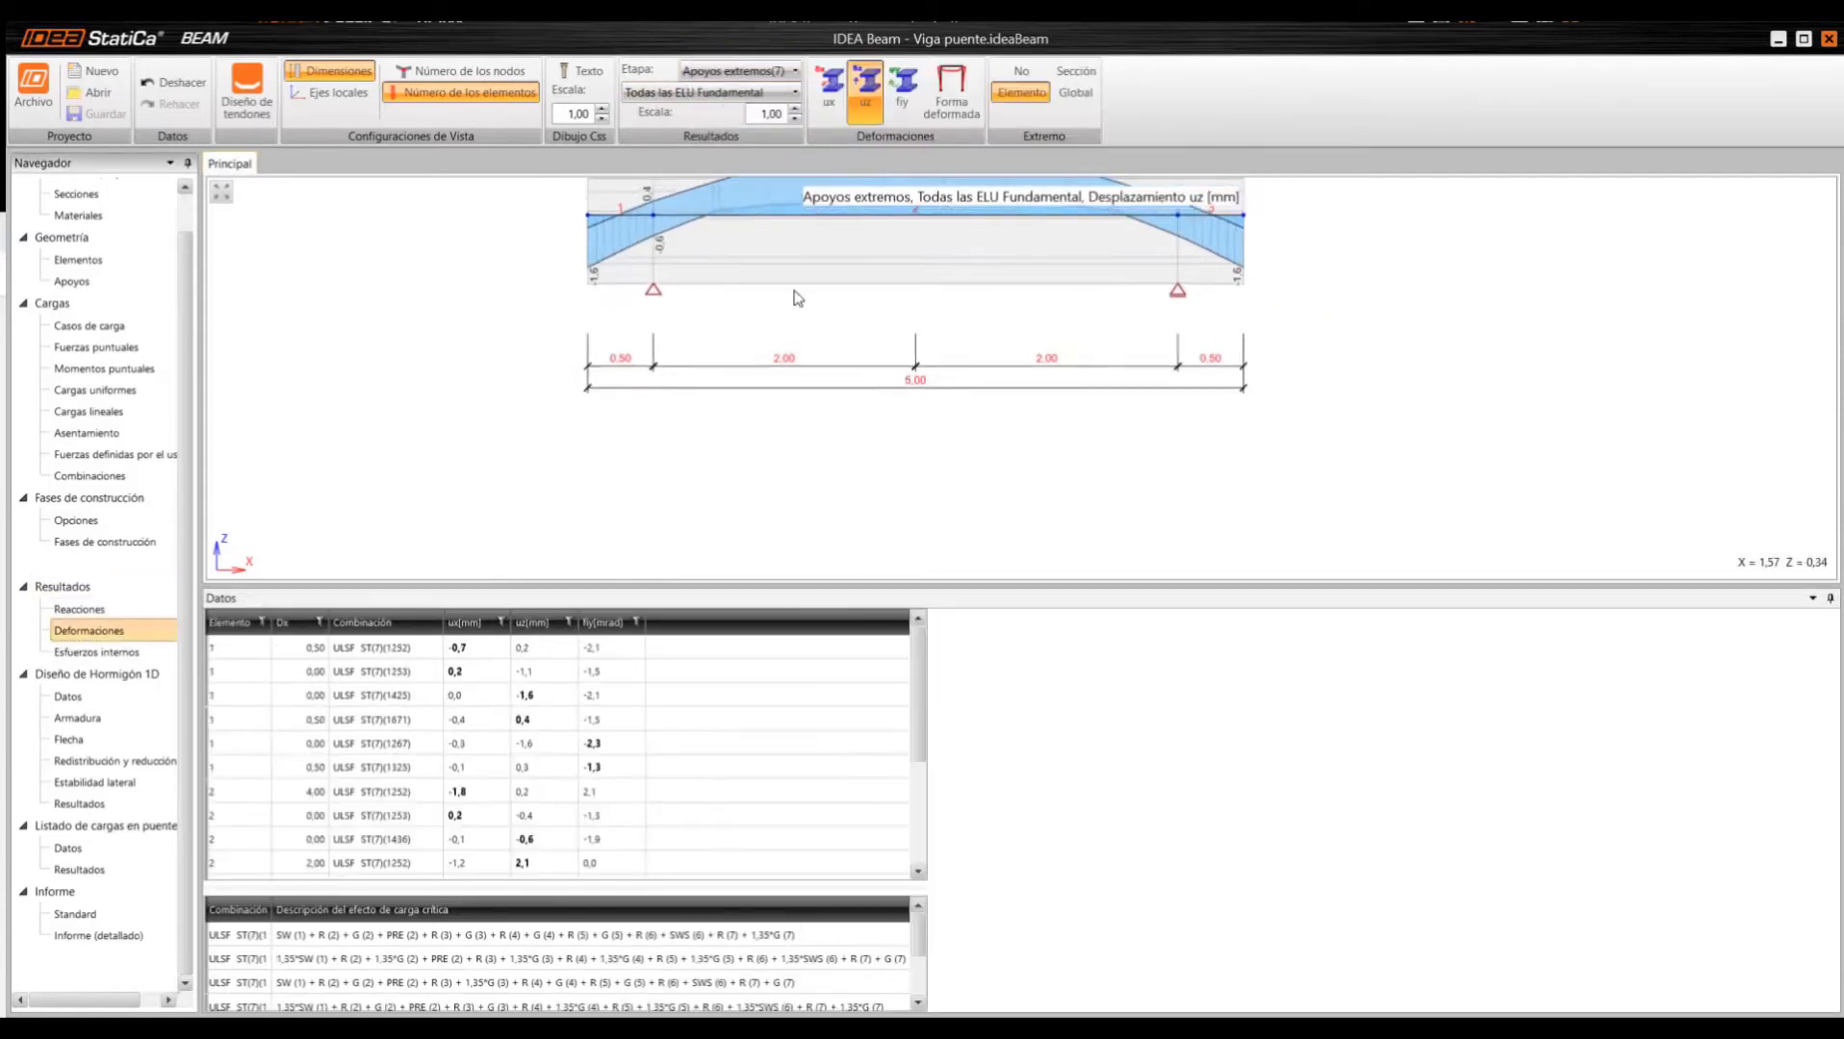
middle_click_drag(810, 293, 825, 428)
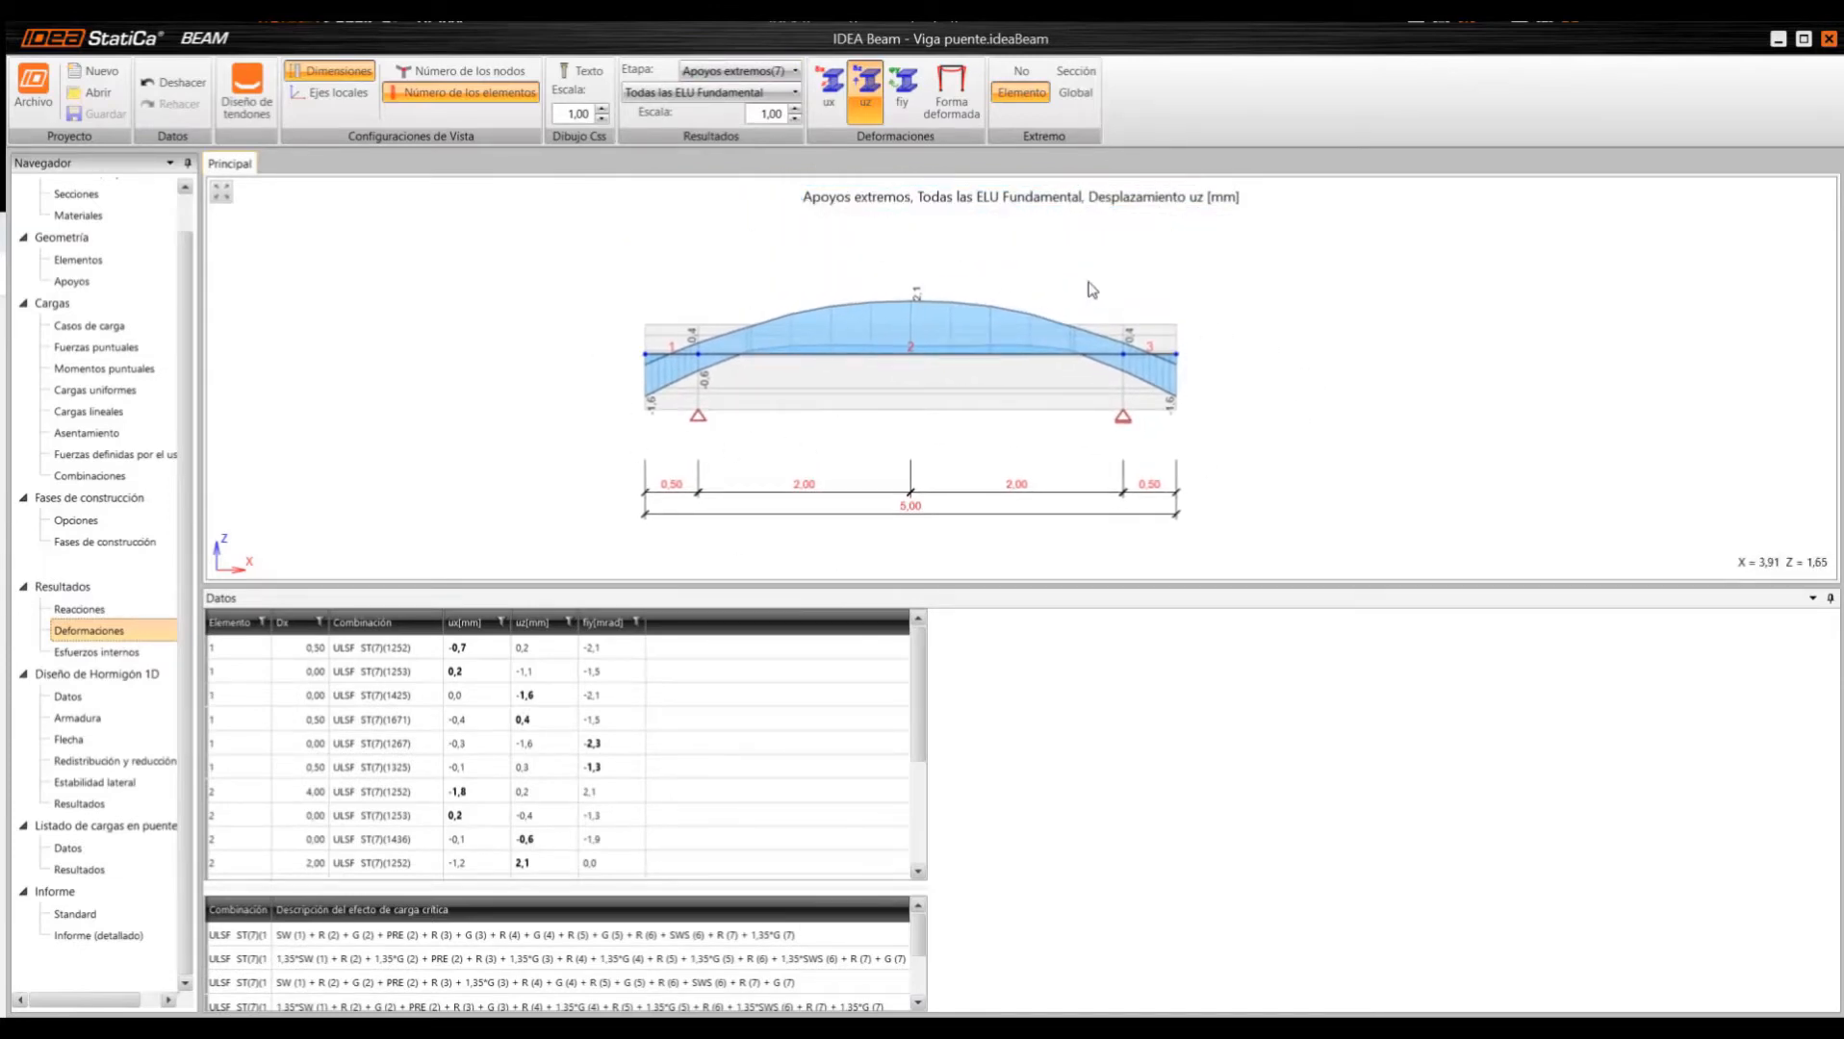
left_click(736, 70)
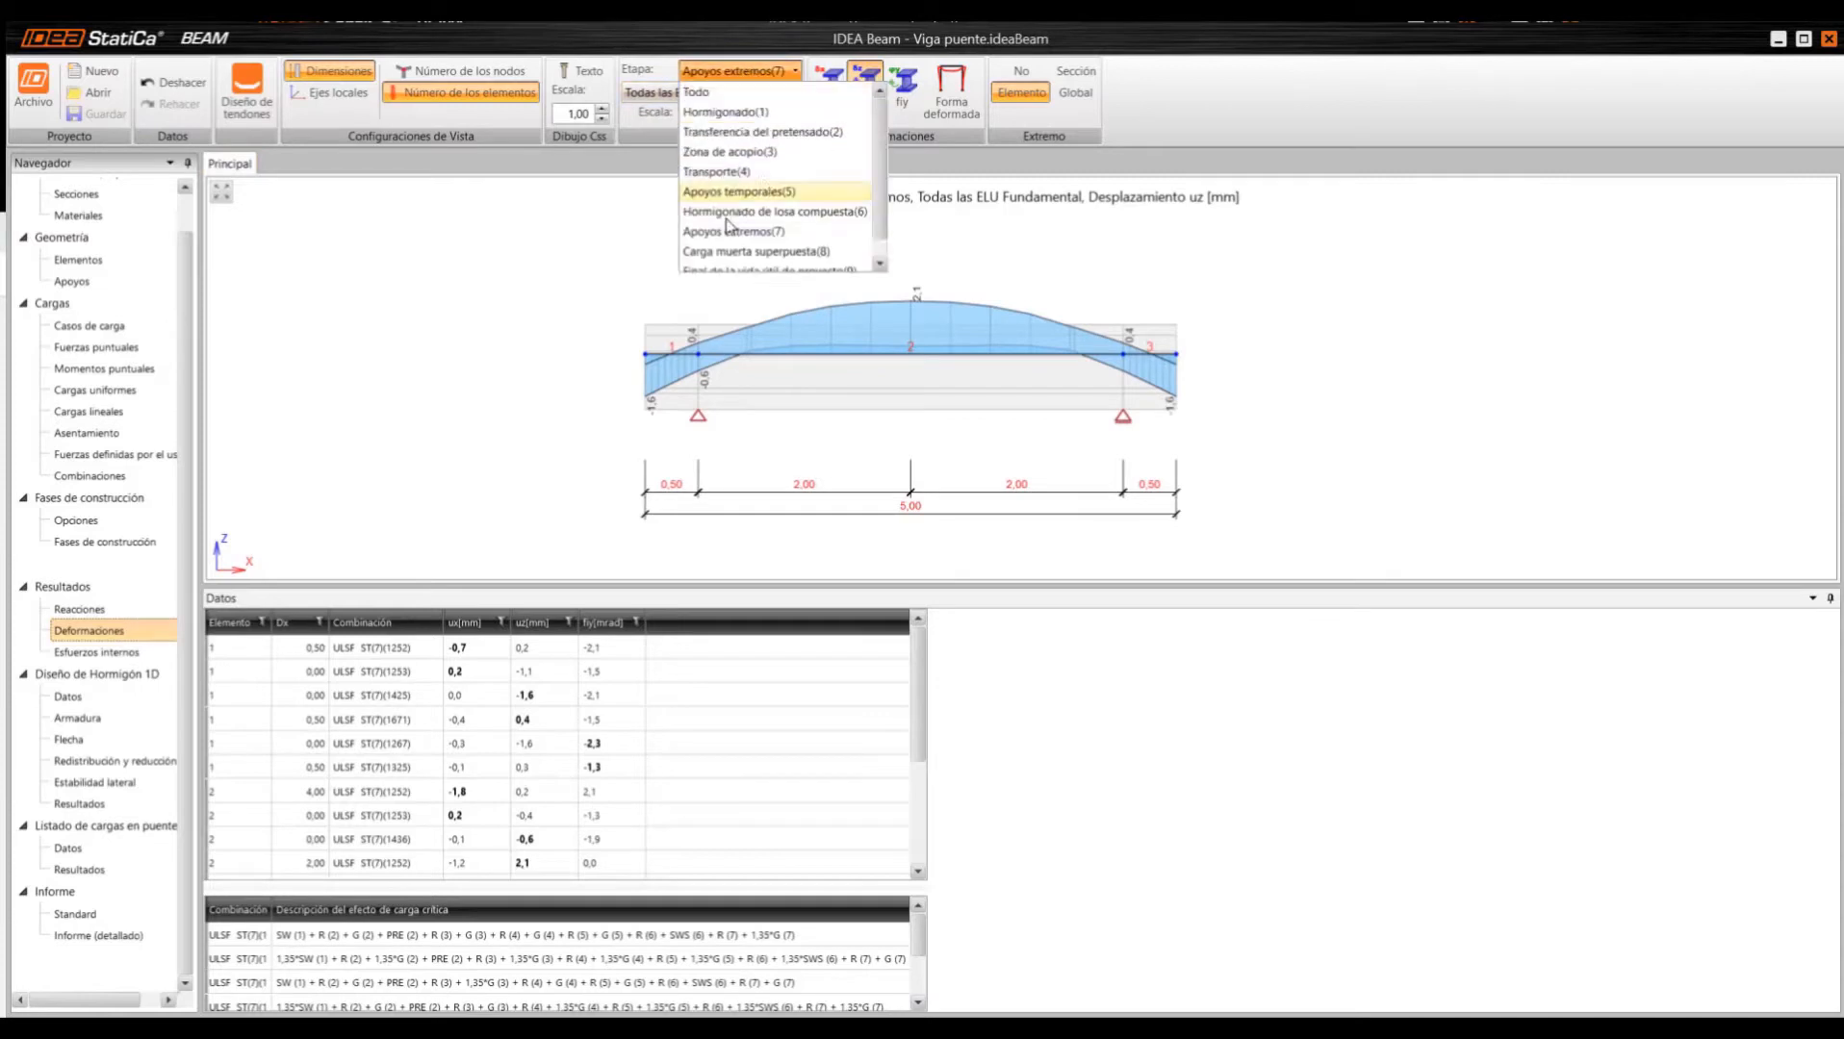
left_click(765, 154)
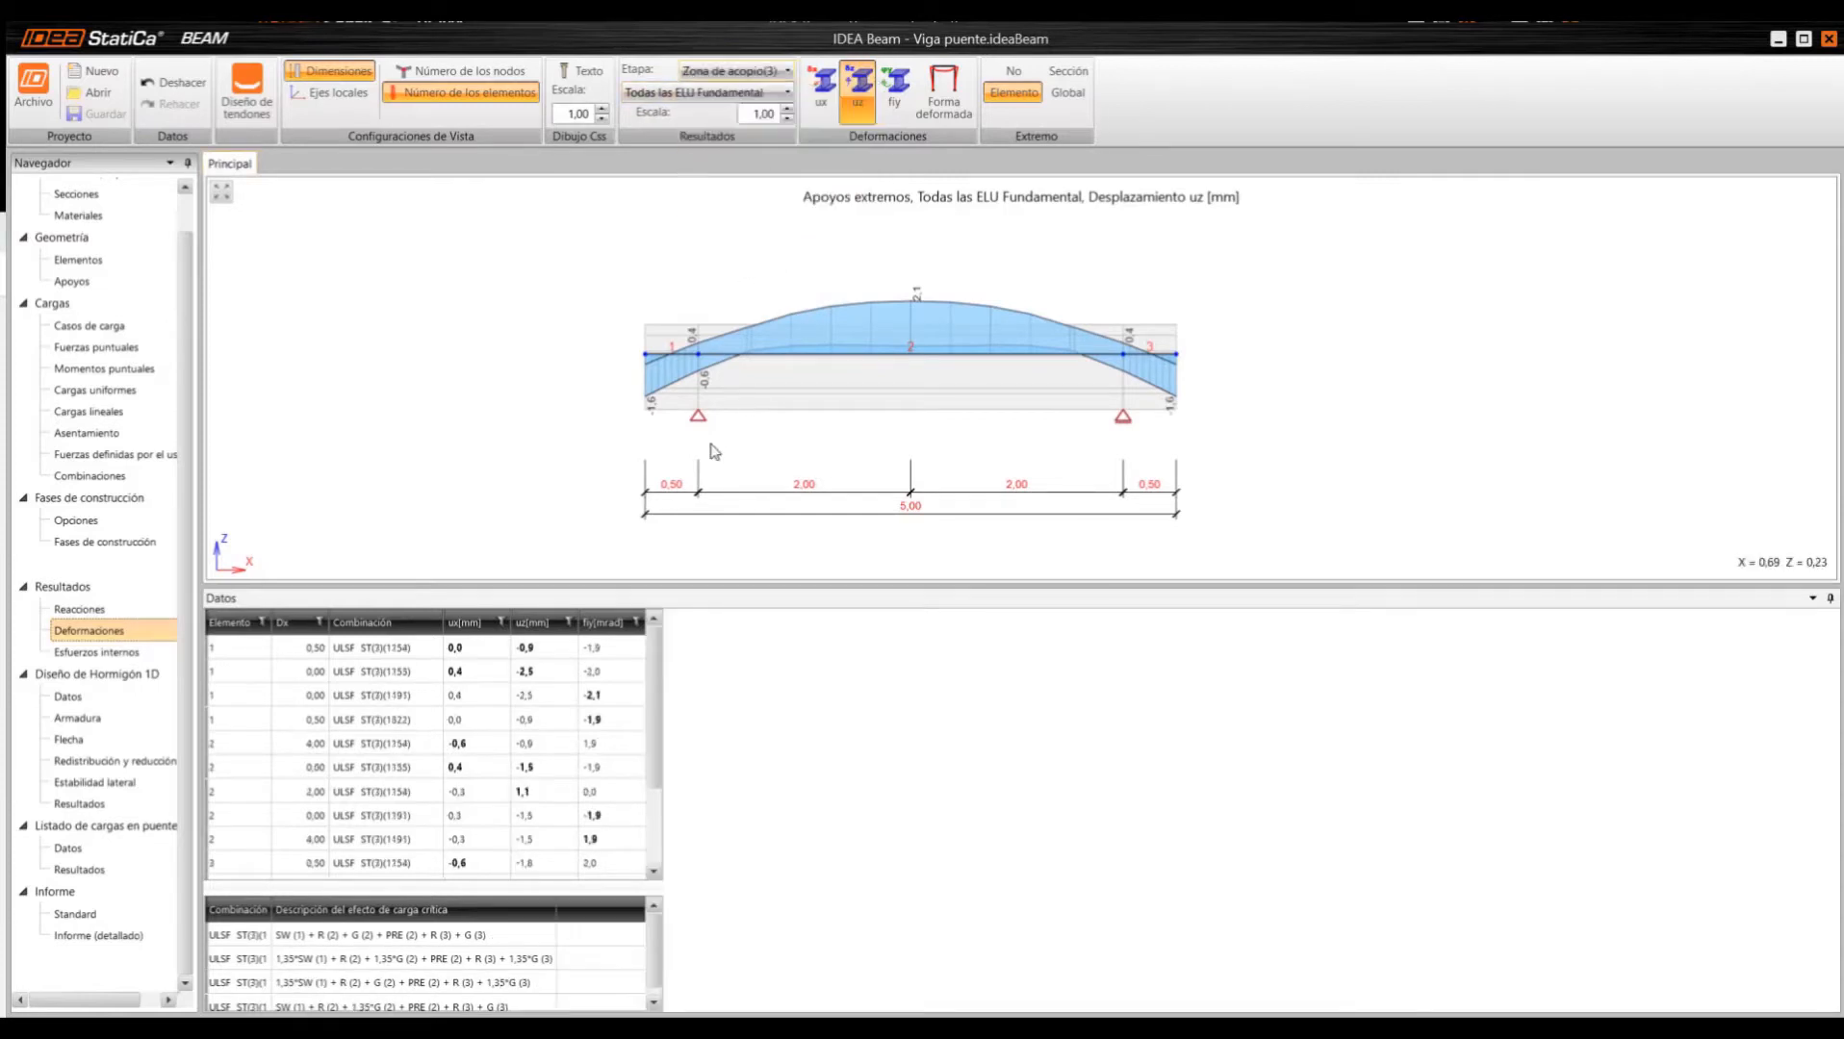
left_click(655, 92)
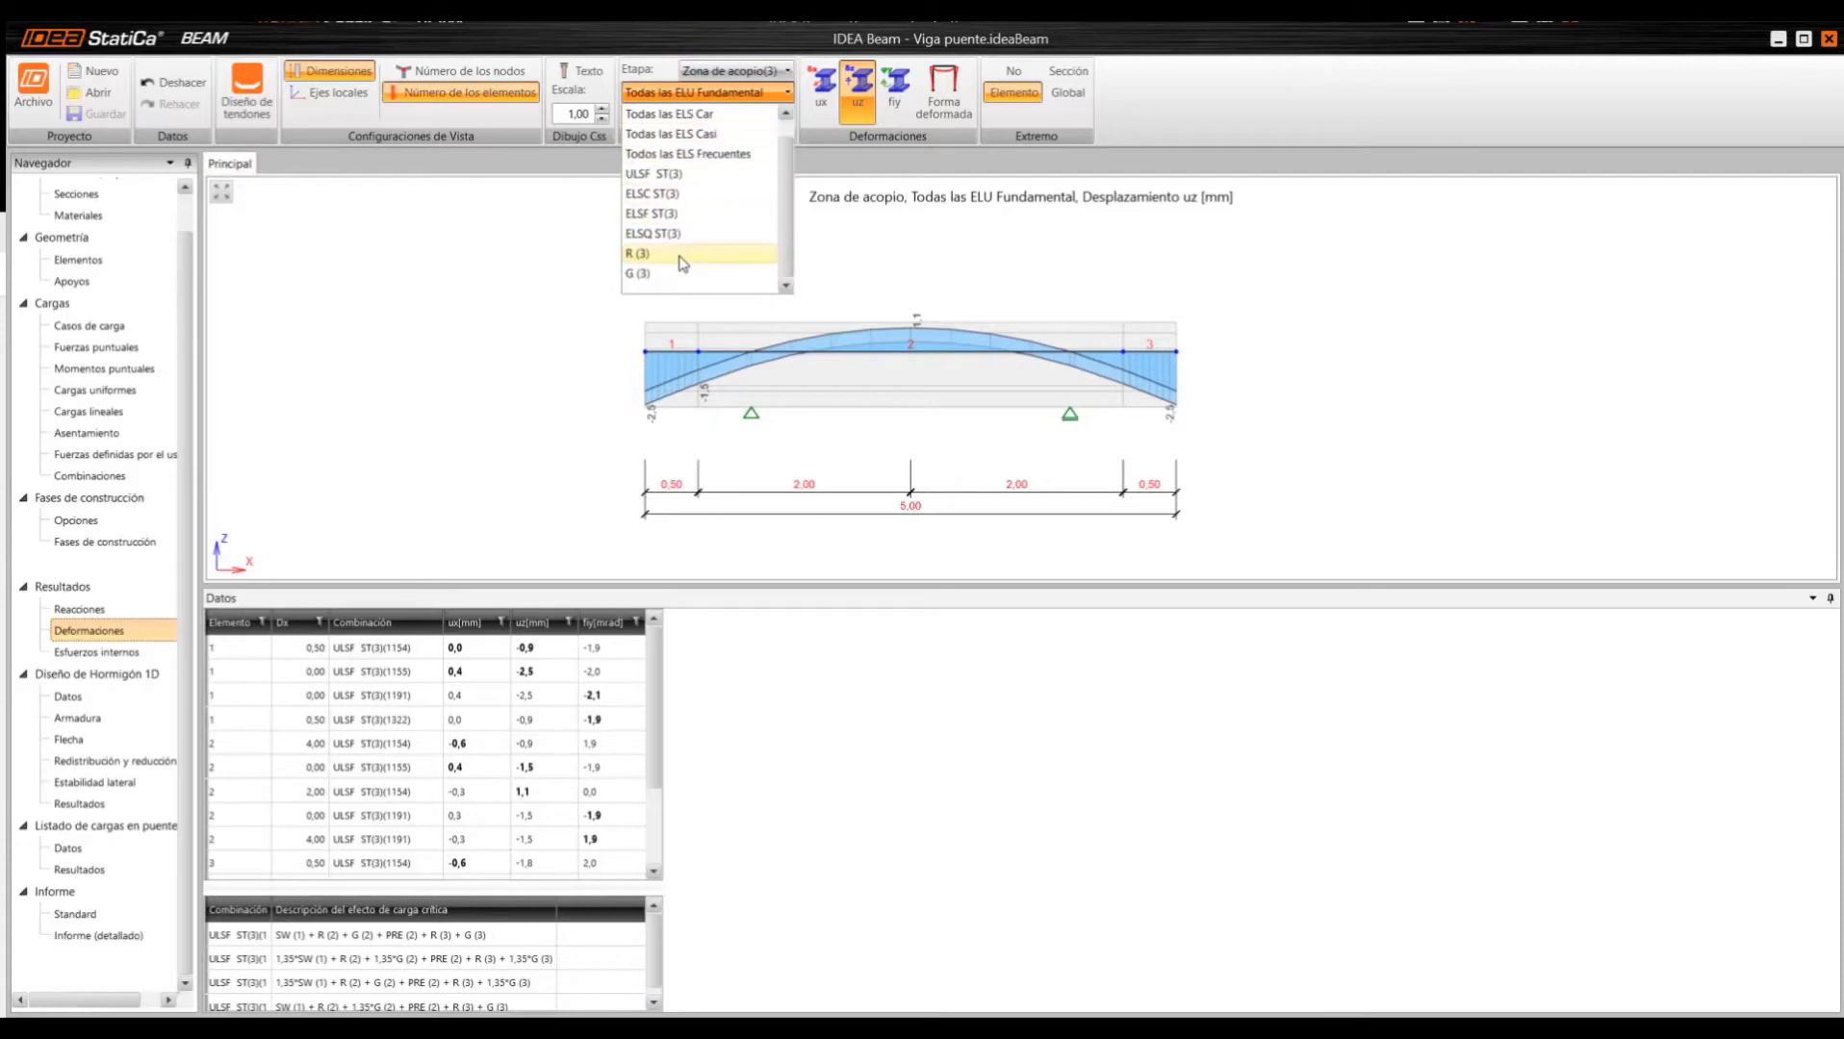
scroll(695, 183, "up", 1)
left_click(705, 113)
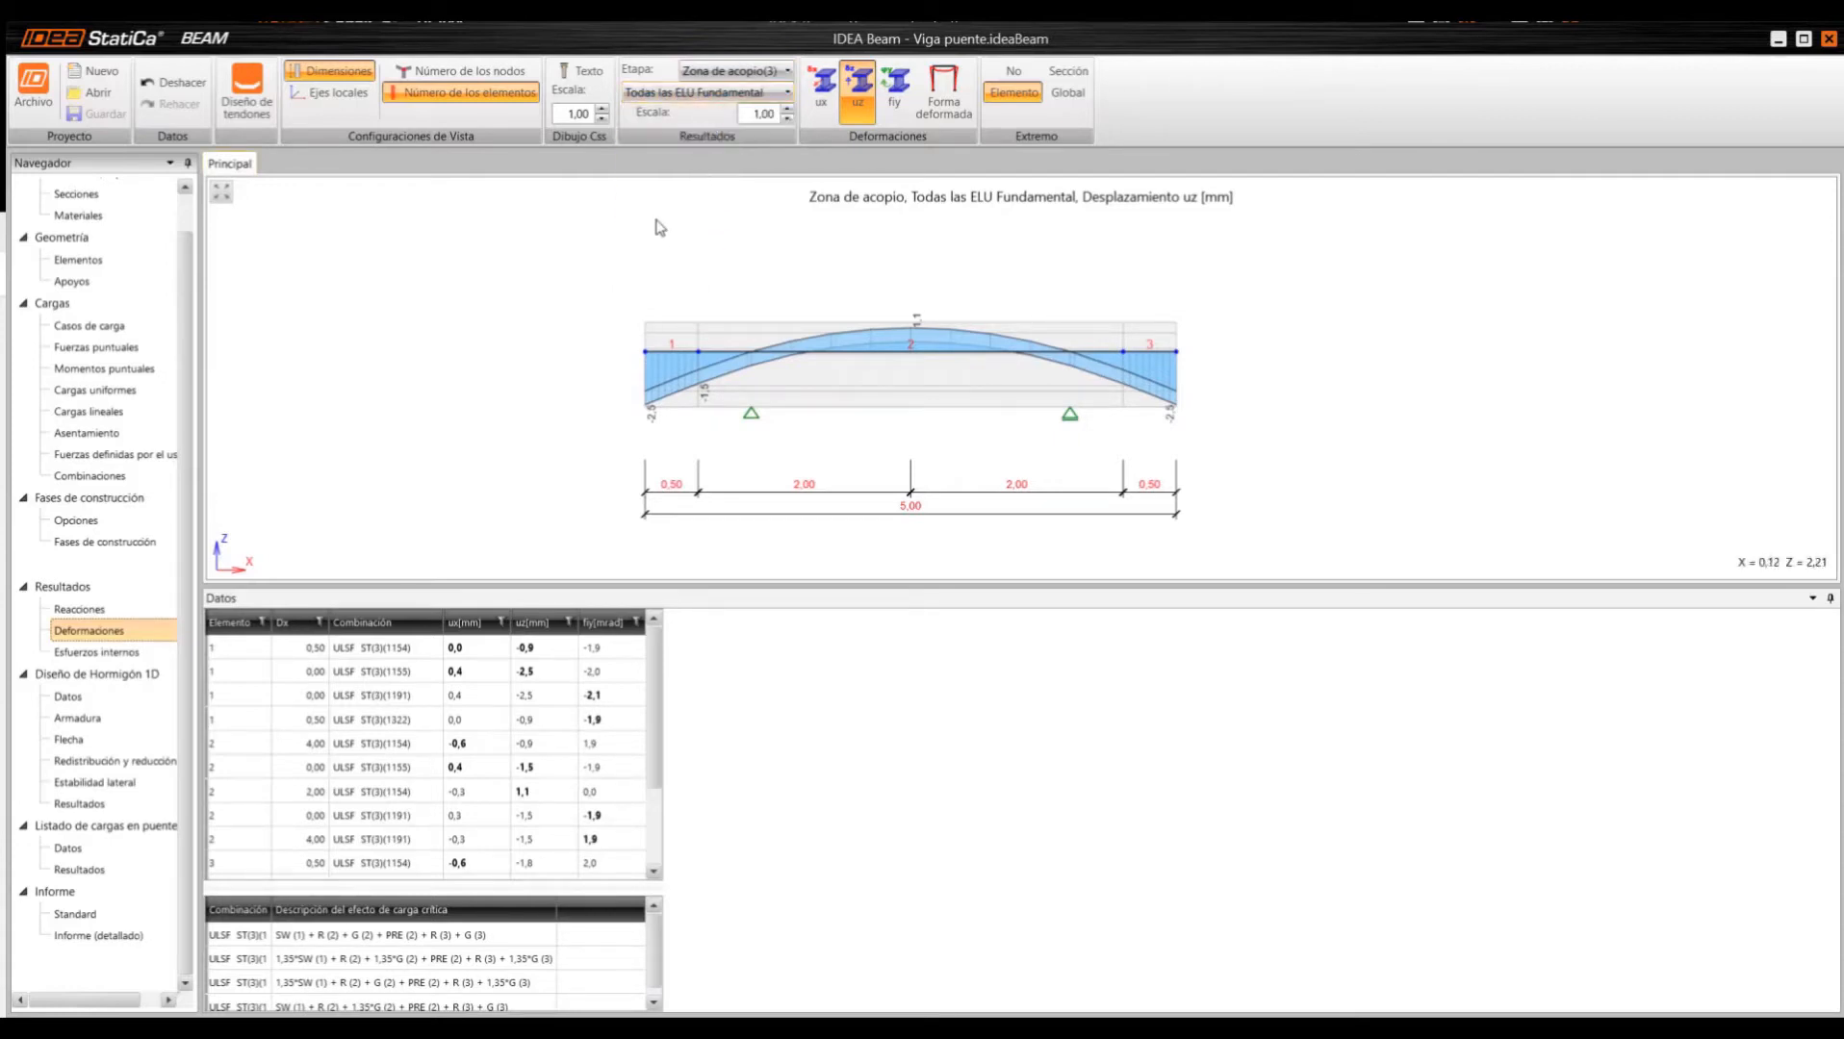
- Check the beam's internal forces for the Zona de acopio stage and the 1D concrete design data with its section verifications
left_click(102, 655)
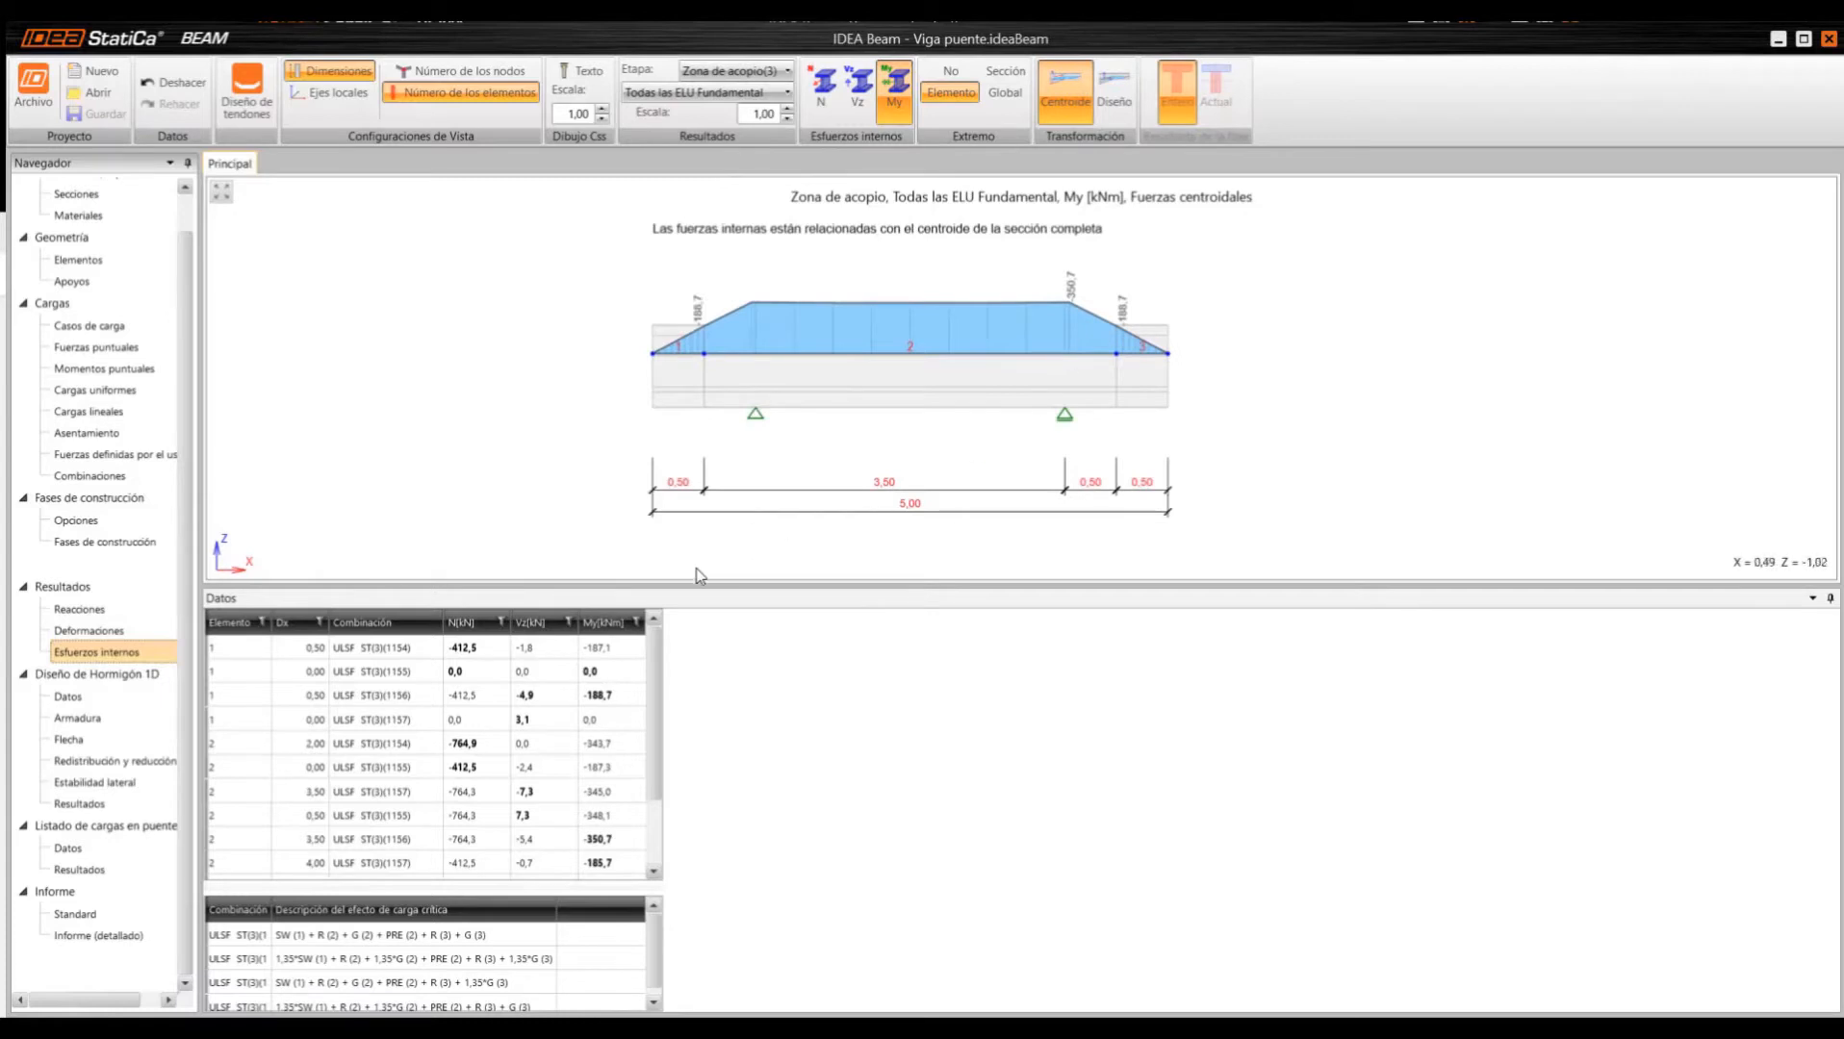
mouse_move(658, 669)
left_mouse_down()
mouse_move(660, 767)
mouse_move(659, 647)
left_mouse_up()
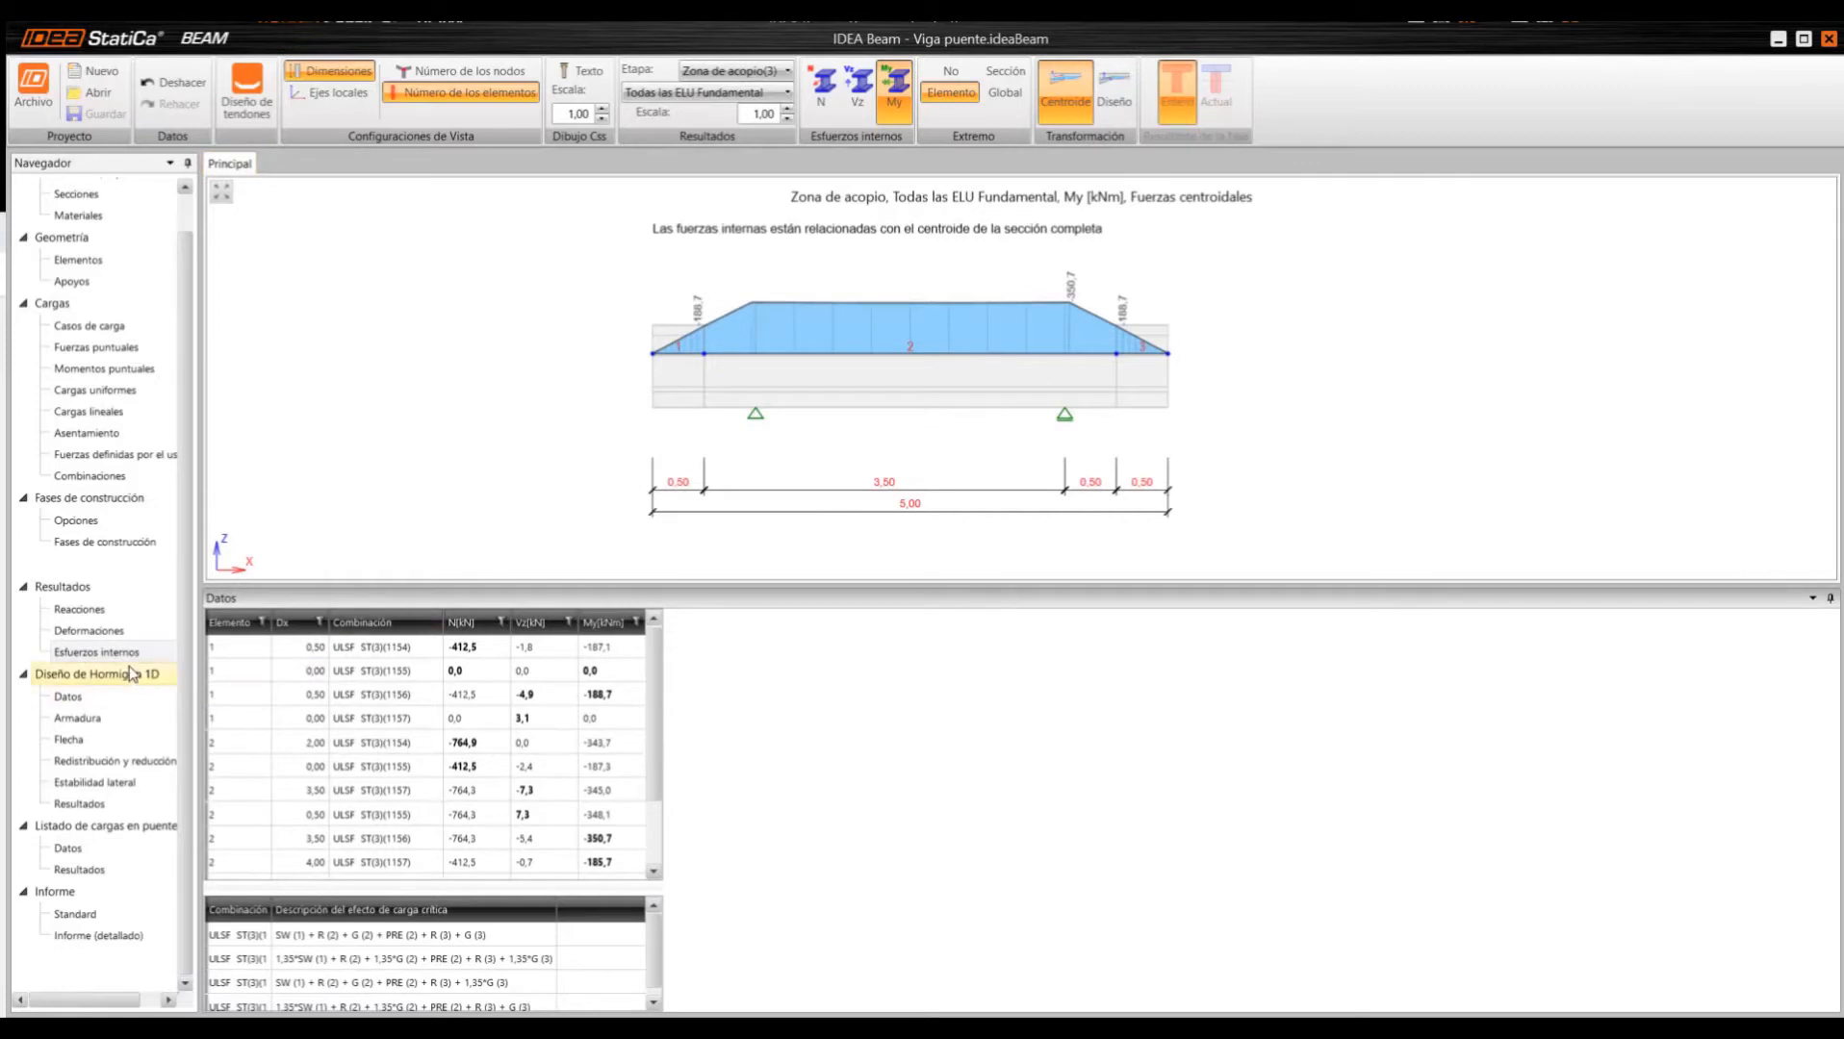
left_click(88, 693)
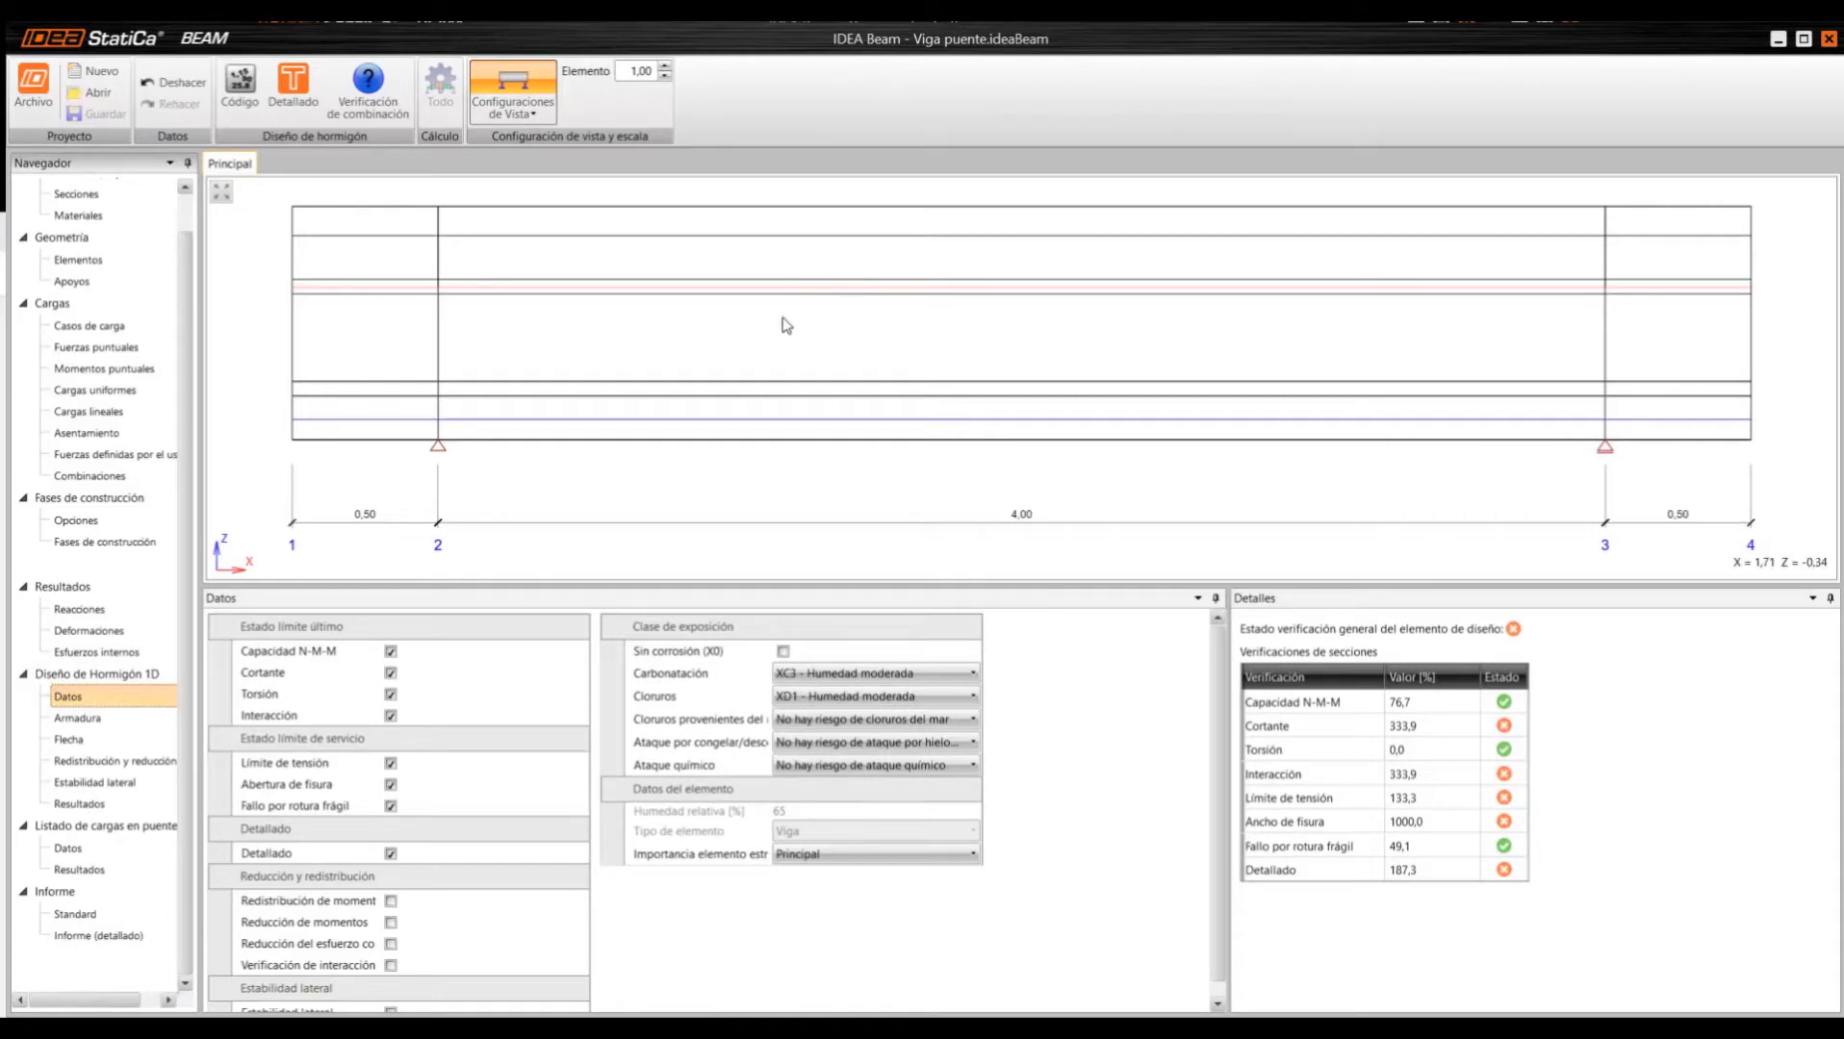
scroll(726, 493, "down", 1)
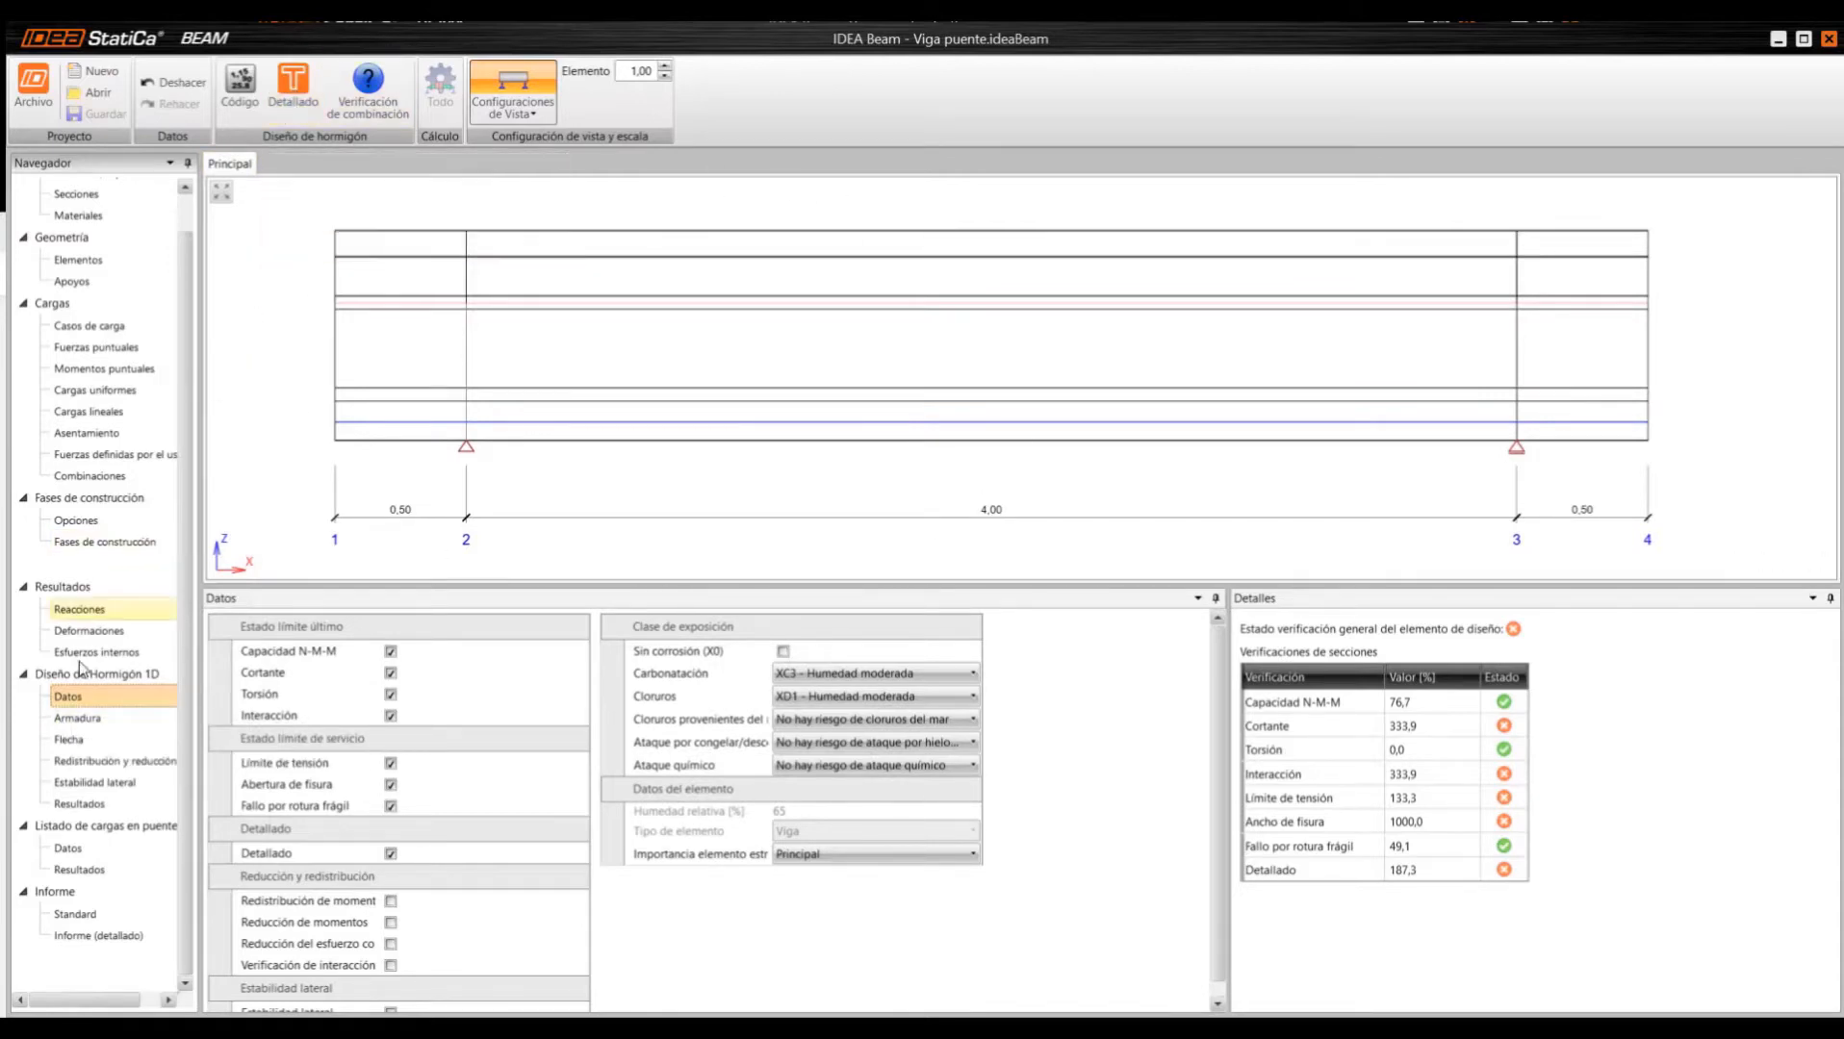
- Open the detailed concrete design and examine the bars, tendons and stirrup shapes in the reinforced composite section
left_click(306, 92)
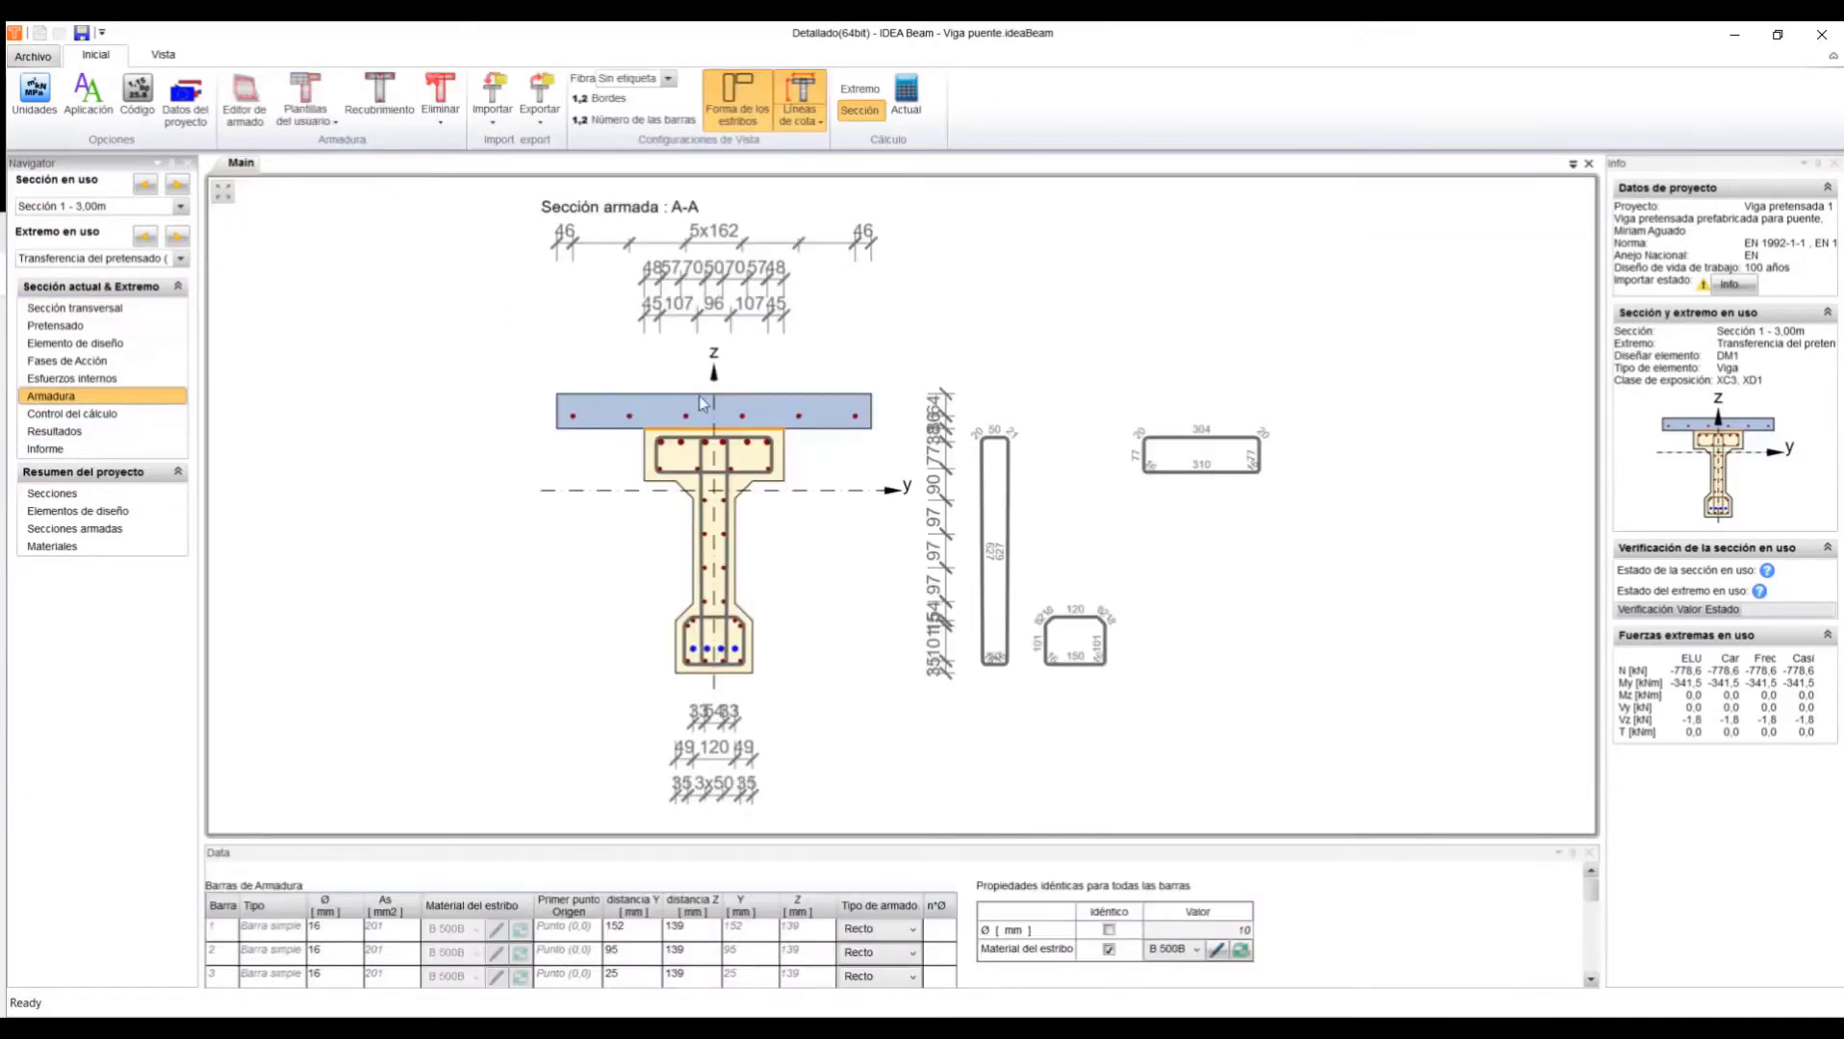
scroll(680, 566, "up", 2)
scroll(675, 560, "up", 4)
mouse_move(687, 592)
middle_mouse_down()
mouse_move(719, 468)
mouse_move(691, 550)
middle_mouse_up()
scroll(691, 438, "down", 4)
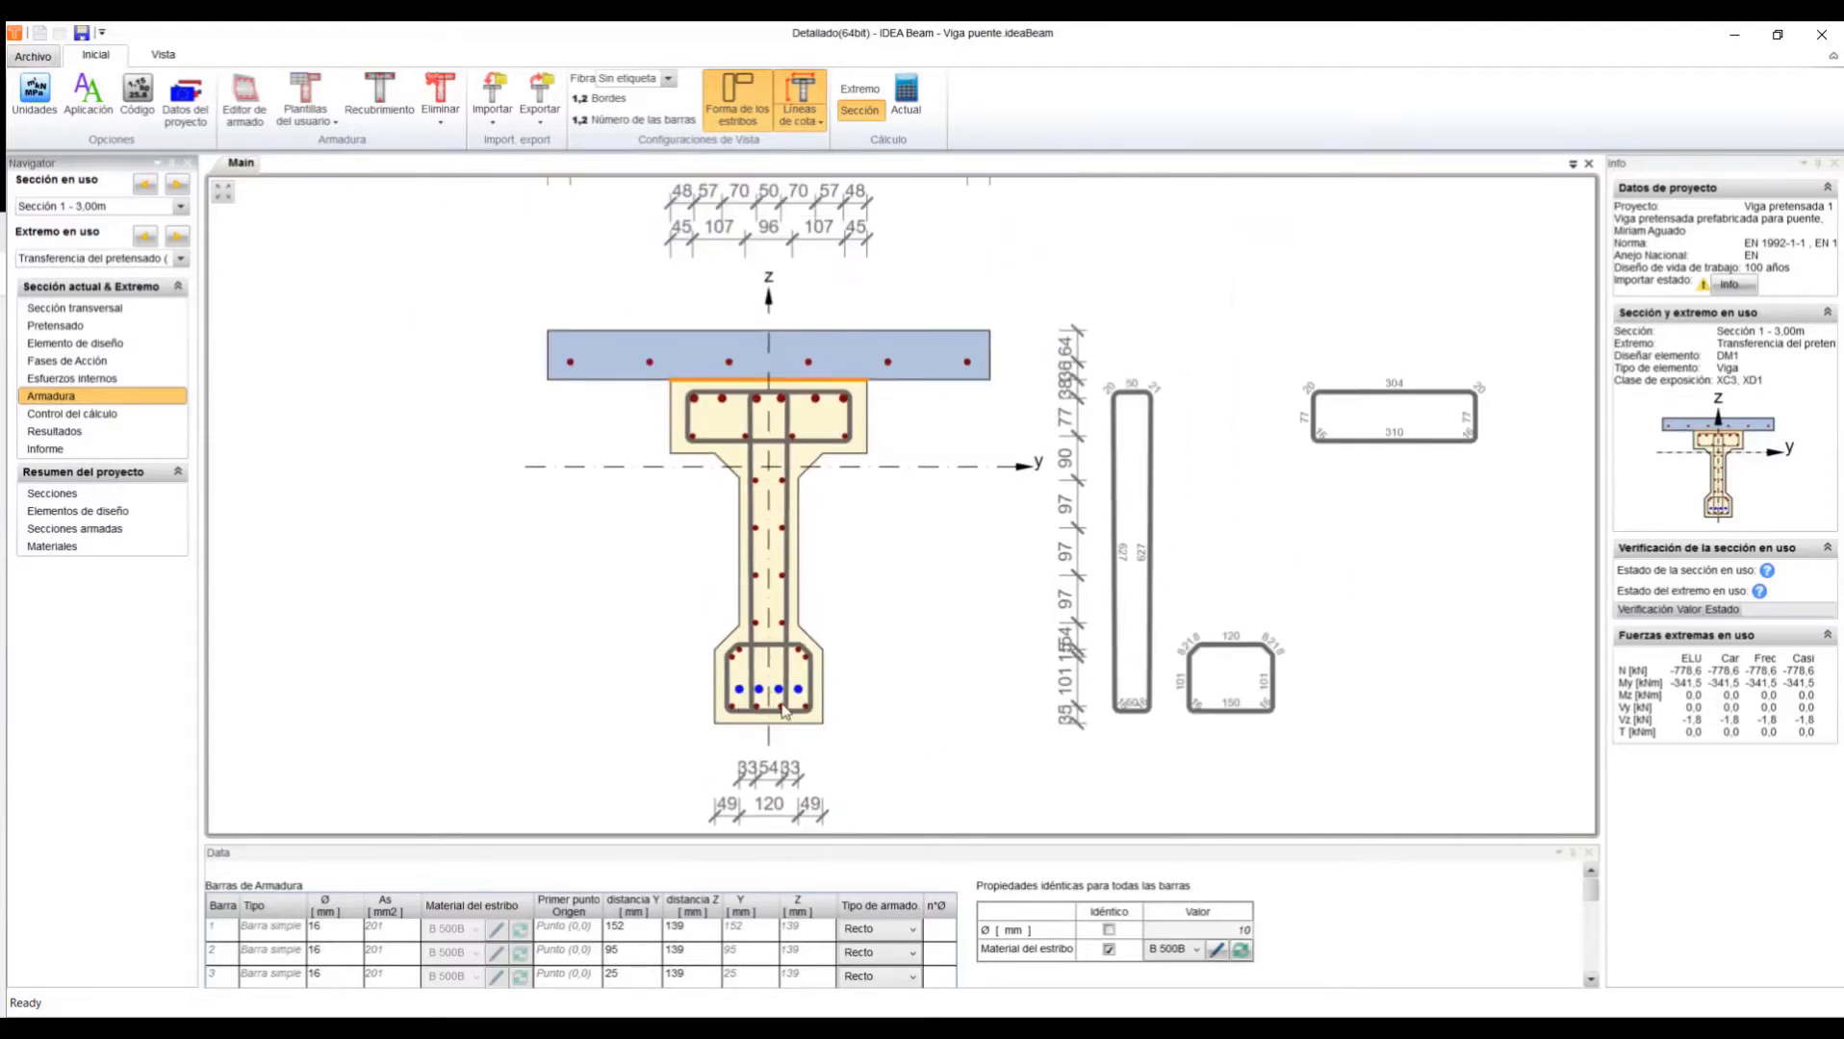
scroll(741, 724, "up", 3)
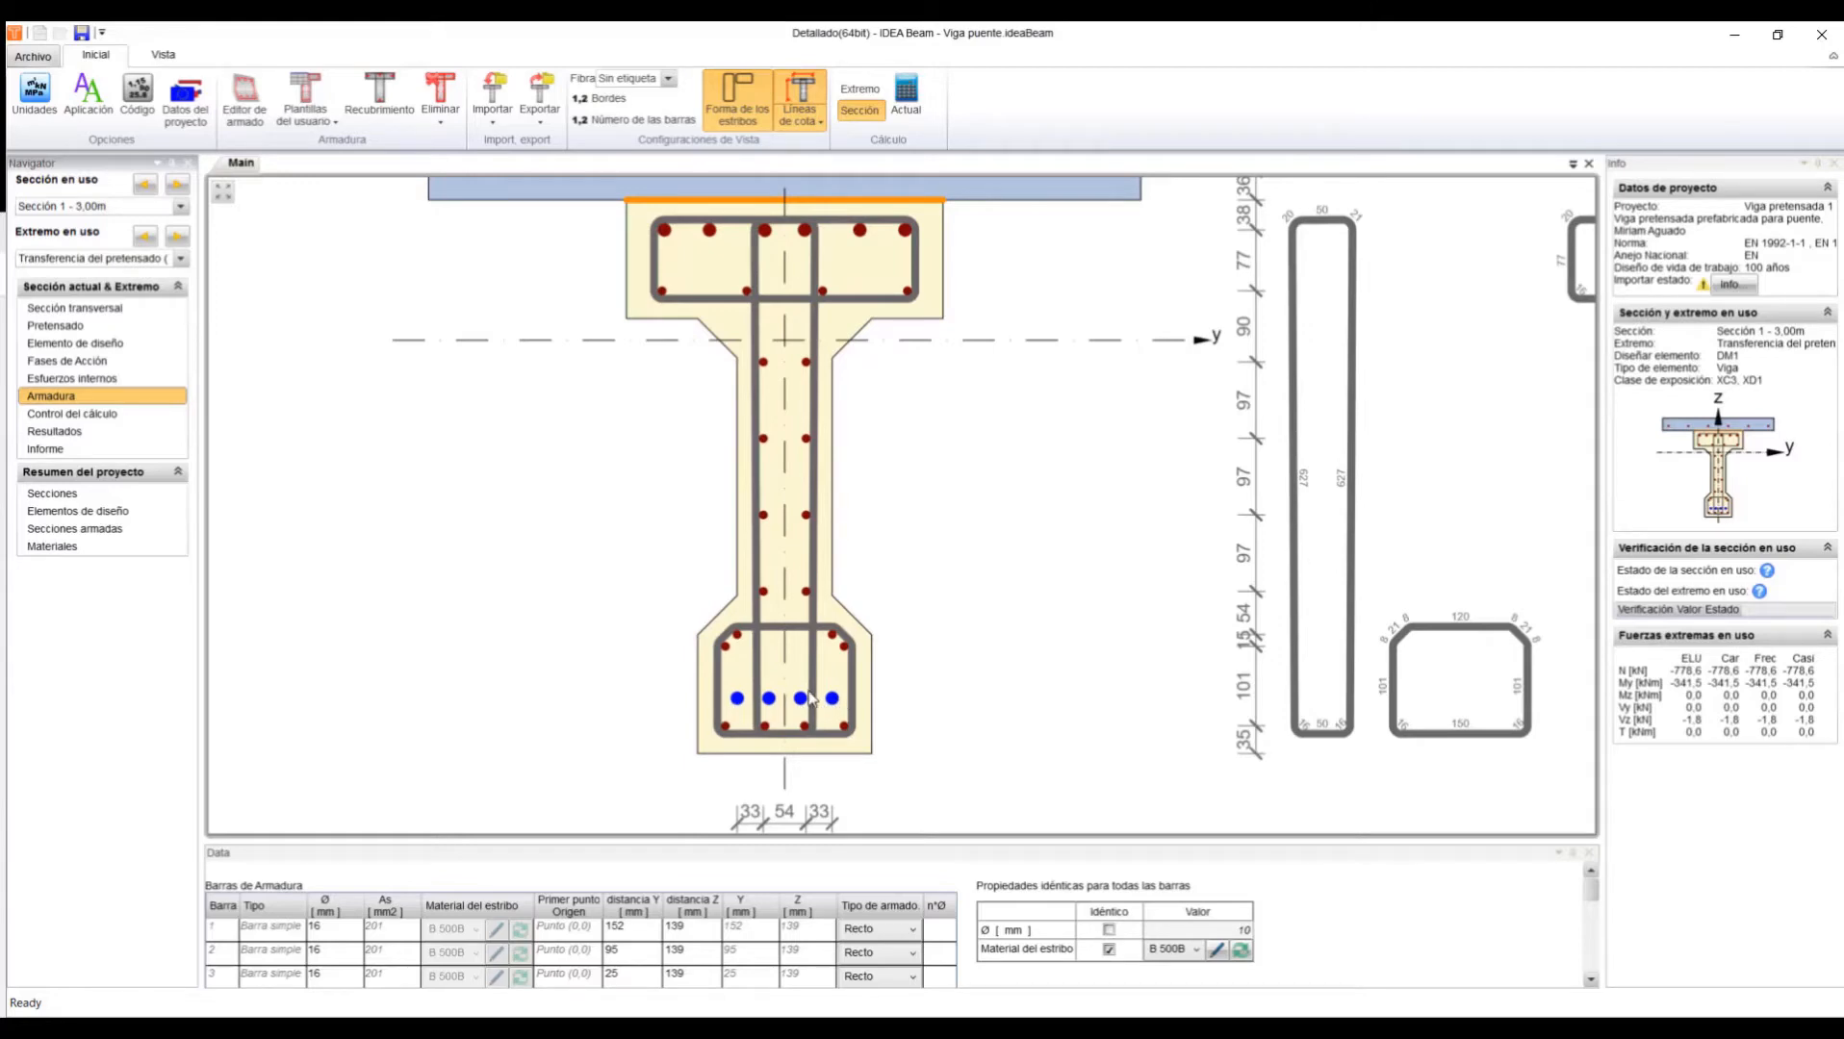
scroll(793, 635, "down", 2)
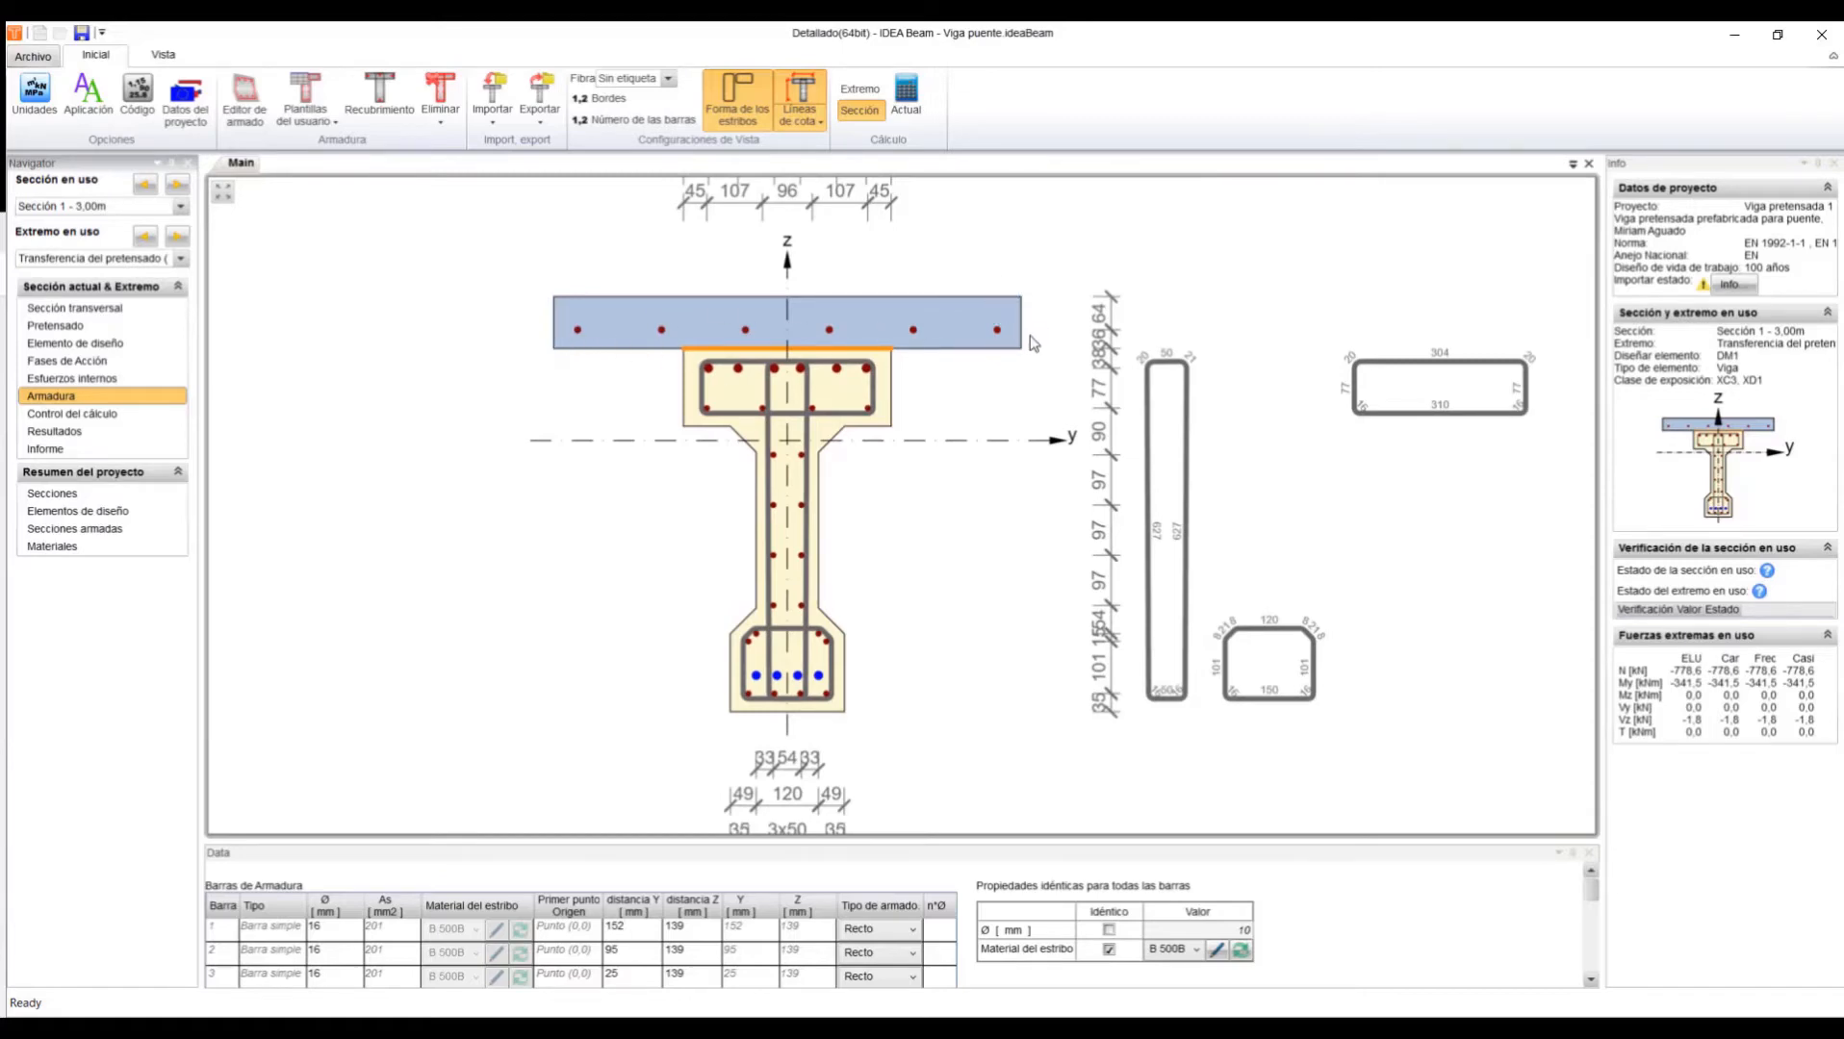
scroll(724, 566, "down", 1)
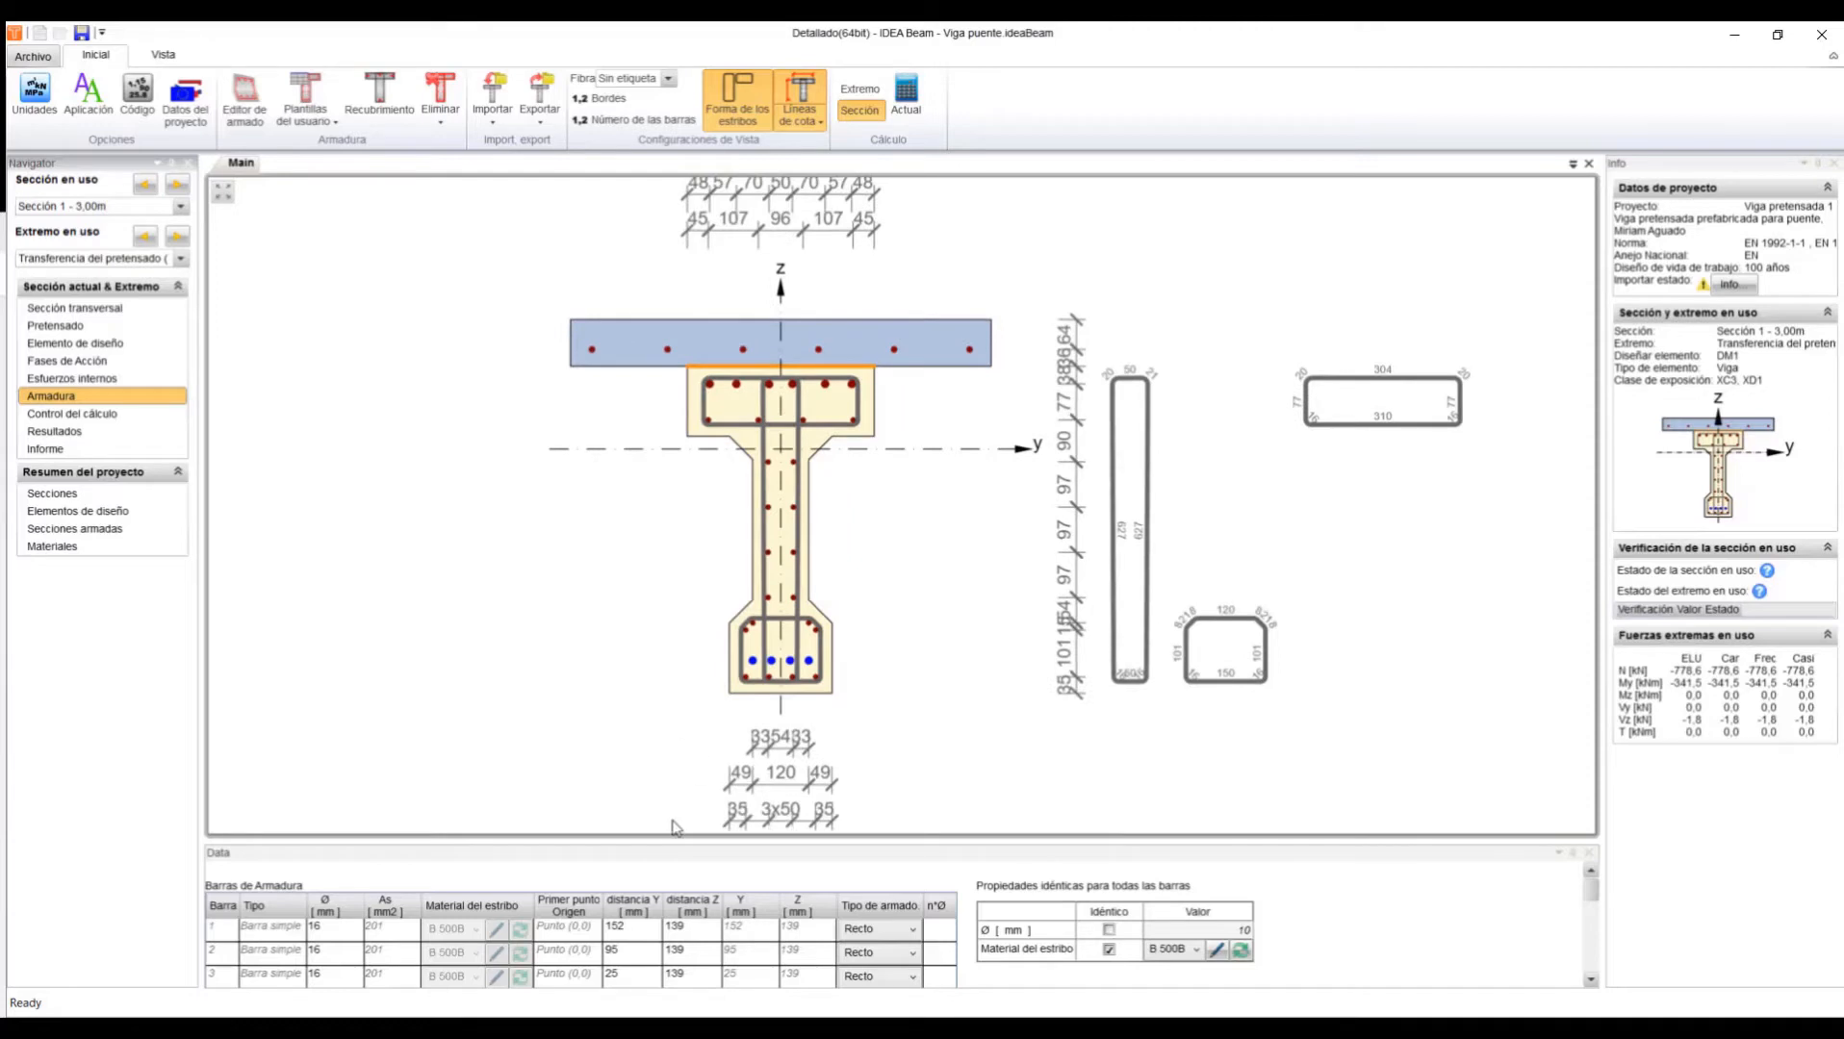
- Enlarge the data area and examine the reinforcement bar table together with the section drawing
left_click_drag(672, 839, 673, 756)
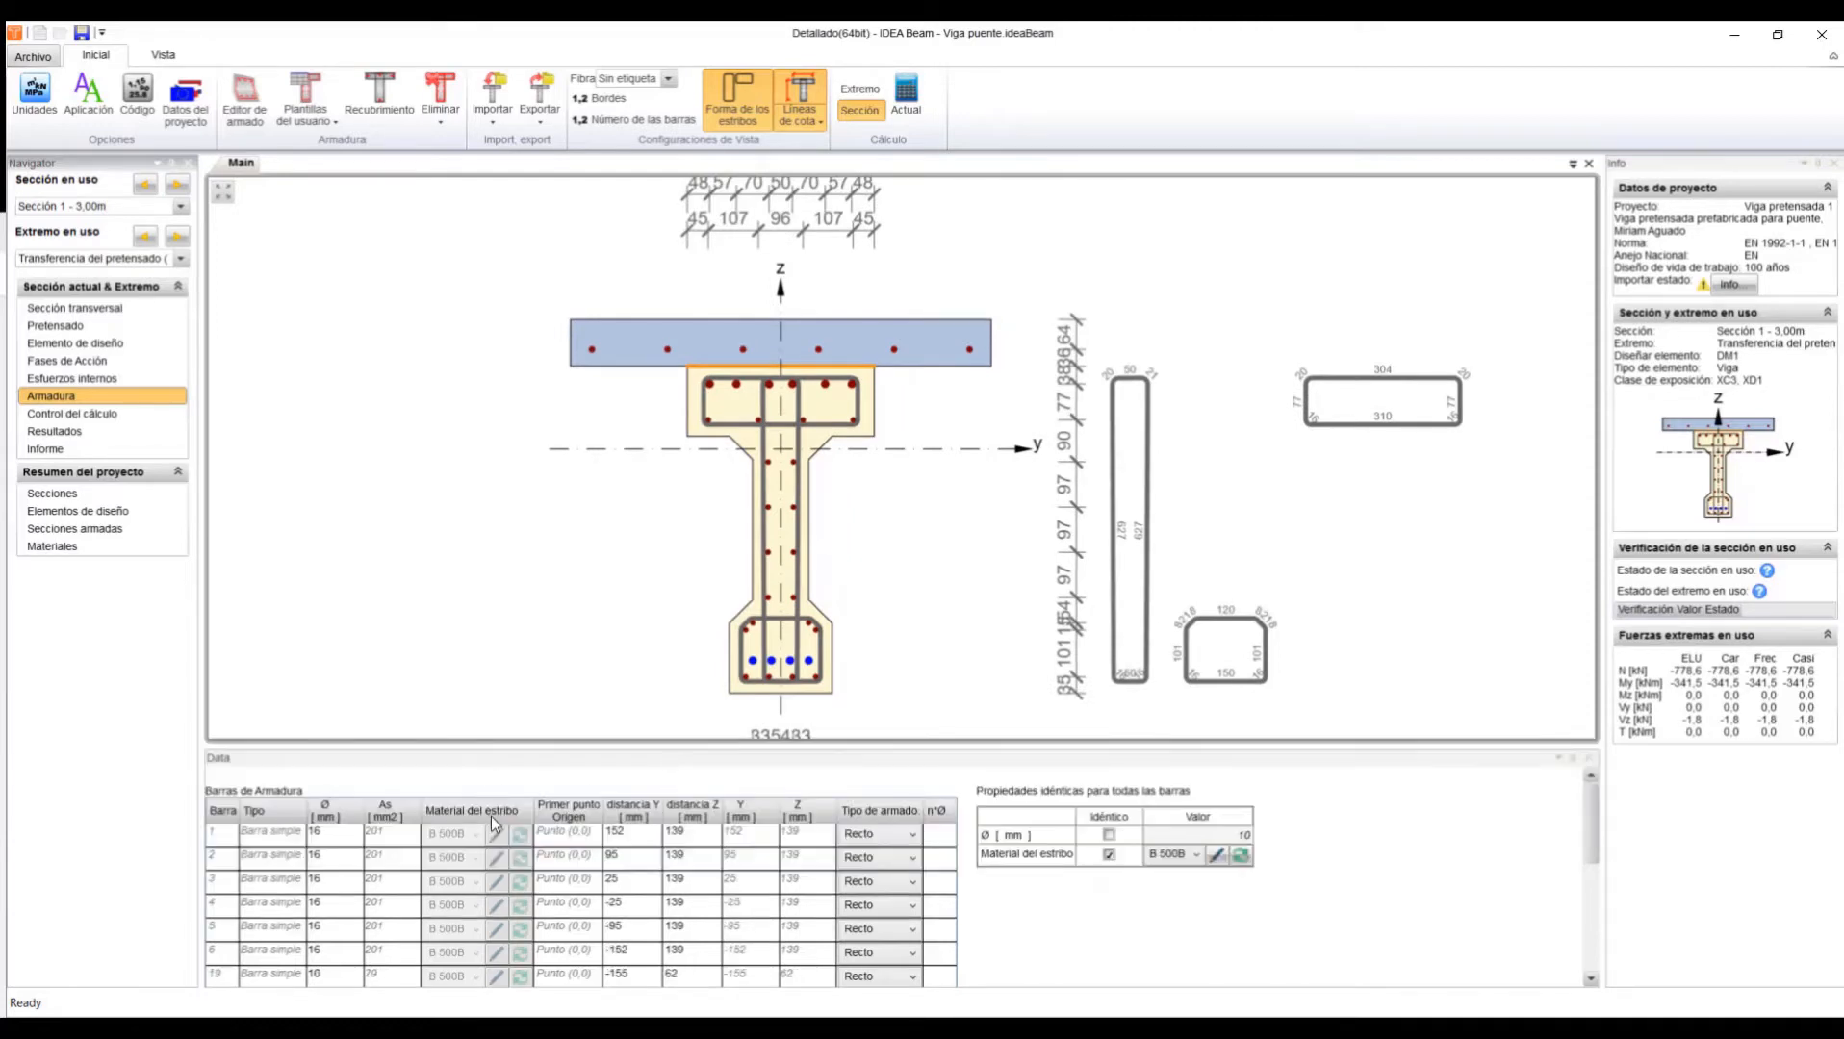
left_click_drag(1590, 827, 1605, 794)
scroll(904, 588, "down", 1)
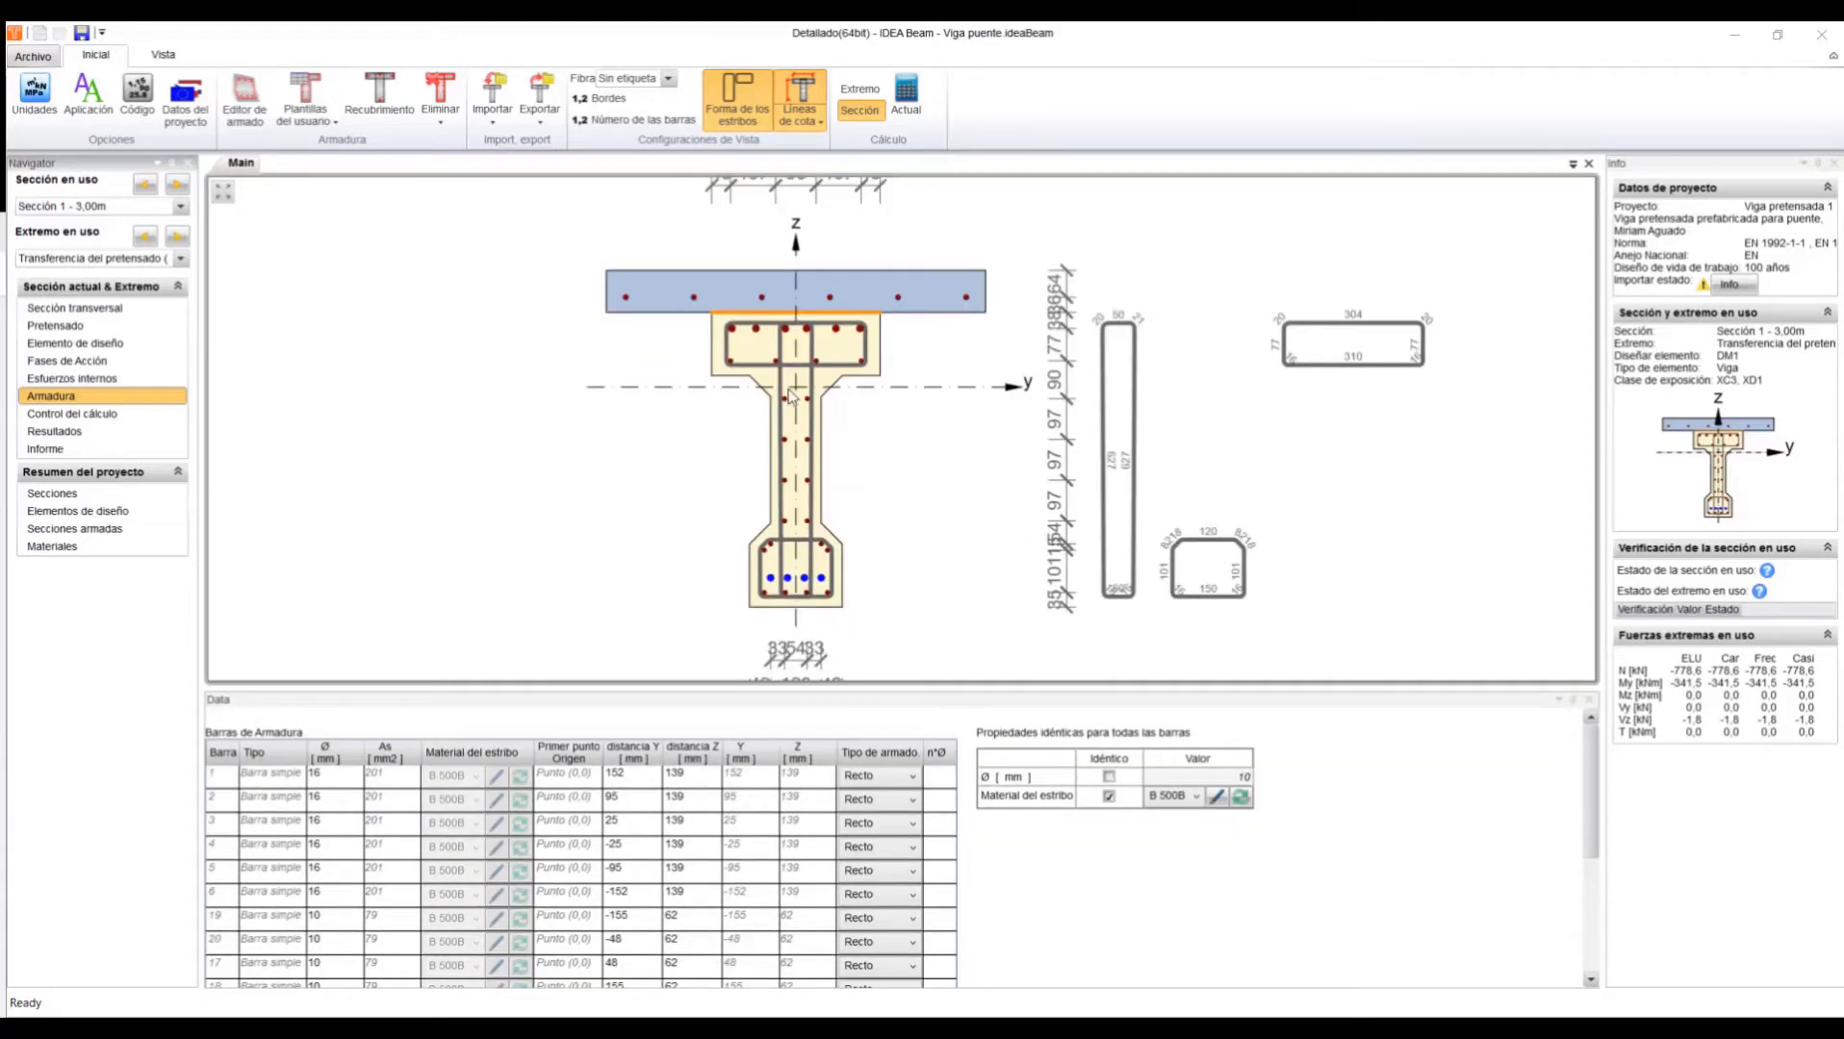
scroll(804, 443, "up", 3)
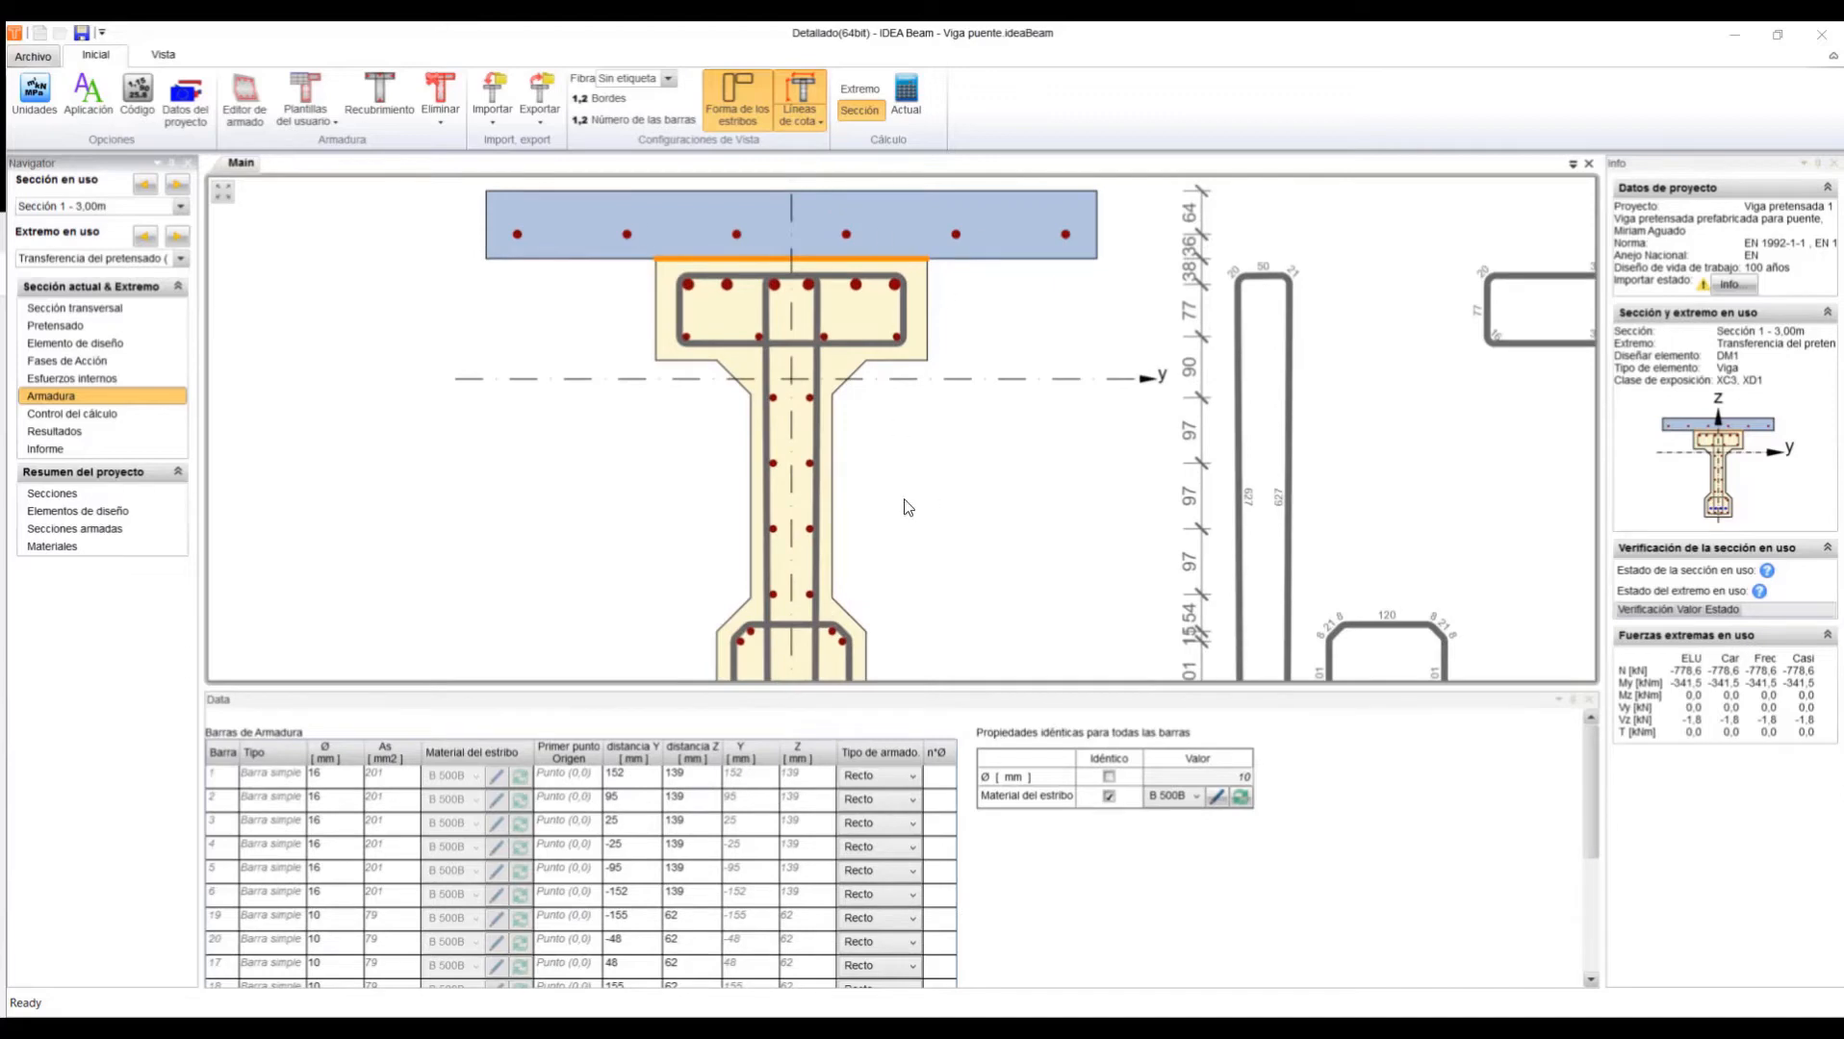
scroll(770, 525, "down", 3)
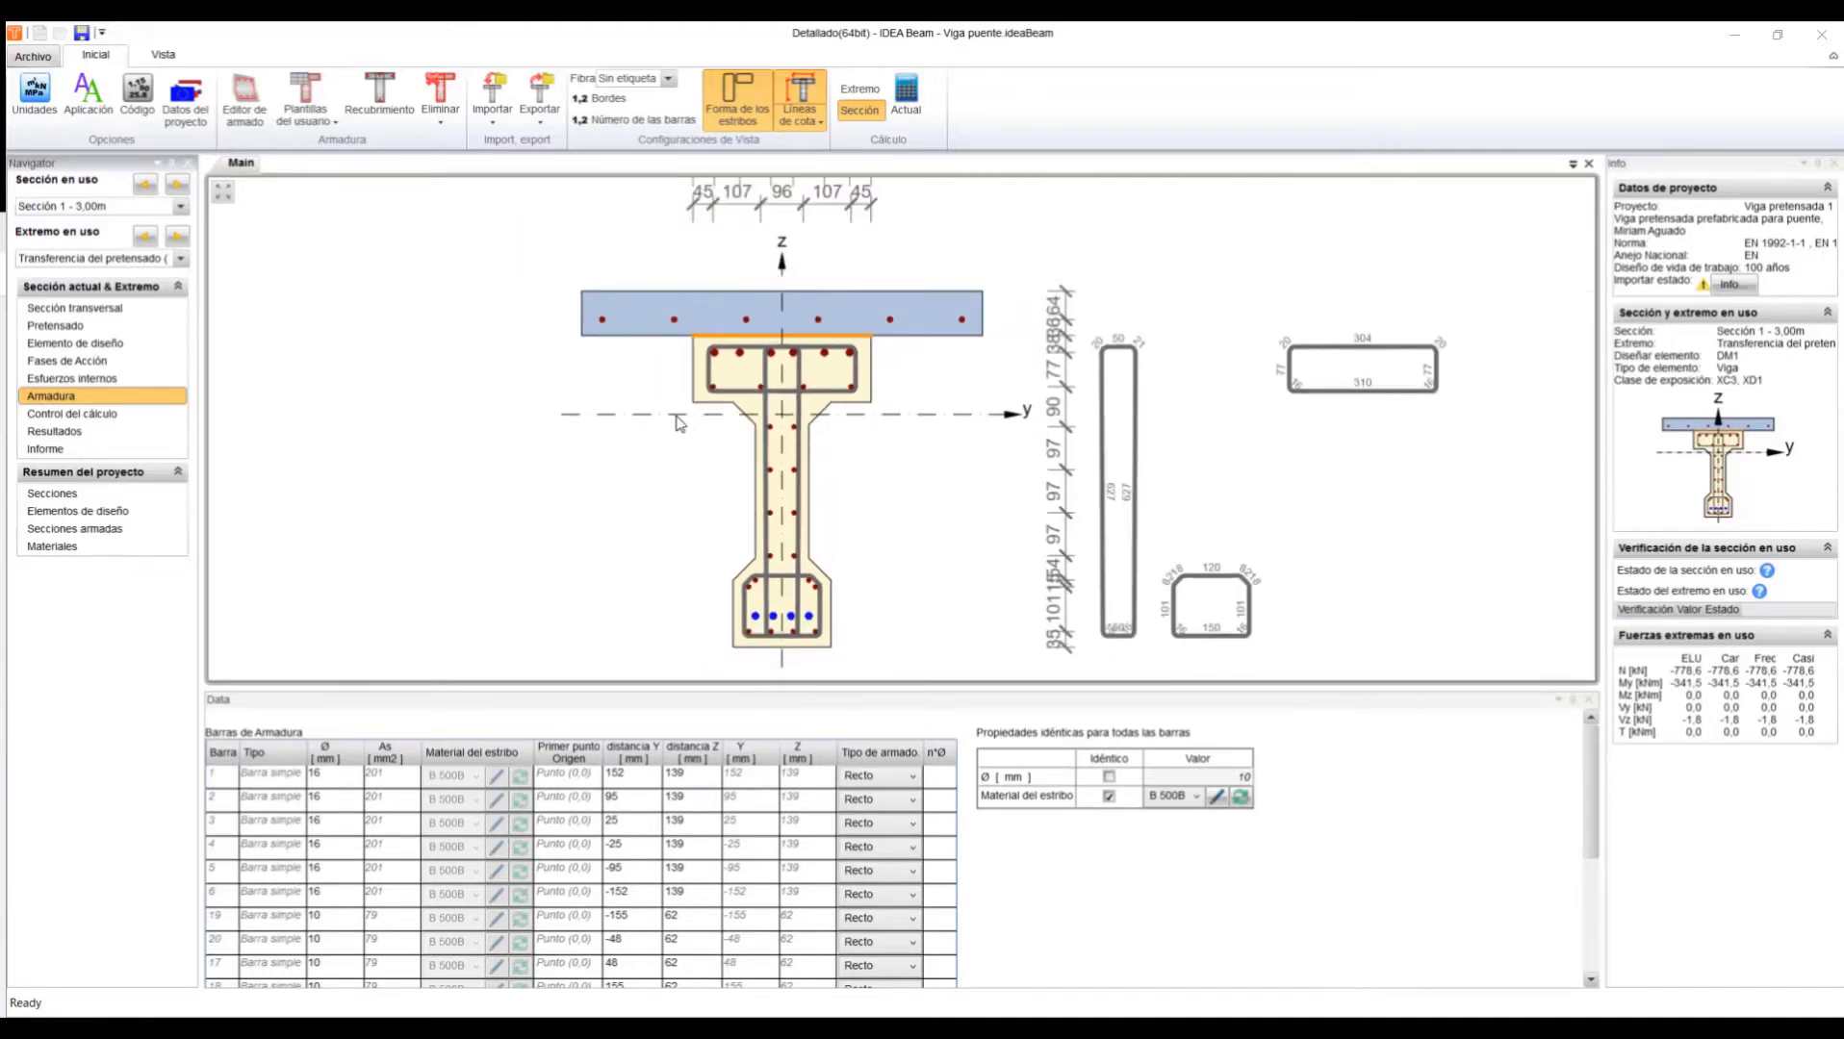
scroll(688, 433, "up", 2)
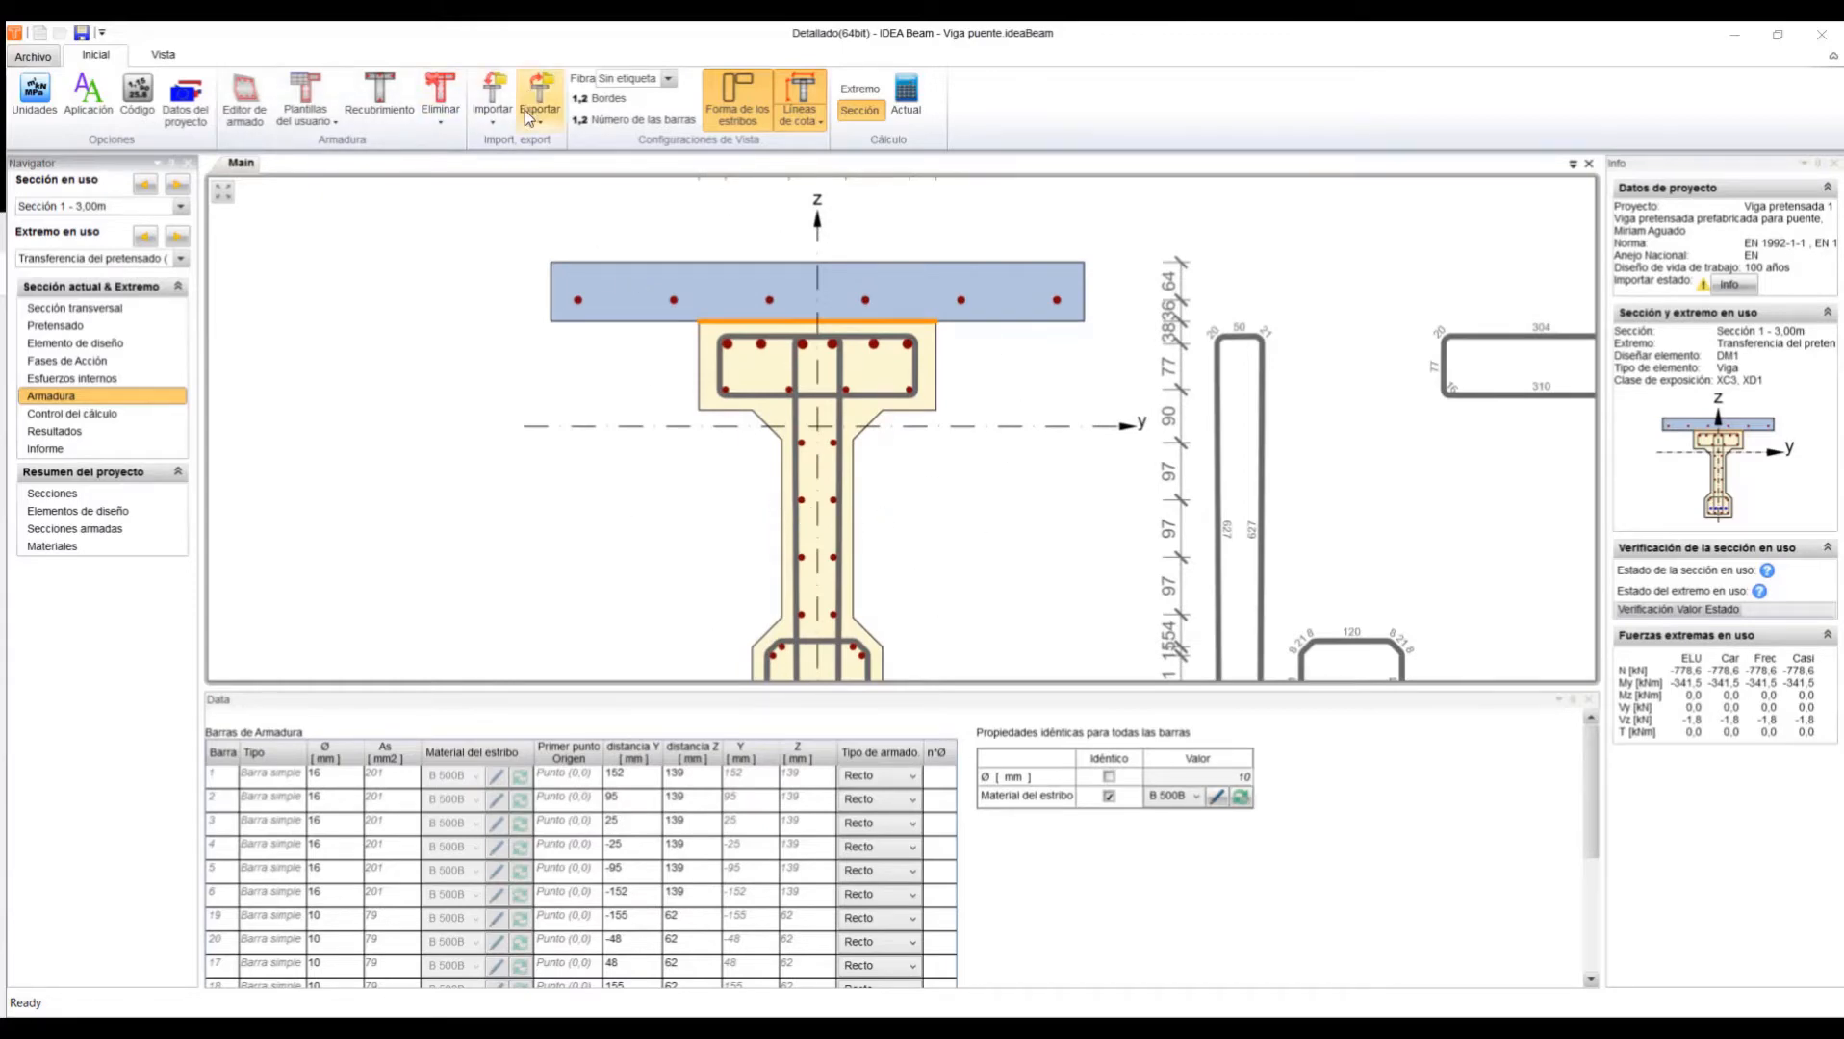
scroll(948, 476, "down", 2)
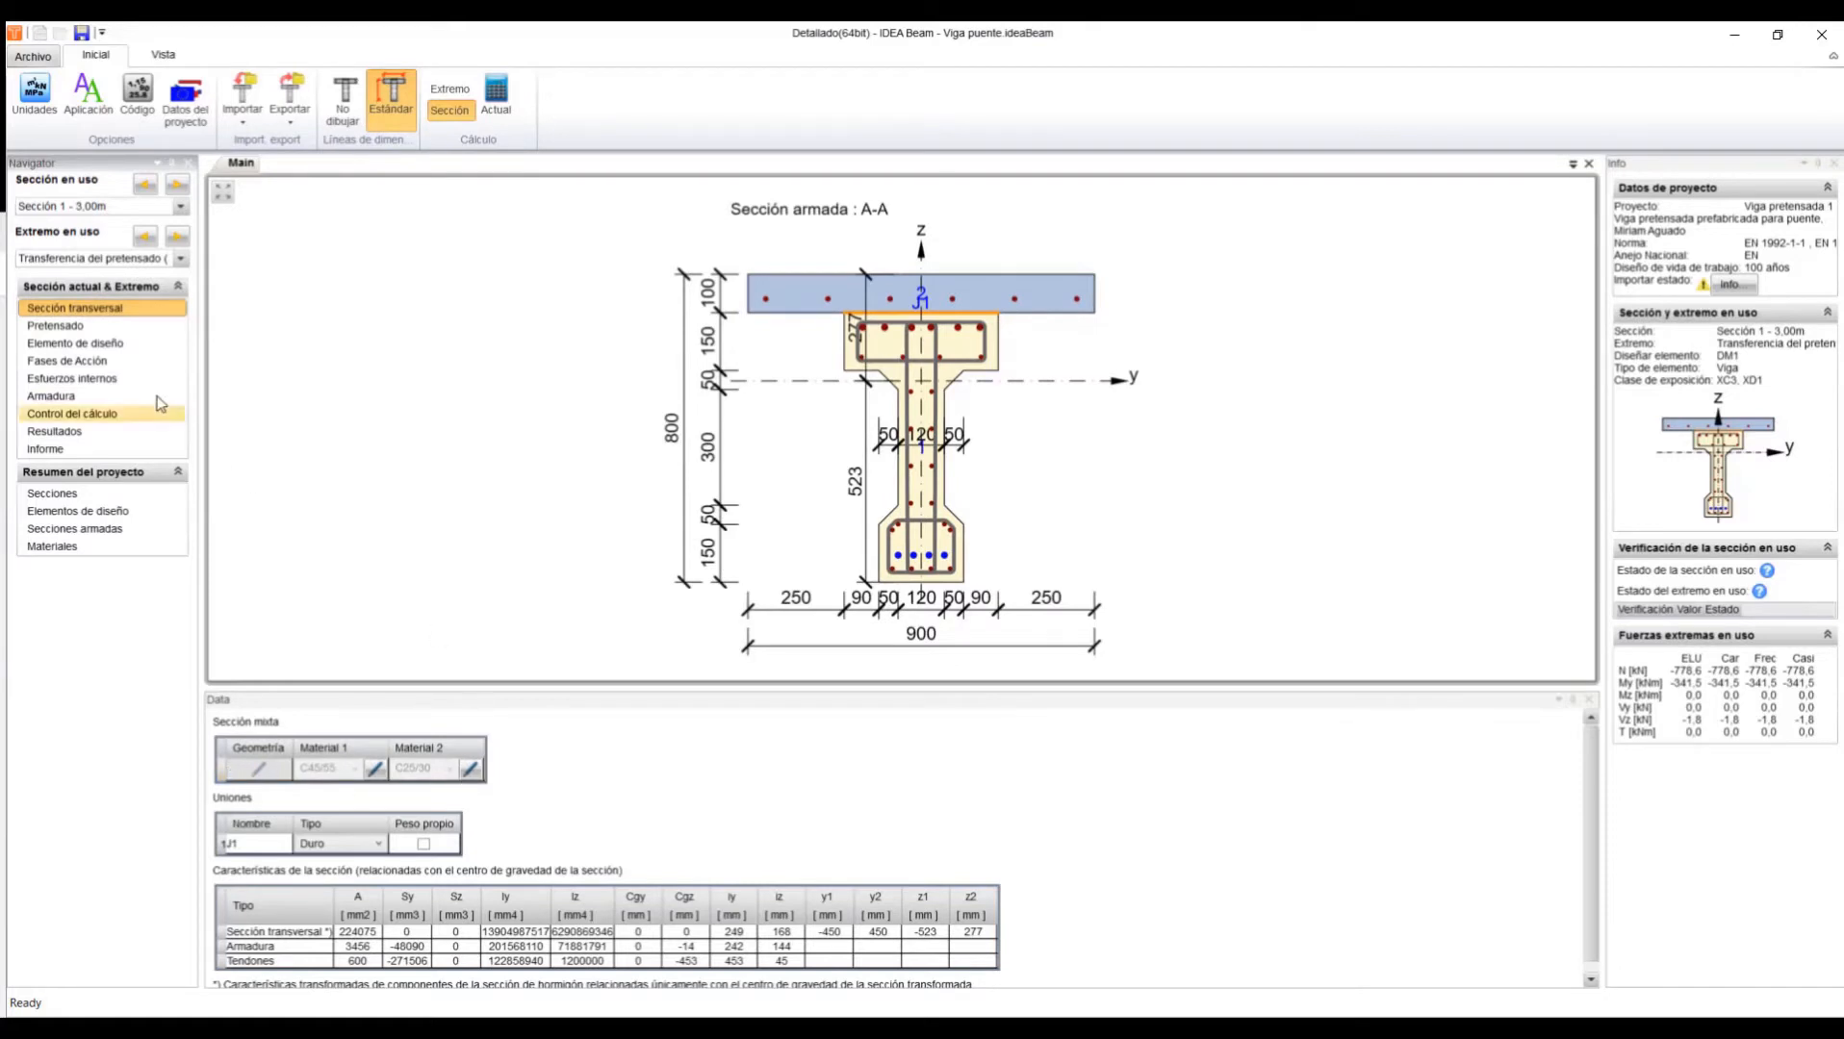
- Review the section's pretensioned tendons, the design member's exposure classes and the prestressing effects by action stage
left_click(87, 325)
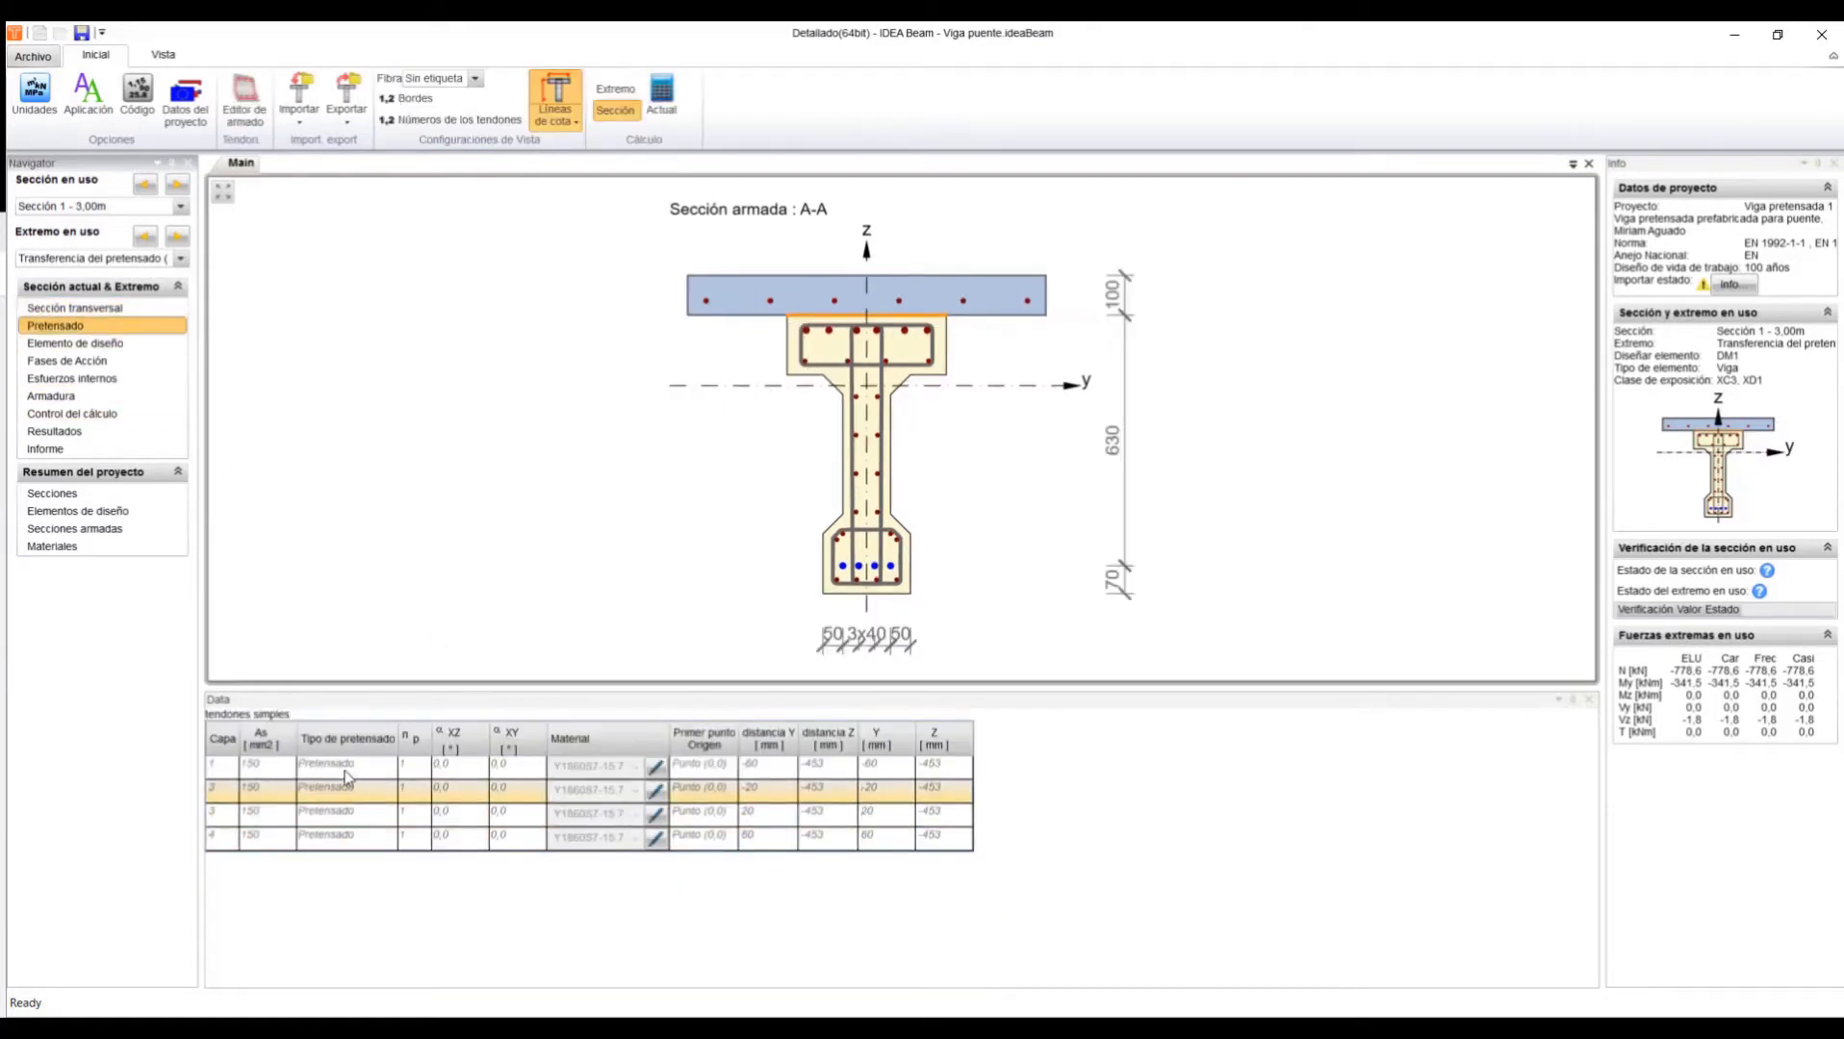
left_click(69, 350)
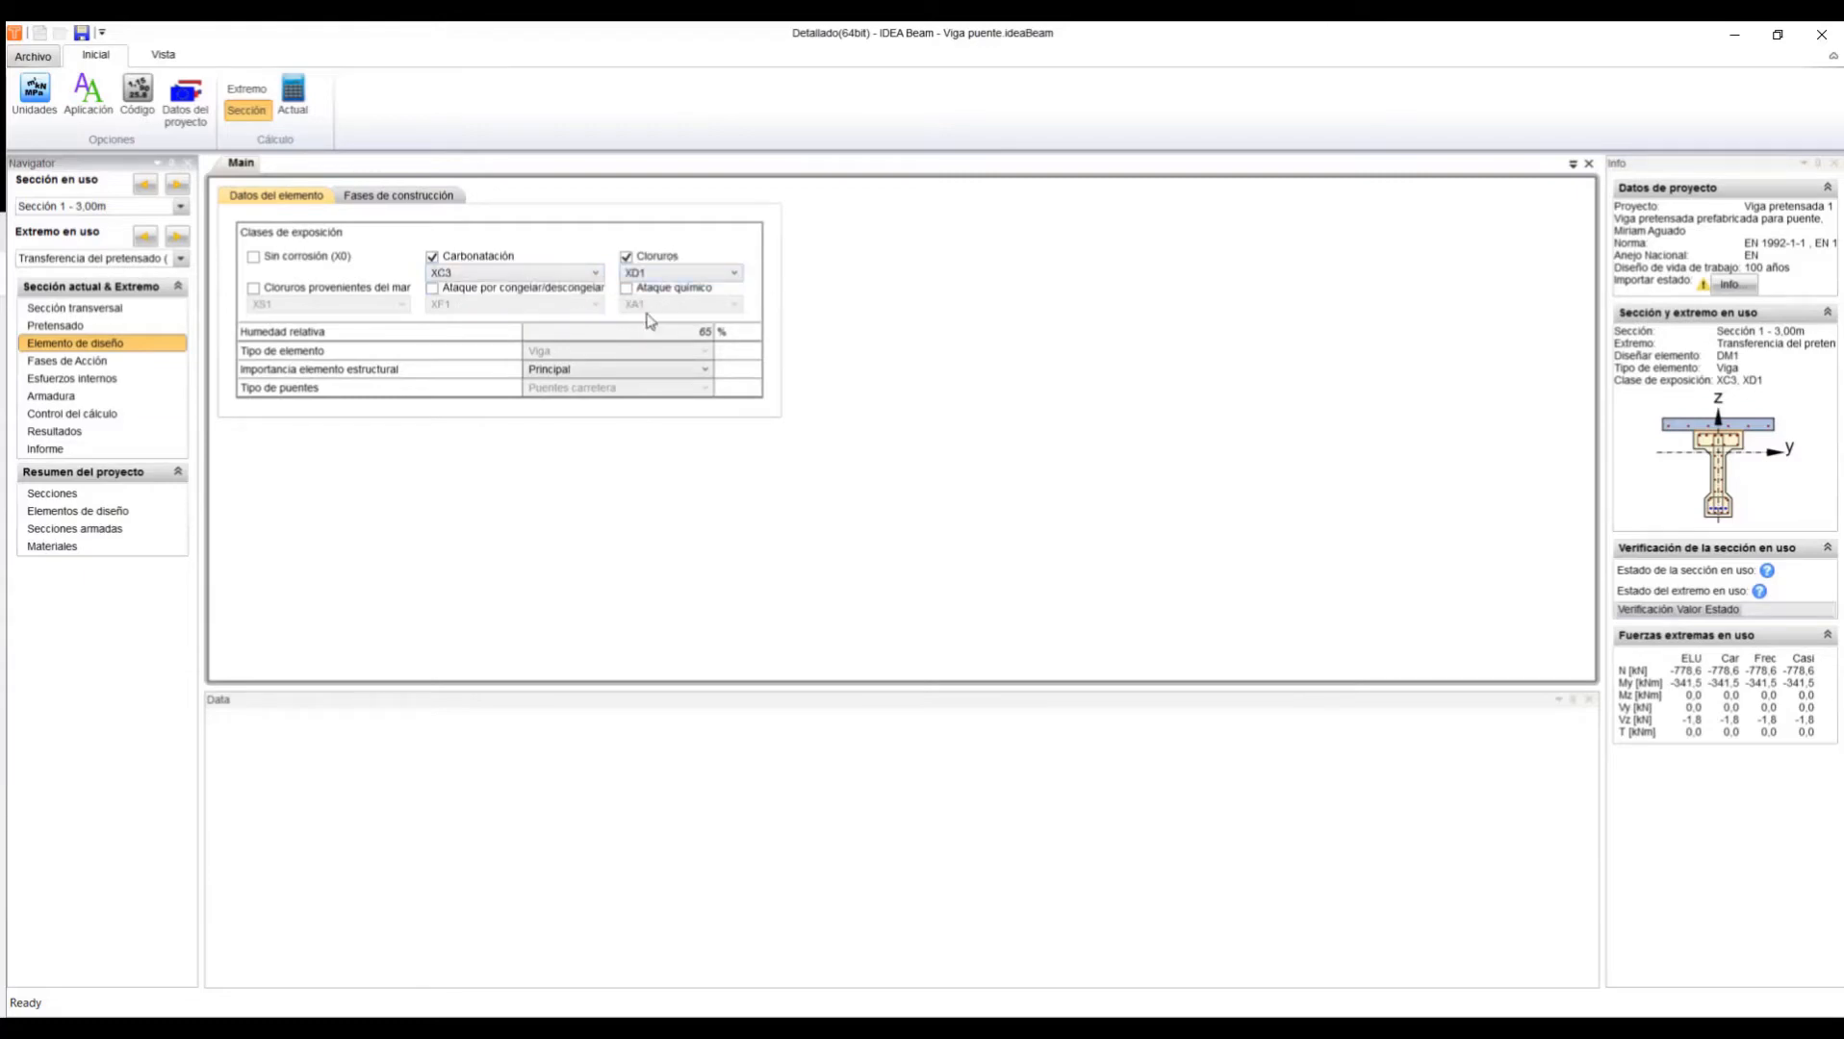
left_click(104, 360)
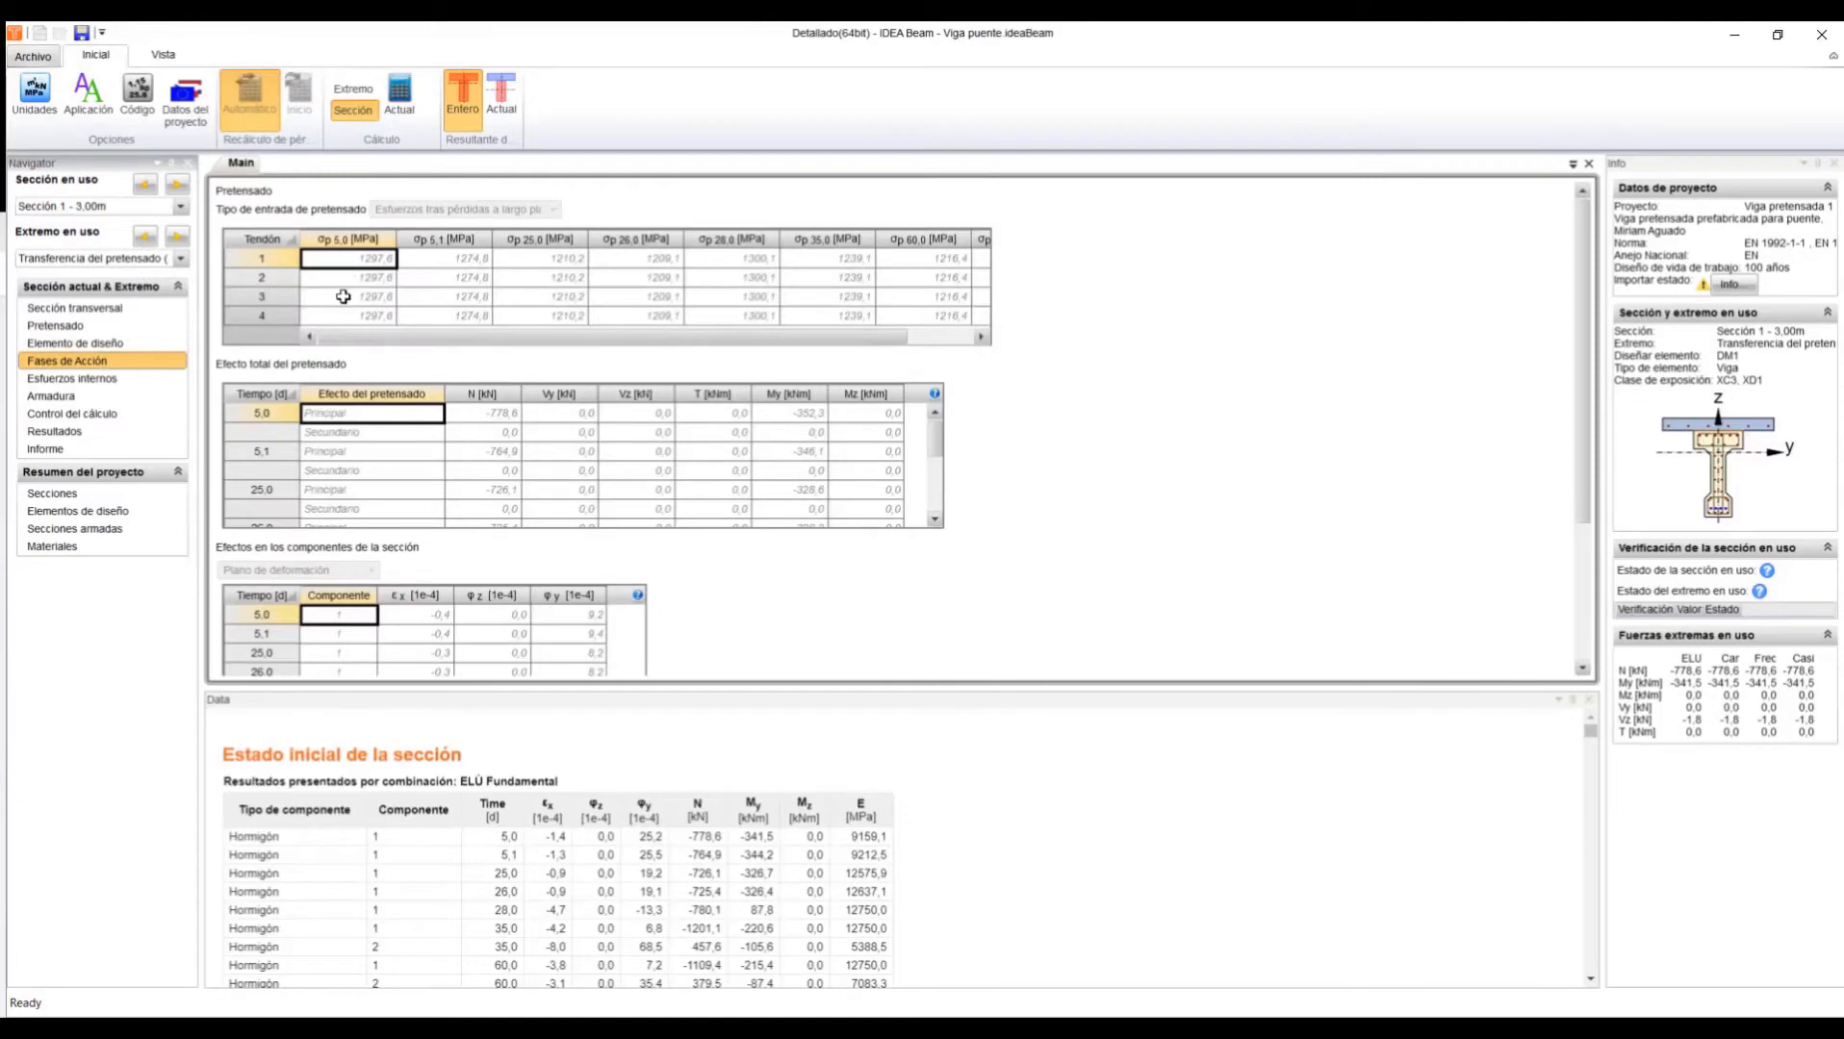
- Examine the section's strain effects by action stage and the design load effects for each combination type
scroll(405, 513, "down", 1)
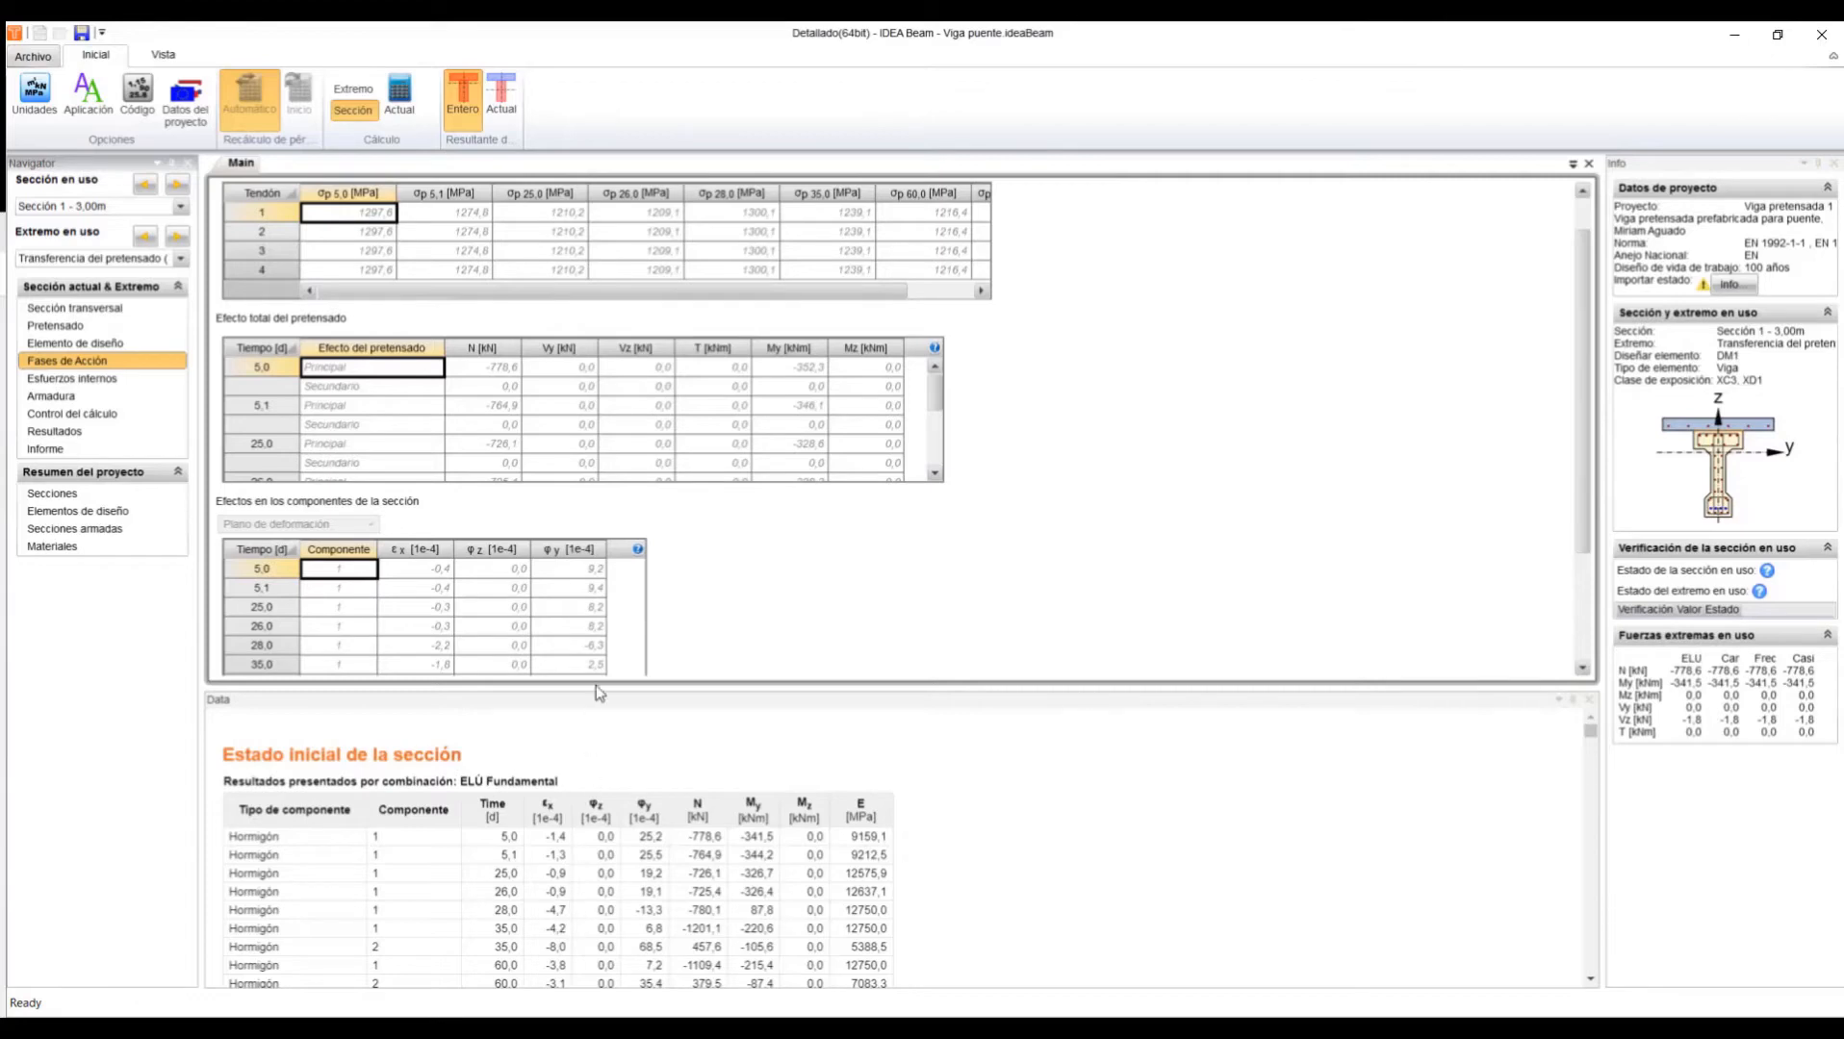
left_click(114, 383)
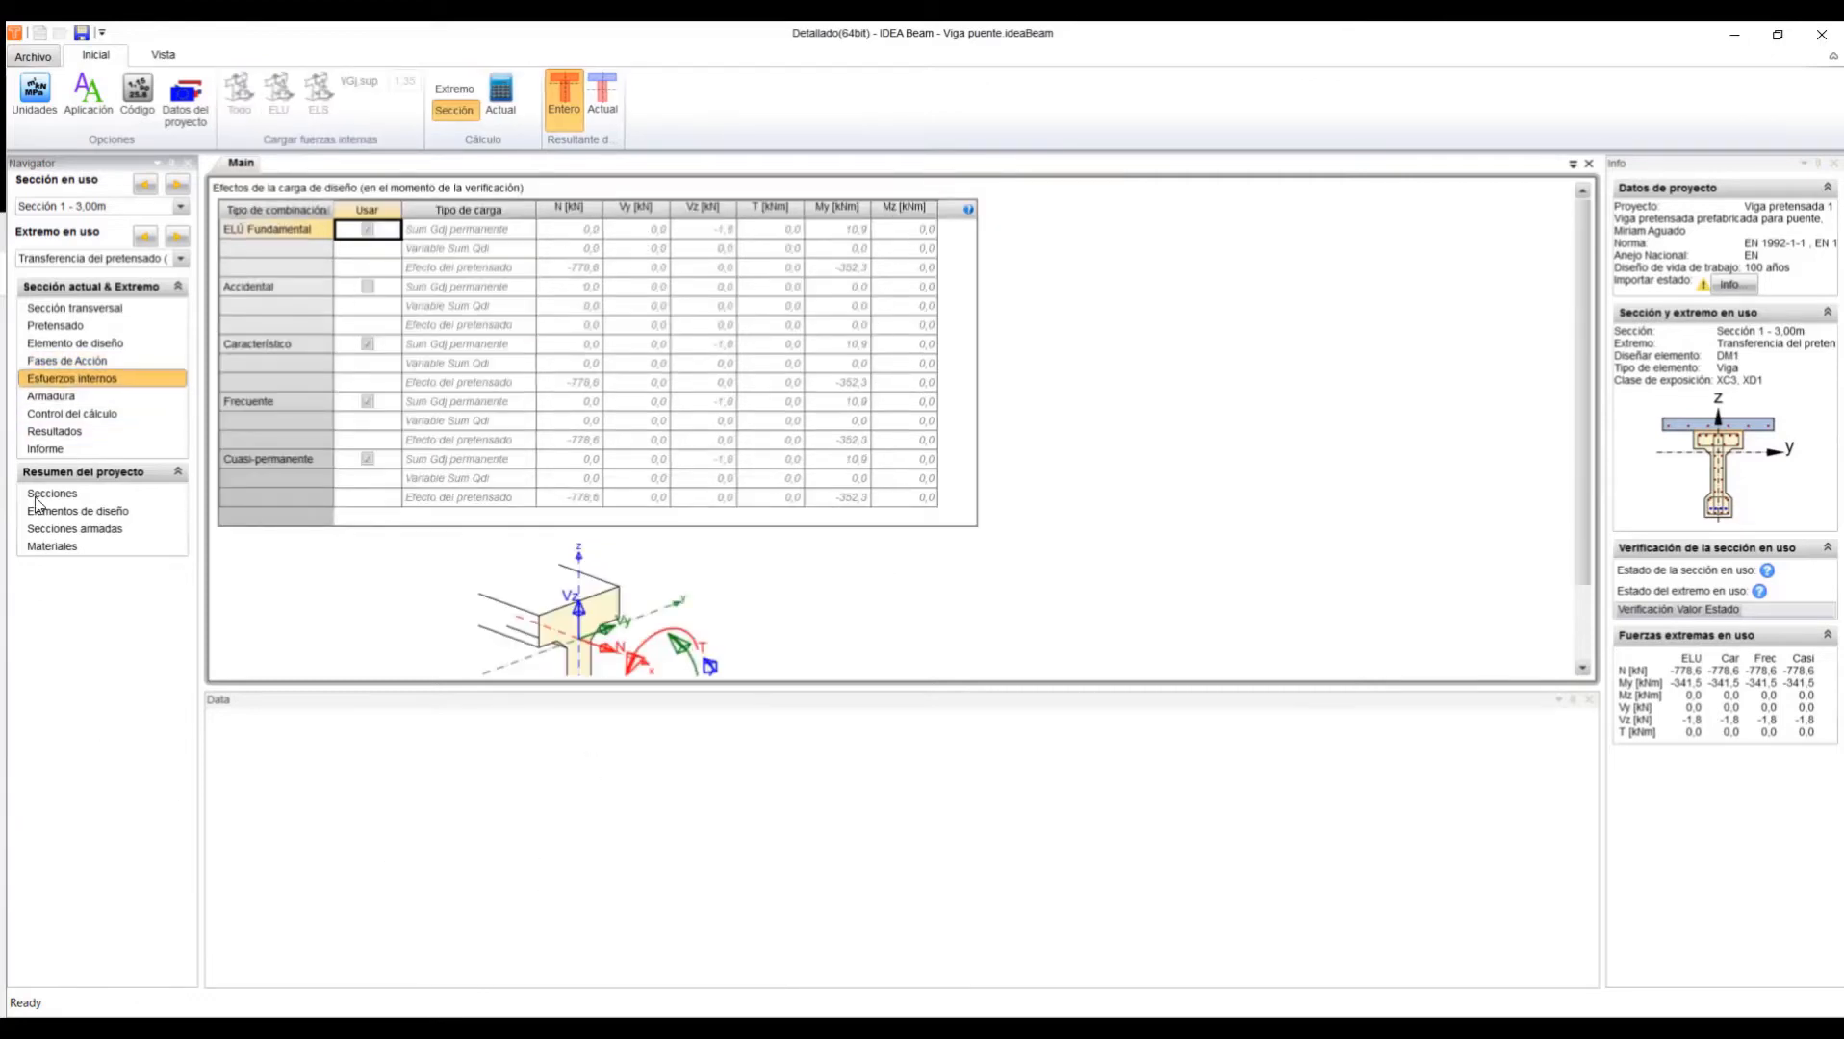
- Open the section's reinforcement and examine the bars, tendons and stirrup shapes in the slab, web and lower flange
left_click(85, 394)
scroll(818, 477, "up", 5)
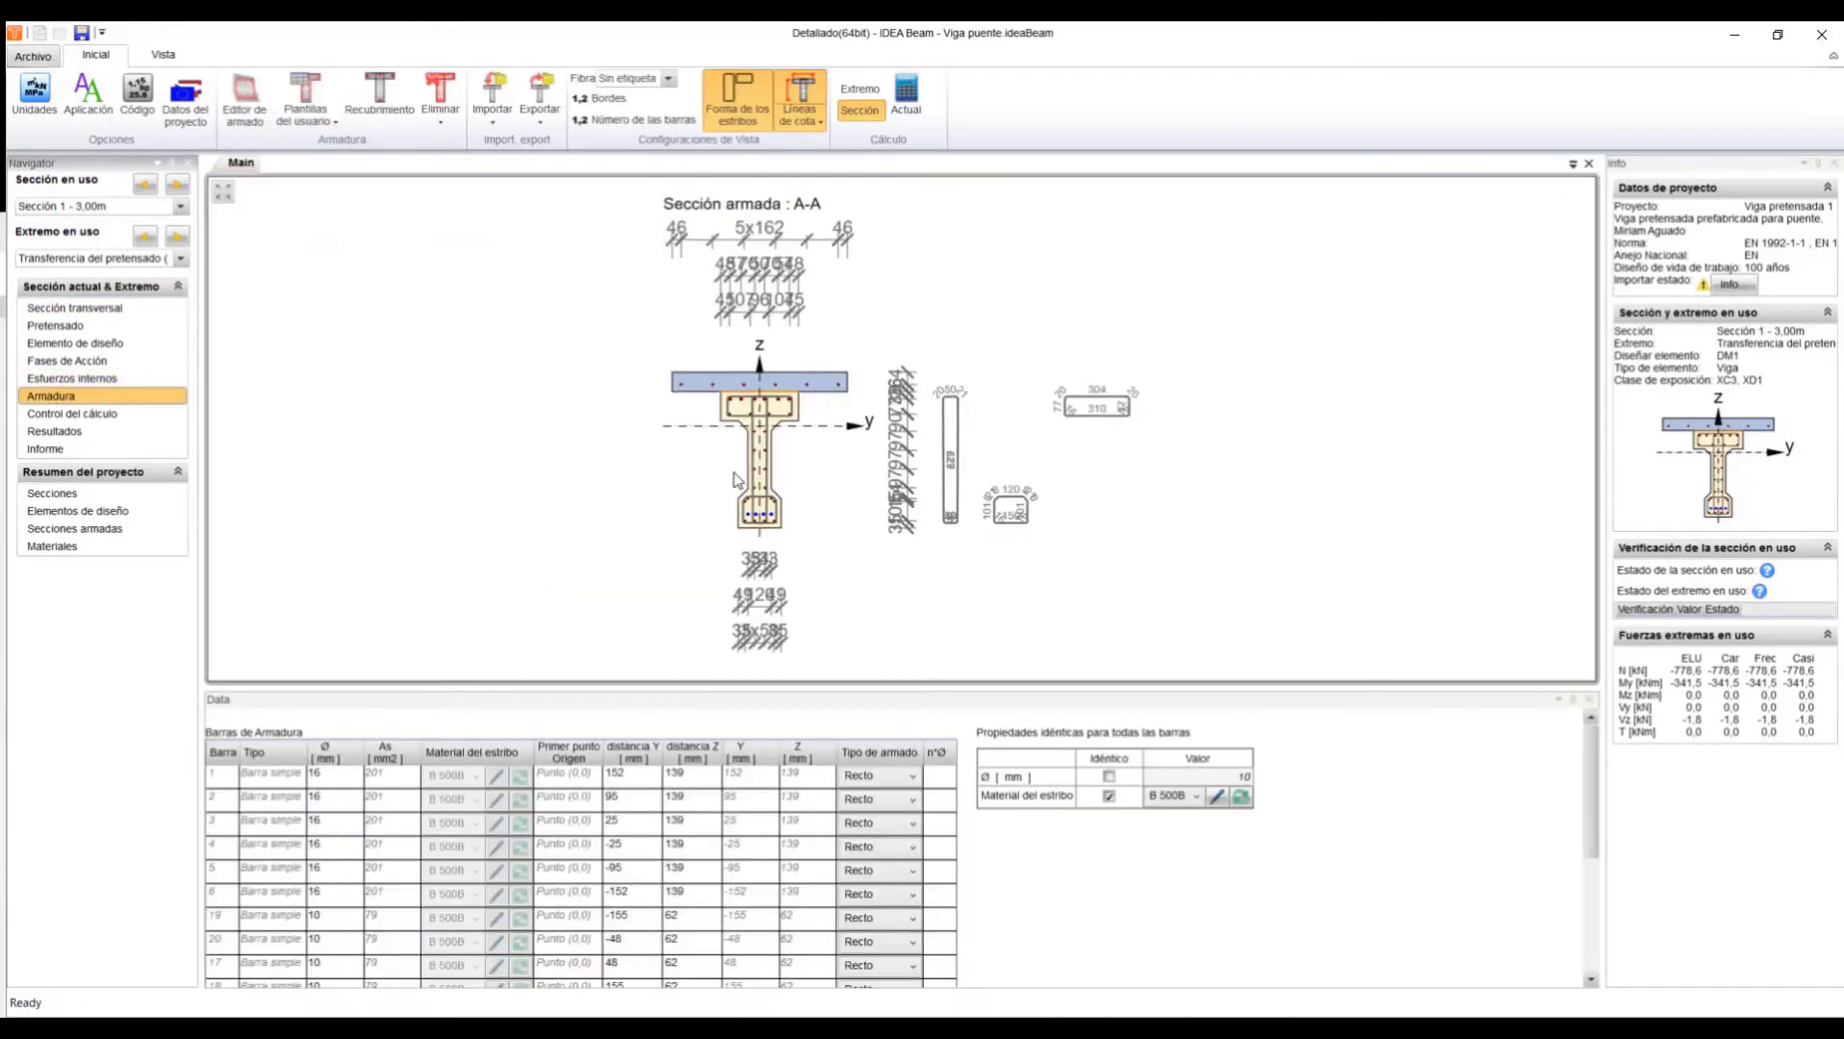
scroll(809, 452, "up", 2)
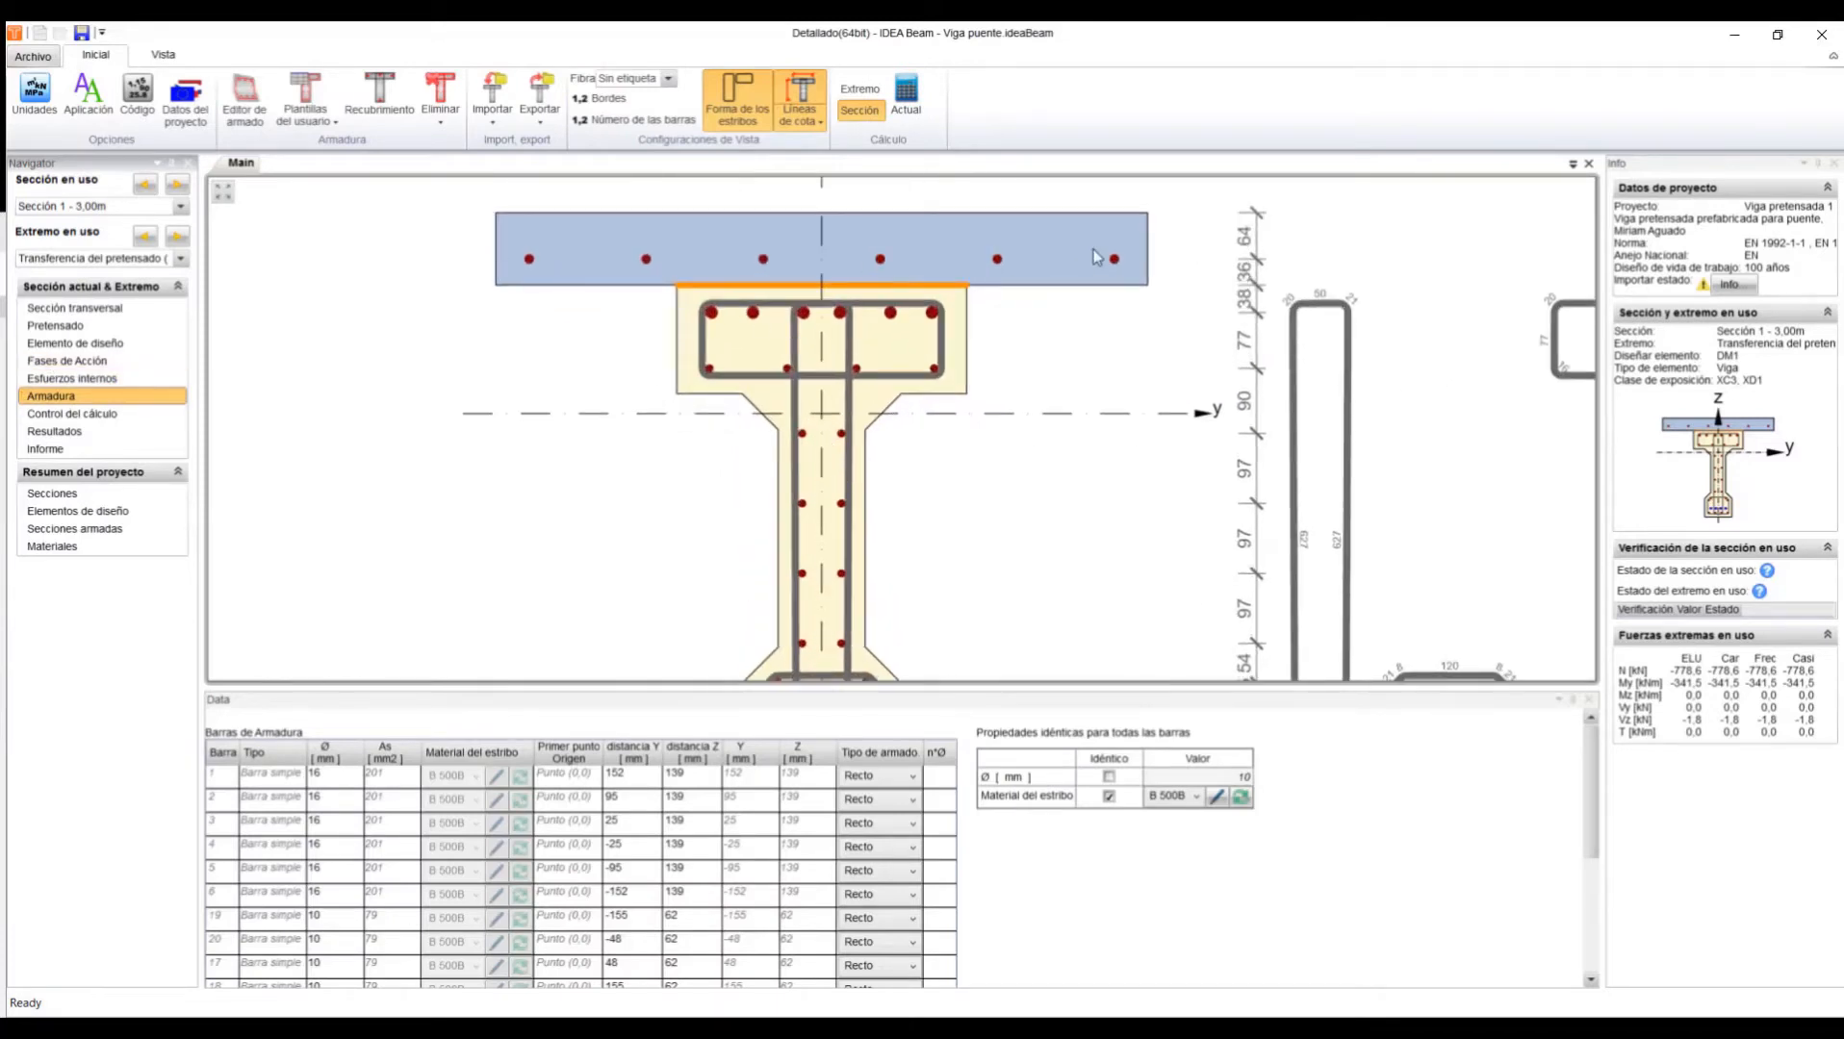
middle_click_drag(925, 510, 835, 382)
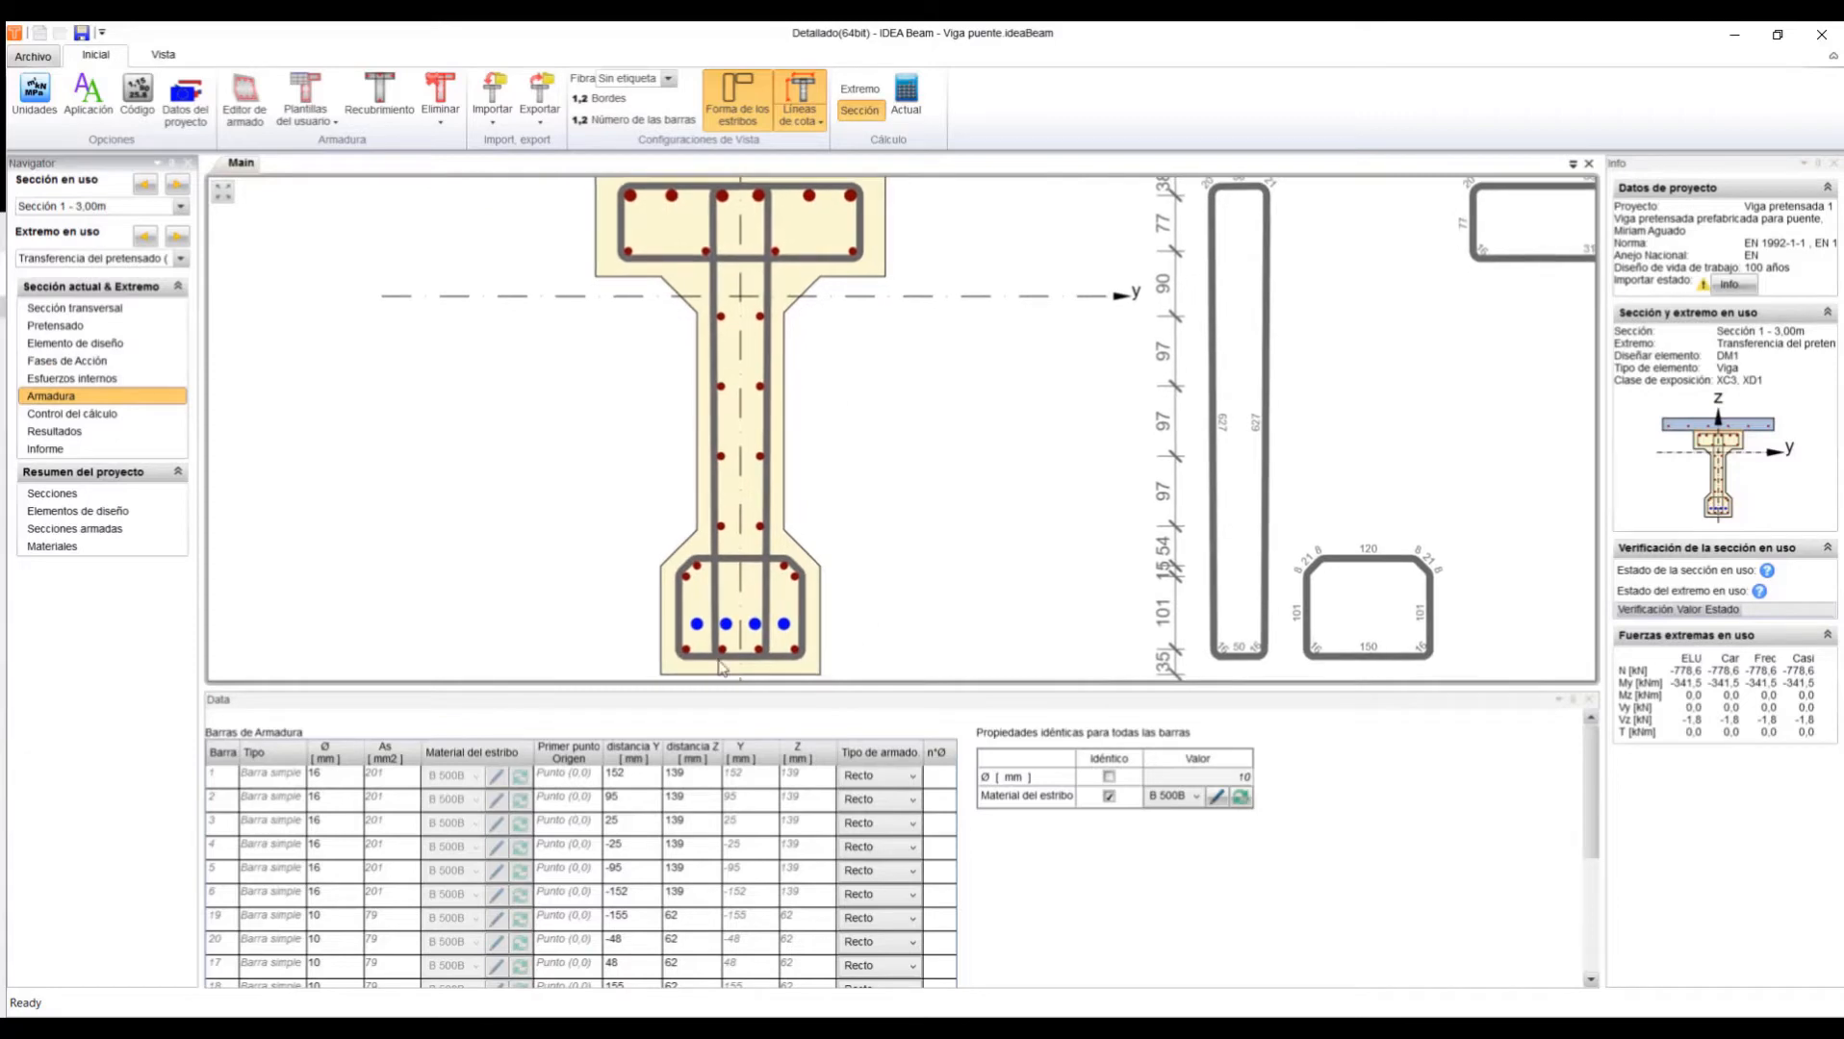
scroll(721, 666, "down", 1)
scroll(1049, 851, "down", 2)
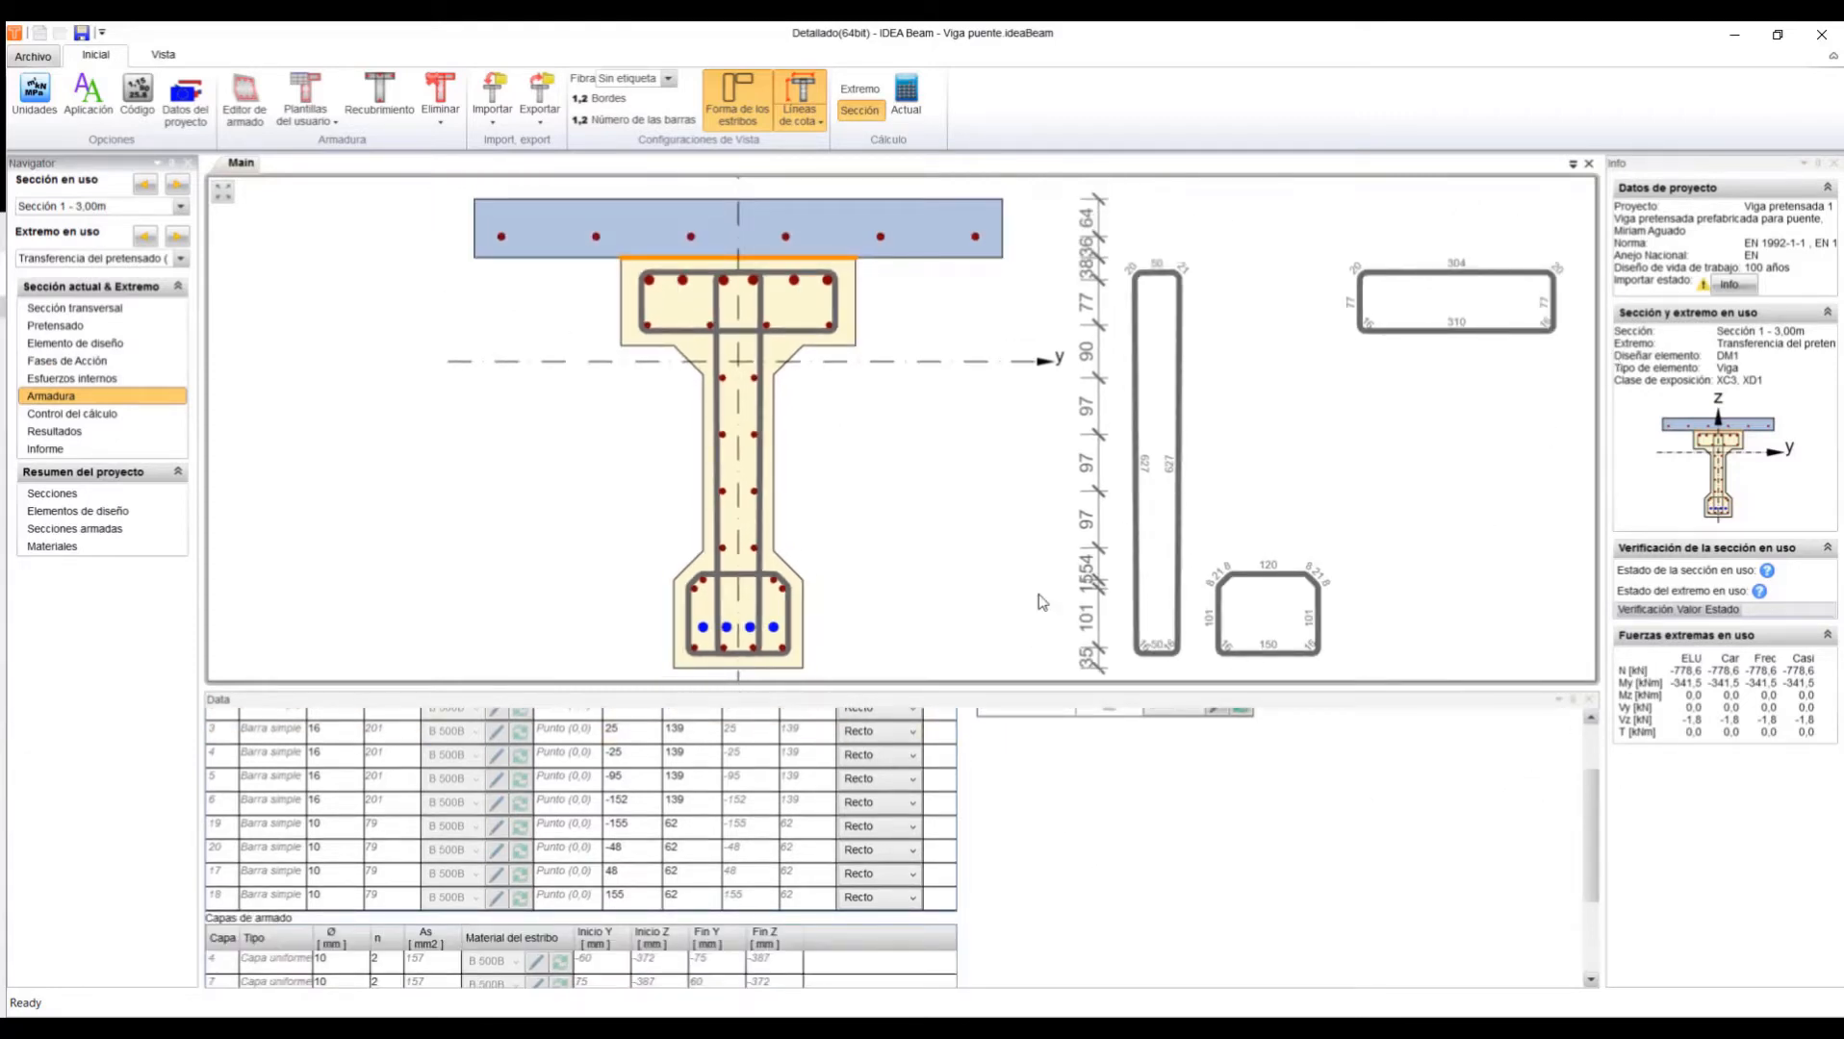
- Check which verifications are enabled for the calculation and view the general results of the reinforced section
left_click(63, 412)
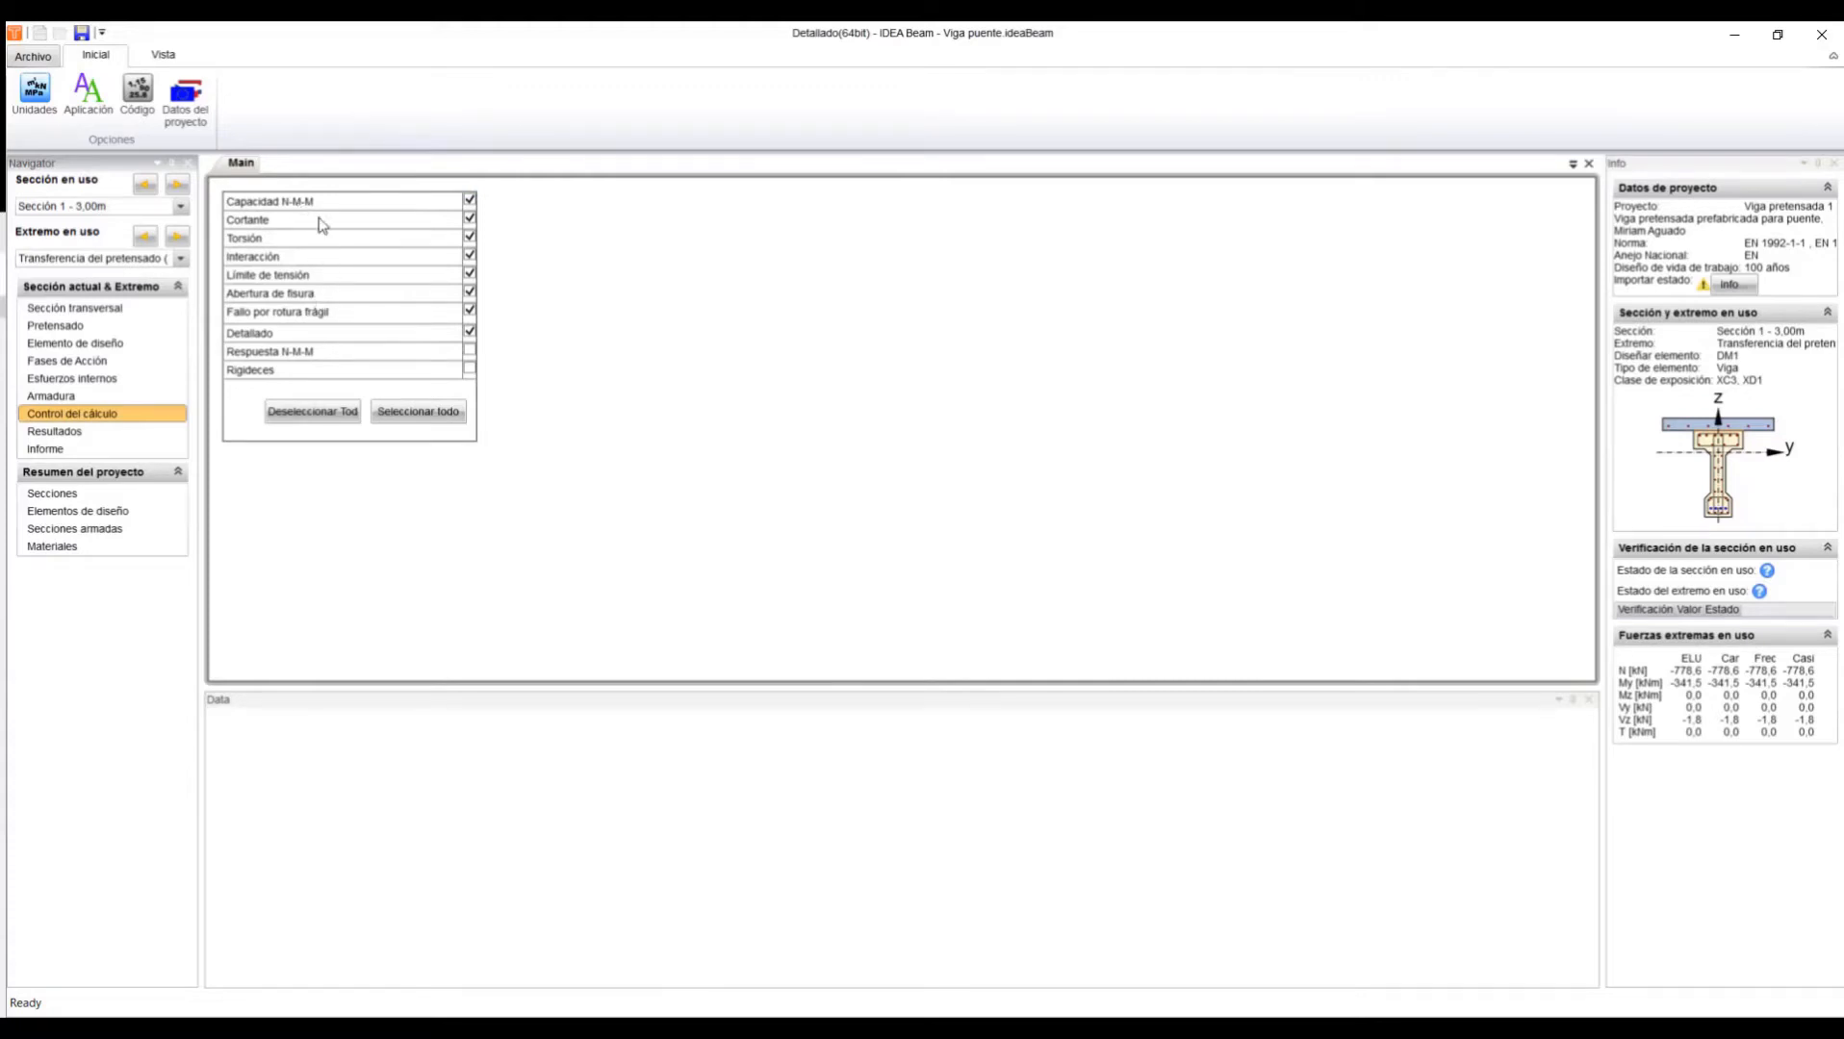
left_click(93, 431)
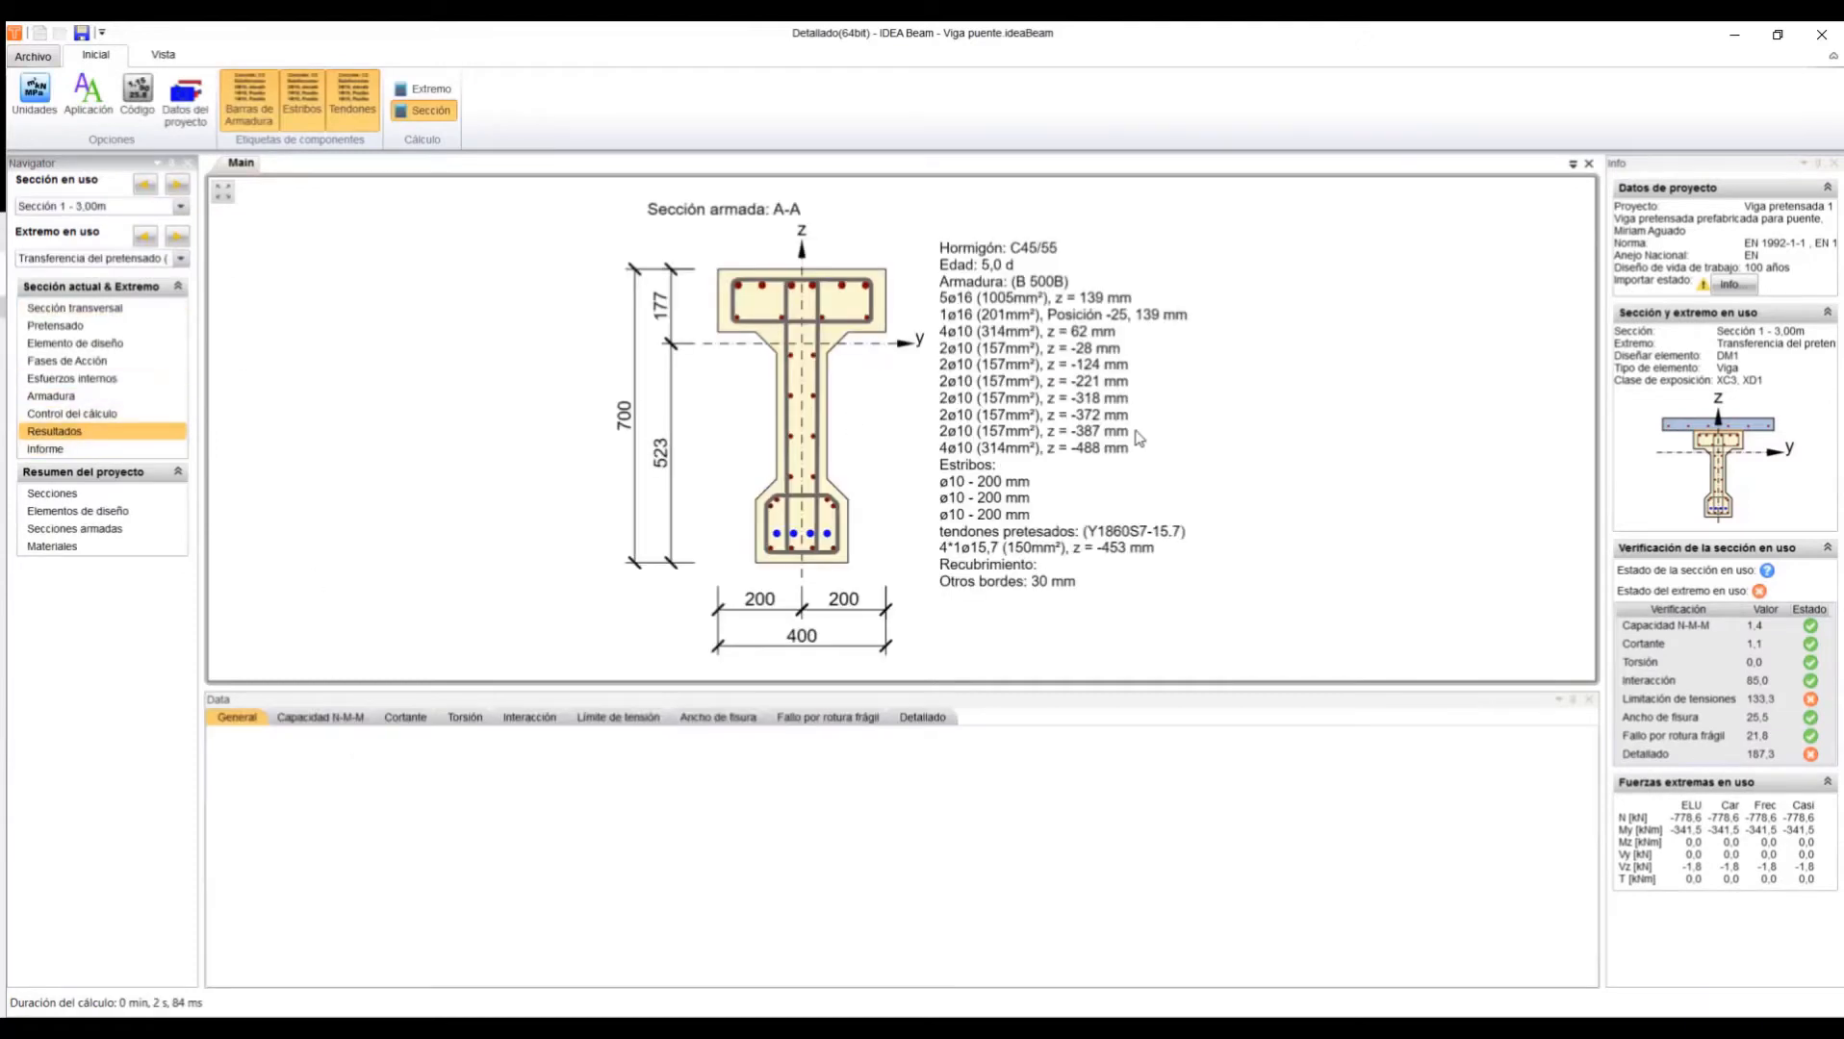
scroll(1132, 430, "up", 2)
middle_click_drag(1025, 376, 1016, 458)
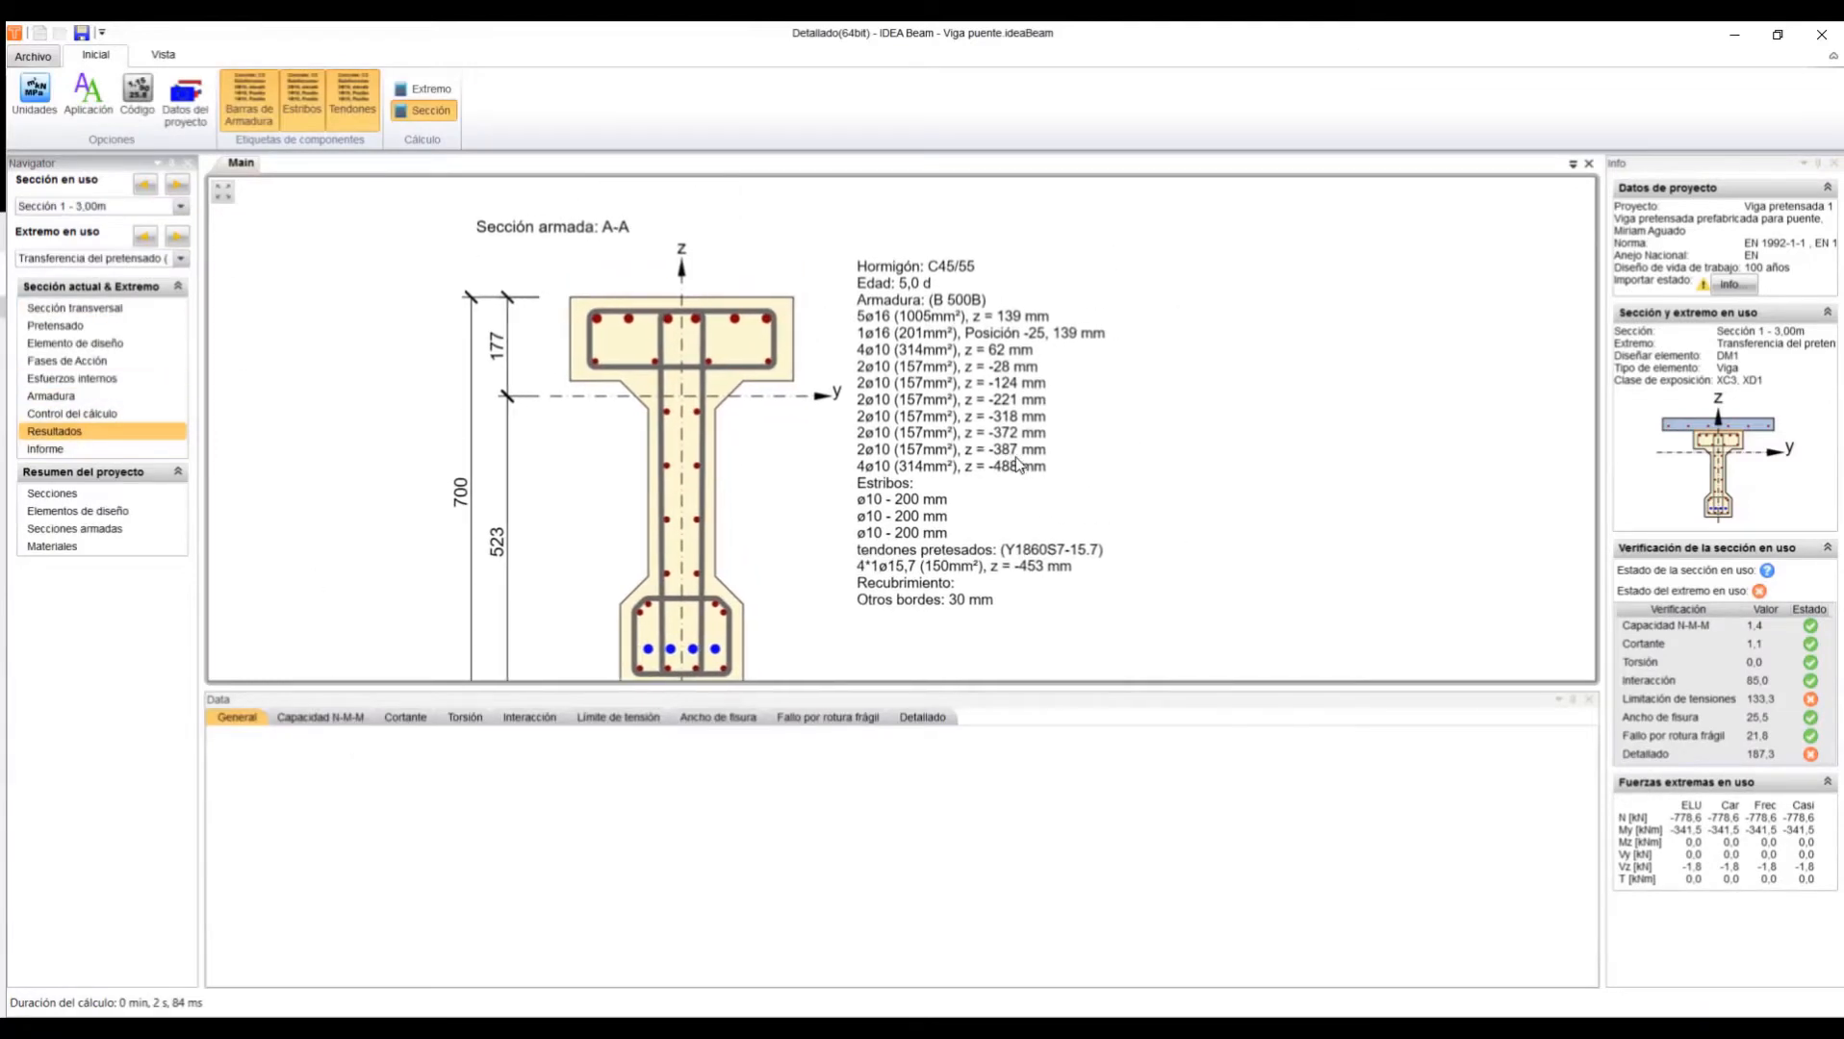
scroll(839, 541, "down", 1)
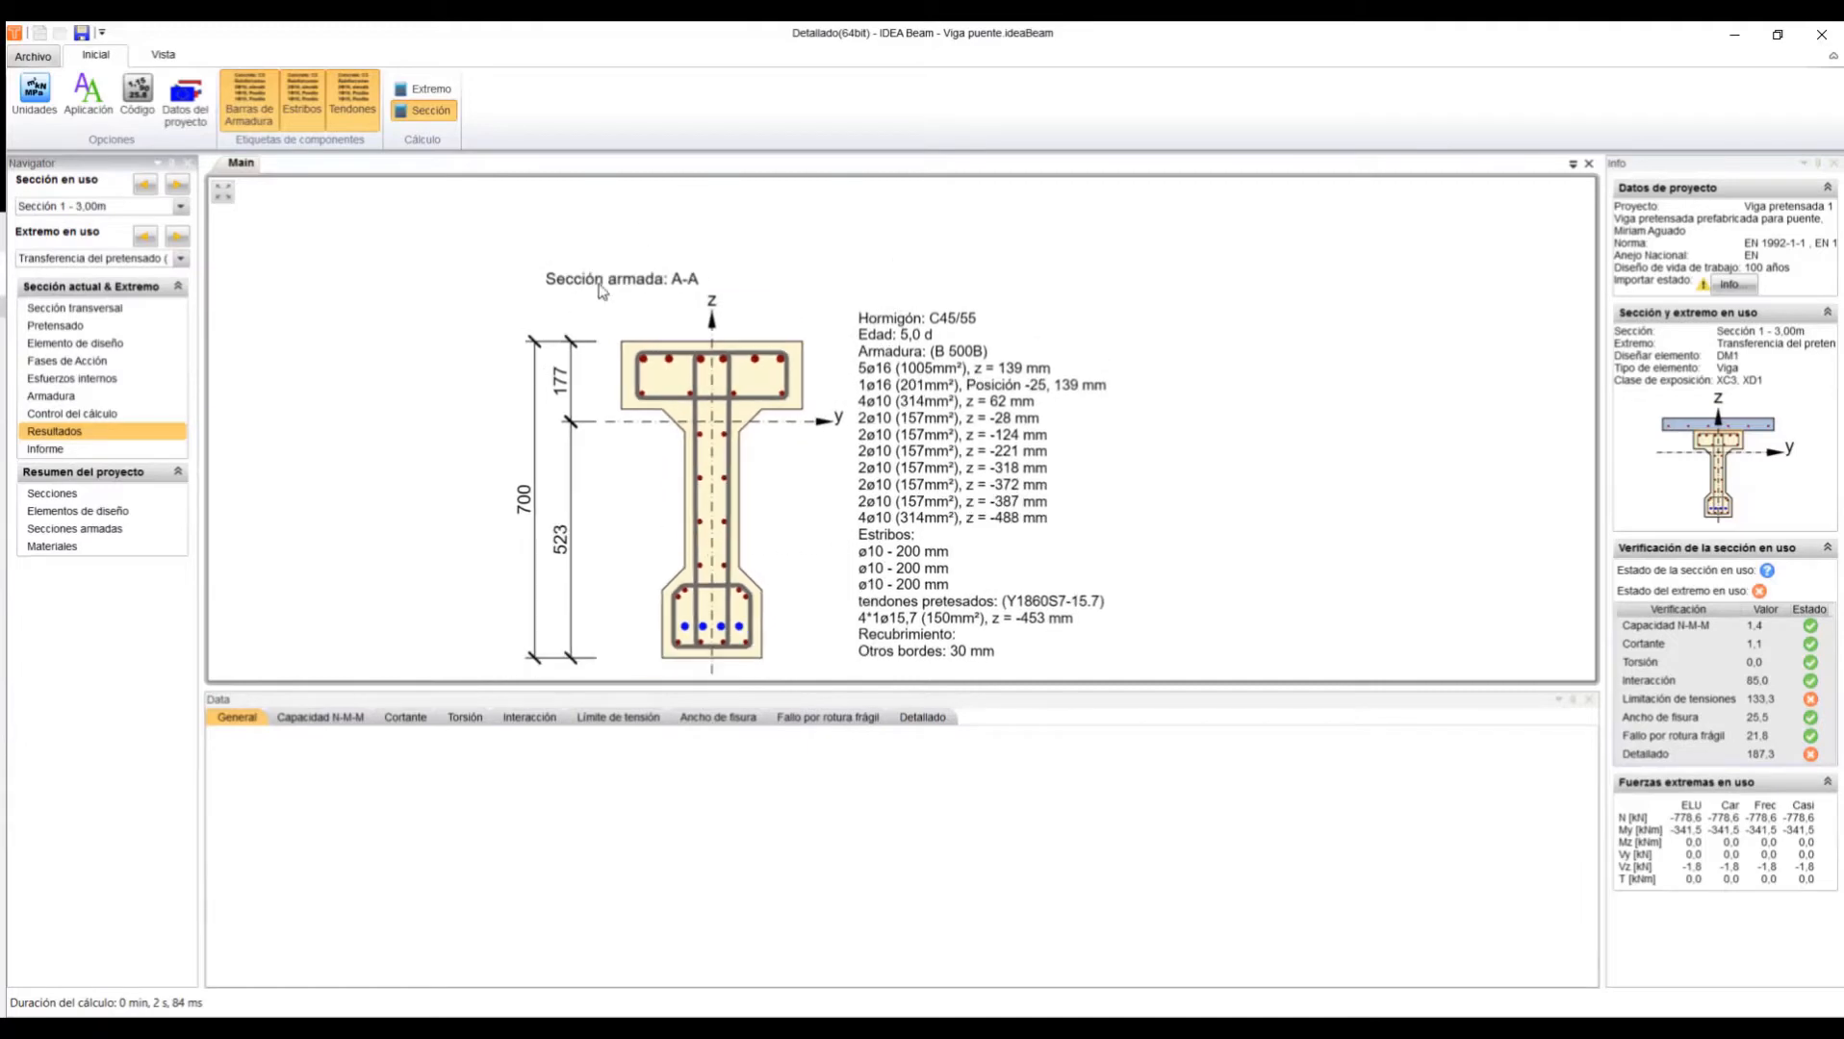
- Review the section diagrams for N-M-M capacity, shear, torsion, interaction, stress limitation, brittle failure and detailing
left_click(323, 717)
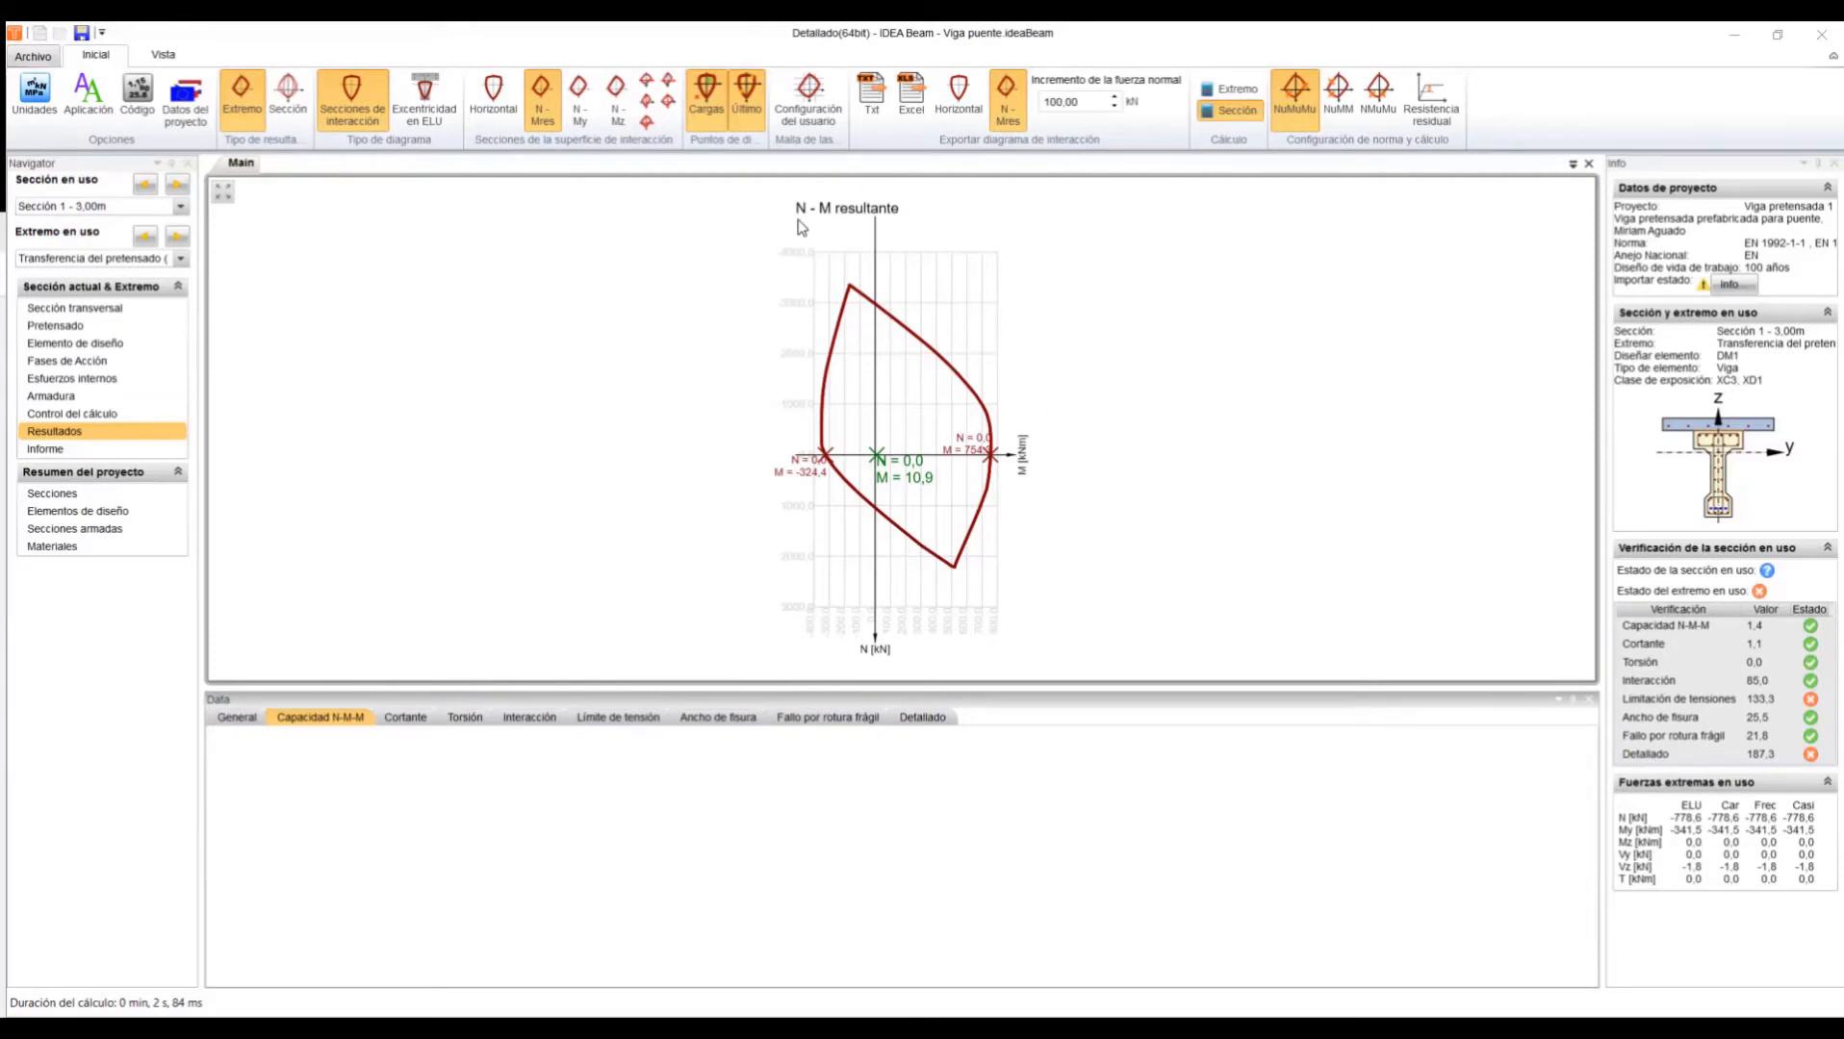
left_click(404, 720)
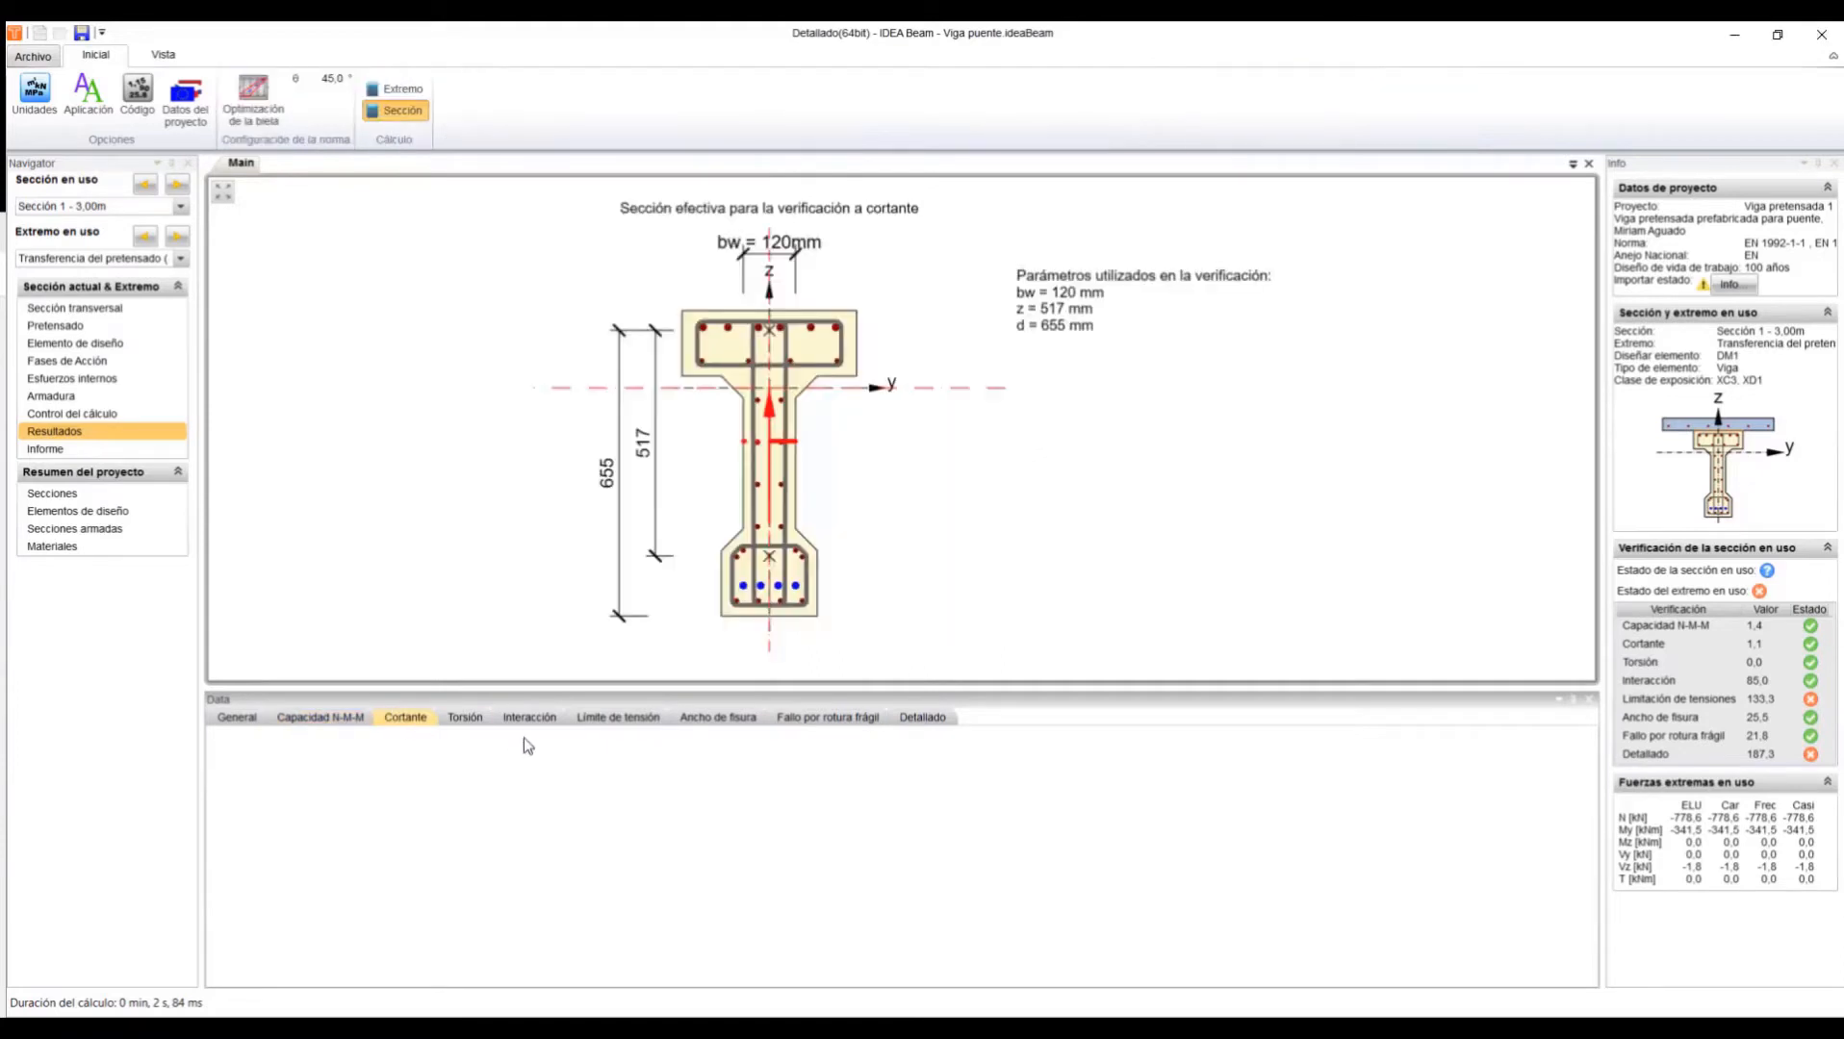
left_click(465, 720)
scroll(954, 405, "up", 3)
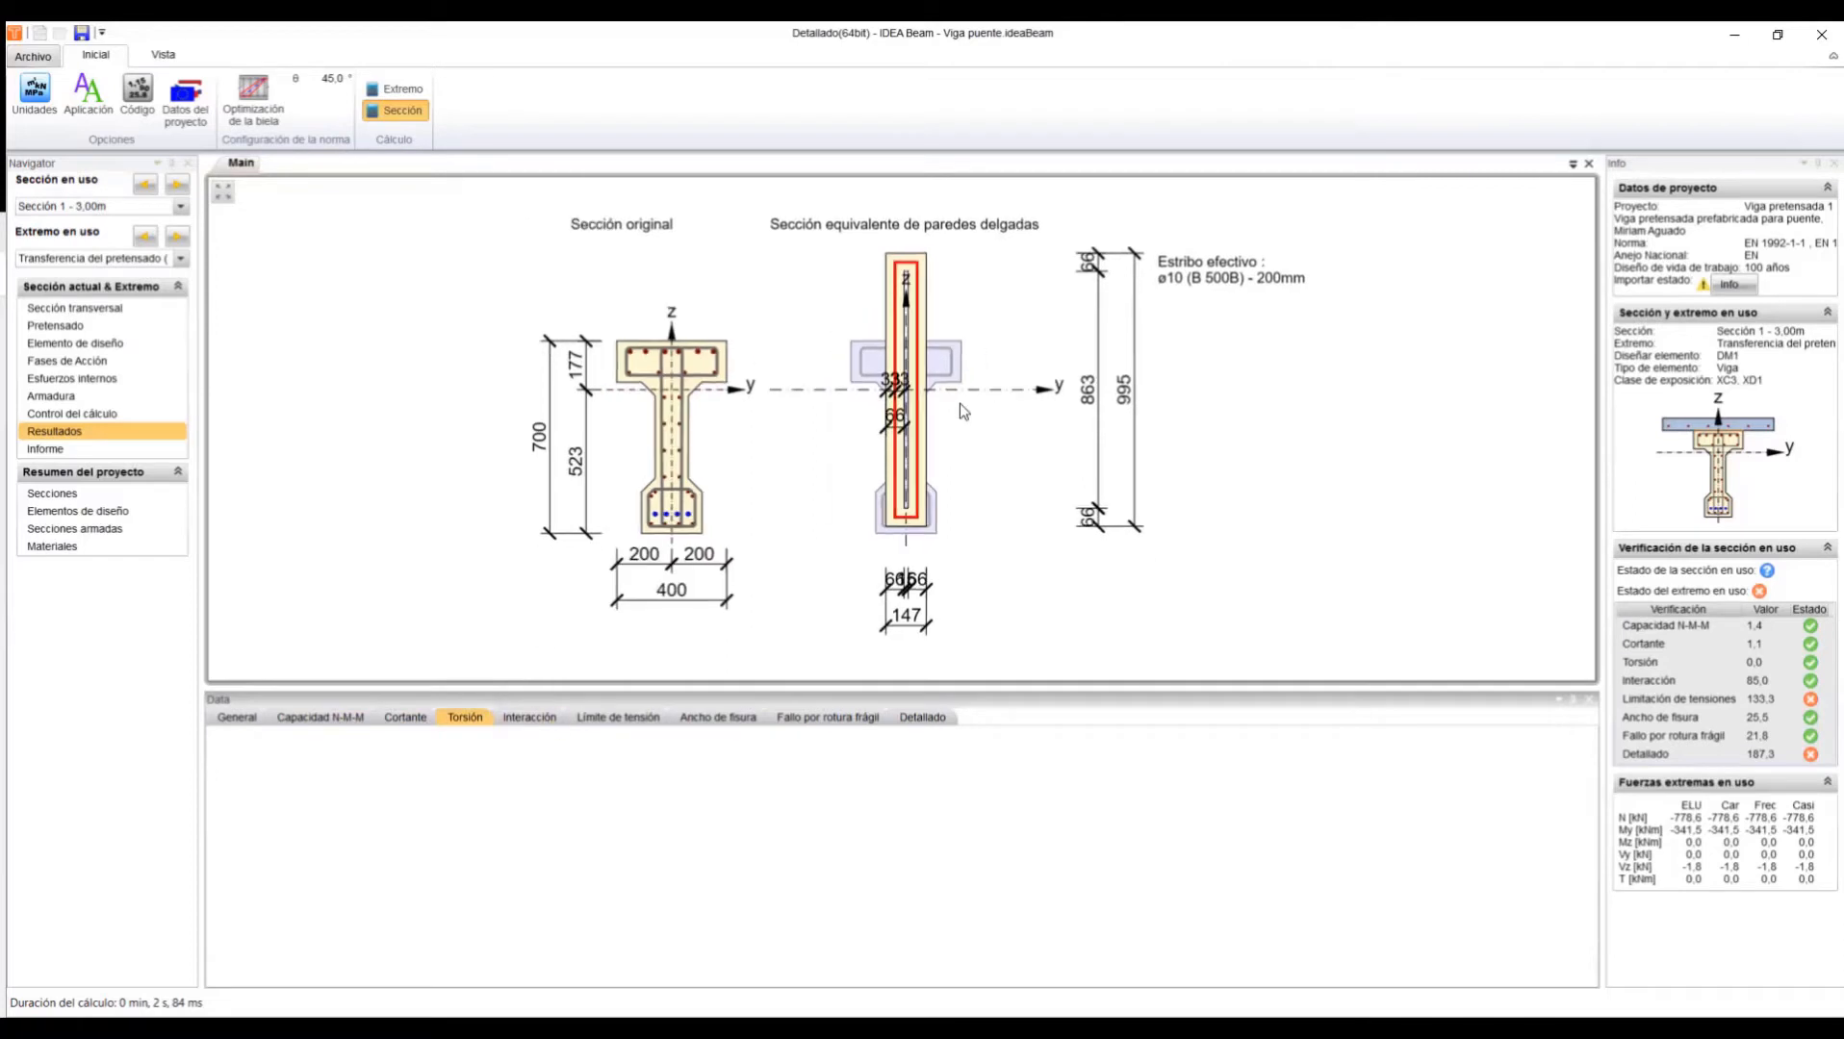
left_click(531, 719)
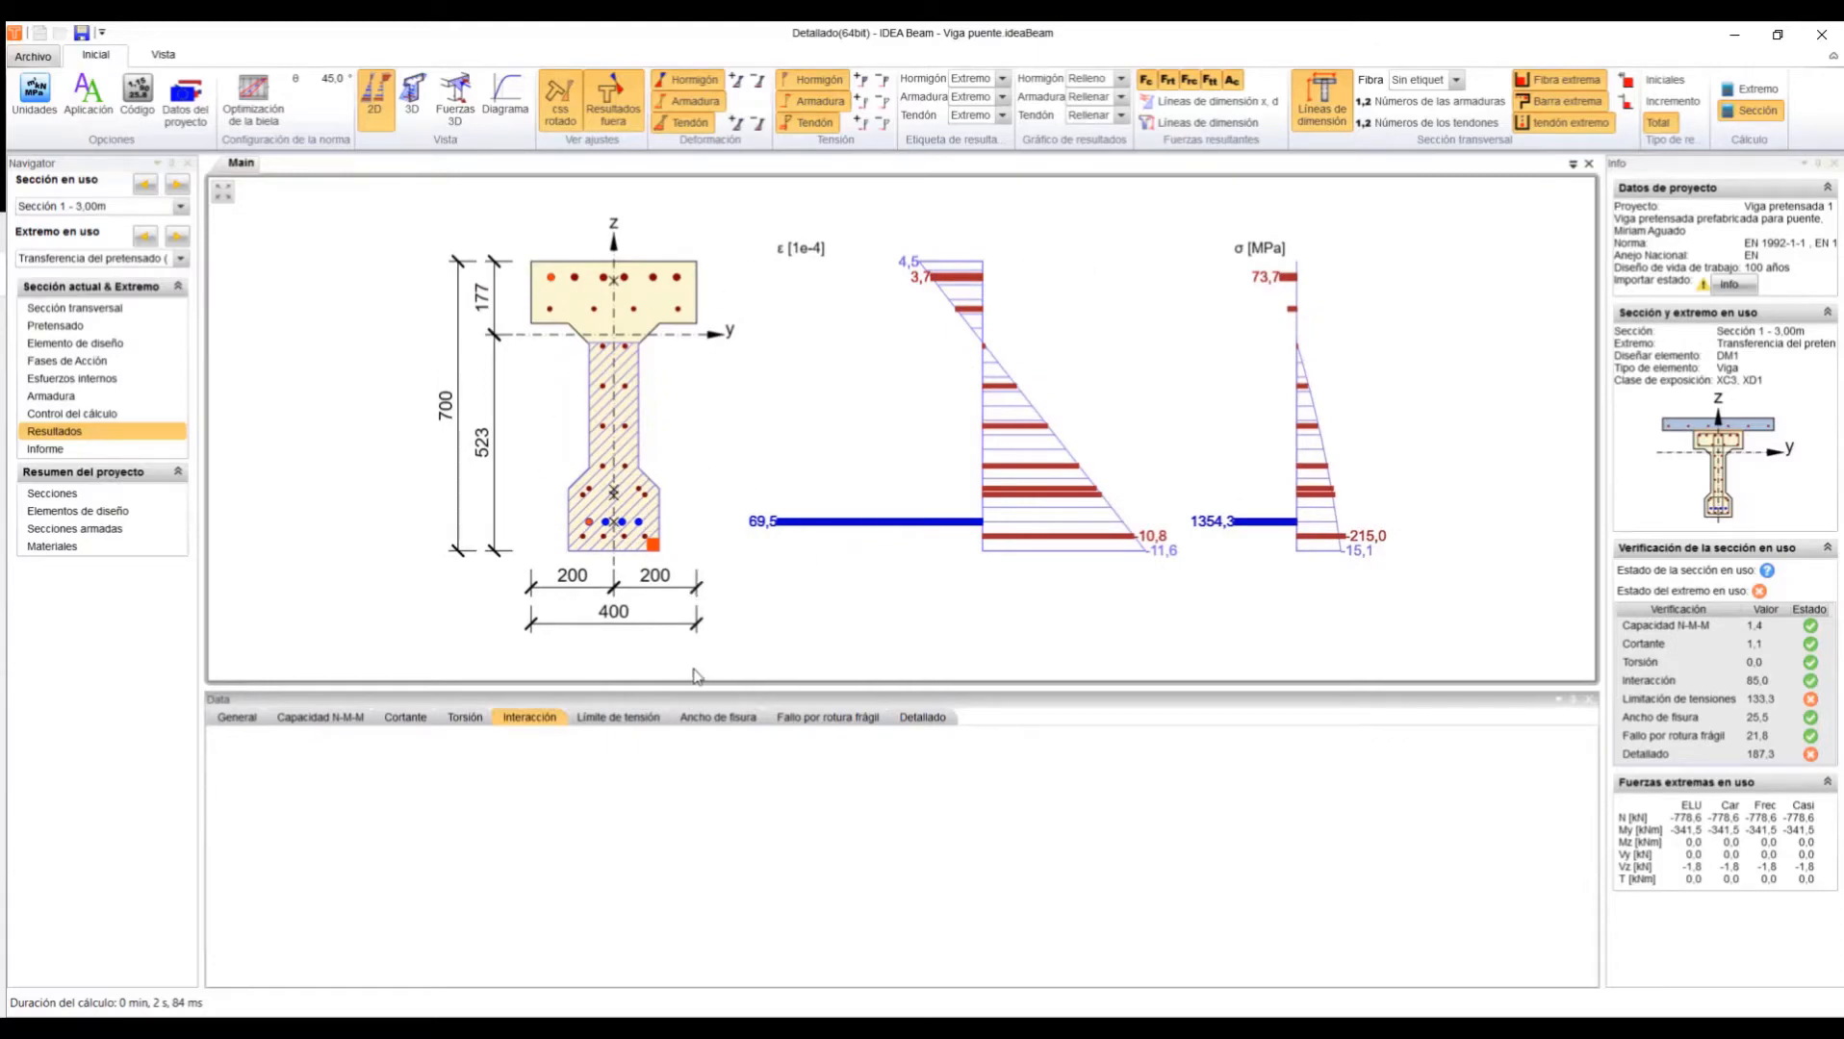
left_click(627, 724)
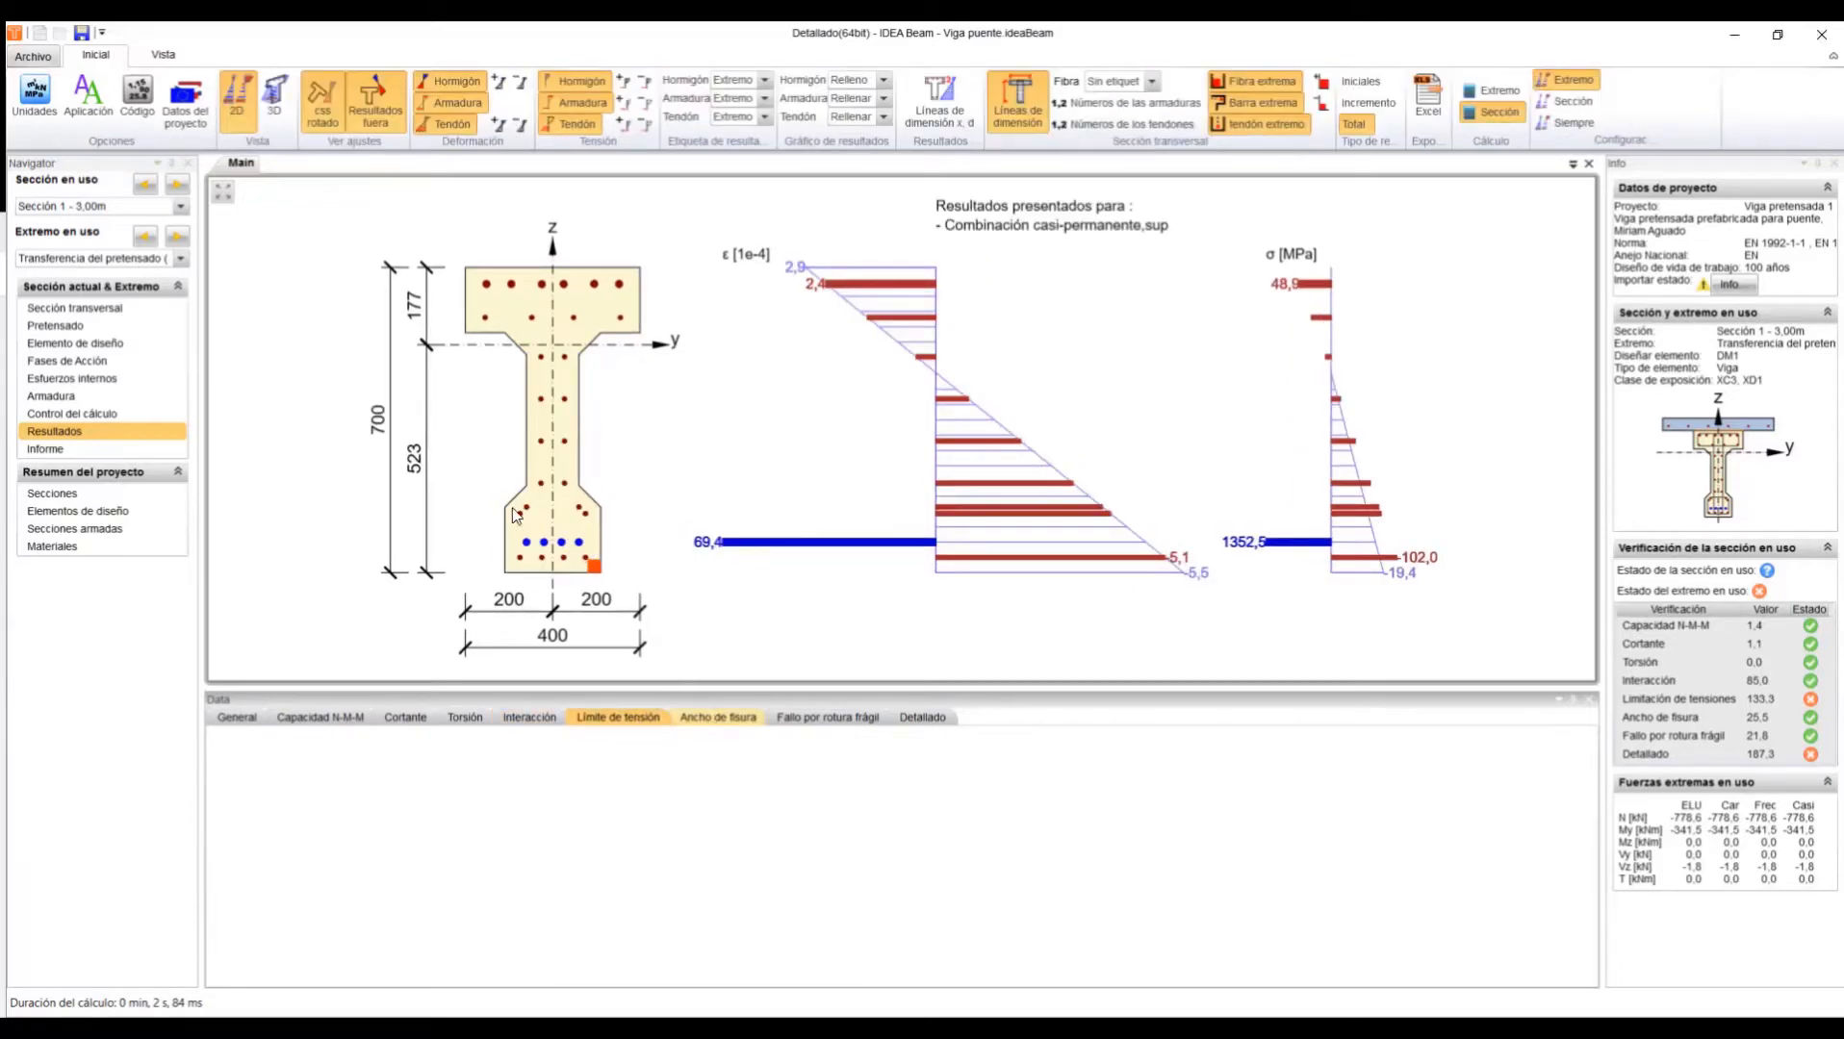
left_click(813, 722)
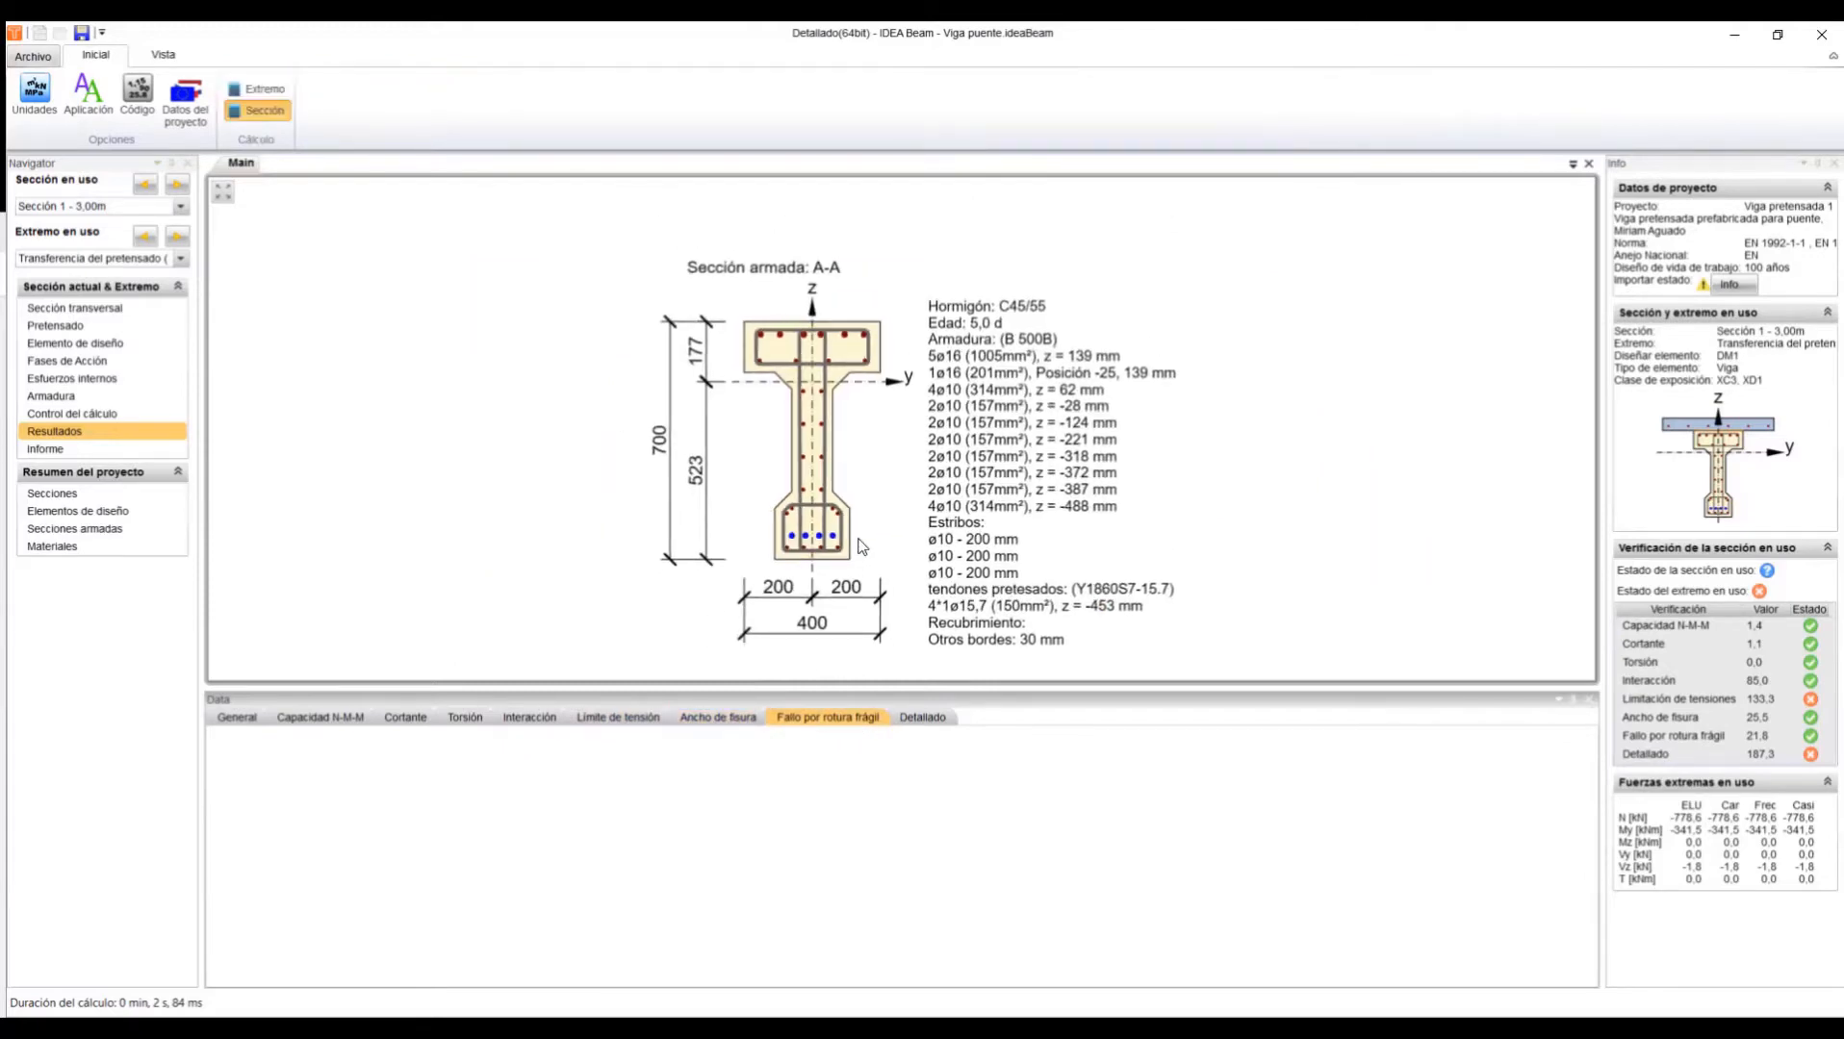
left_click(916, 719)
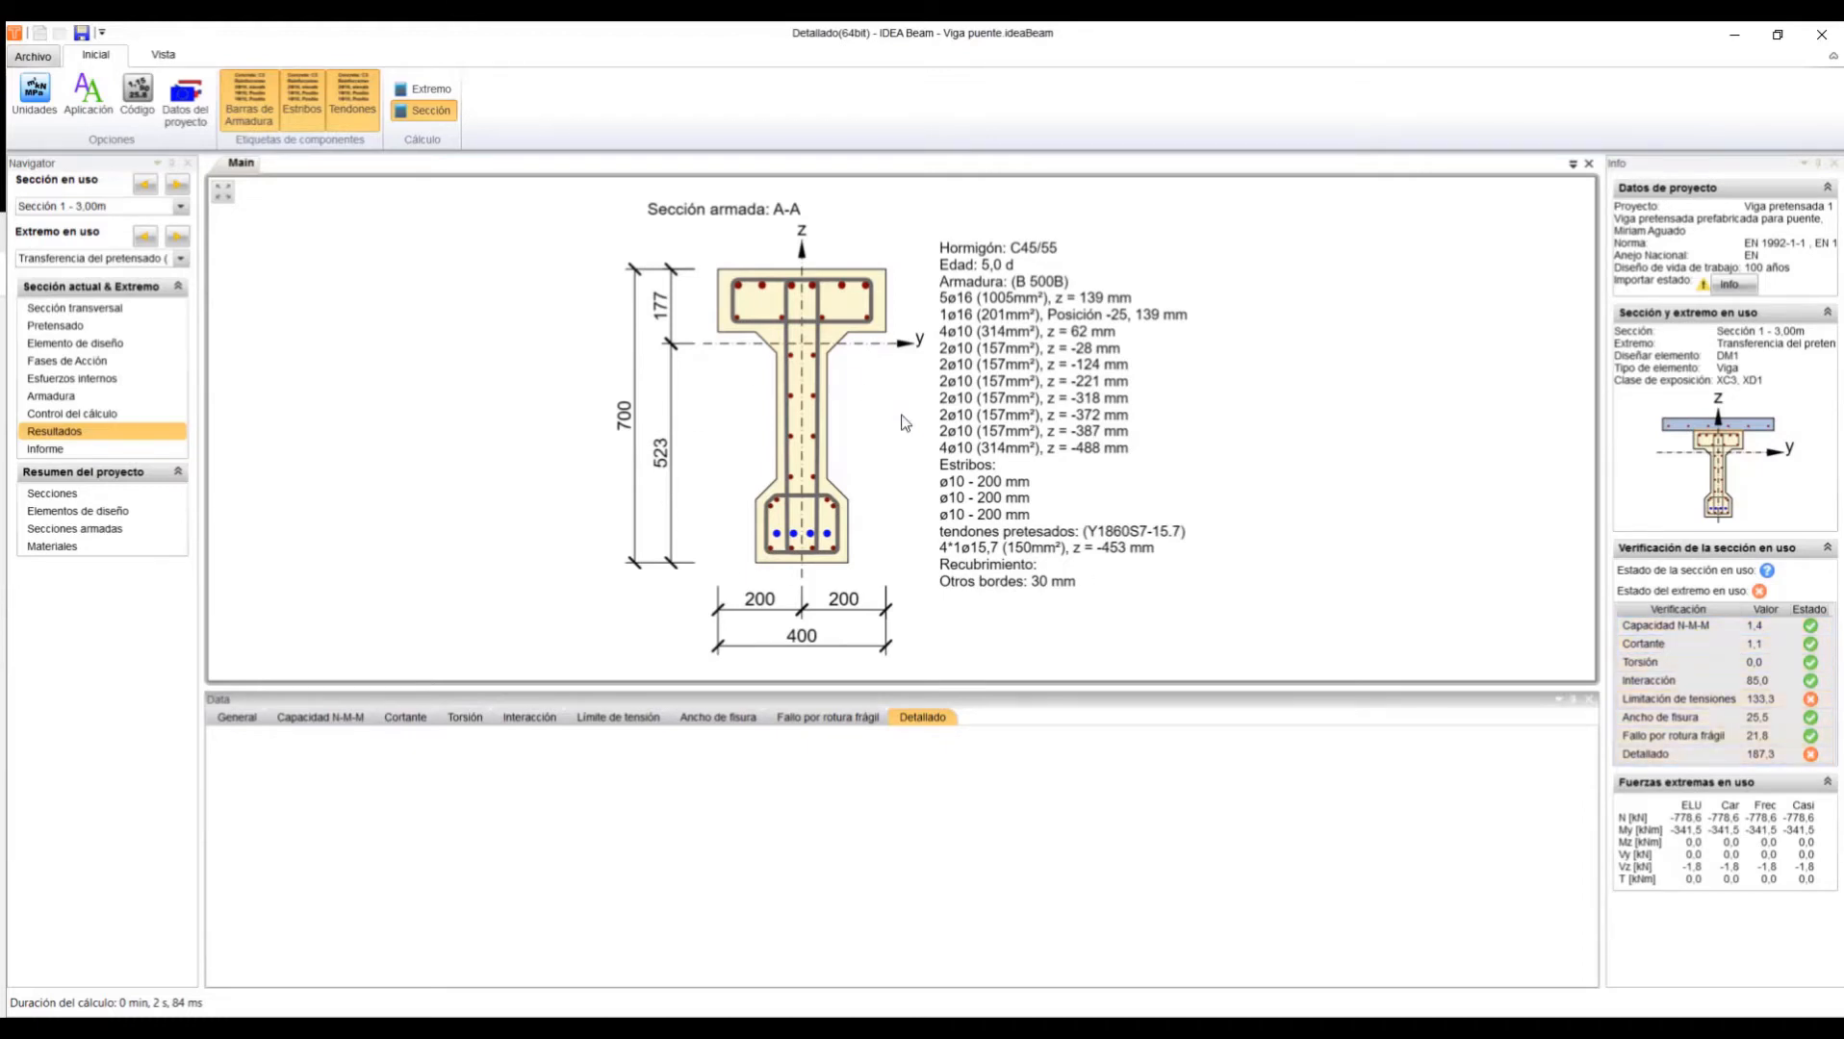
- Calculate the current section and review the result tables of each verification, from N-M-M capacity to the detailing rules
left_click(418, 111)
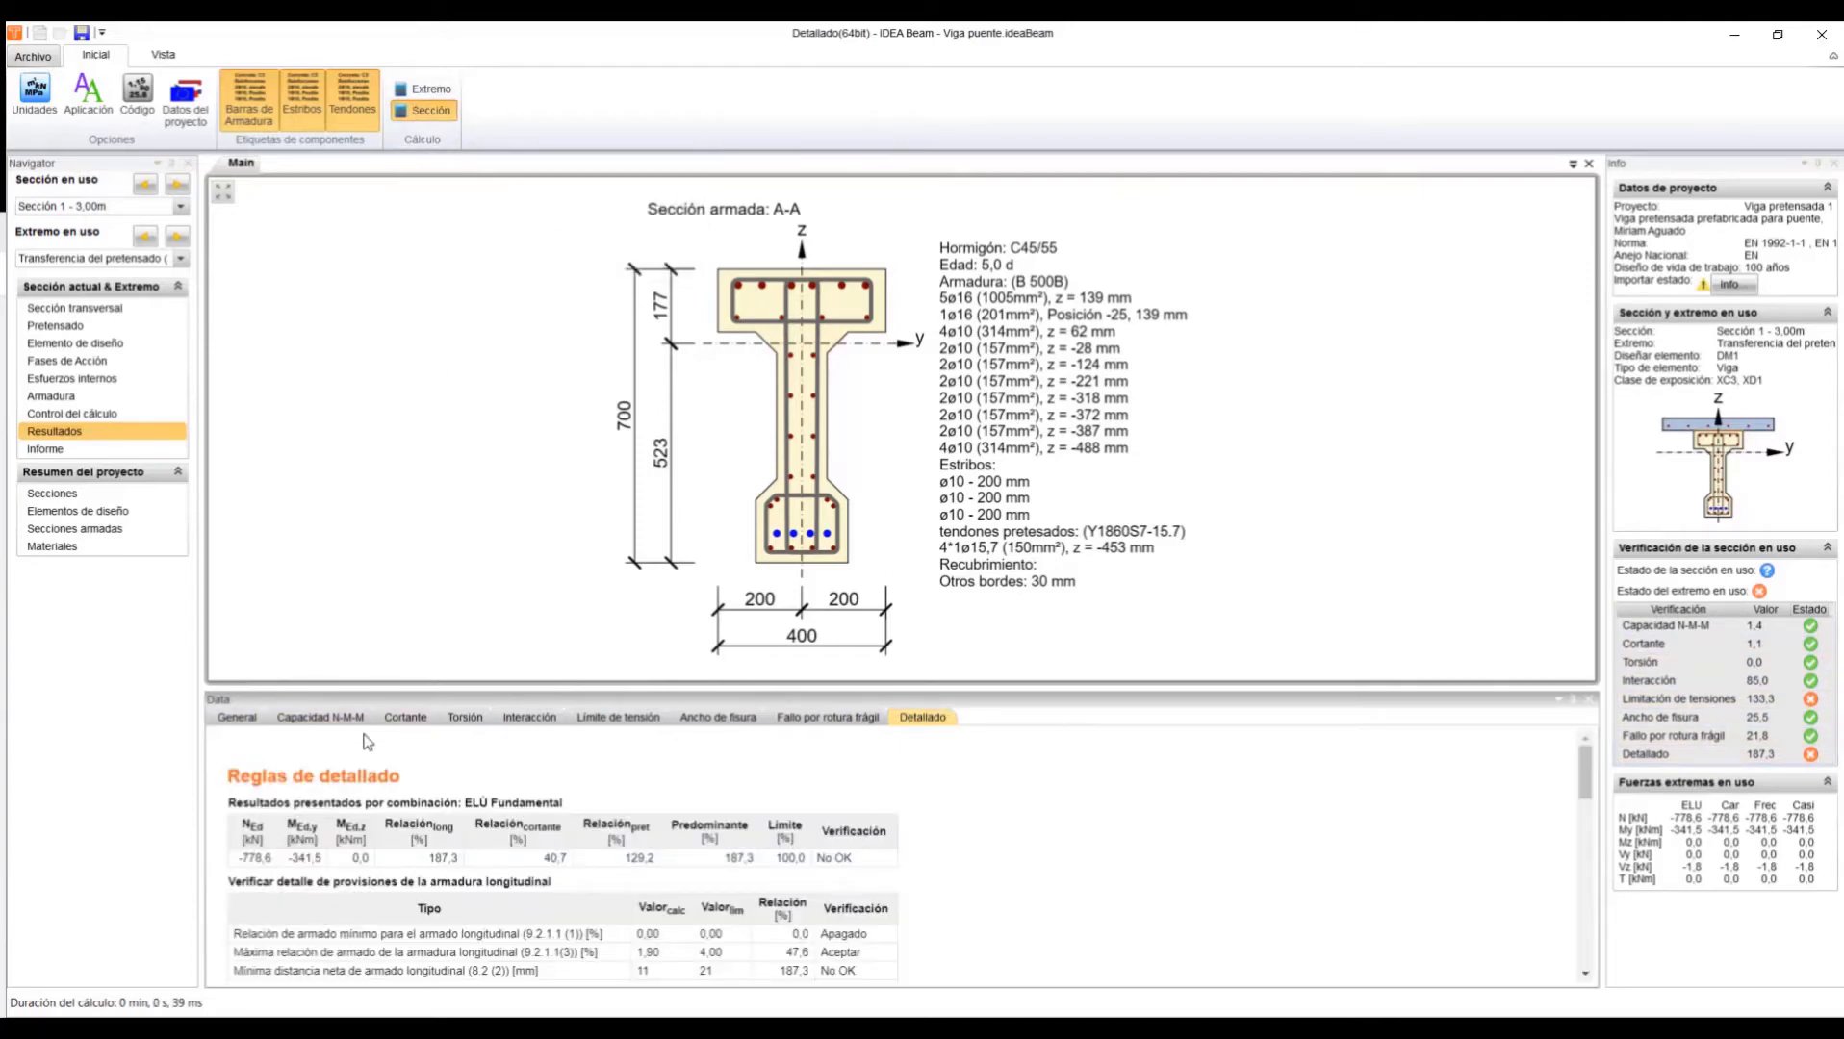
left_click(332, 718)
left_click(409, 719)
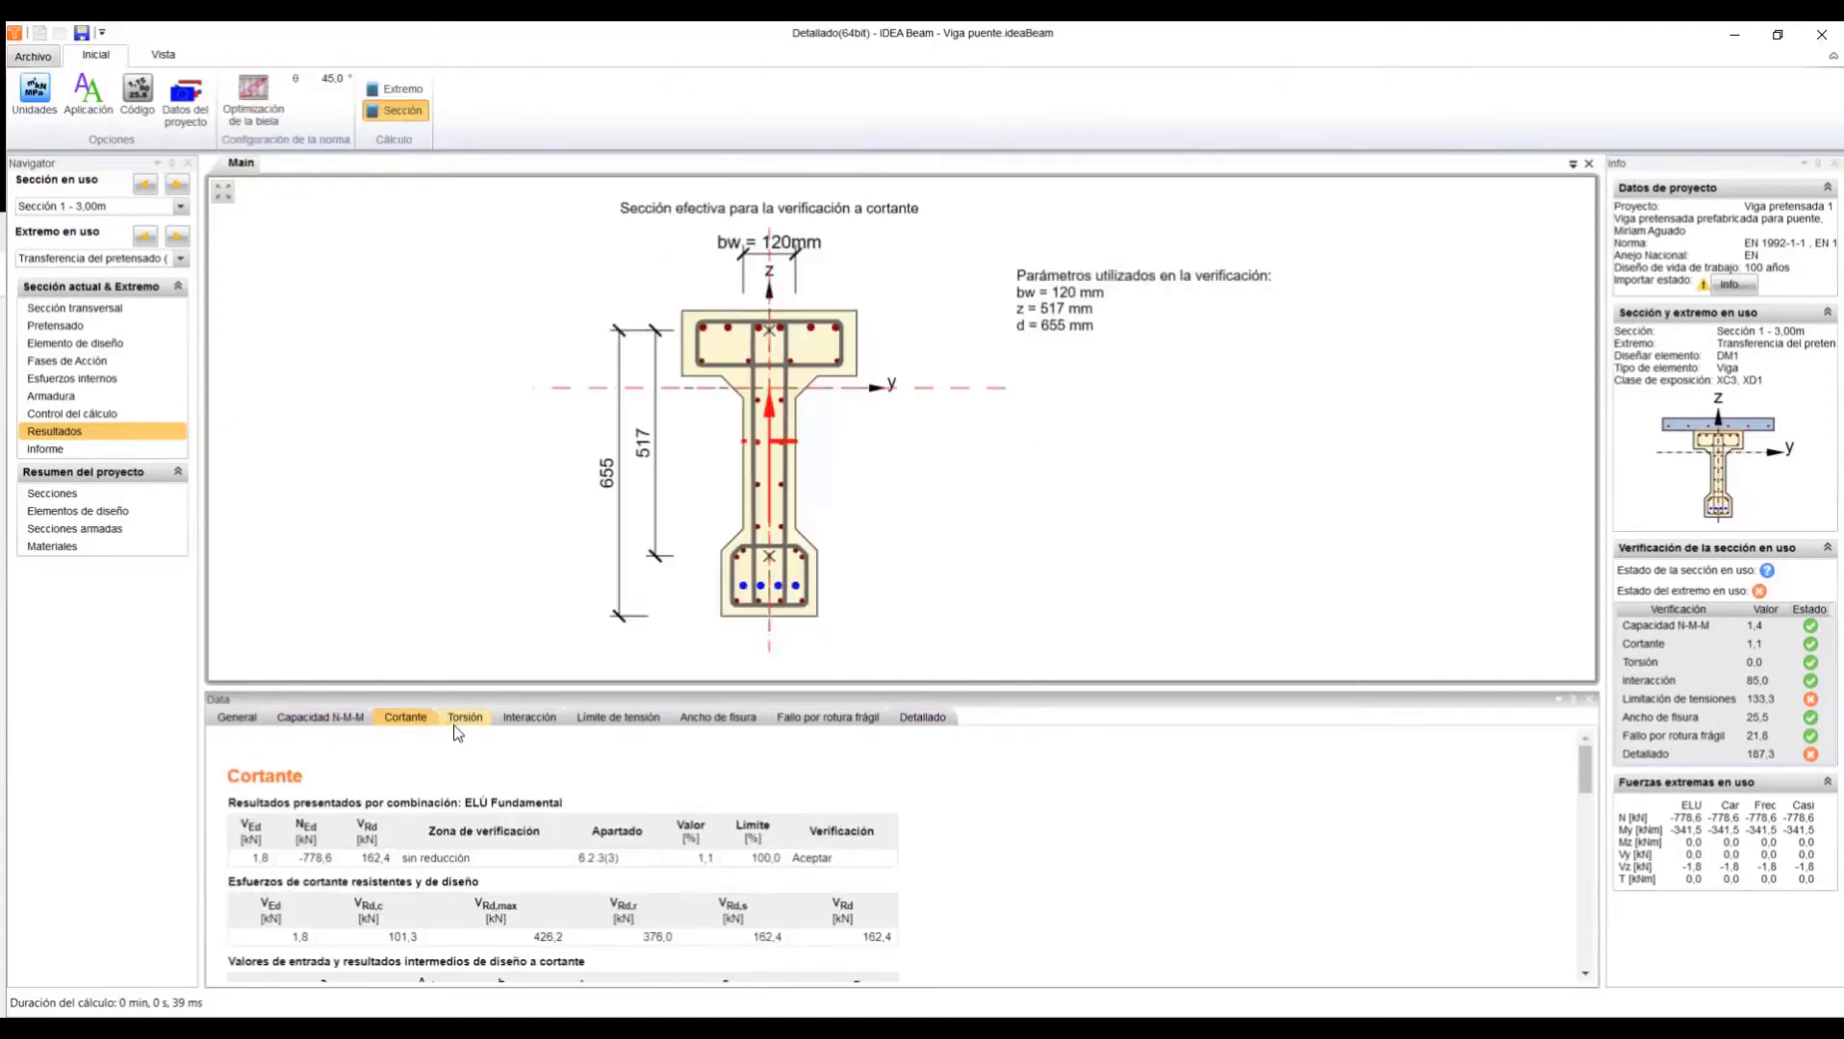
left_click(463, 716)
left_click(527, 725)
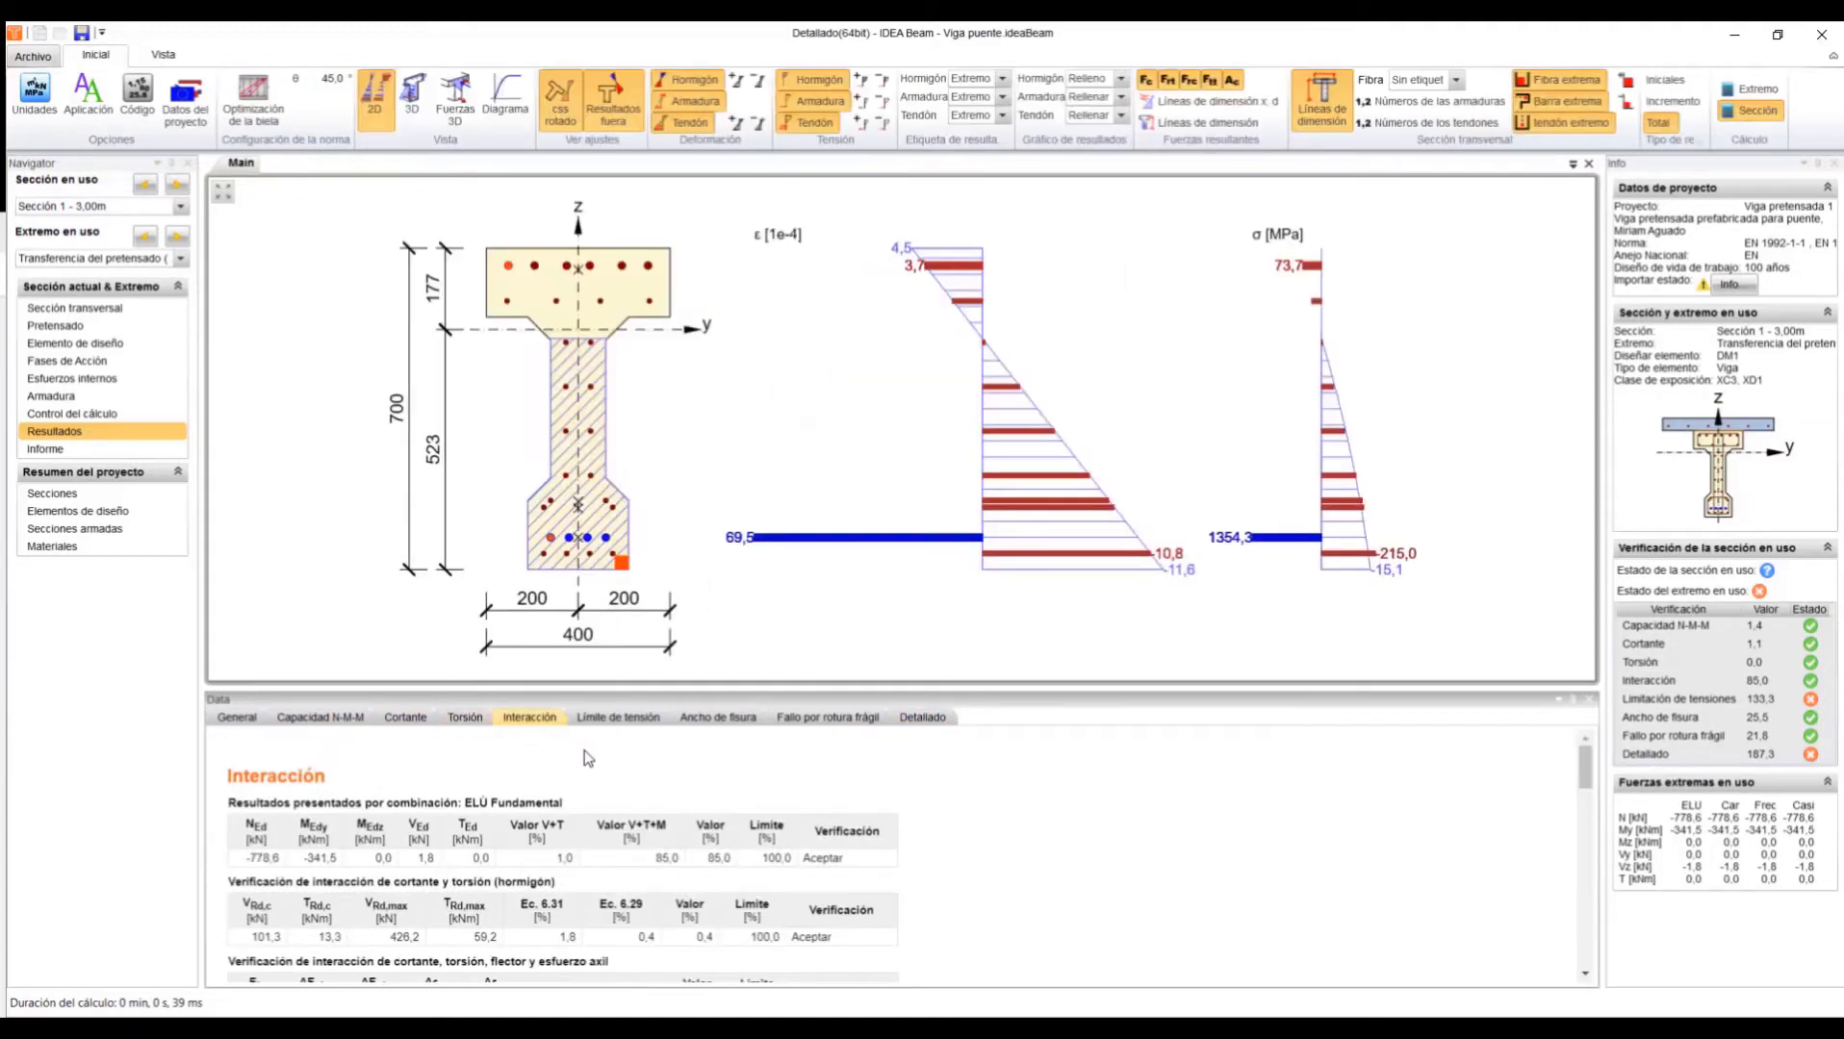
left_click(616, 720)
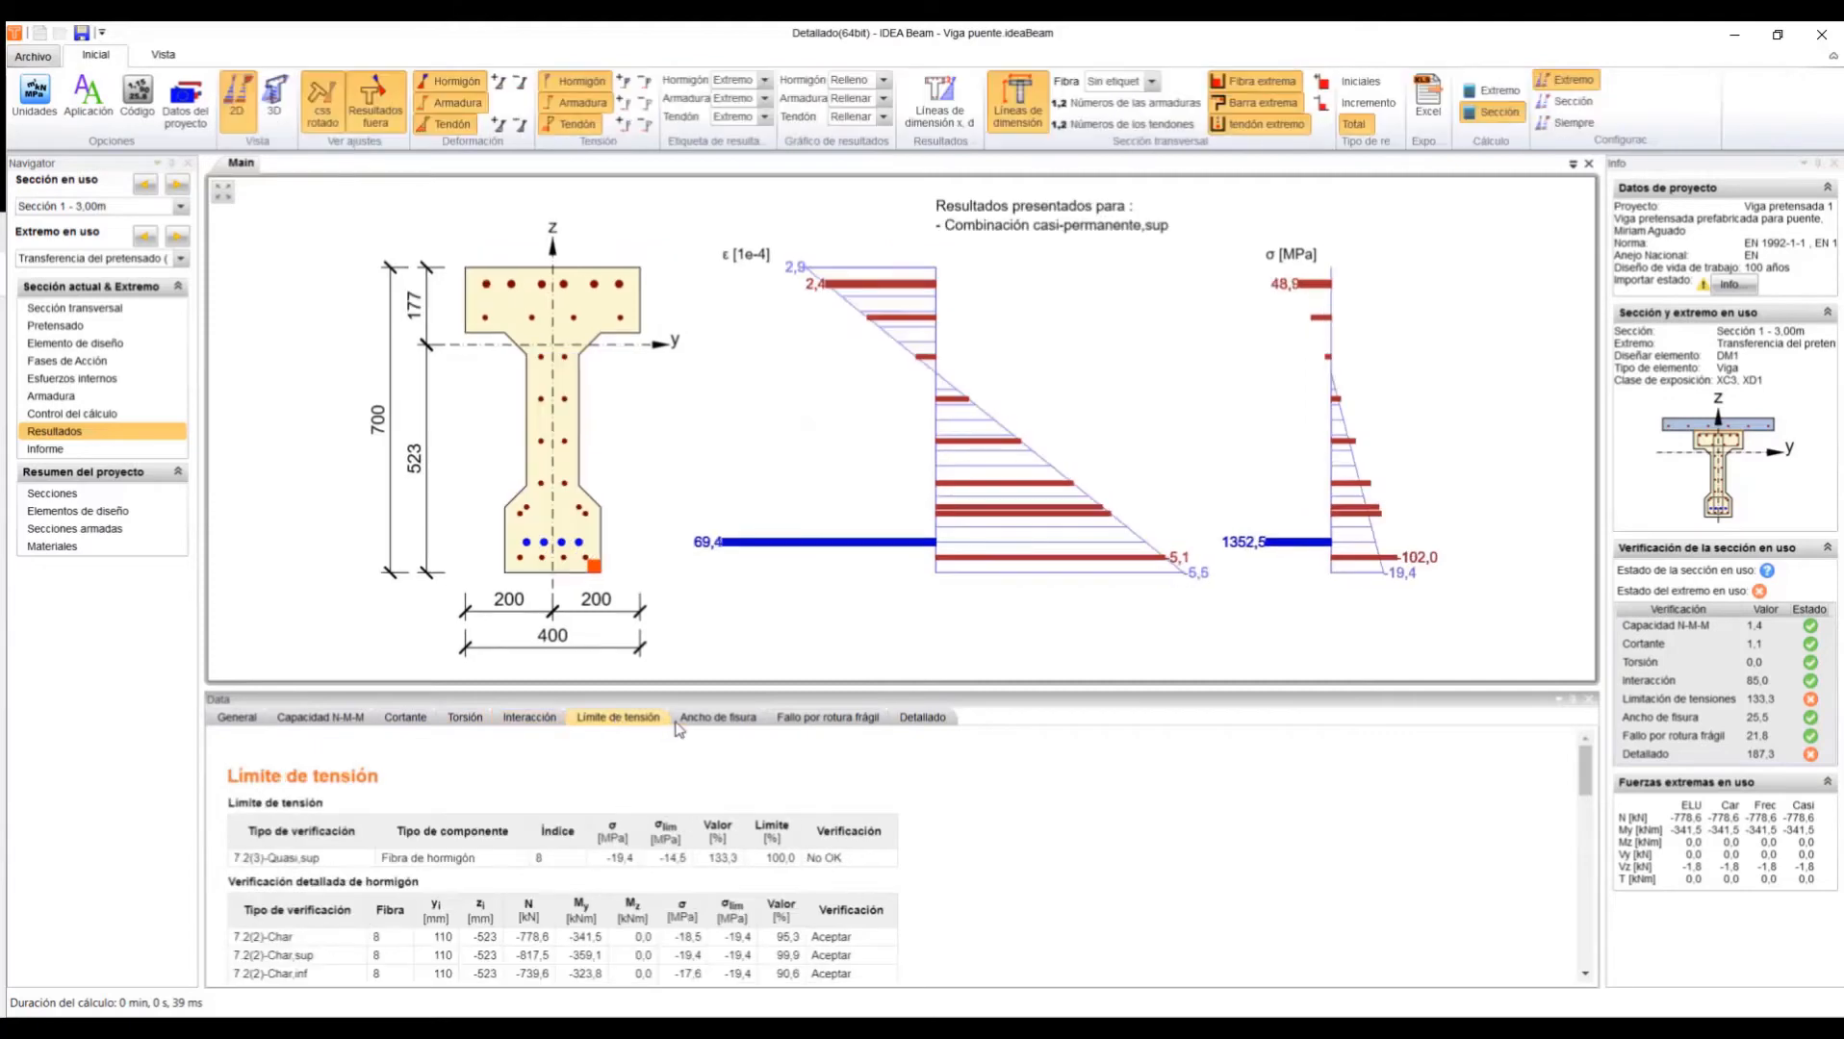
left_click(712, 722)
left_click(827, 718)
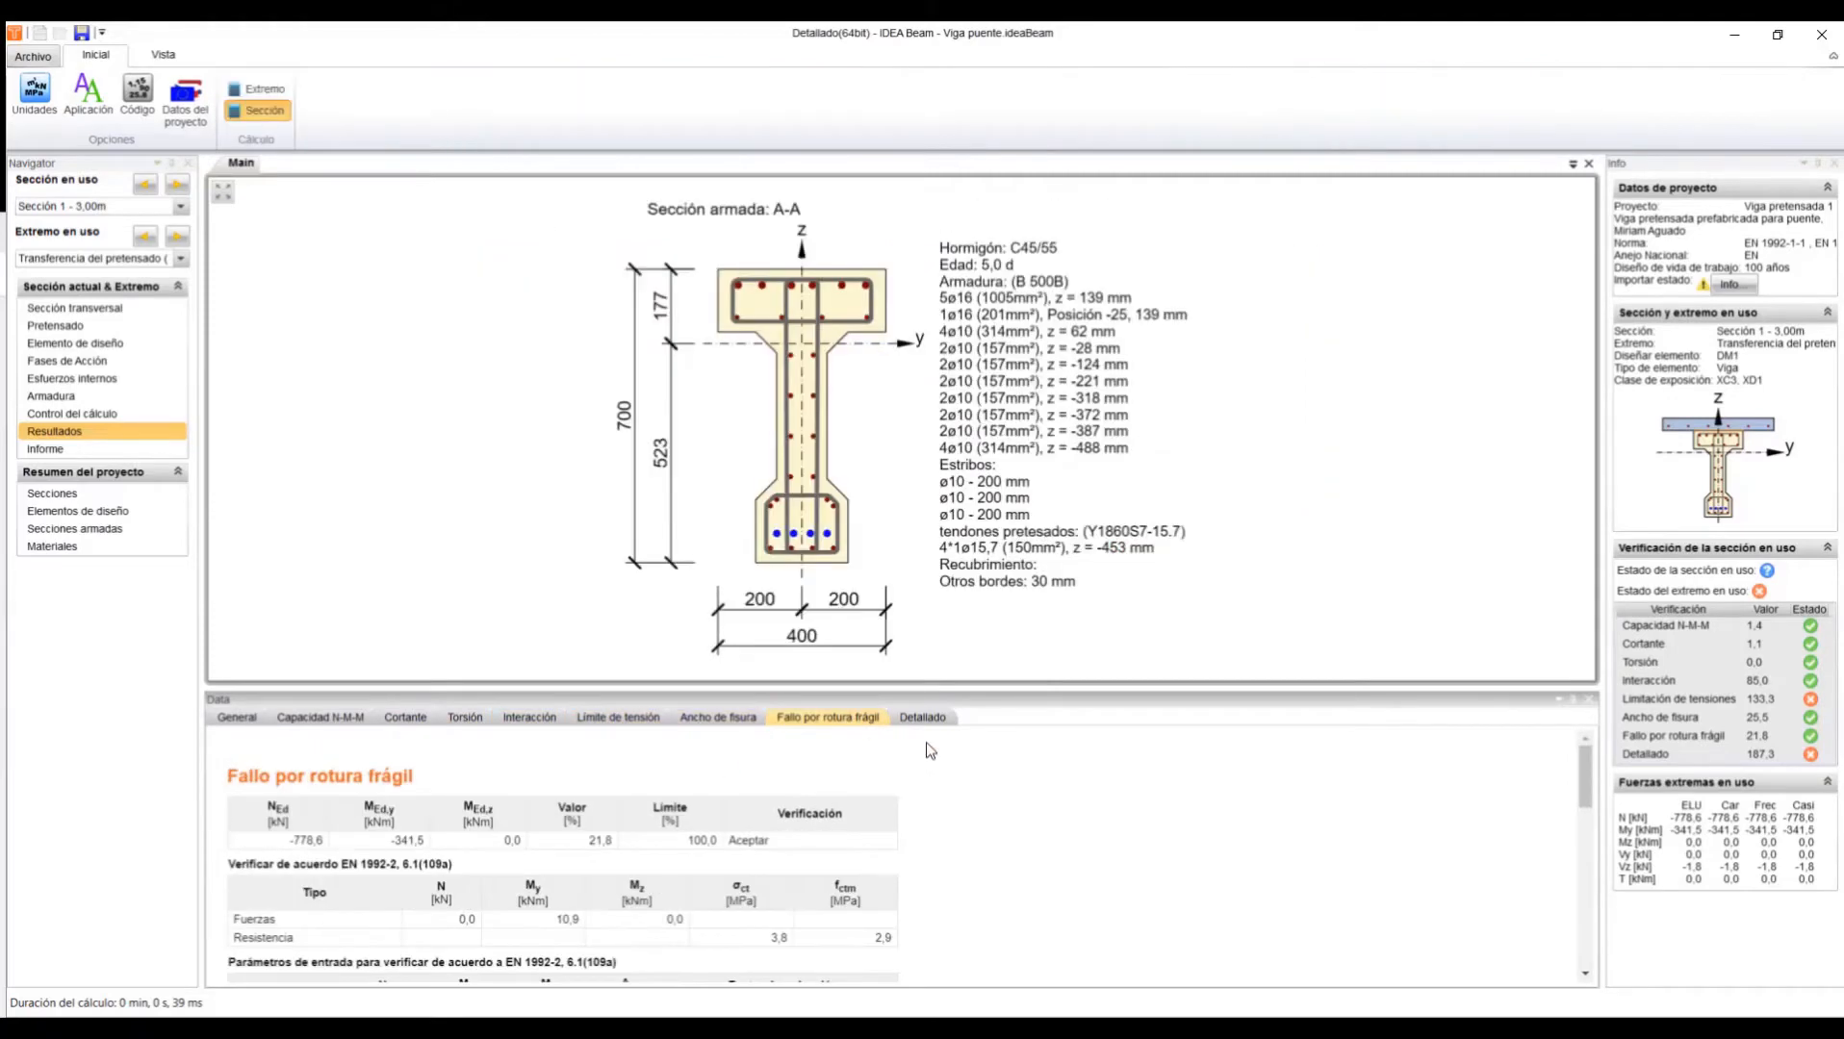
left_click(939, 719)
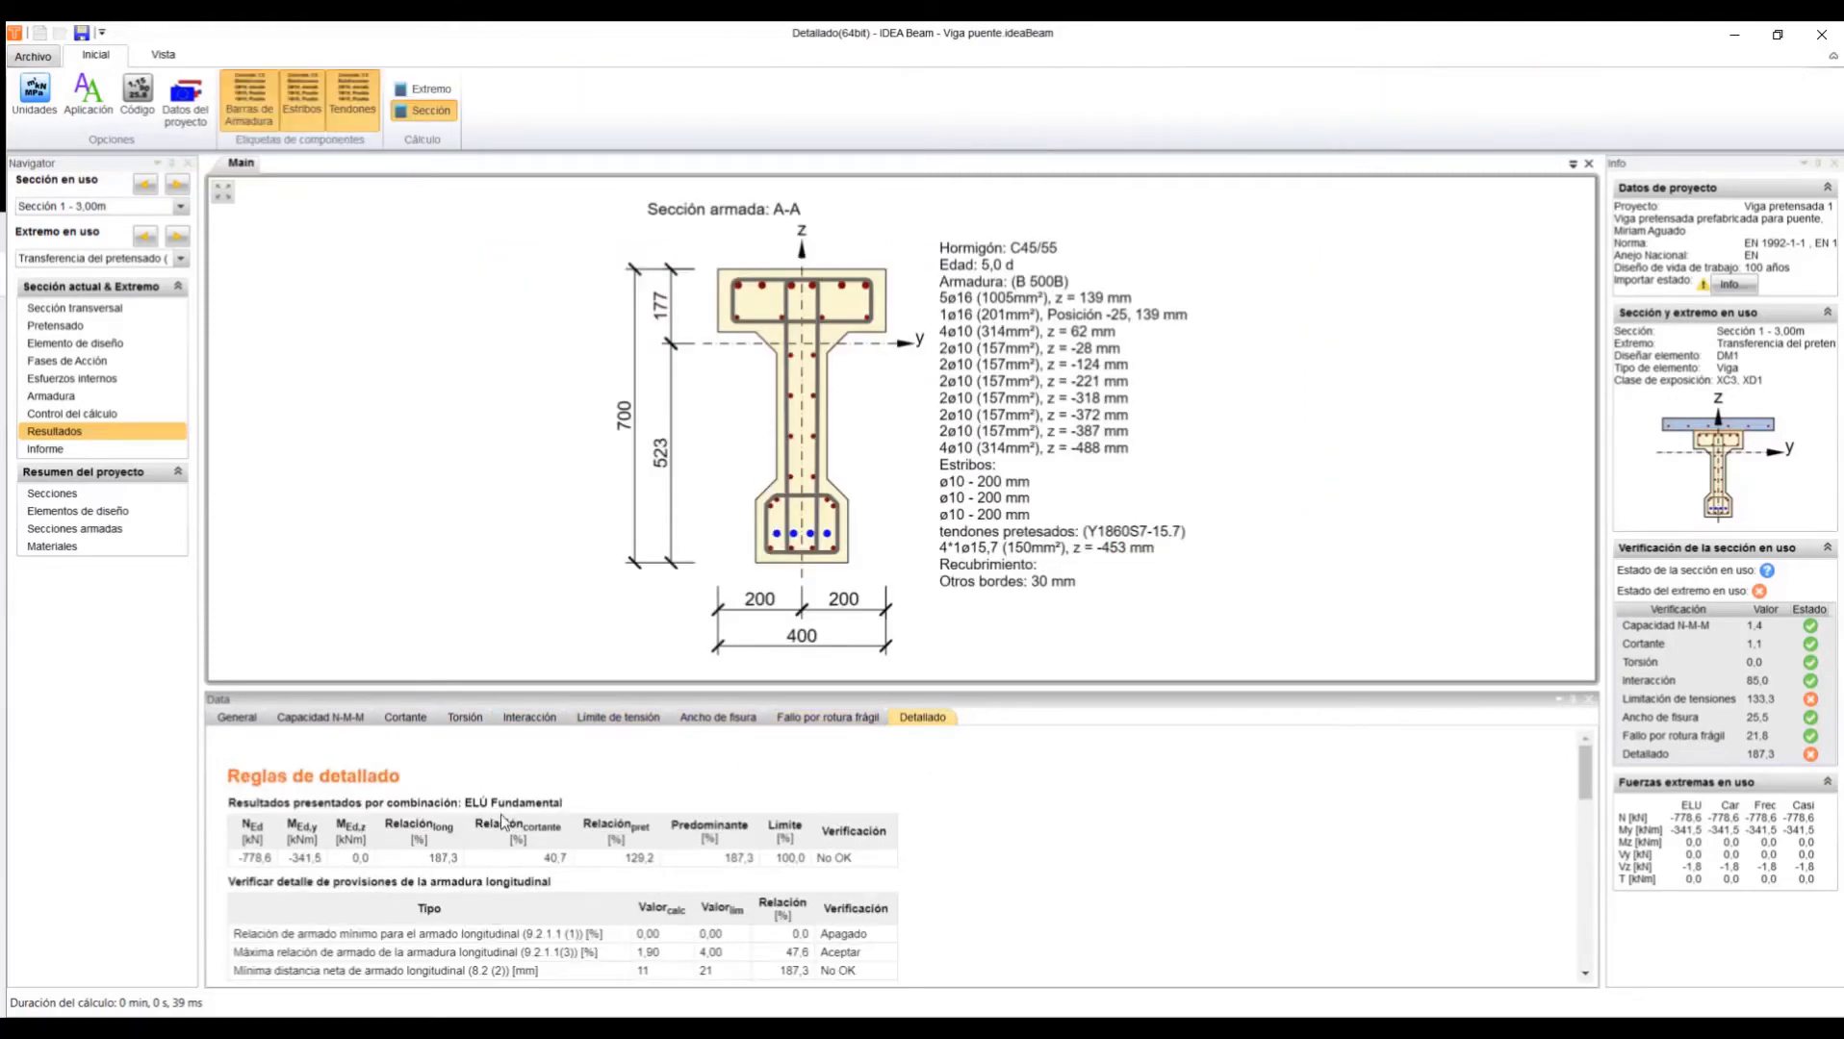
- Generate the section report, read through its action stages, capacity and interaction verifications, and close the preview
left_click(45, 448)
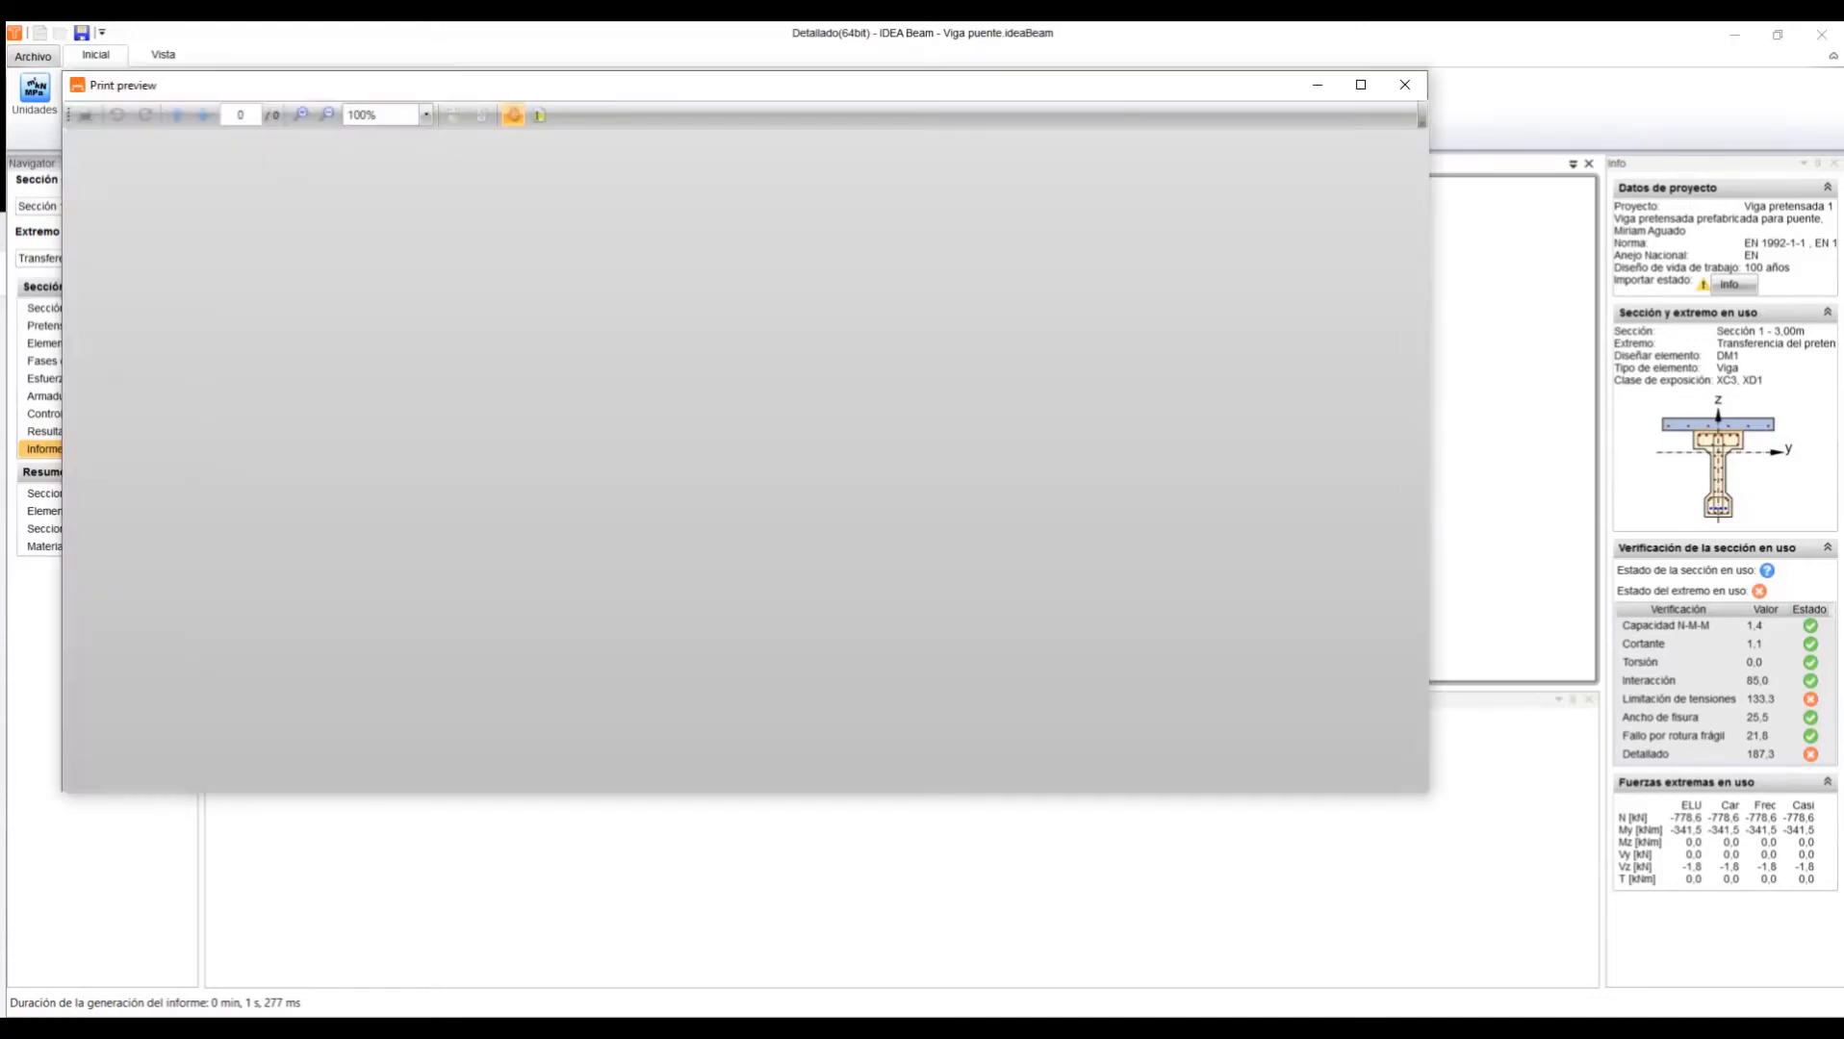
scroll(791, 399, "down", 20)
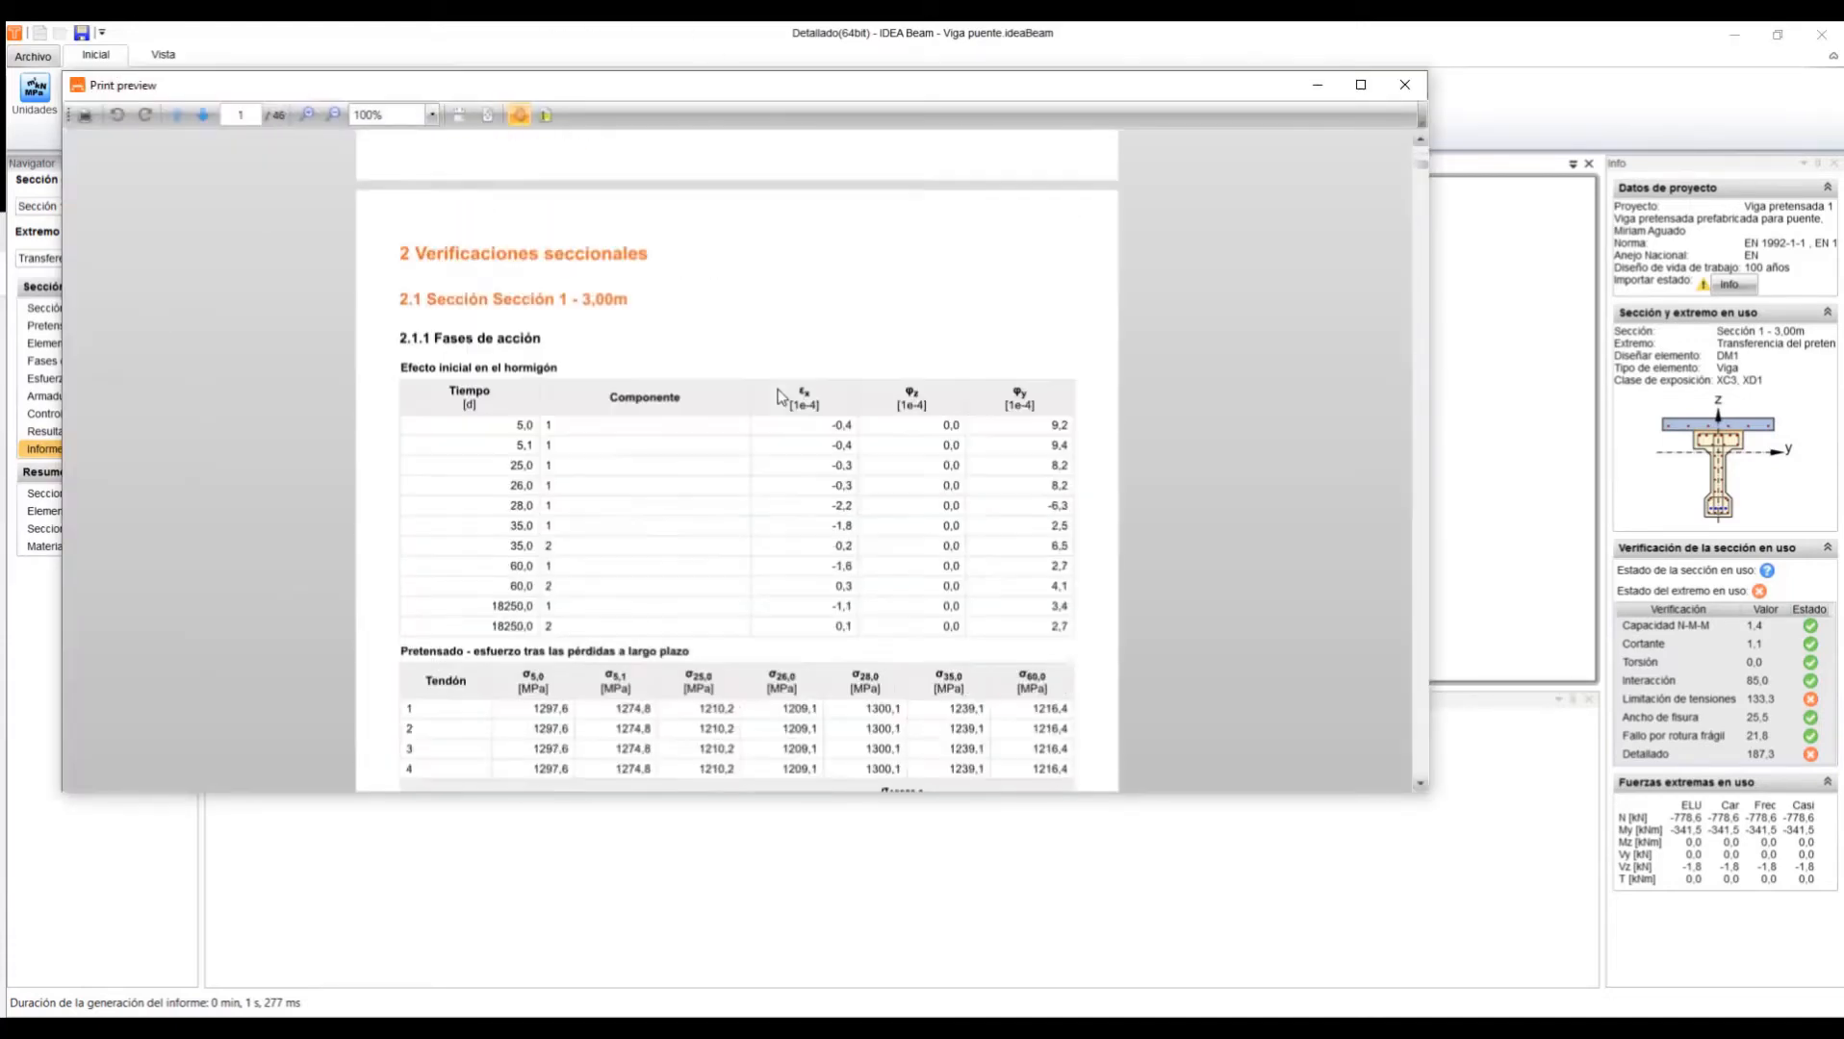
scroll(779, 398, "down", 20)
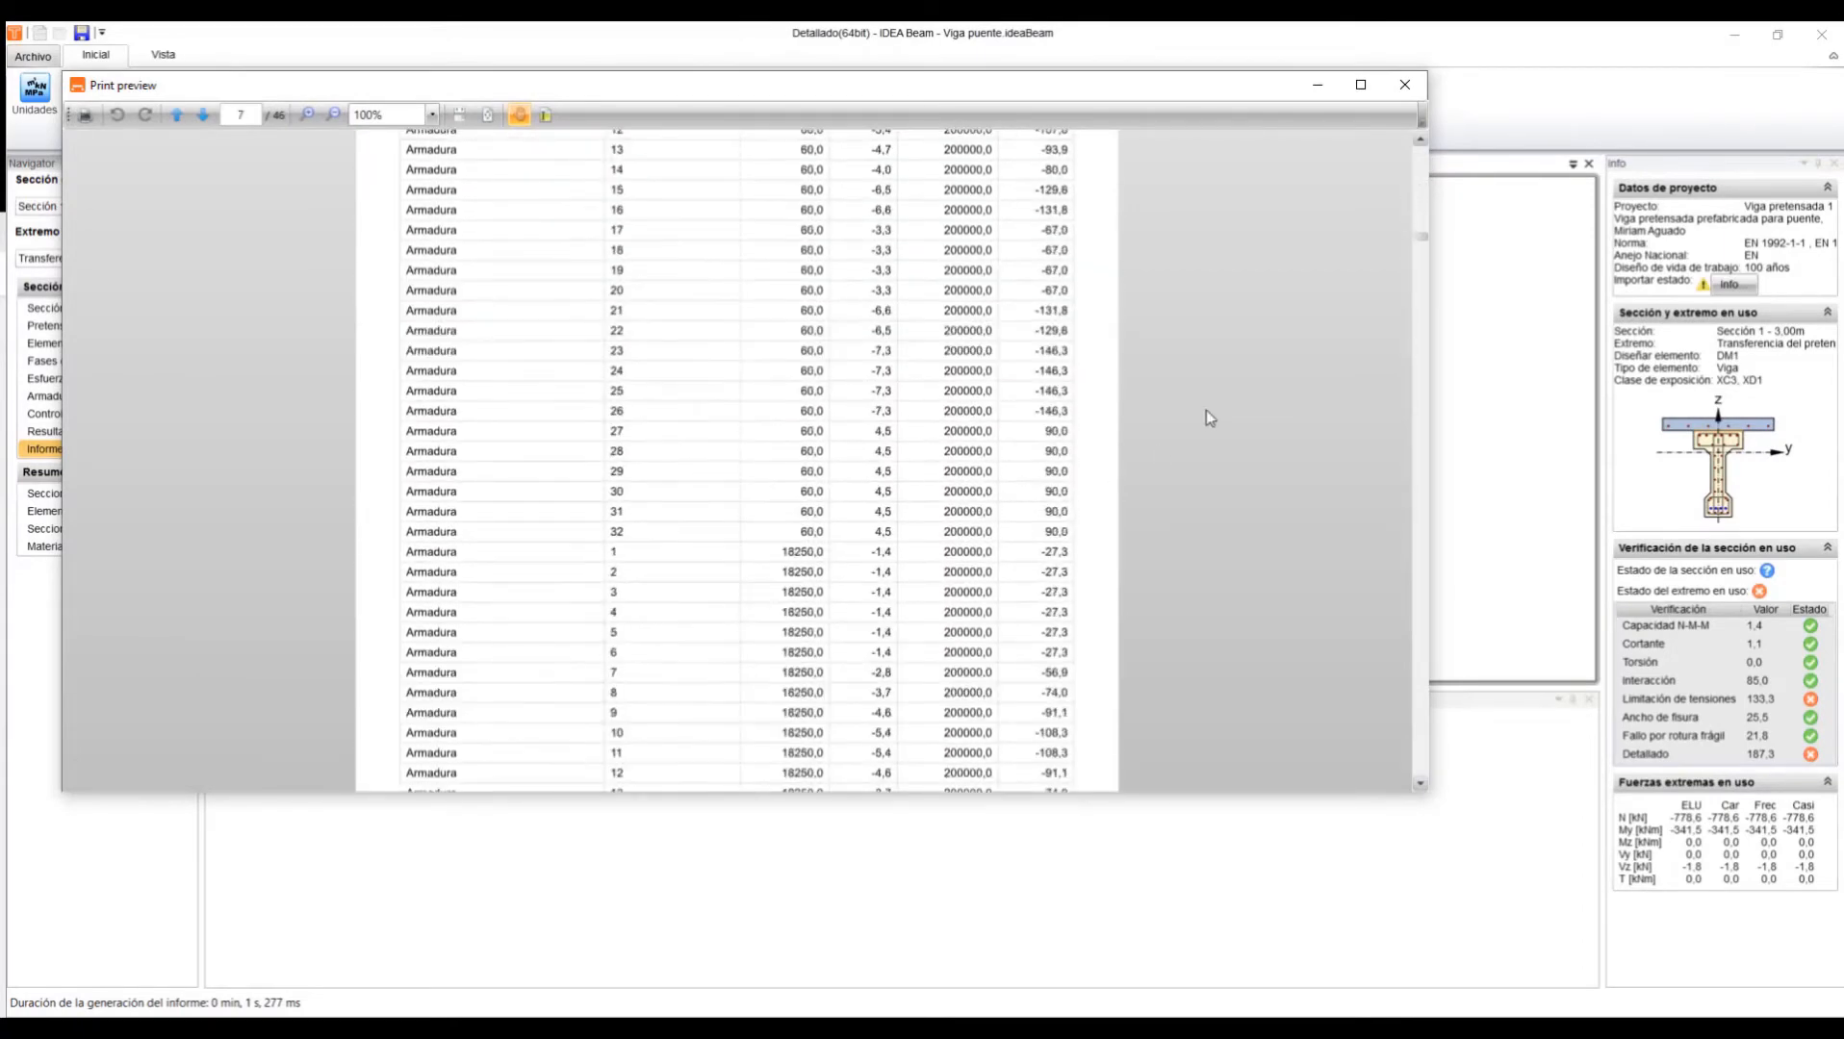
scroll(1203, 414, "down", 20)
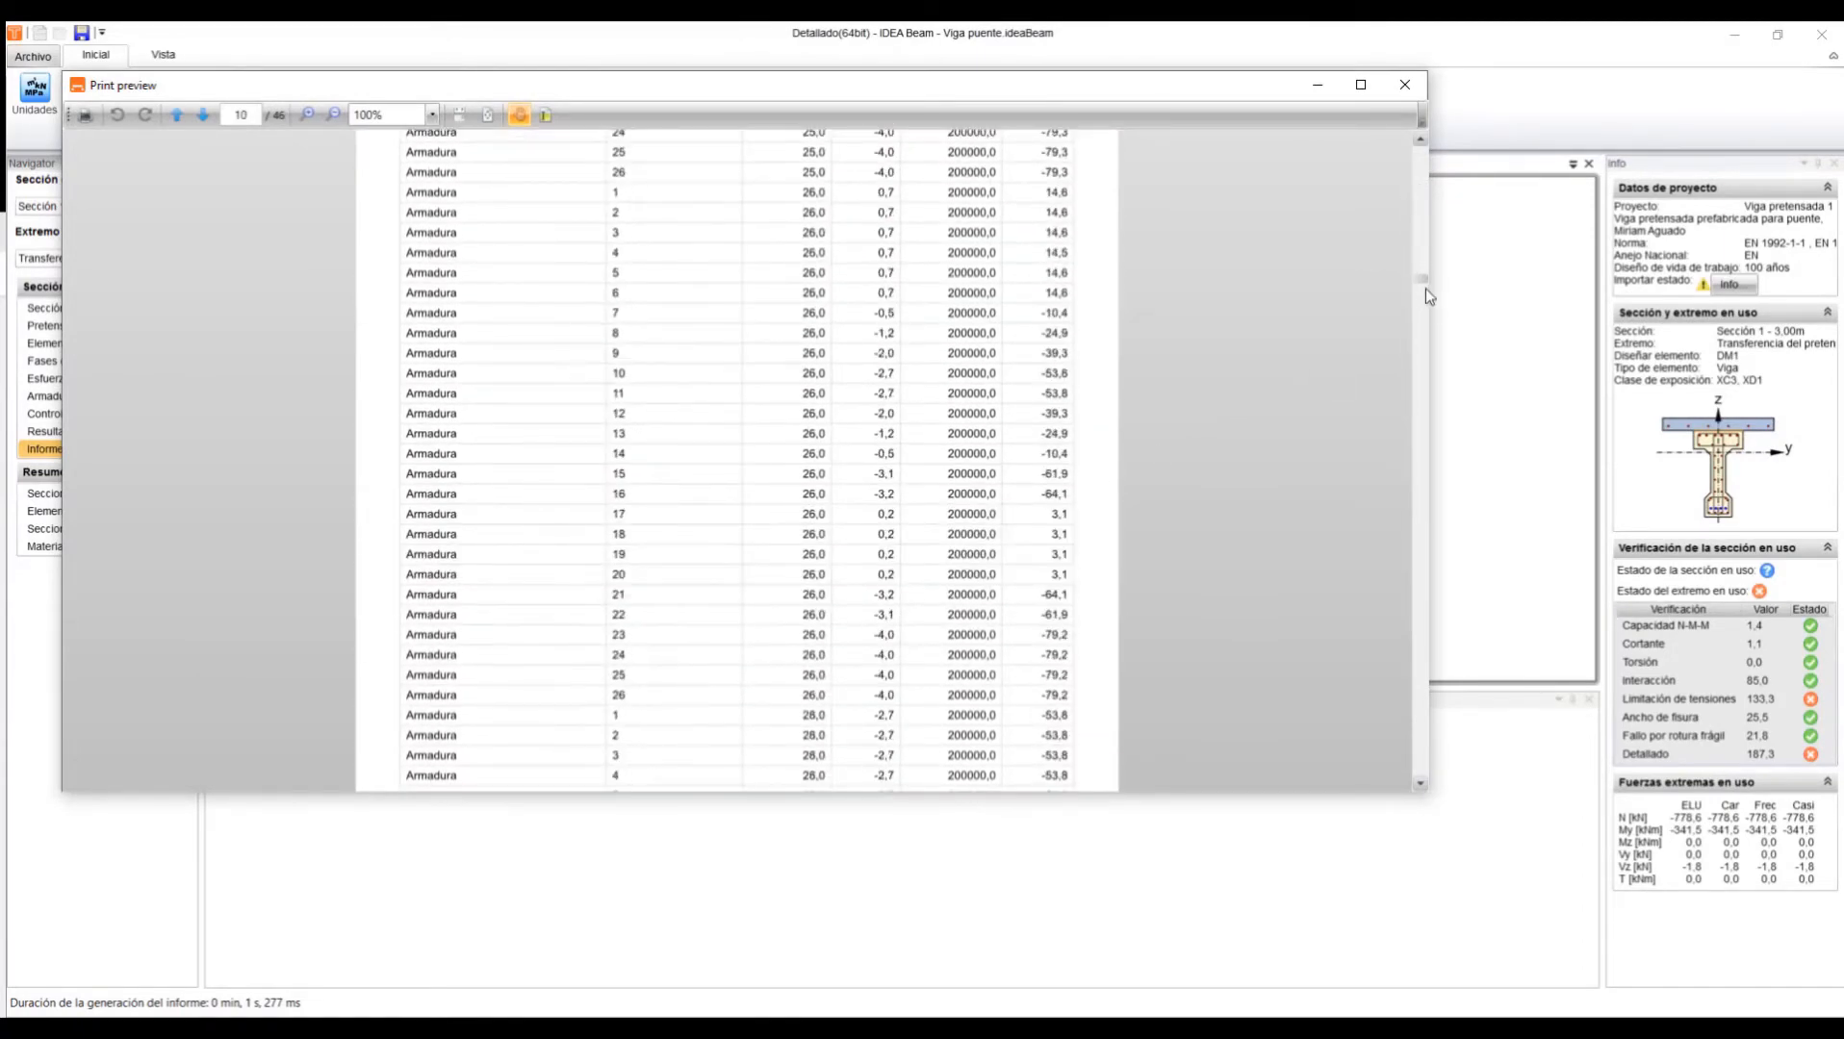
left_click_drag(1418, 281, 1411, 484)
scroll(995, 498, "down", 5)
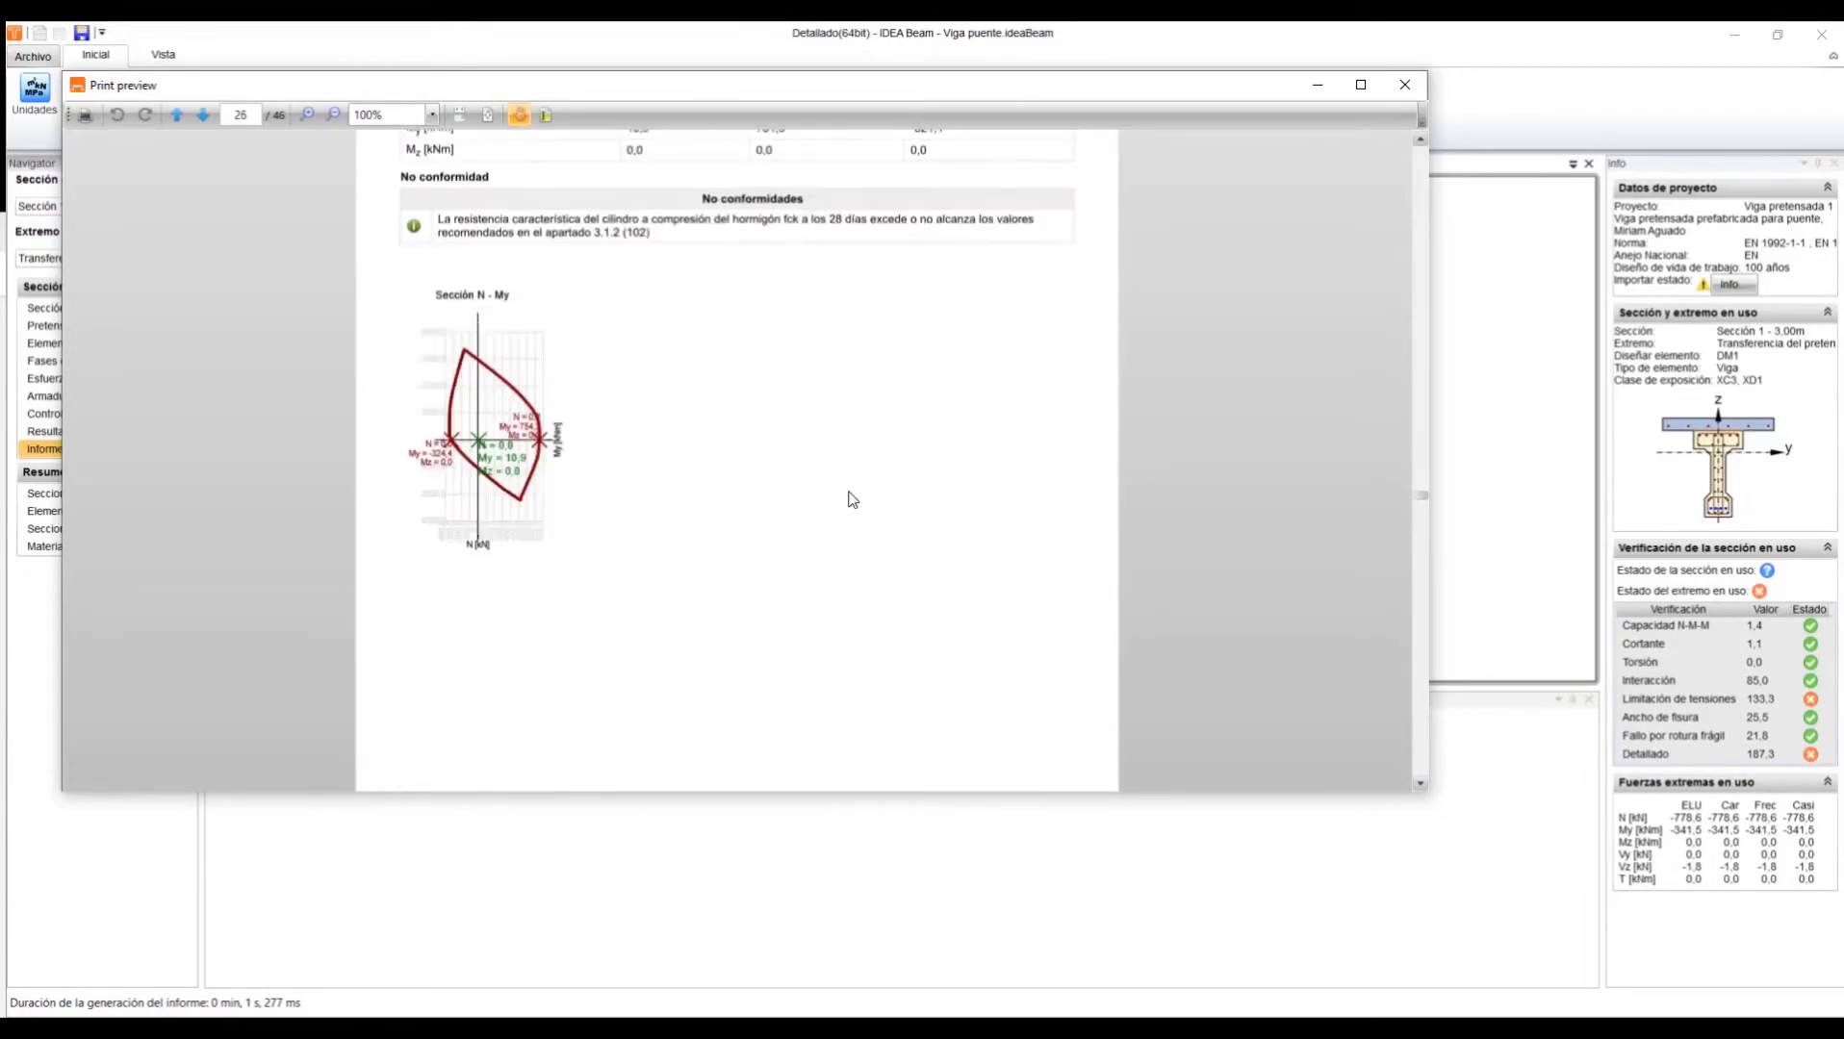
scroll(846, 511, "up", 3)
scroll(846, 511, "down", 12)
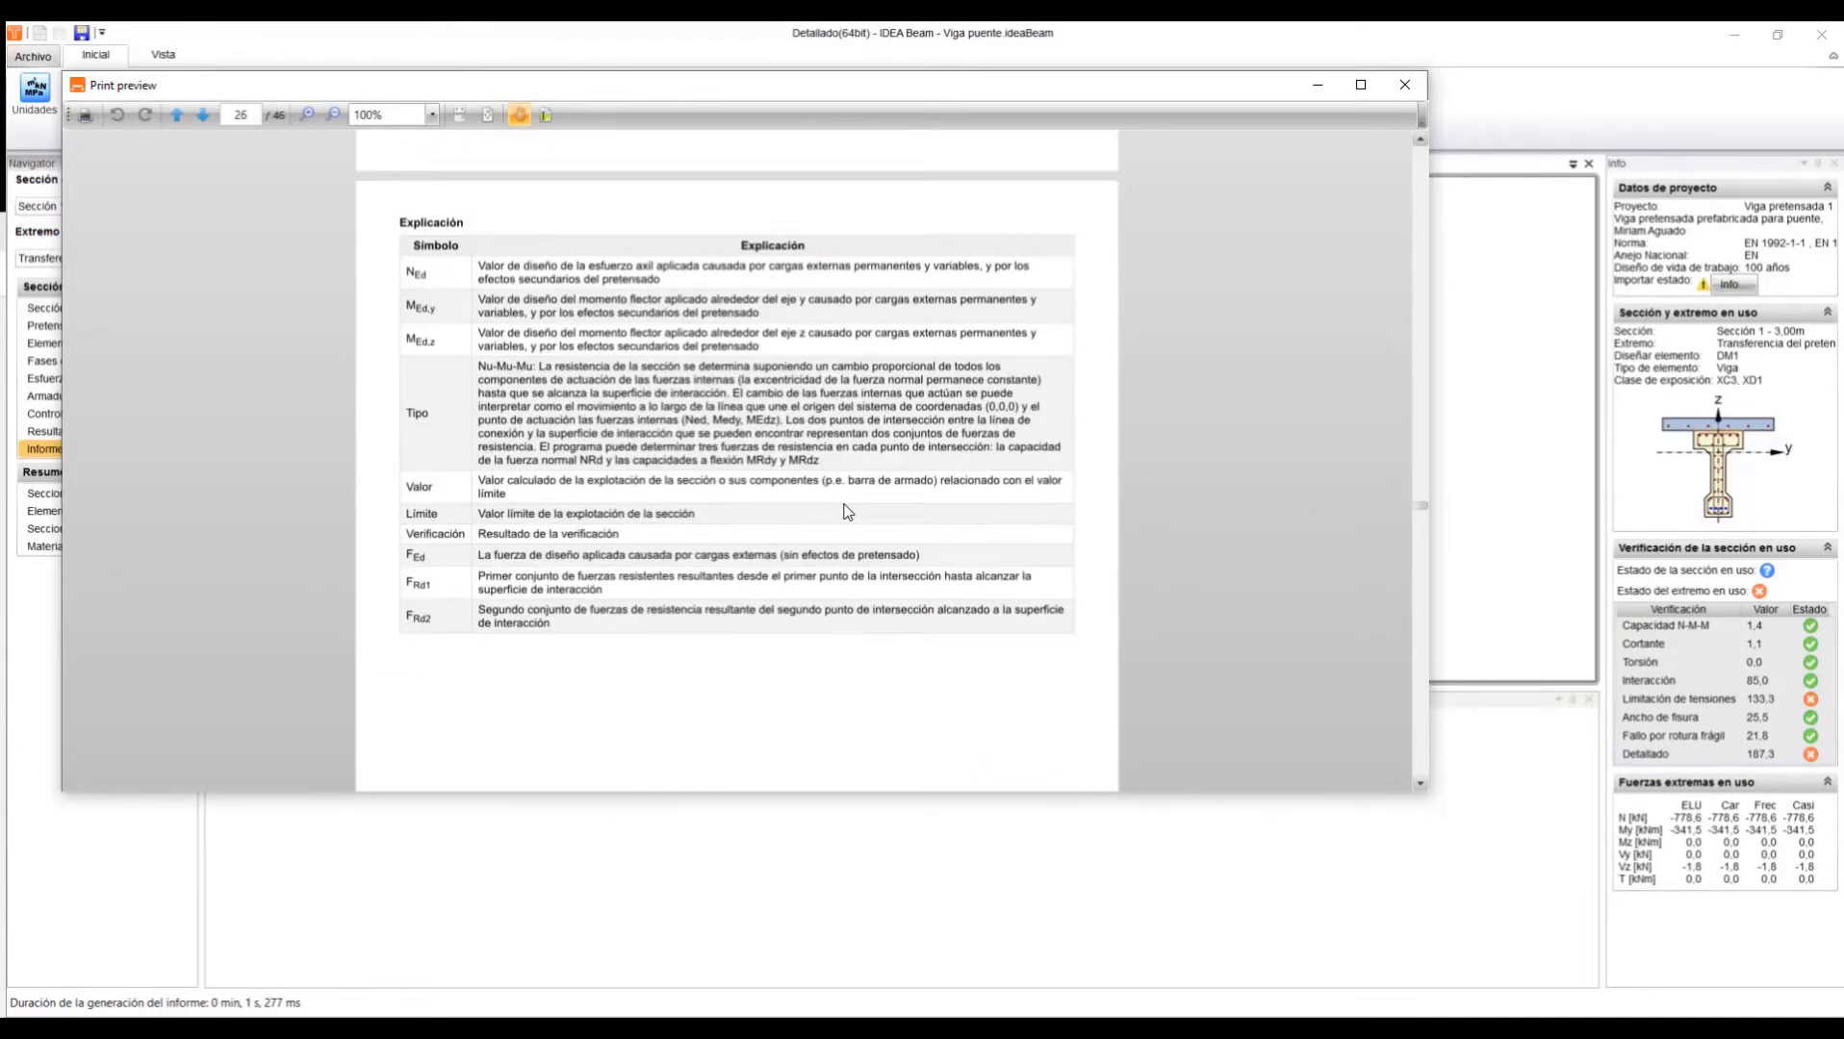
scroll(846, 511, "down", 15)
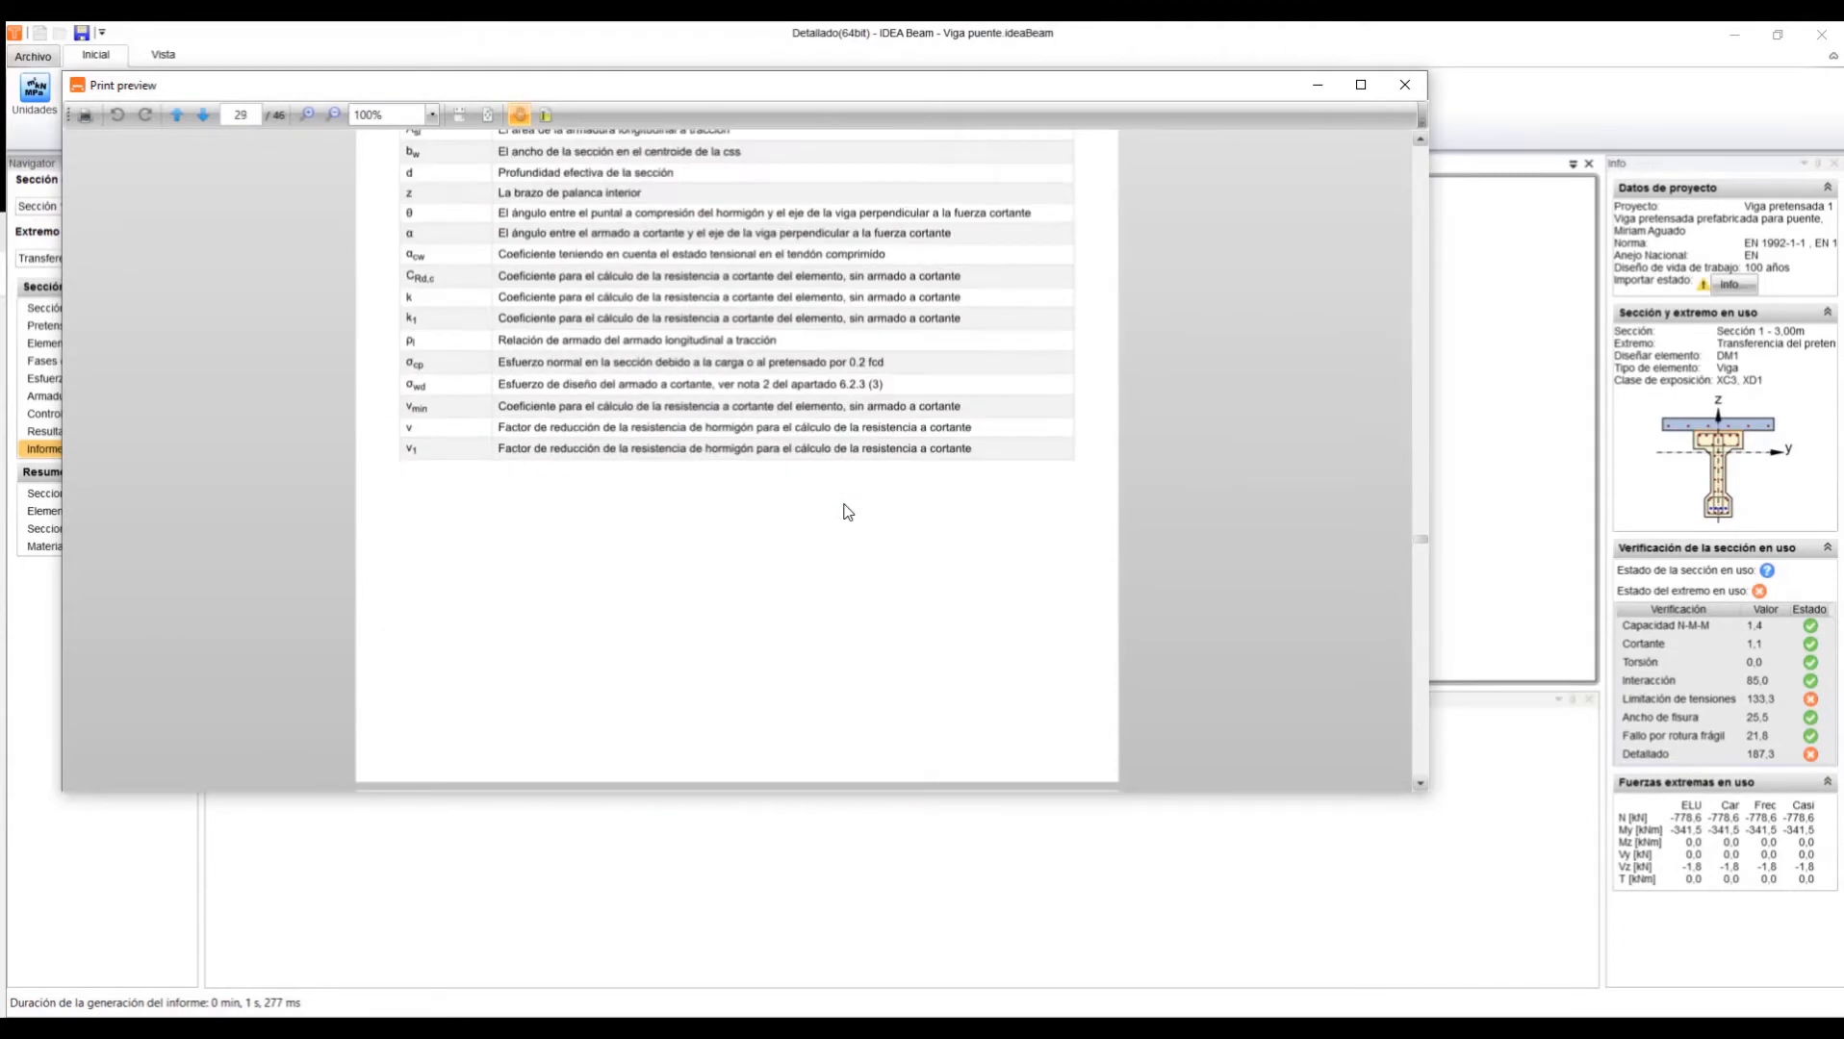
scroll(845, 511, "down", 20)
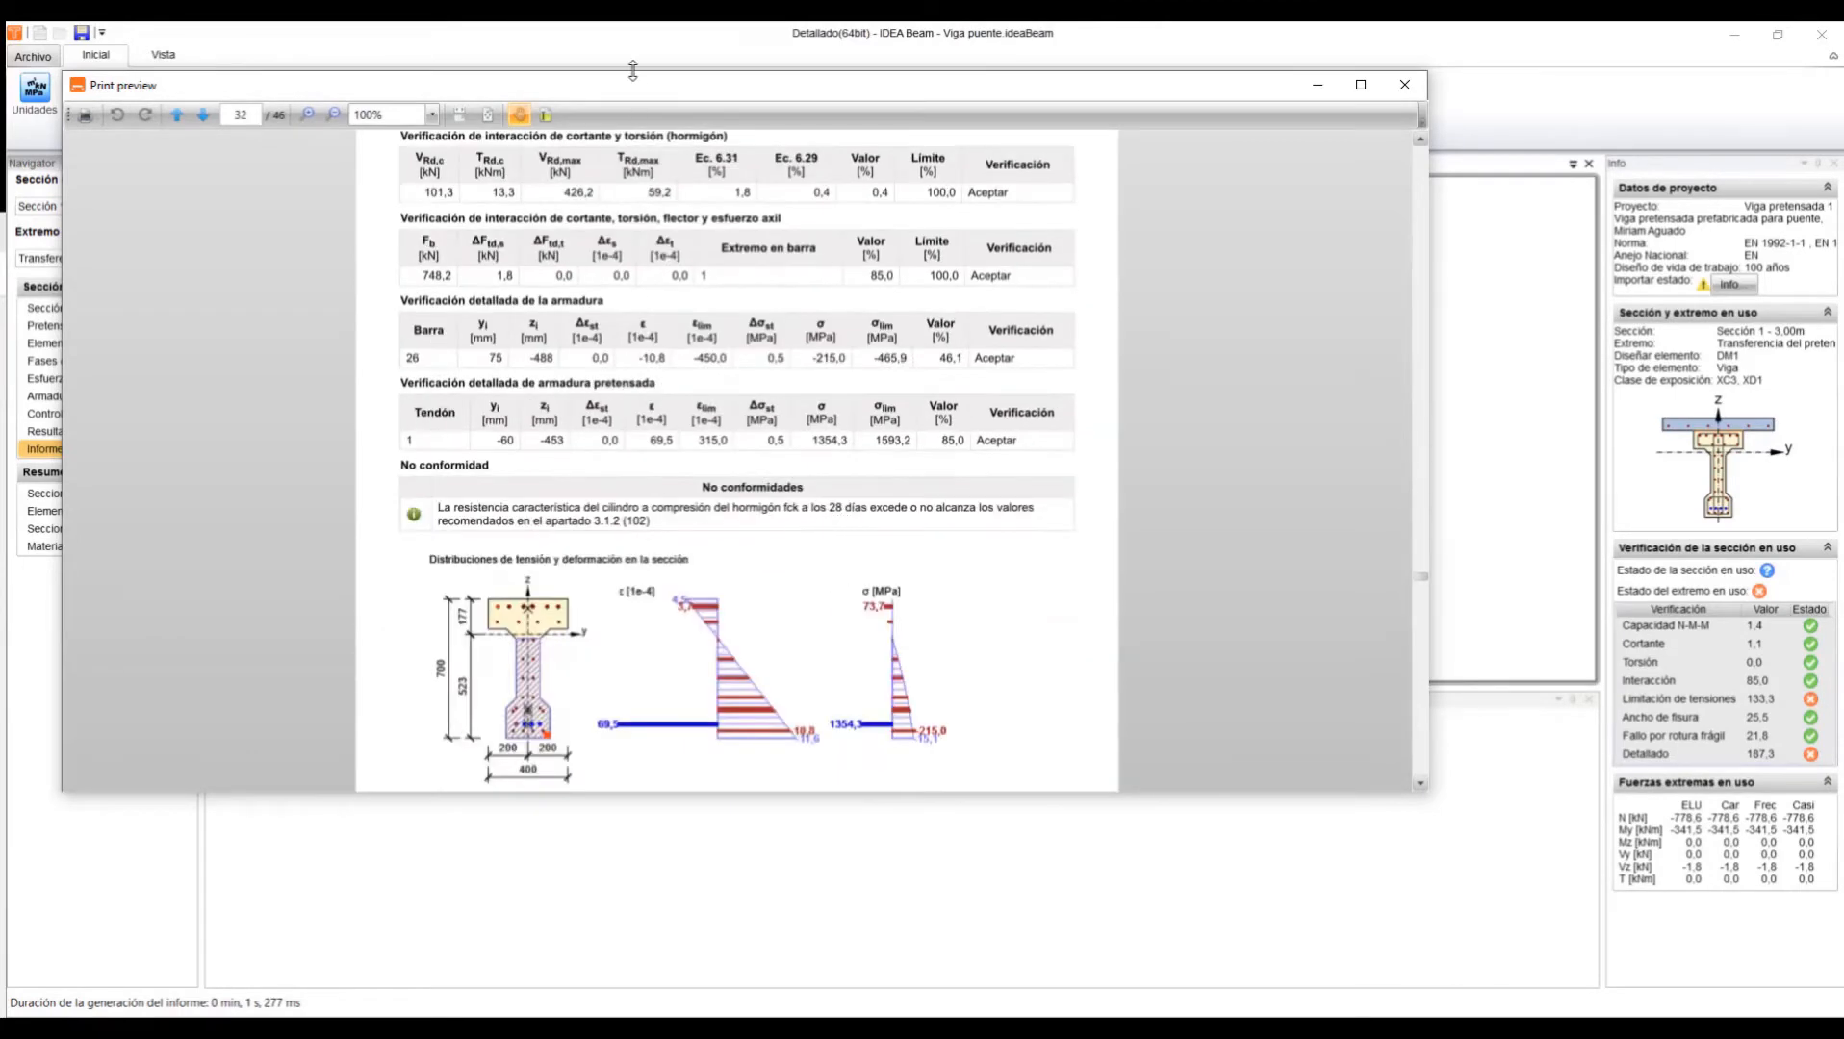
left_click_drag(652, 142, 708, 231)
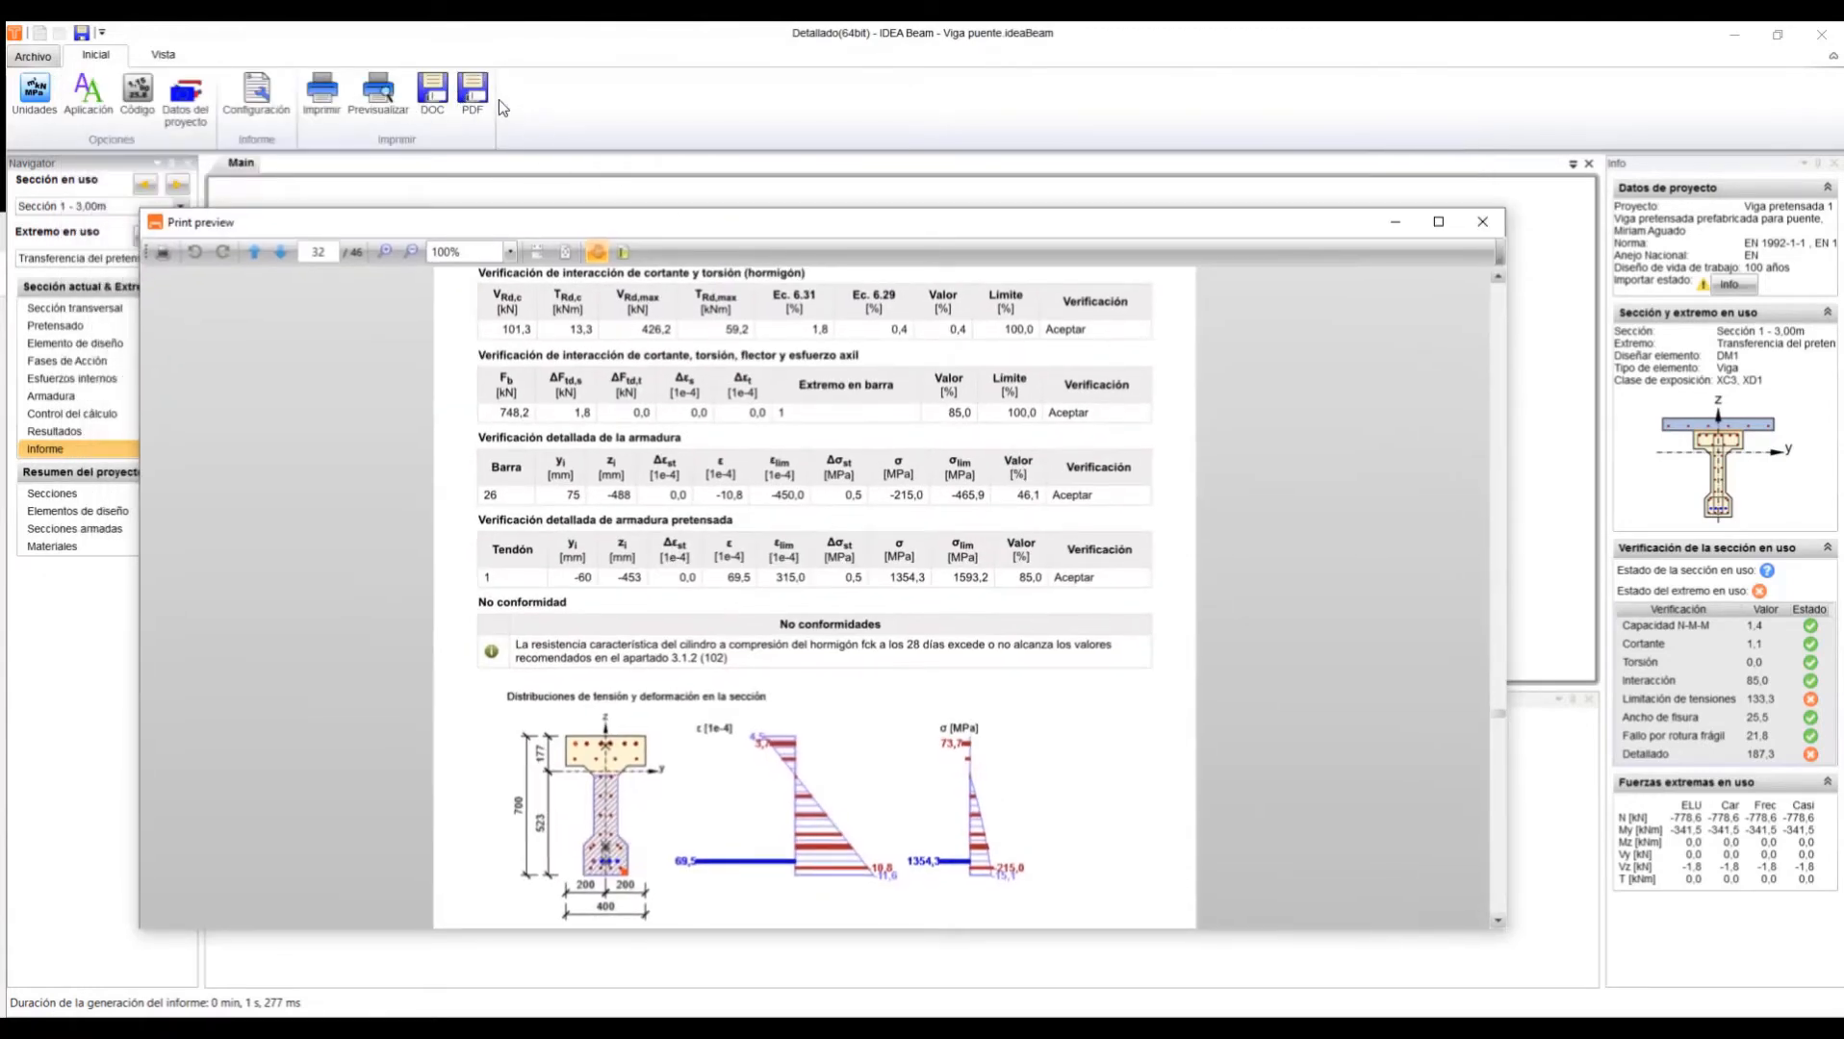
left_click(1482, 223)
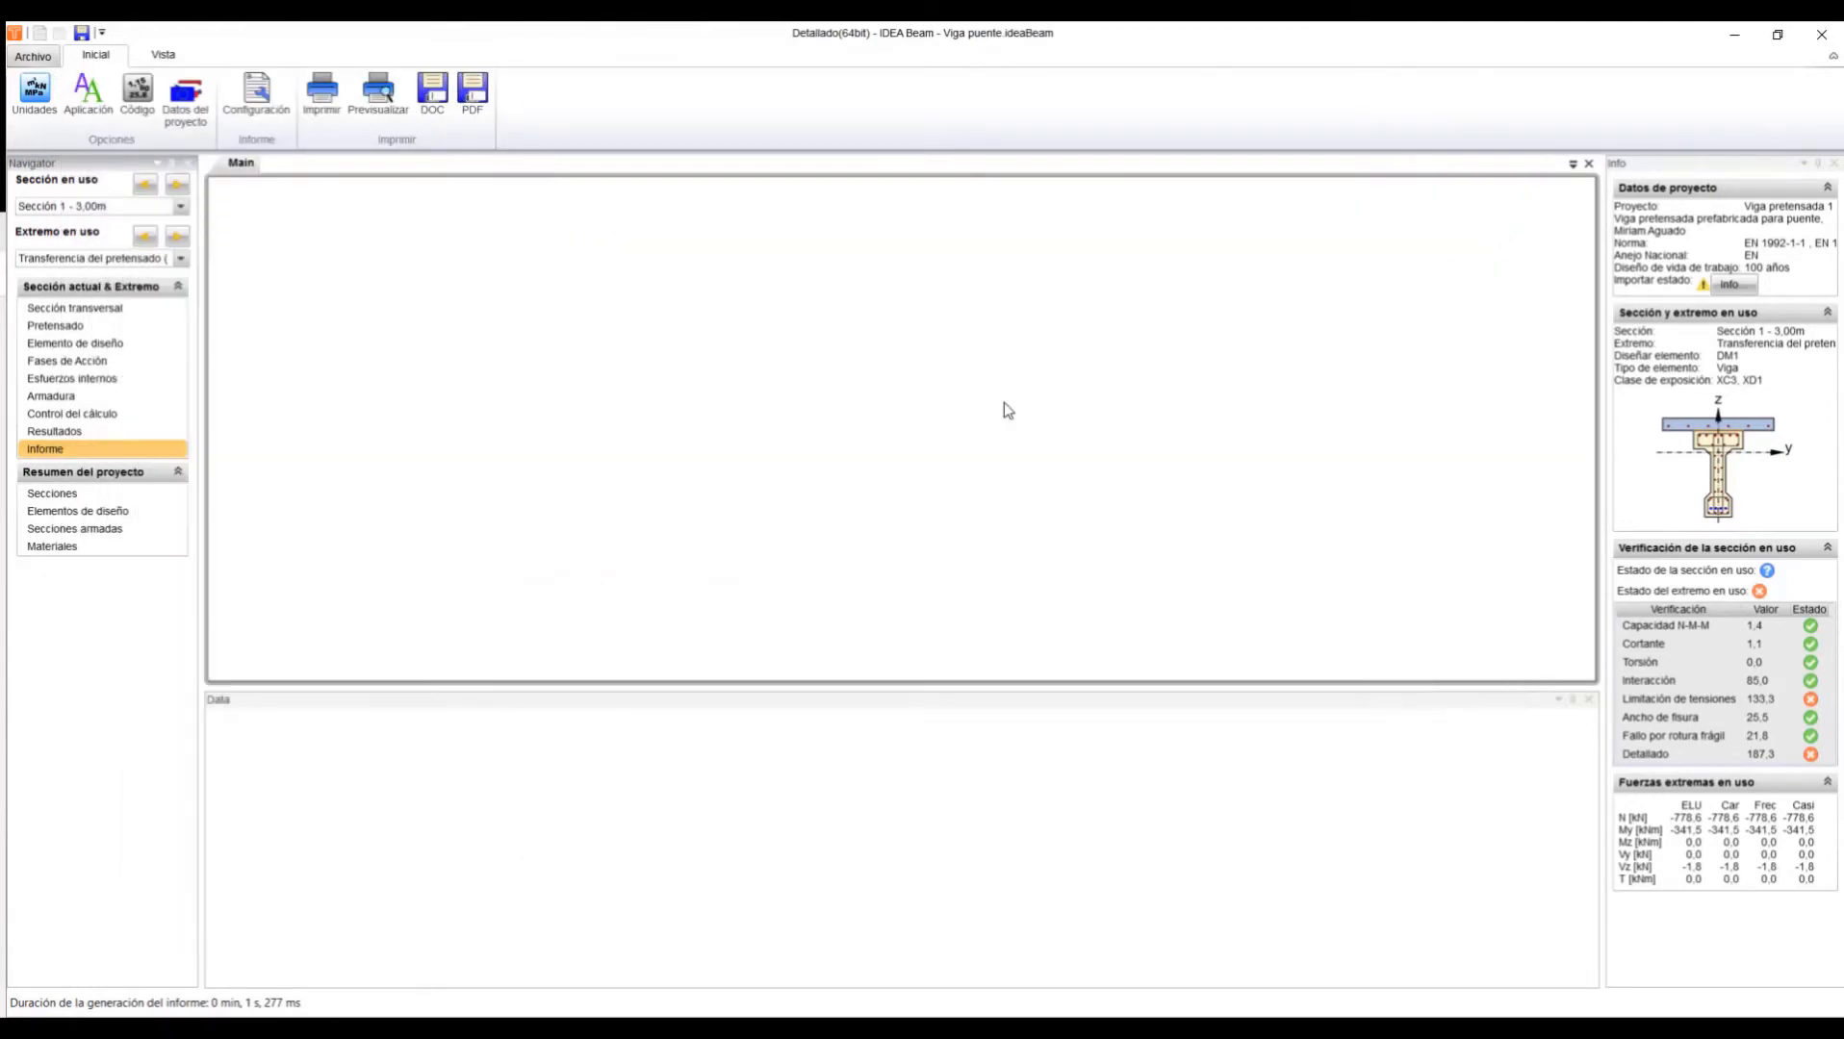
- Close the detailed section design and view the beam's reinforcement zones and verification position in the 1D concrete design
left_click(1815, 37)
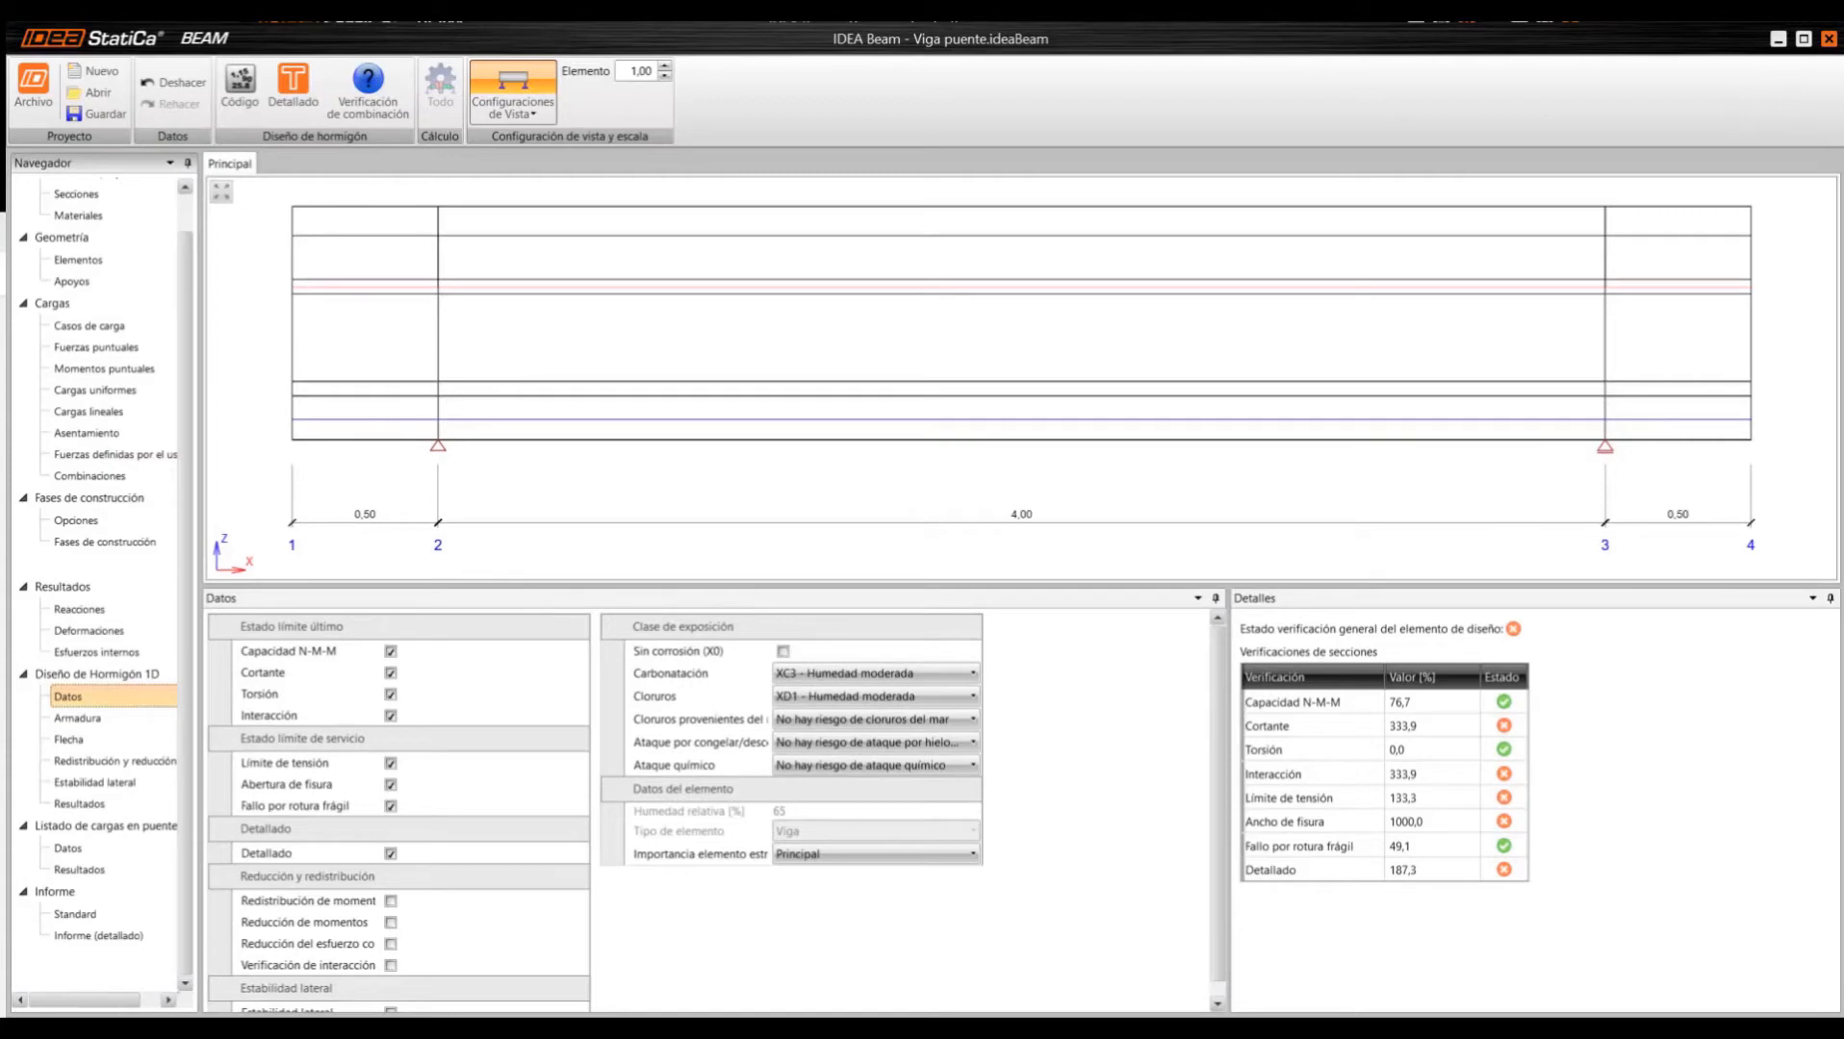
left_click(75, 718)
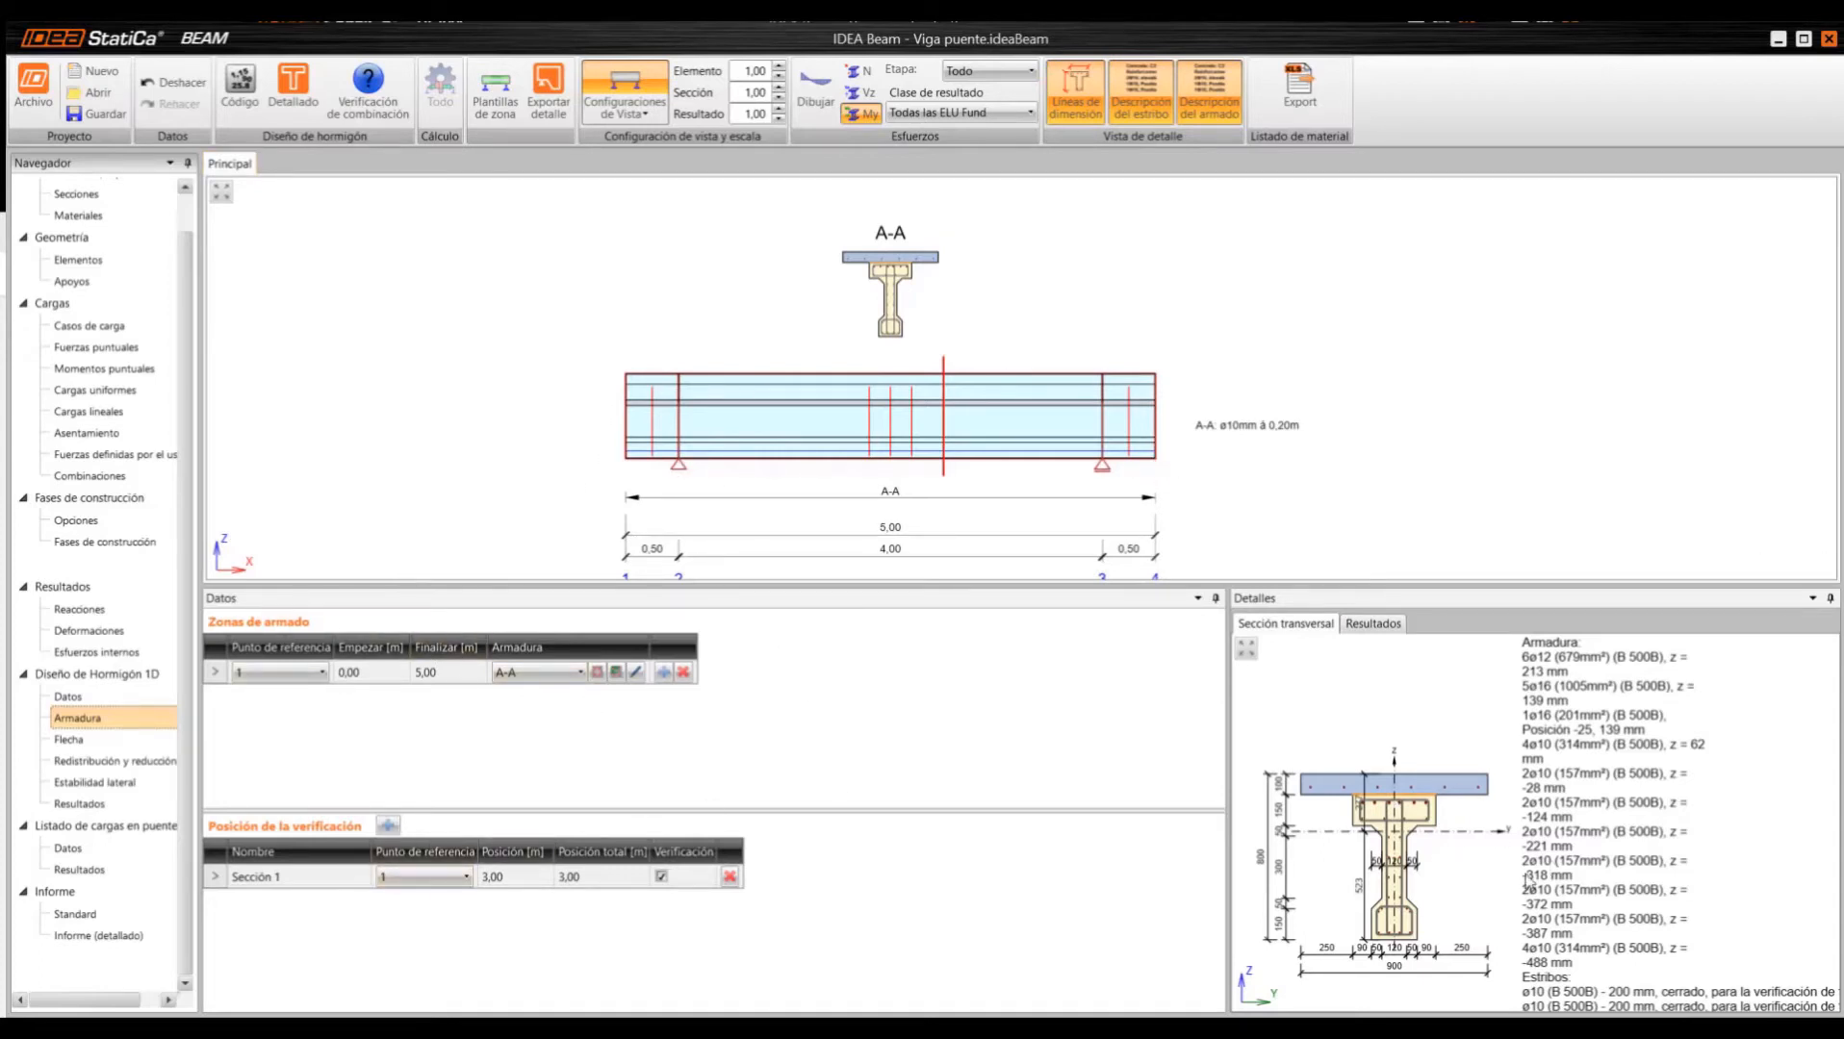
- Review the section verification results for the reinforcement, then the deflection verification of the 1D concrete design
left_click(1386, 626)
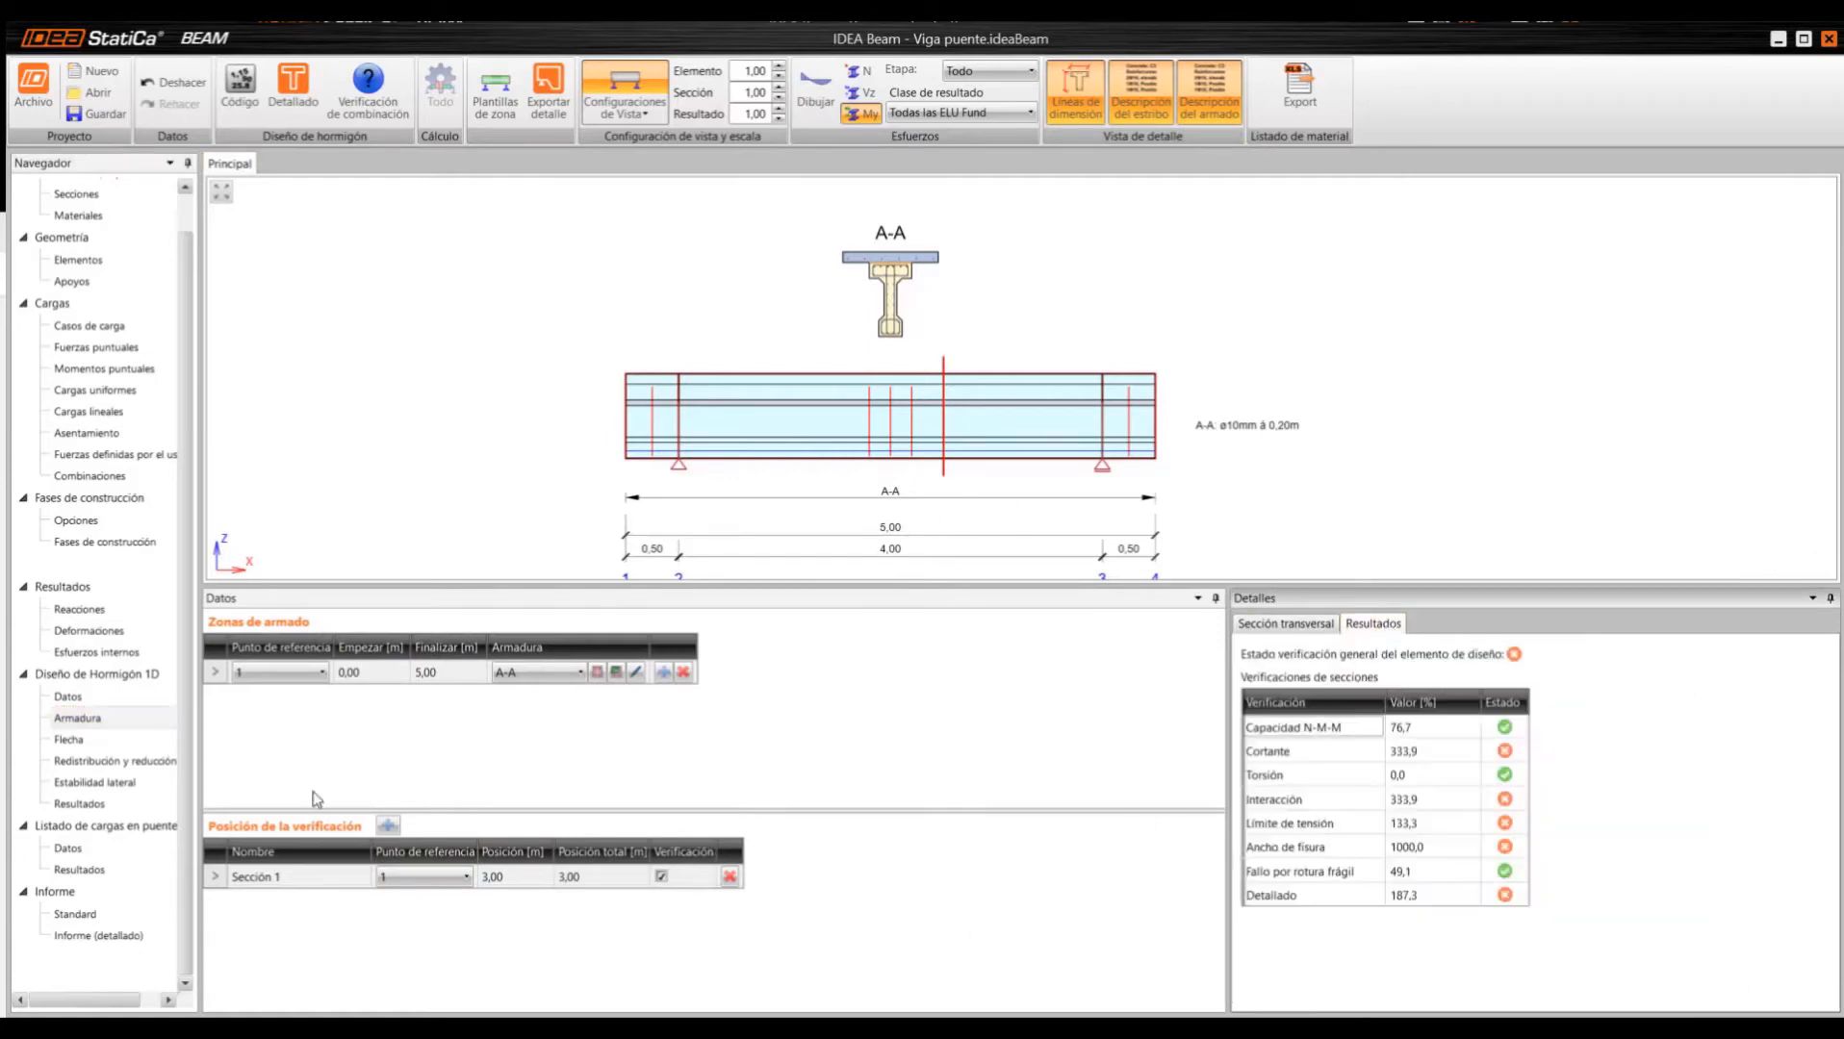
left_click(85, 737)
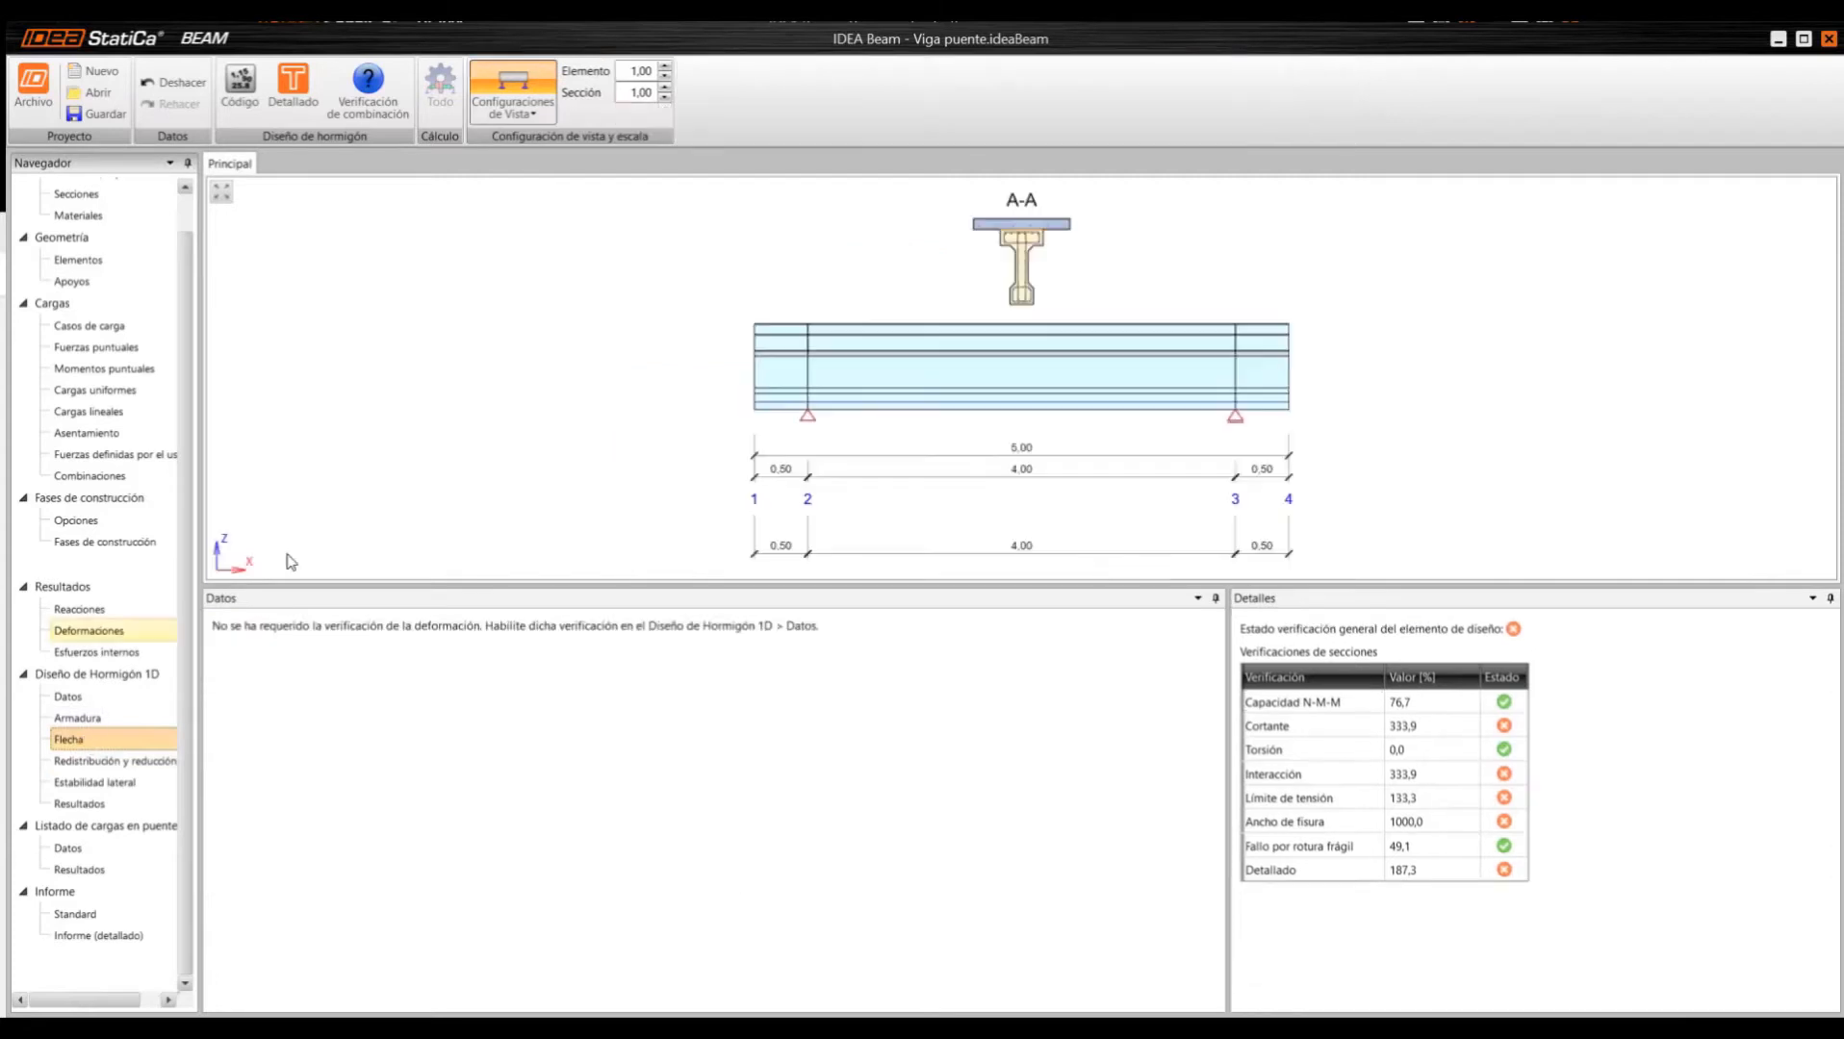
scroll(749, 385, "down", 2)
scroll(834, 382, "down", 1)
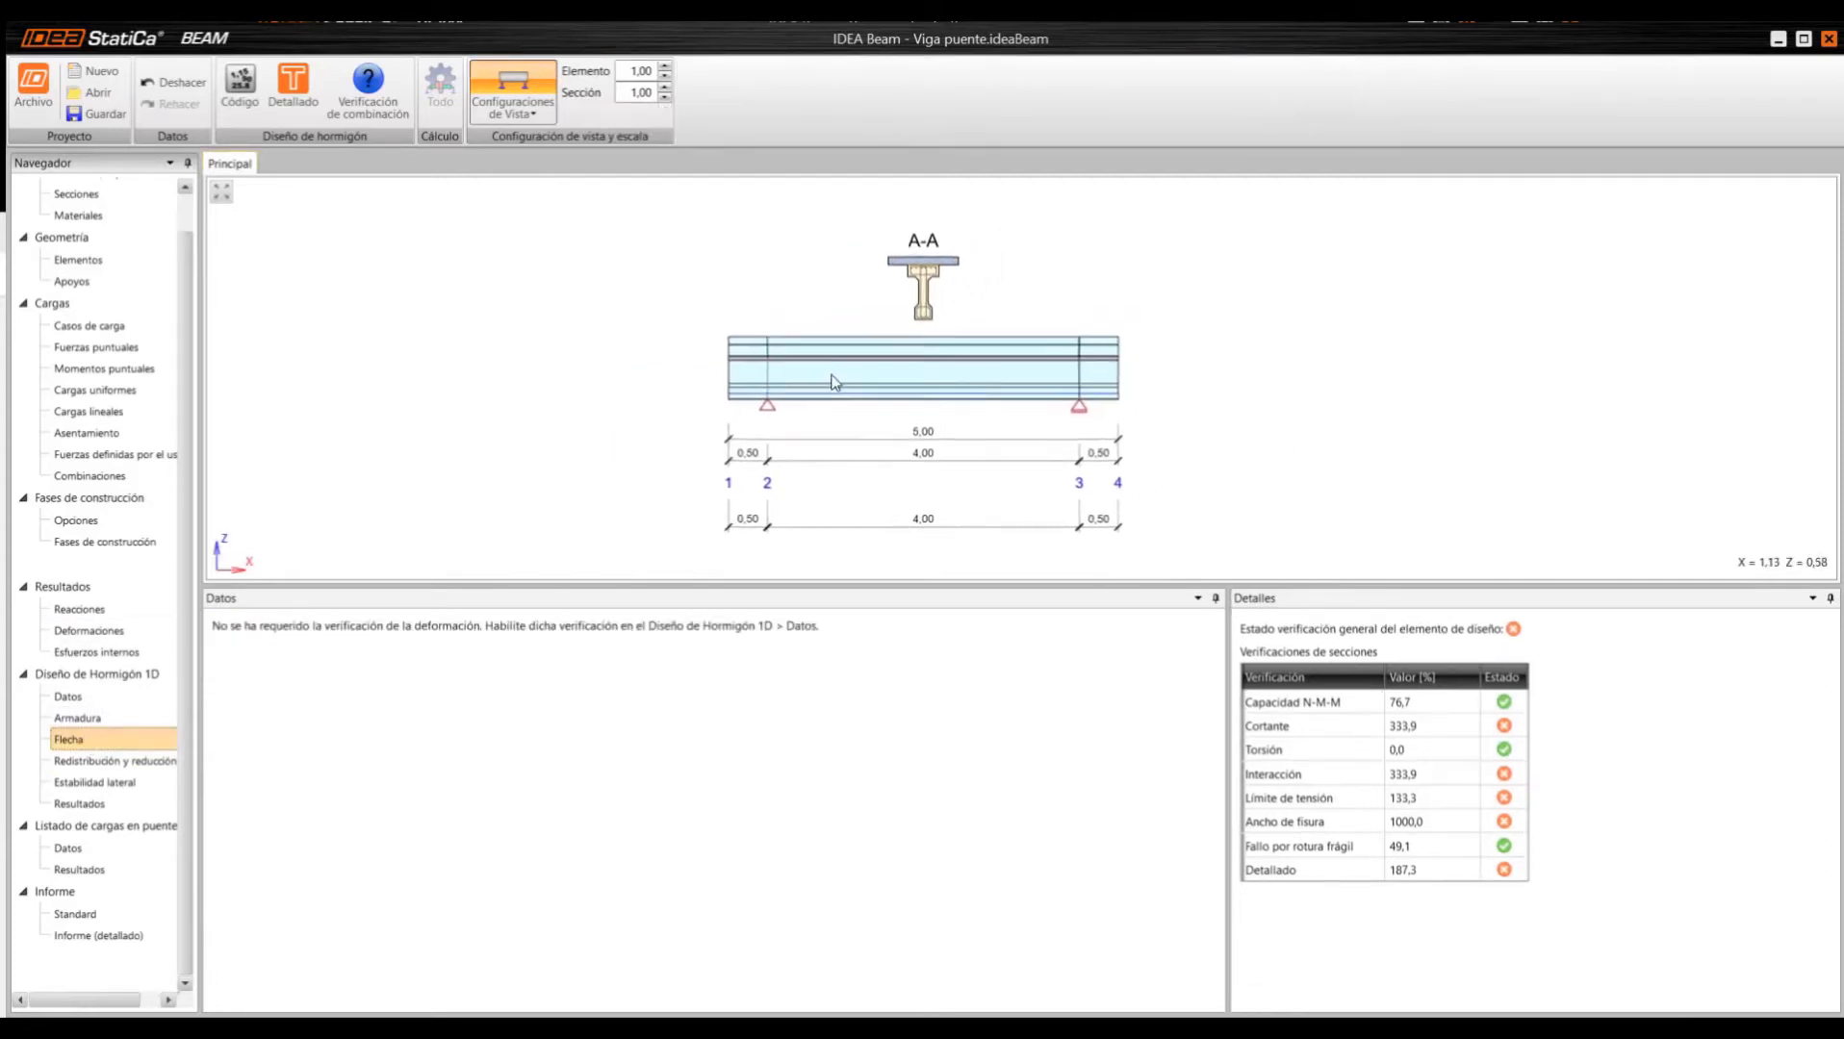
middle_click_drag(834, 382, 771, 397)
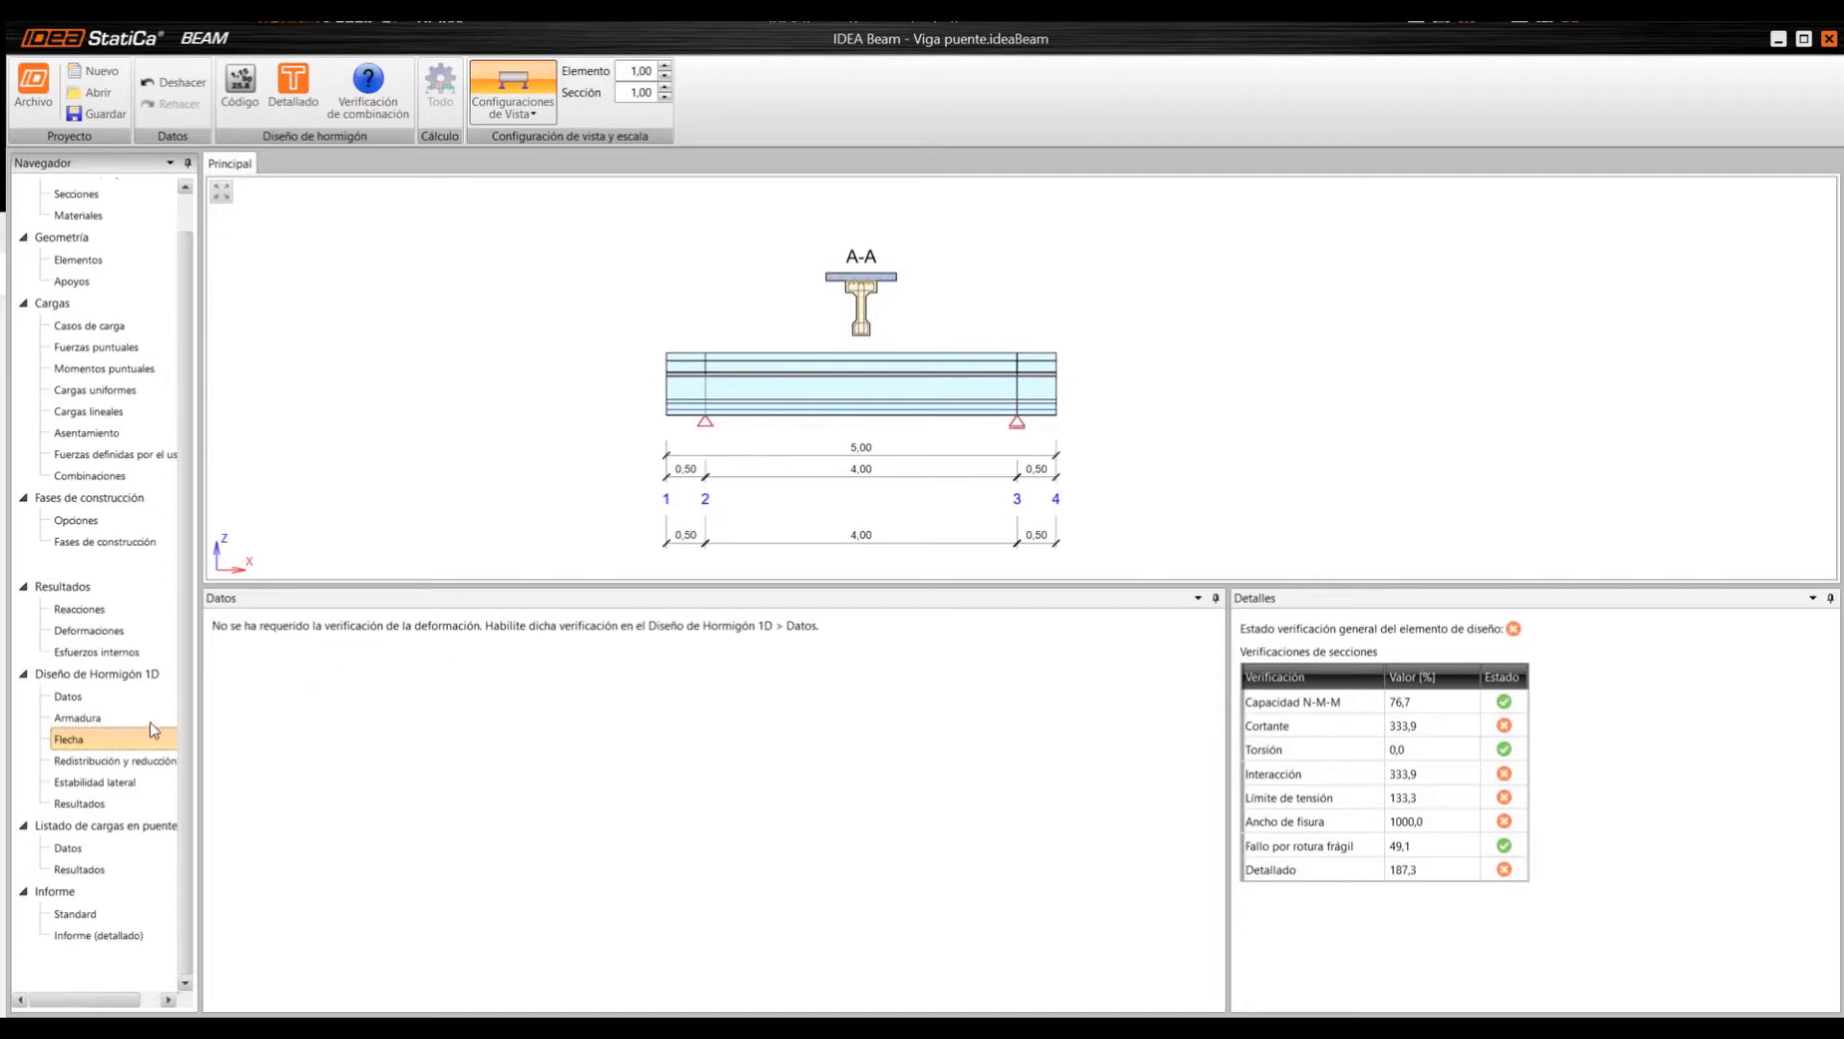
- Review the redistribution and reduction data, internal forces and intermediate results, then view the lateral stability verification
left_click(131, 762)
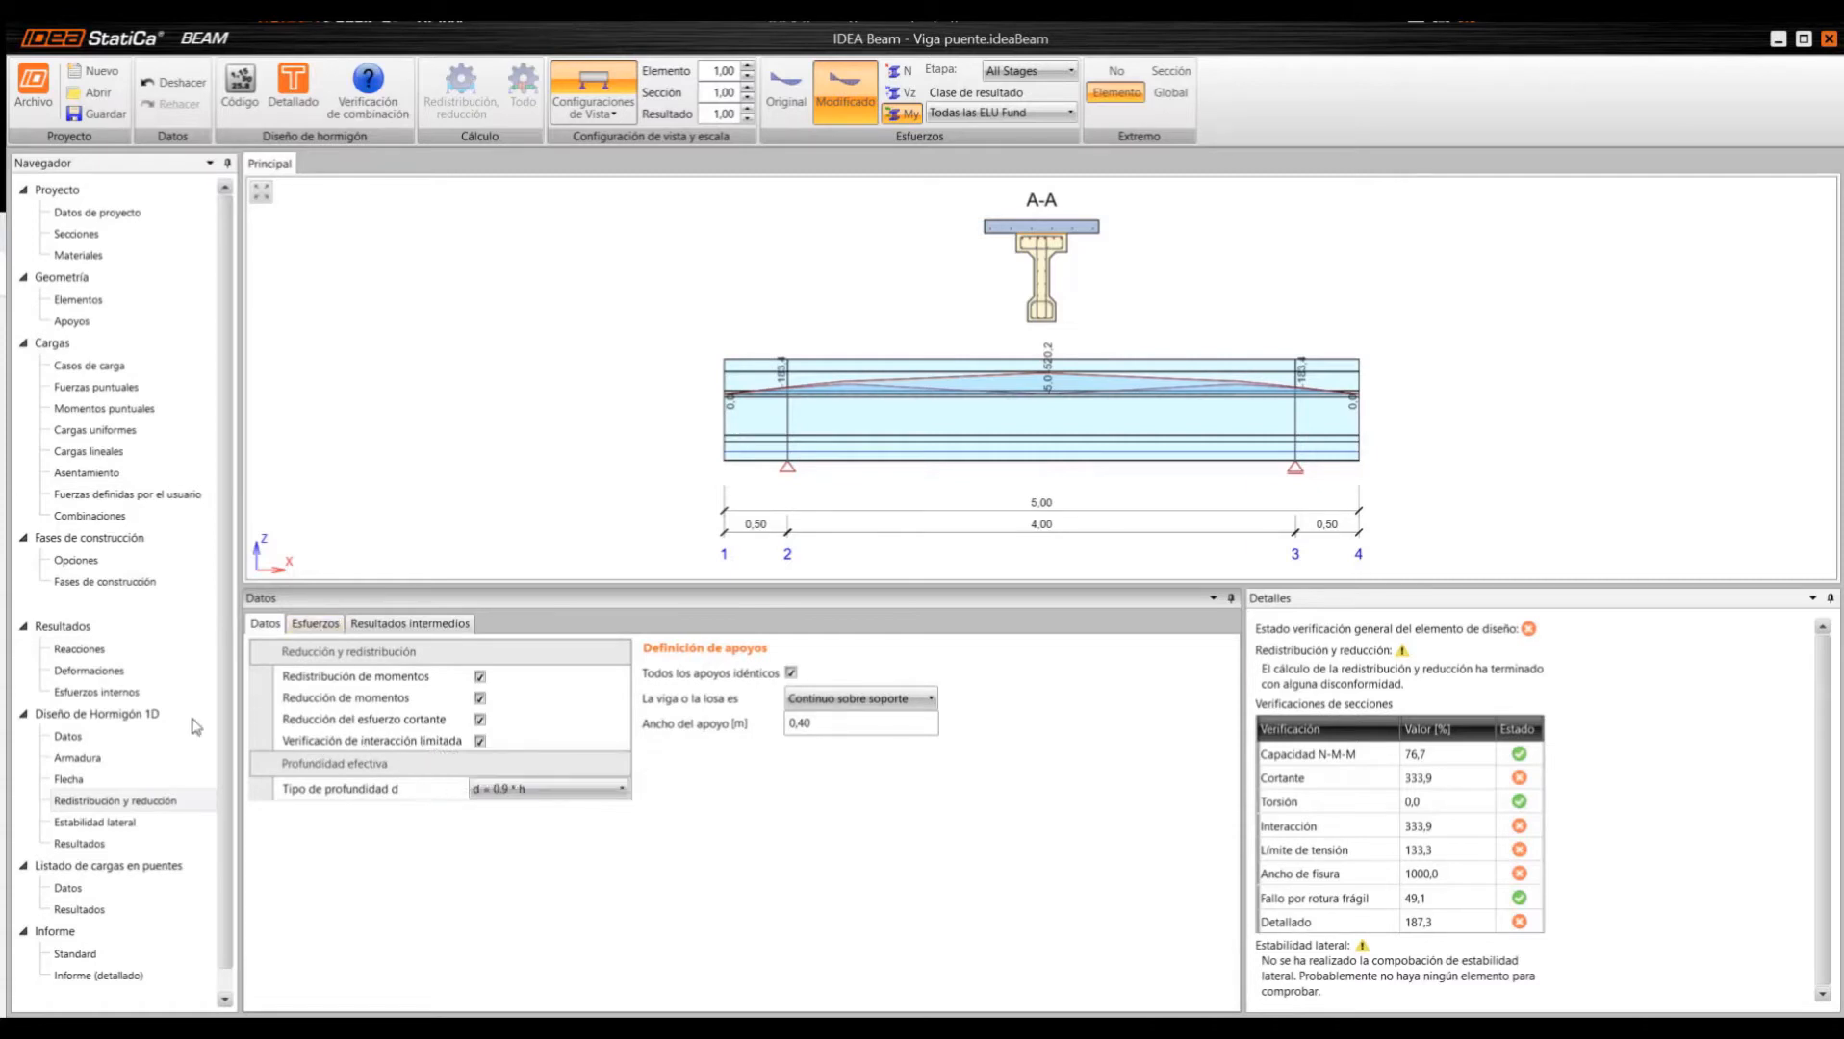
left_click(312, 625)
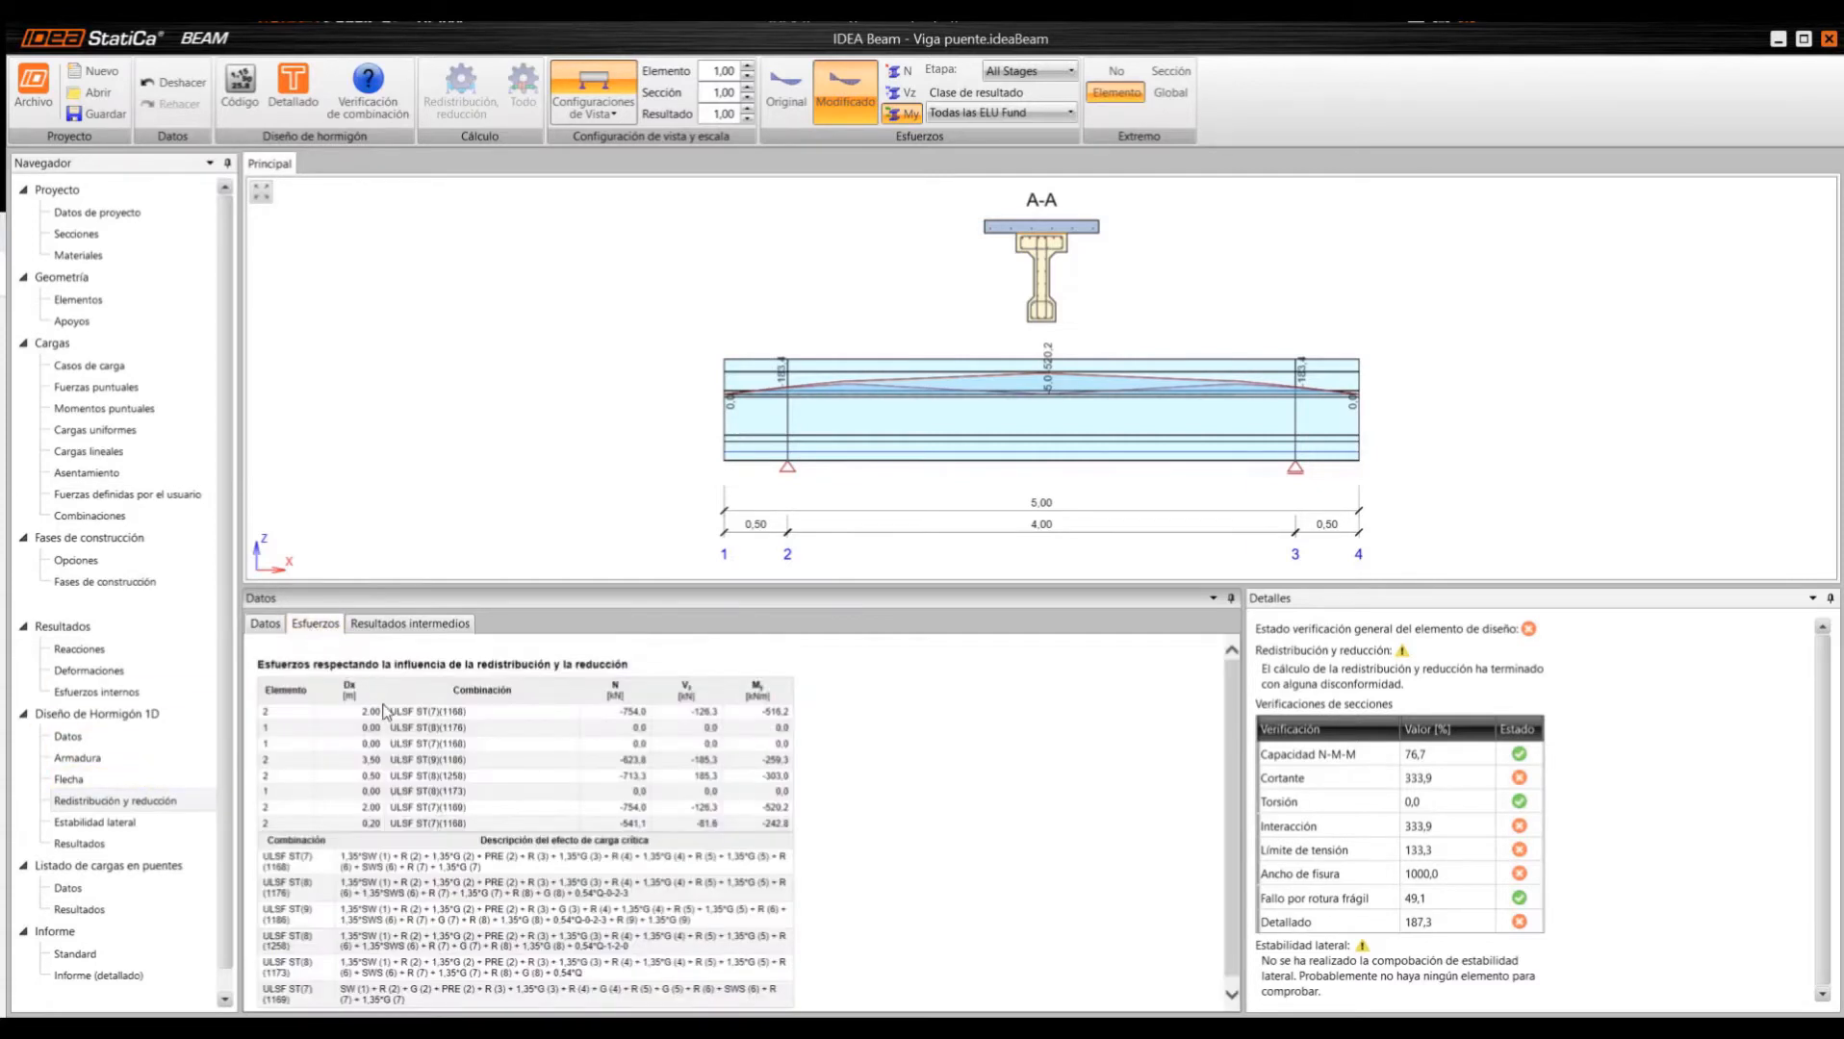
scroll(400, 760, "down", 1)
scroll(417, 930, "up", 1)
left_click(399, 625)
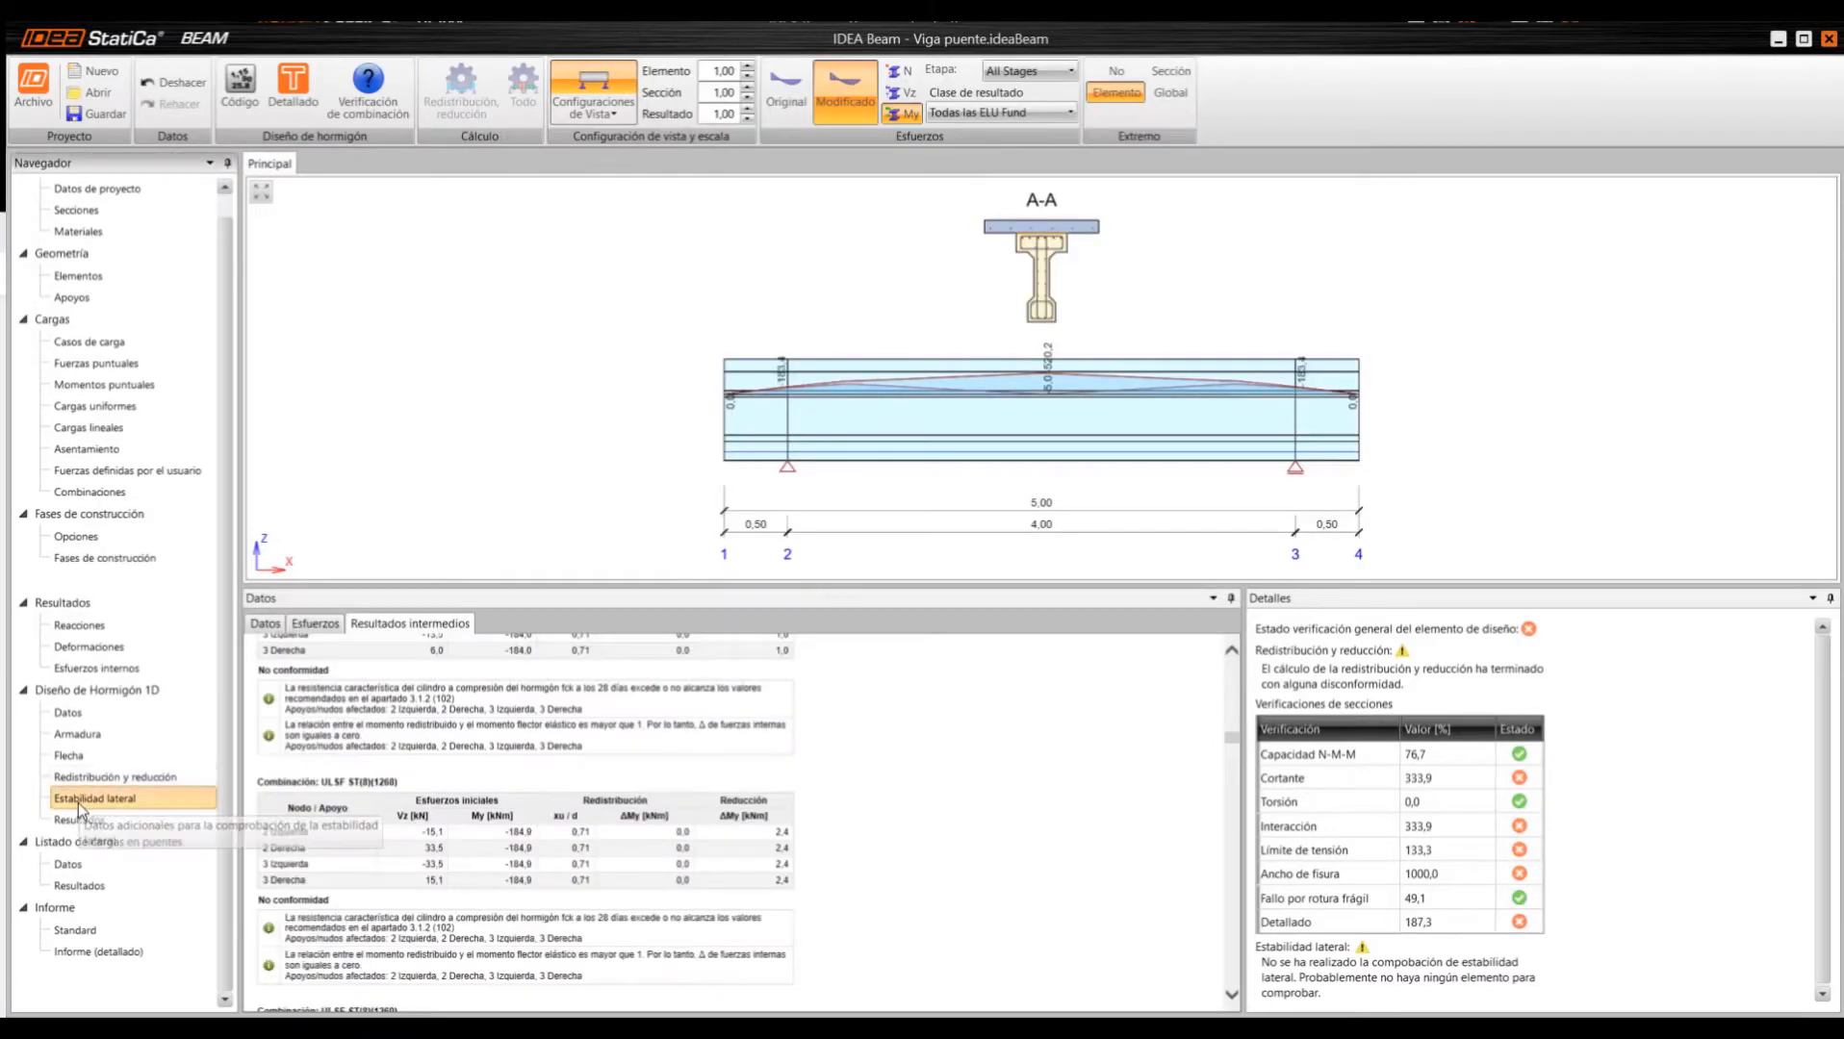
left_click(78, 803)
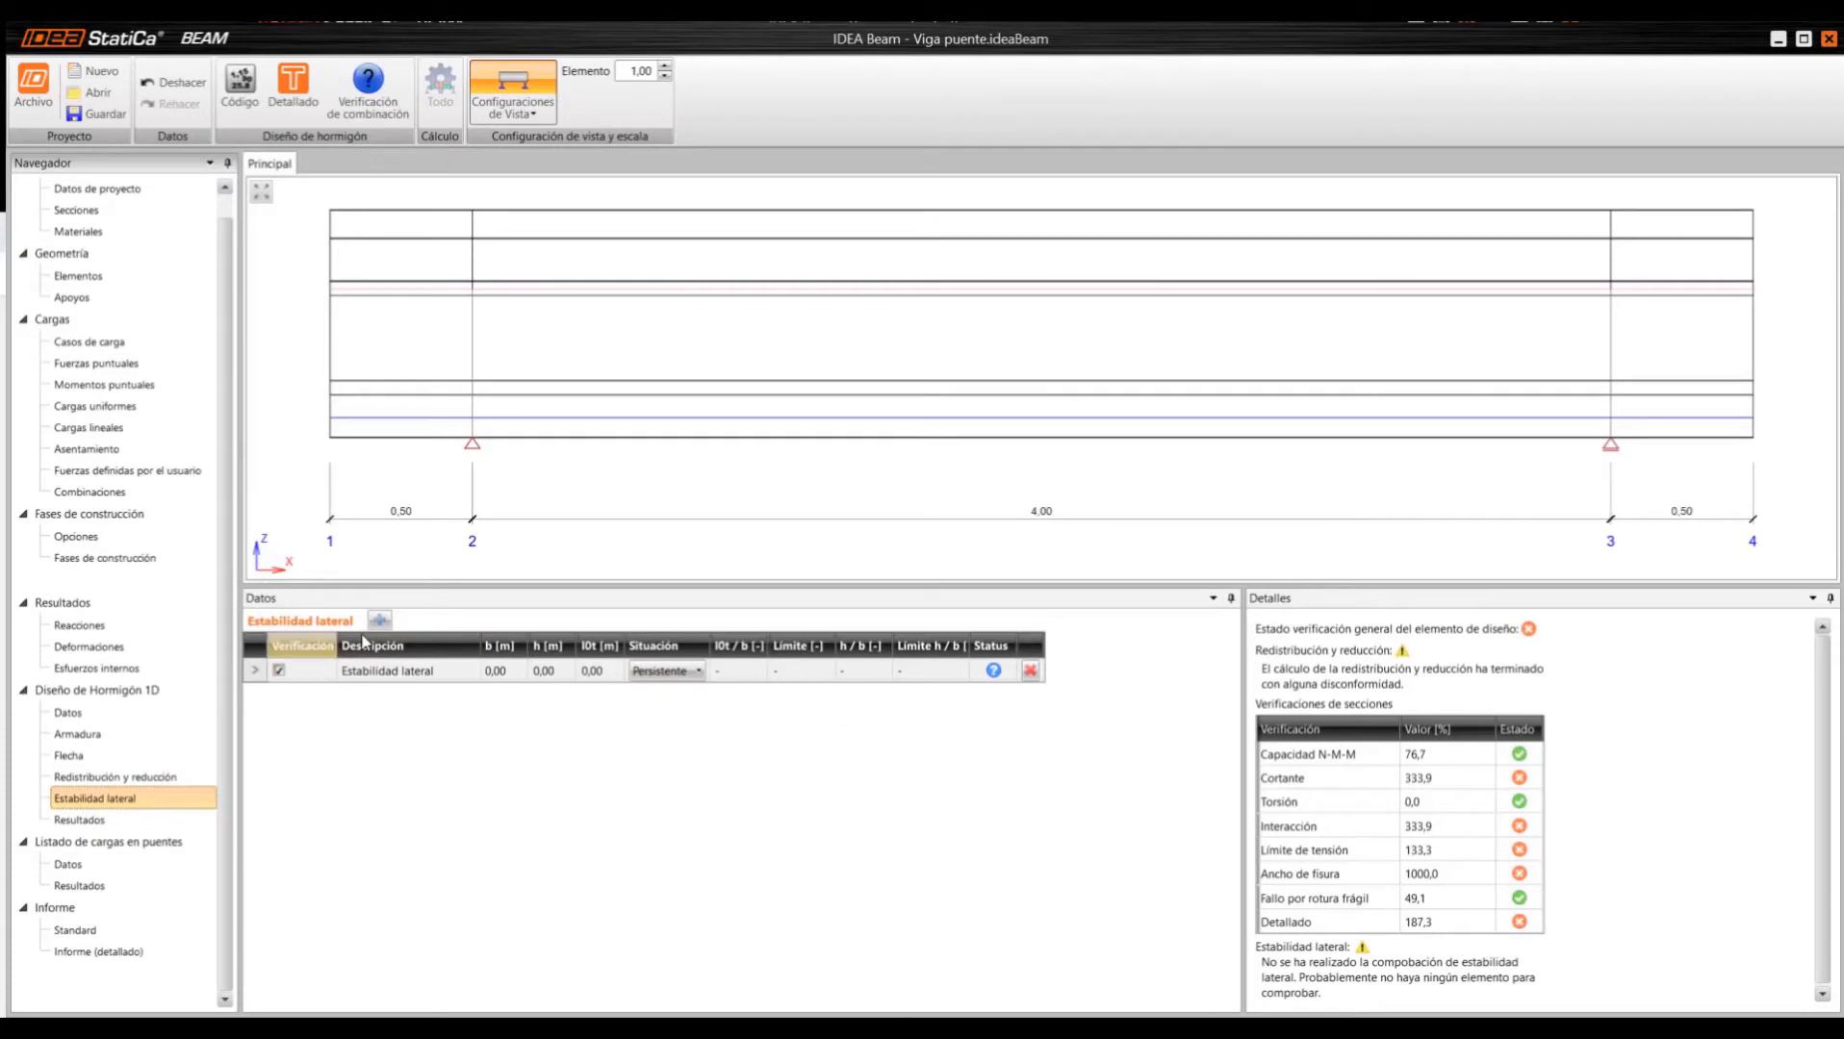
scroll(728, 436, "down", 2)
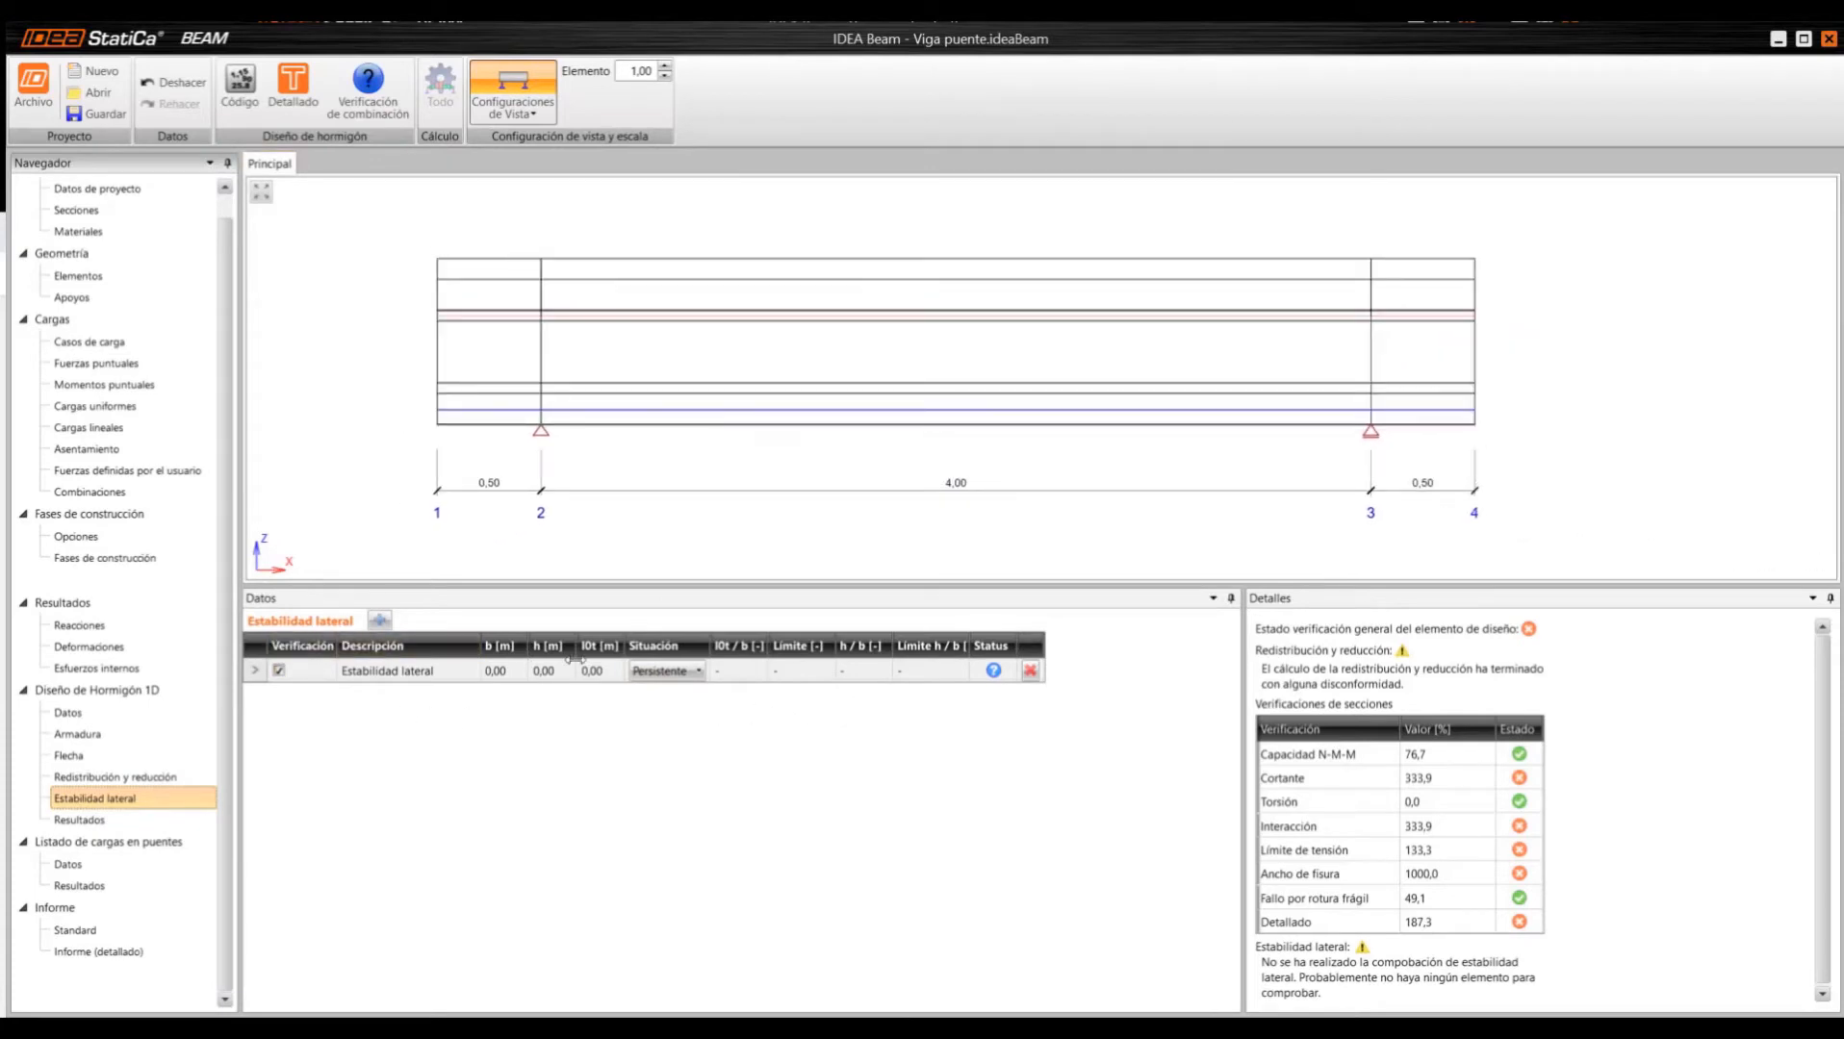
- Review the 1D concrete design results, reading the verification summary and the redistribution and reduction tables by combination
left_click(134, 823)
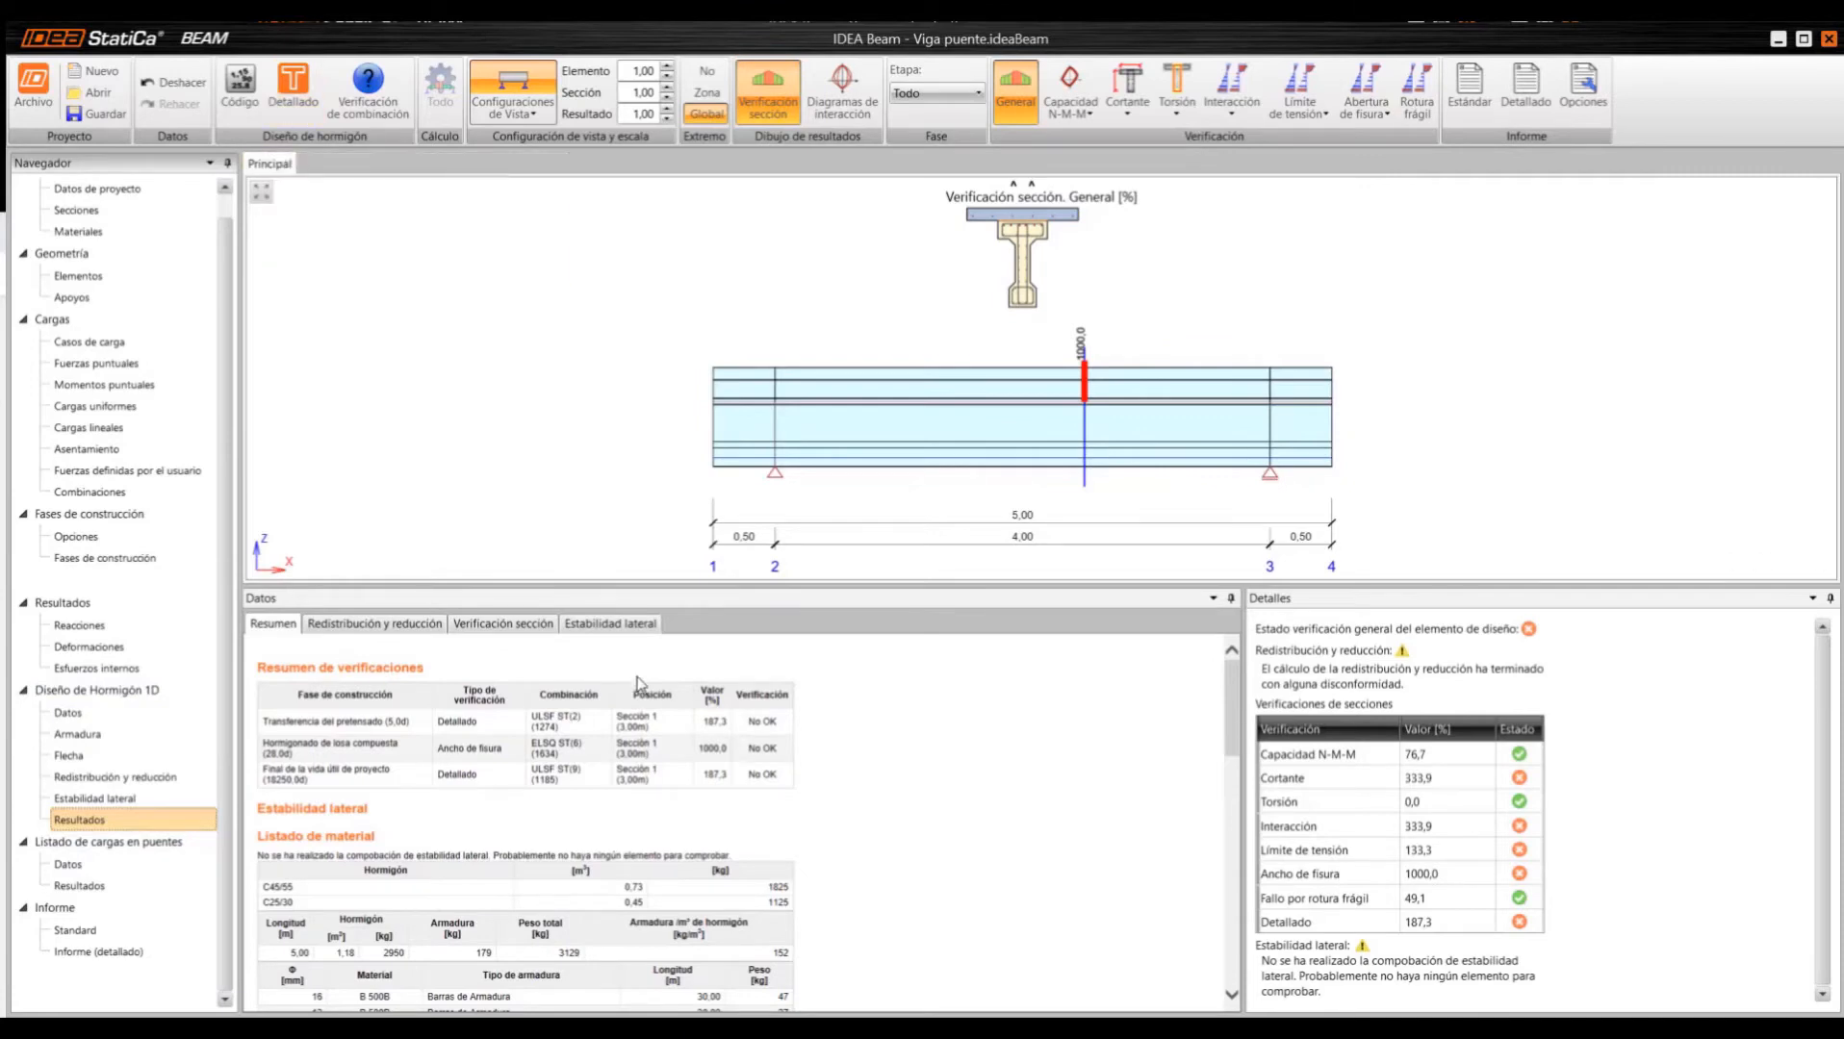
left_click(392, 628)
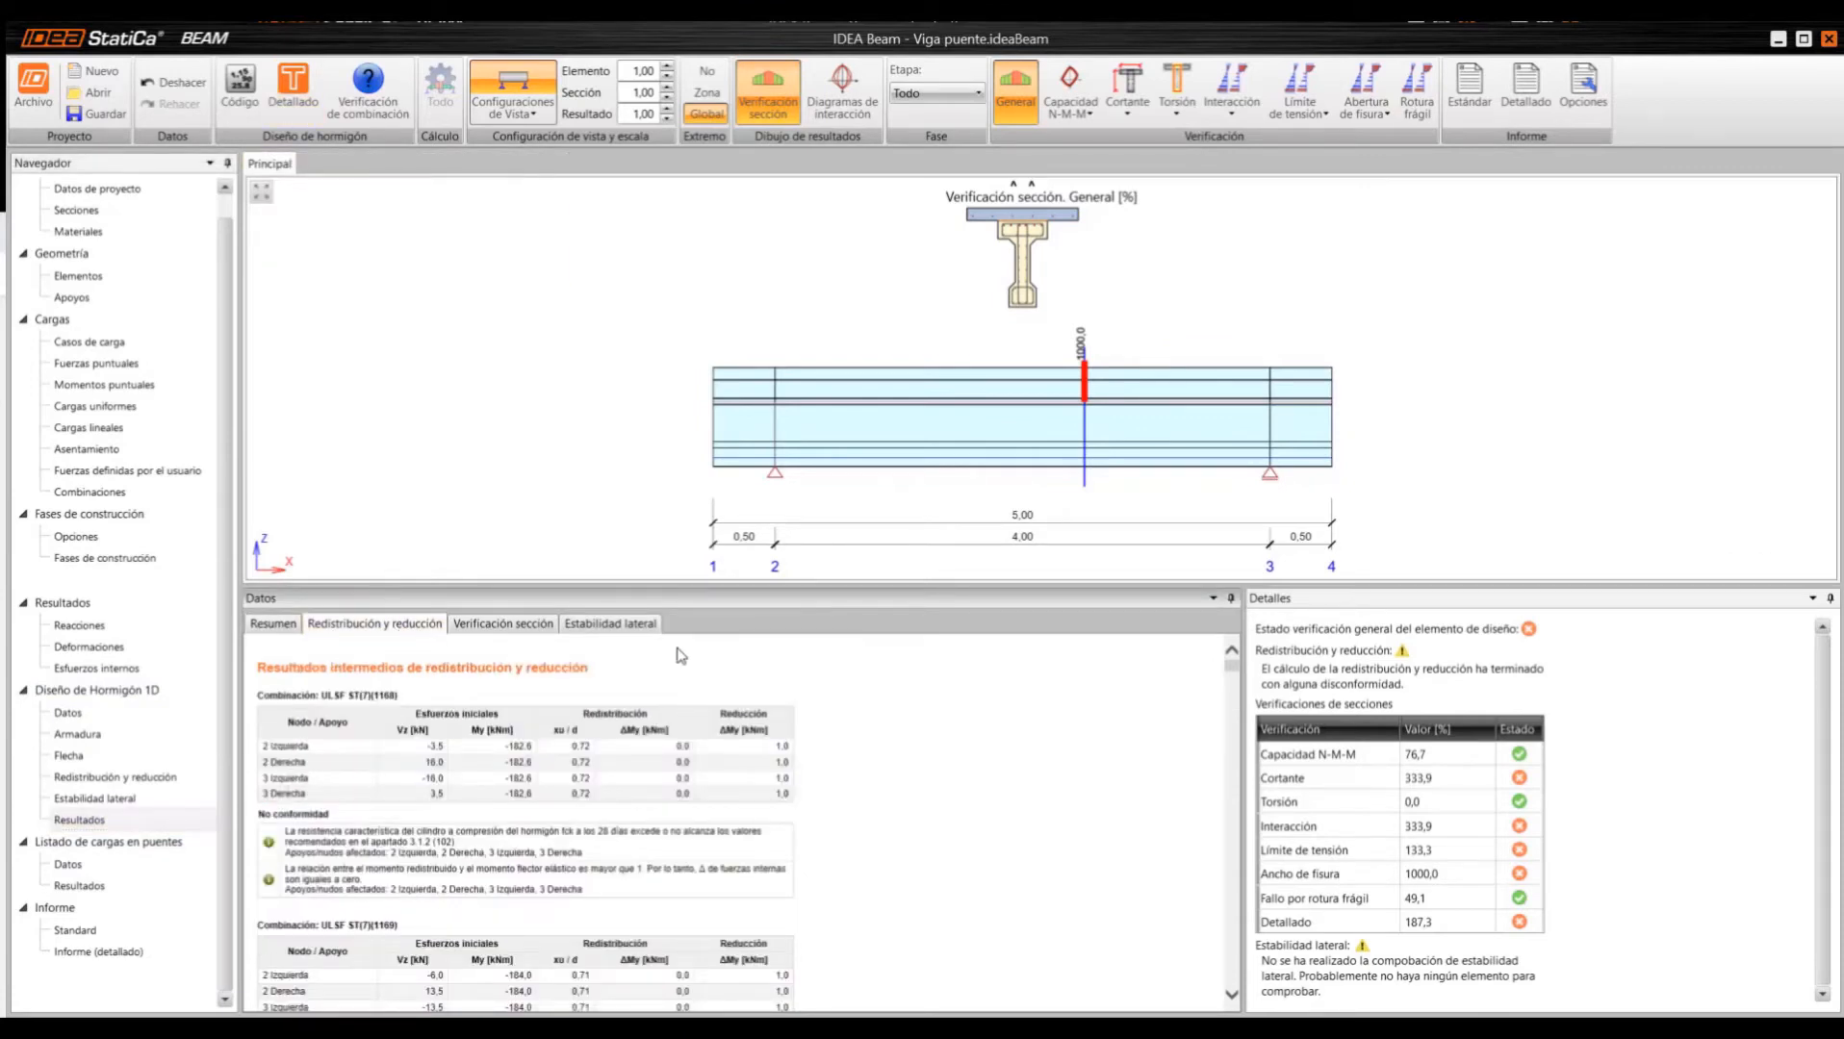
scroll(915, 736, "down", 3)
scroll(919, 746, "down", 3)
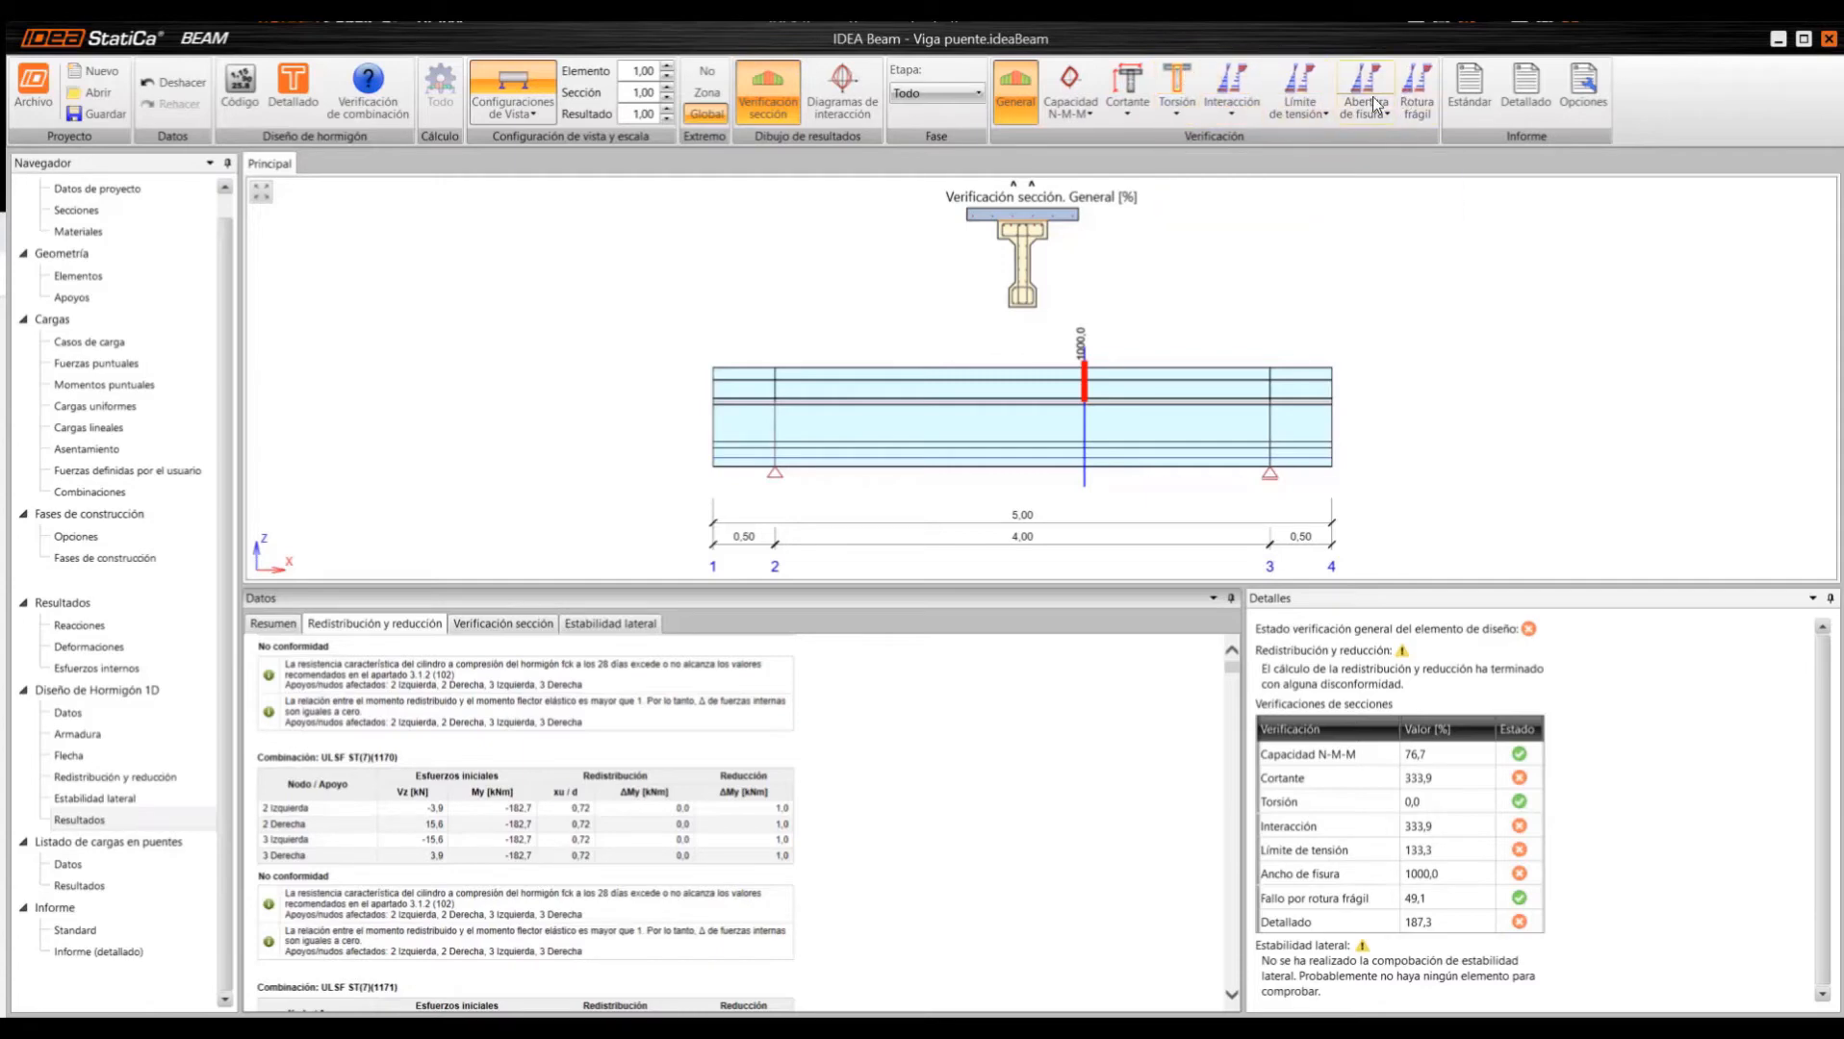
left_click(1237, 111)
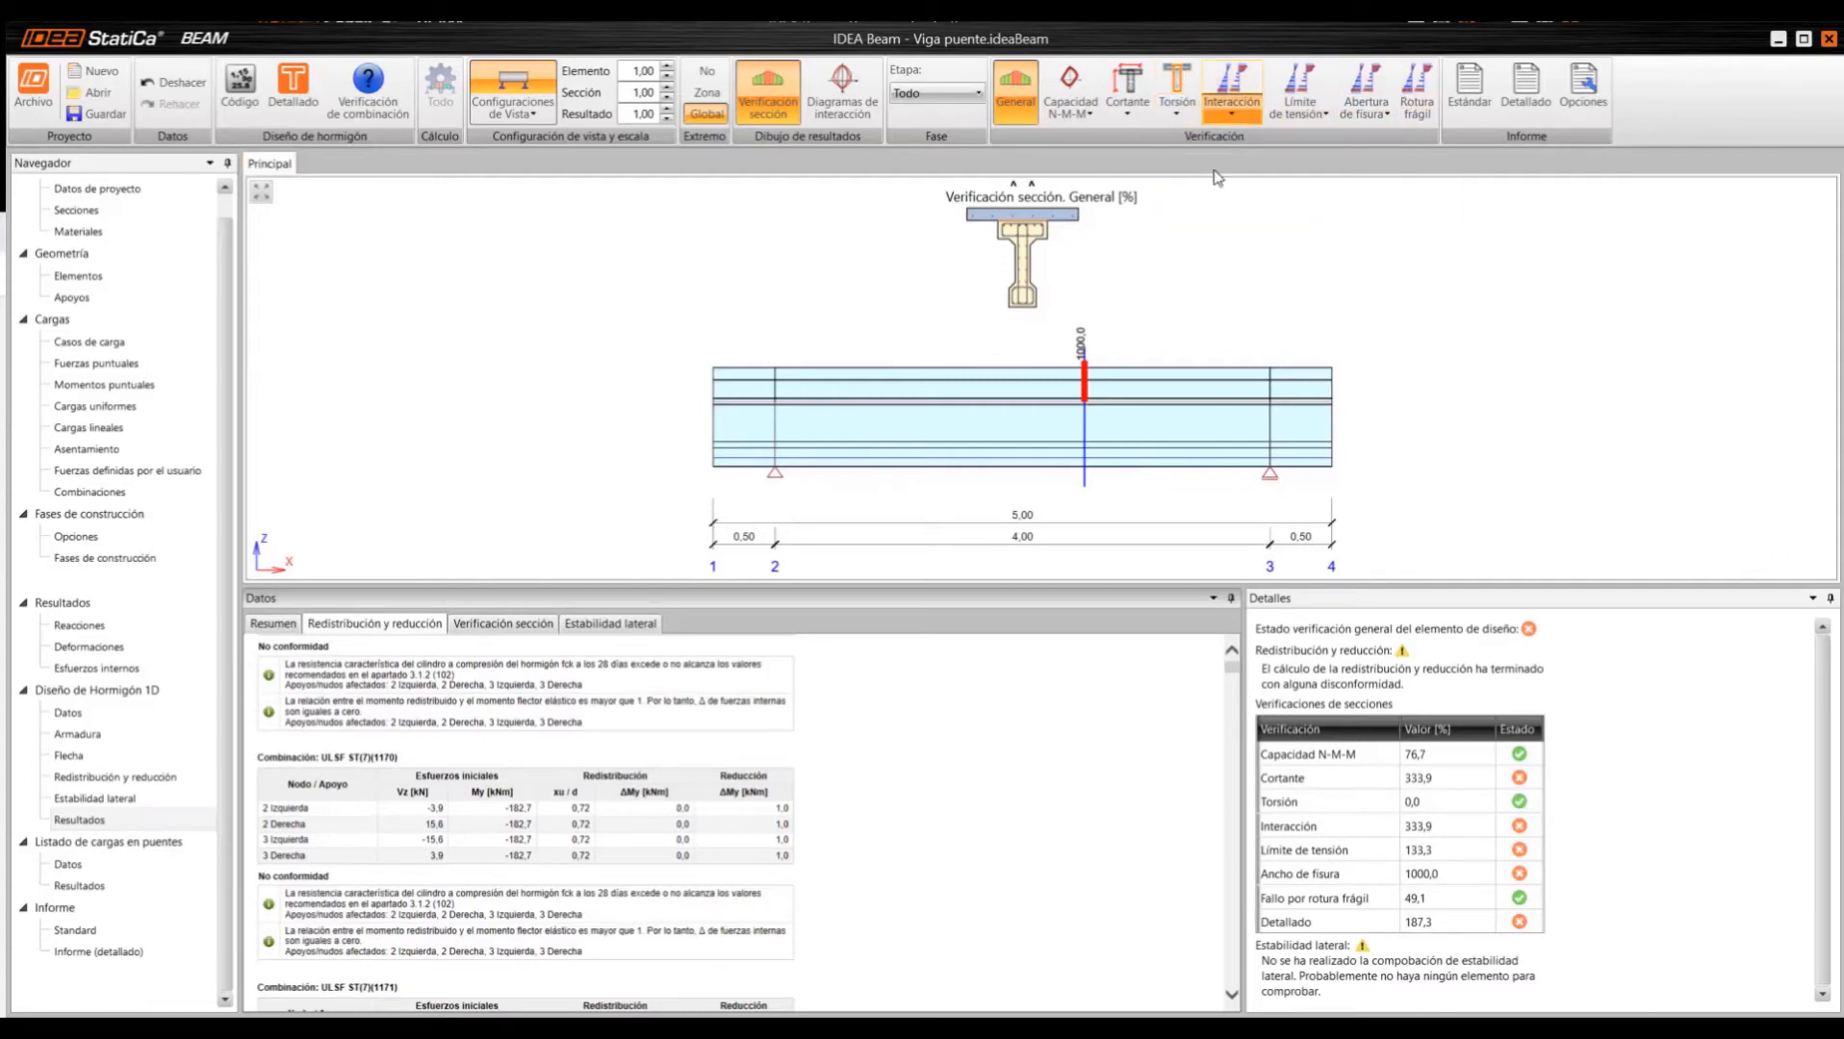
left_click(888, 771)
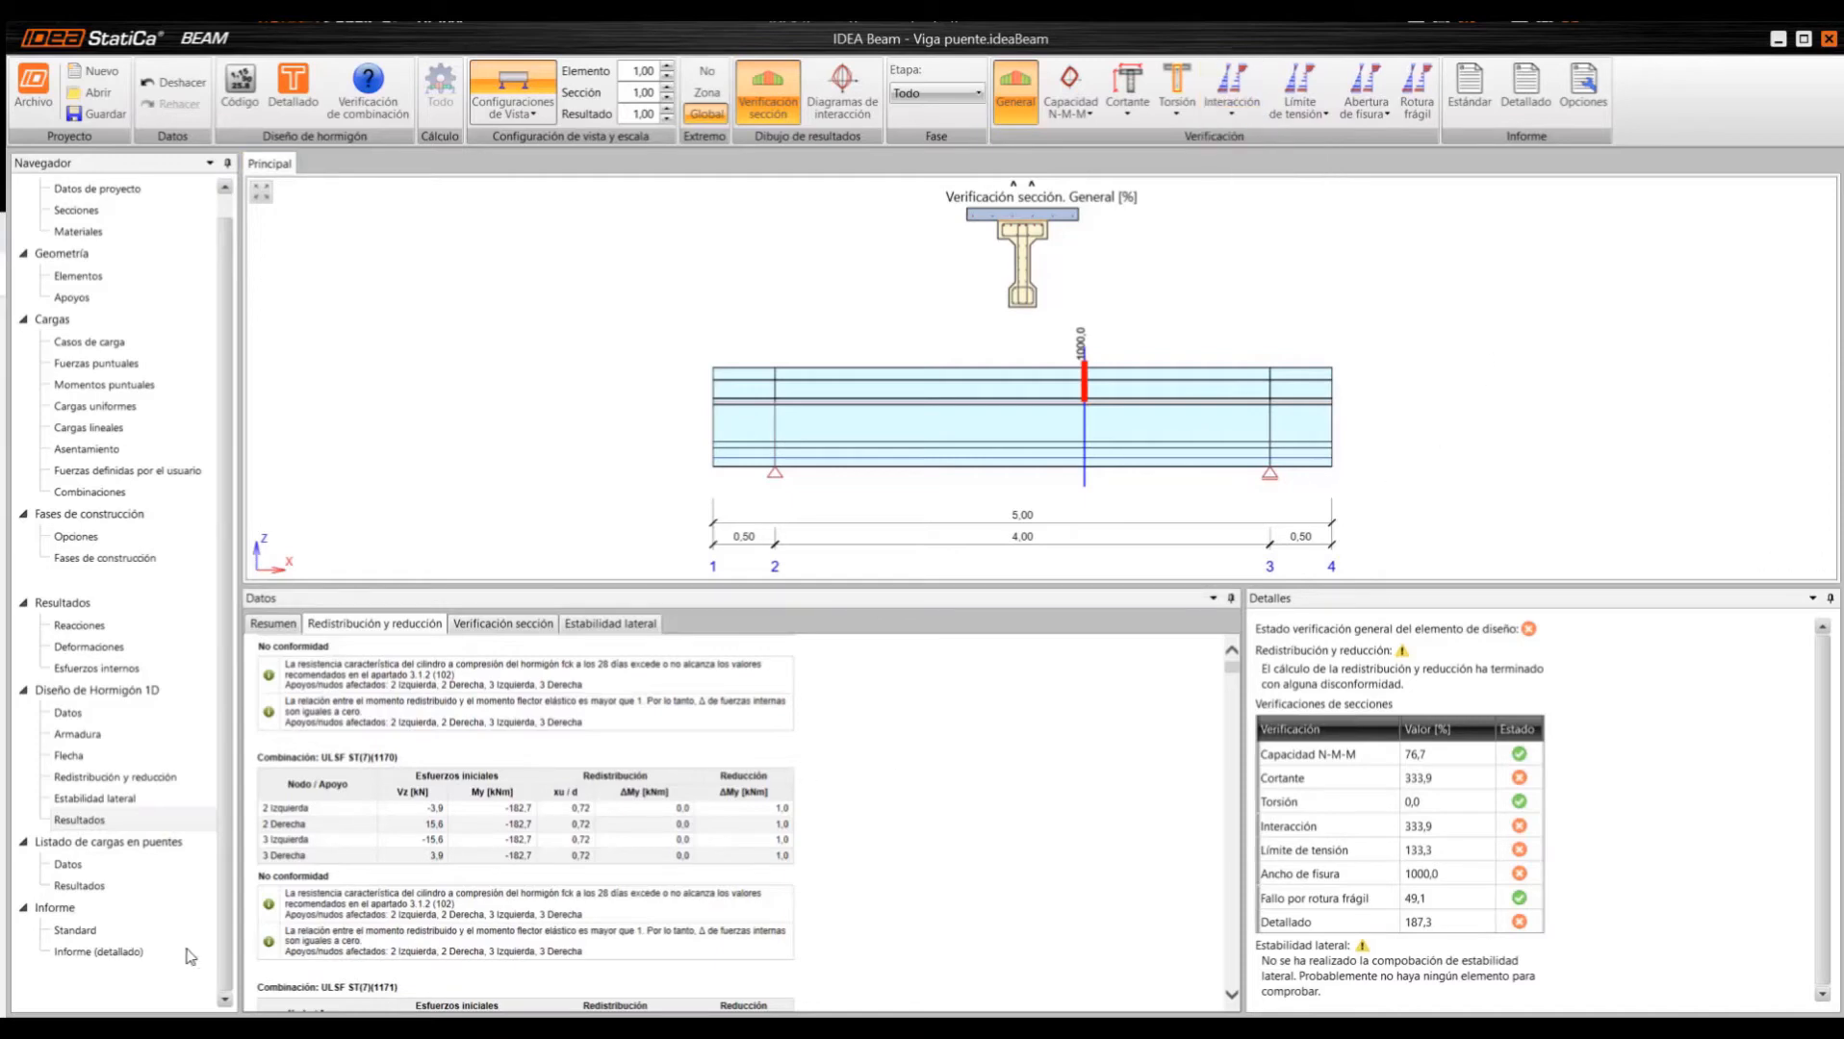
- Generate the standard report, preview it through the construction stage verifications and bridge load rating, and close the preview
left_click(75, 929)
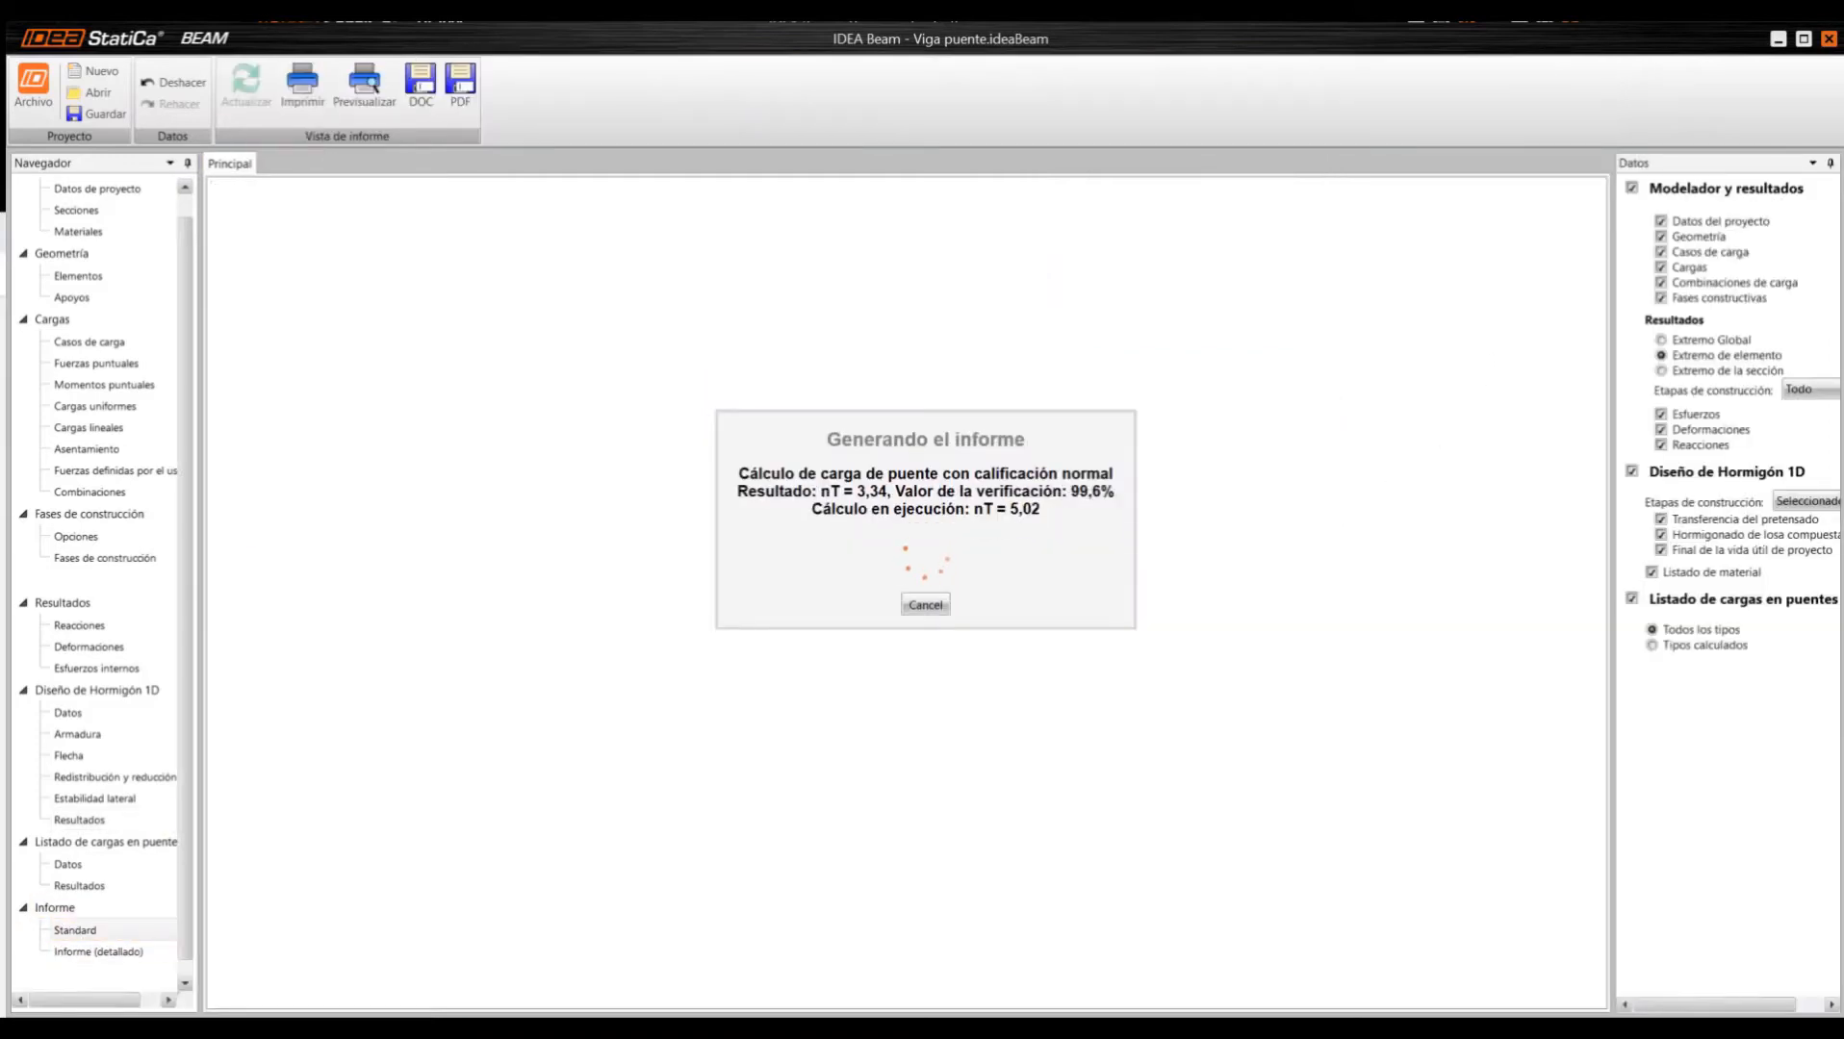
left_click(365, 89)
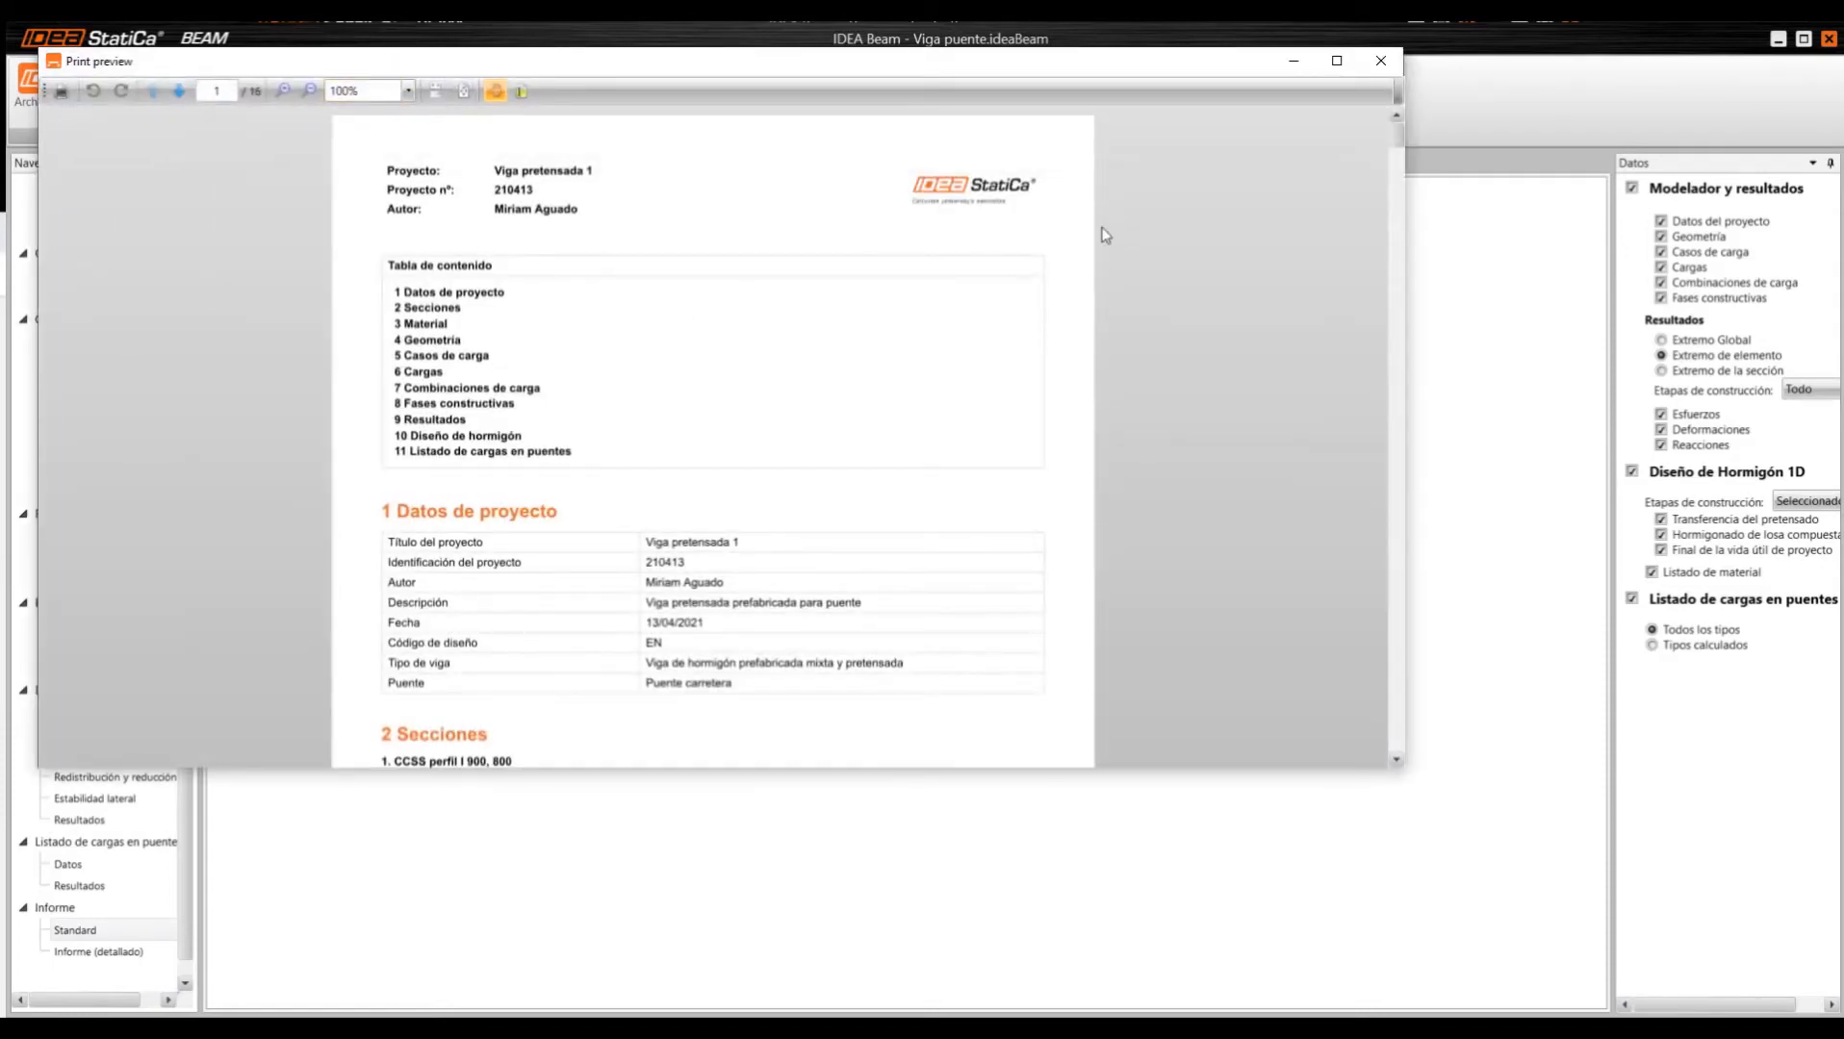
left_click_drag(1400, 136, 1392, 619)
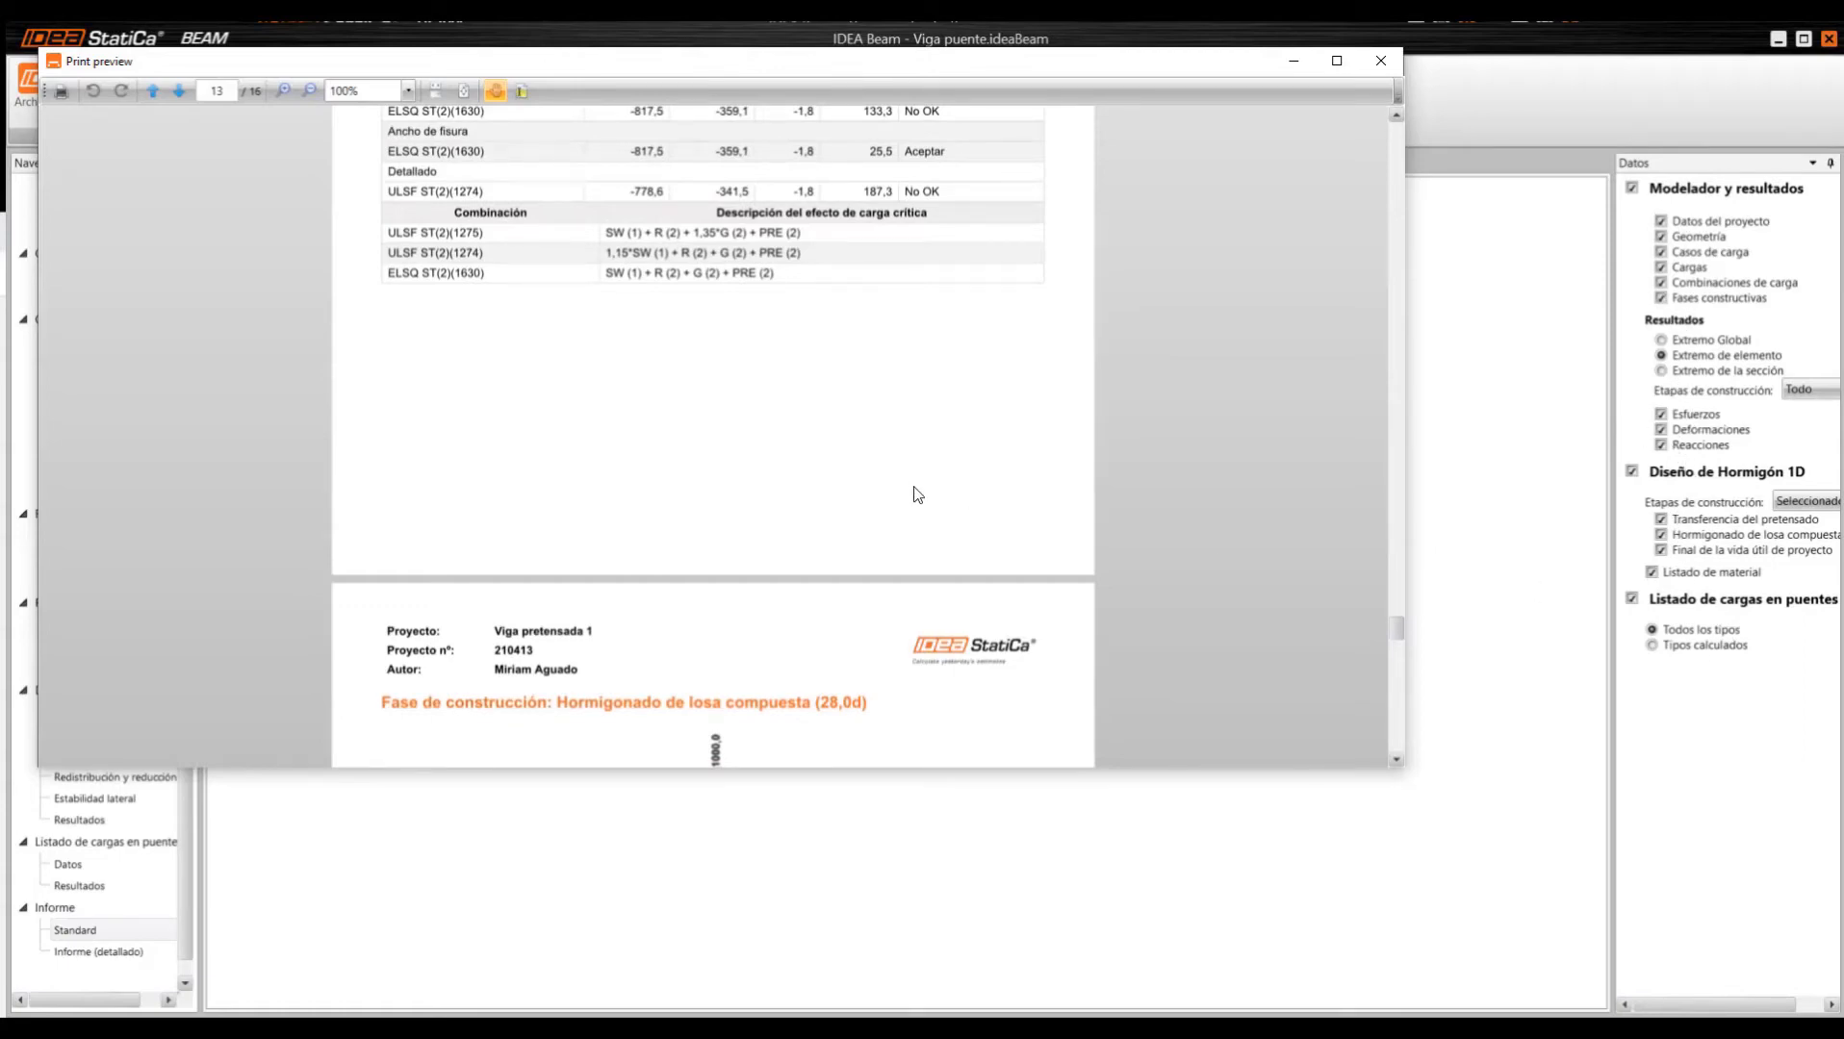
scroll(917, 495, "down", 20)
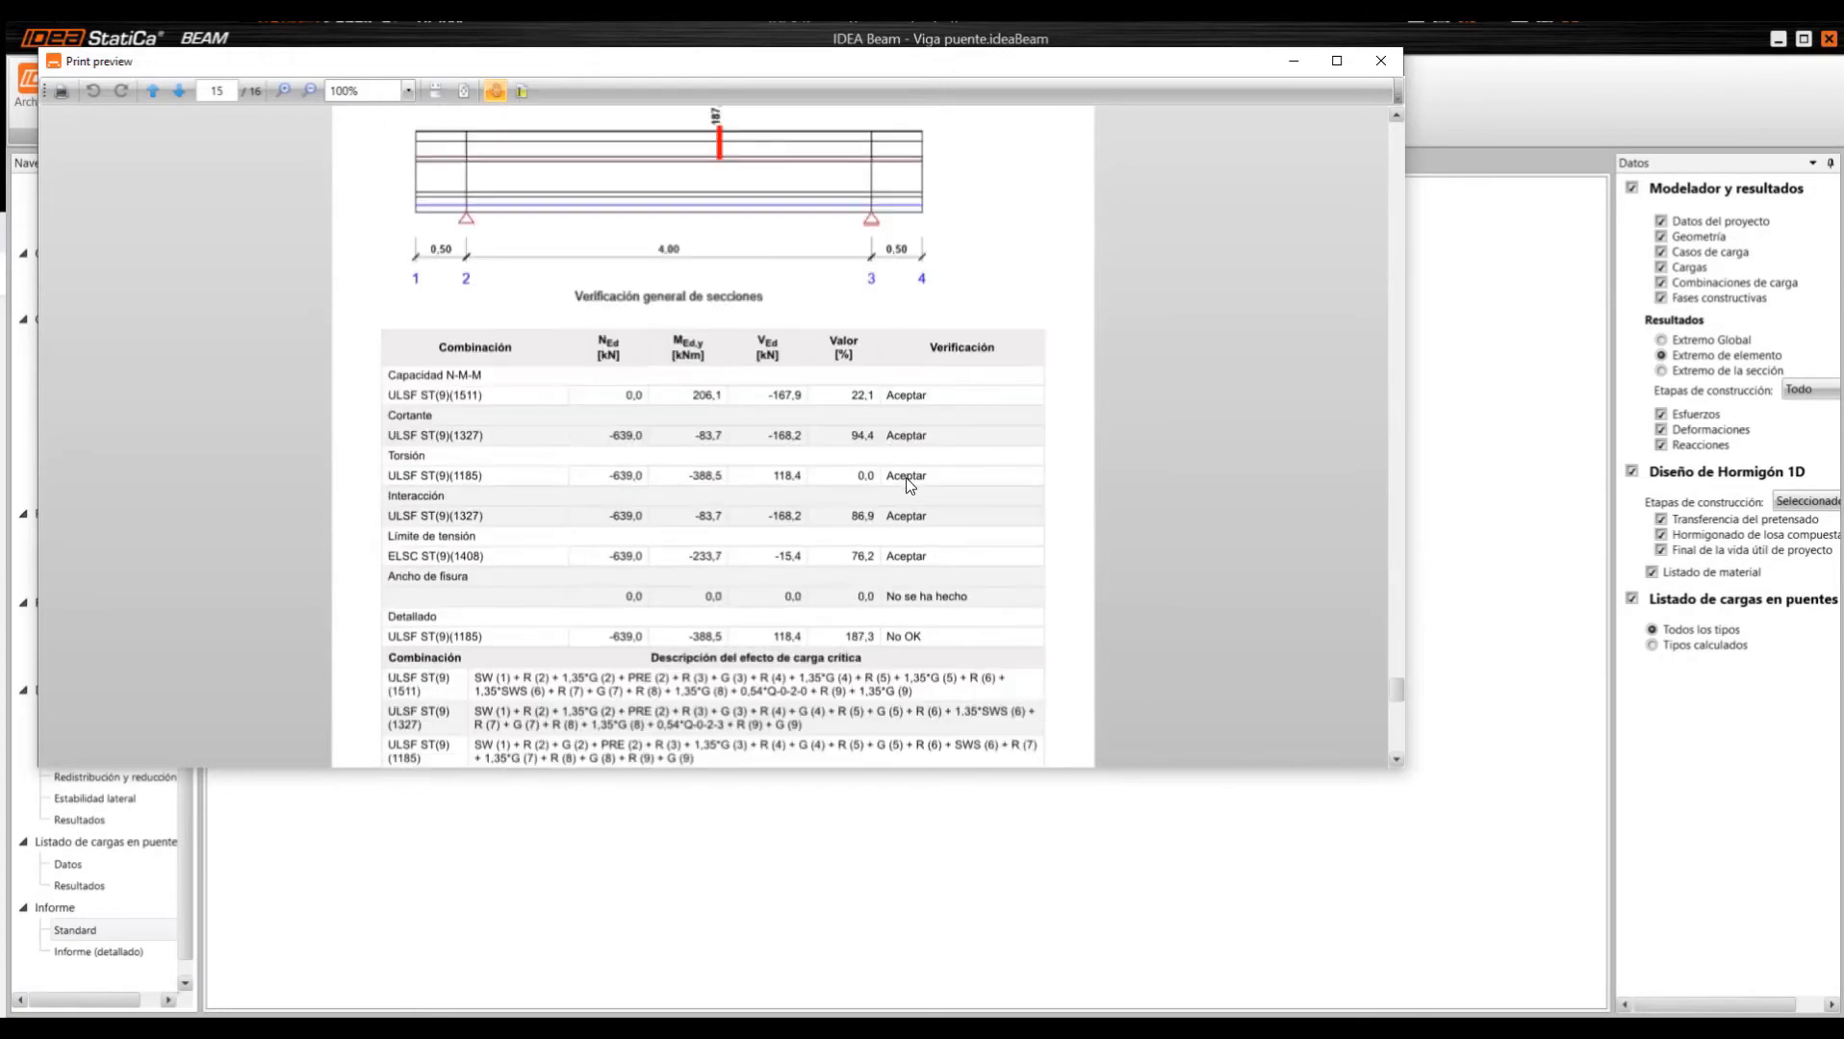
scroll(909, 486, "down", 15)
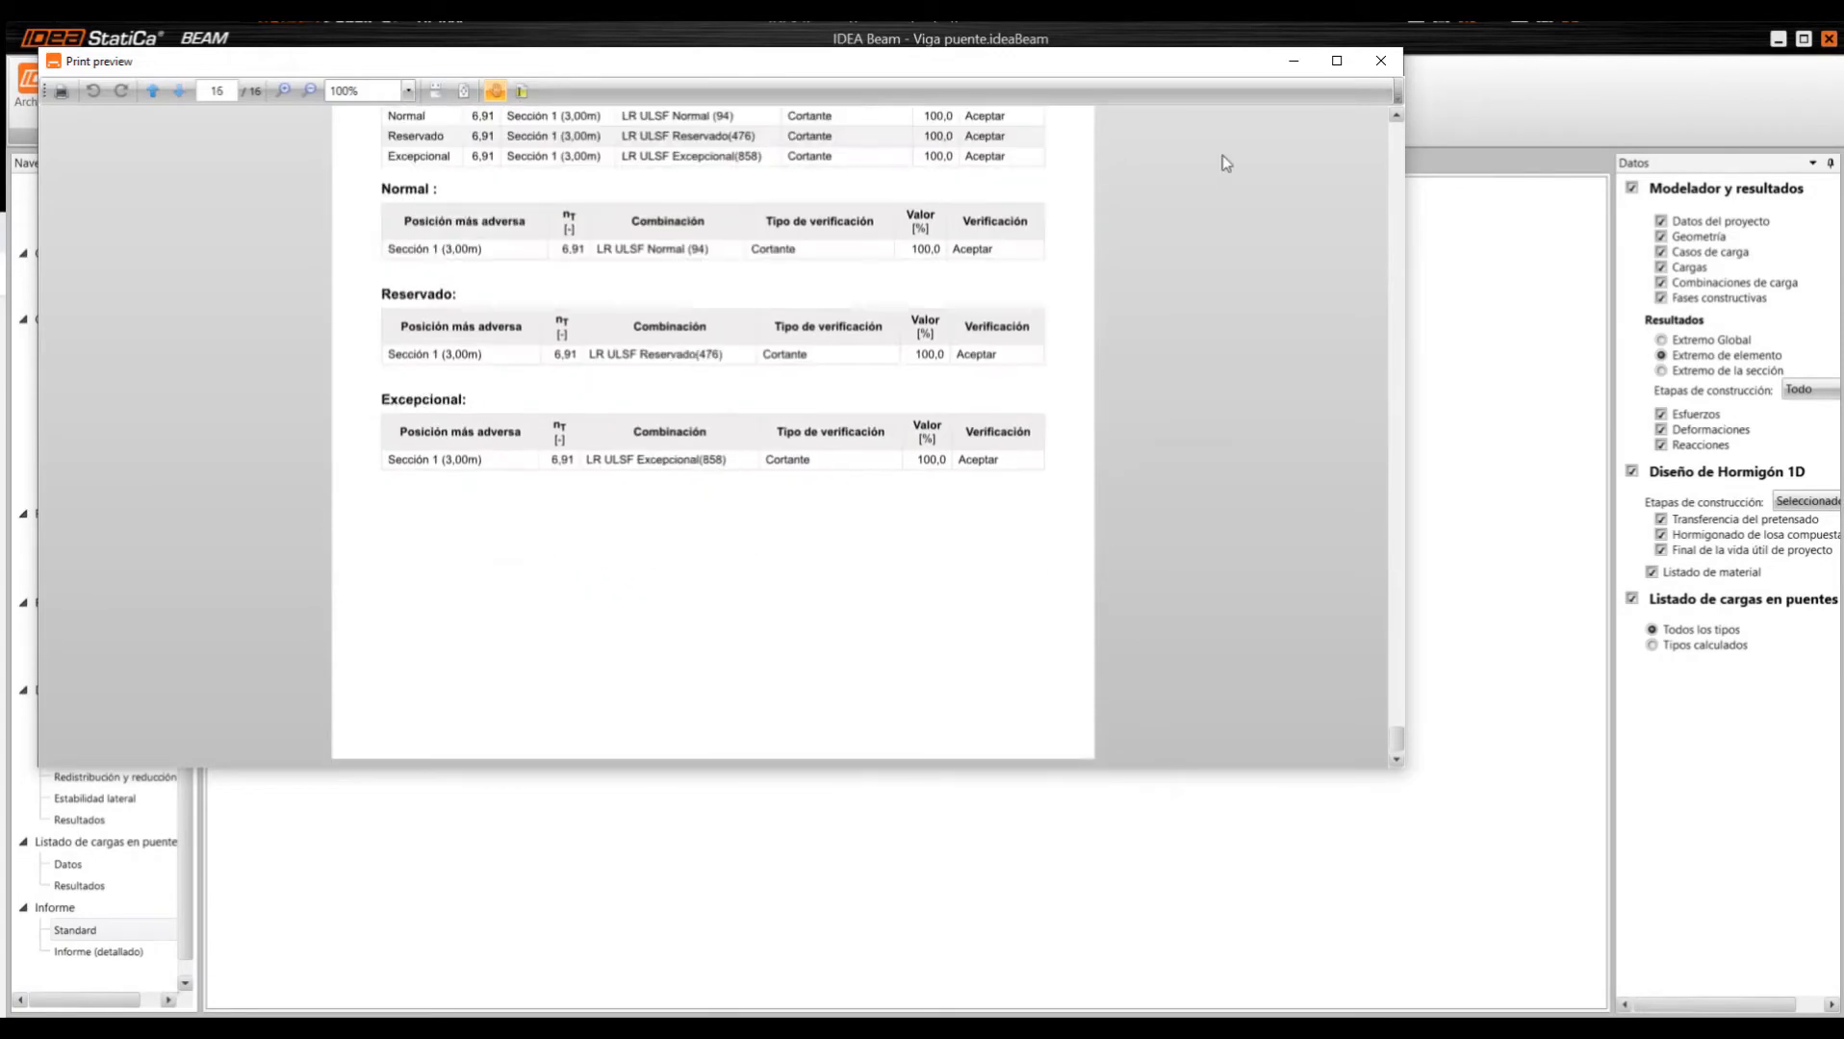
left_click(1382, 62)
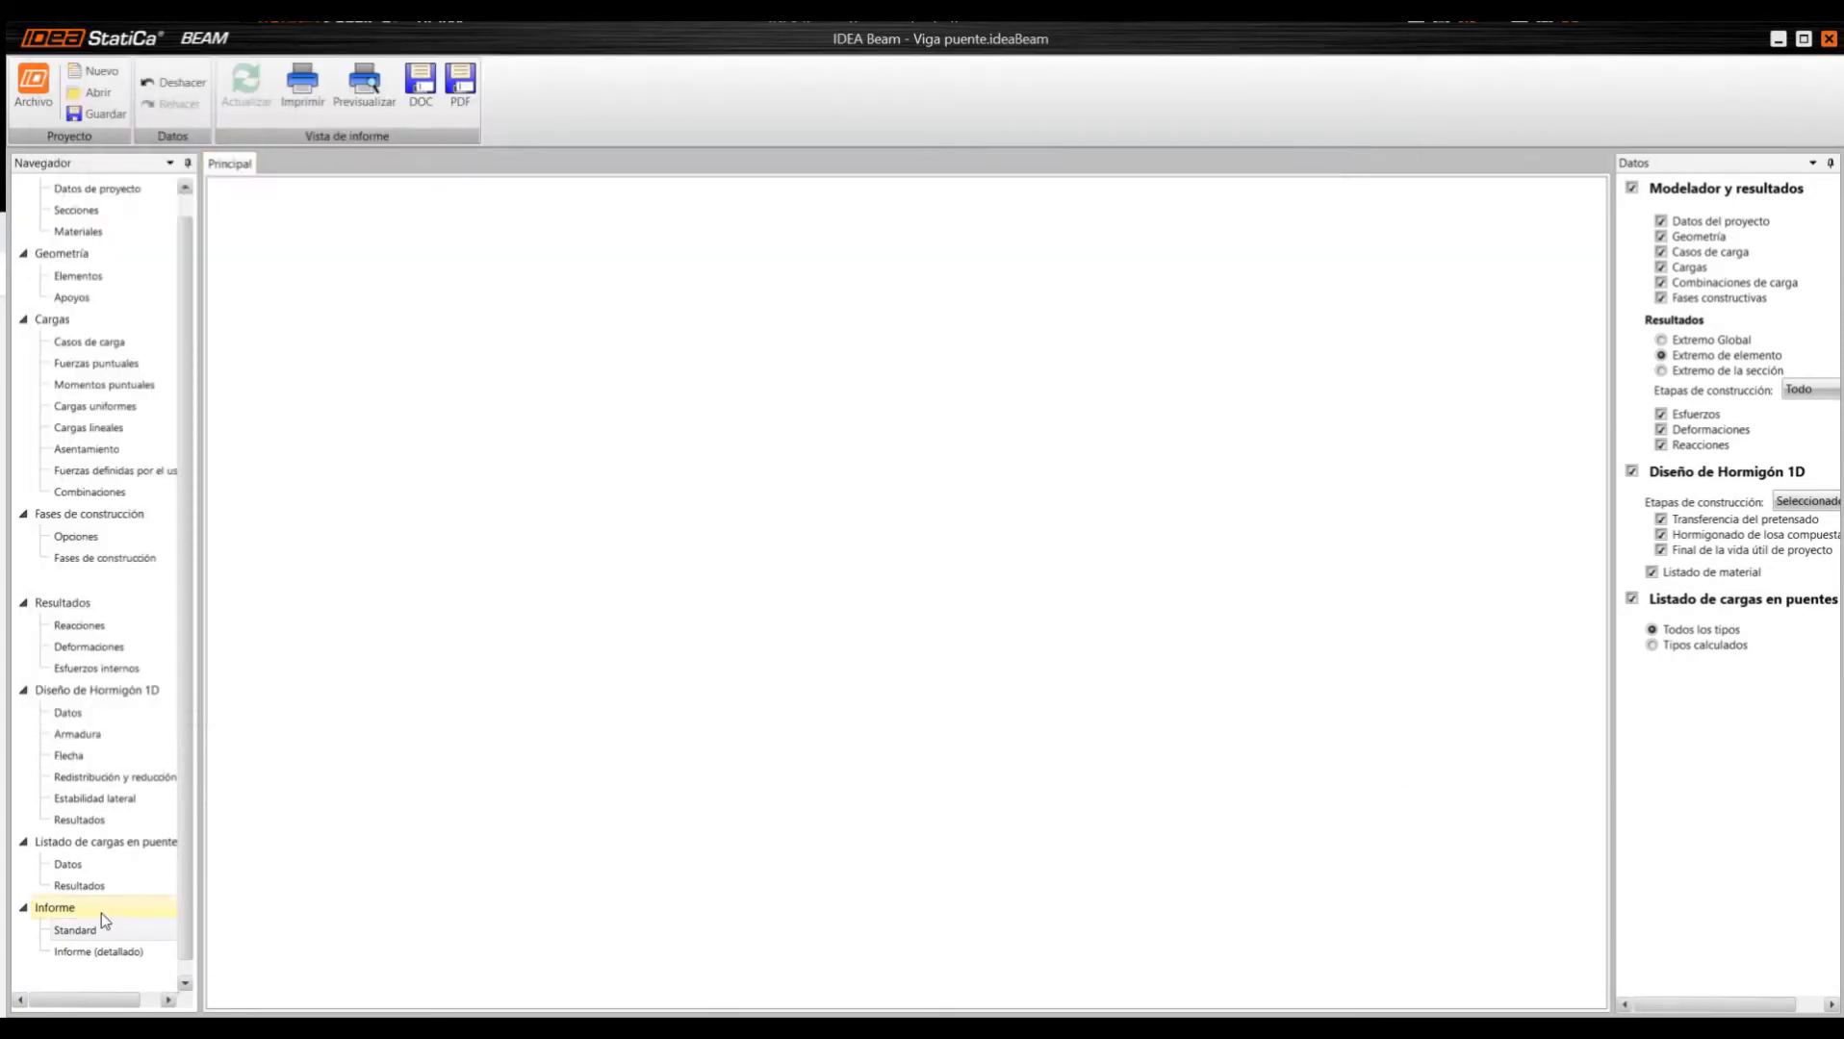
- Review the detailed report's content options, preview its geometry, load cases and combinations, and close the preview
left_click(89, 951)
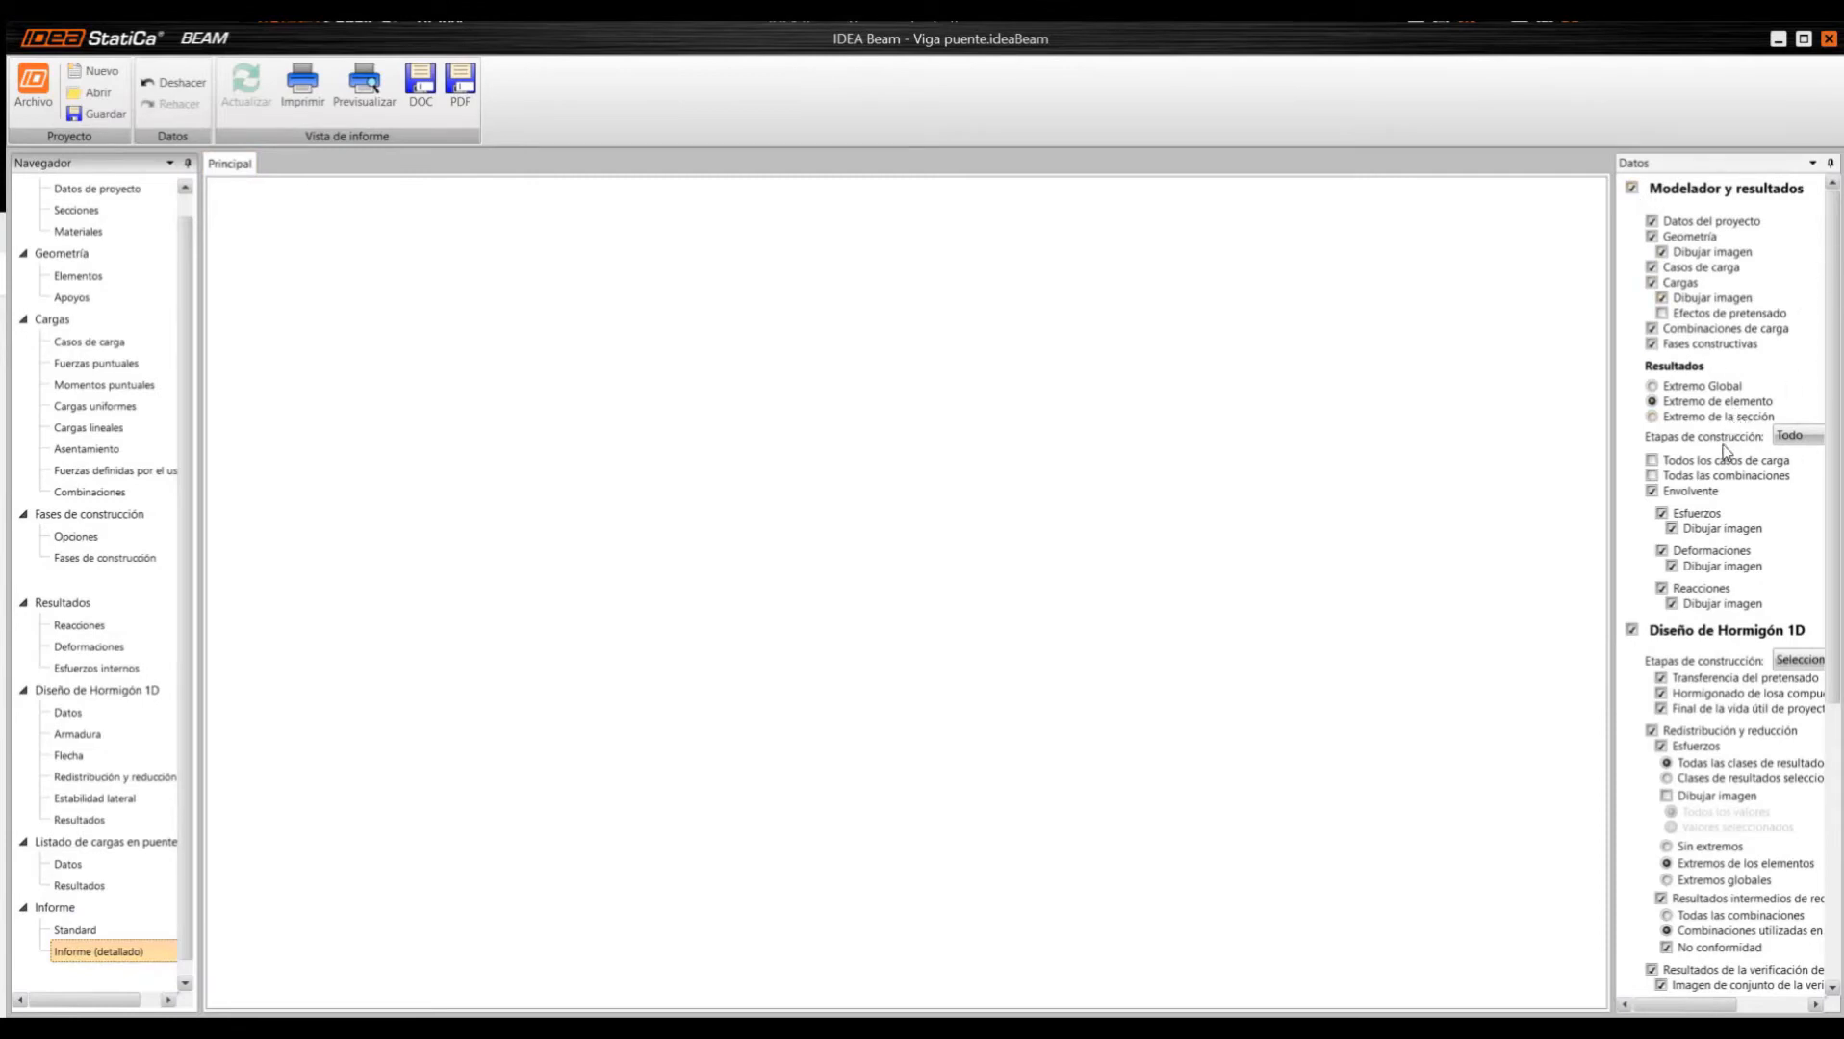
scroll(1723, 445, "down", 9)
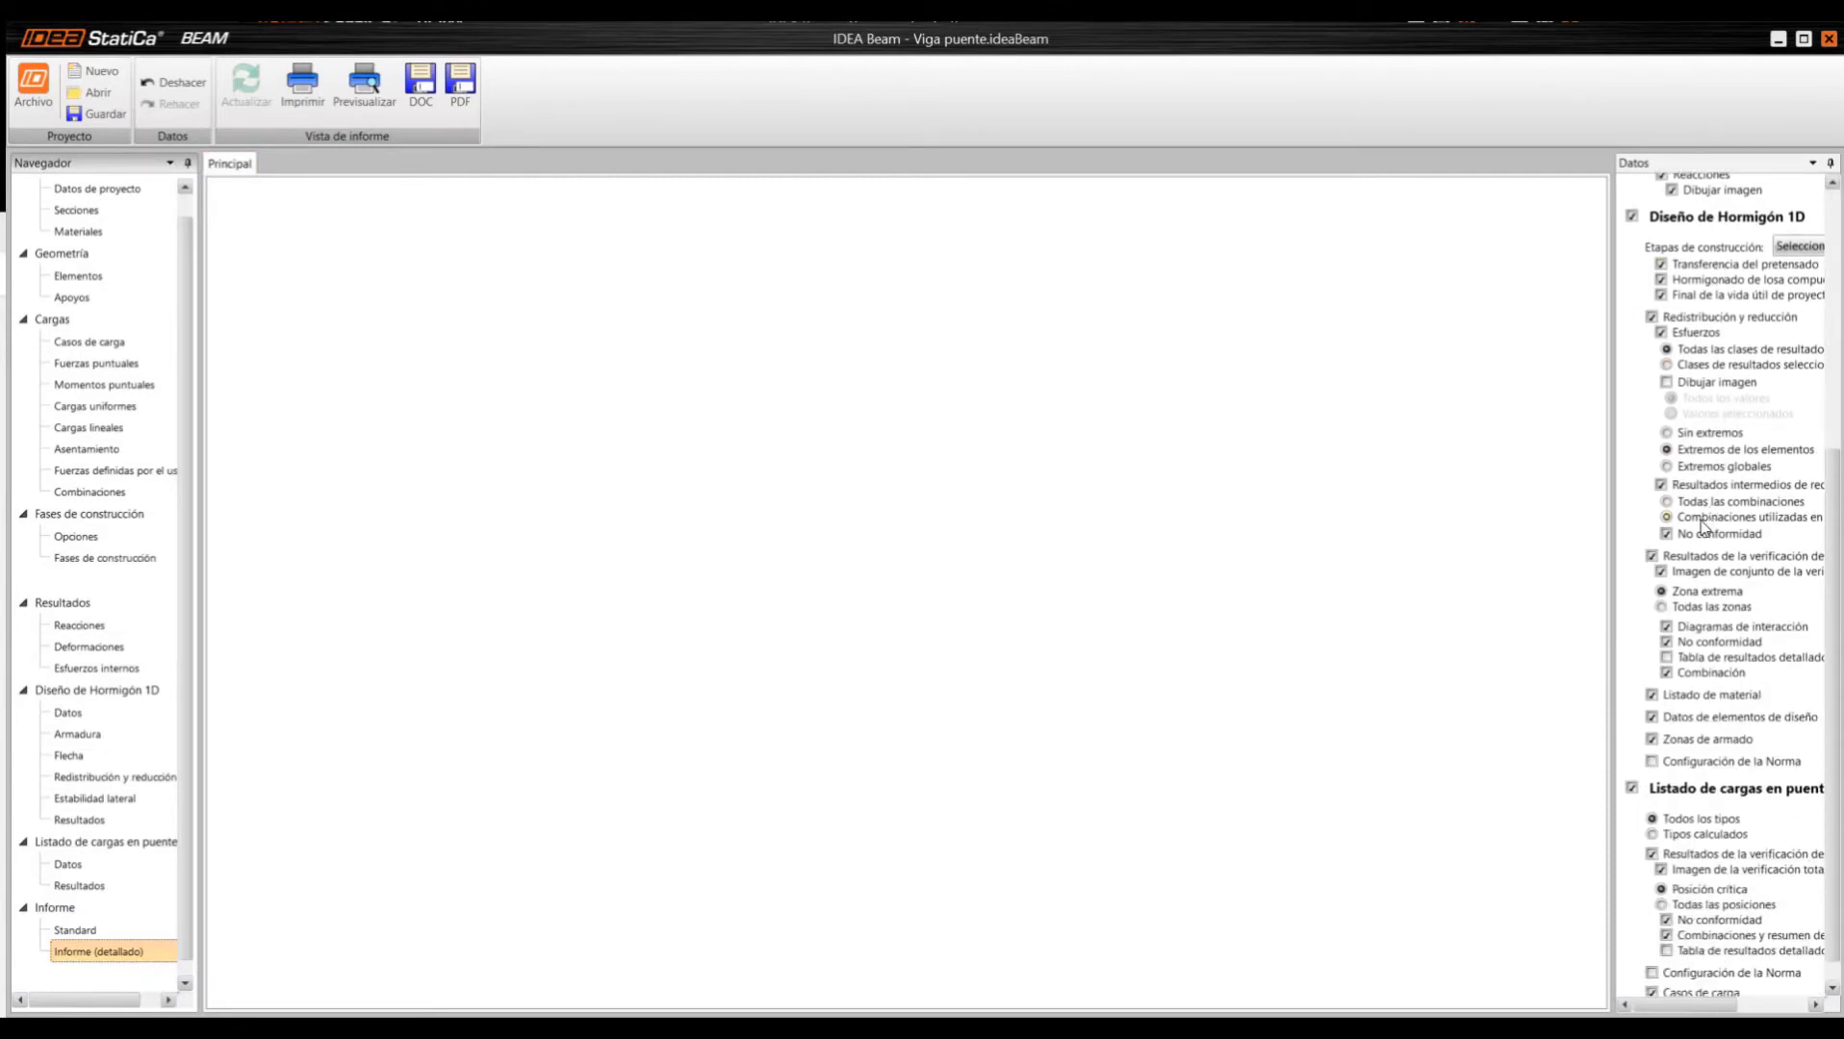
scroll(1701, 527, "down", 1)
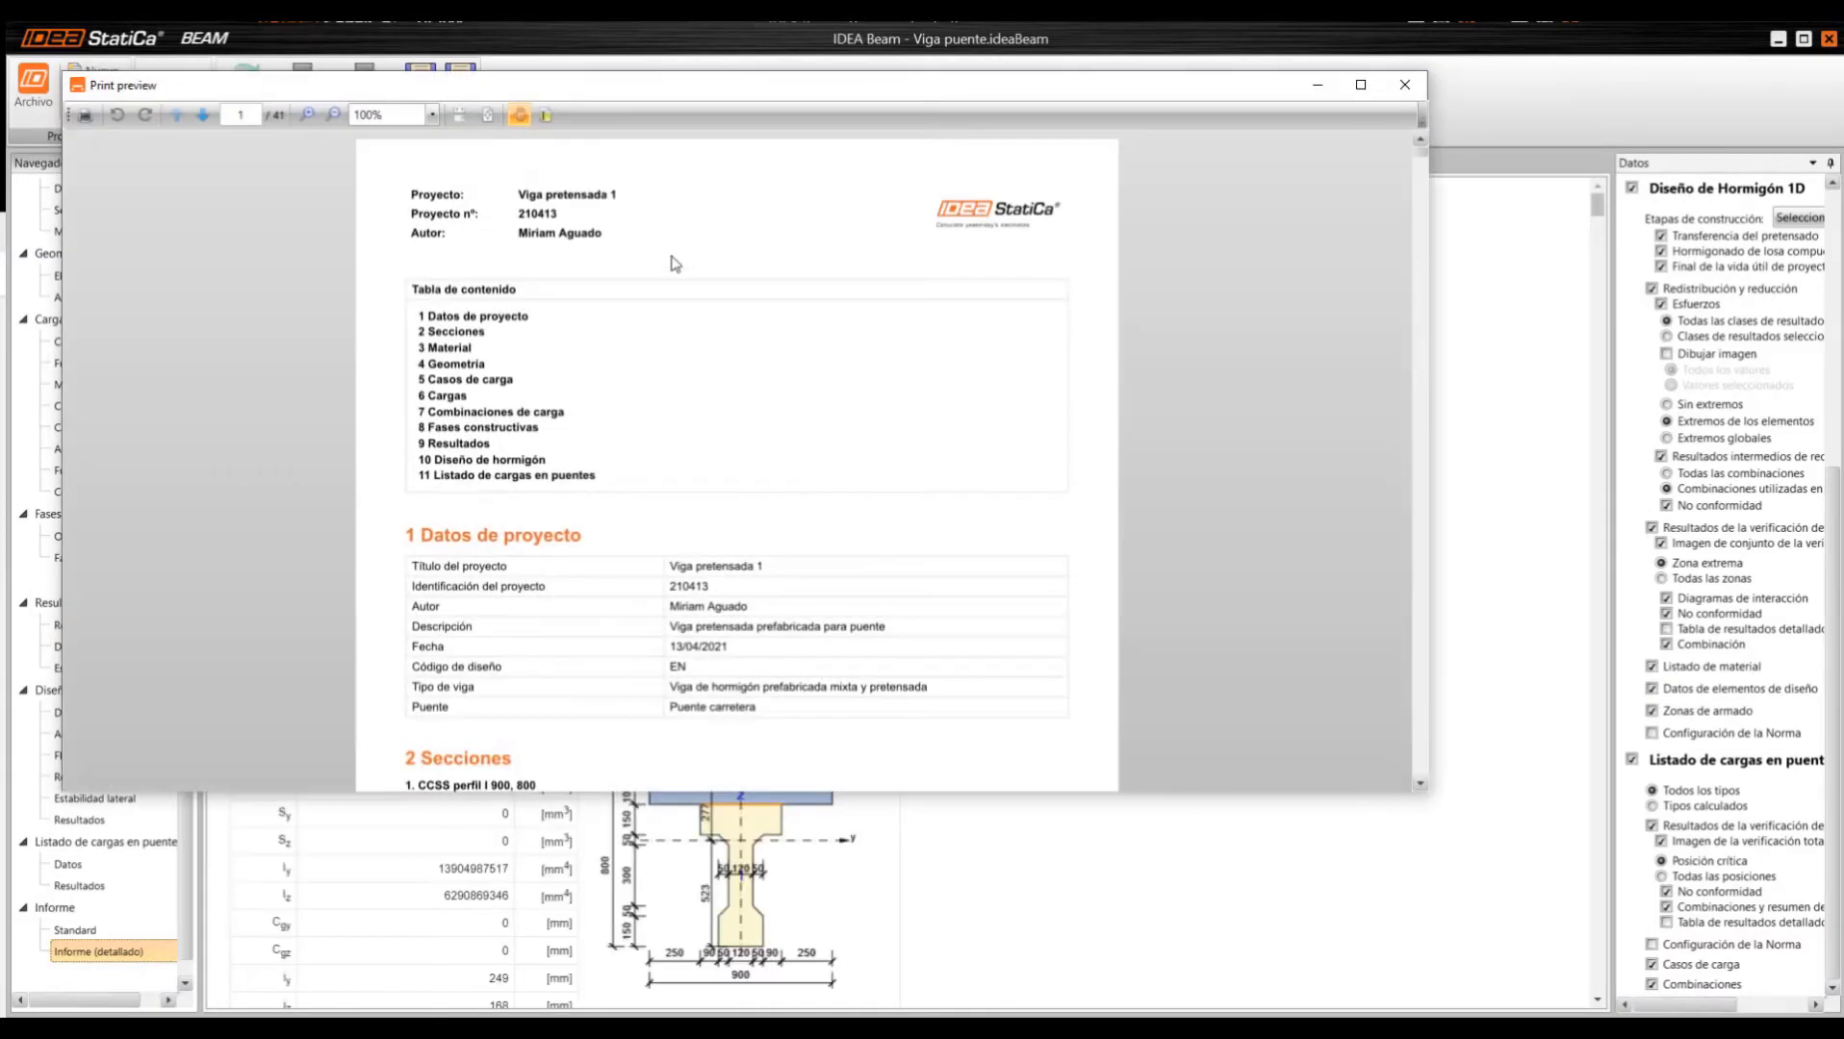
scroll(675, 263, "down", 15)
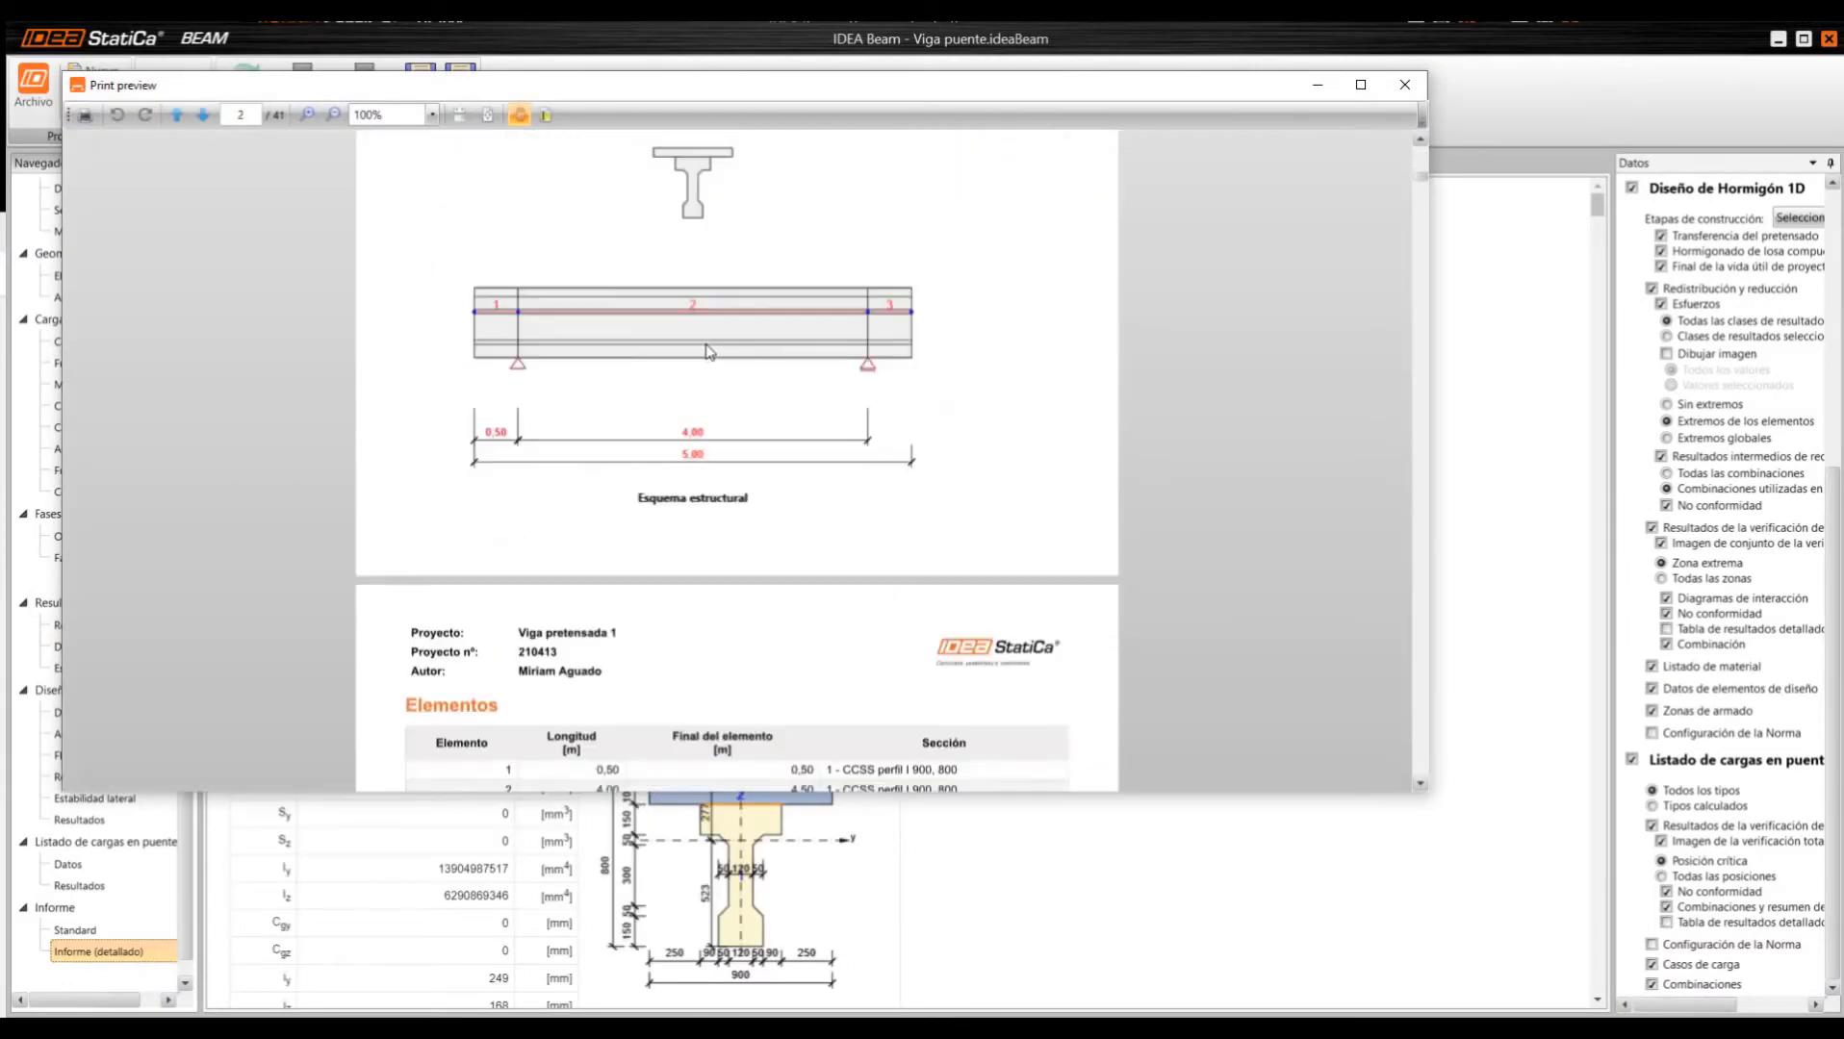
scroll(708, 351, "down", 8)
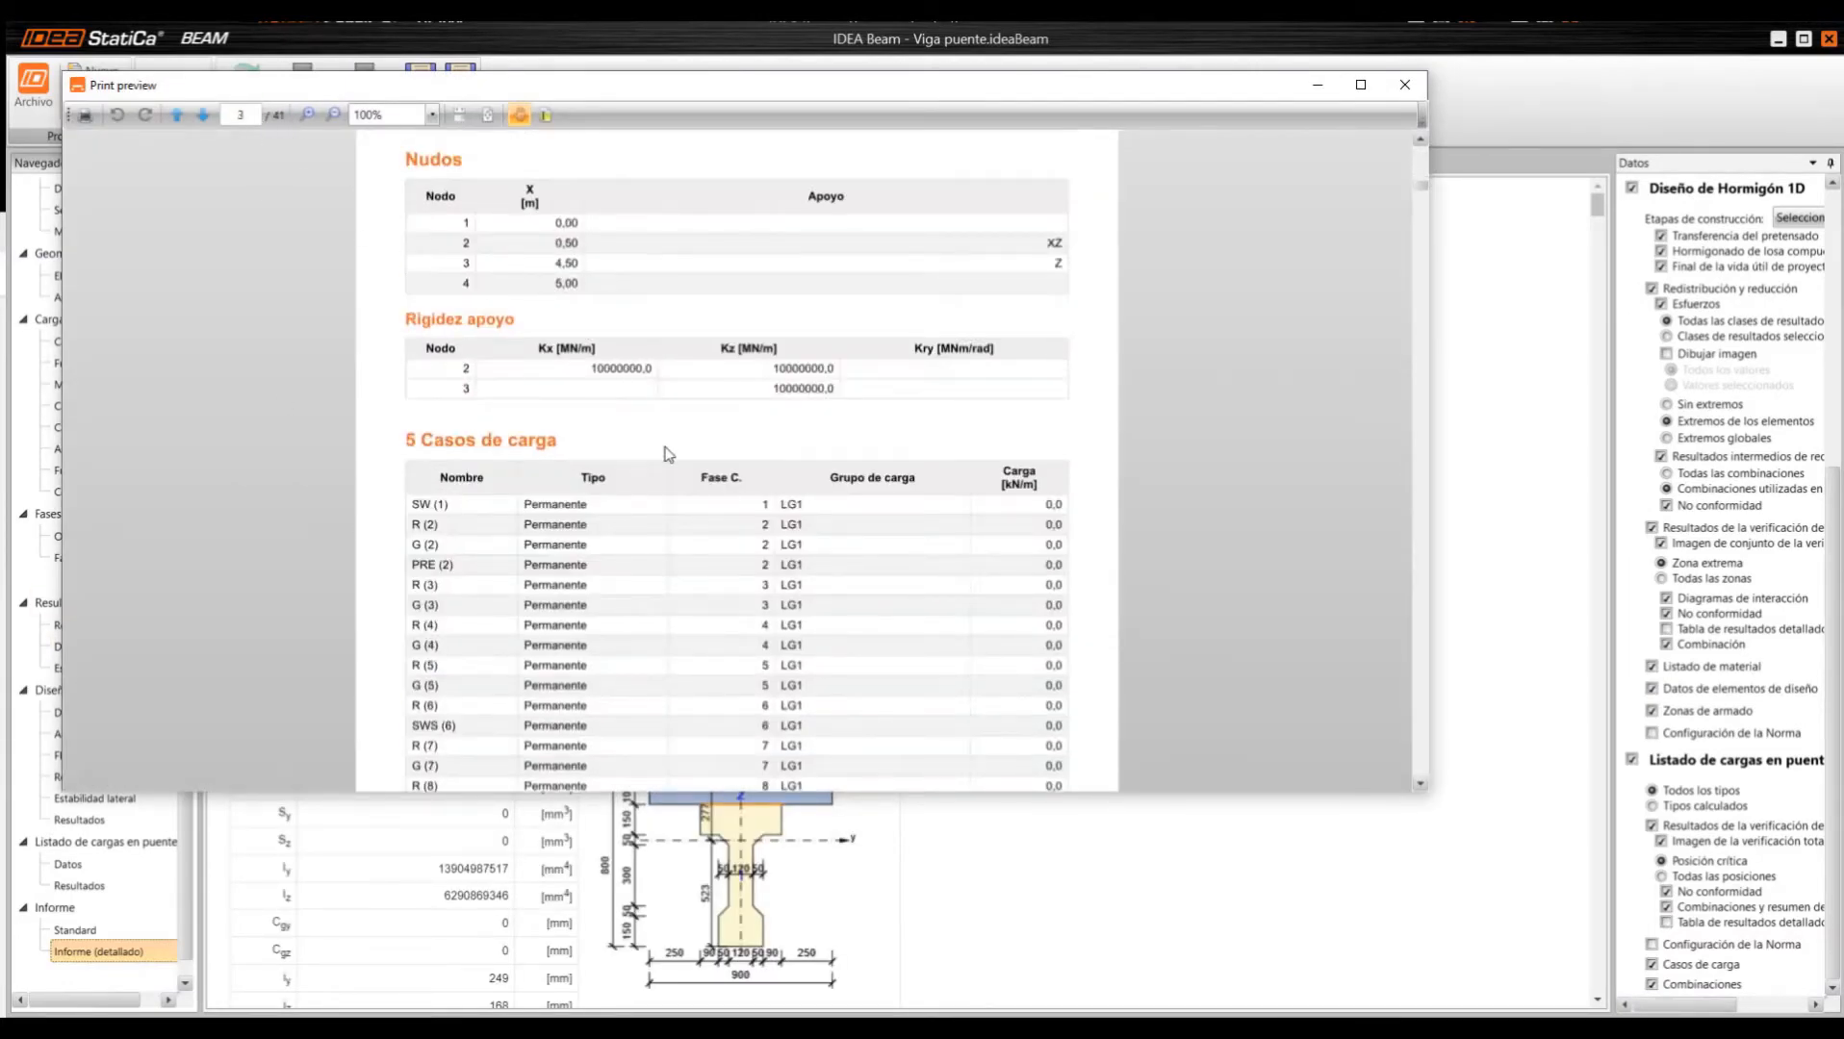
scroll(669, 455, "down", 20)
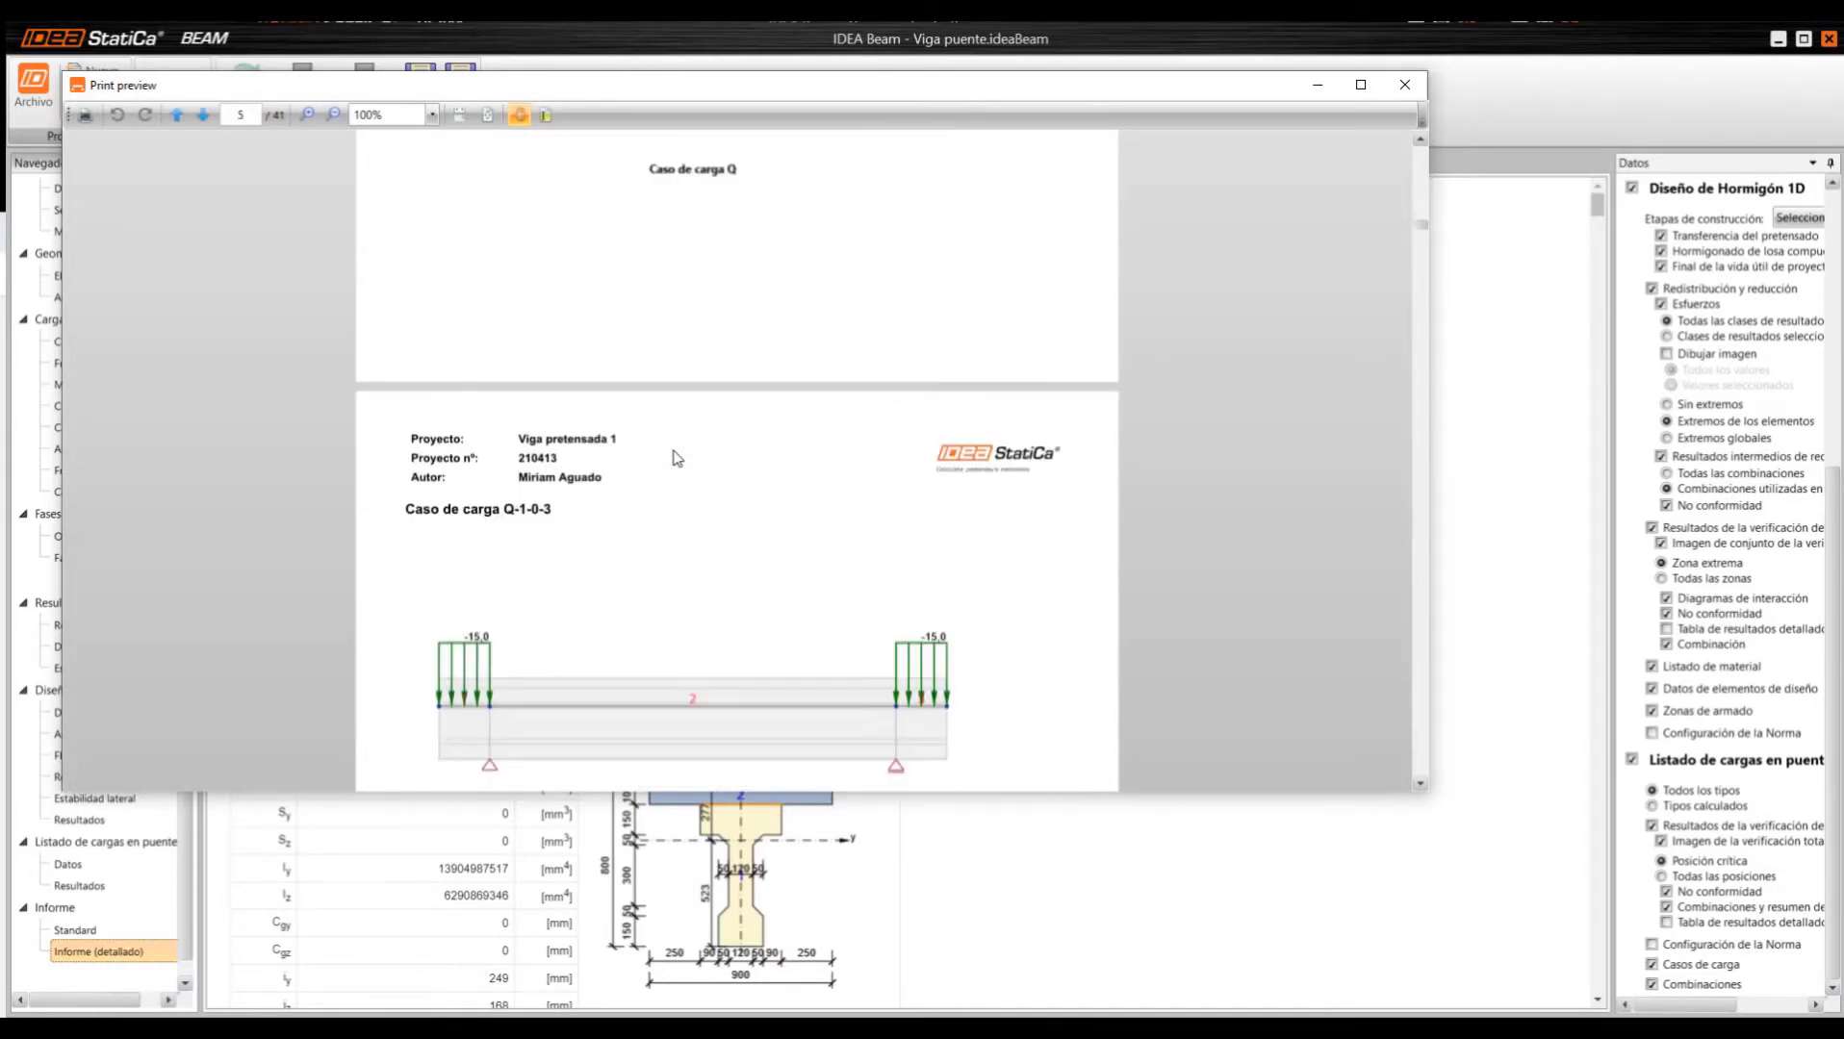
scroll(676, 458, "down", 20)
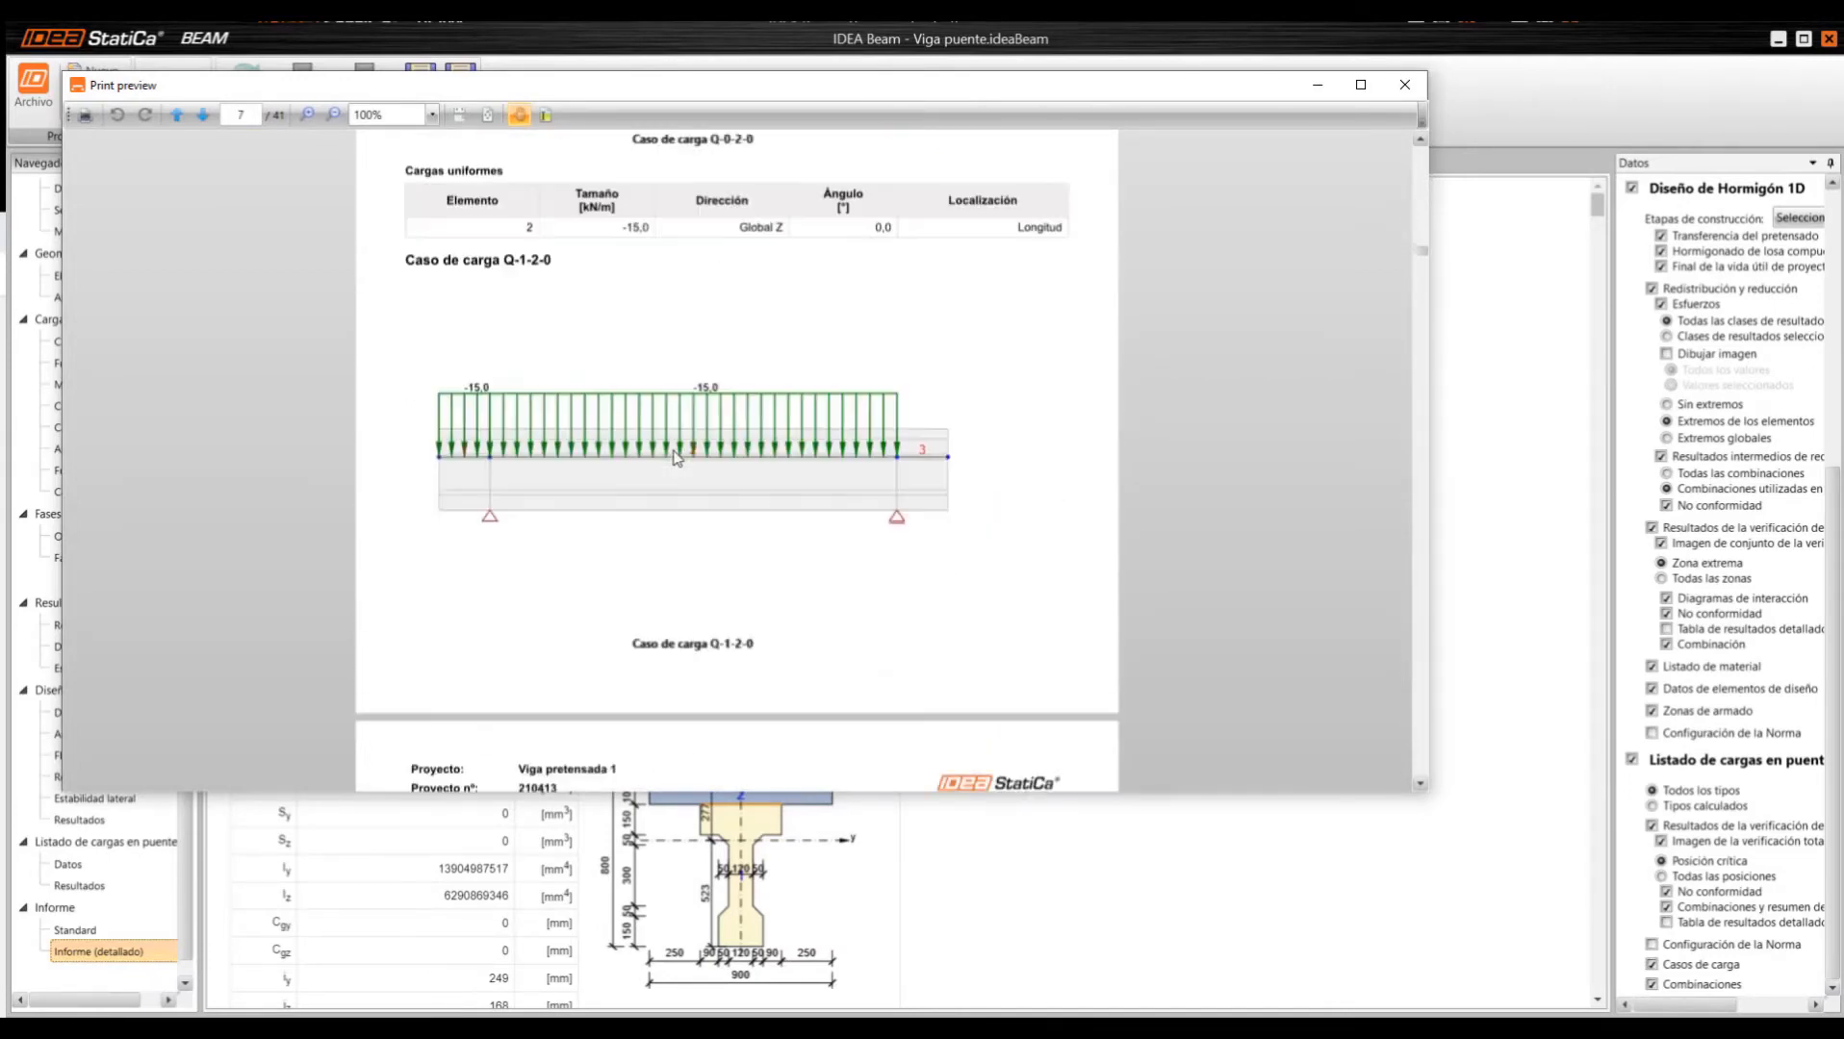
scroll(676, 458, "down", 15)
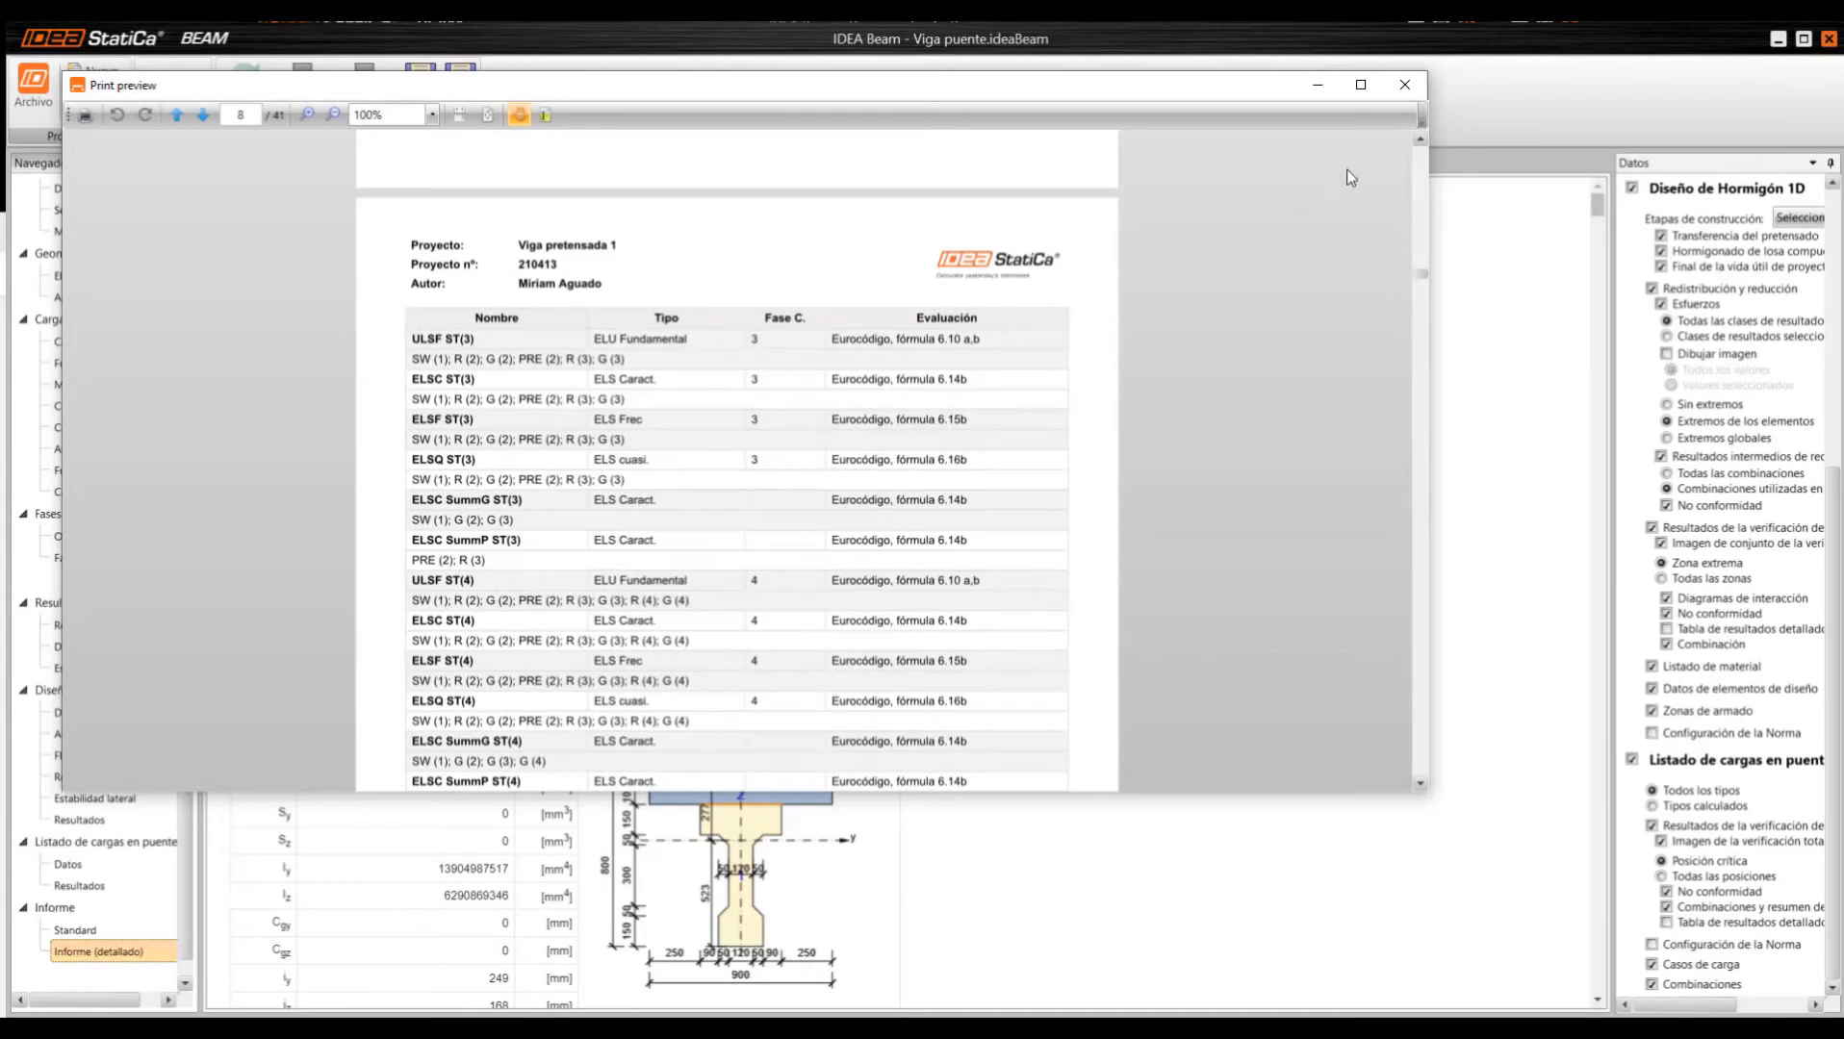
left_click(1405, 85)
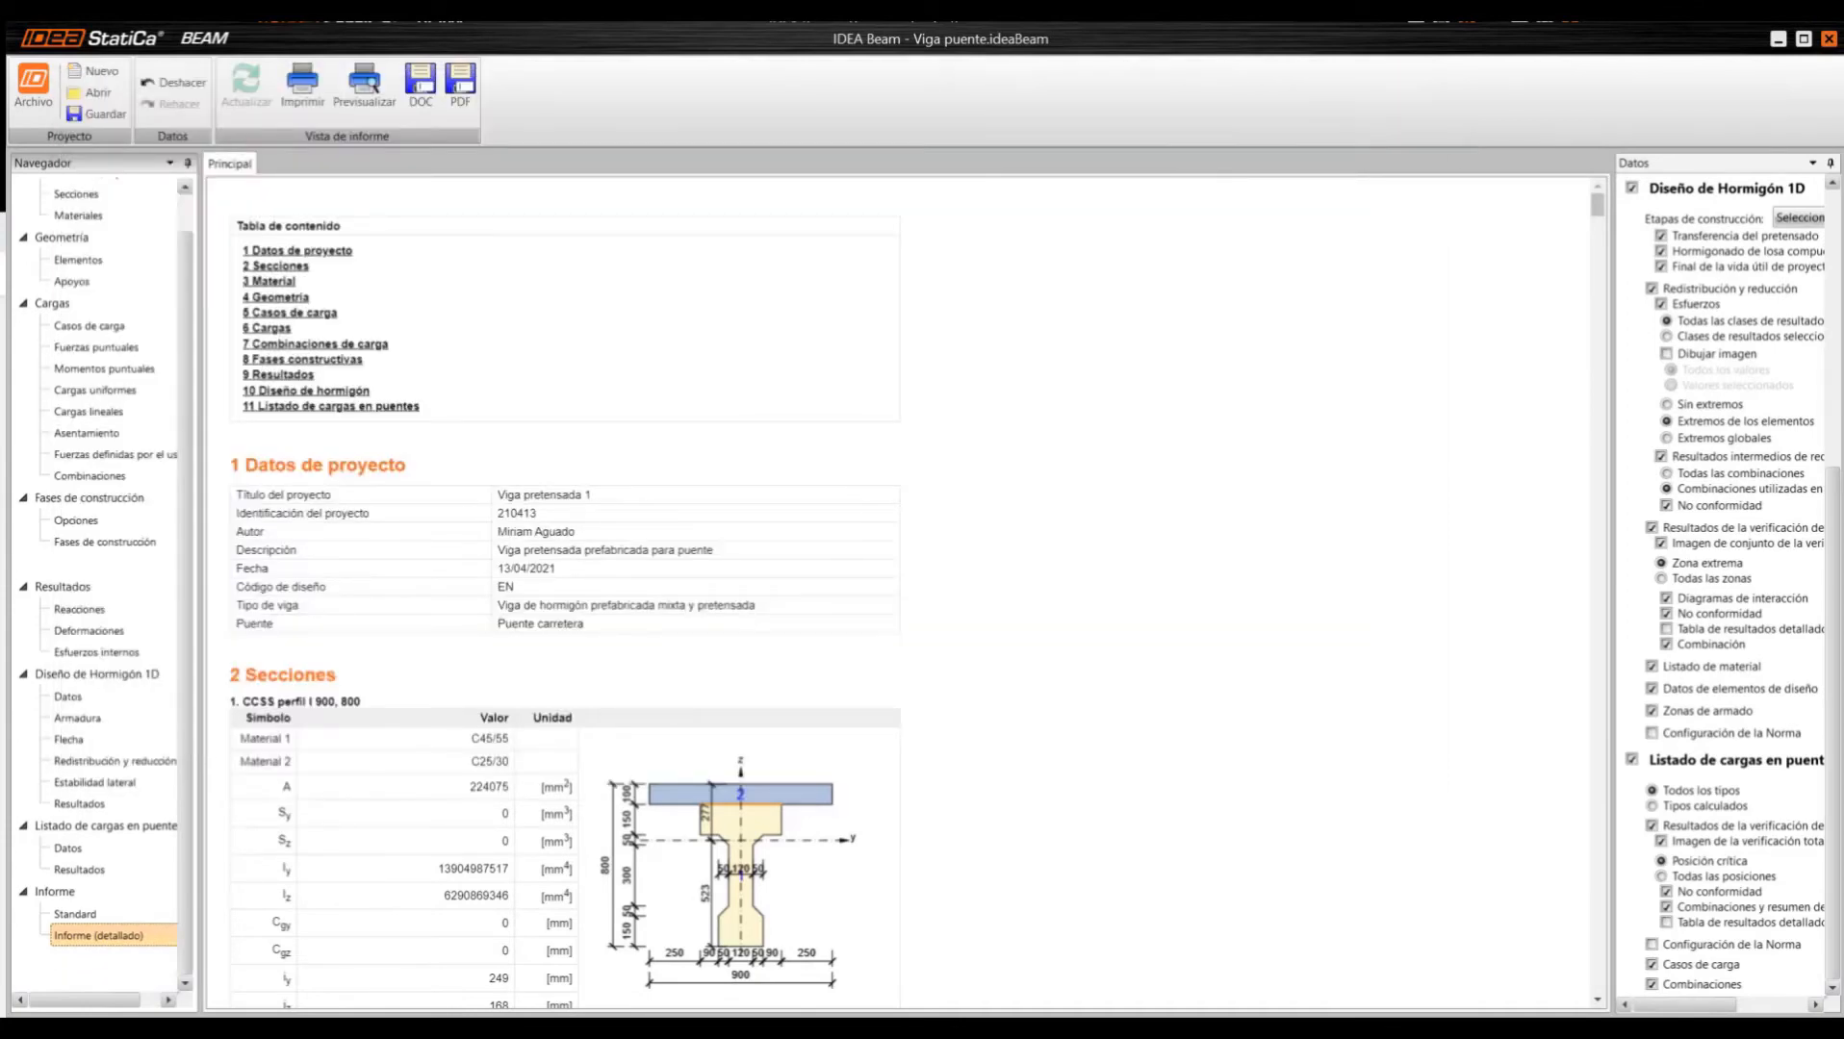
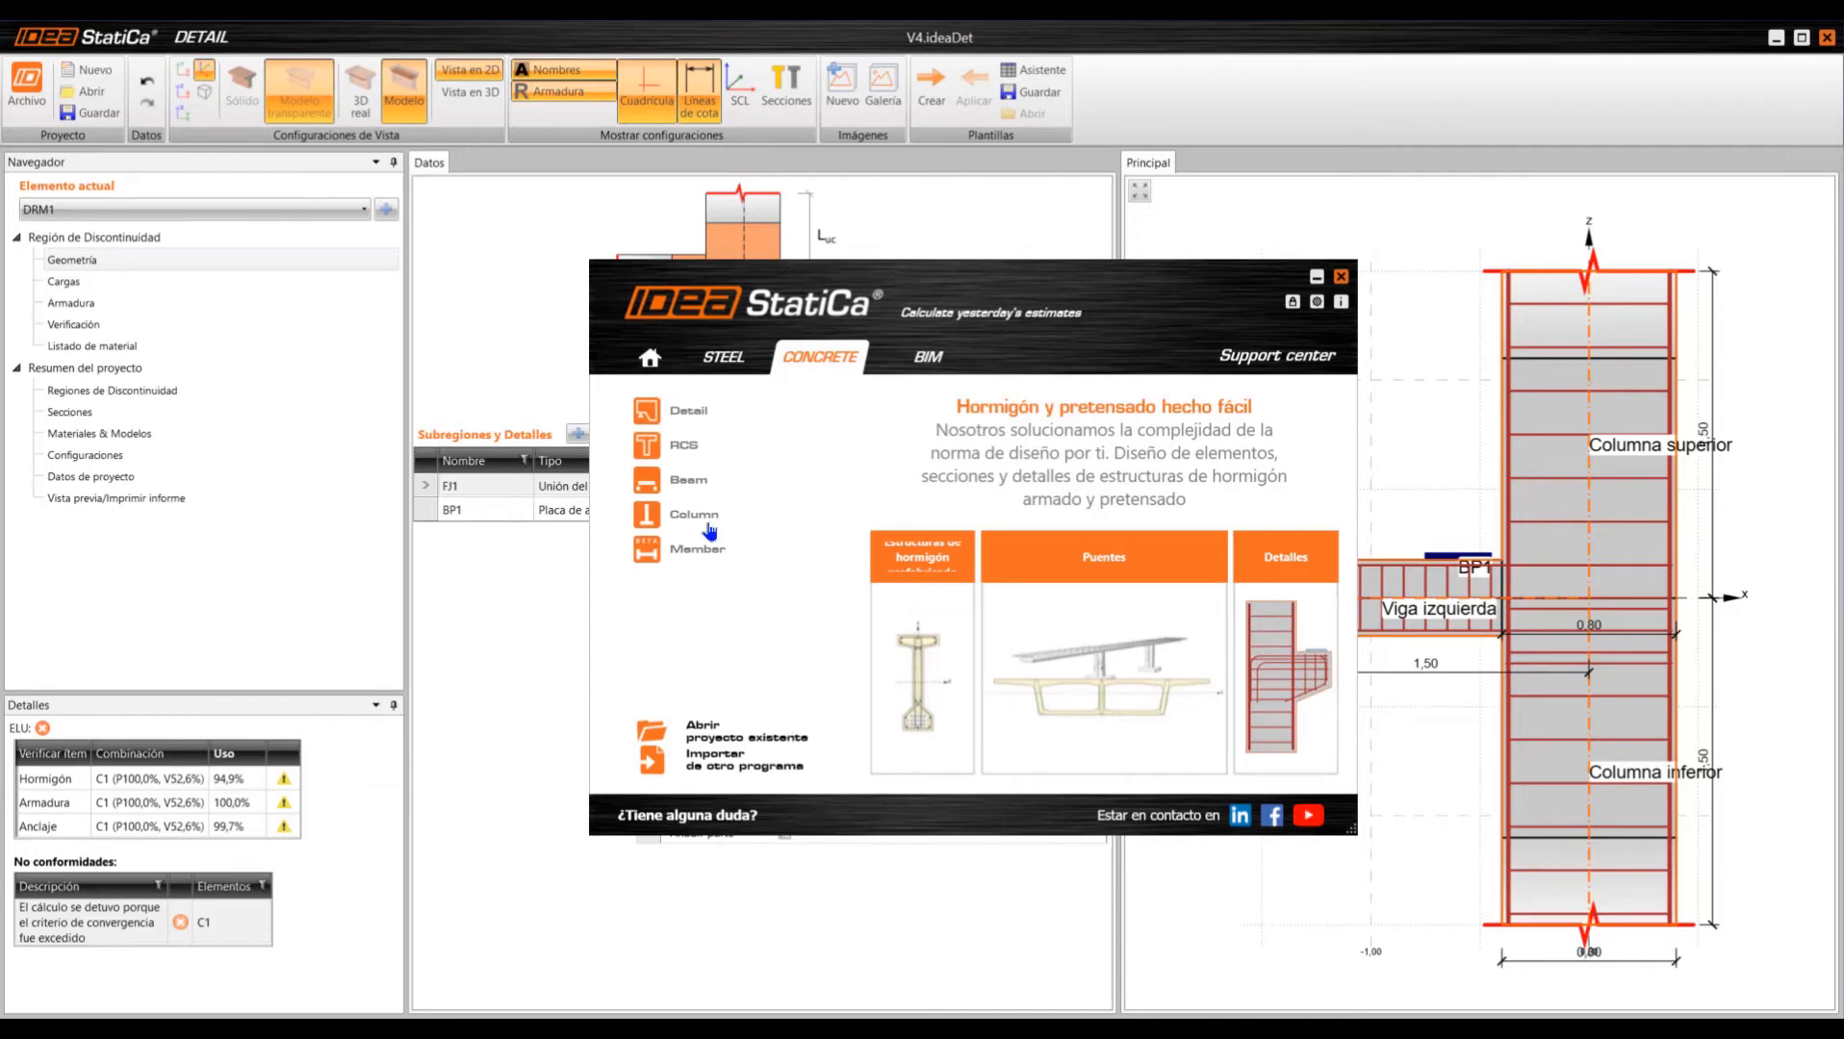
- Switch to IDEA StatiCa Detail, start a new project and view the discontinuity region topologies for 1D elements
left_click(691, 414)
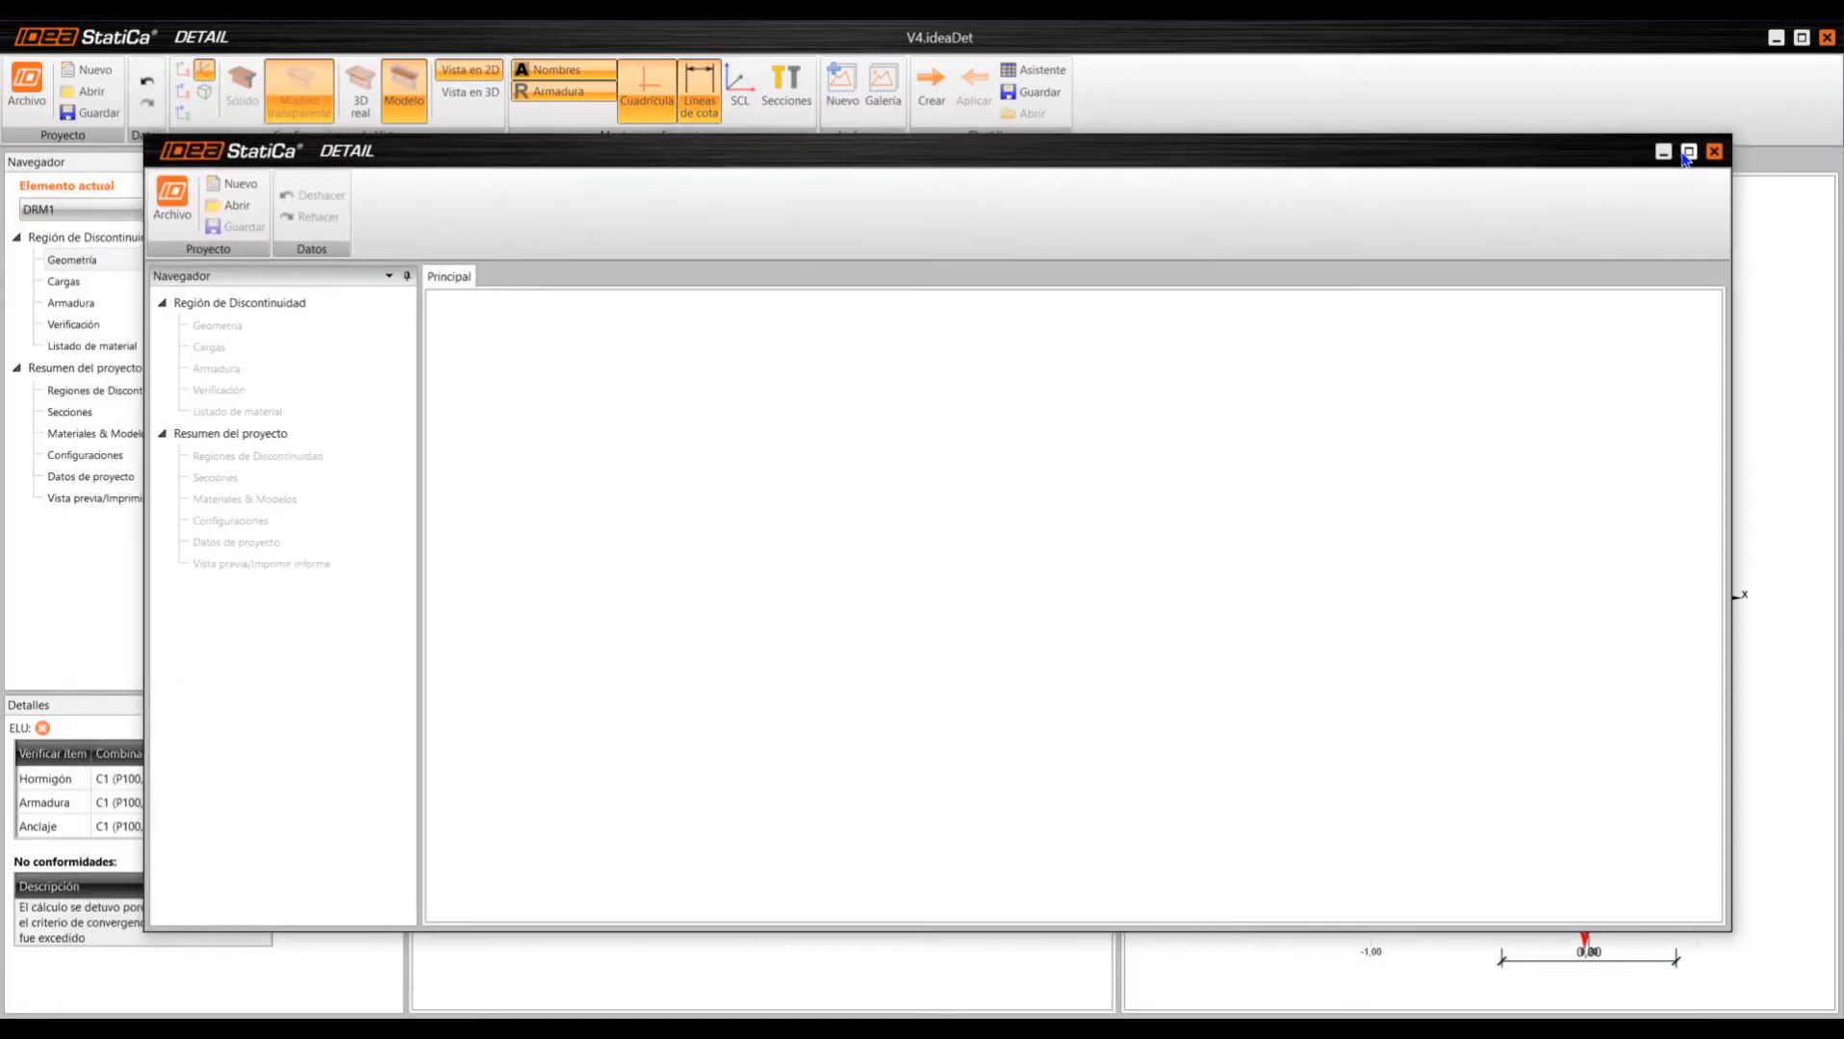
double_click(1308, 148)
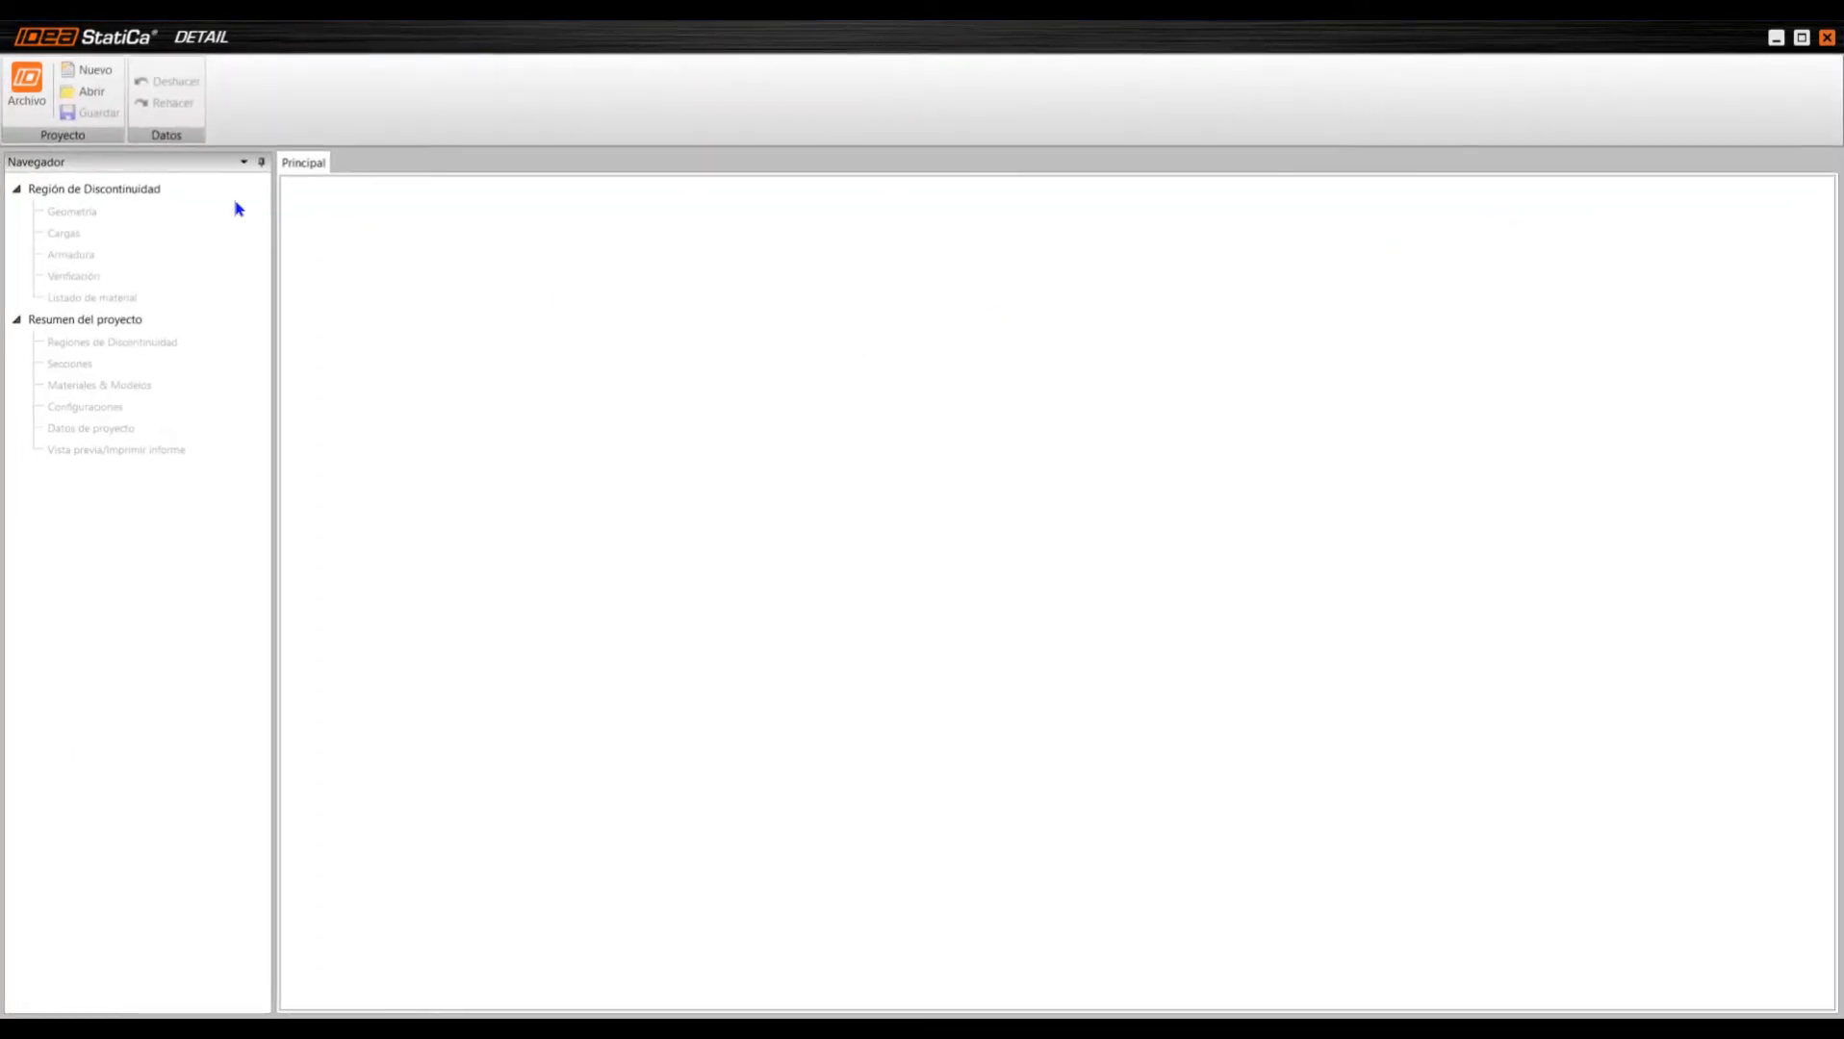
left_click(92, 72)
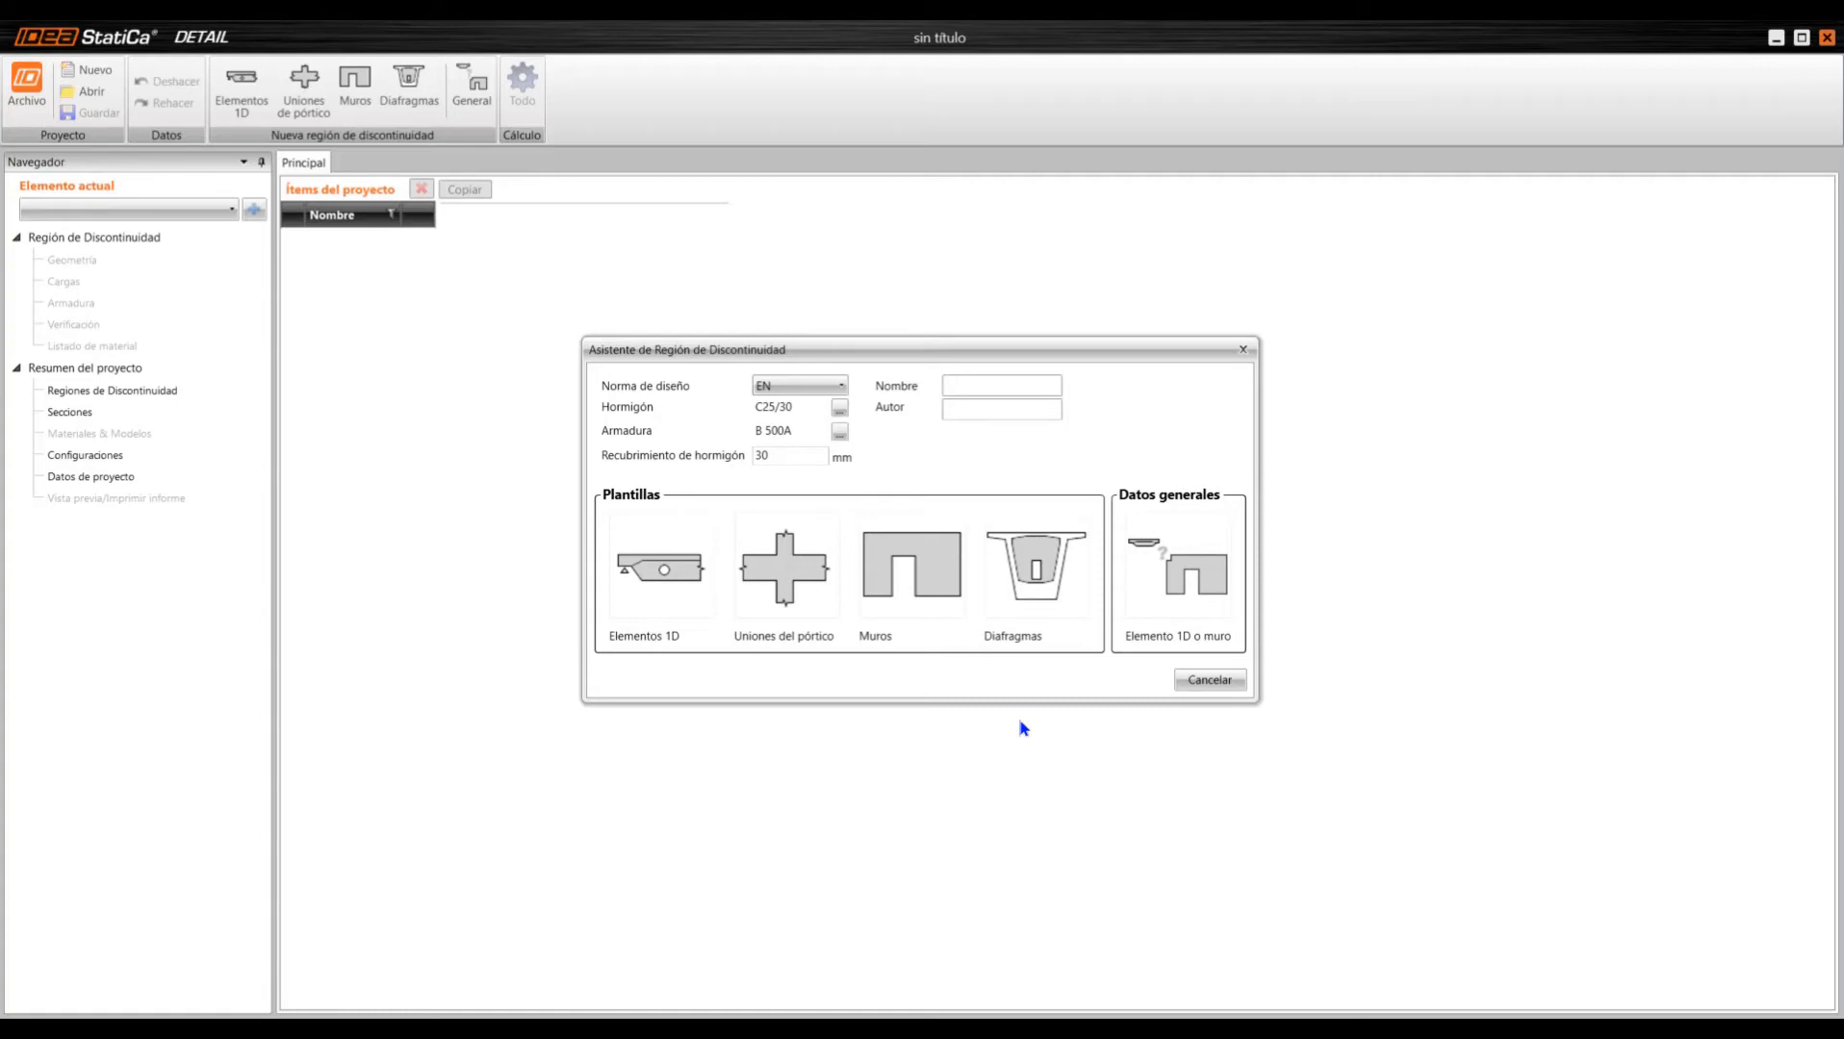
left_click(669, 576)
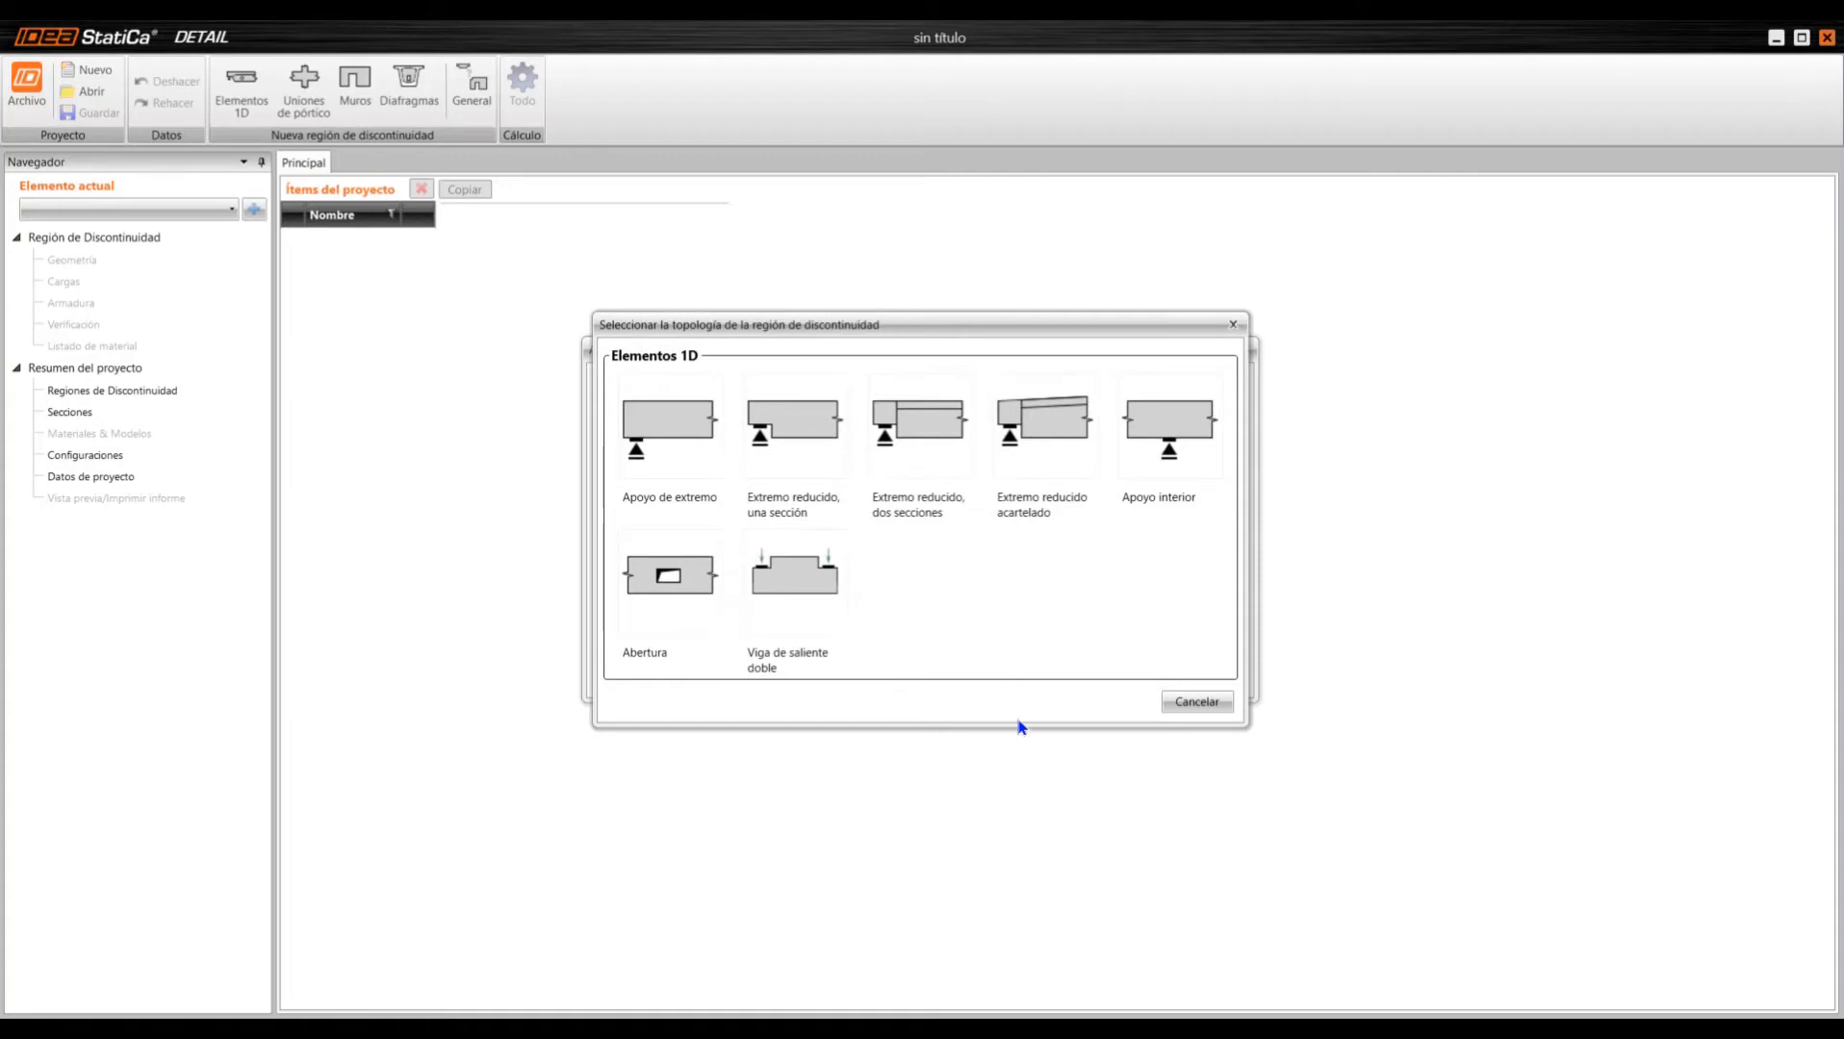
left_click(1170, 707)
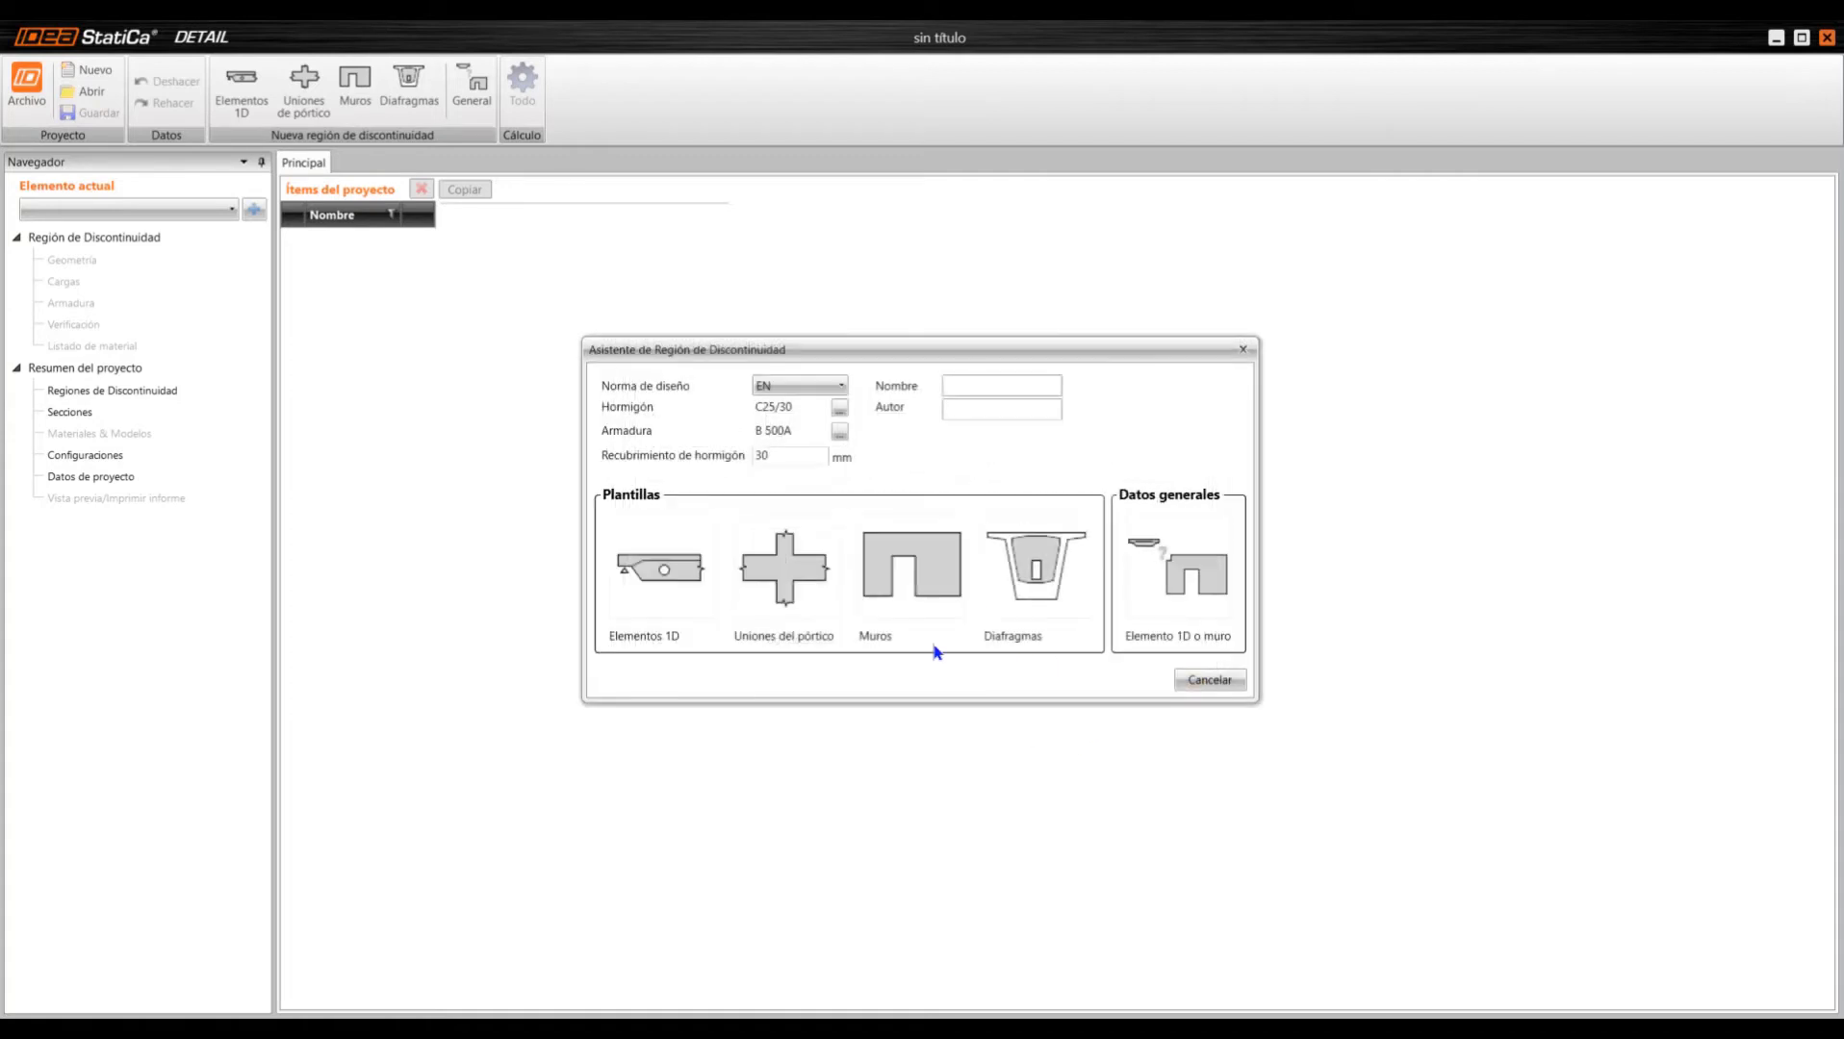
- View the discontinuity region topologies for frame joints, walls and diaphragms, cancelling each selection
left_click(802, 635)
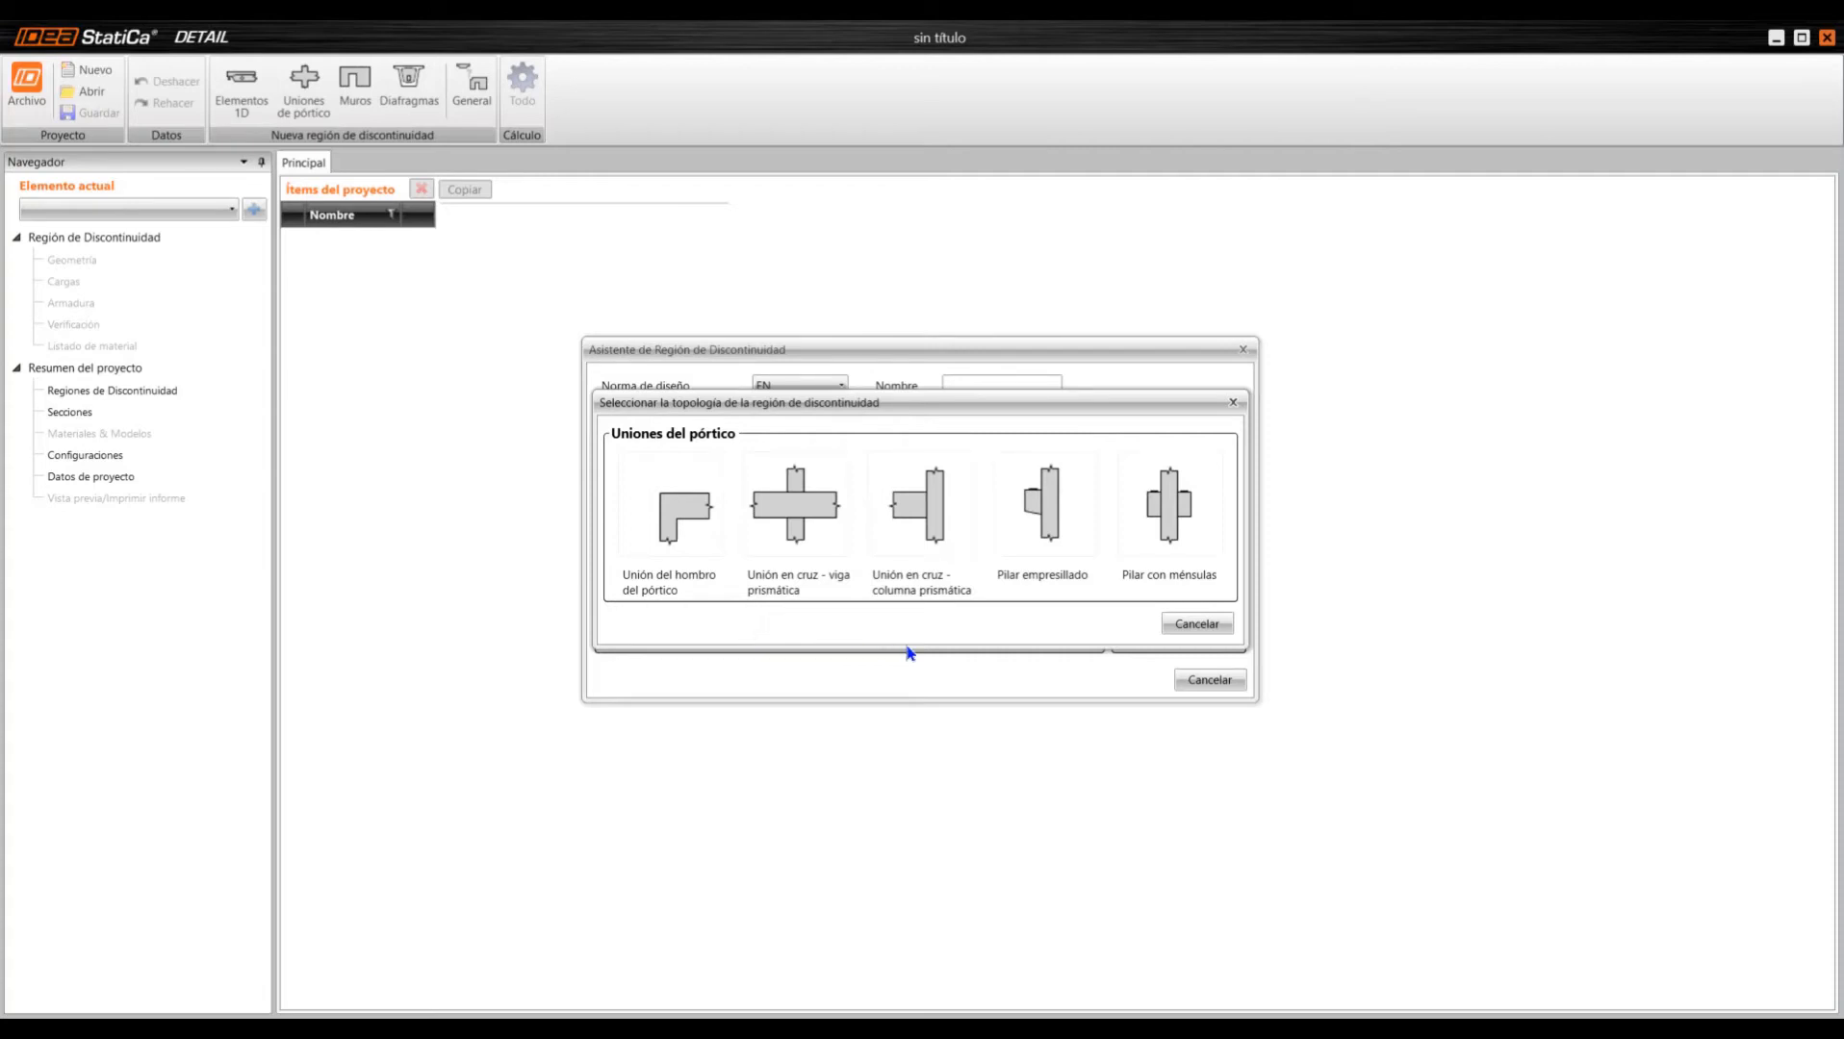
left_click(1191, 626)
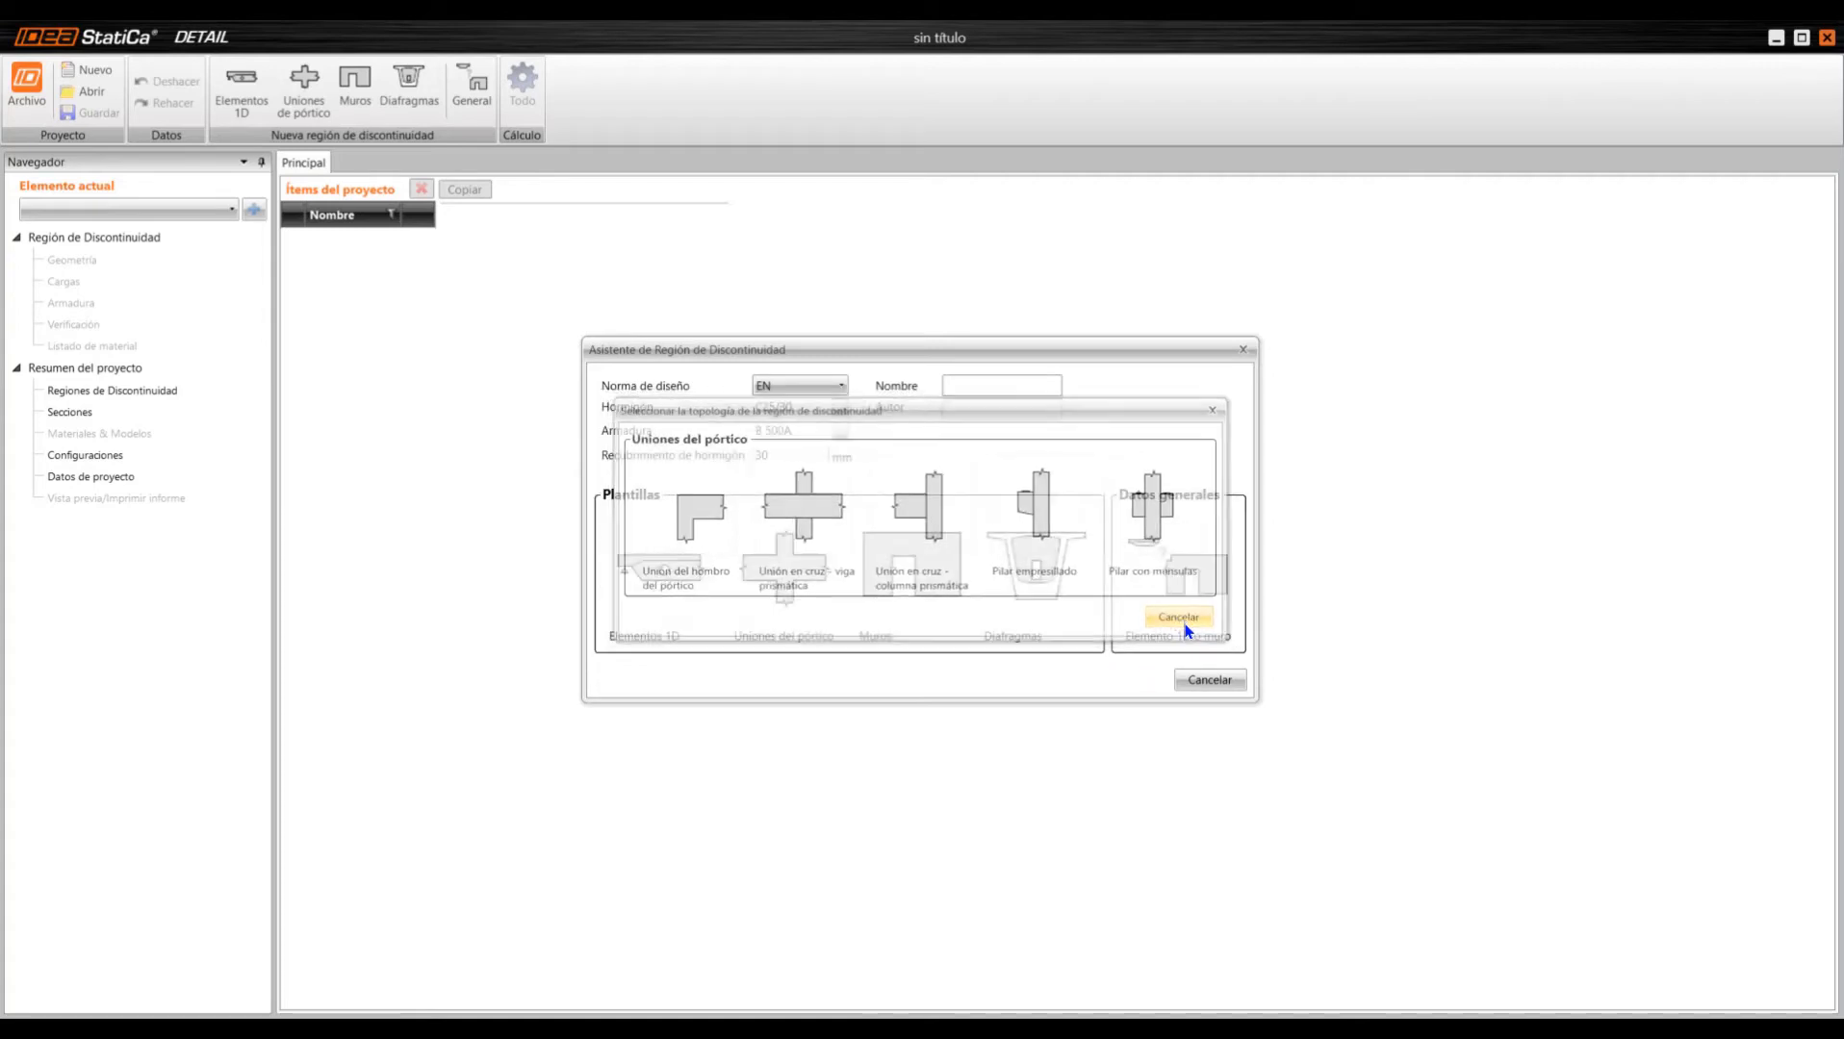
left_click(932, 607)
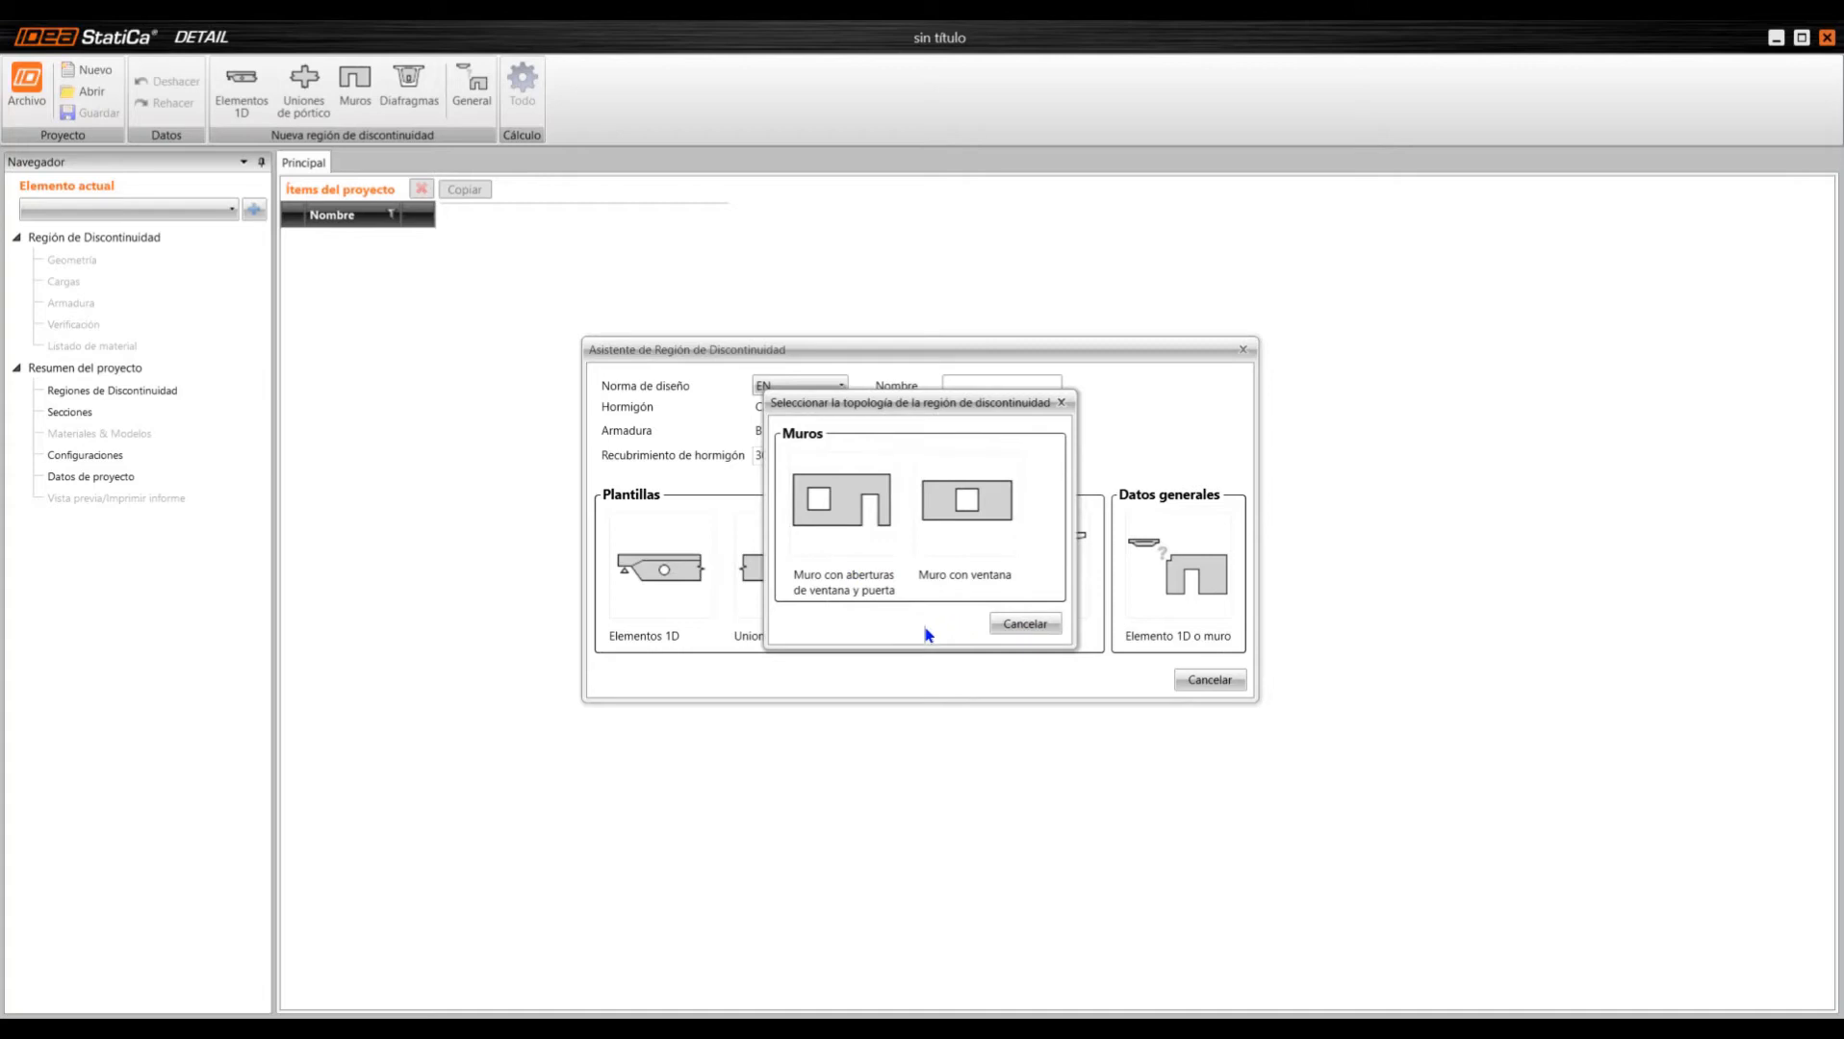
left_click(1012, 626)
left_click(1034, 576)
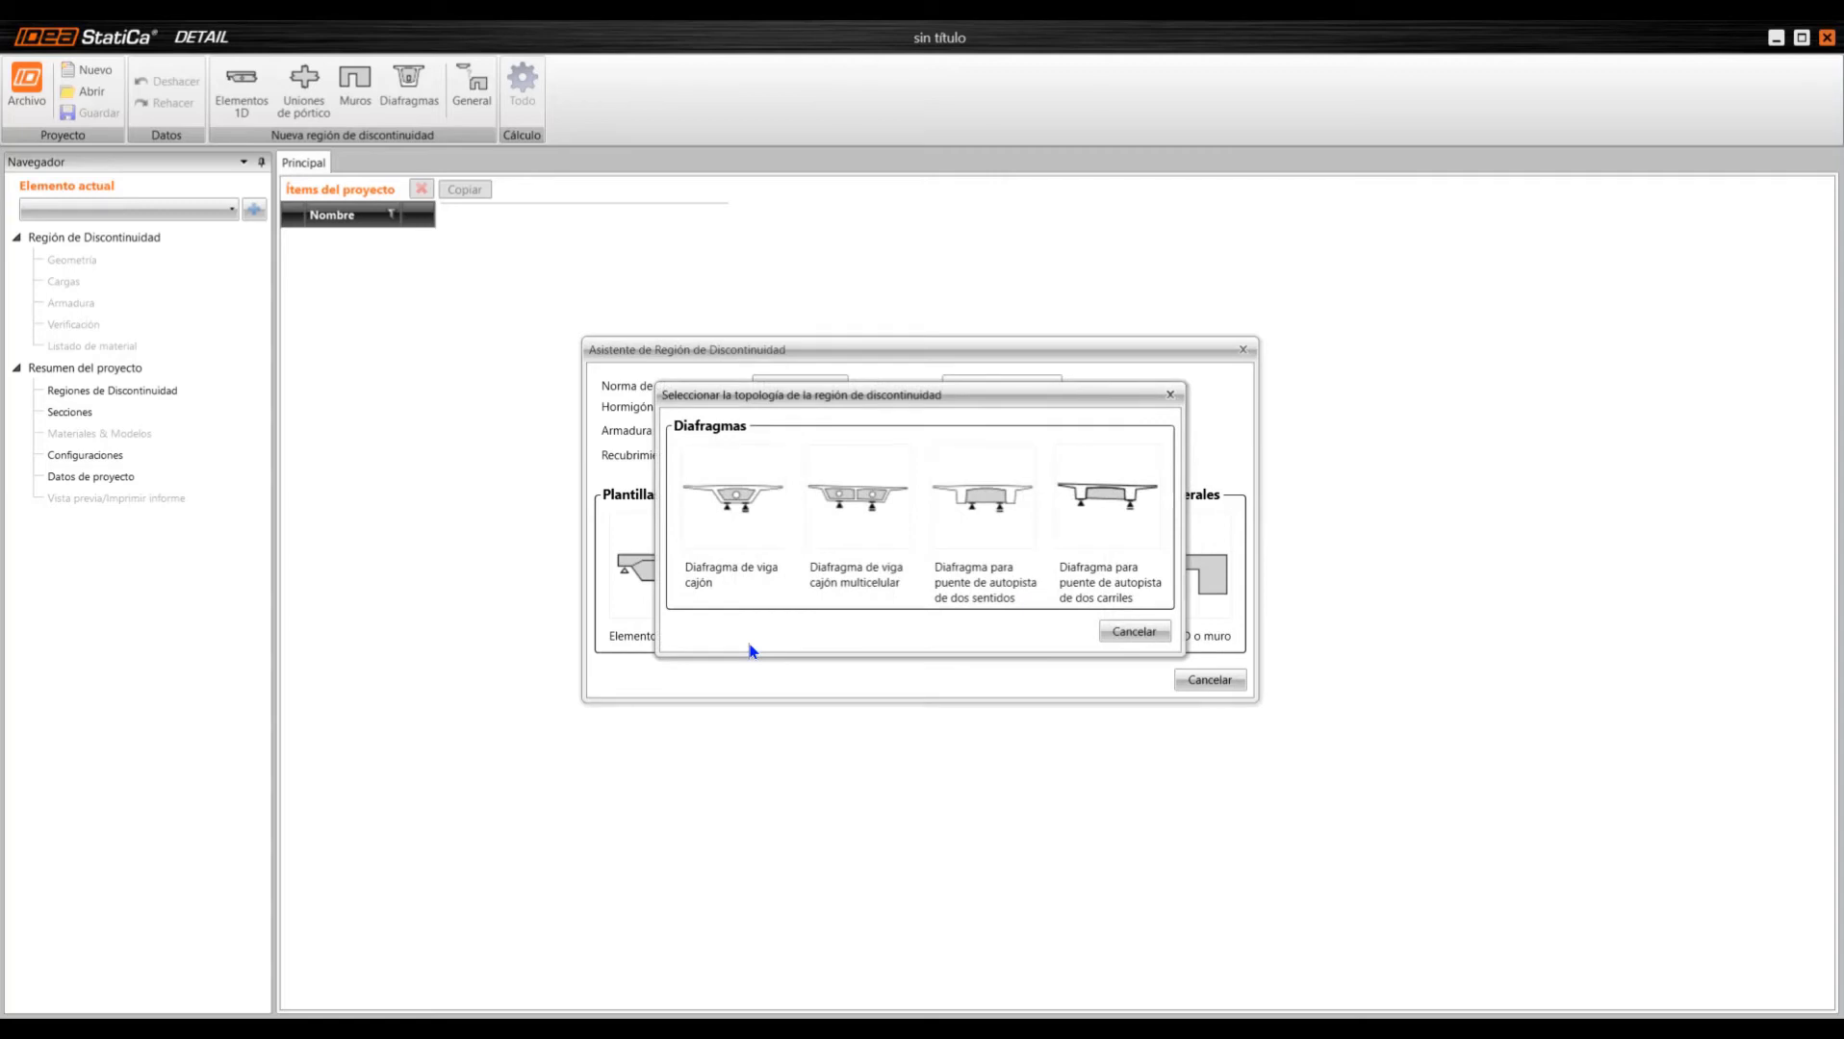
left_click(1132, 633)
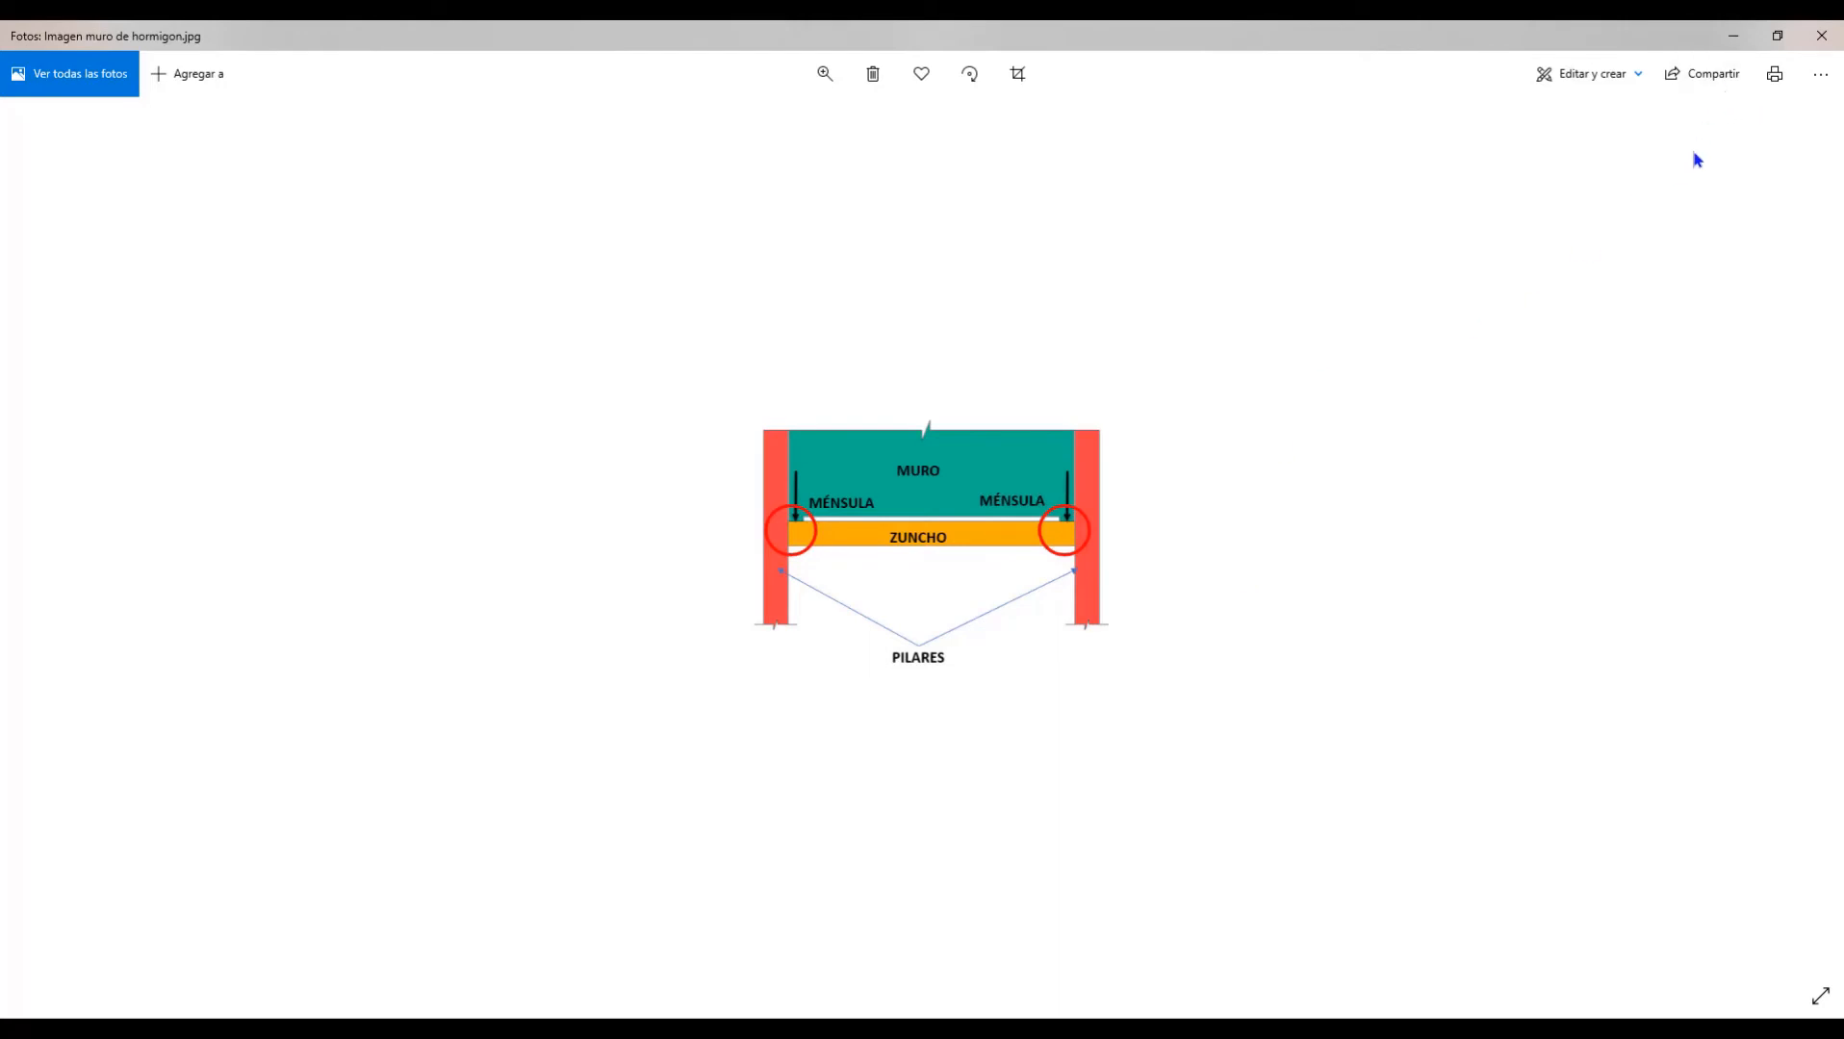
- Put away the concrete wall image and inspect the lower column's rectangular section properties and the available section shapes
left_click(1738, 41)
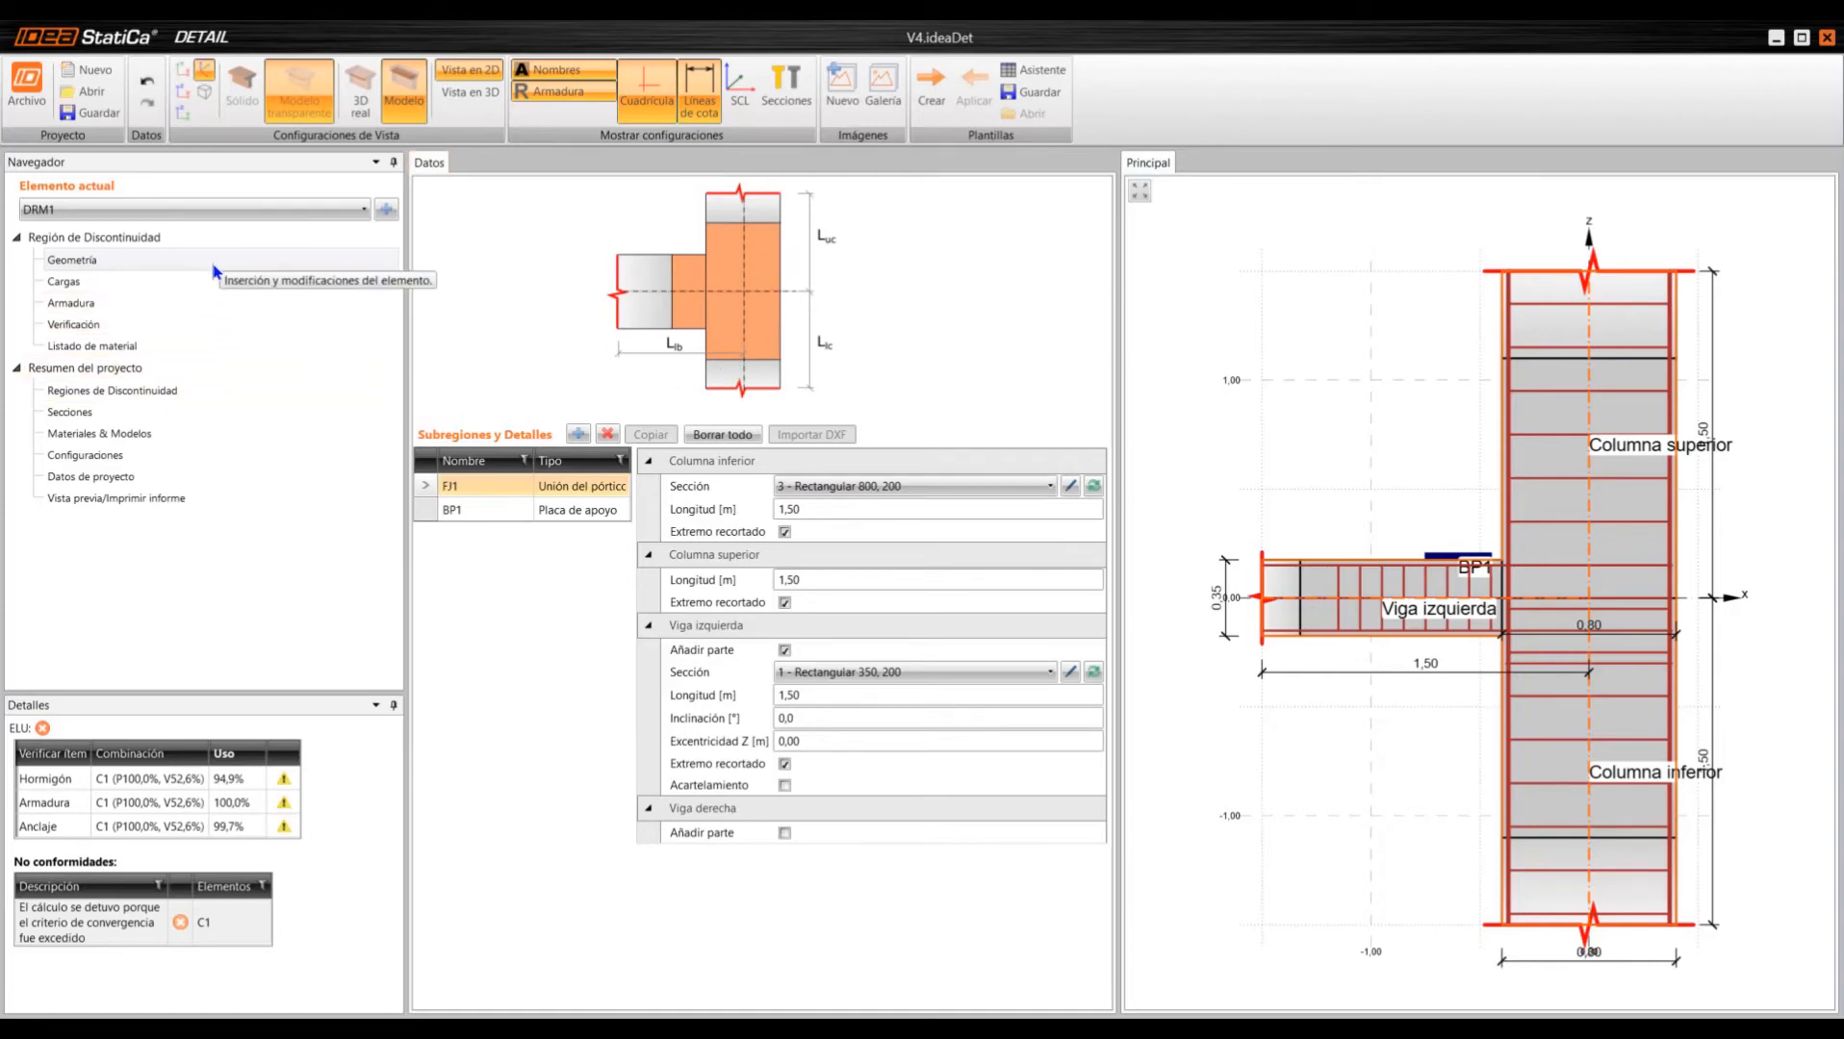
left_click(1070, 493)
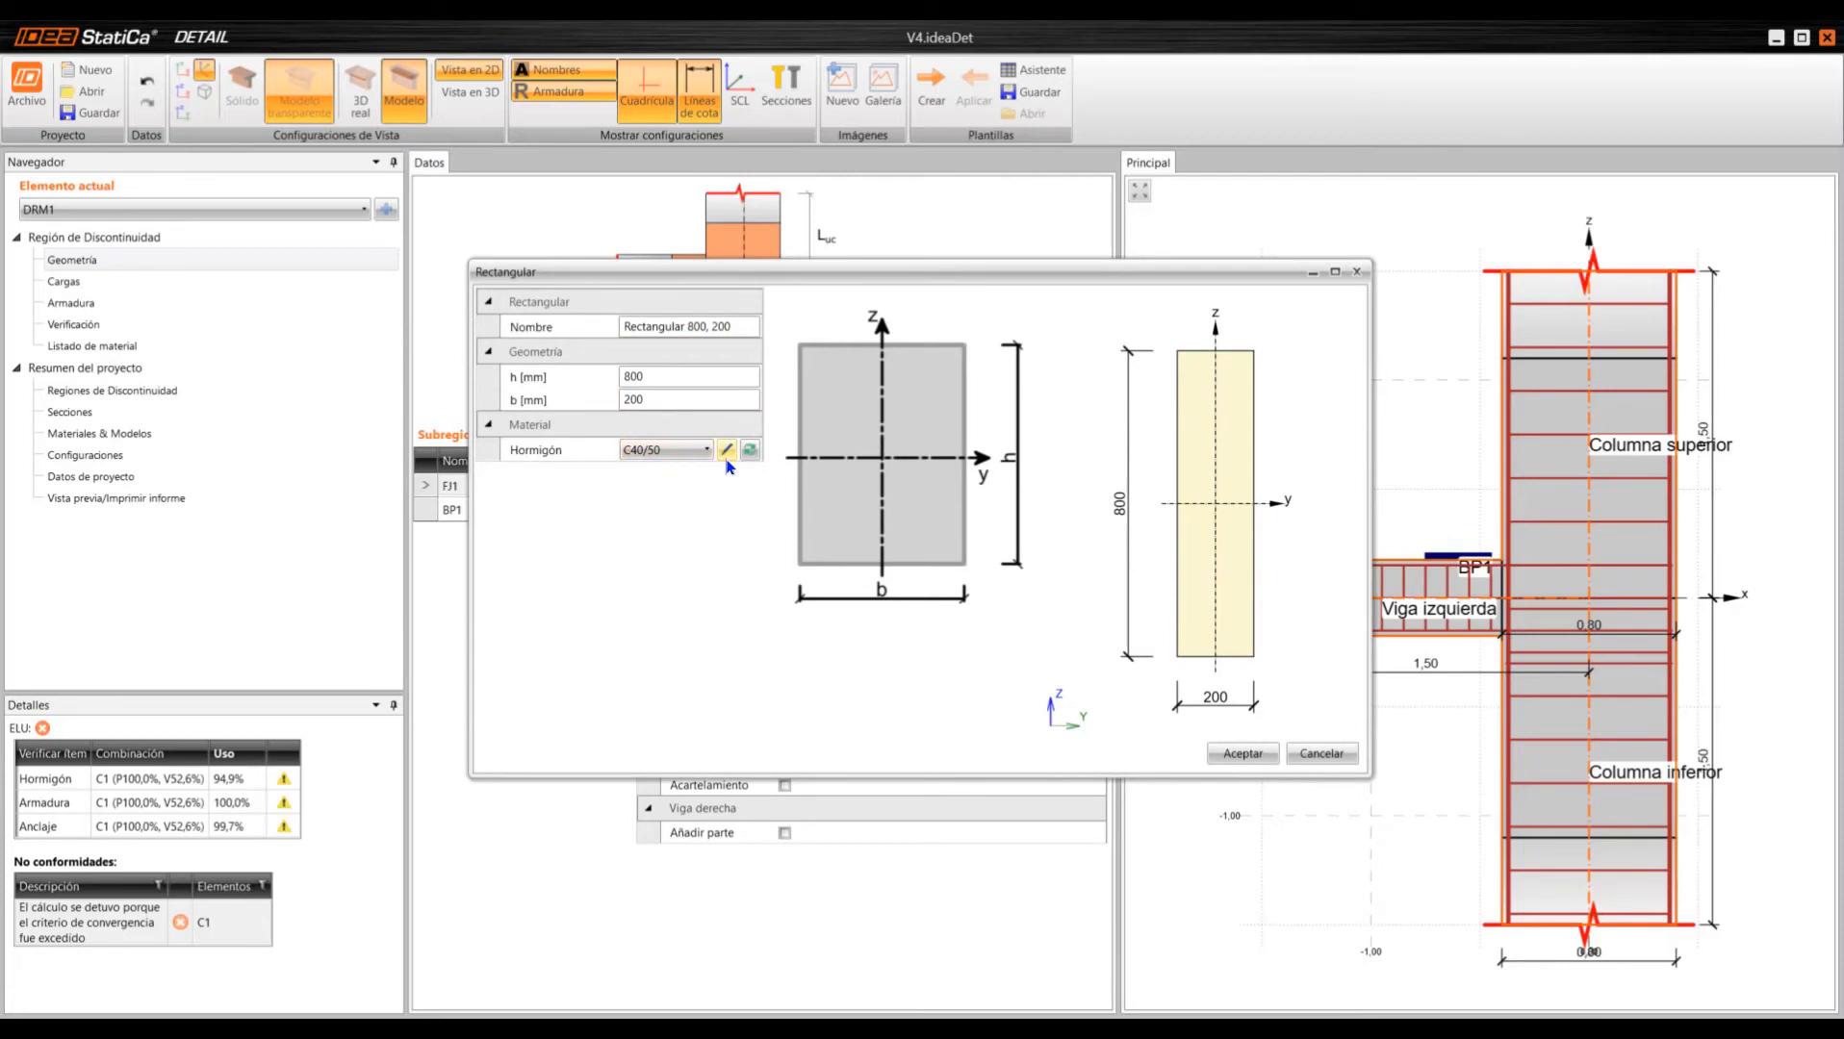
left_click(1356, 271)
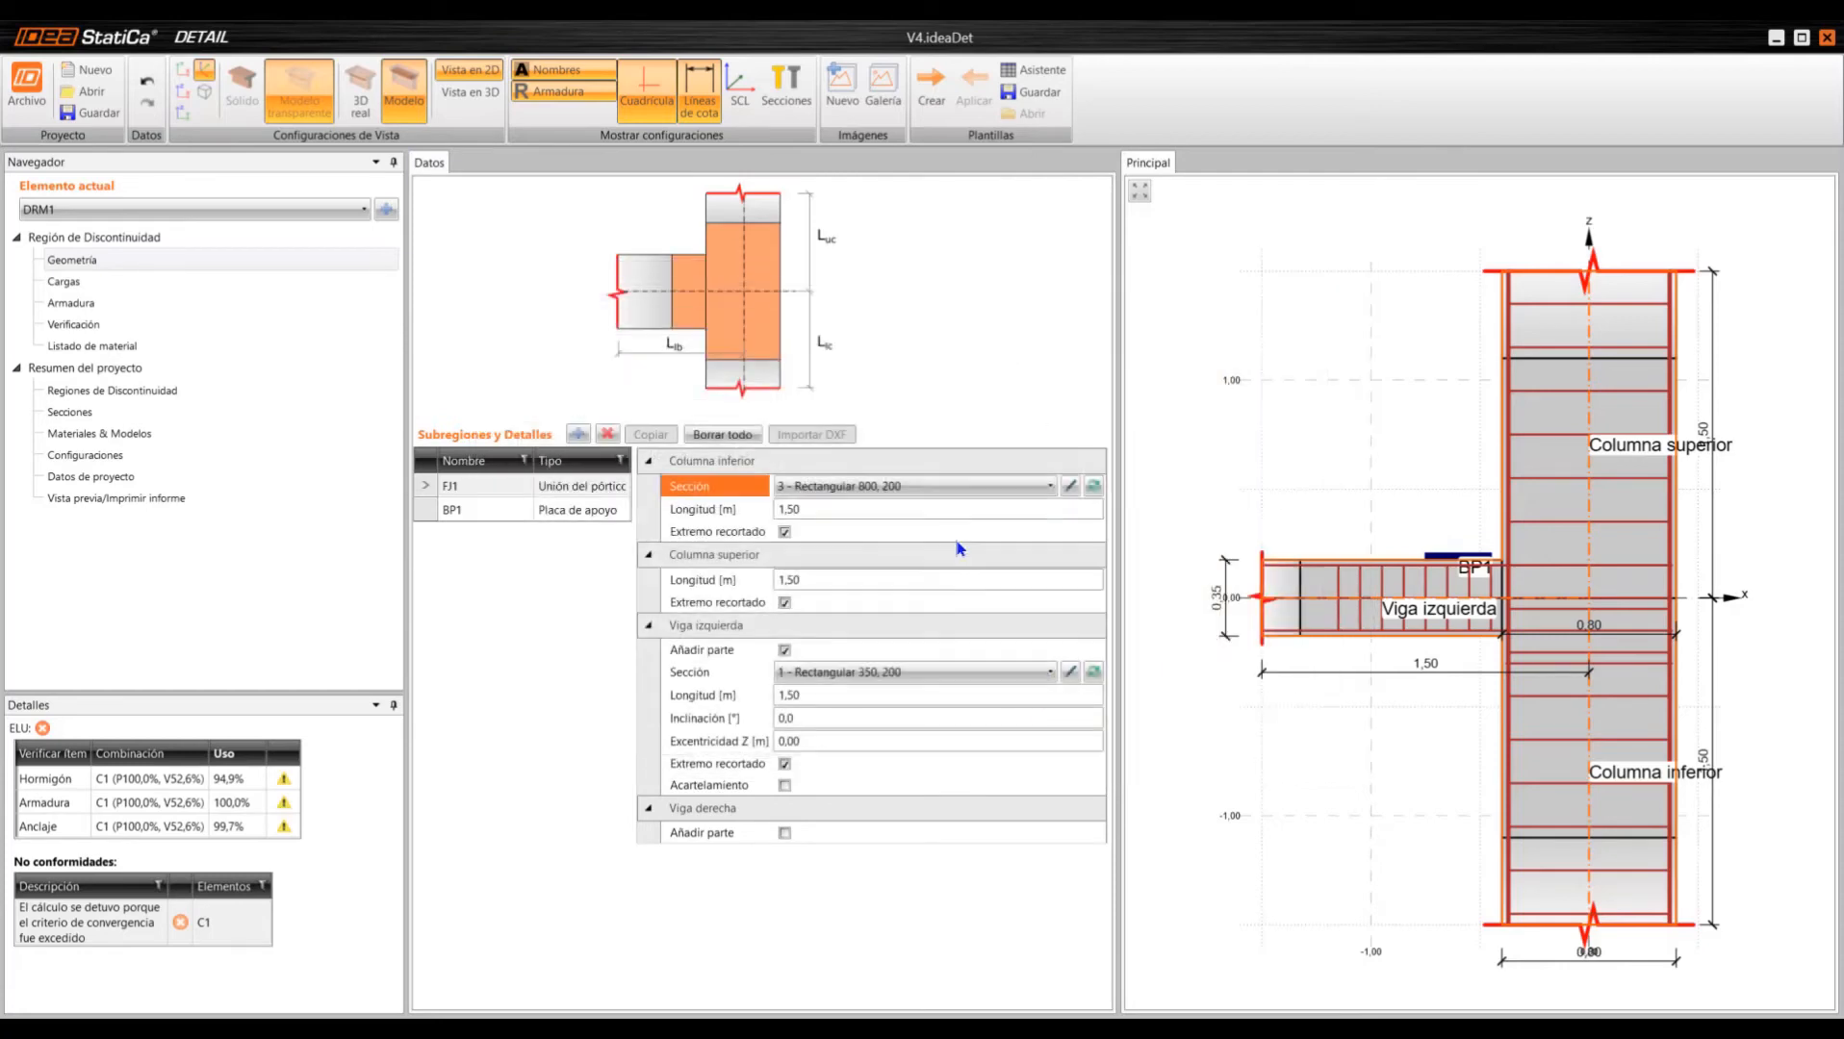
left_click(1094, 488)
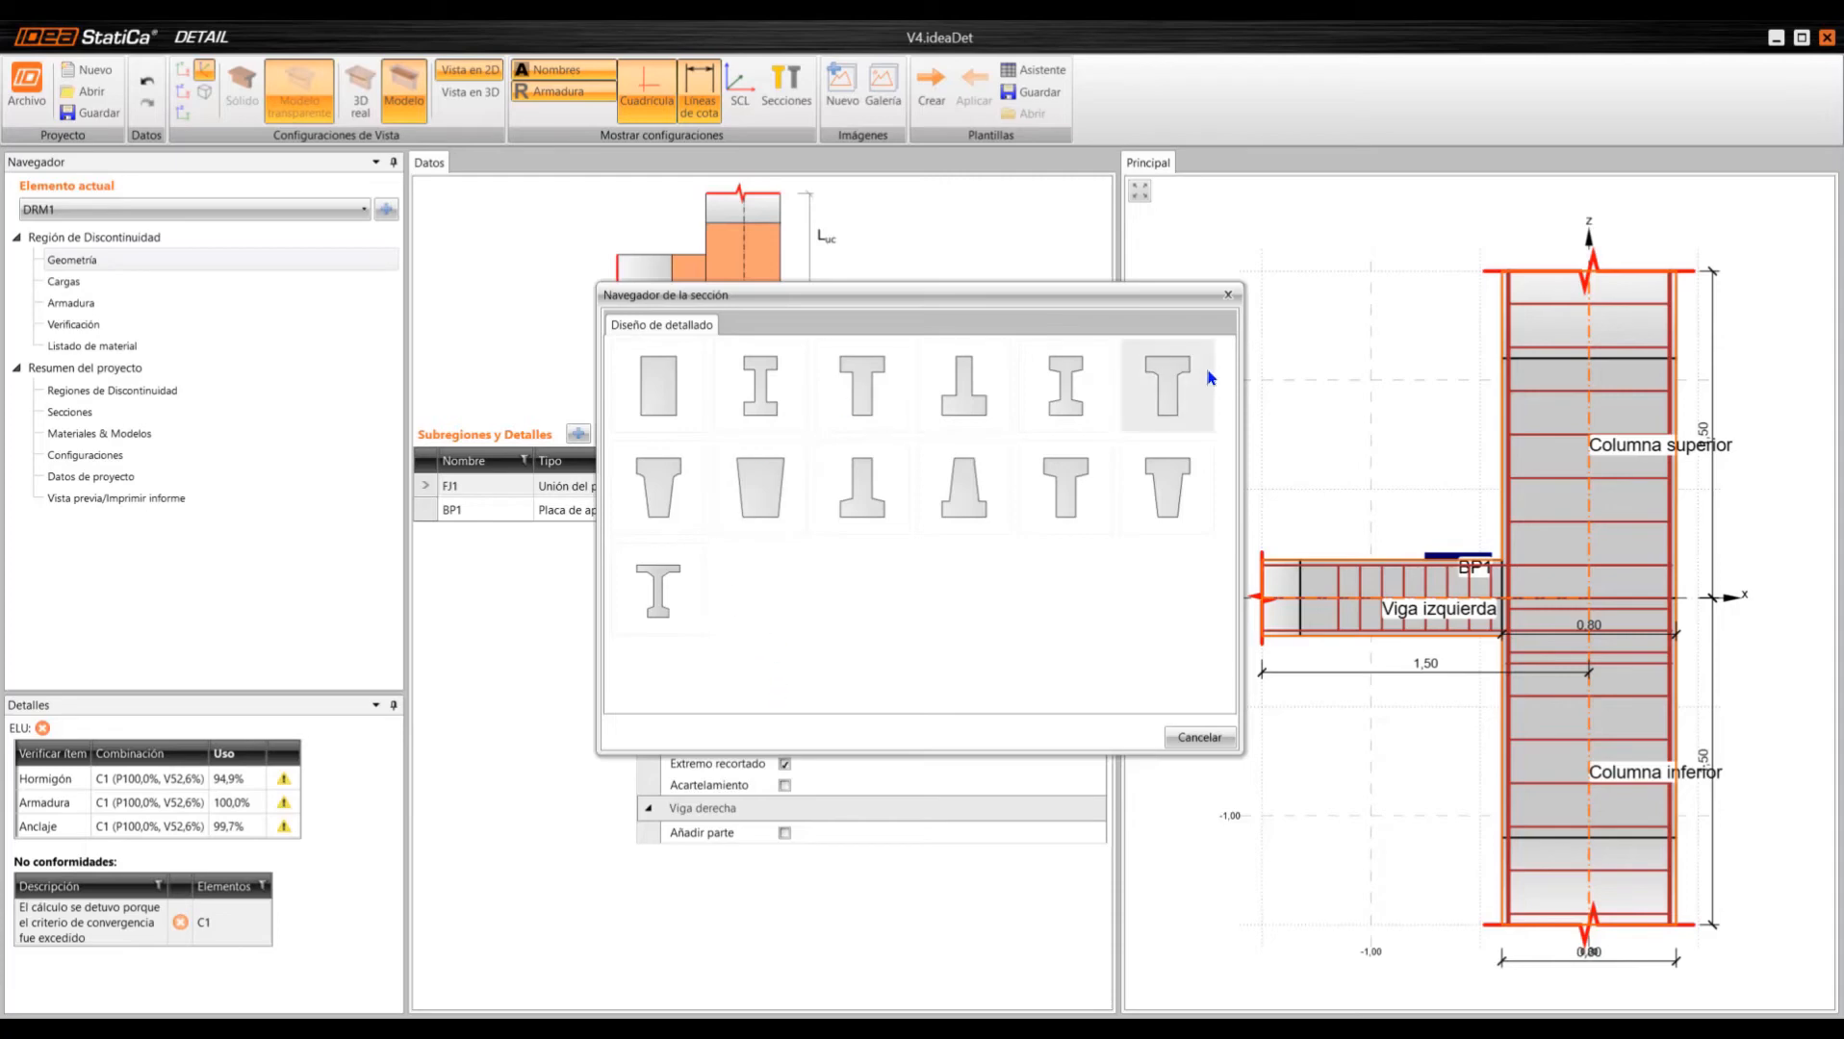
left_click(1228, 296)
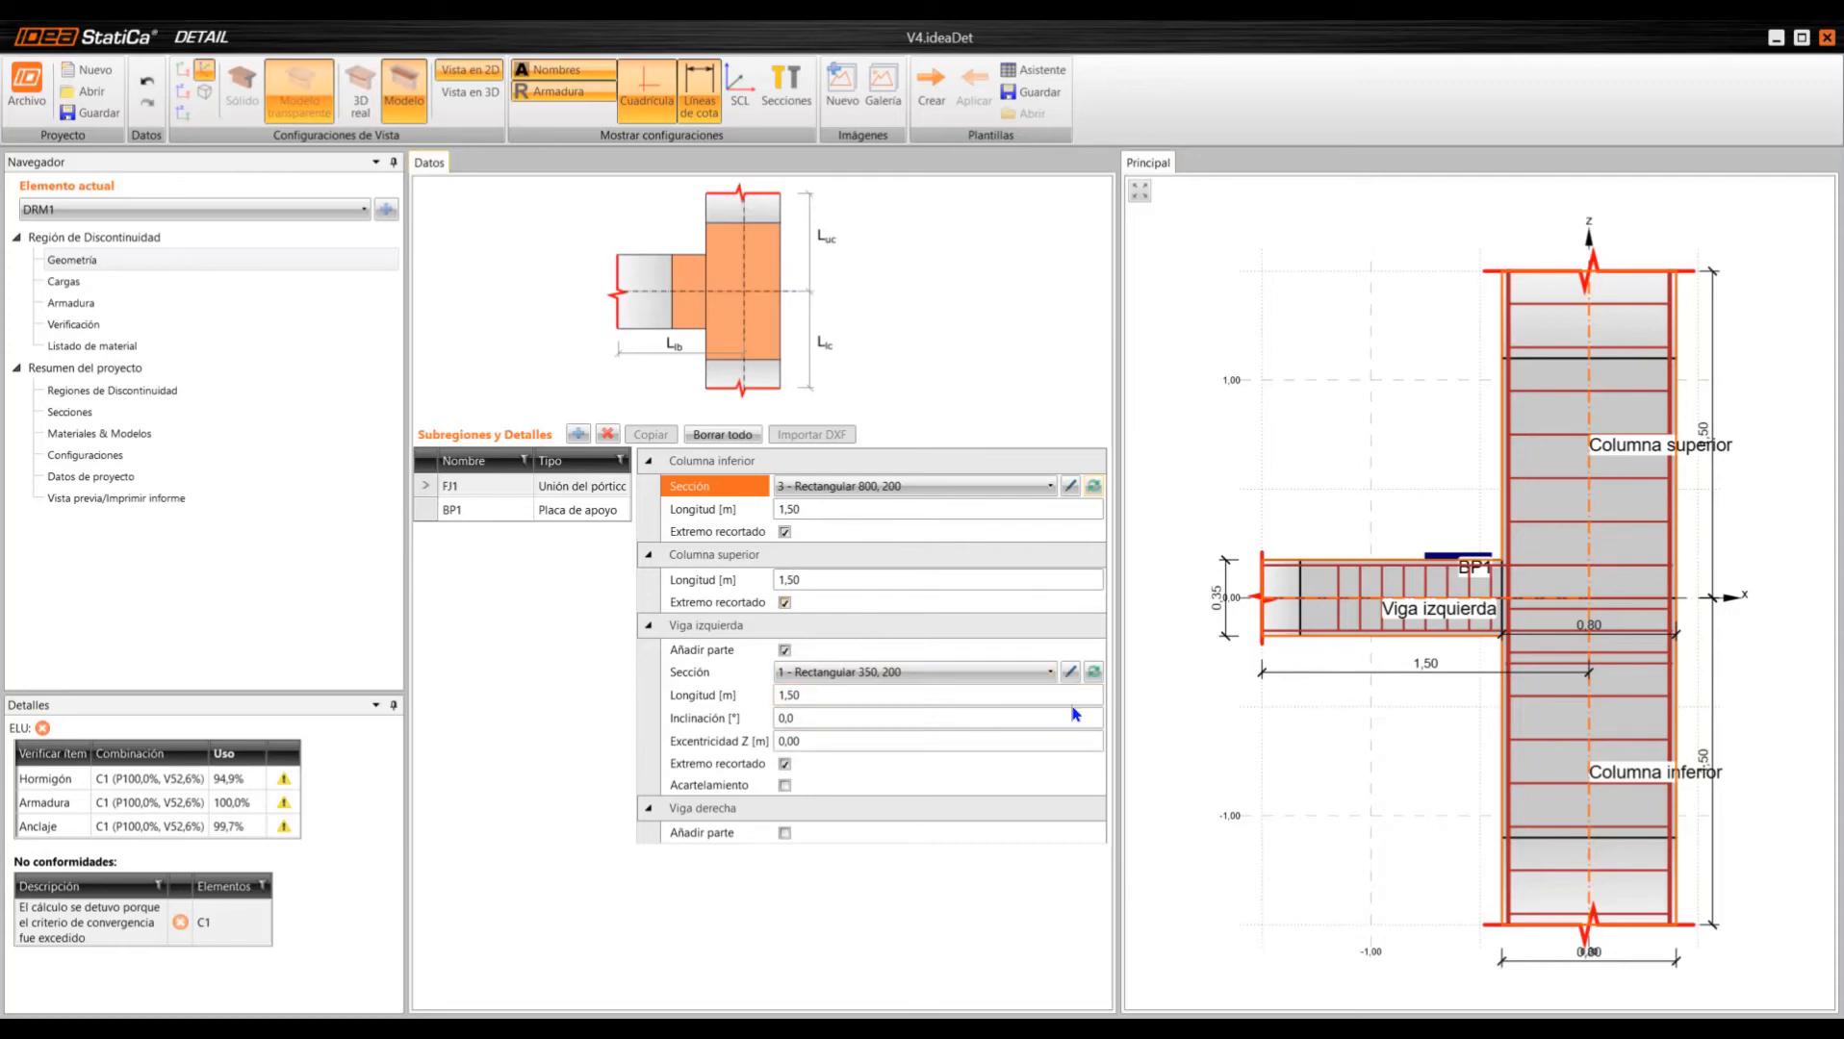
- Inspect the left beam's available section shapes, section dimensions, concrete grades and material properties, closing each dialog without changes
left_click(1093, 671)
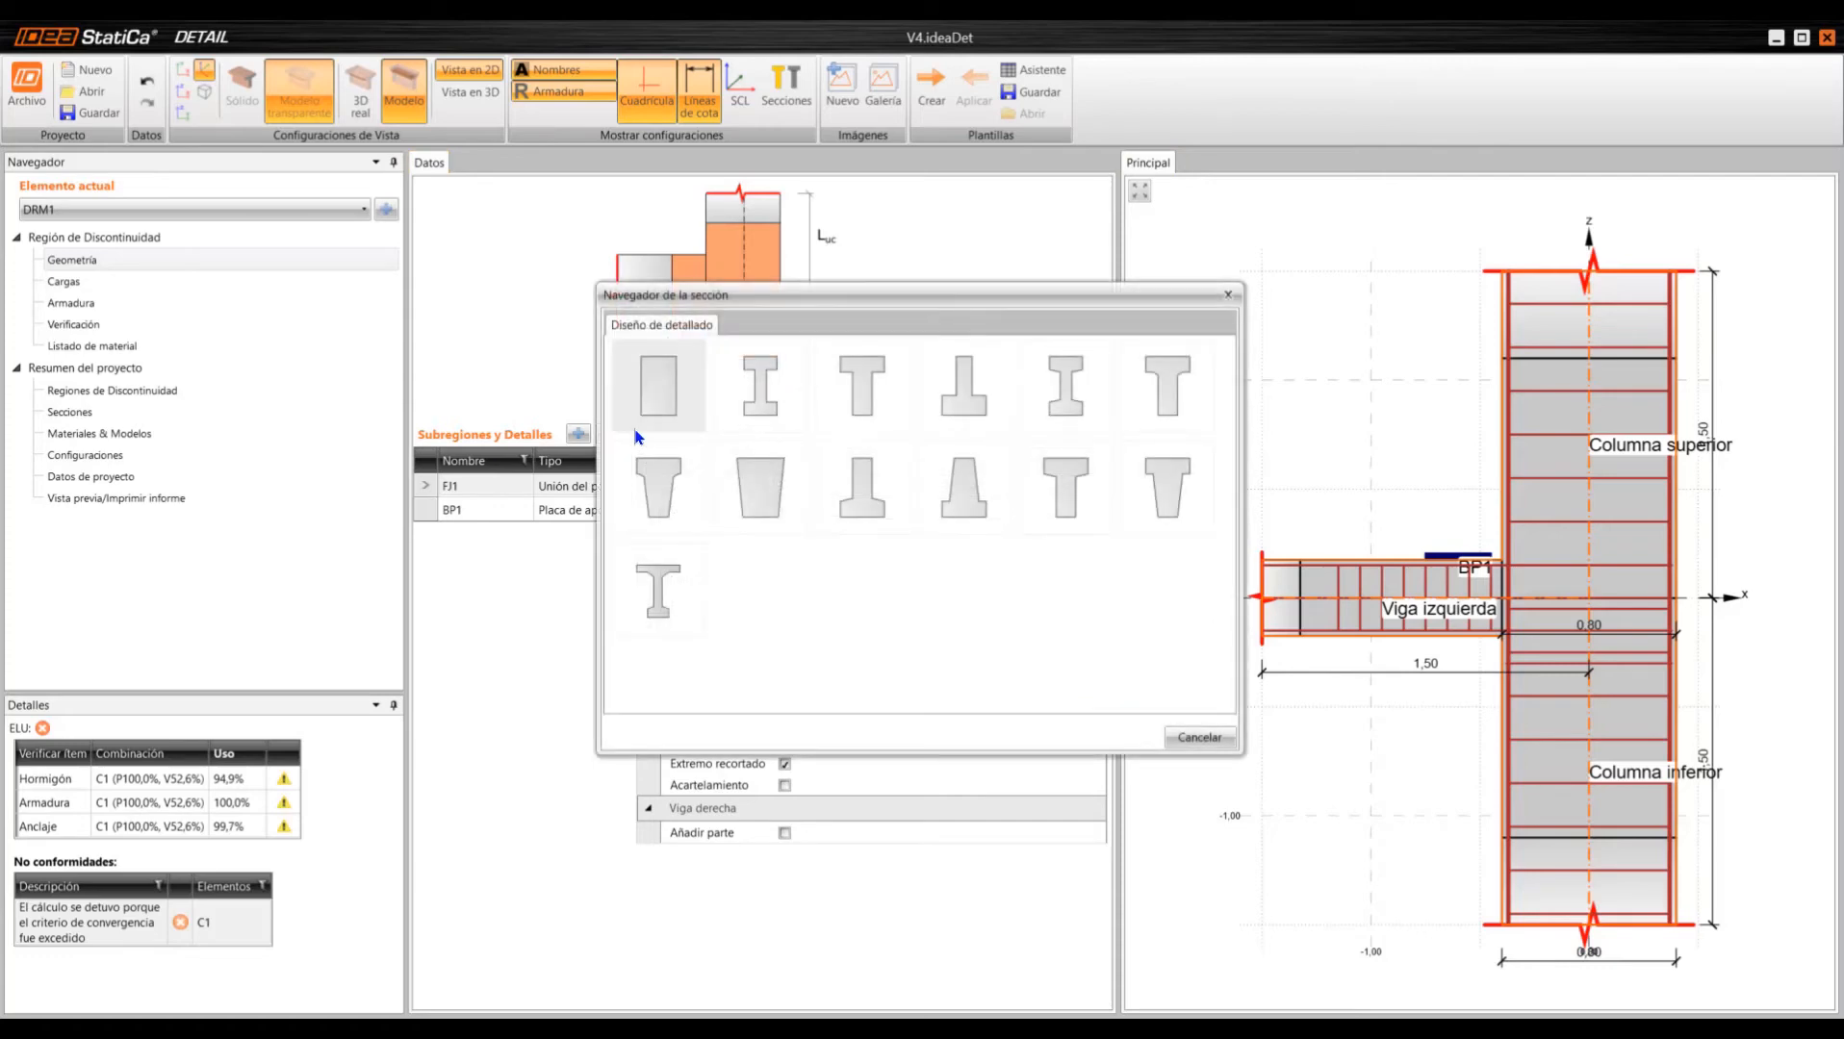
left_click(1228, 295)
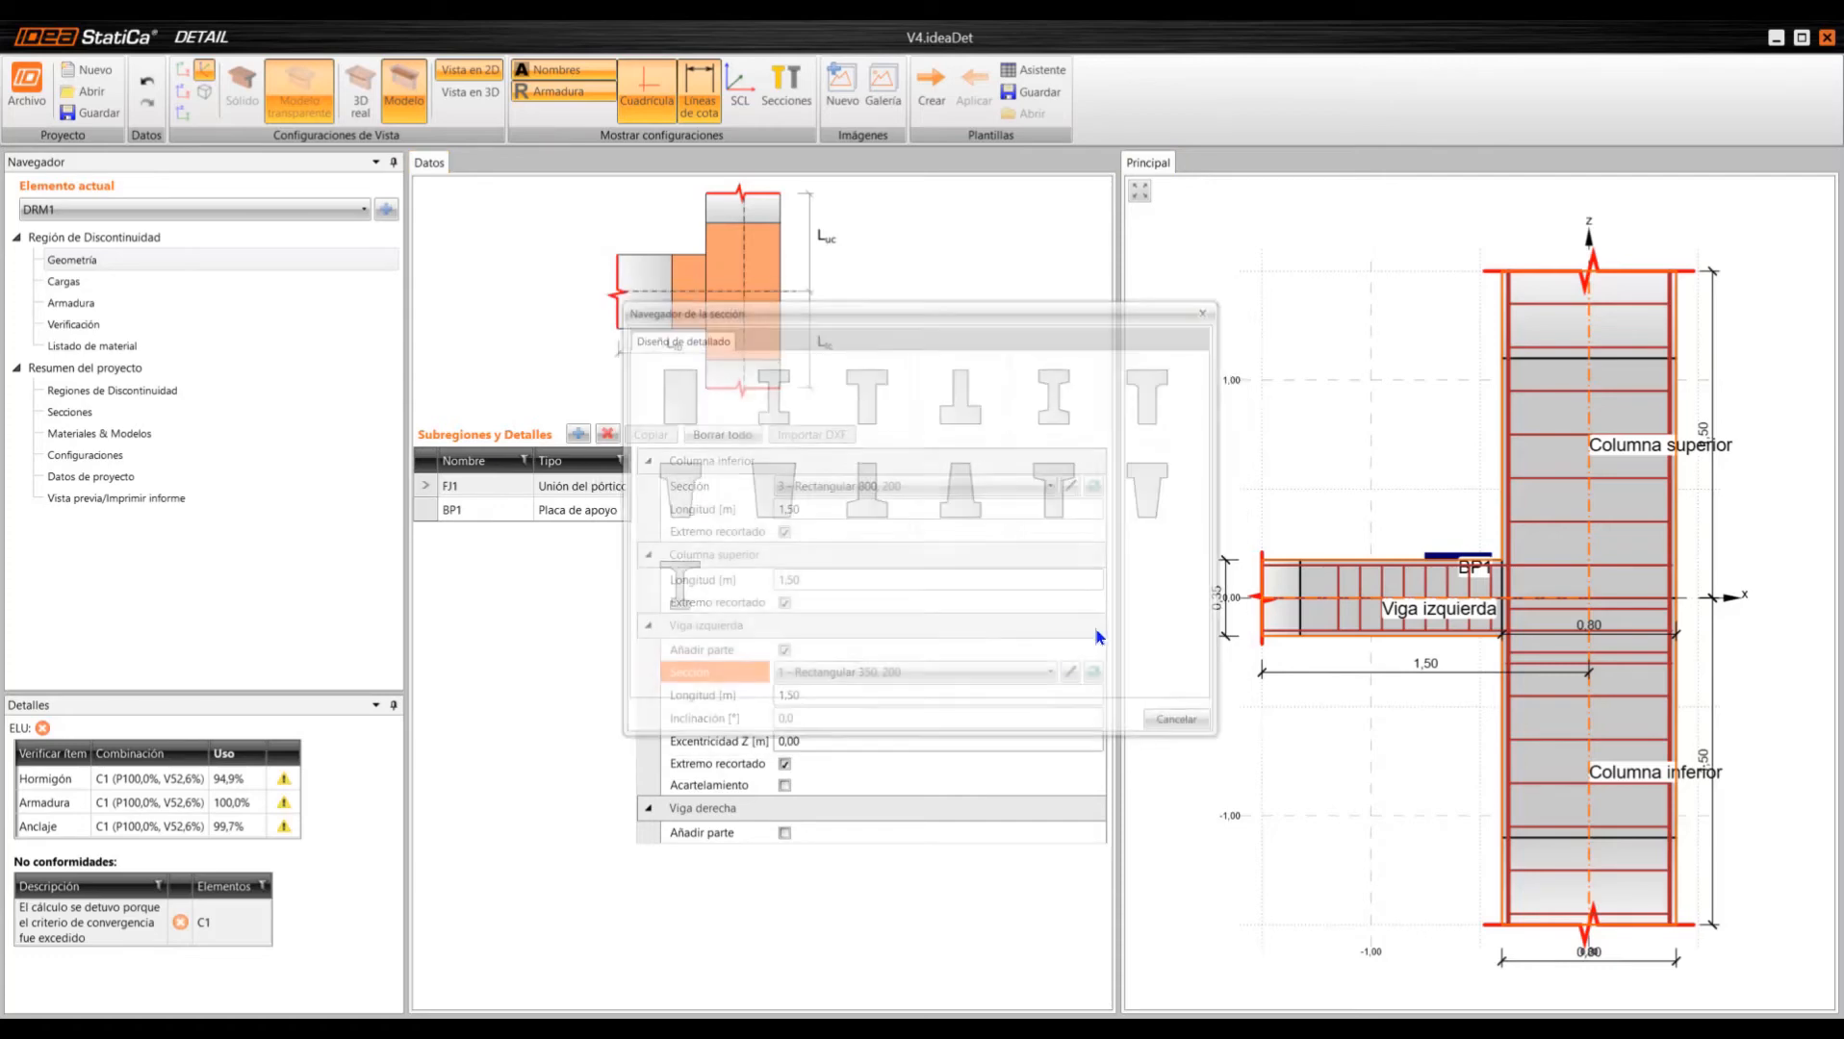
left_click(1070, 672)
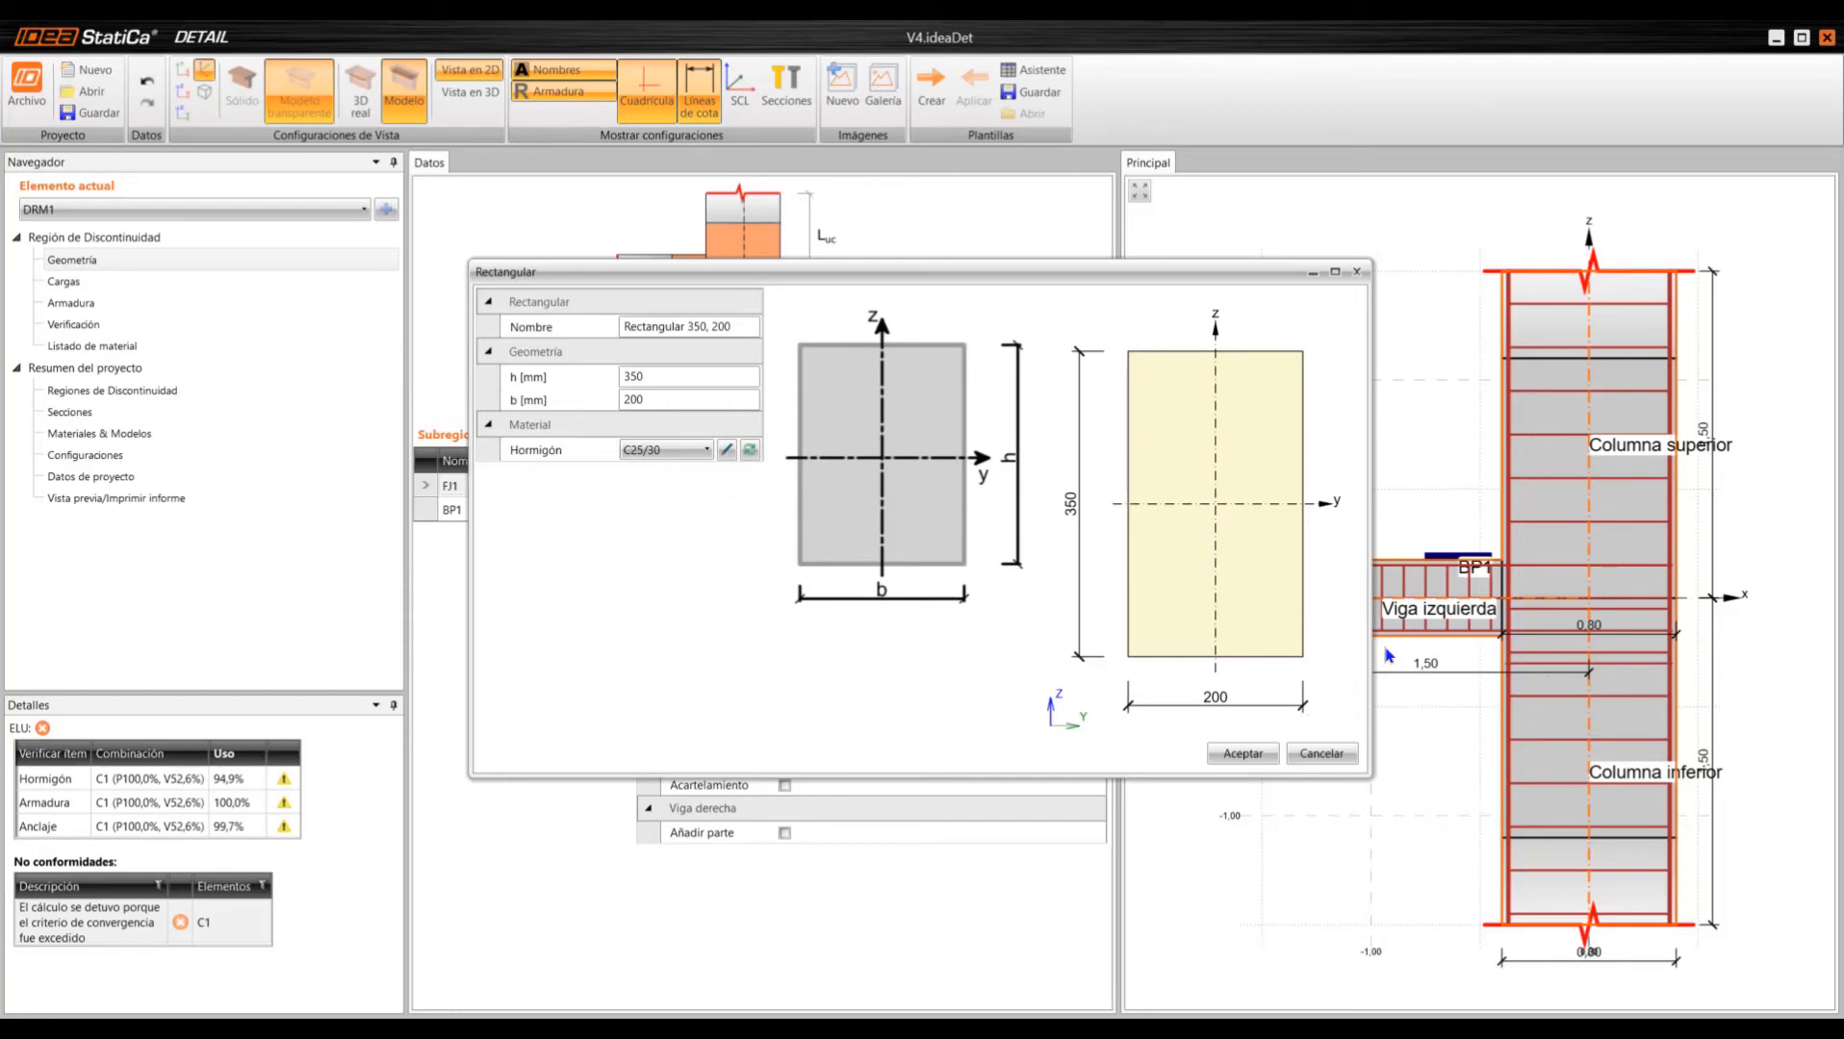
left_click(748, 451)
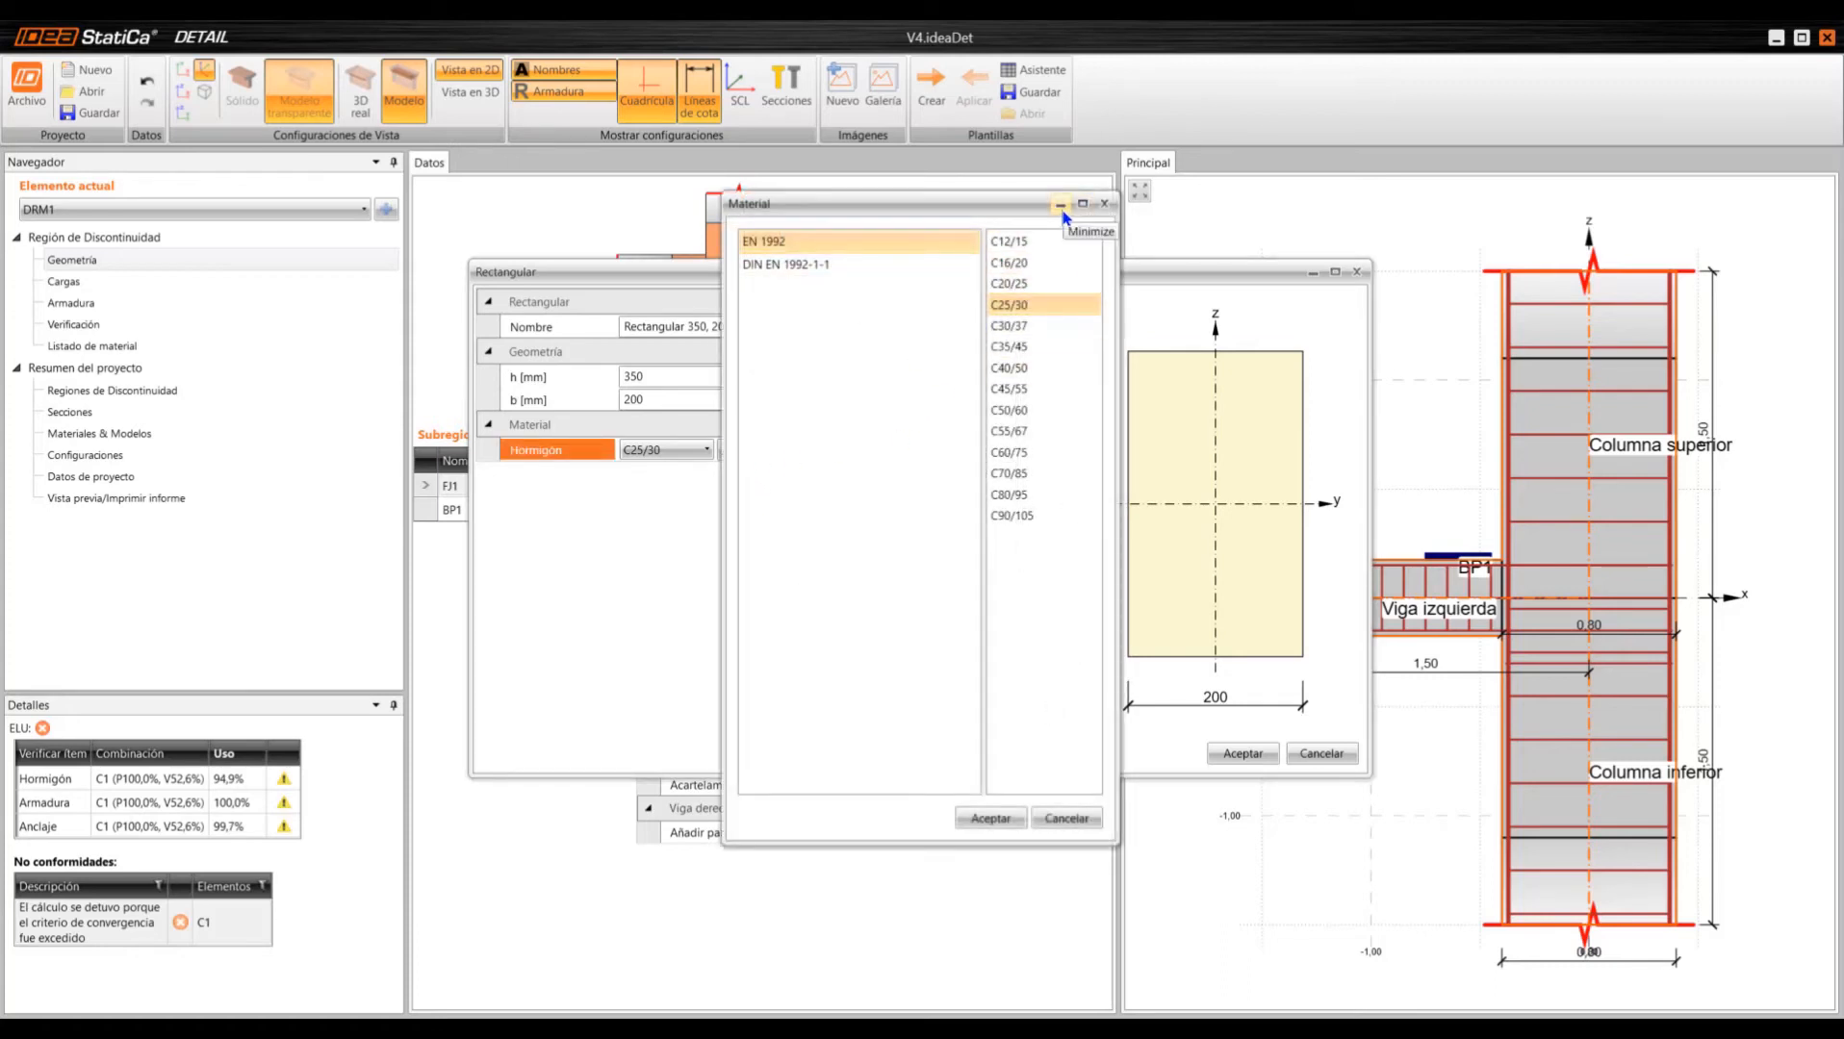
left_click(1104, 204)
left_click(727, 450)
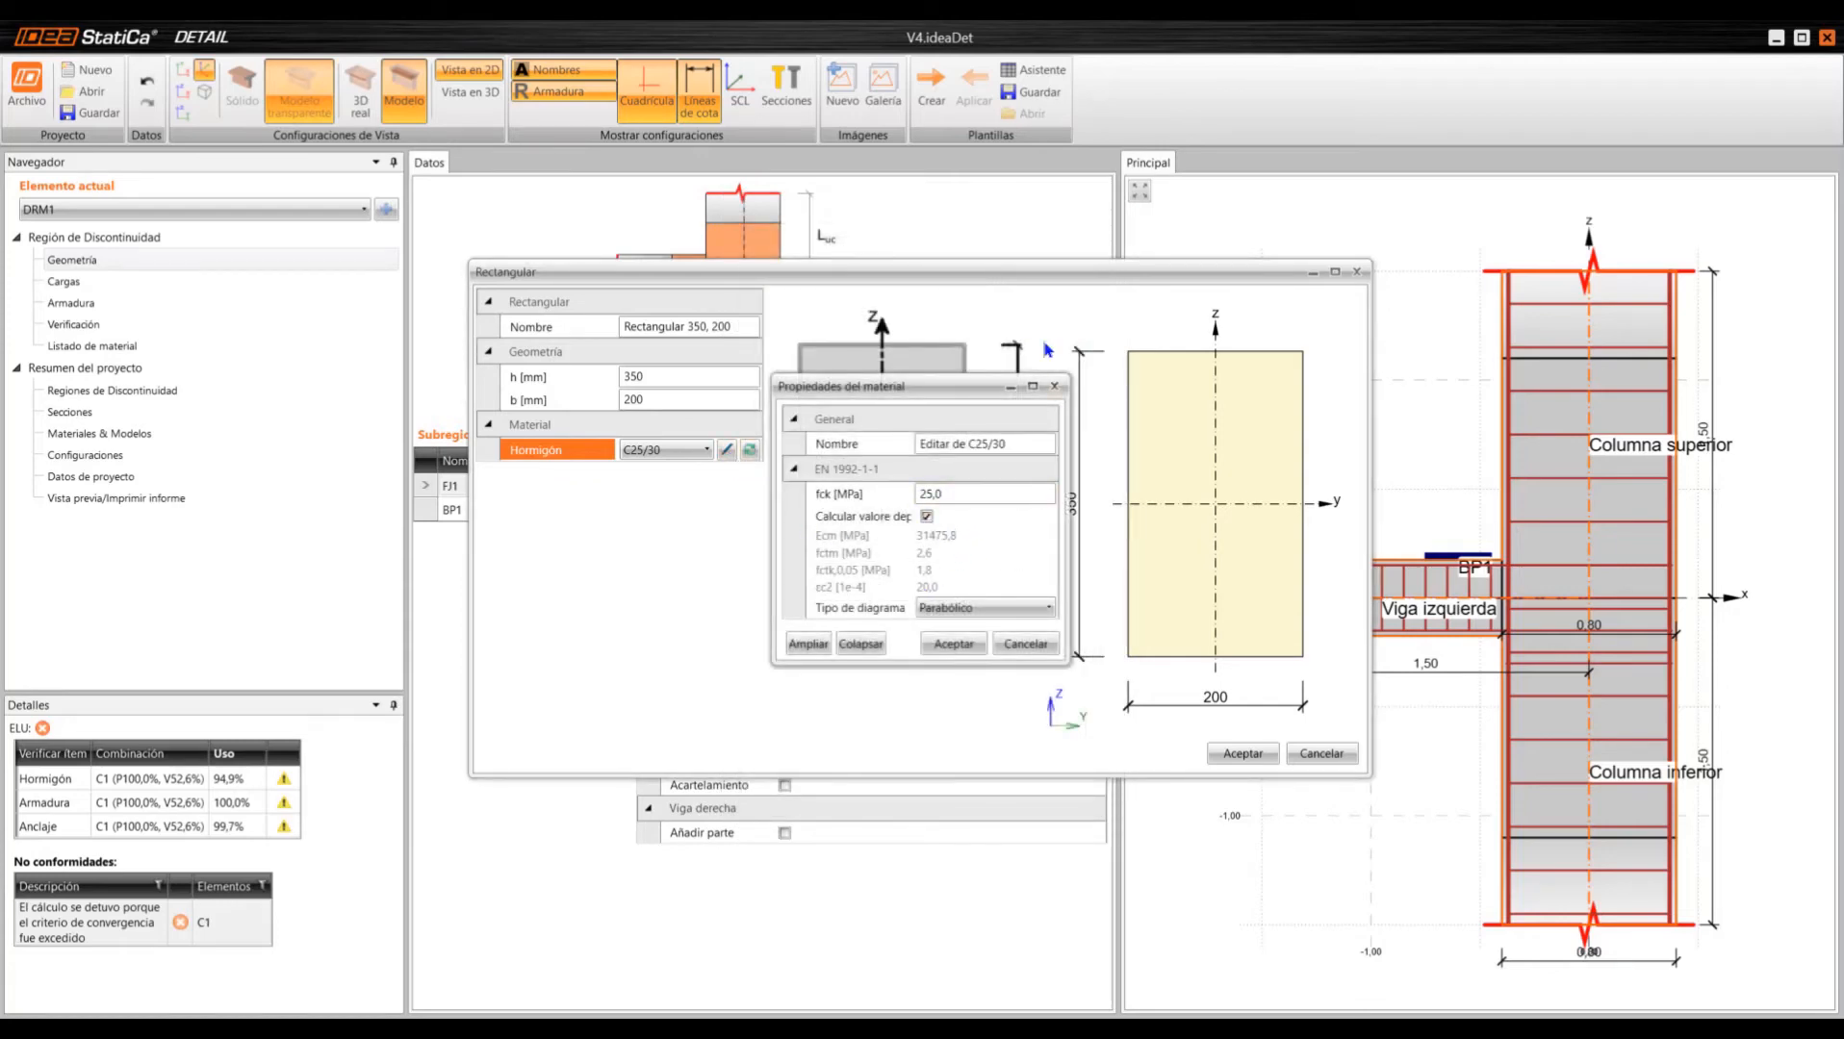
left_click(1056, 386)
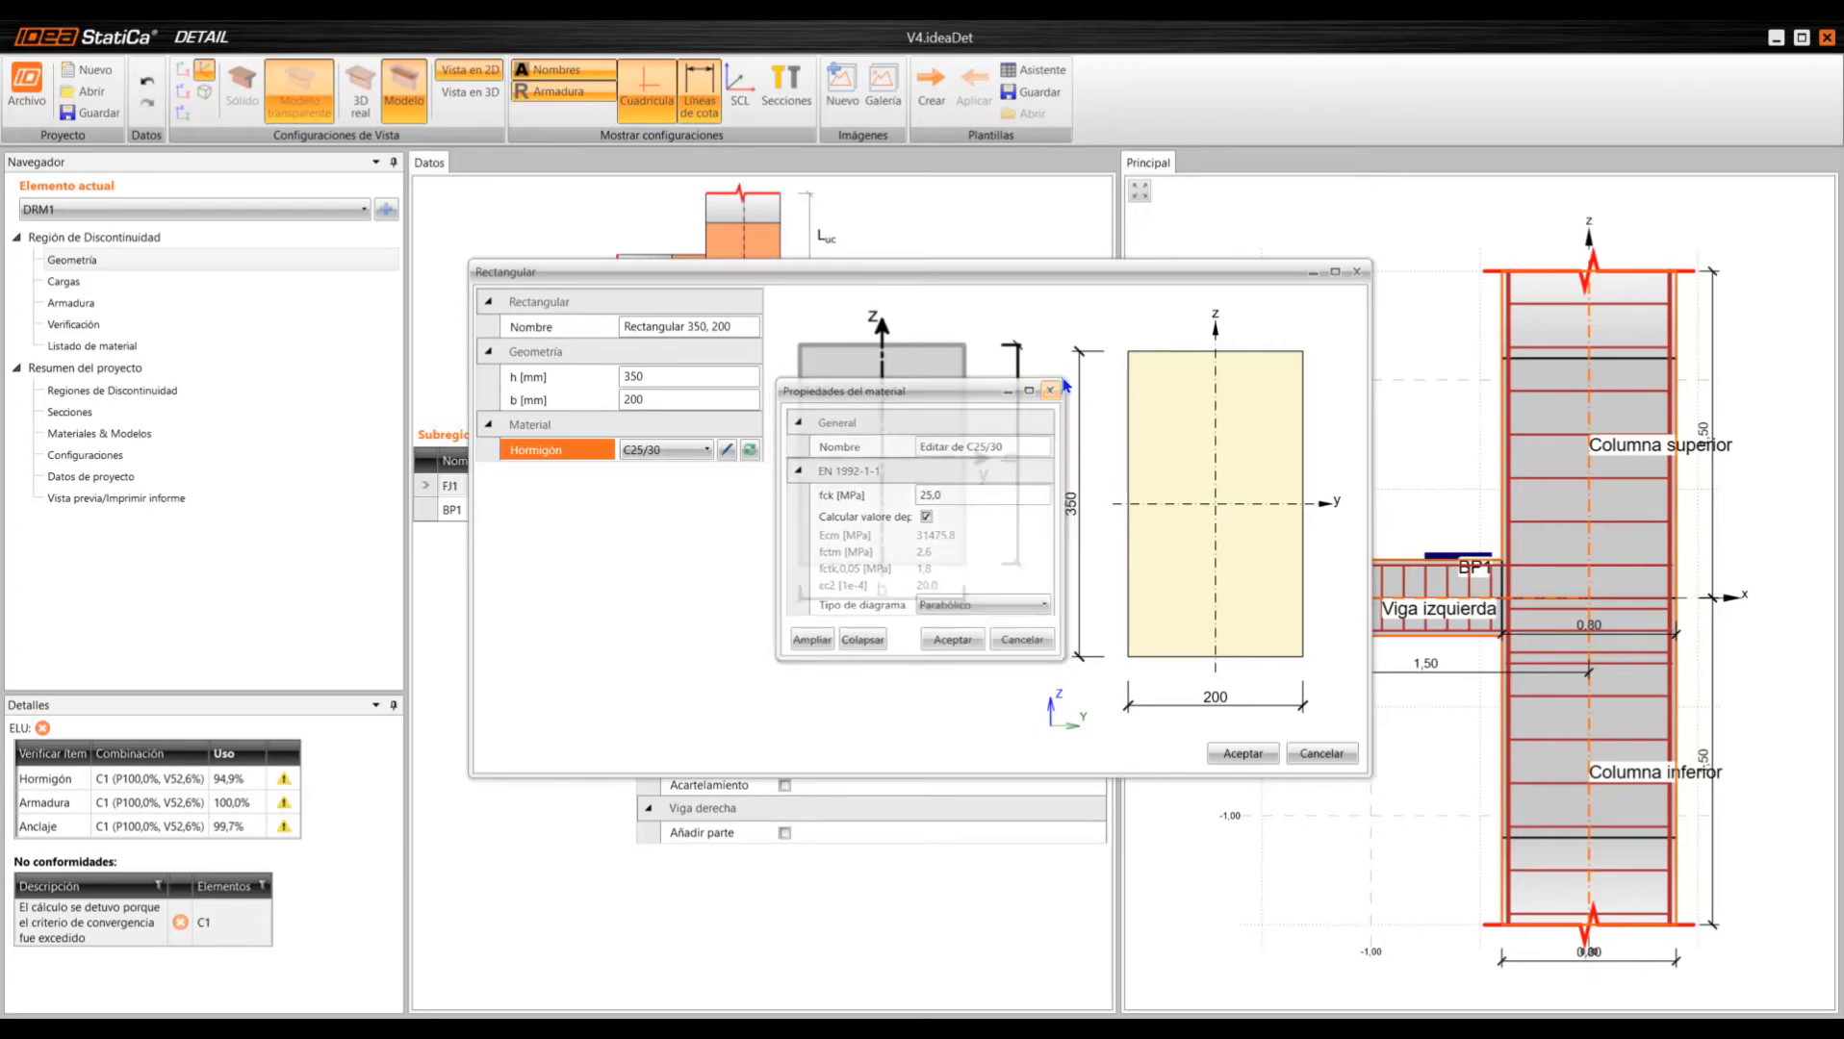
left_click(1357, 272)
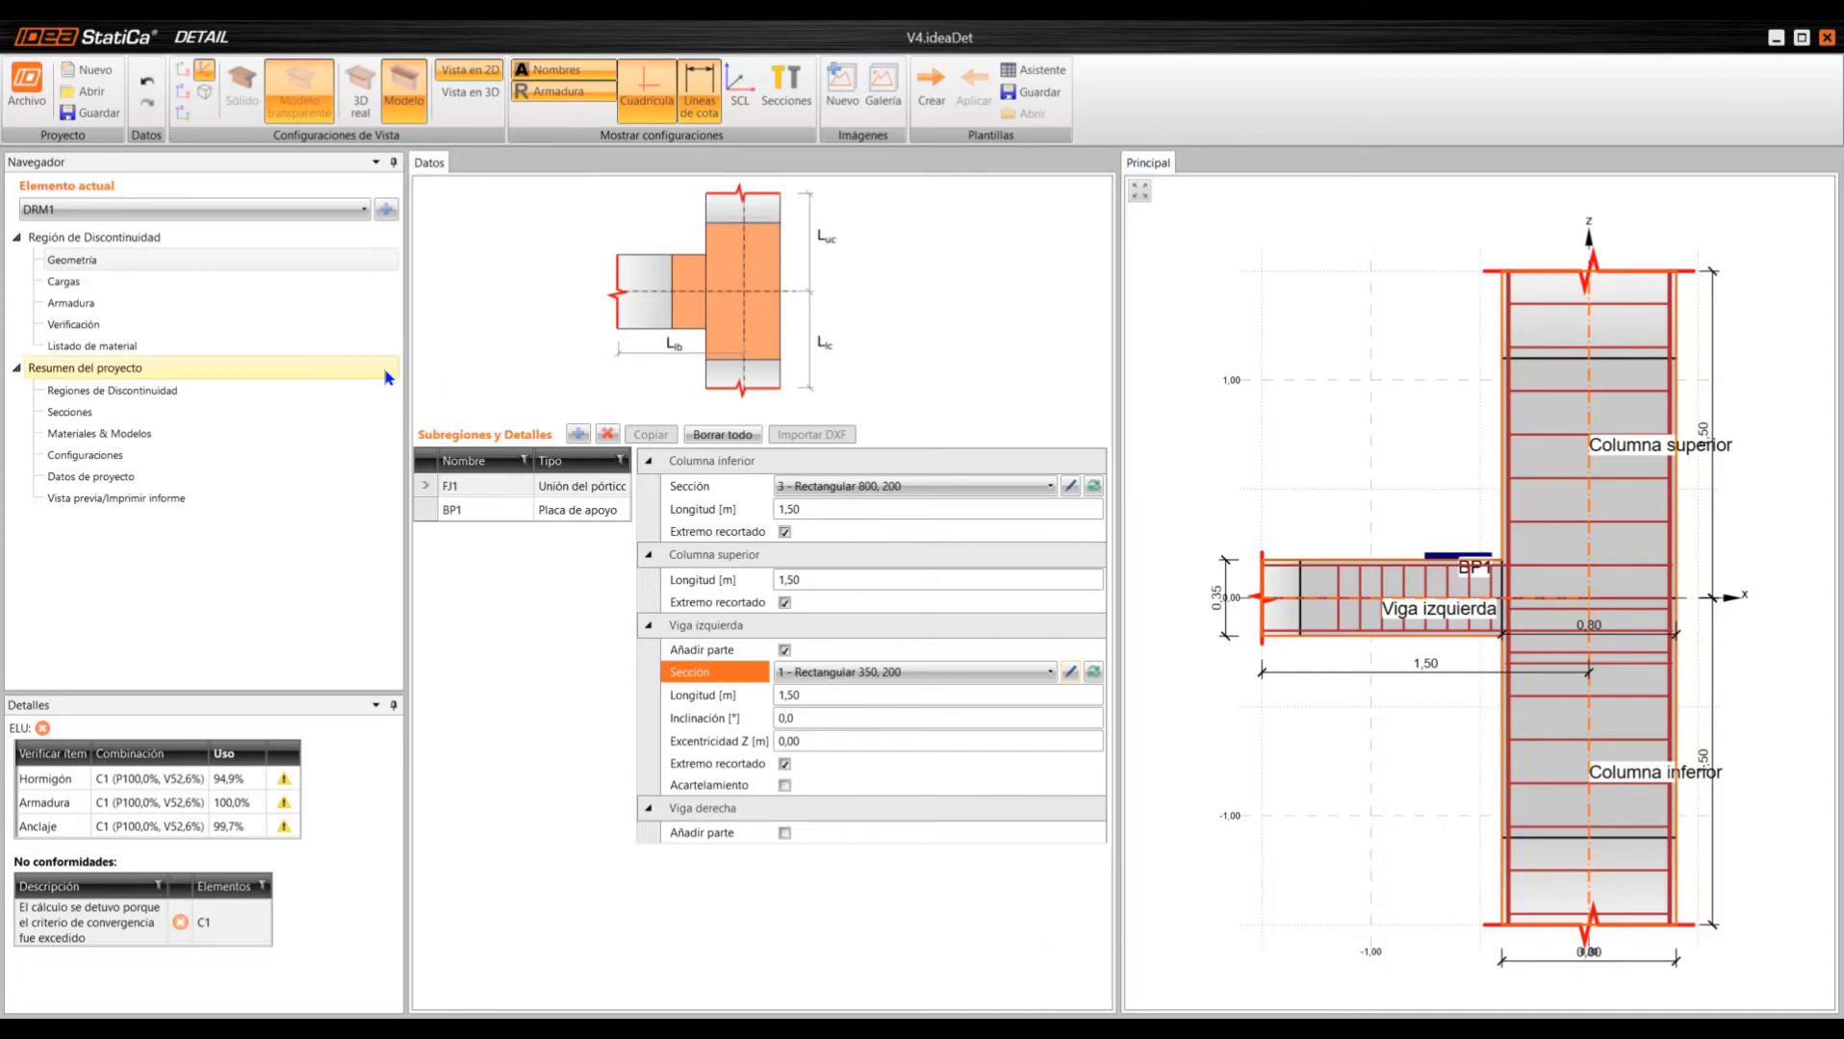
- Open the joint's loads and examine the applied loads on the model and the N, Vz and My diagrams
left_click(87, 286)
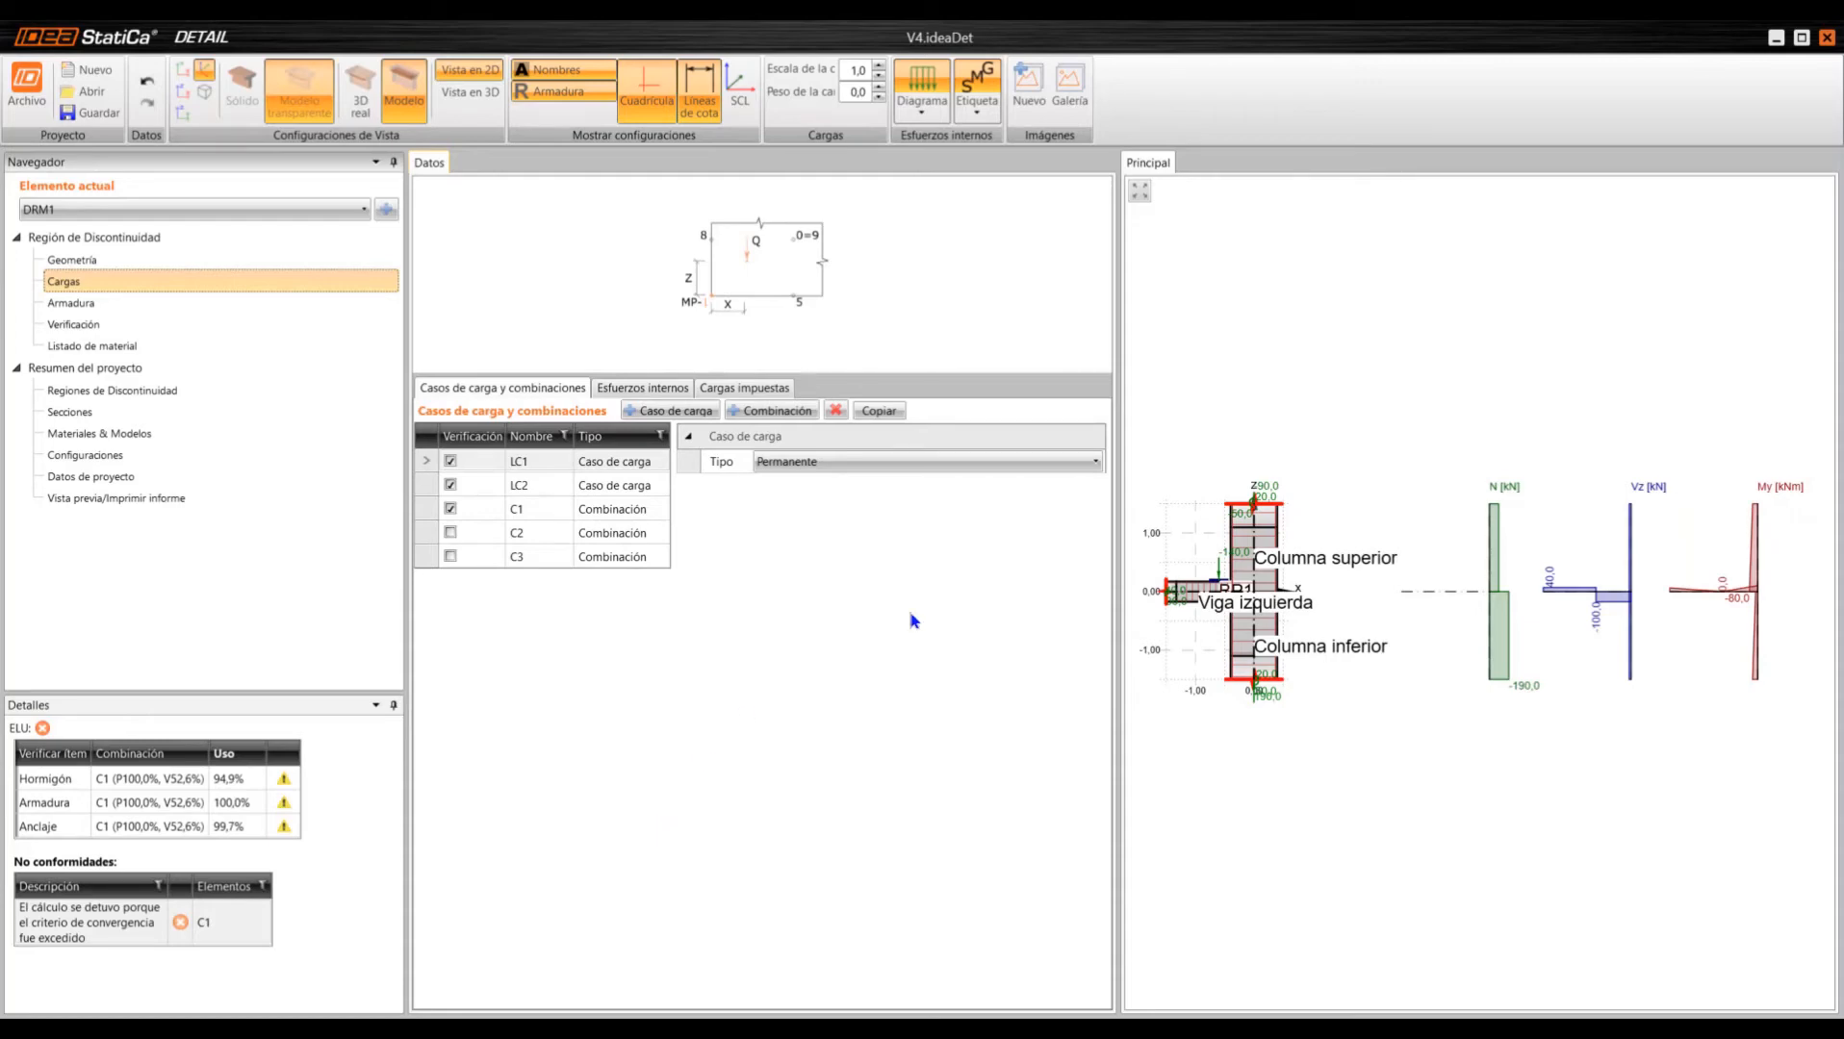
scroll(1184, 662, "up", 5)
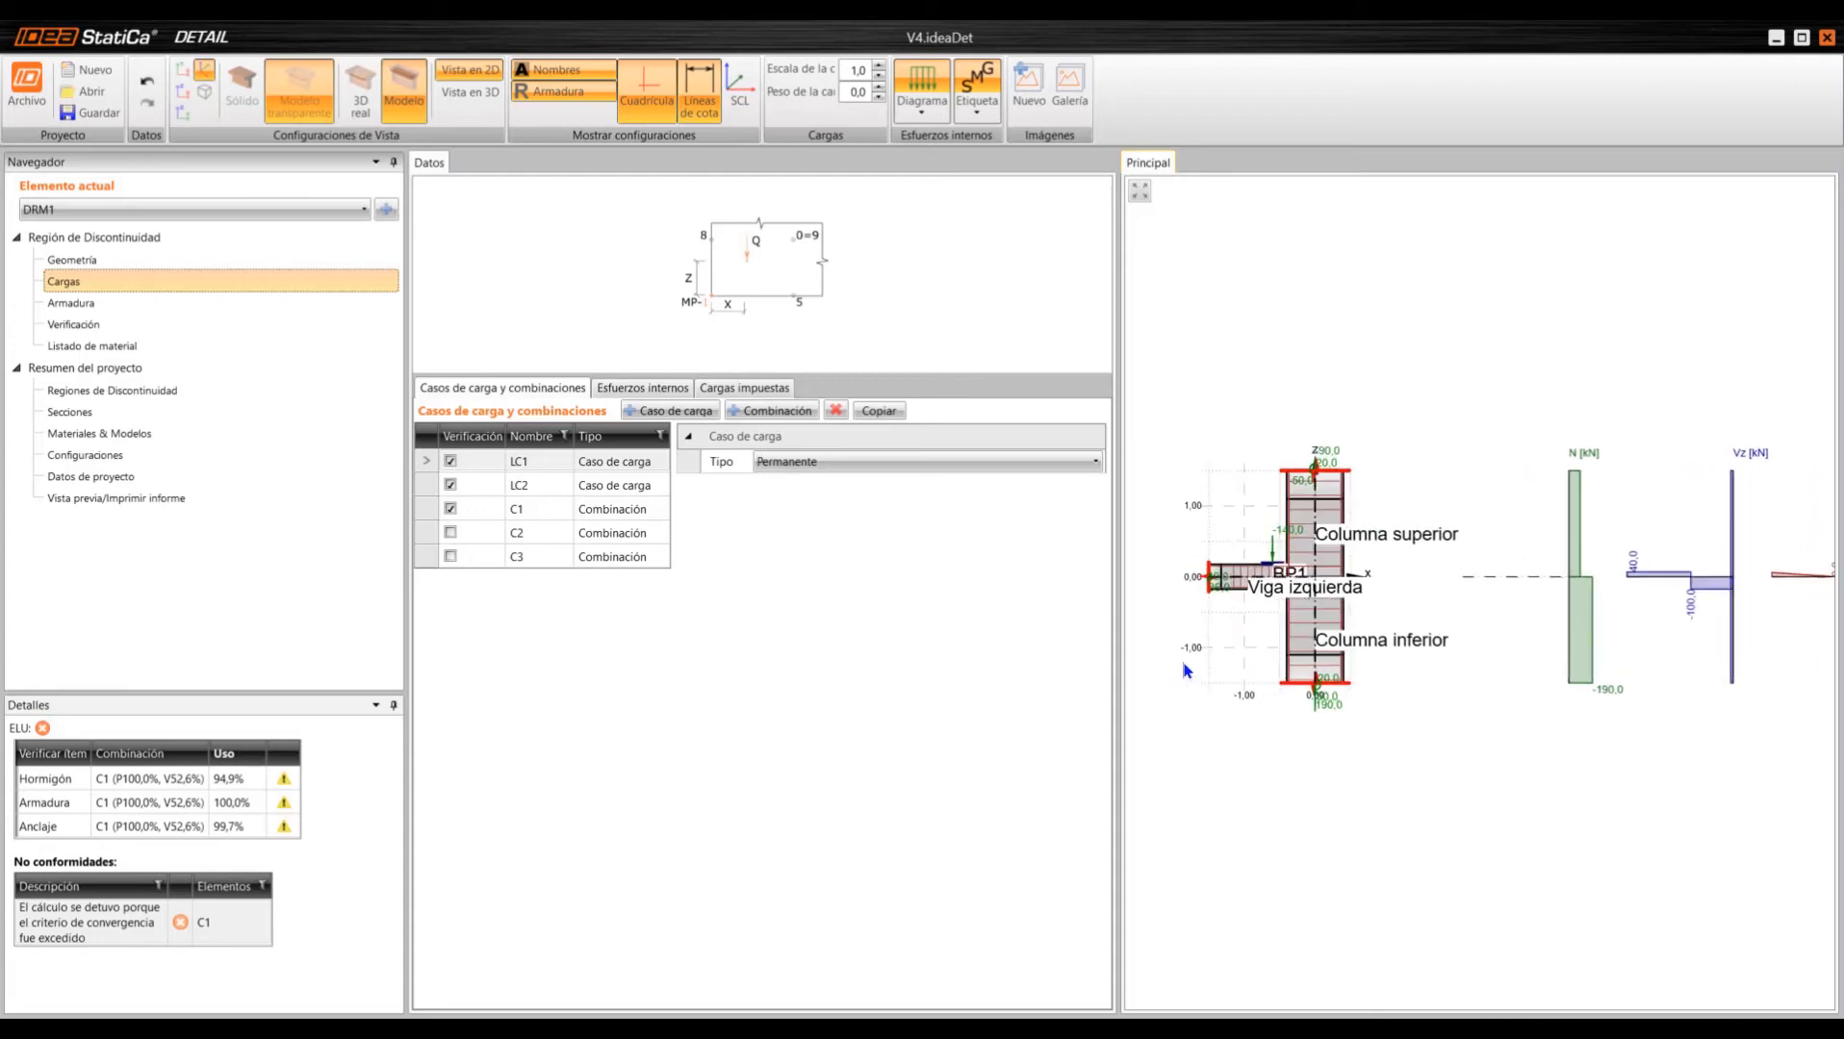
scroll(1636, 524, "up", 3)
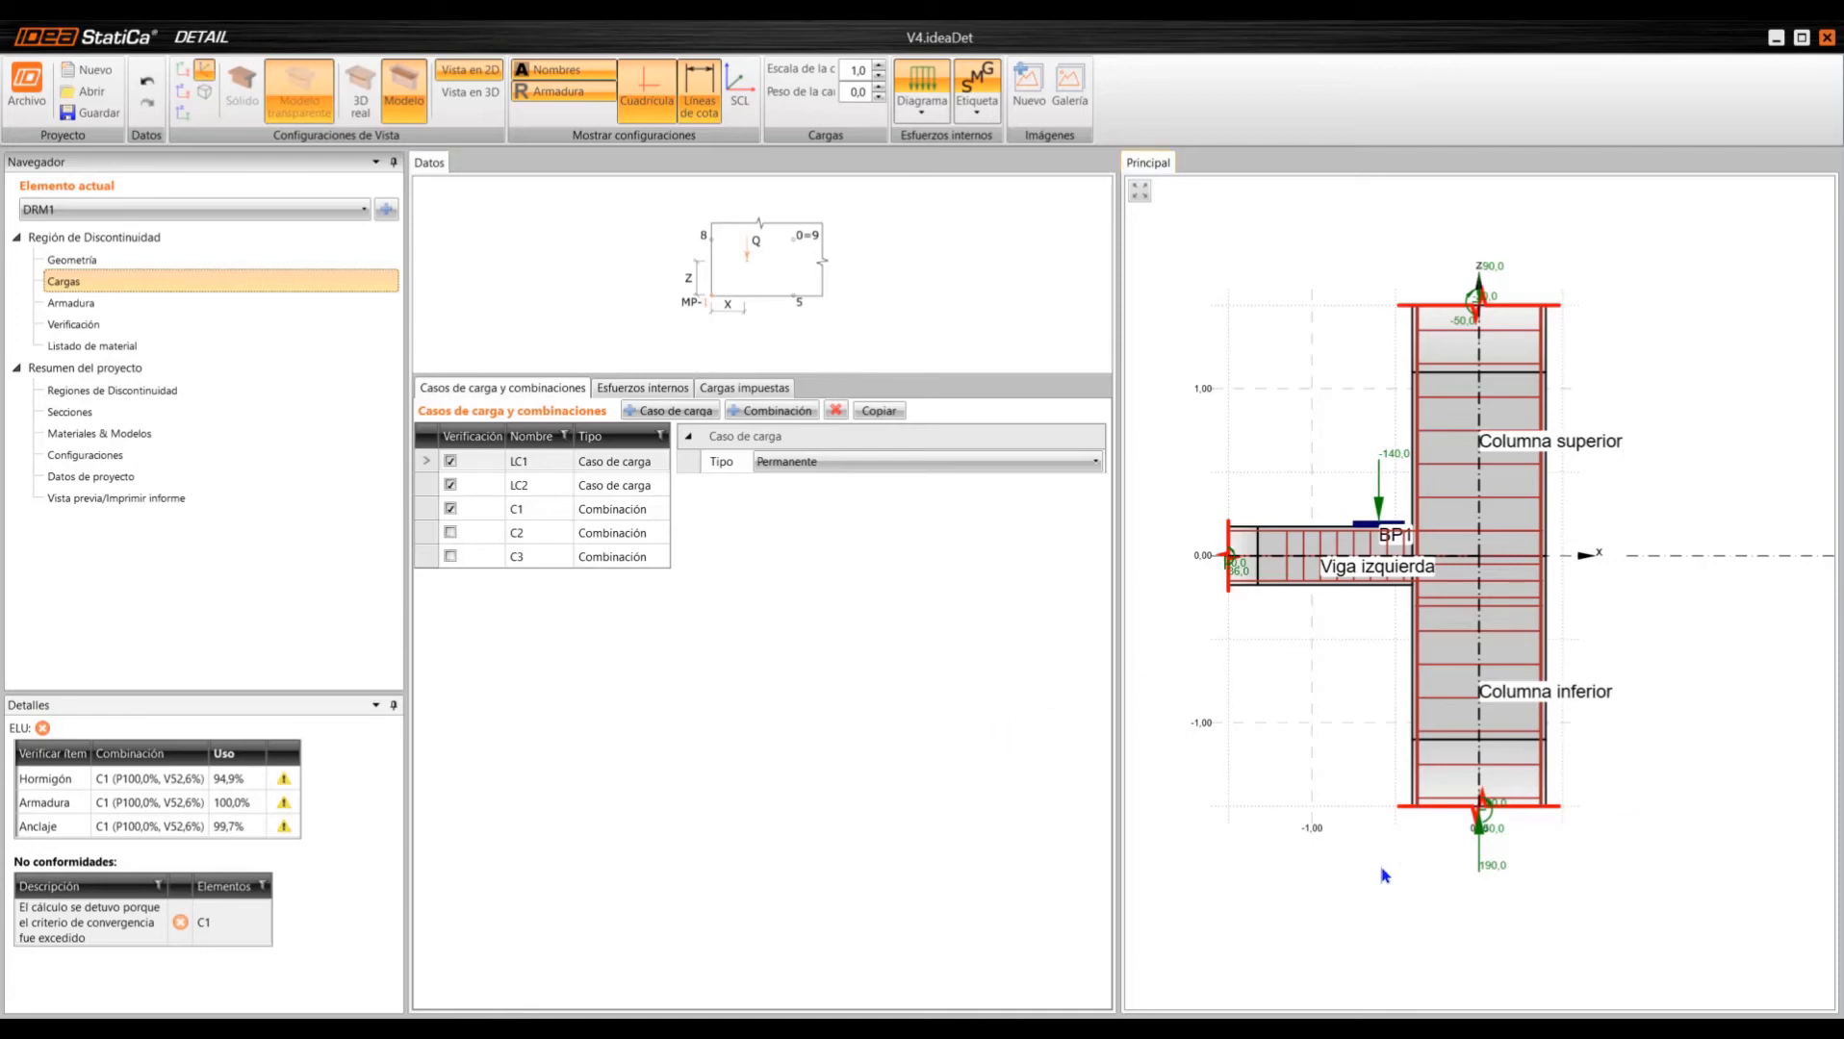
middle_click_drag(1567, 852, 1116, 835)
scroll(1448, 811, "down", 1)
middle_click_drag(1322, 795, 1712, 786)
scroll(1318, 749, "up", 1)
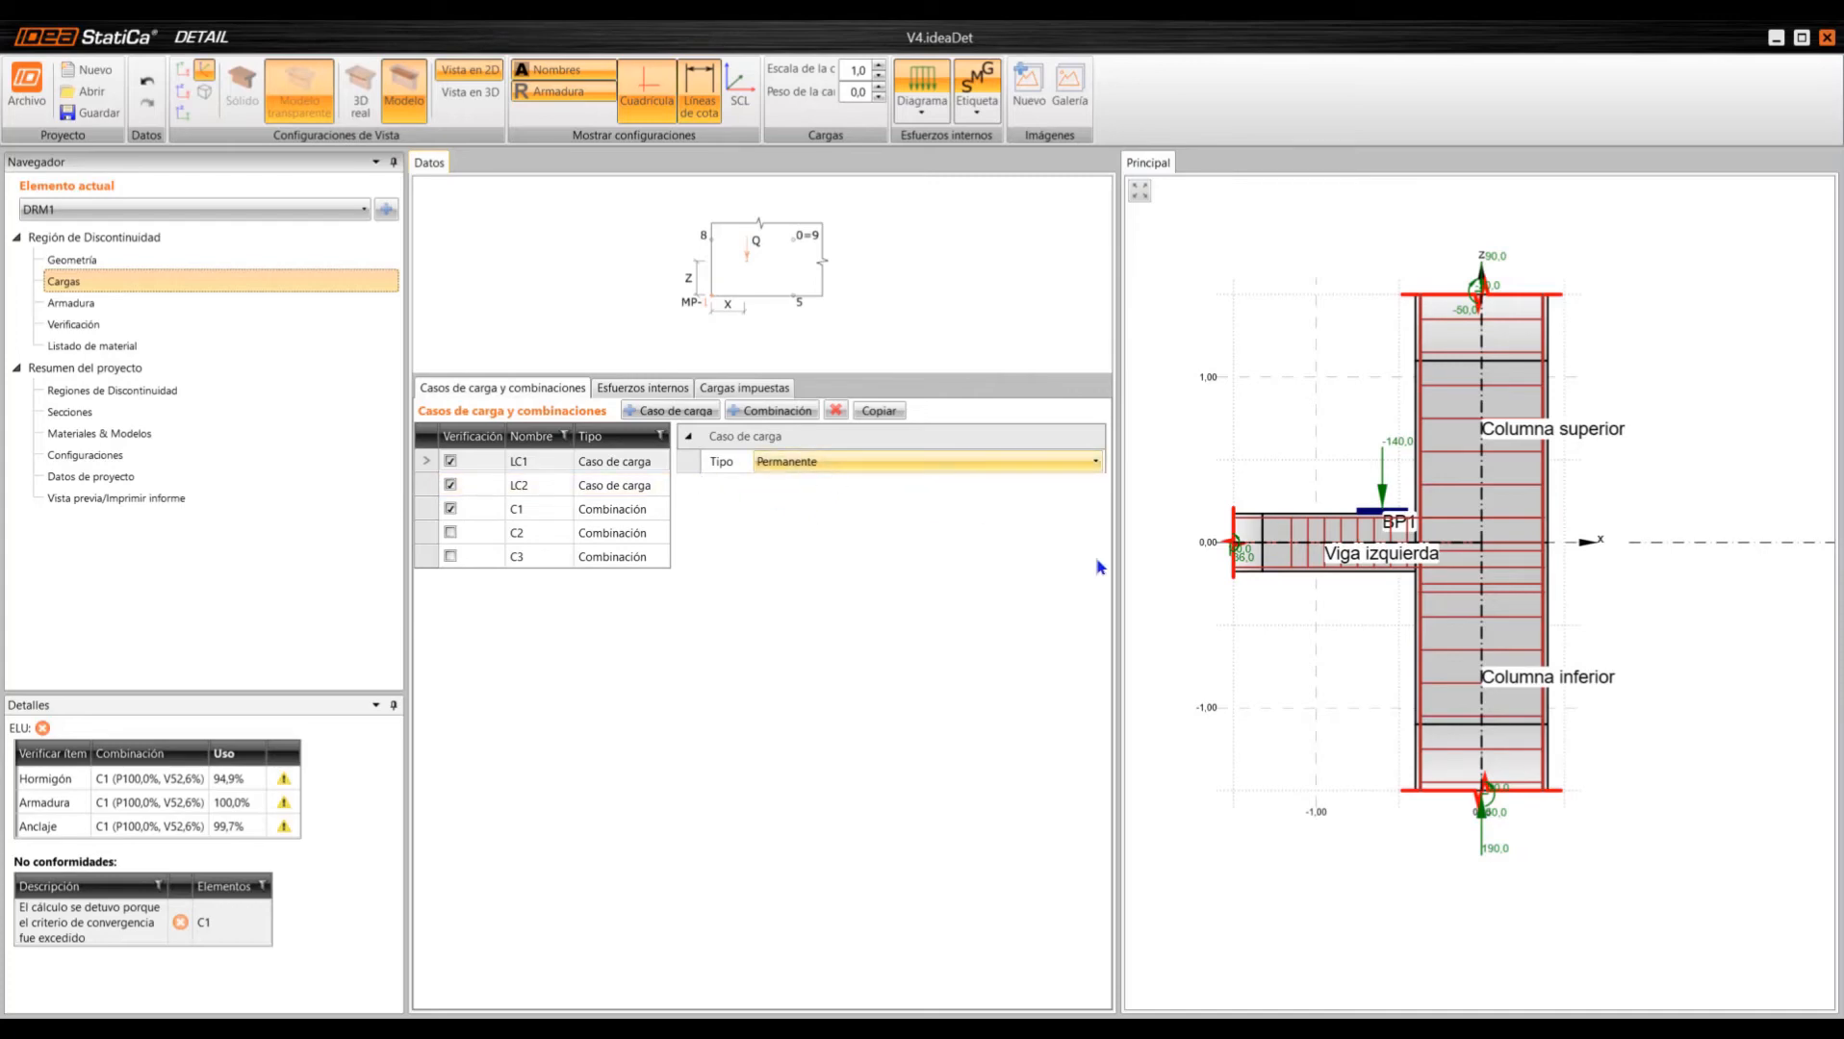
scroll(1262, 646, "down", 3)
scroll(1472, 693, "up", 1)
middle_click_drag(1434, 709, 1268, 712)
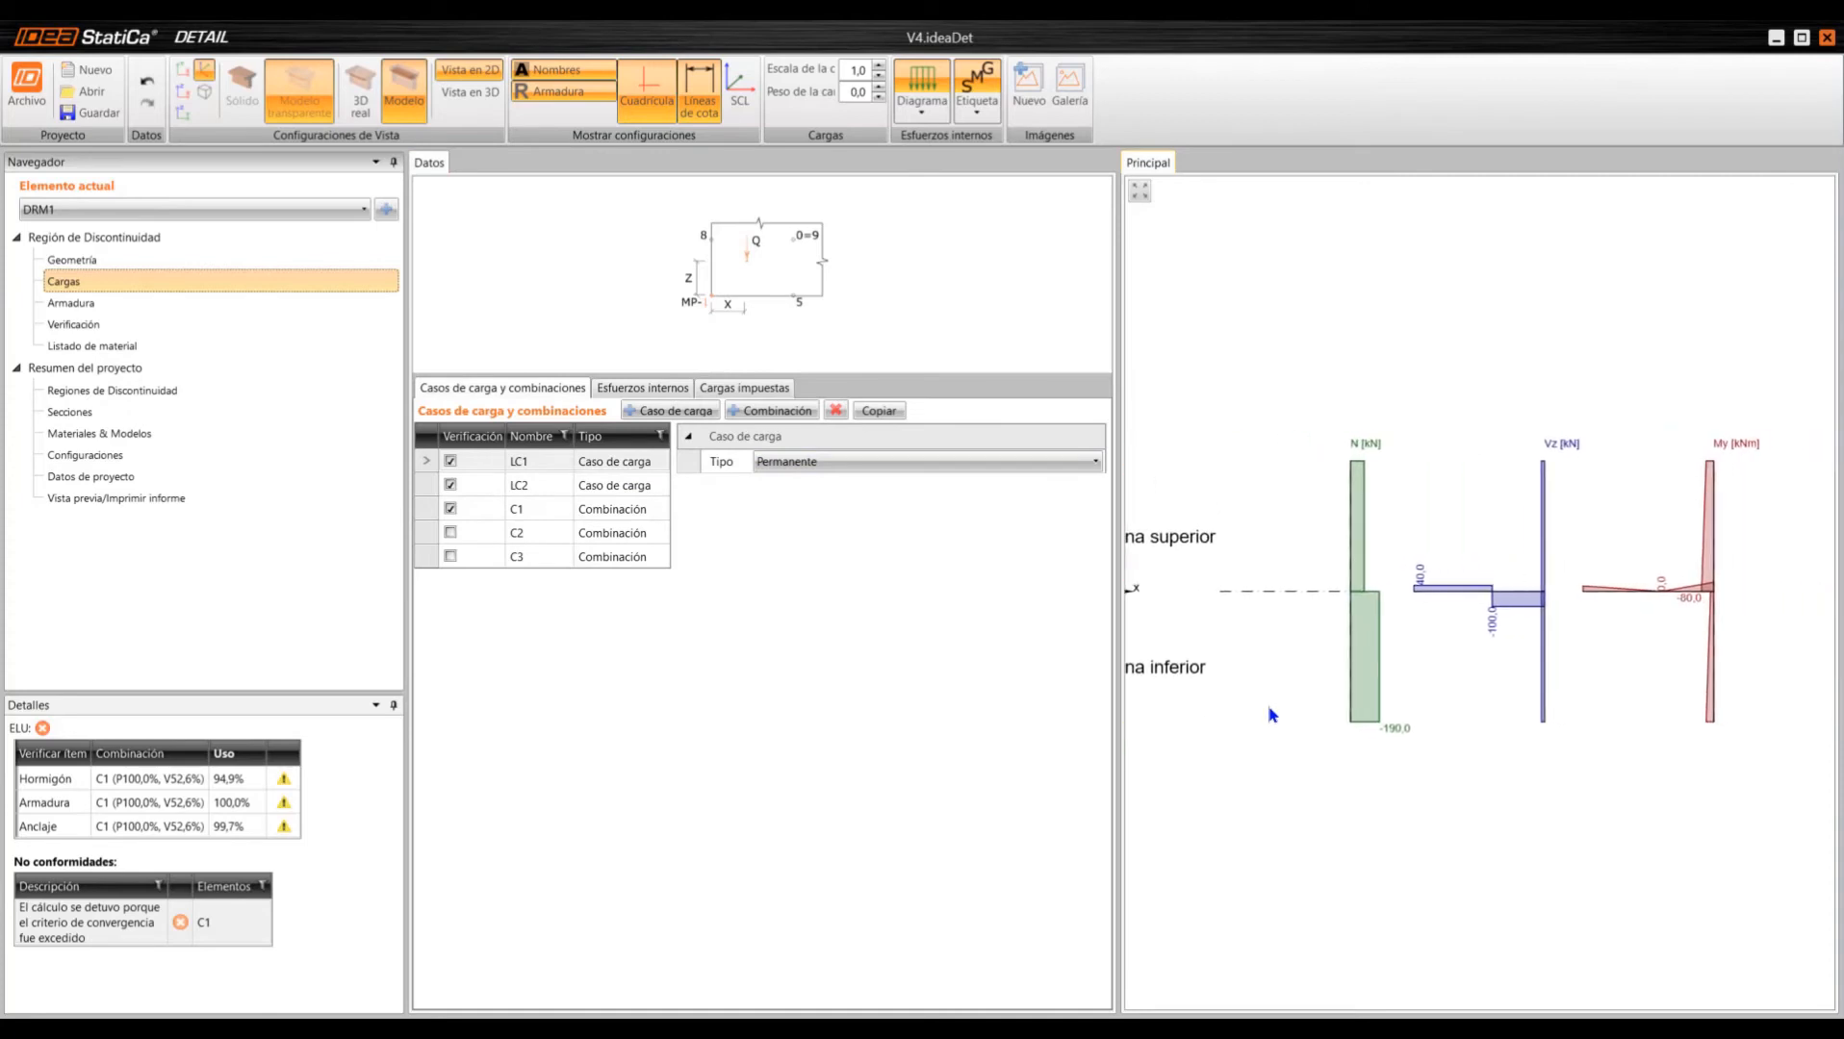
mouse_move(1448, 753)
middle_mouse_down()
mouse_move(1552, 720)
mouse_move(1423, 722)
mouse_move(1579, 727)
mouse_move(1555, 756)
mouse_move(1609, 774)
mouse_move(1278, 752)
middle_mouse_up()
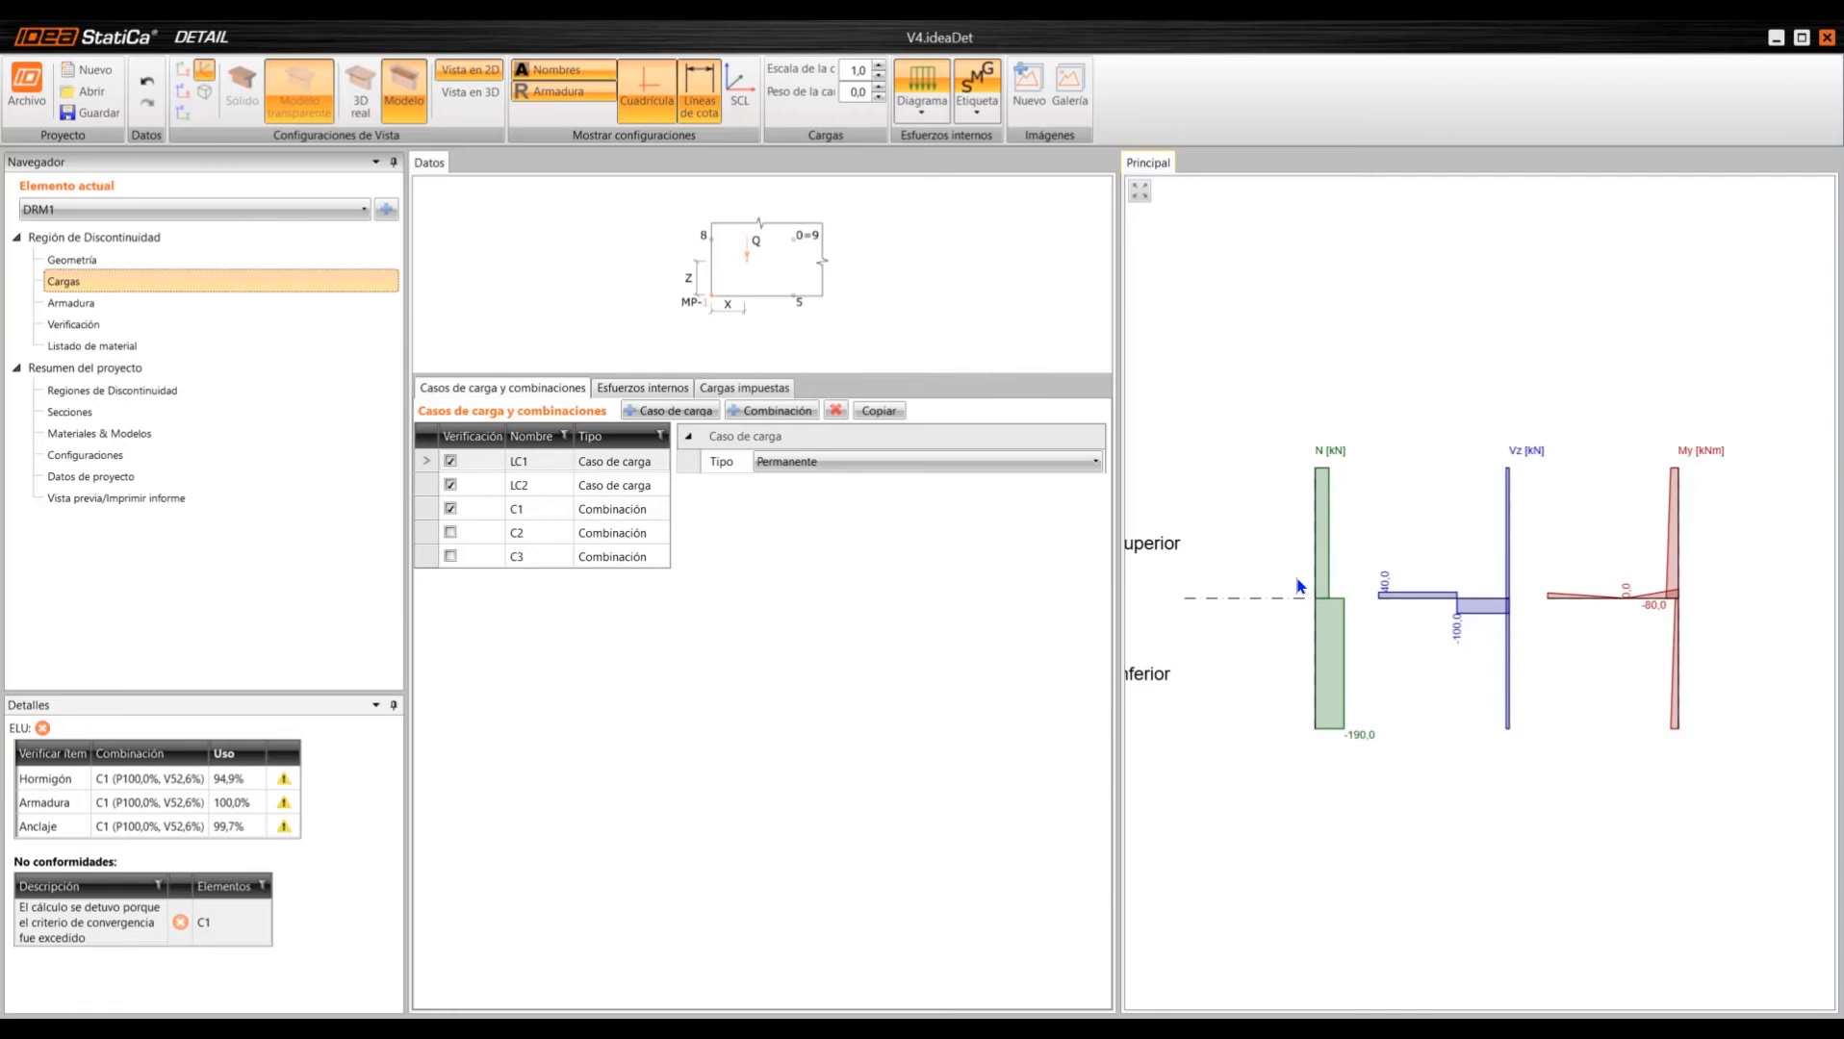
middle_click_drag(1334, 808, 1559, 777)
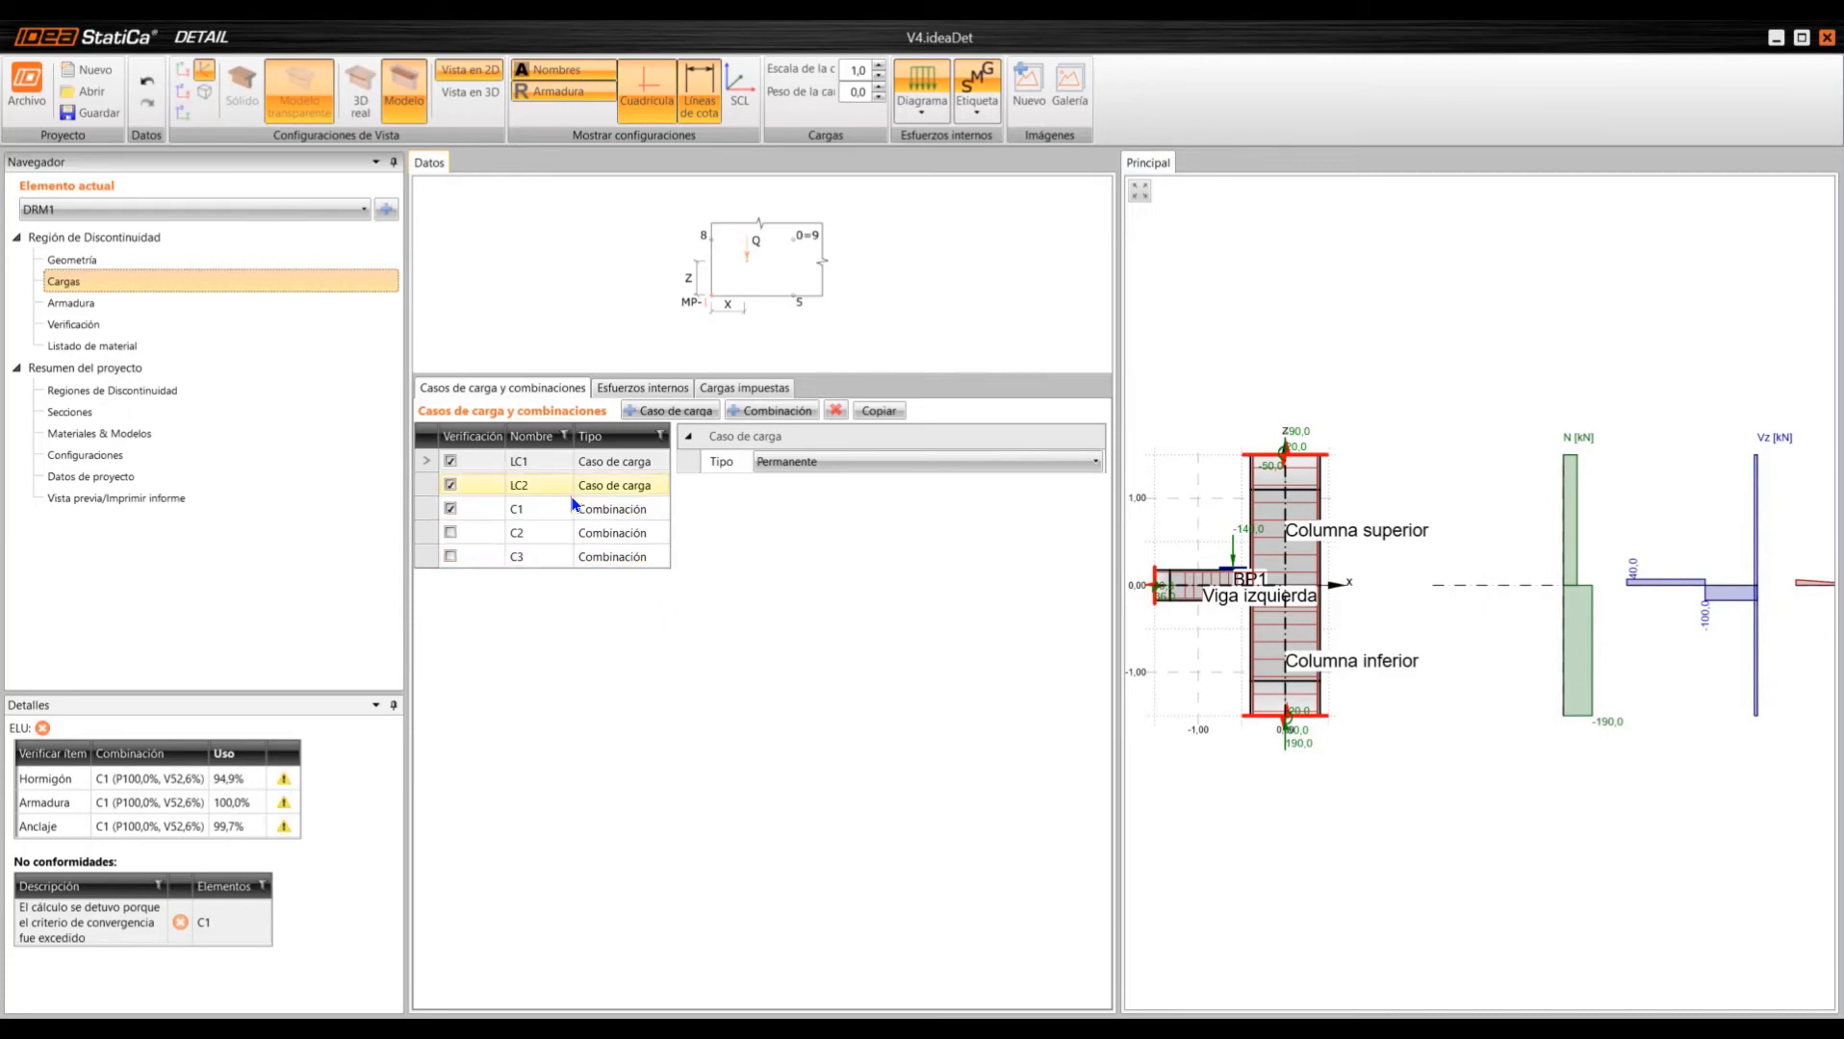
- Review the load type options for LC1, load case LC2, and combination C1 with its partial factors
left_click(807, 463)
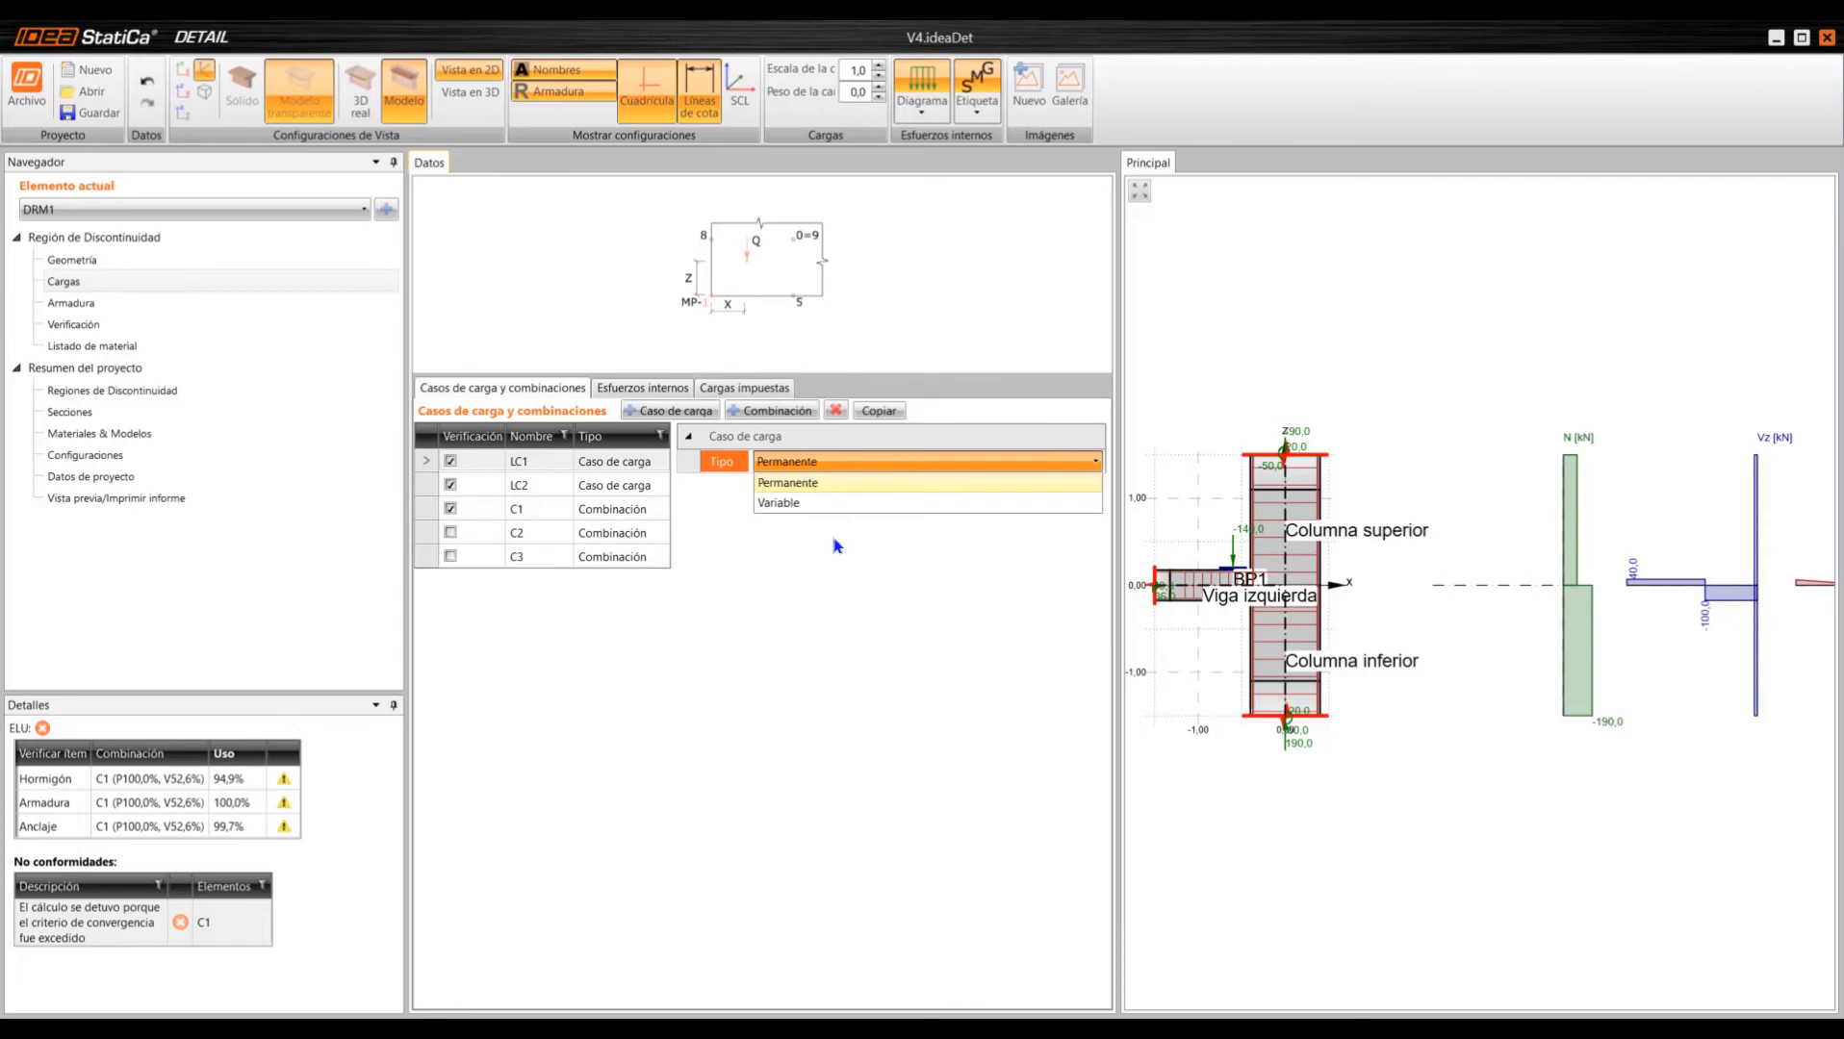
left_click(840, 612)
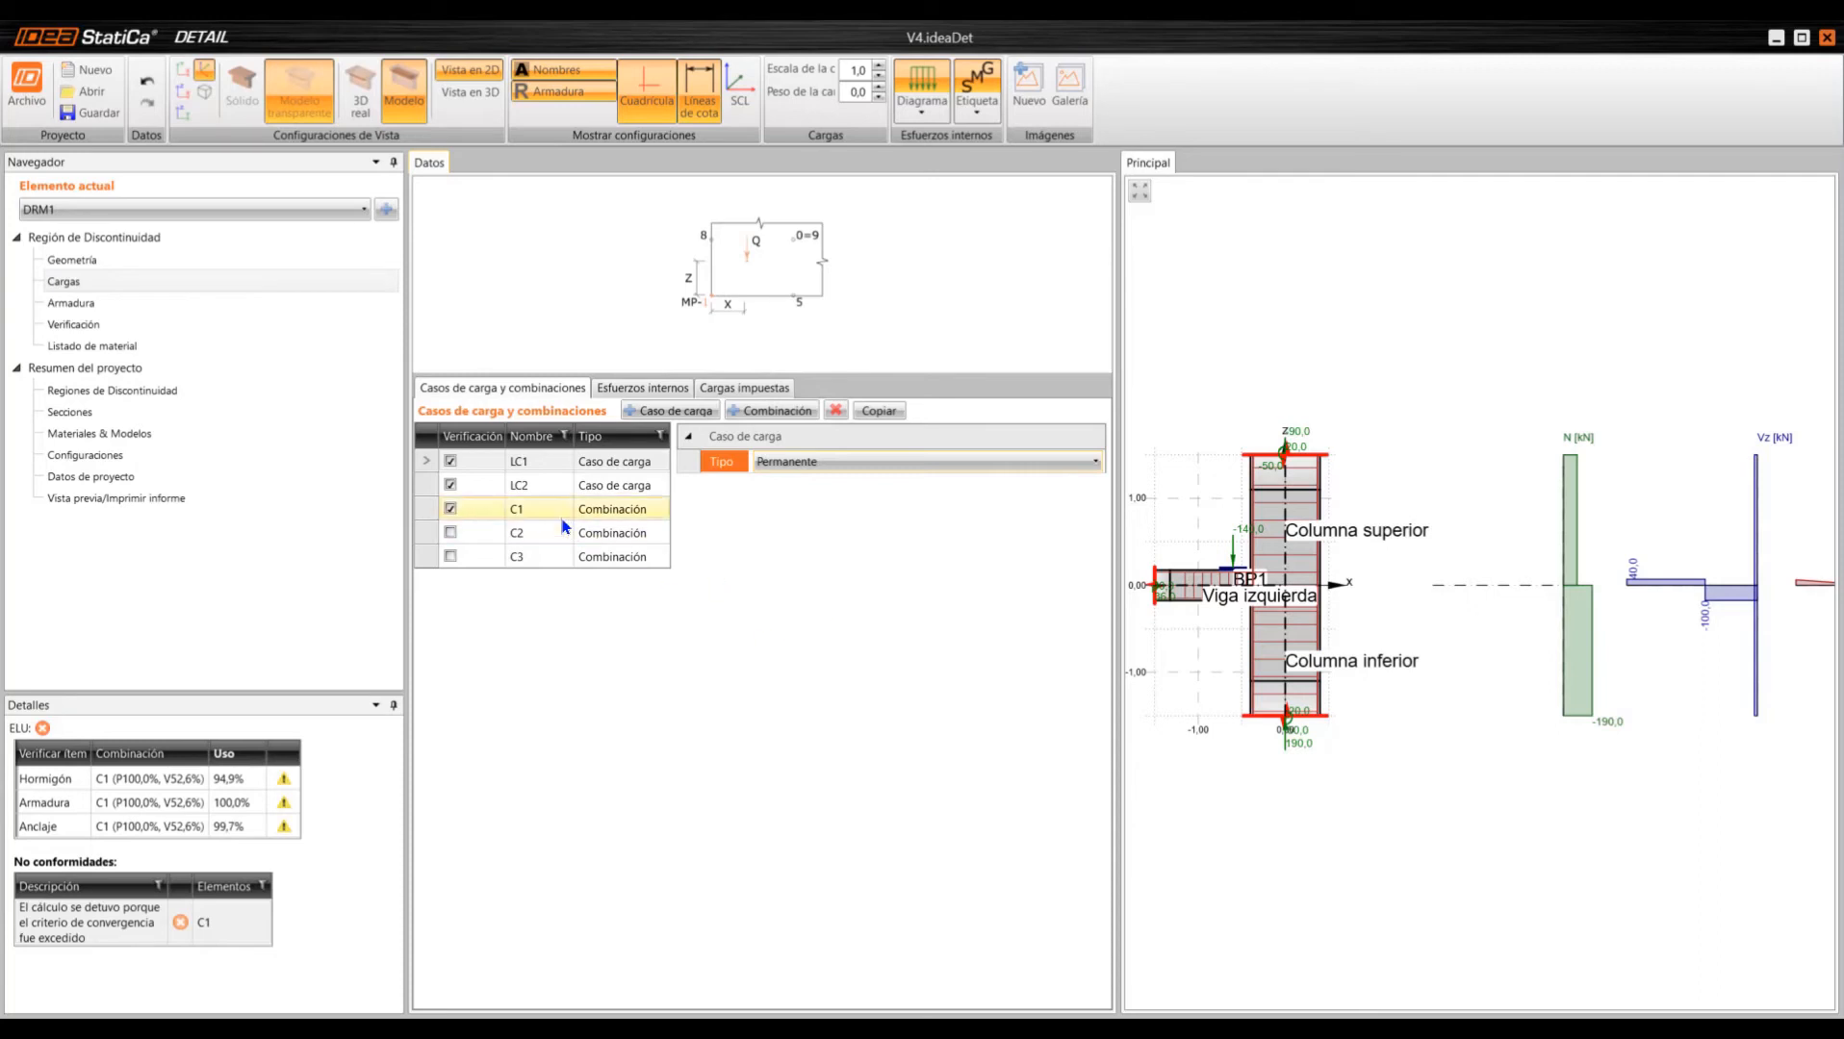
left_click(544, 485)
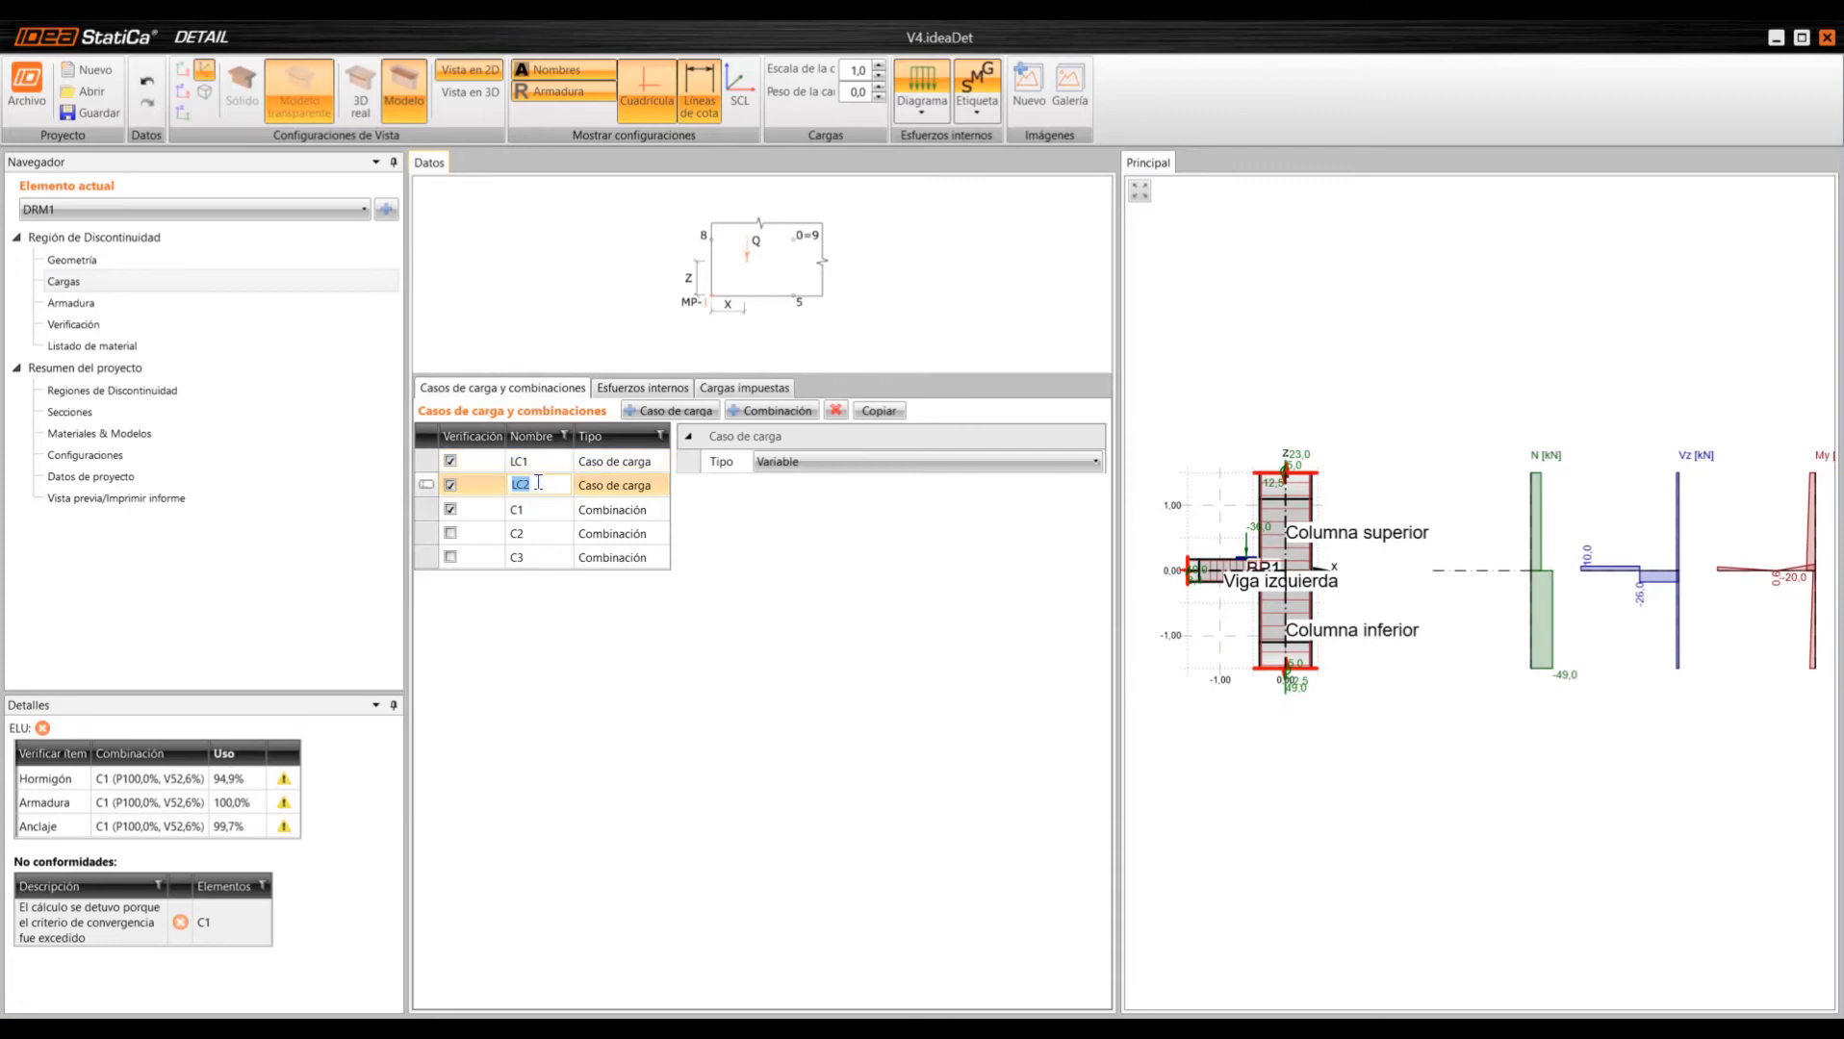
left_click(590, 513)
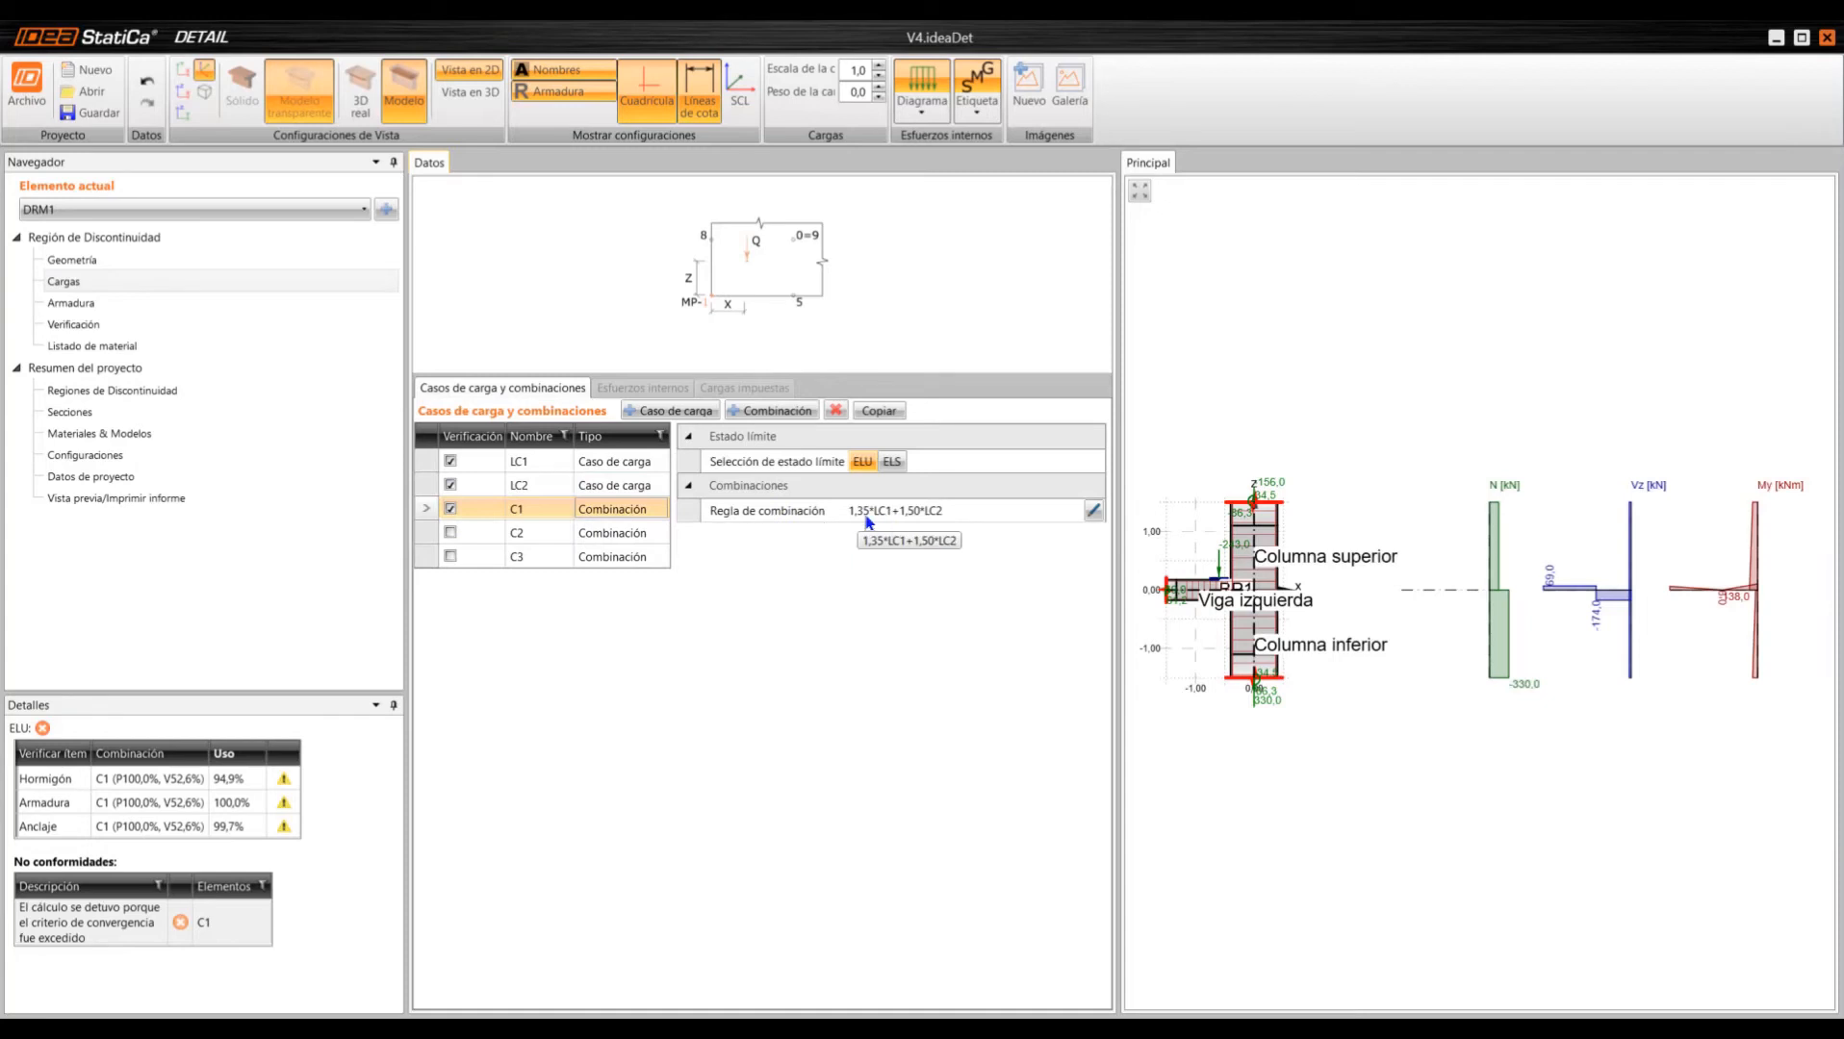
left_click(1094, 511)
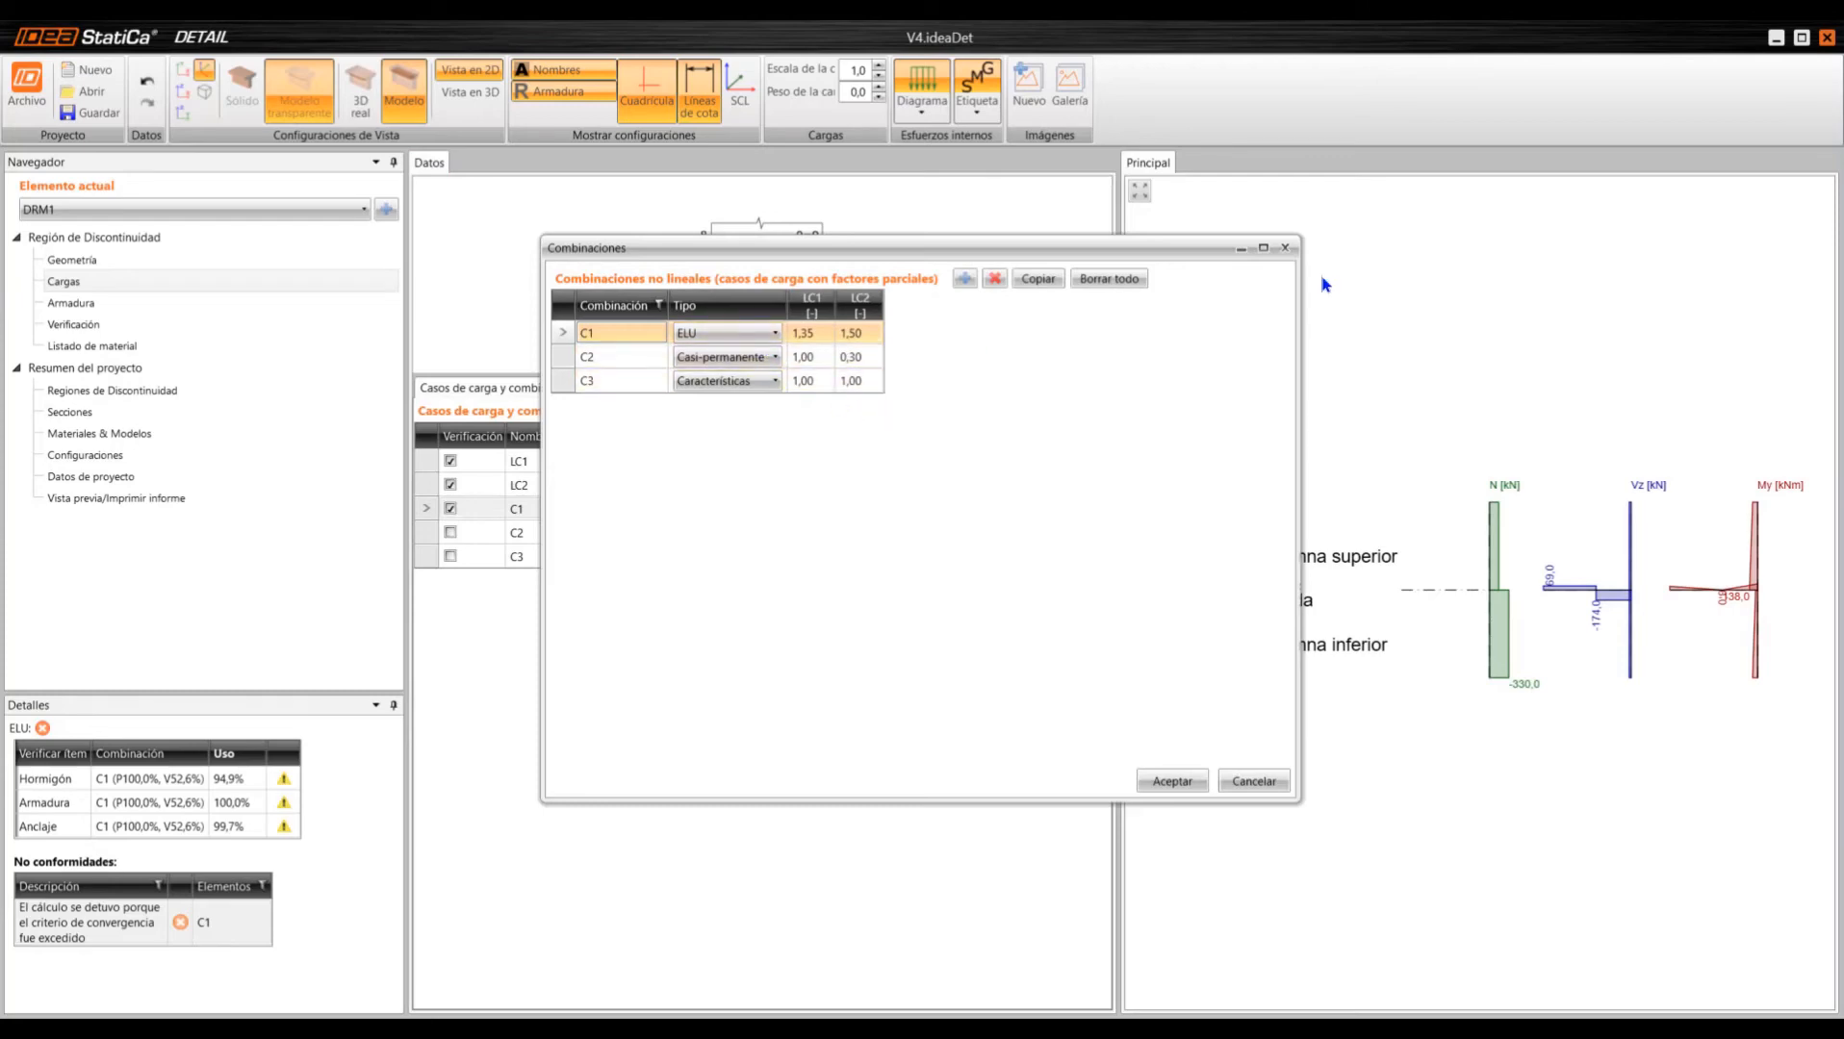
left_click(1287, 248)
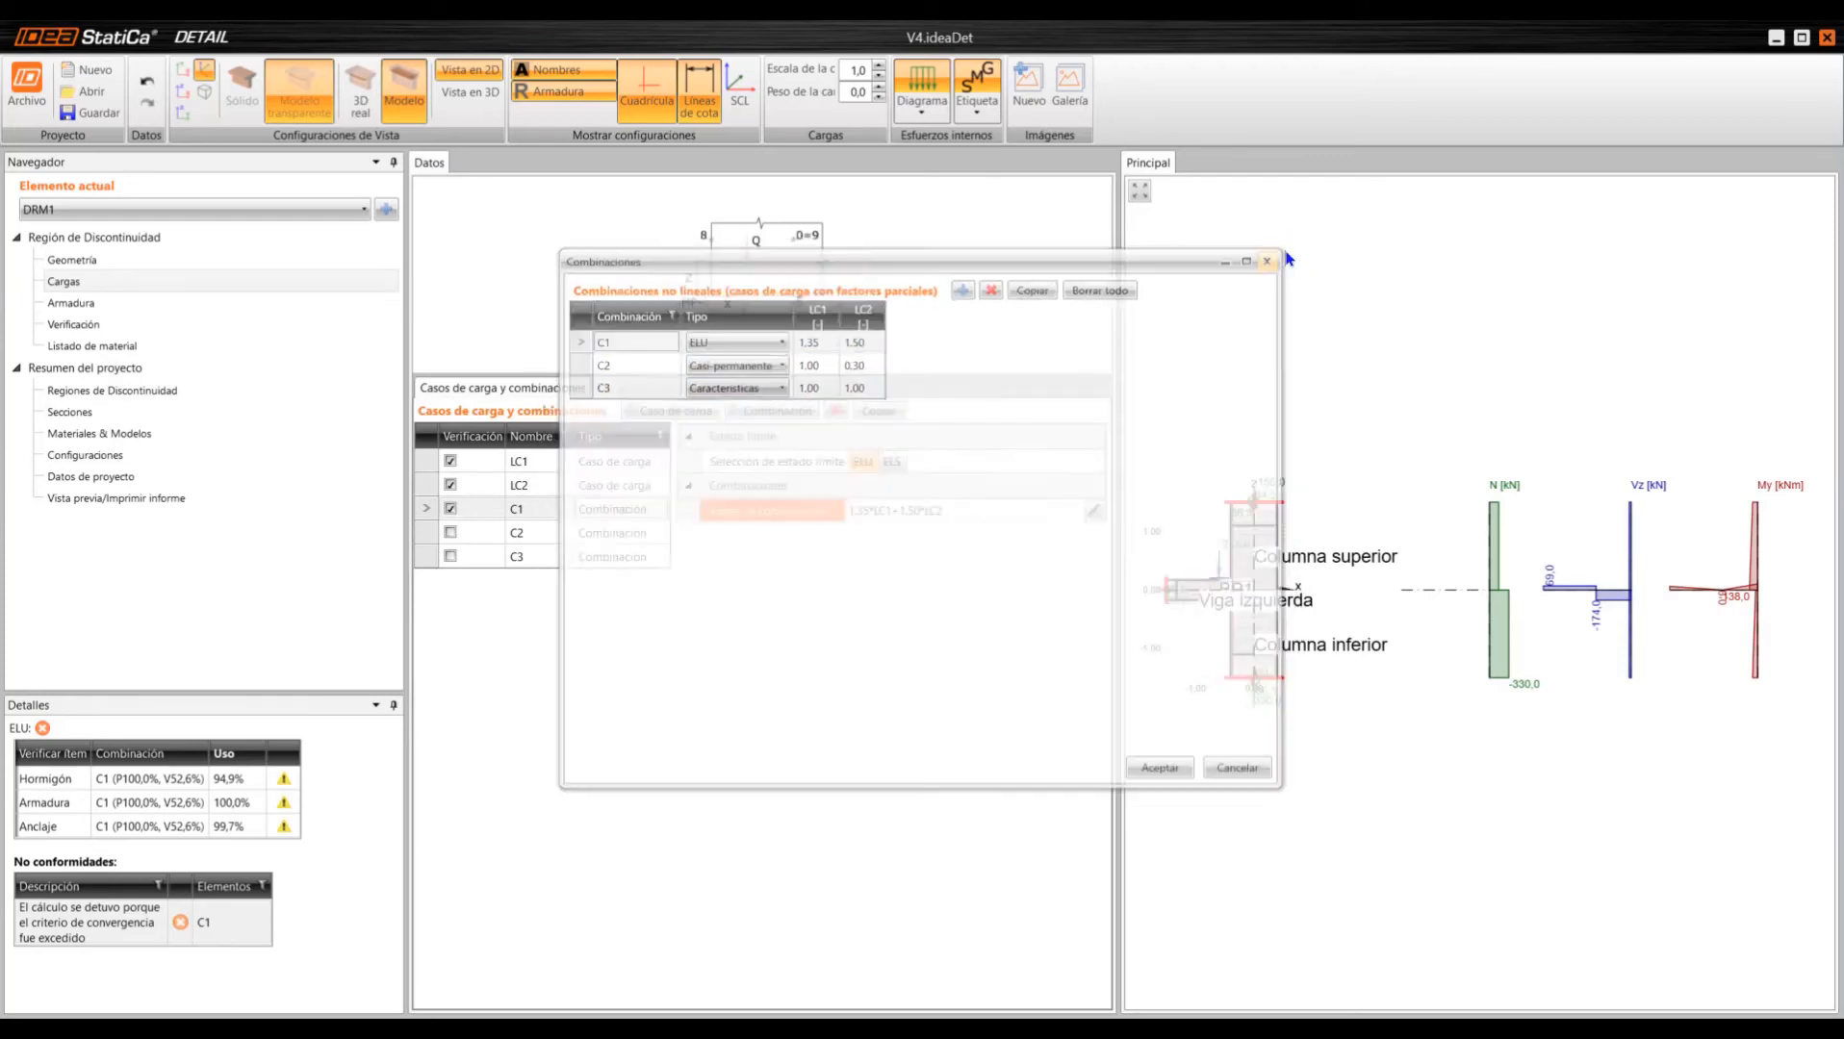
- Examine the internal forces of load case LC1 at the member sections, comparing the table with the model and diagrams
left_click(521, 462)
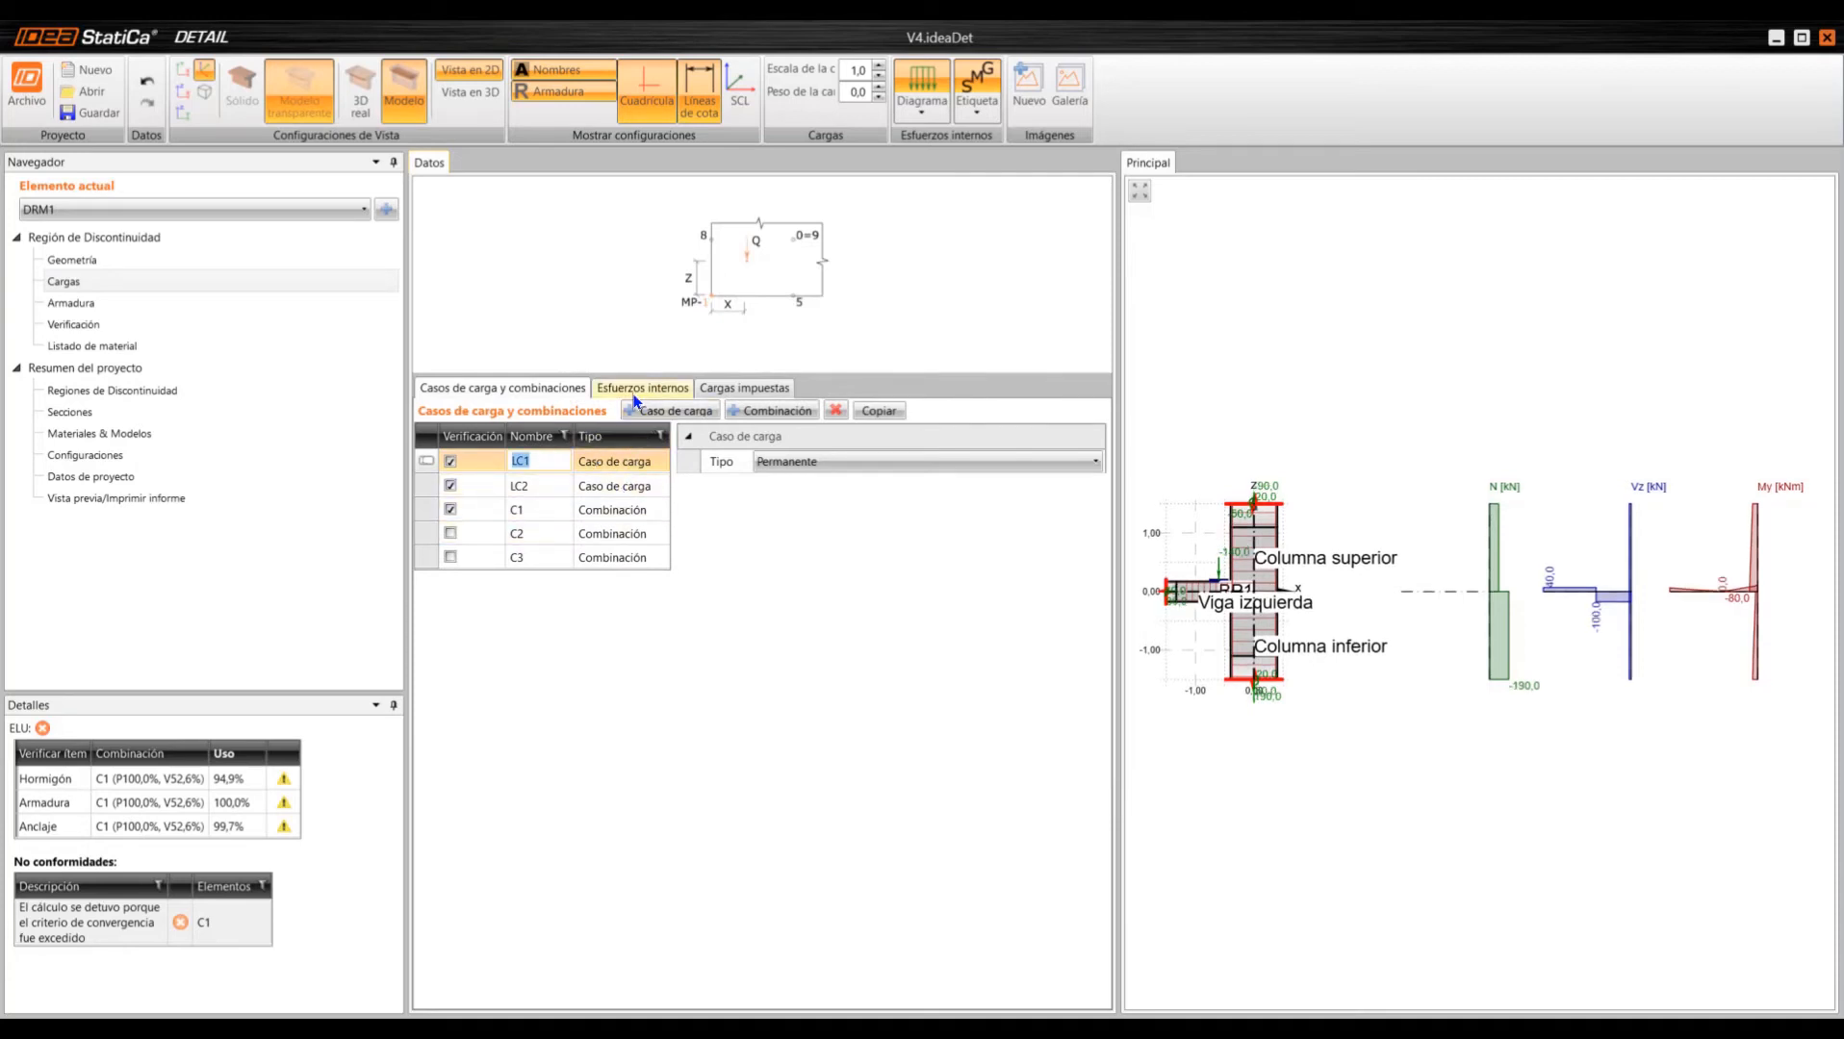
left_click(633, 389)
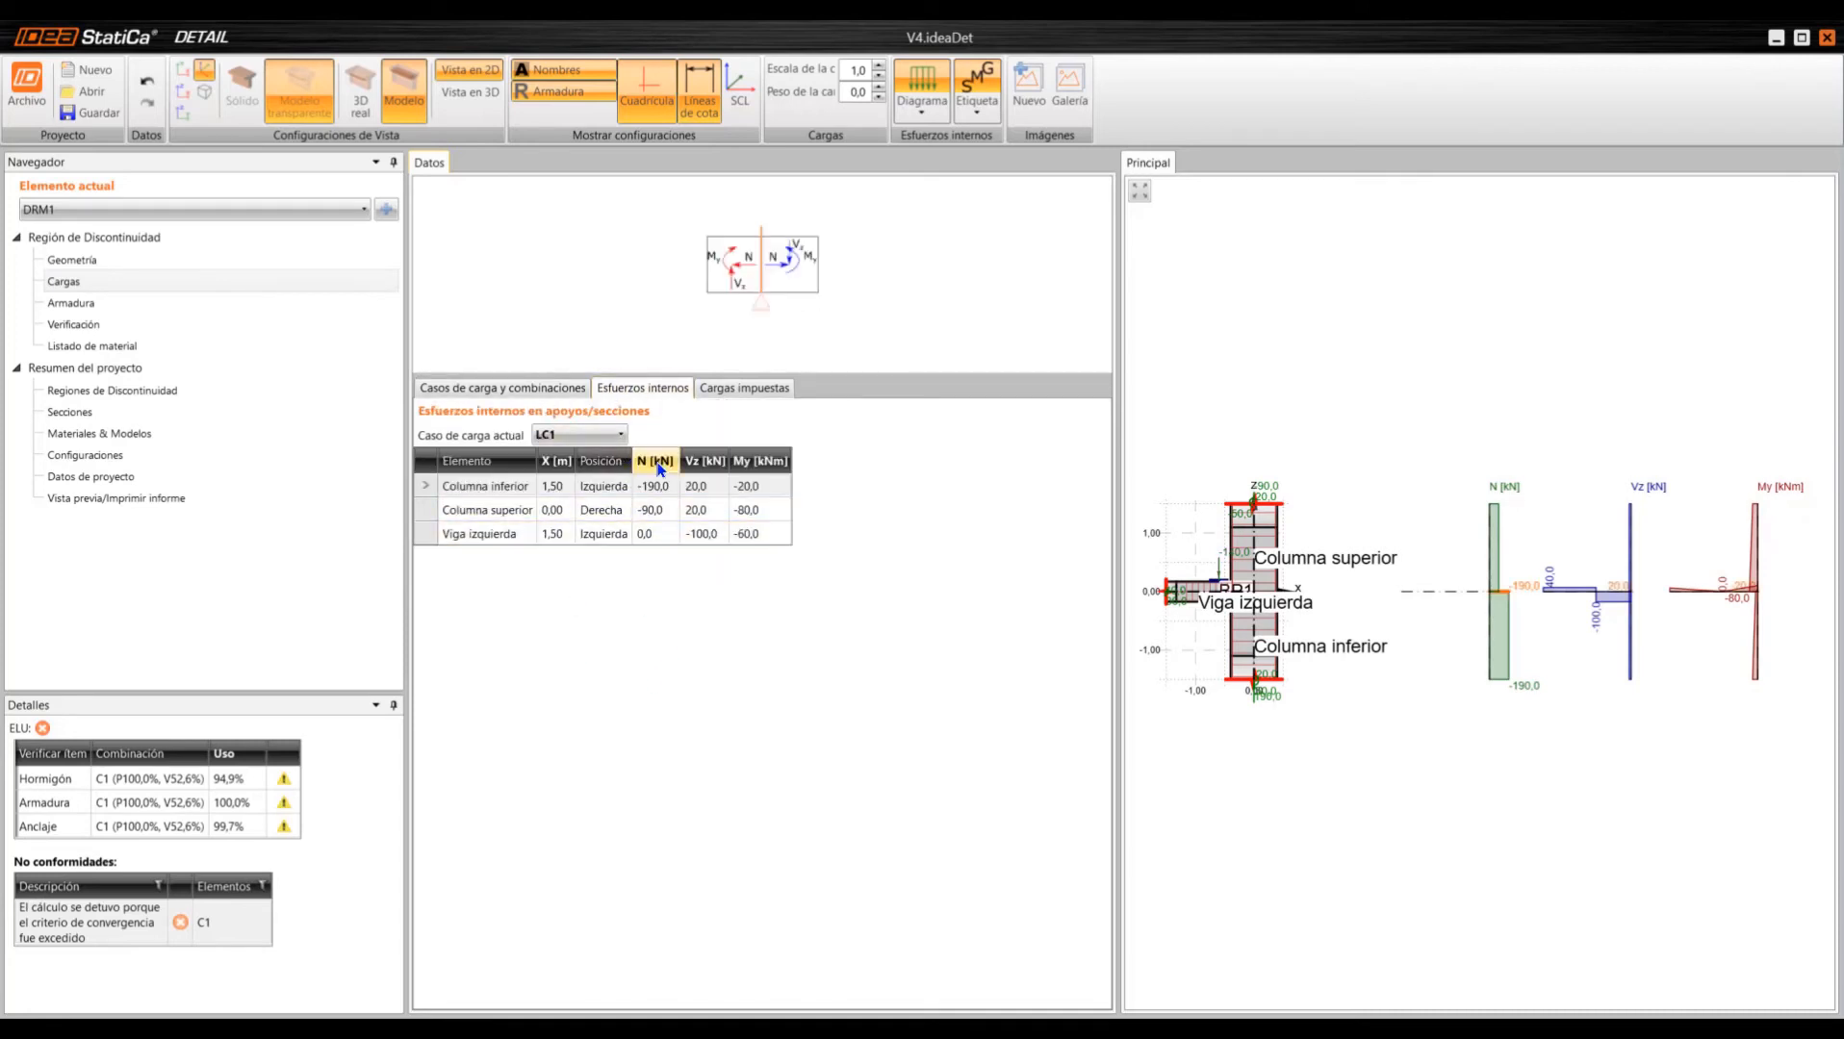
scroll(1270, 549, "up", 5)
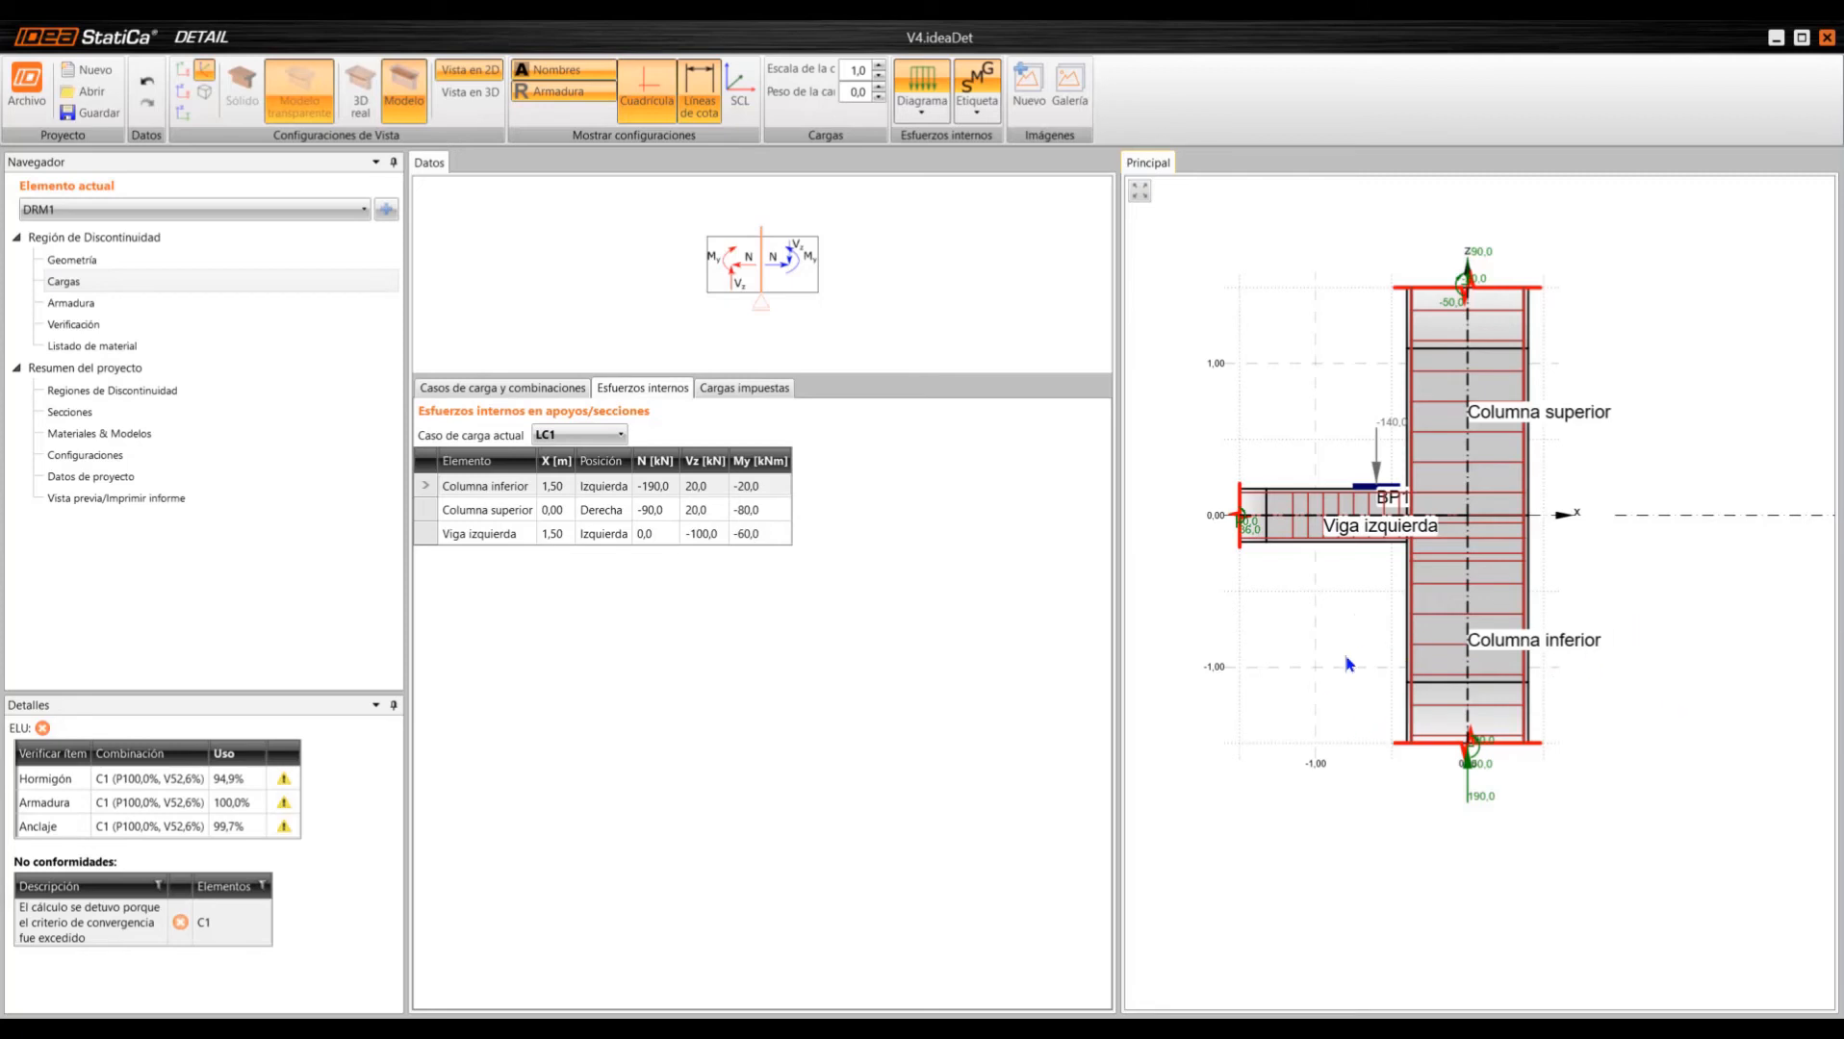
scroll(1345, 657, "down", 3)
middle_click_drag(1625, 679, 1189, 666)
middle_click_drag(1477, 685, 1662, 707)
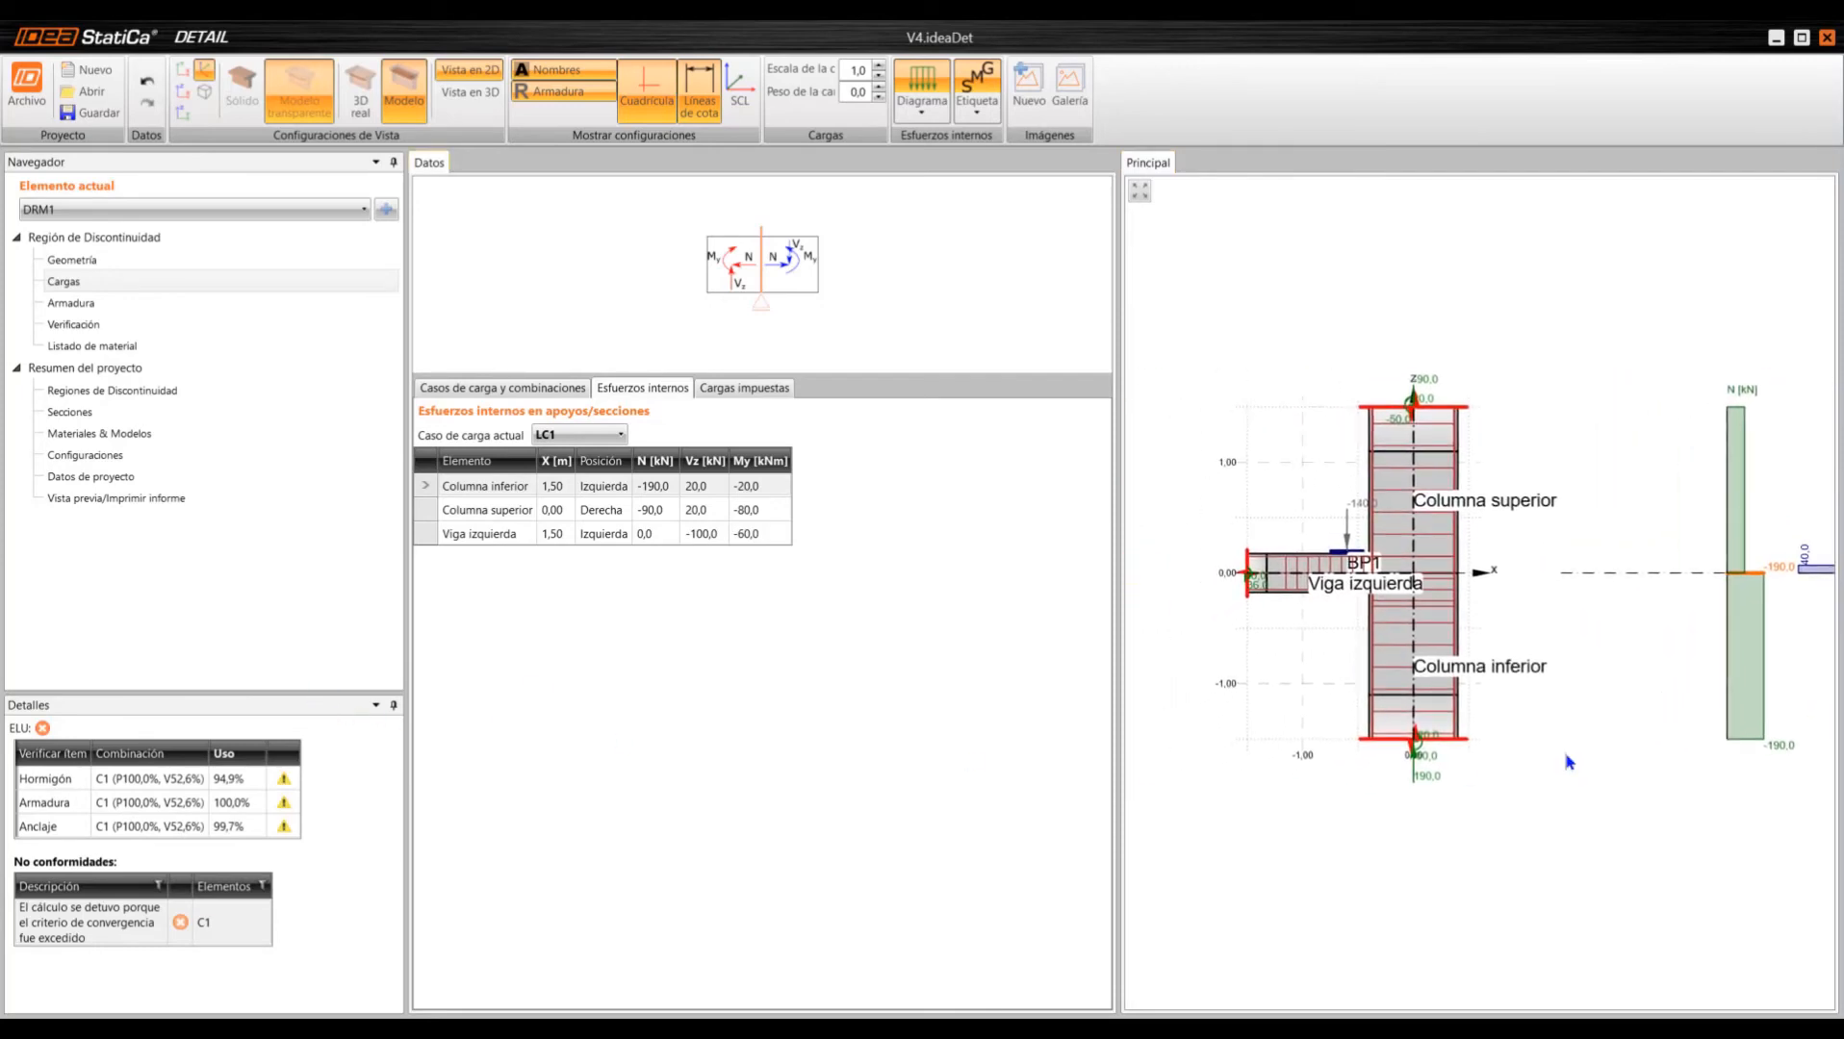
middle_click_drag(1609, 638, 1386, 628)
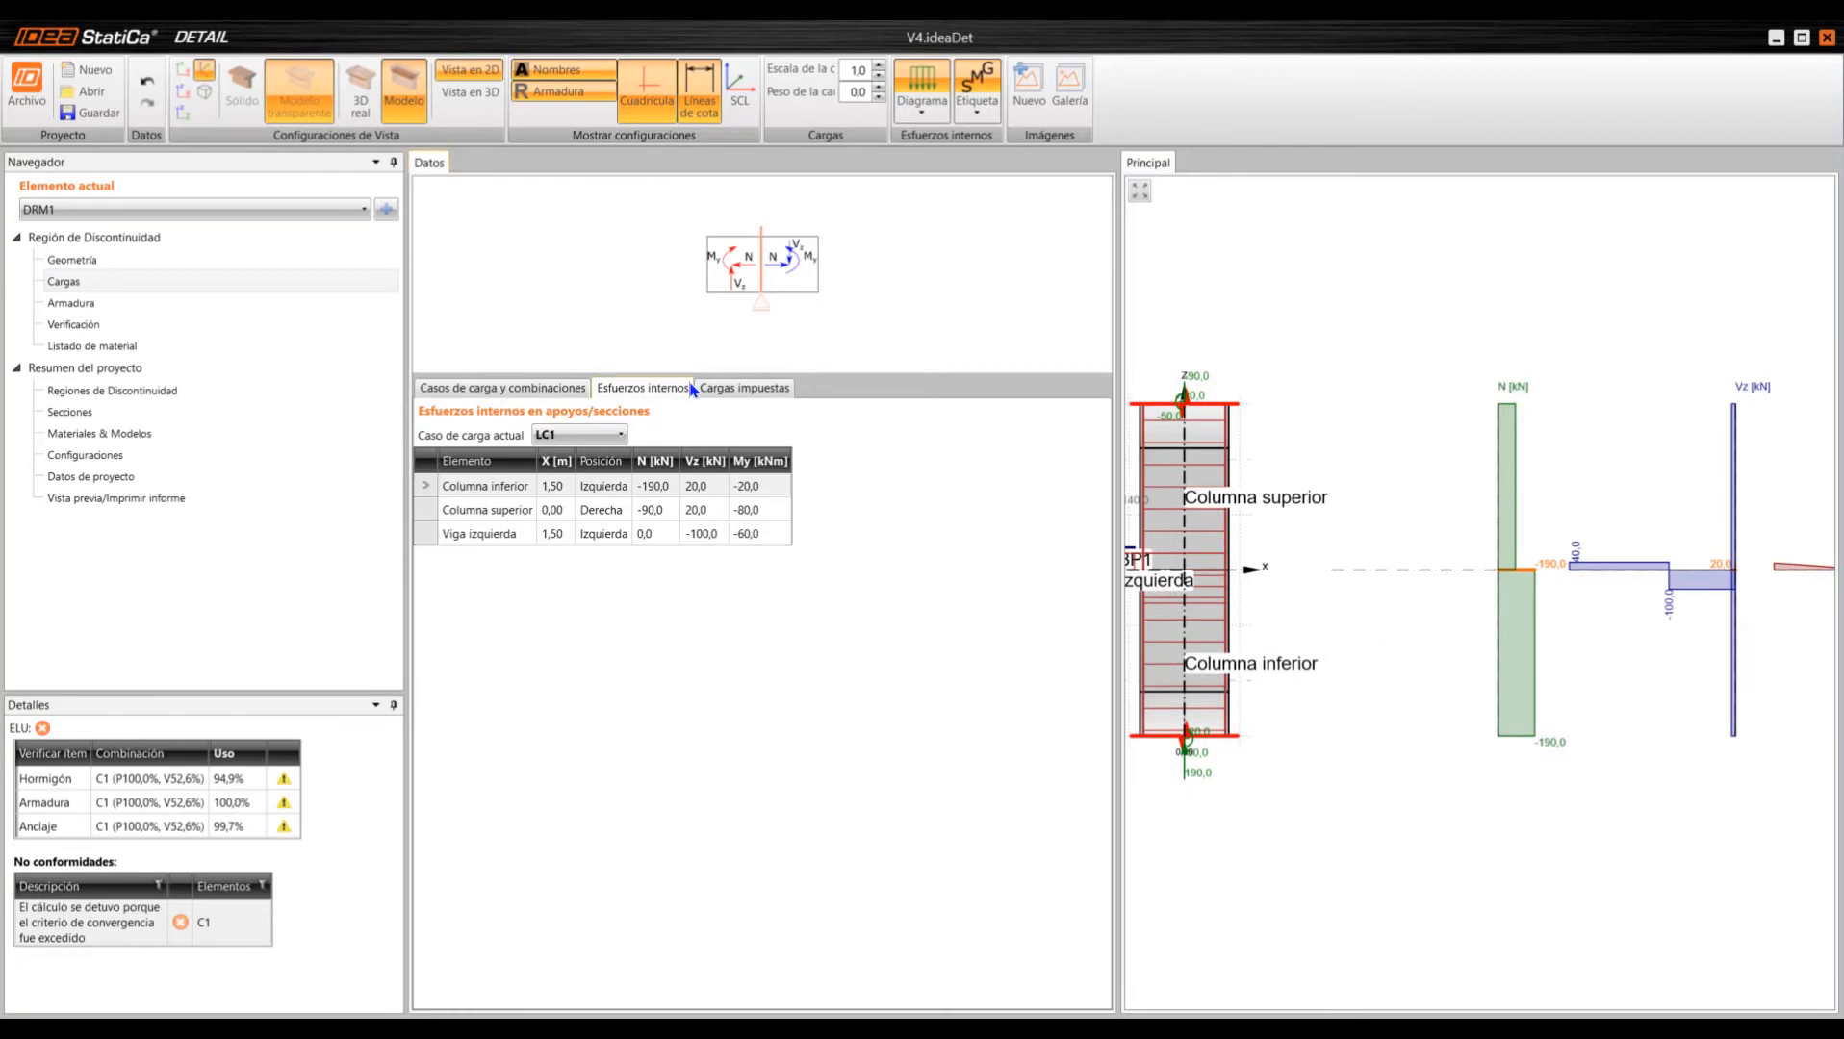
- Compare the internal forces at the member sections for load case LC2 with those for LC1
left_click(618, 438)
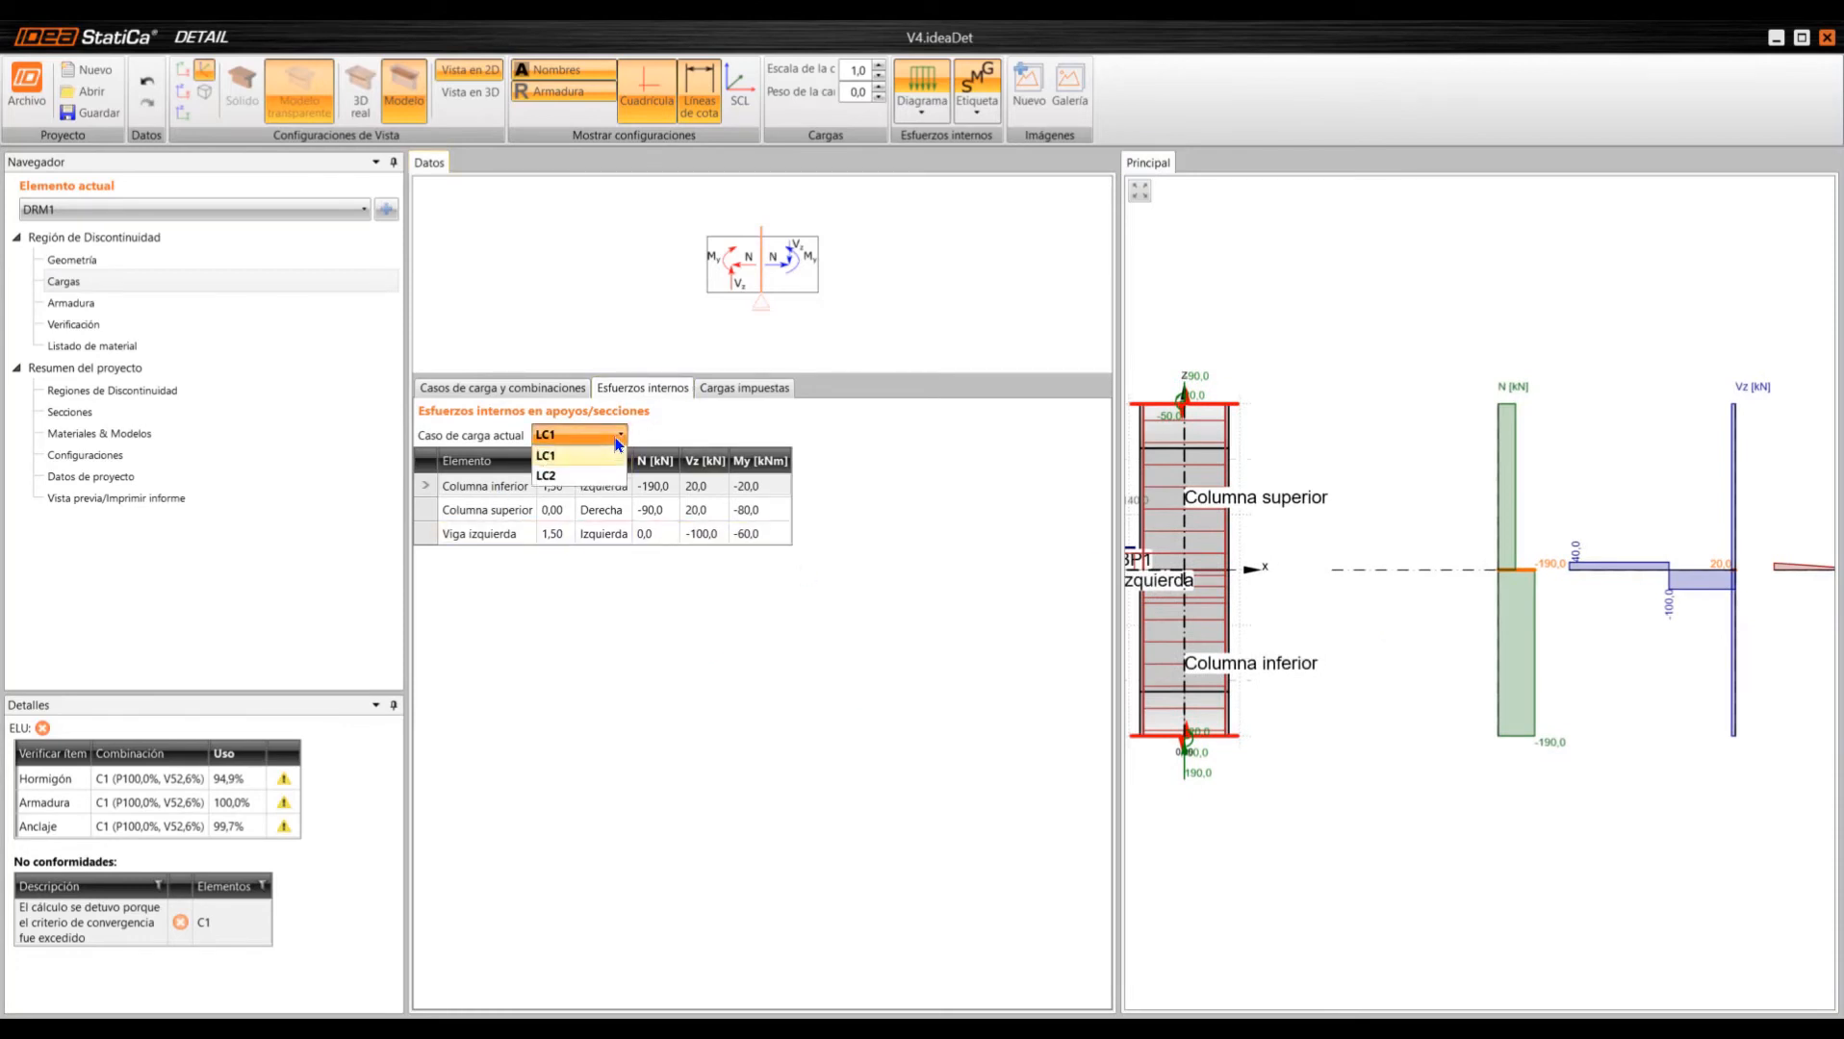
left_click(586, 477)
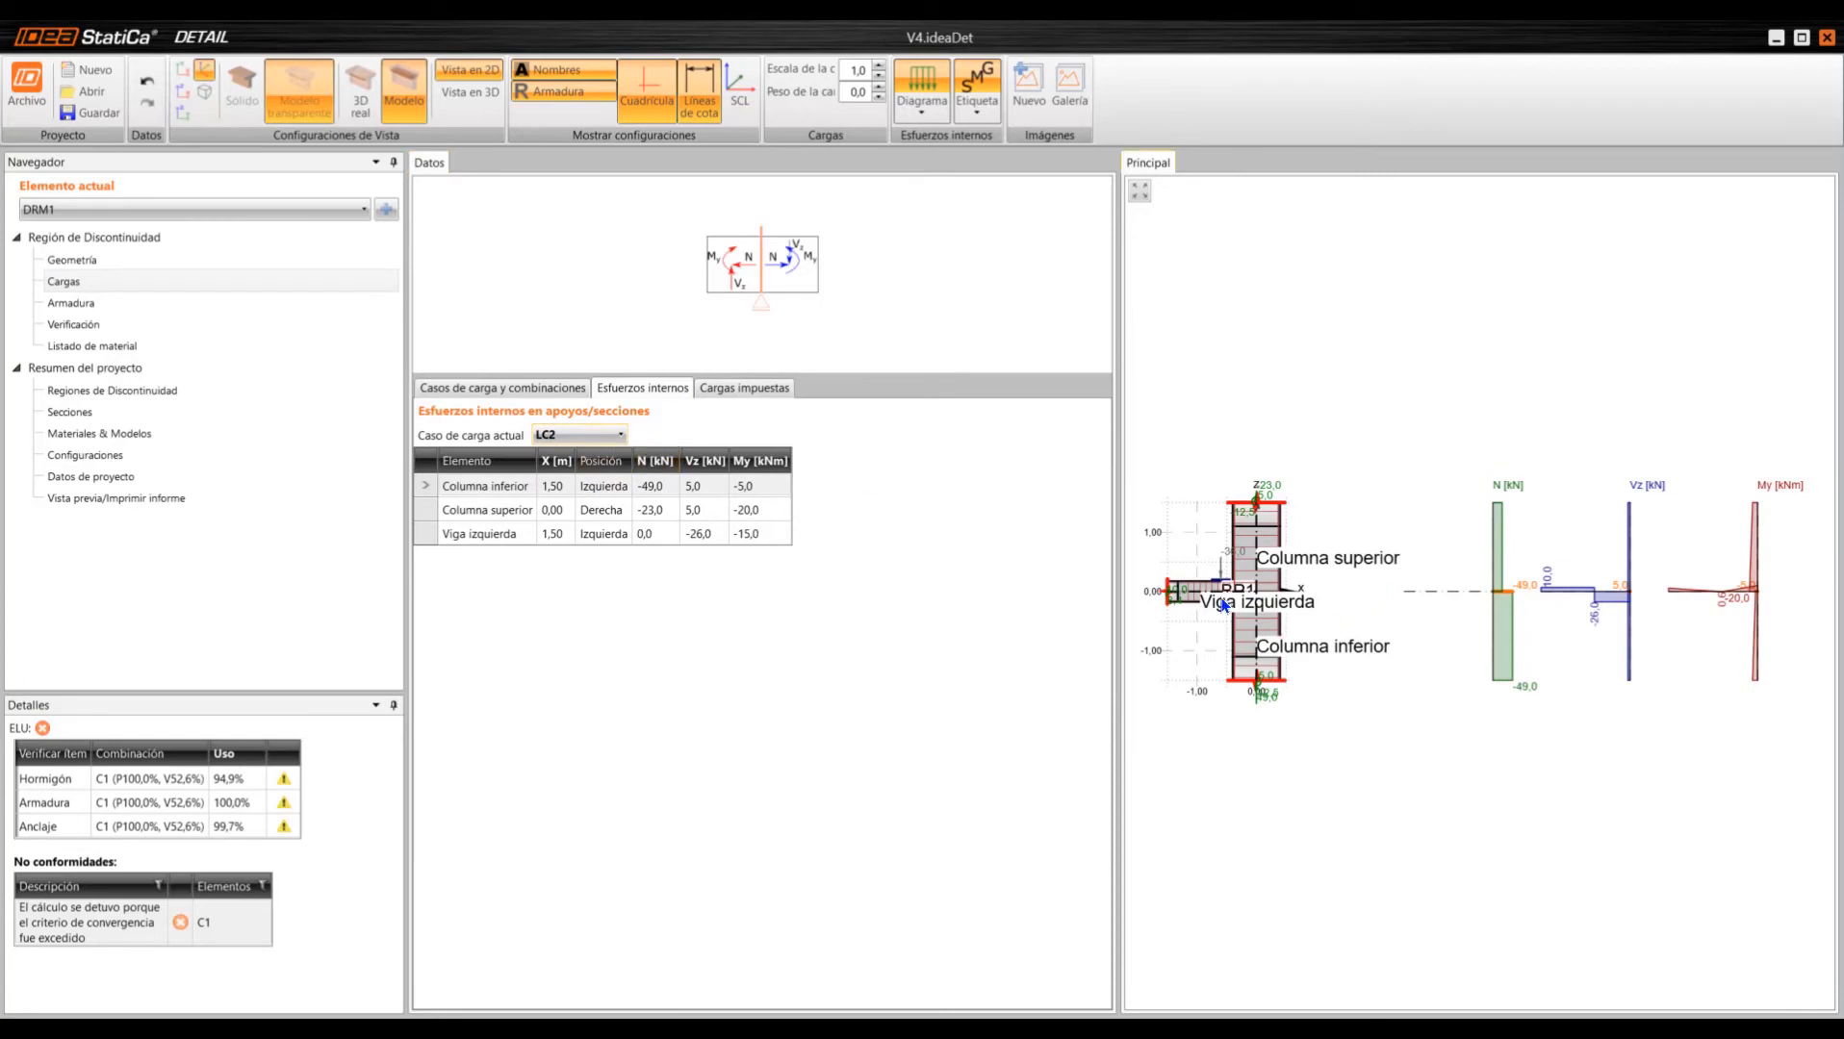
middle_click_drag(1202, 685, 1317, 673)
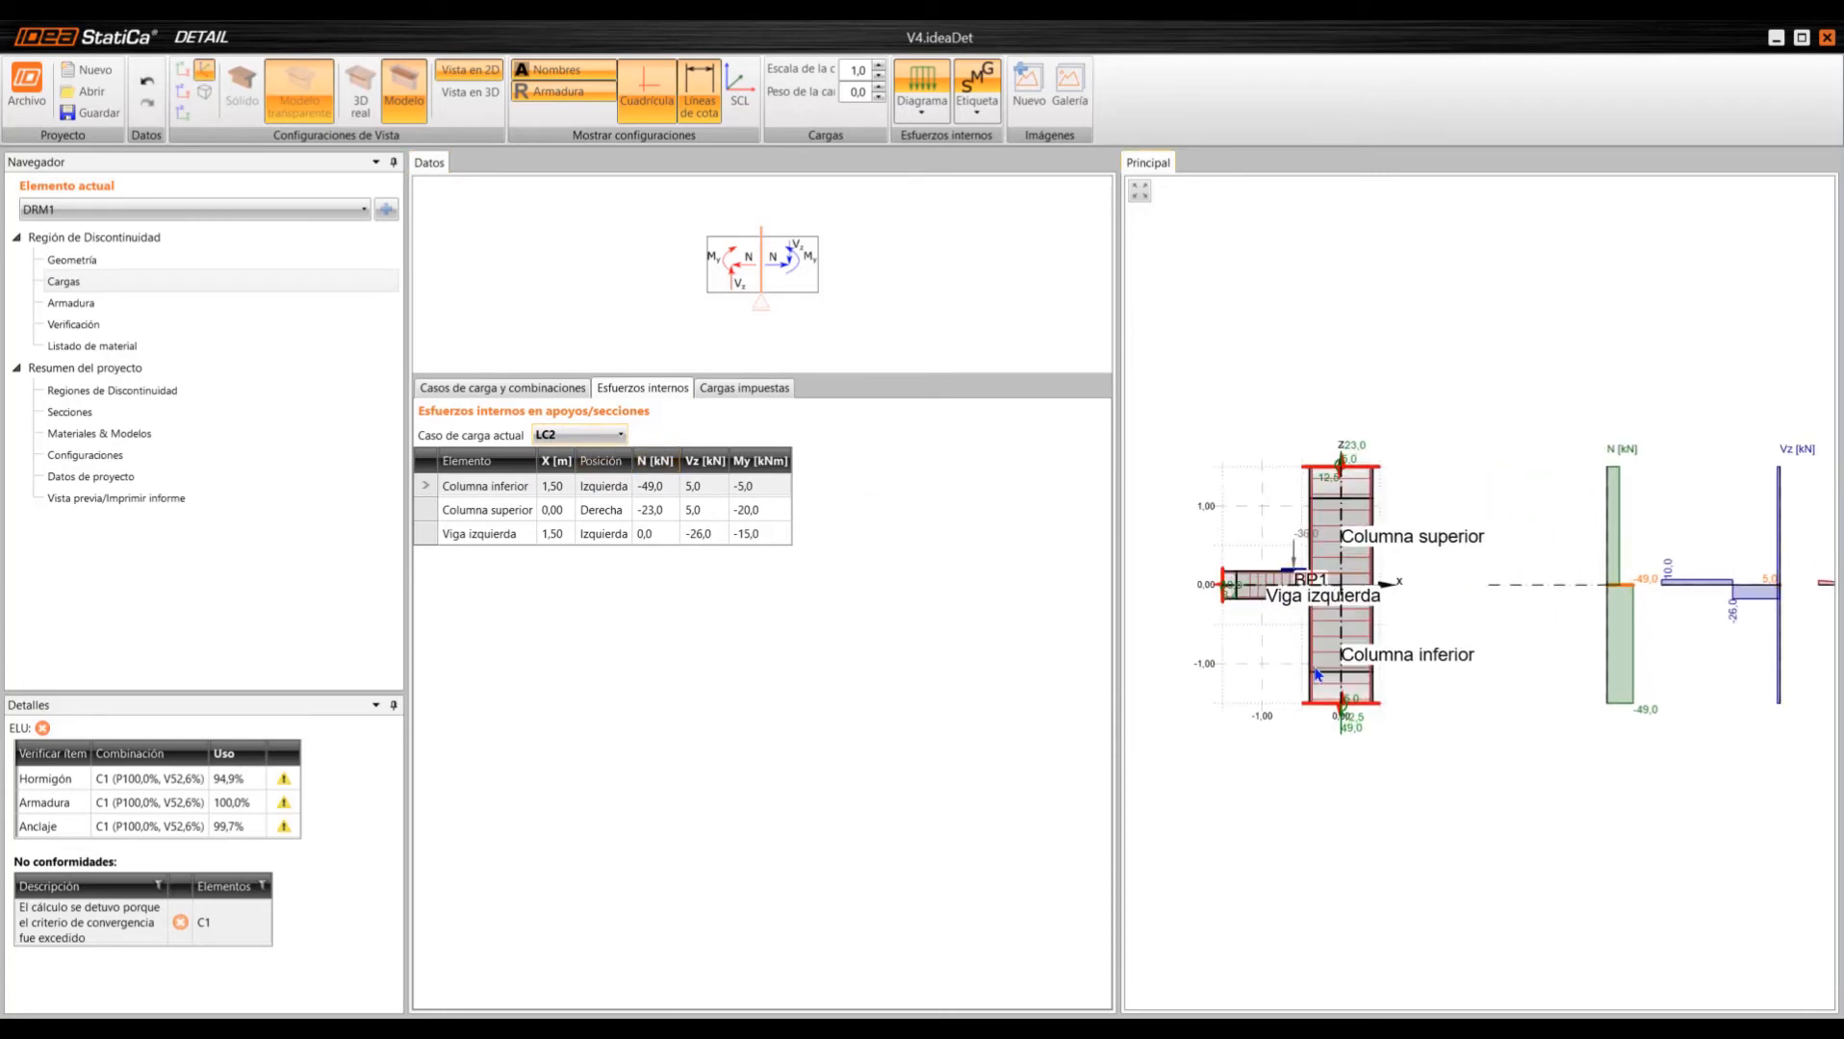
left_click(605, 435)
left_click(604, 457)
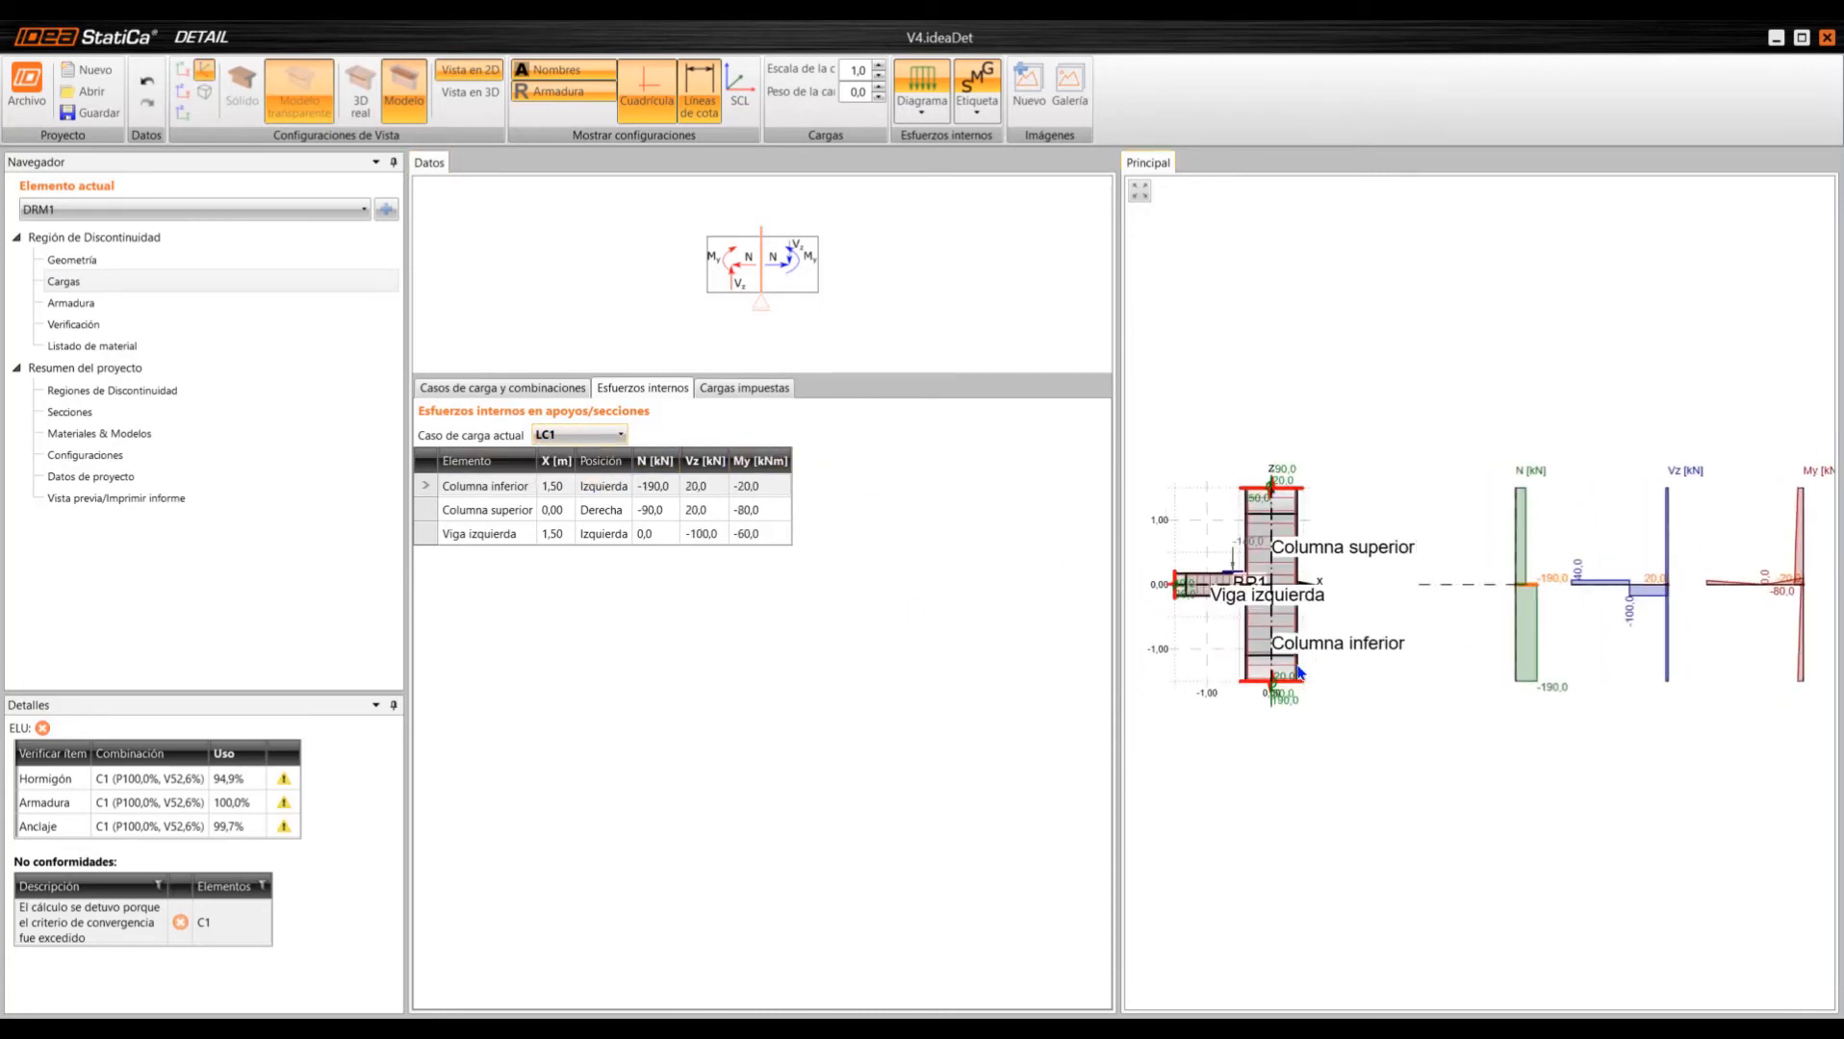
- Examine the imposed point loads on bearing plate BP1 for load cases LC1 and LC2, comparing them on the model
left_click(752, 394)
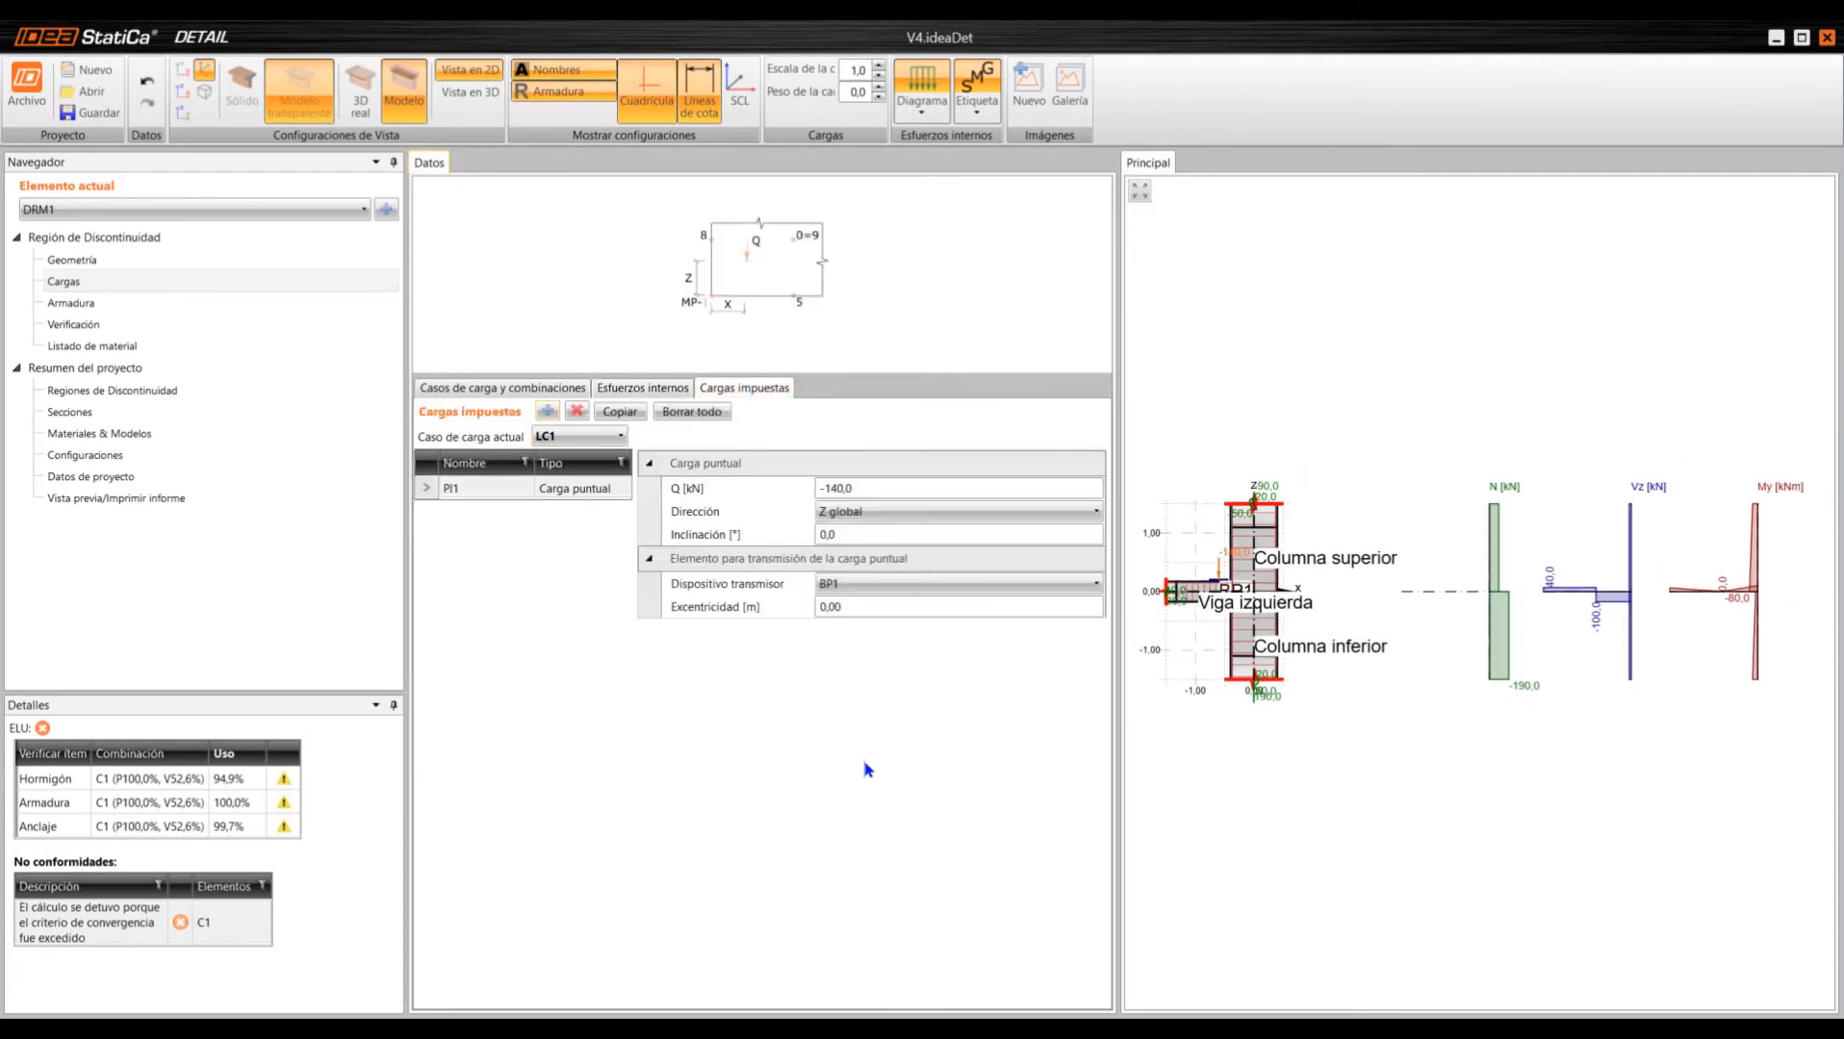
scroll(1230, 717, "up", 5)
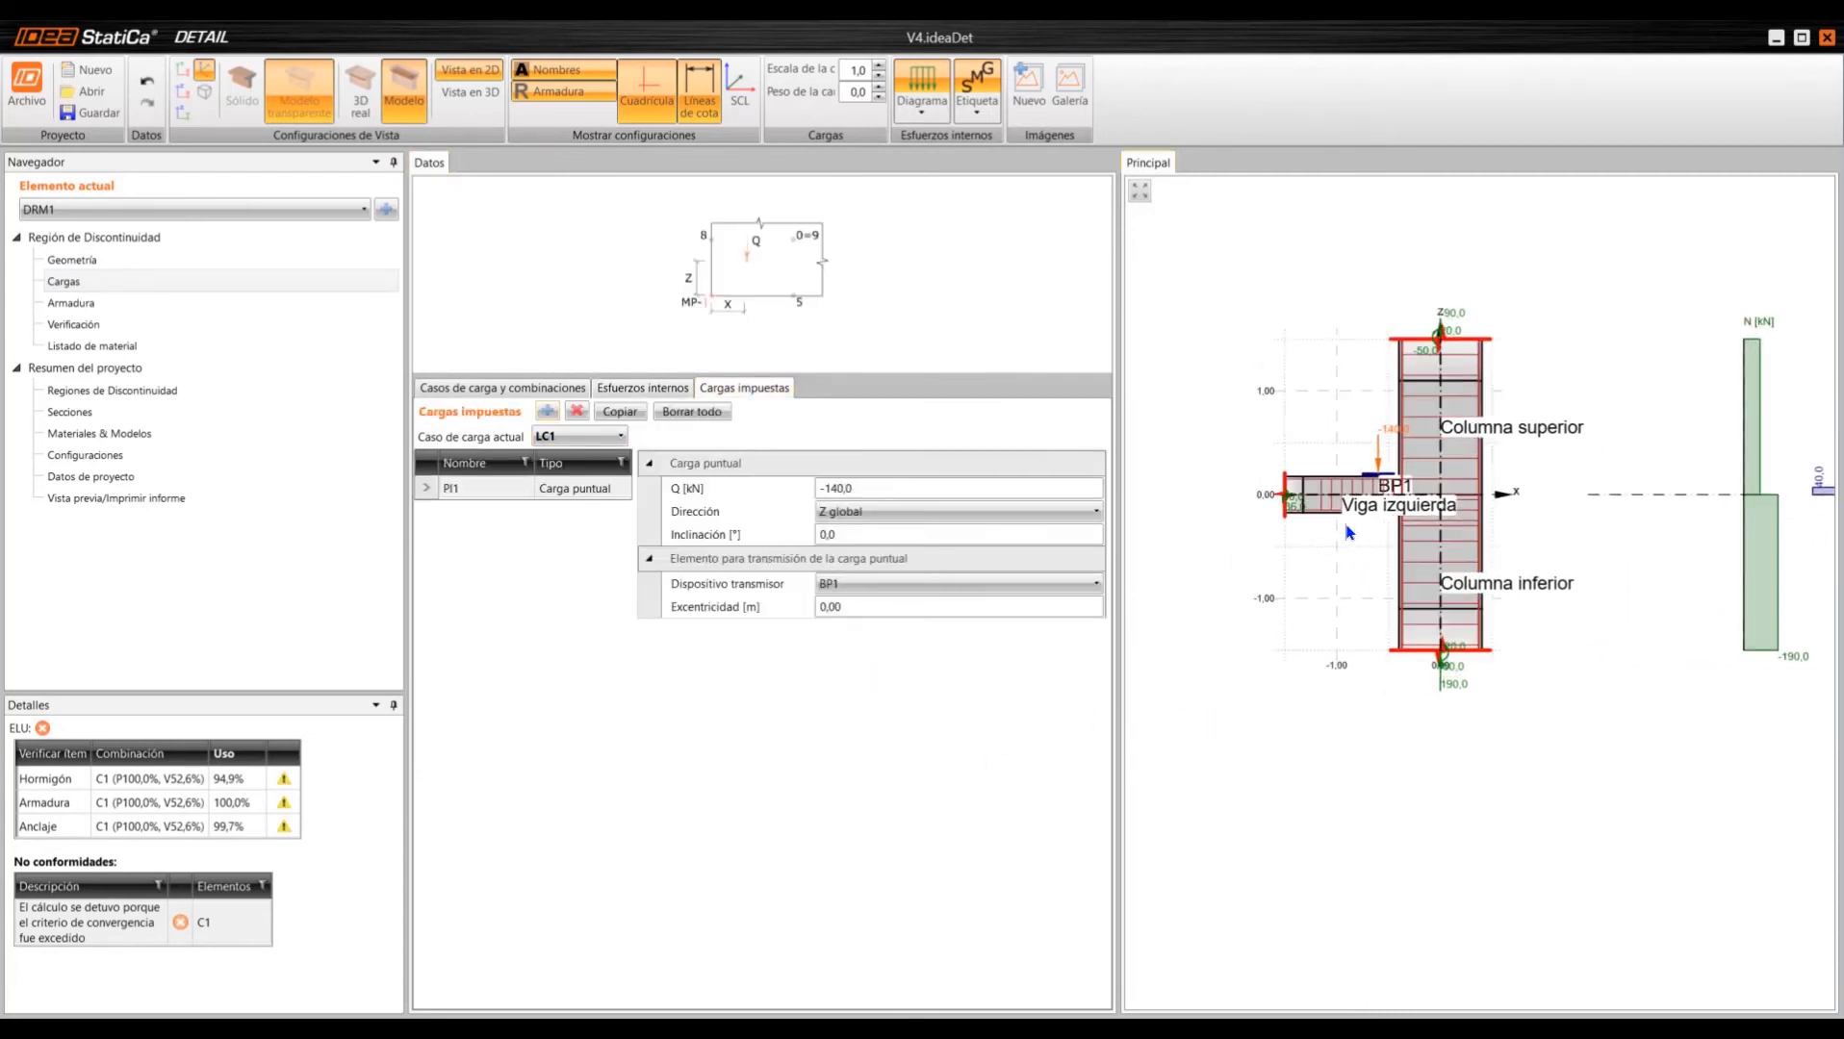
scroll(1507, 587, "up", 2)
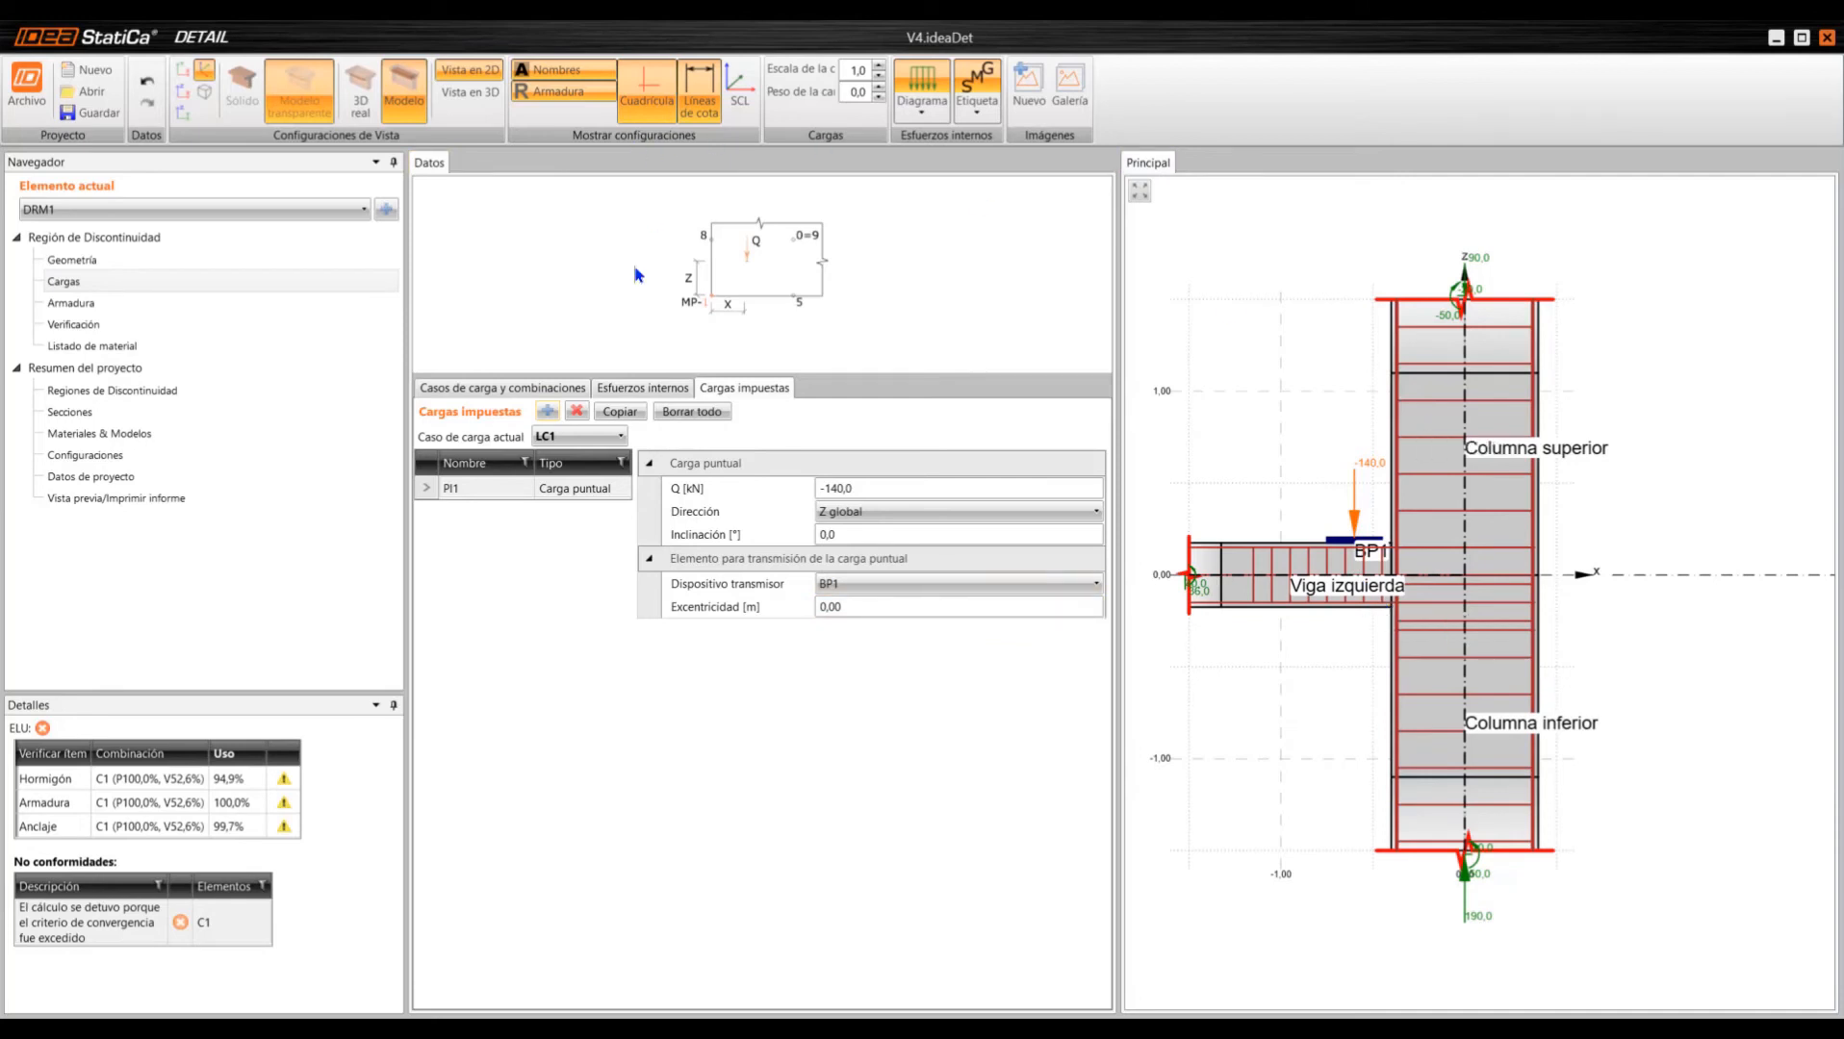
left_click(619, 439)
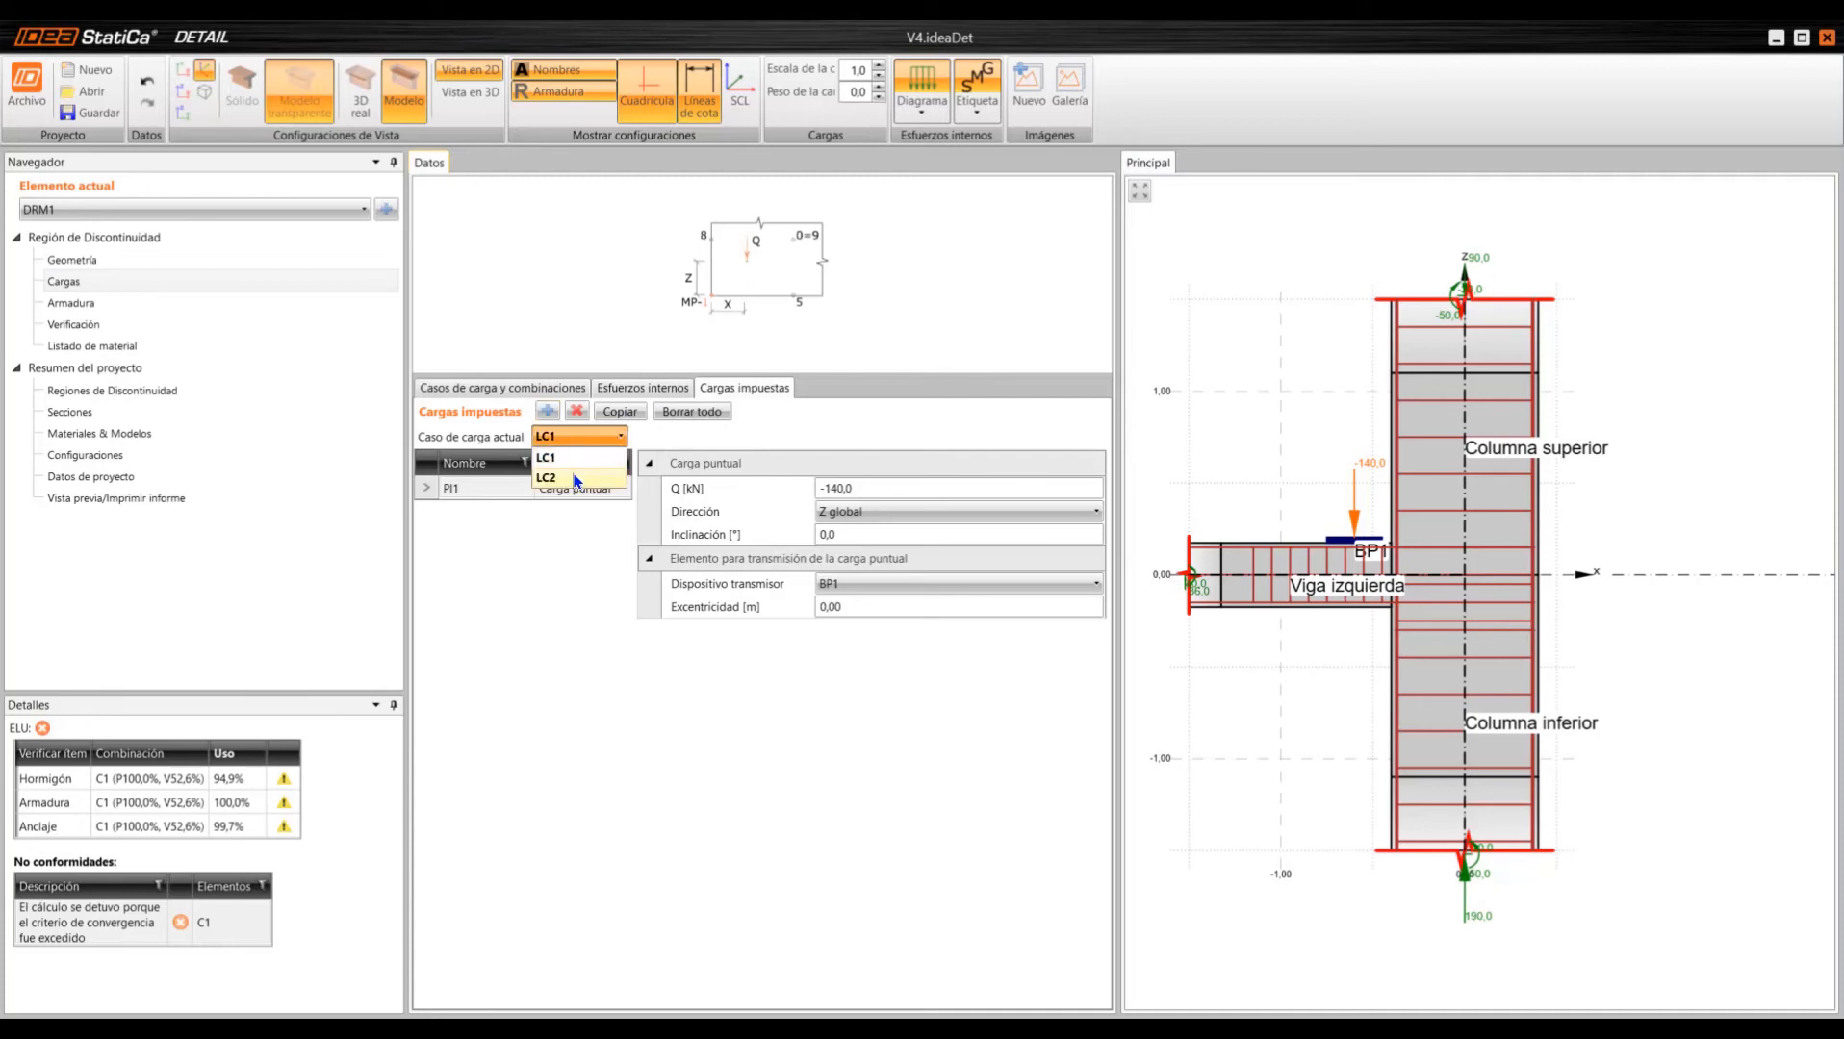
left_click(575, 479)
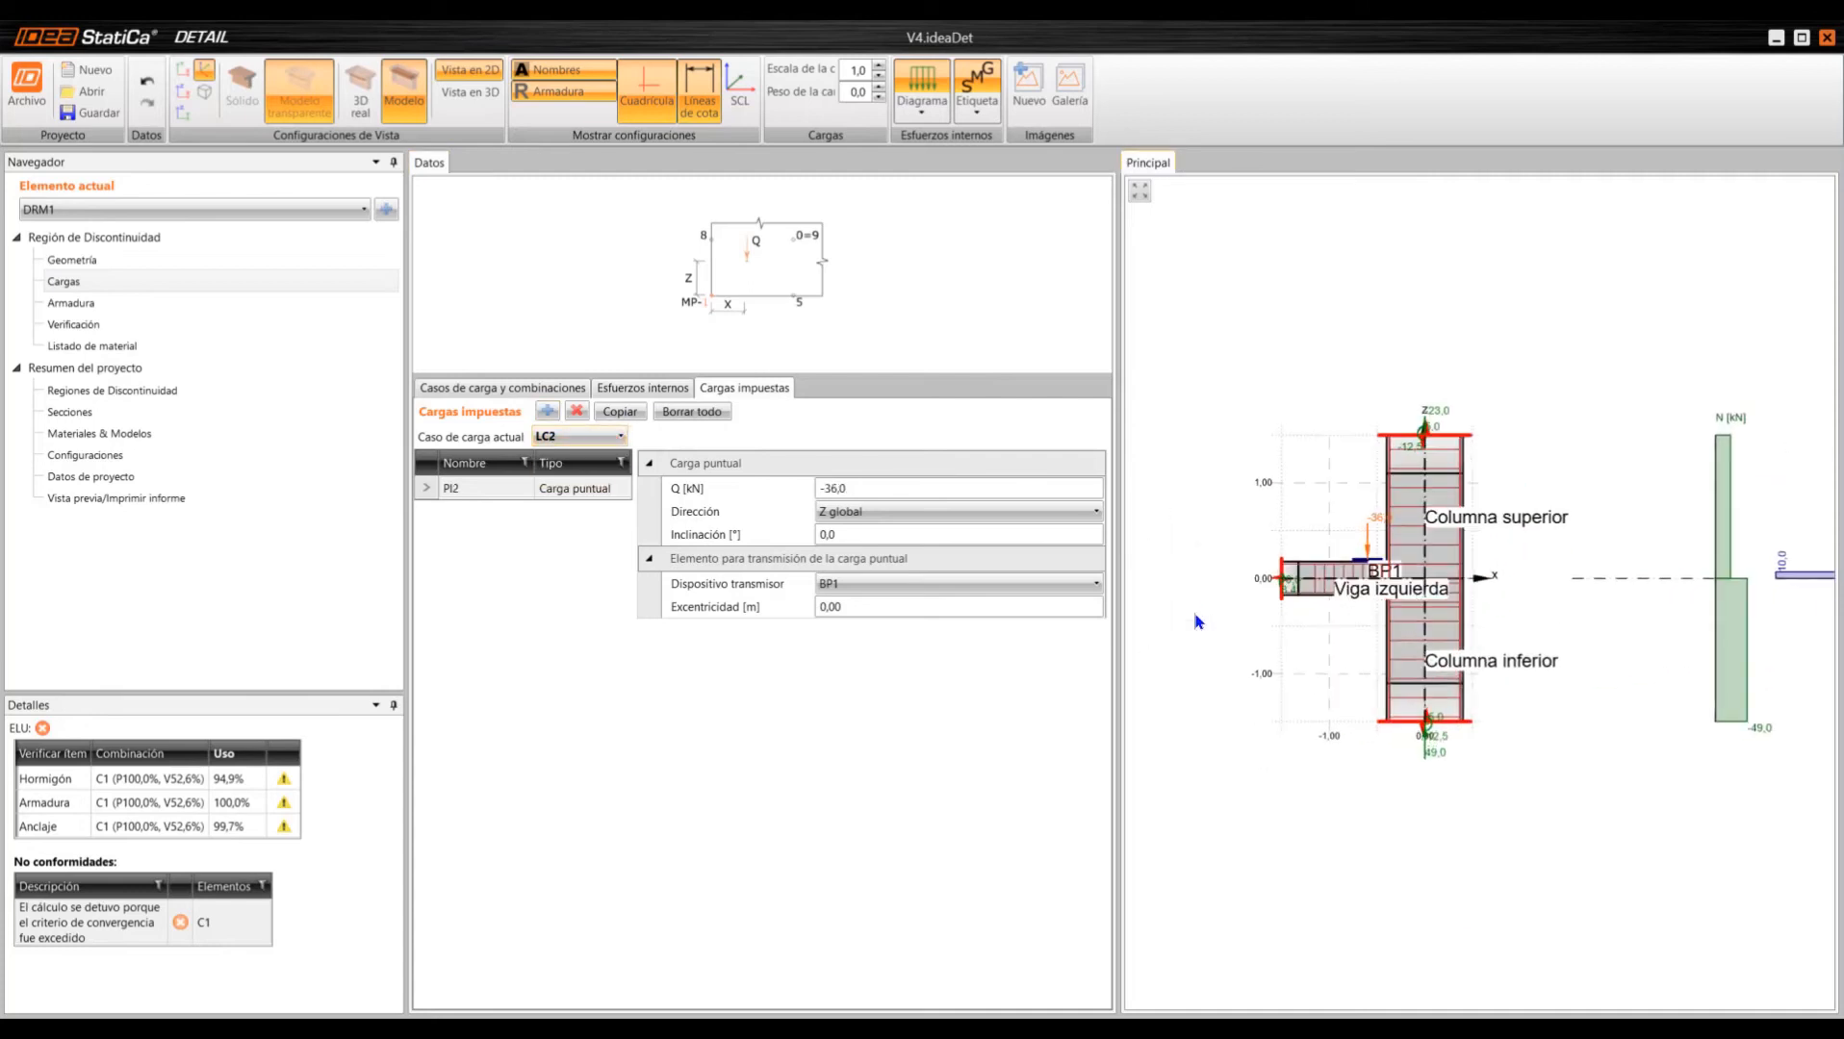
scroll(1339, 602, "up", 5)
scroll(1405, 553, "down", 5)
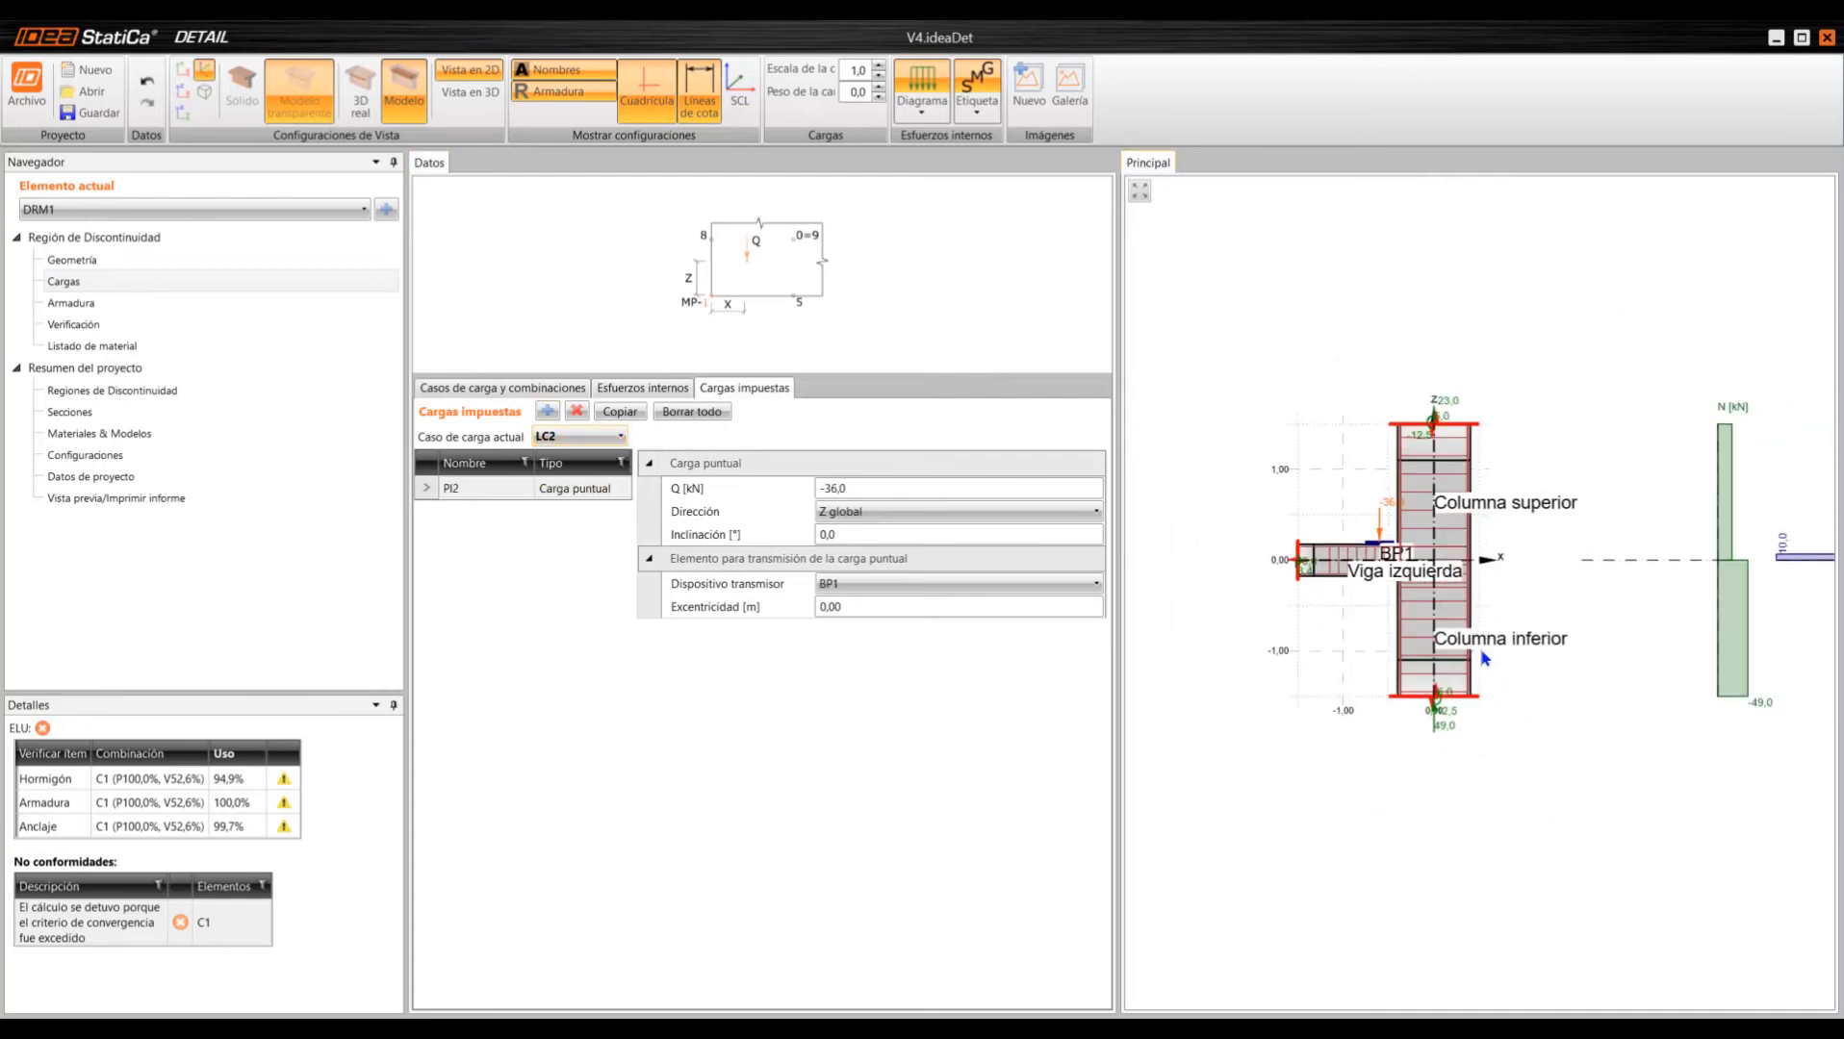
middle_click_drag(1484, 659, 1397, 640)
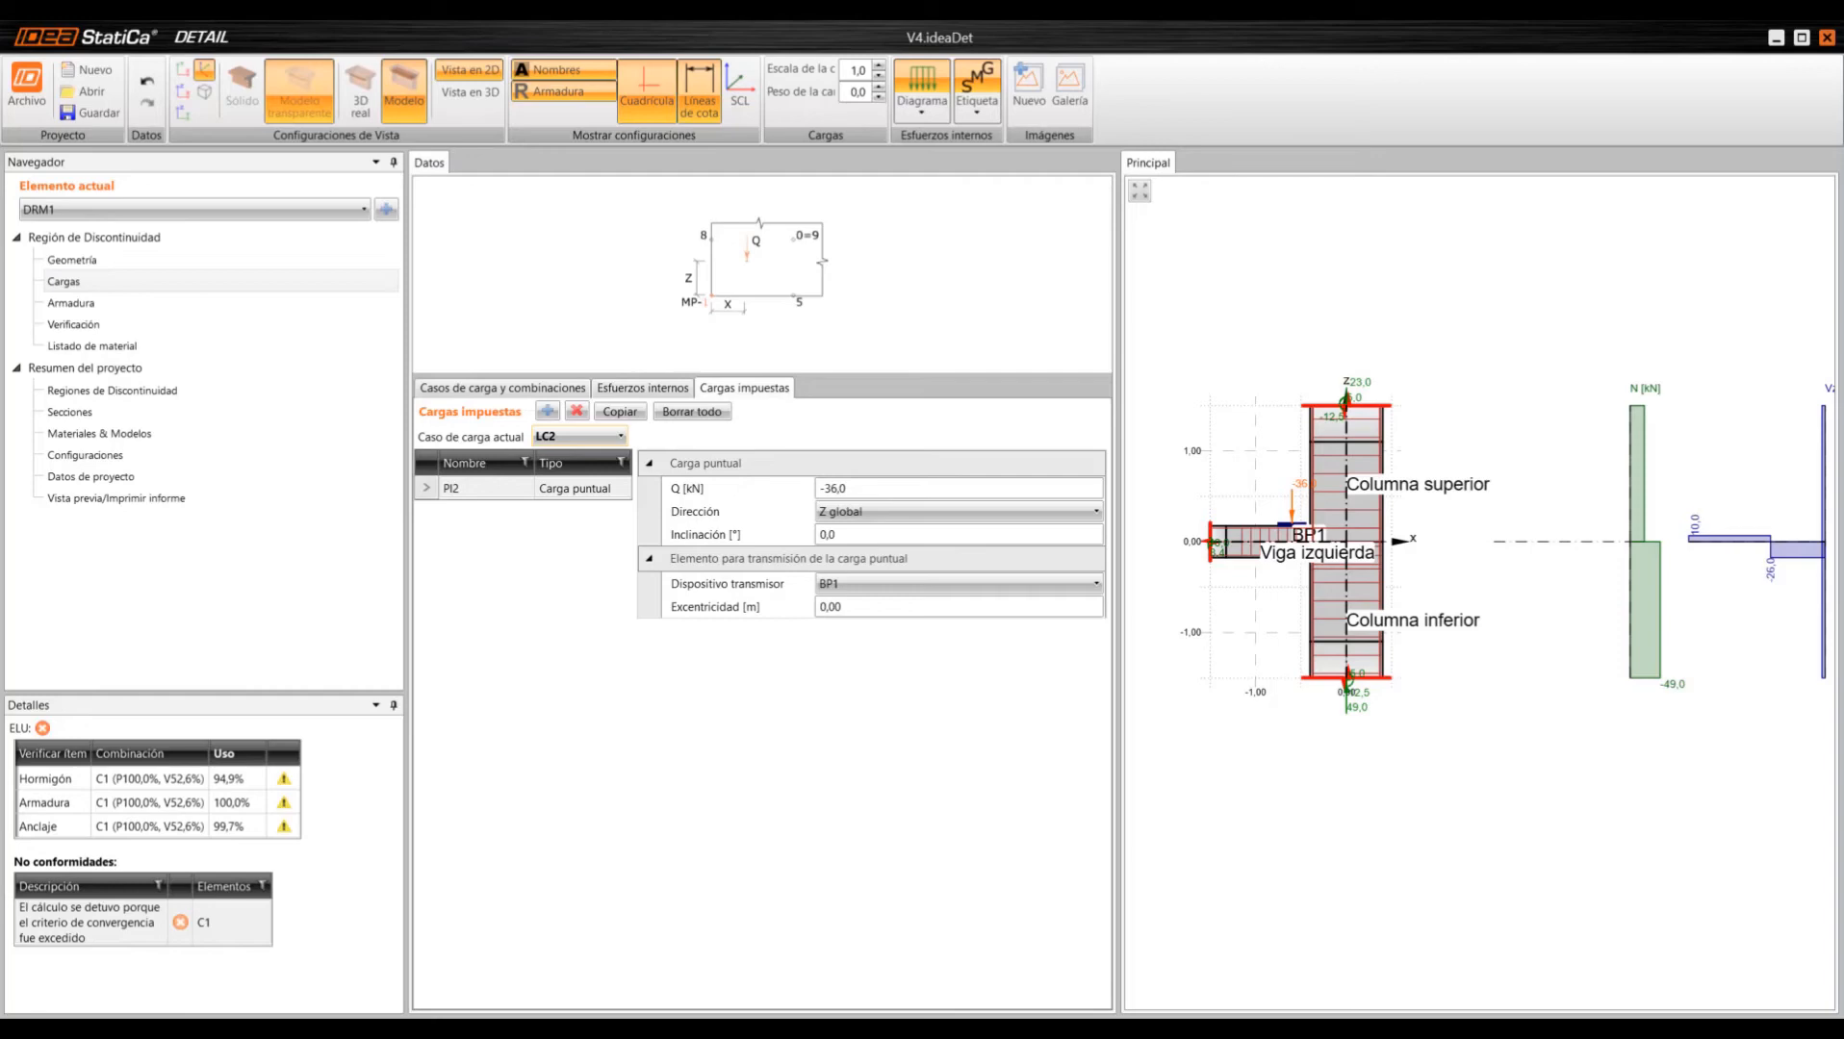
left_click(63, 281)
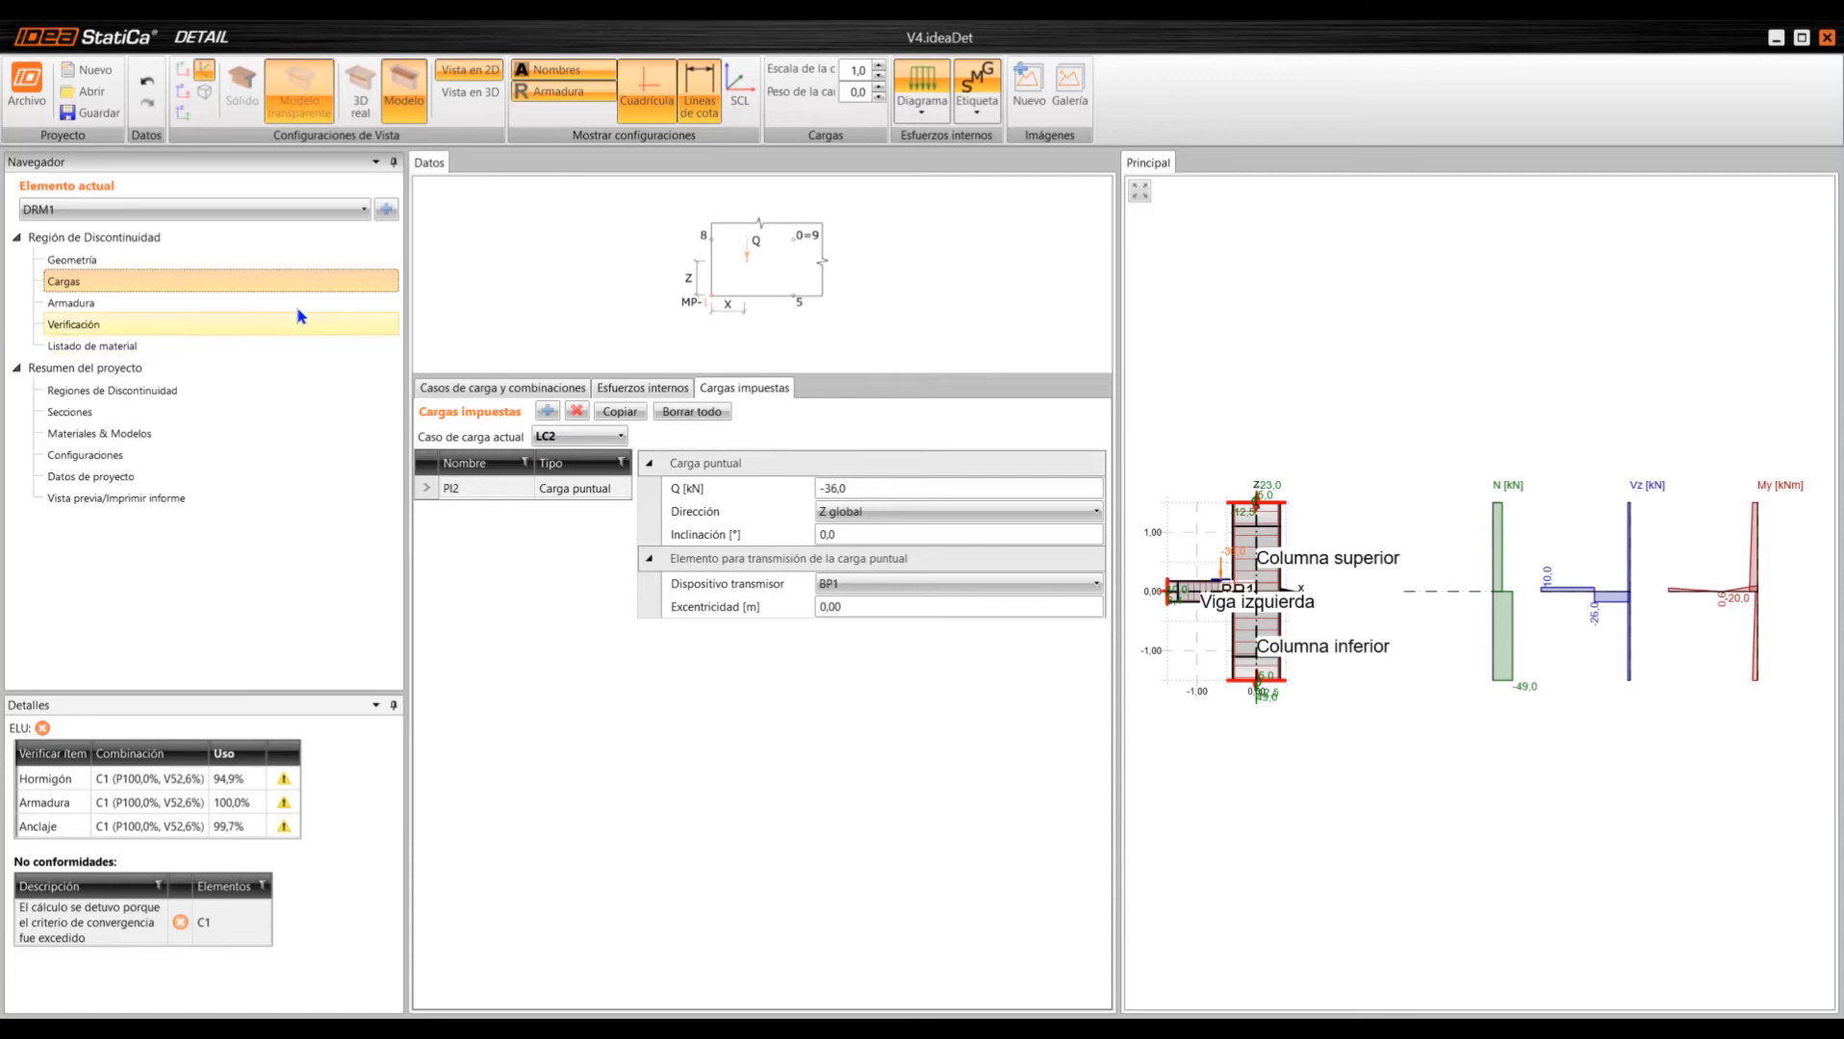
- Open the joint's reinforcement and review the properties of stirrup groups ST1 and ST2 and bar groups GB1, GB2 and GB3
left_click(73, 304)
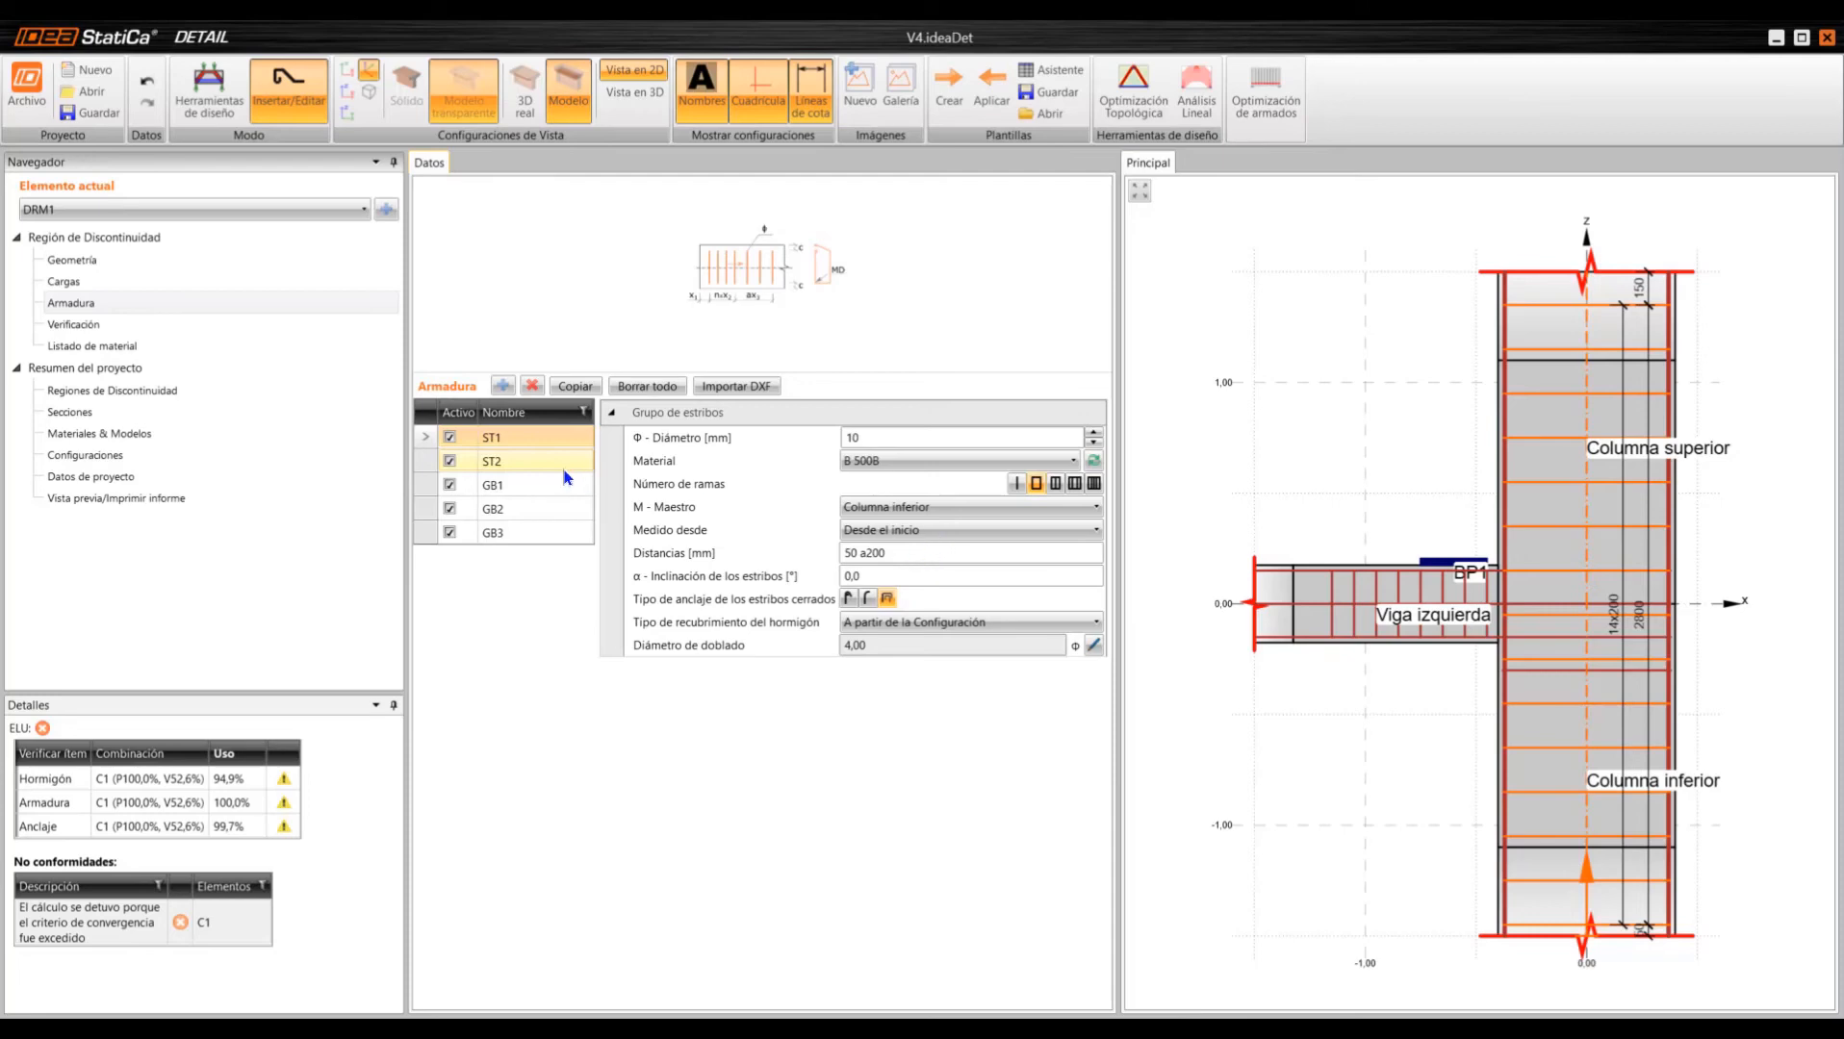
left_click(525, 471)
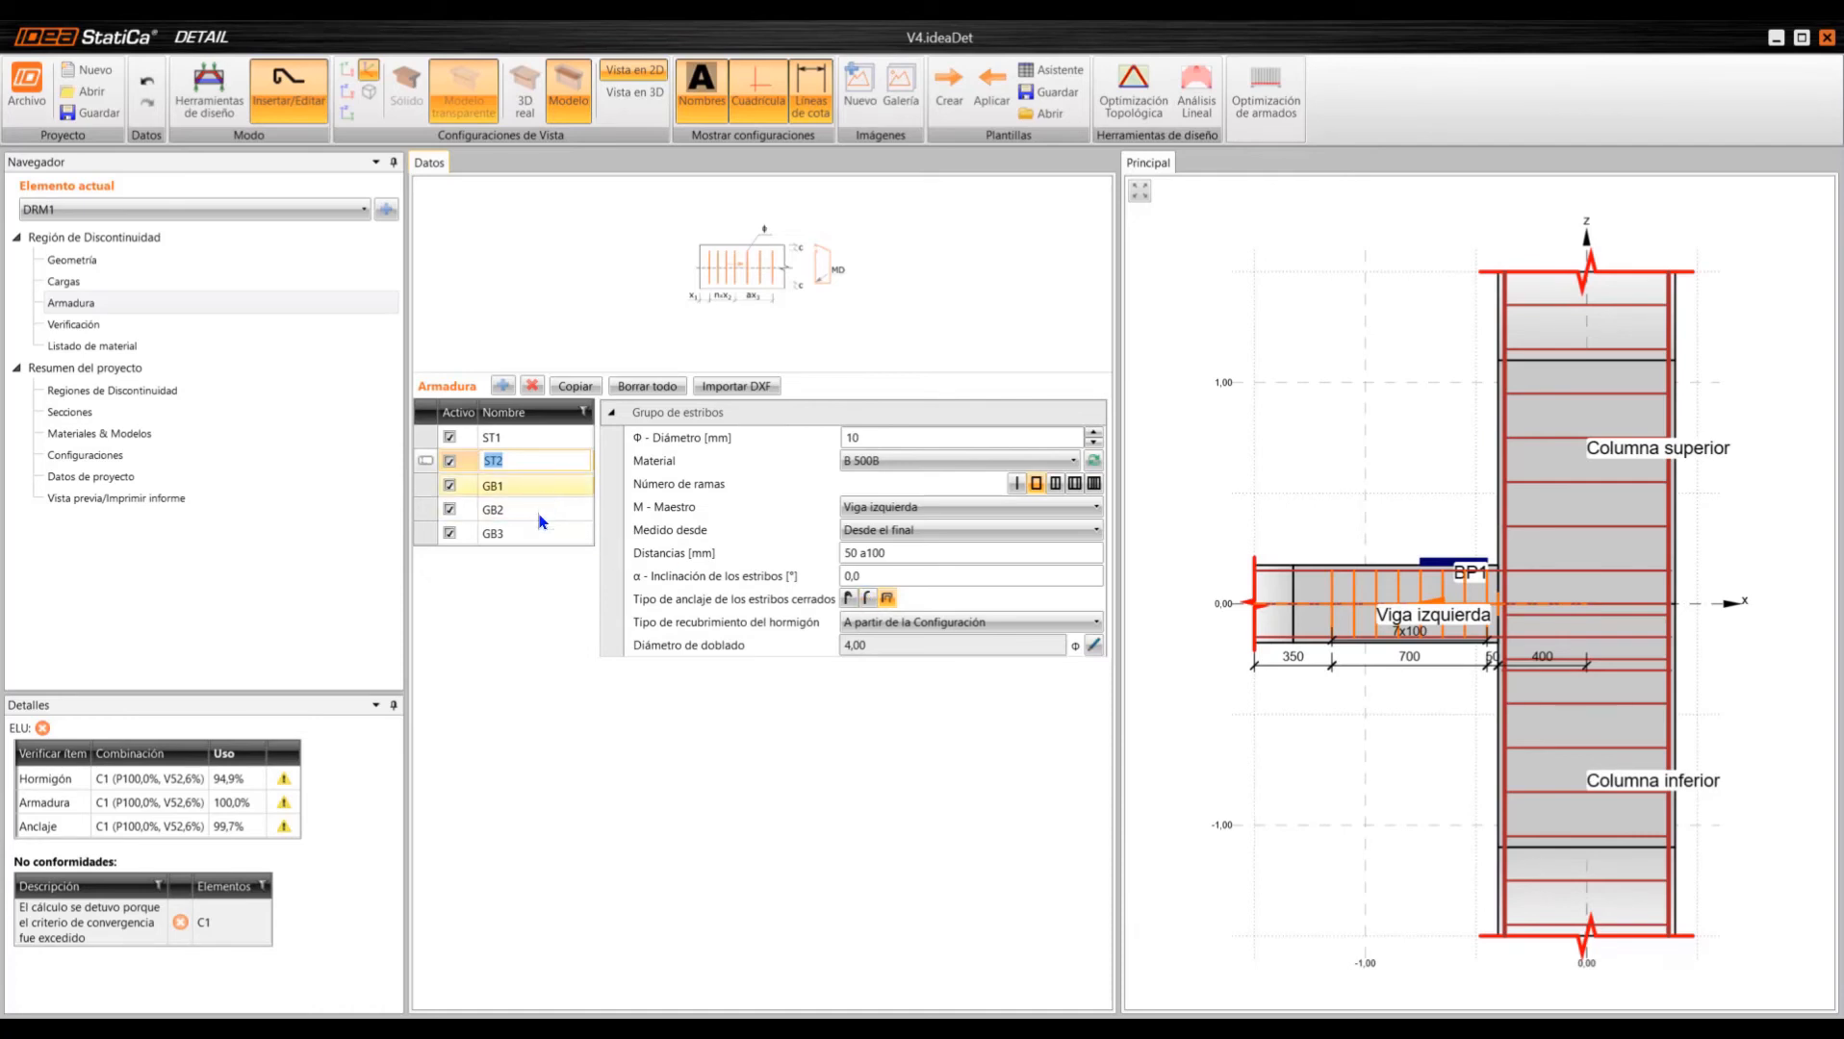
key("Down")
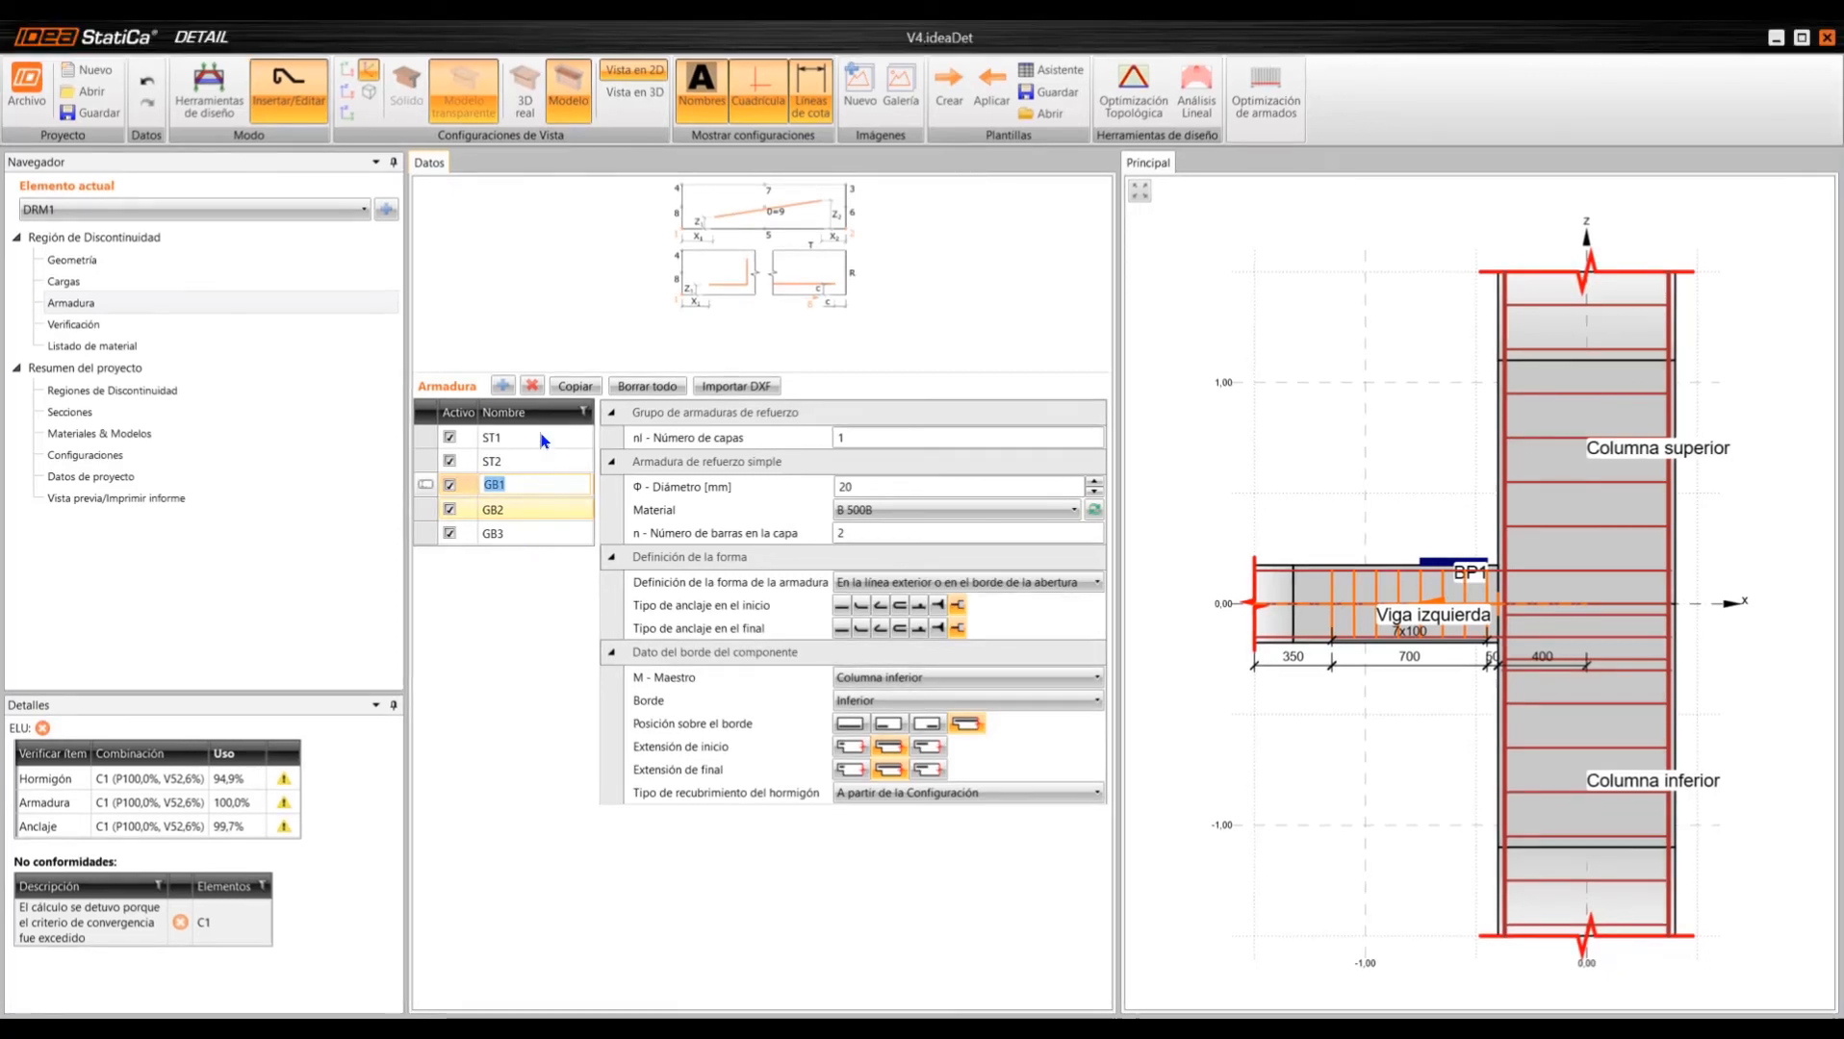
key("Down")
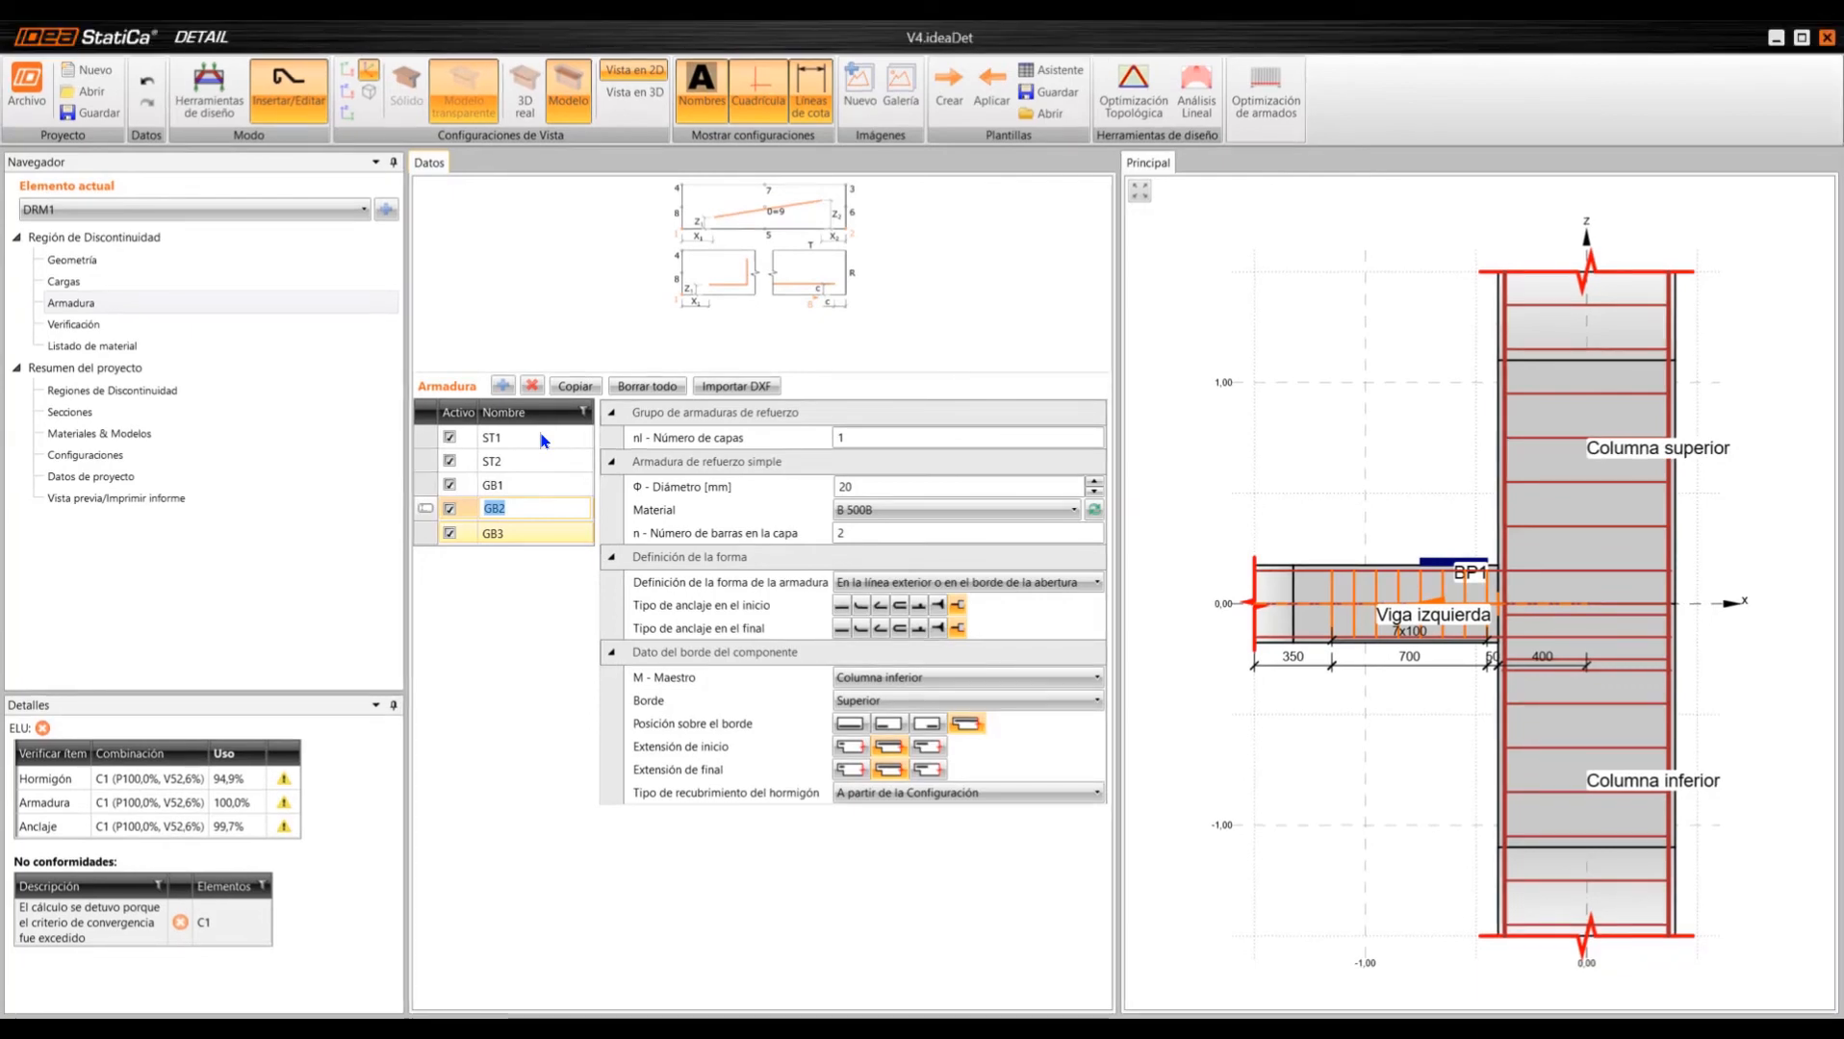
key("Down")
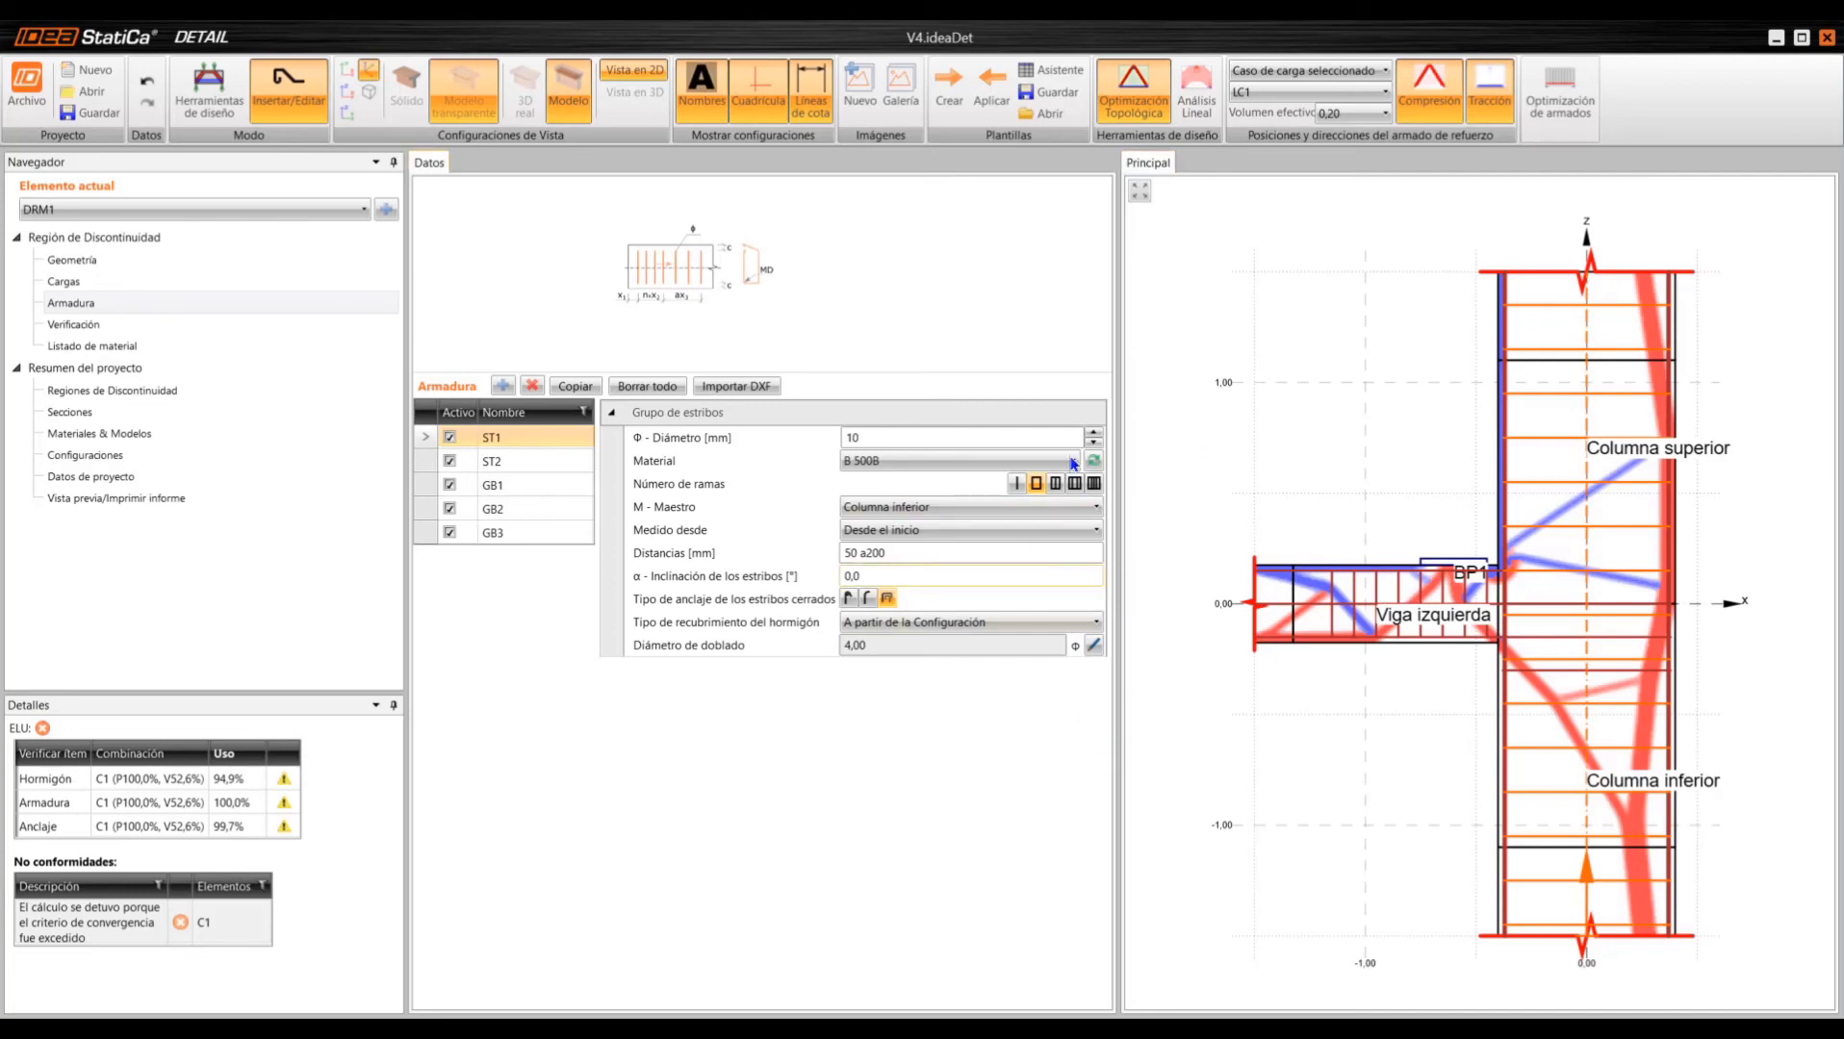
- Review the joint's verification summary, strength, anchorage and deformation results and the principal stresses in the concrete, finishing on the summary
left_click(140, 326)
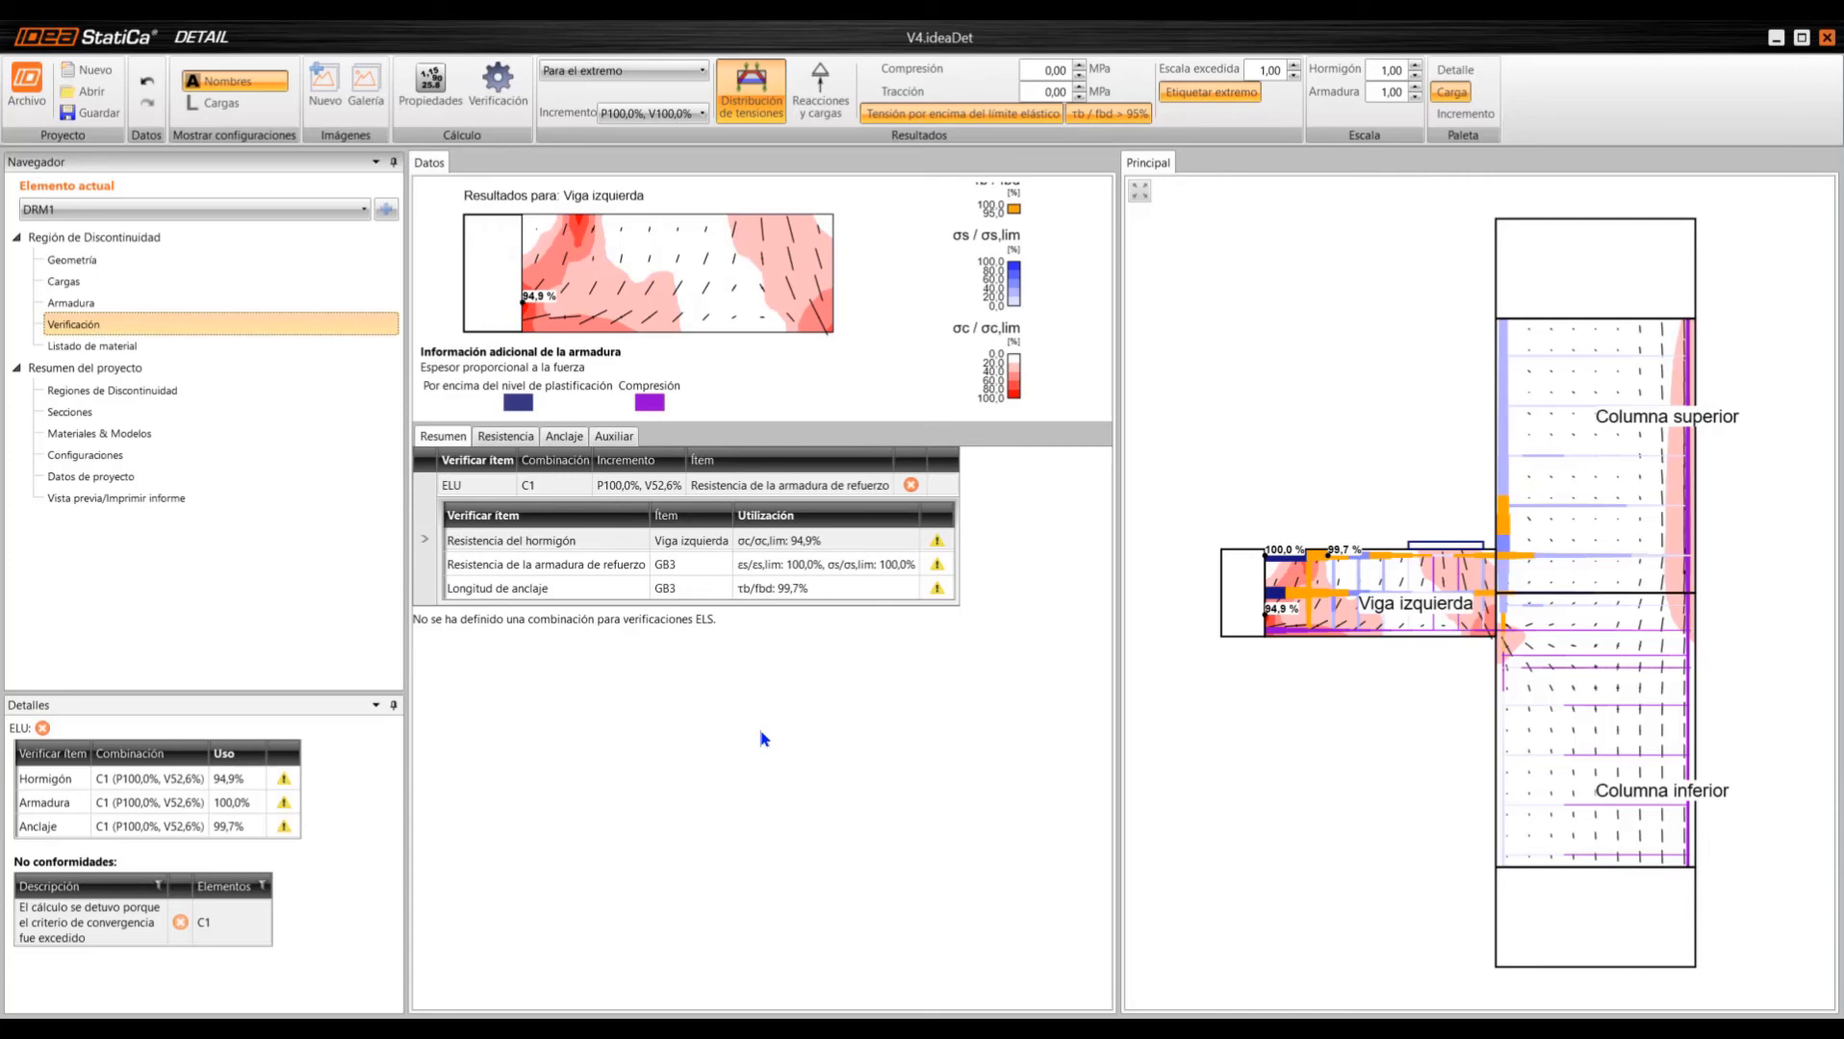
left_click(505, 437)
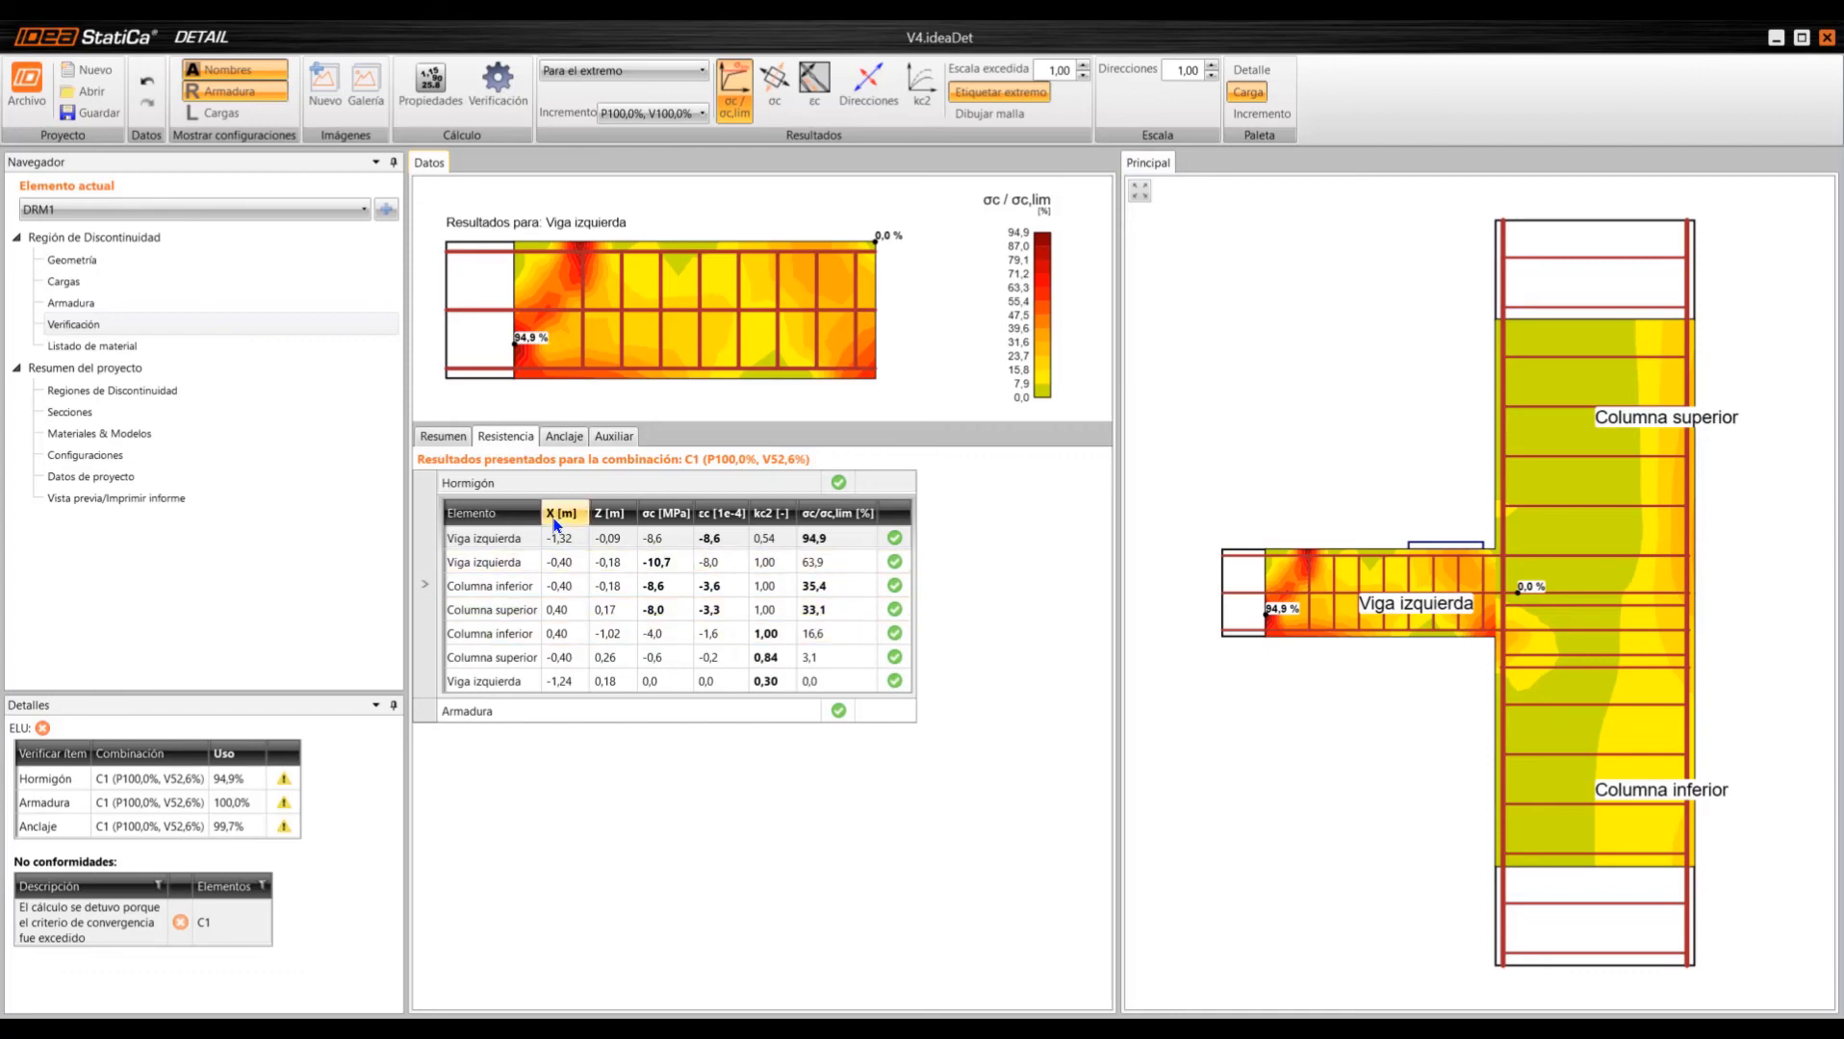
left_click(562, 438)
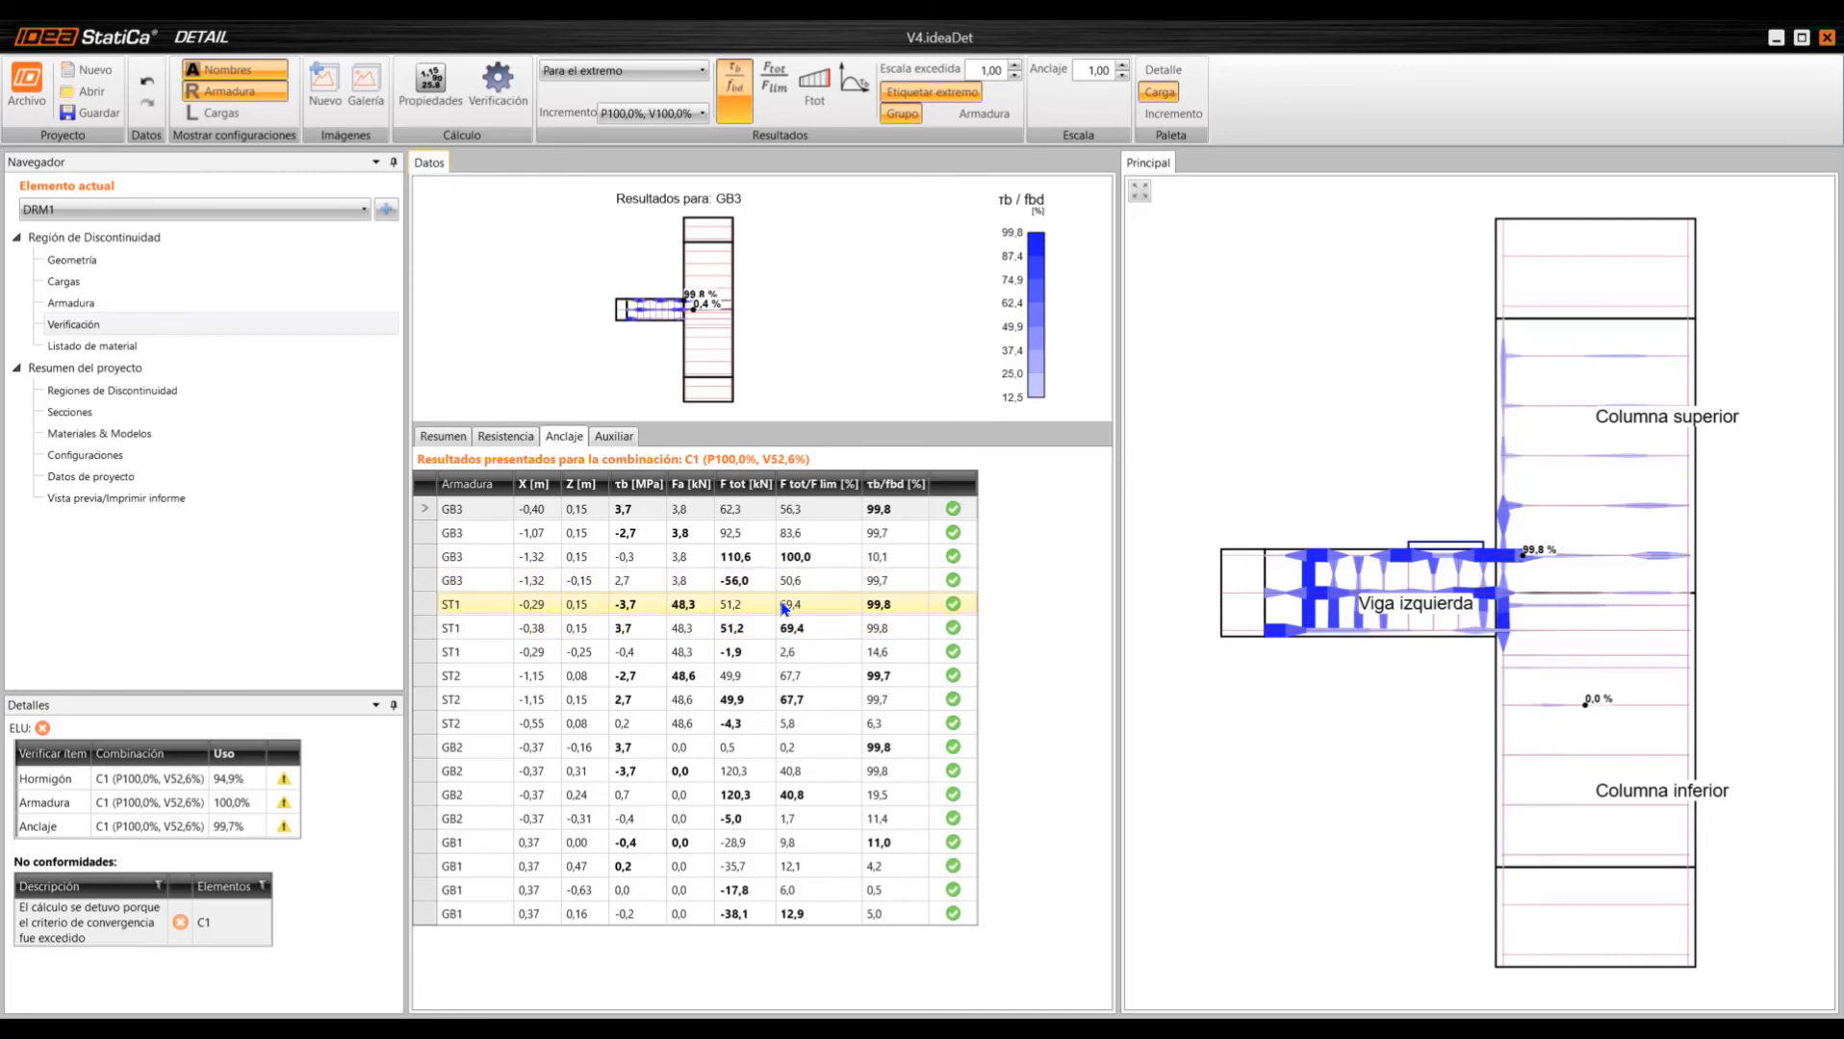
left_click(615, 438)
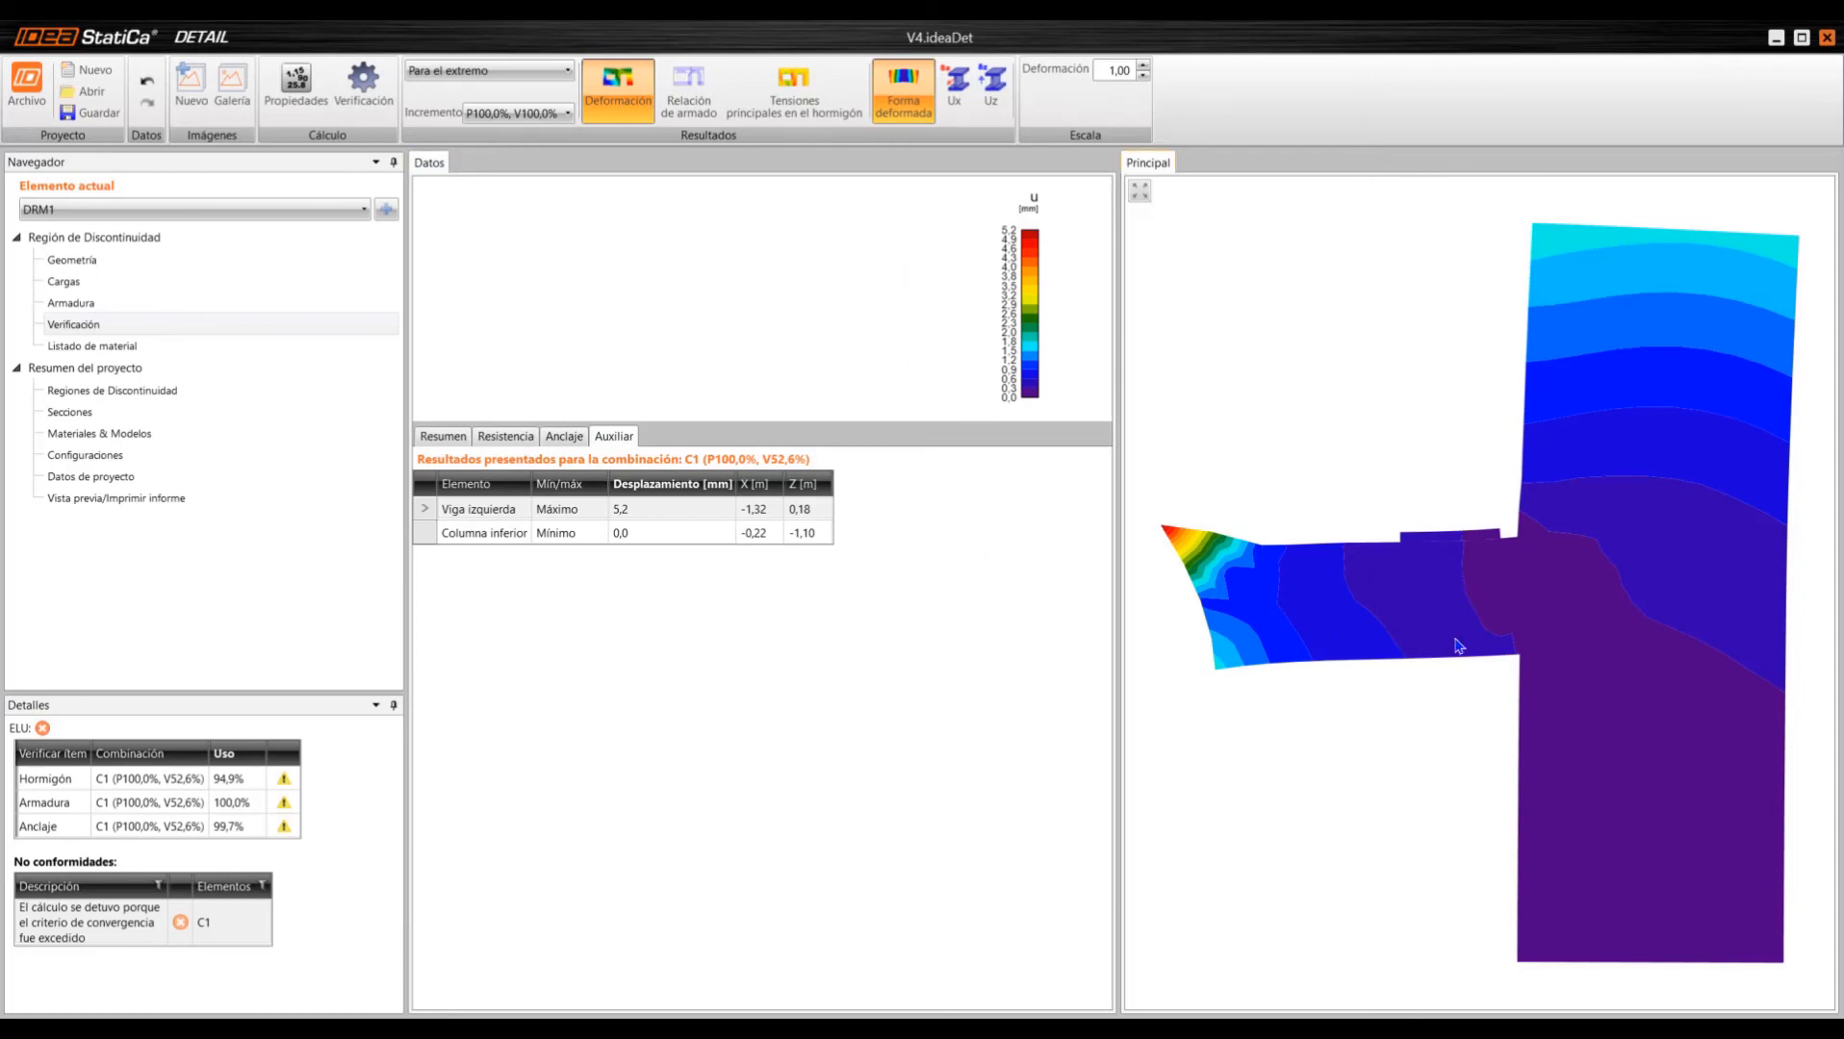
left_click(800, 93)
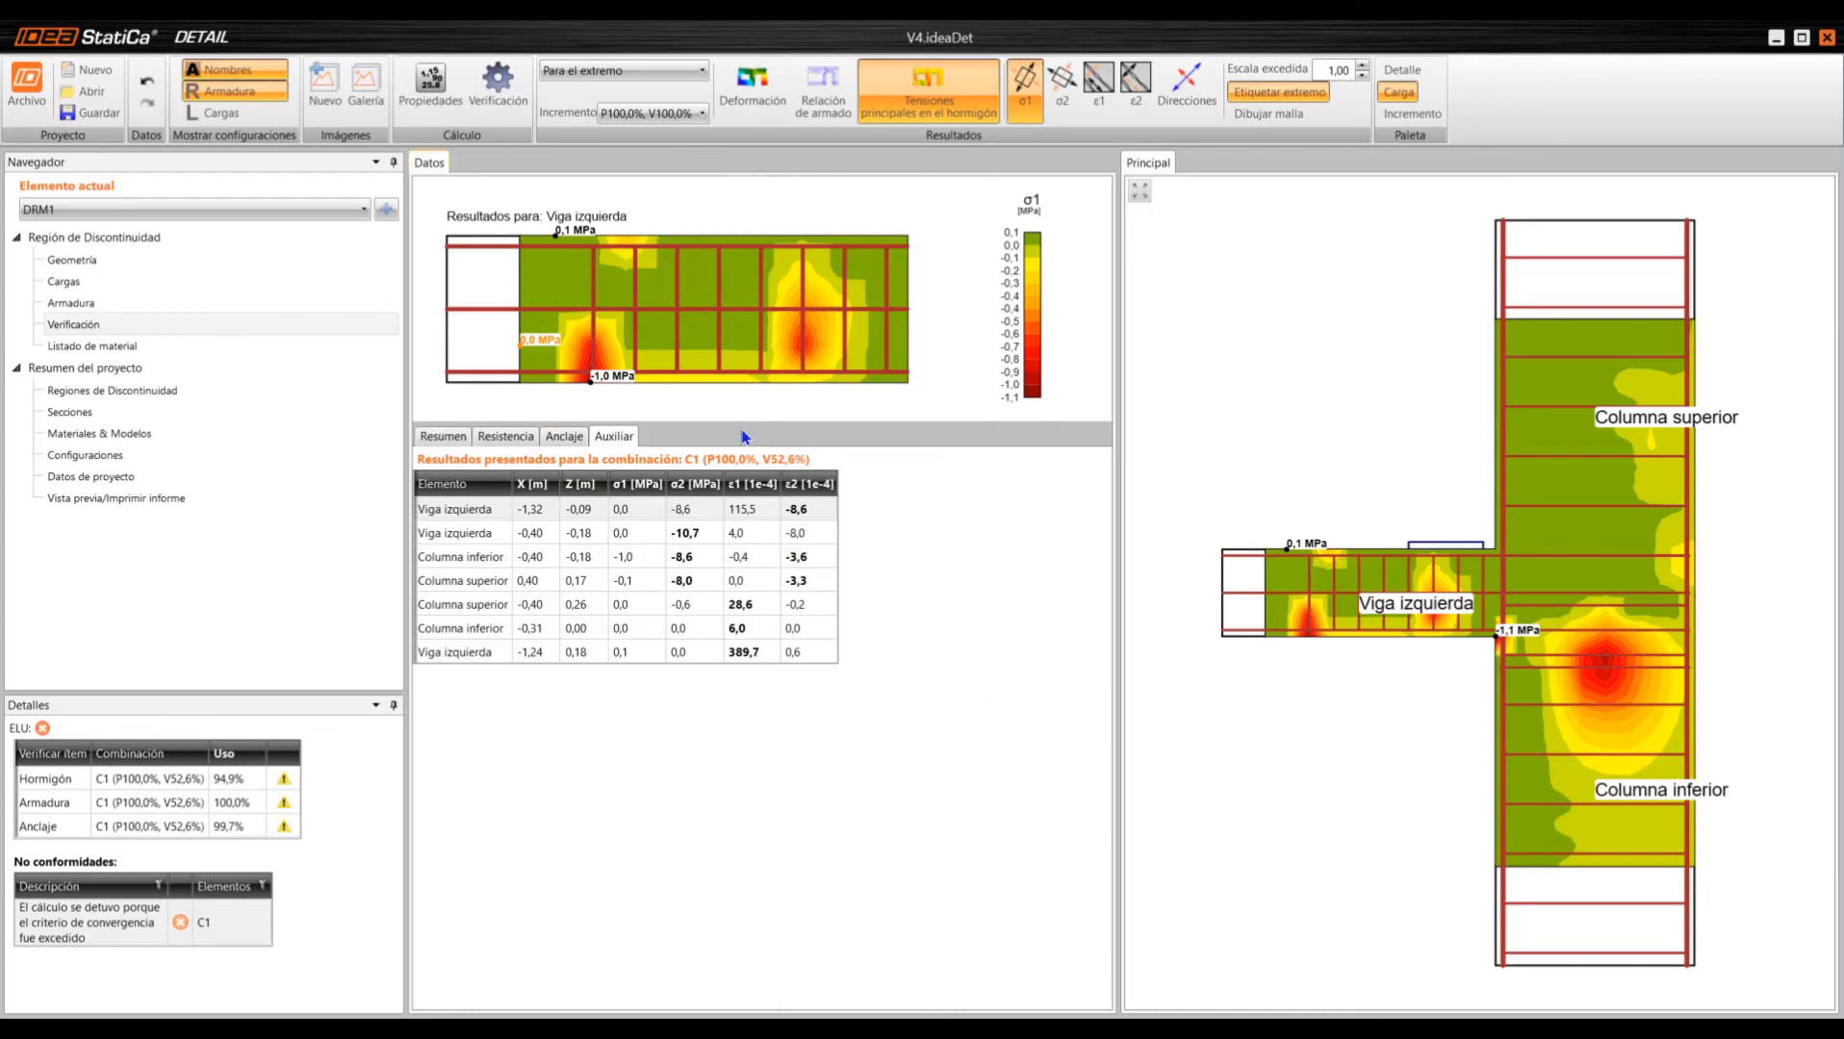
left_click(452, 438)
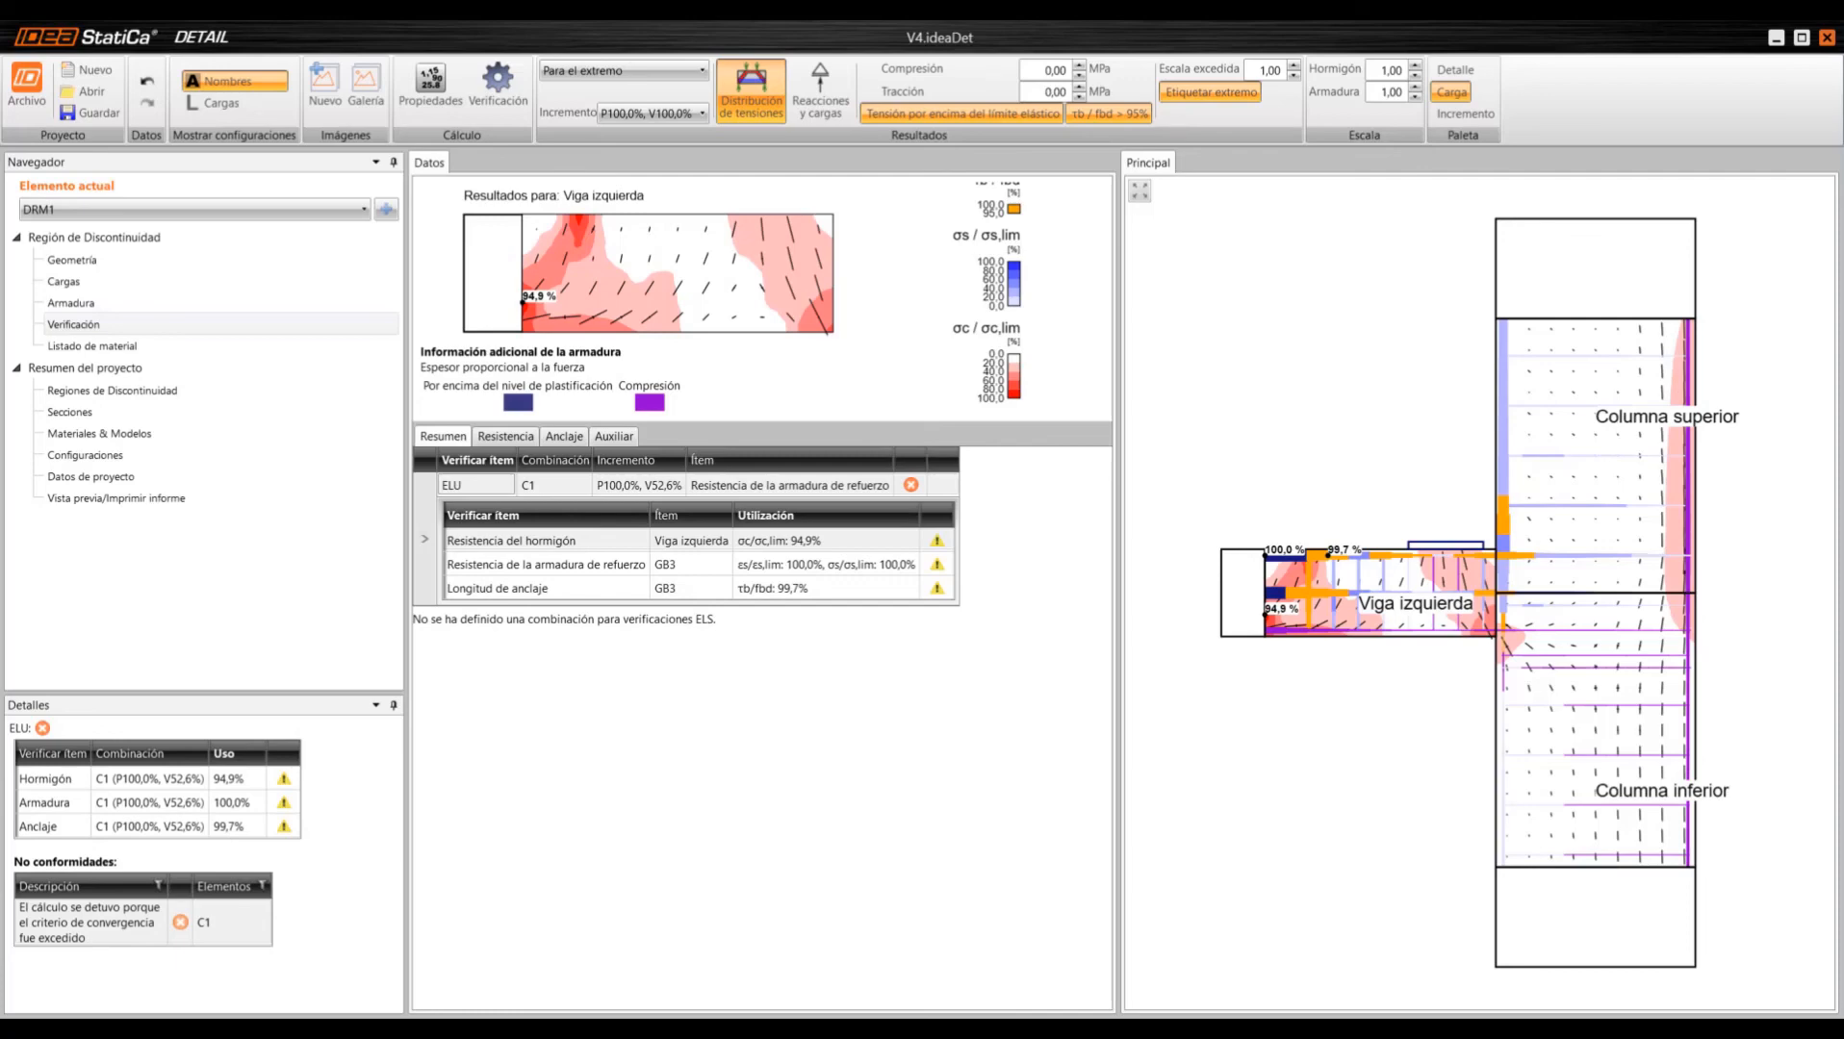
- Examine the material list with its brief and detailed reinforcement tables and bar shapes
left_click(102, 348)
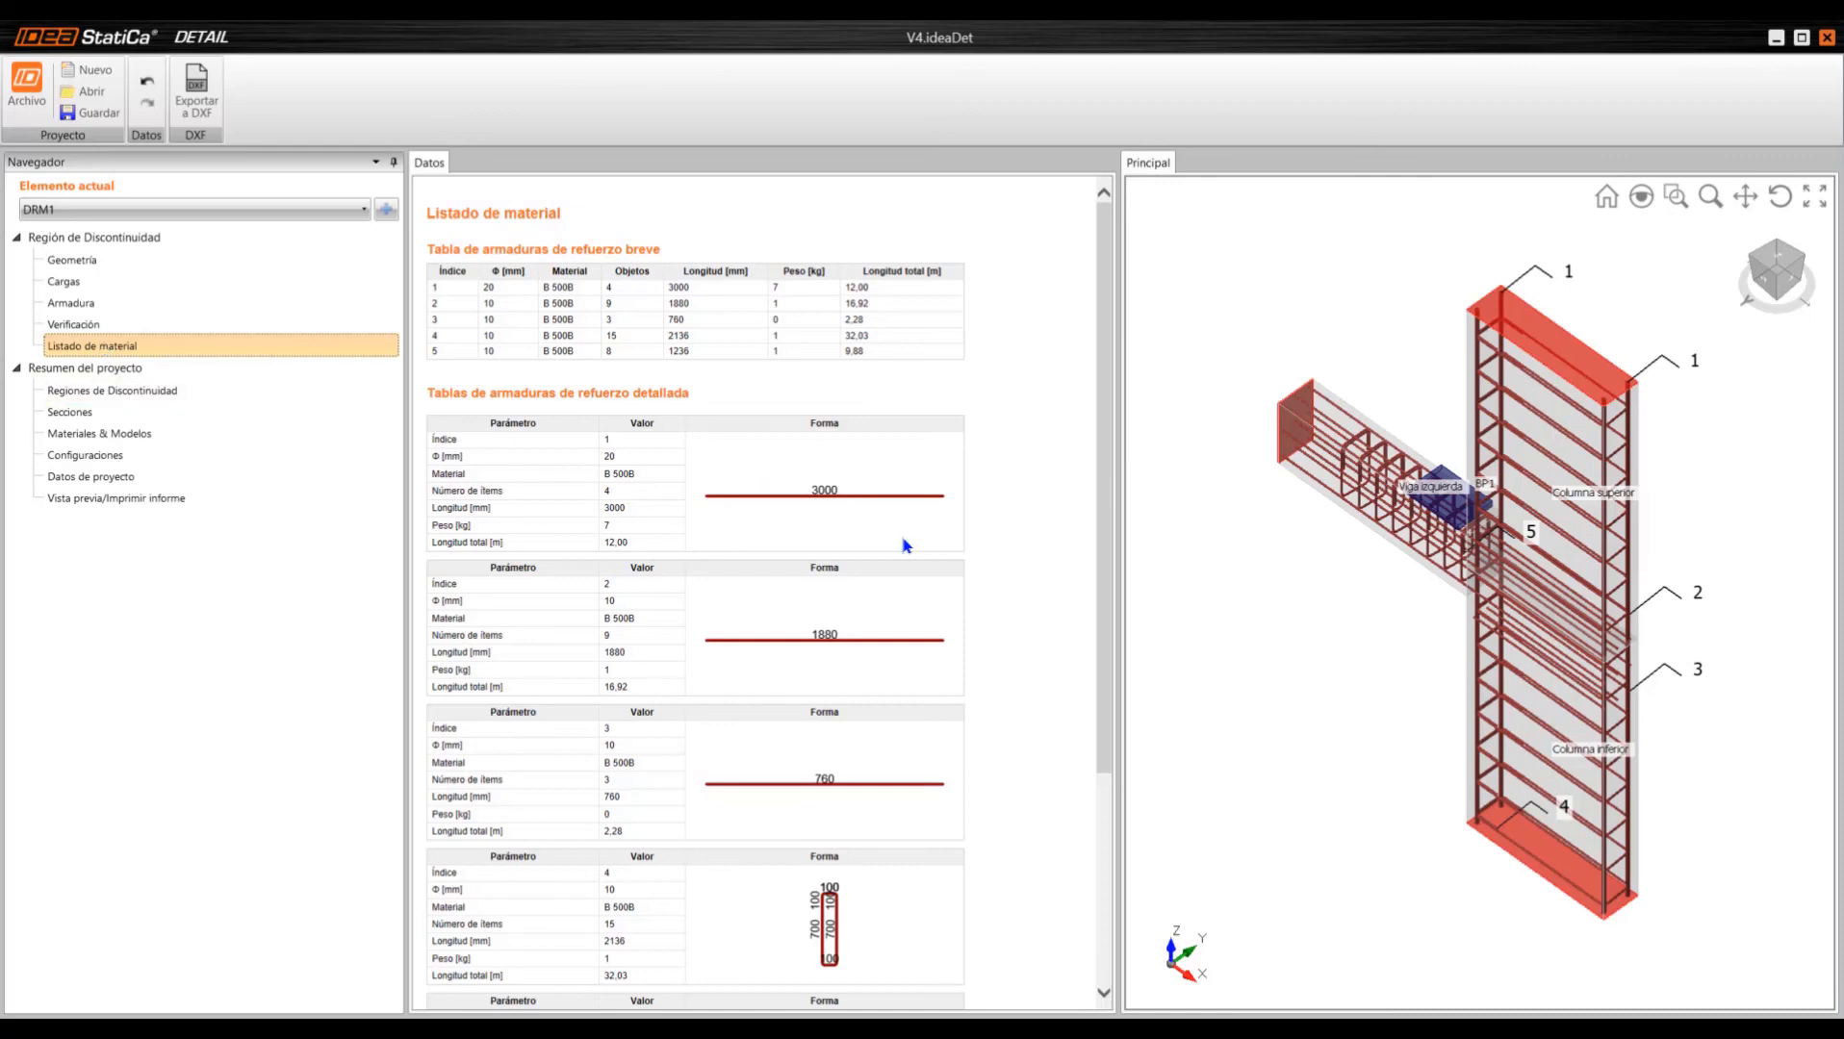
scroll(905, 544, "down", 3)
scroll(856, 880, "up", 3)
- Review the project's discontinuity regions, cross-sections, materials and constitutive models, and default reinforcement configuration
left_click(149, 390)
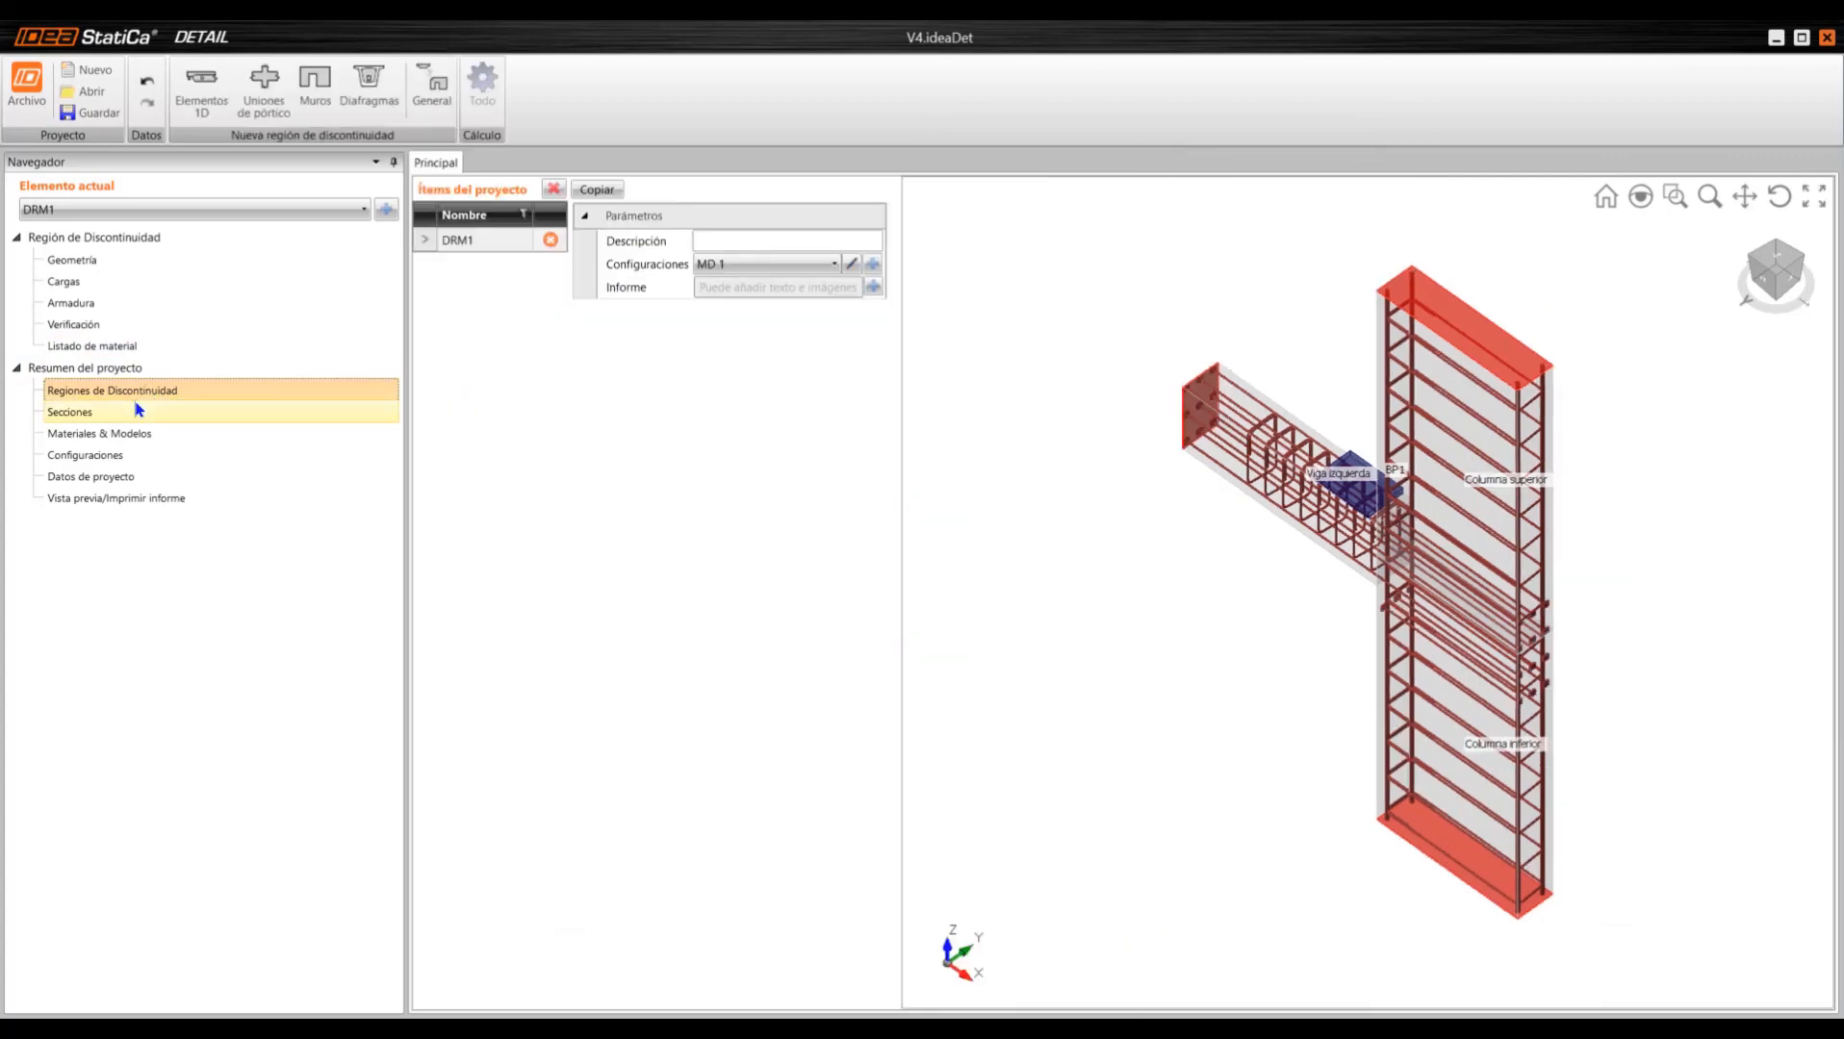
left_click(127, 413)
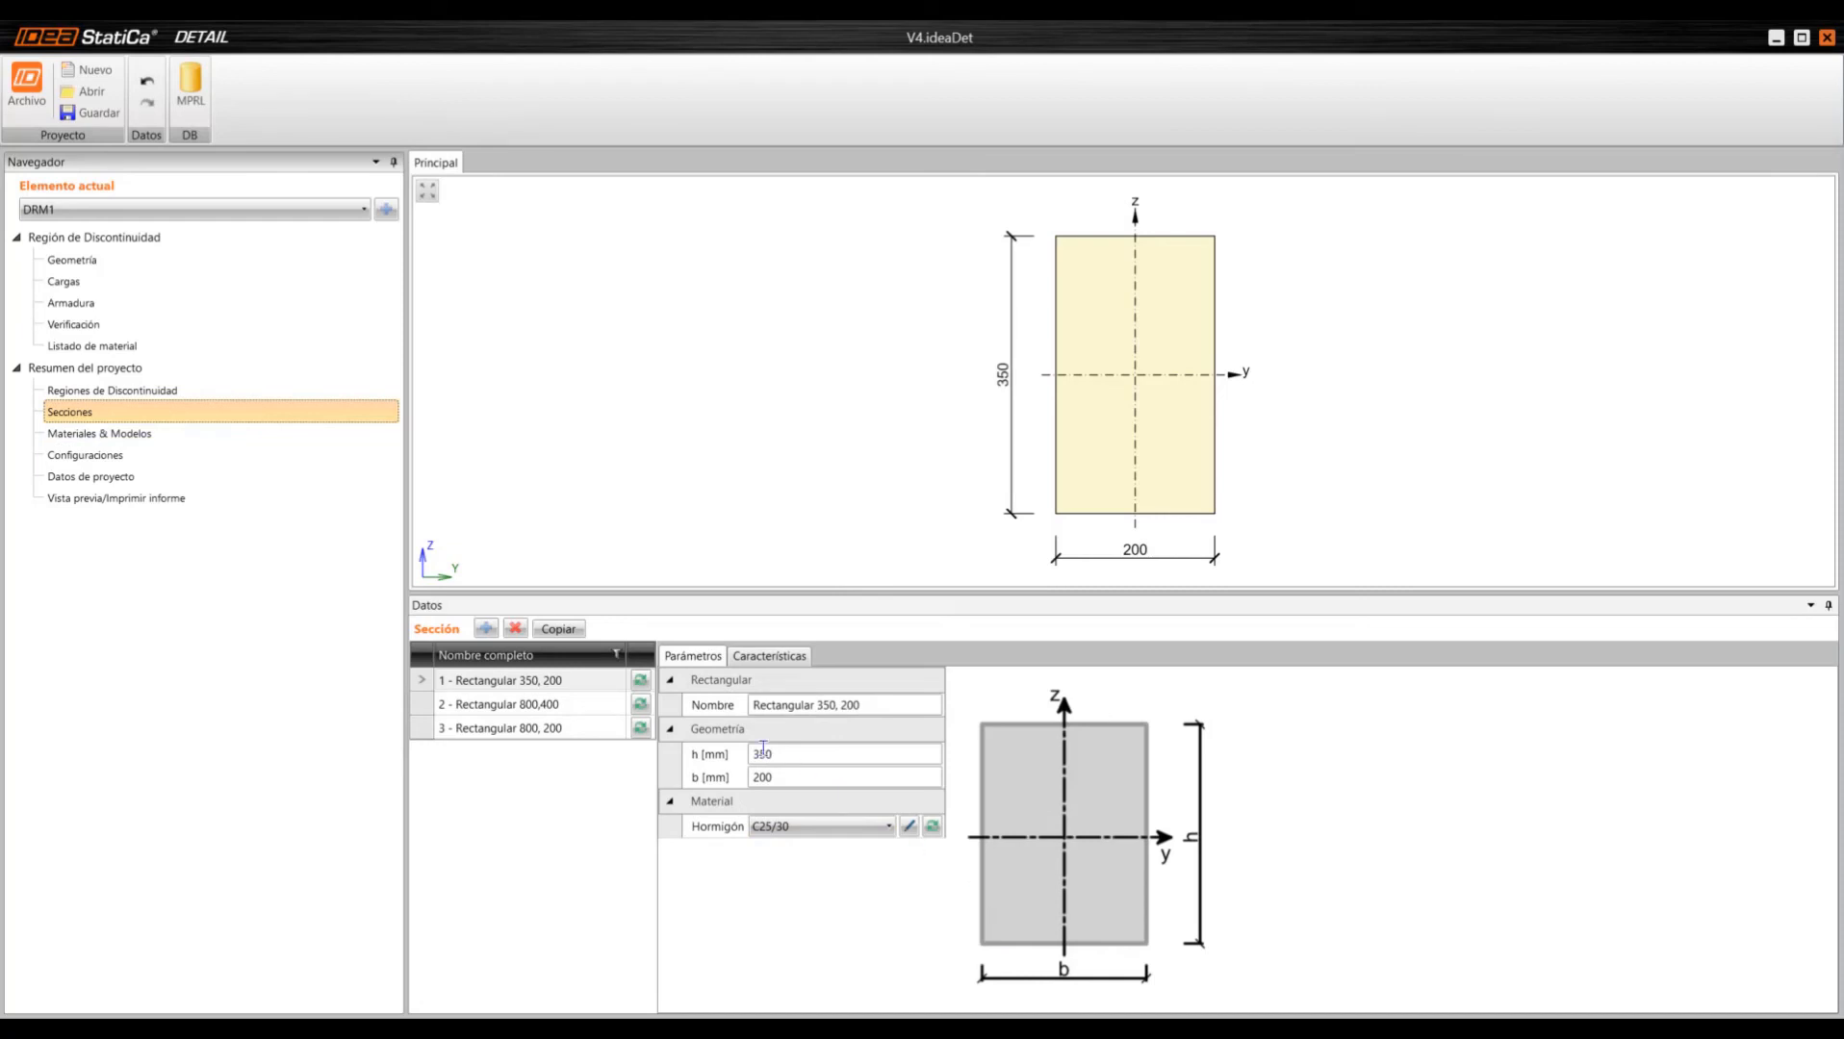
left_click(187, 441)
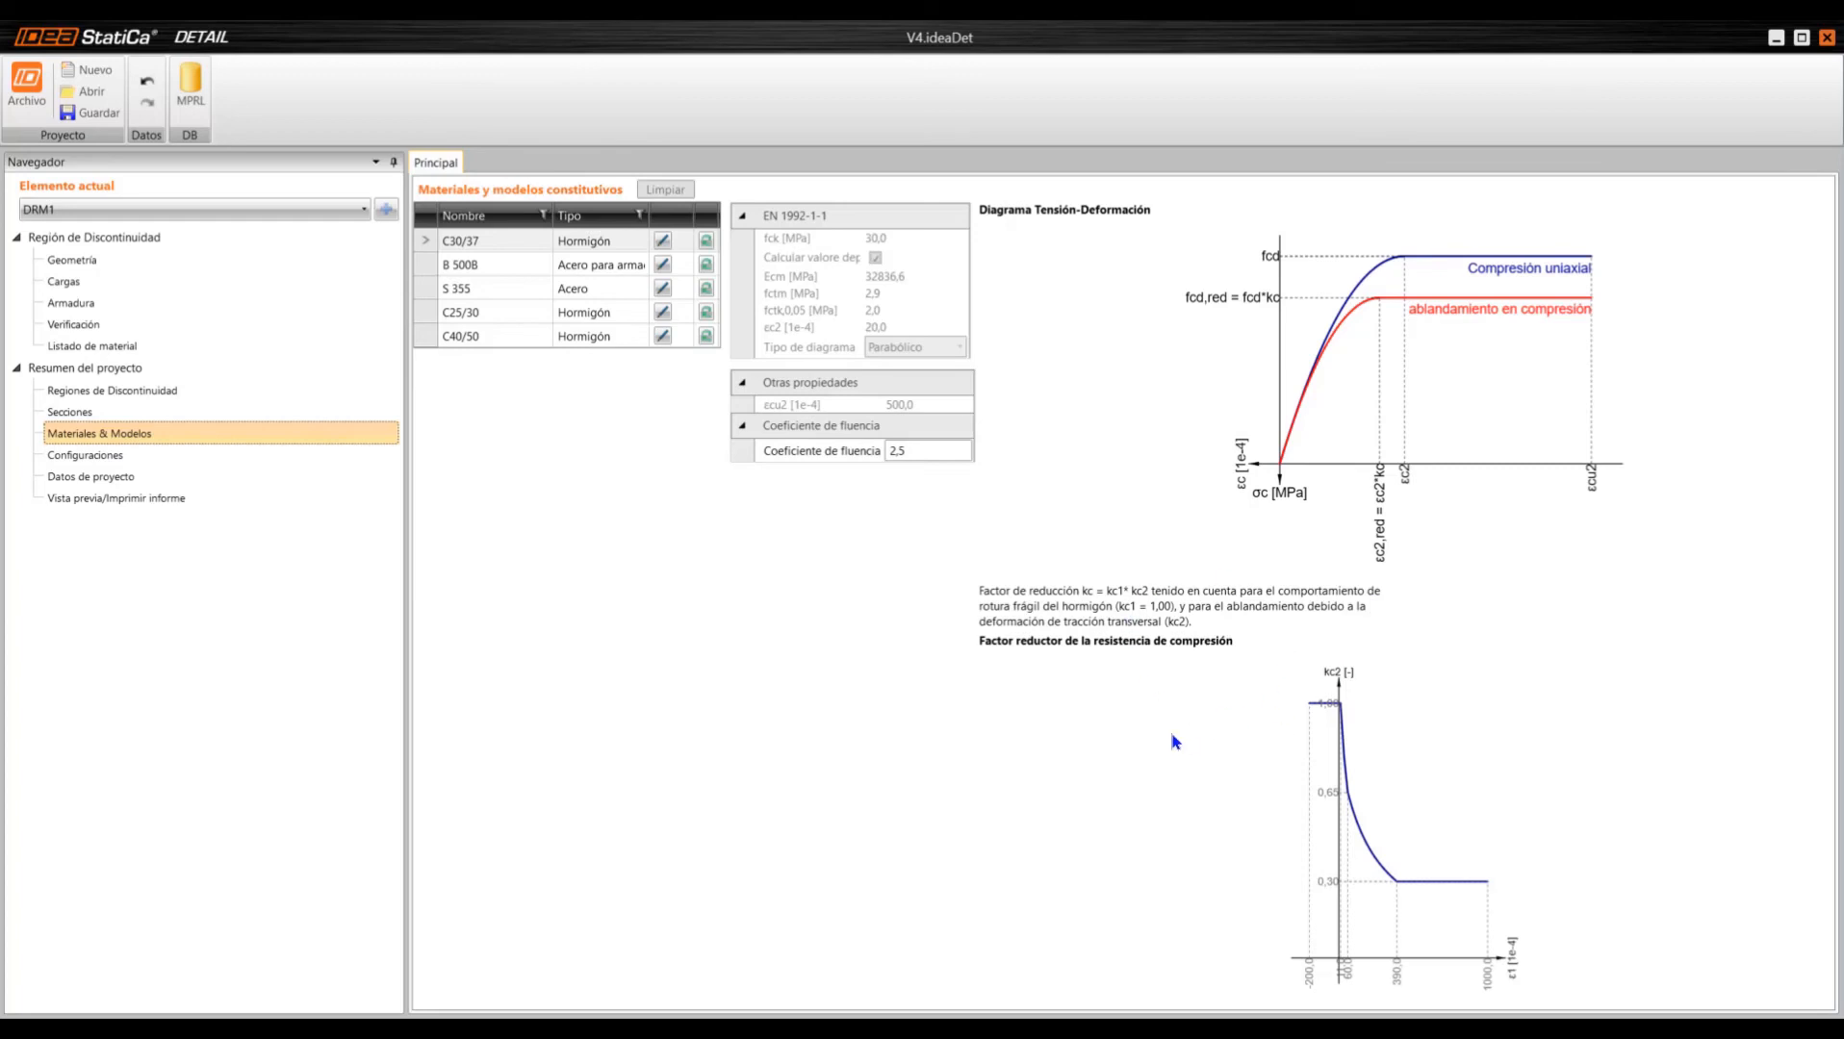
left_click(235, 456)
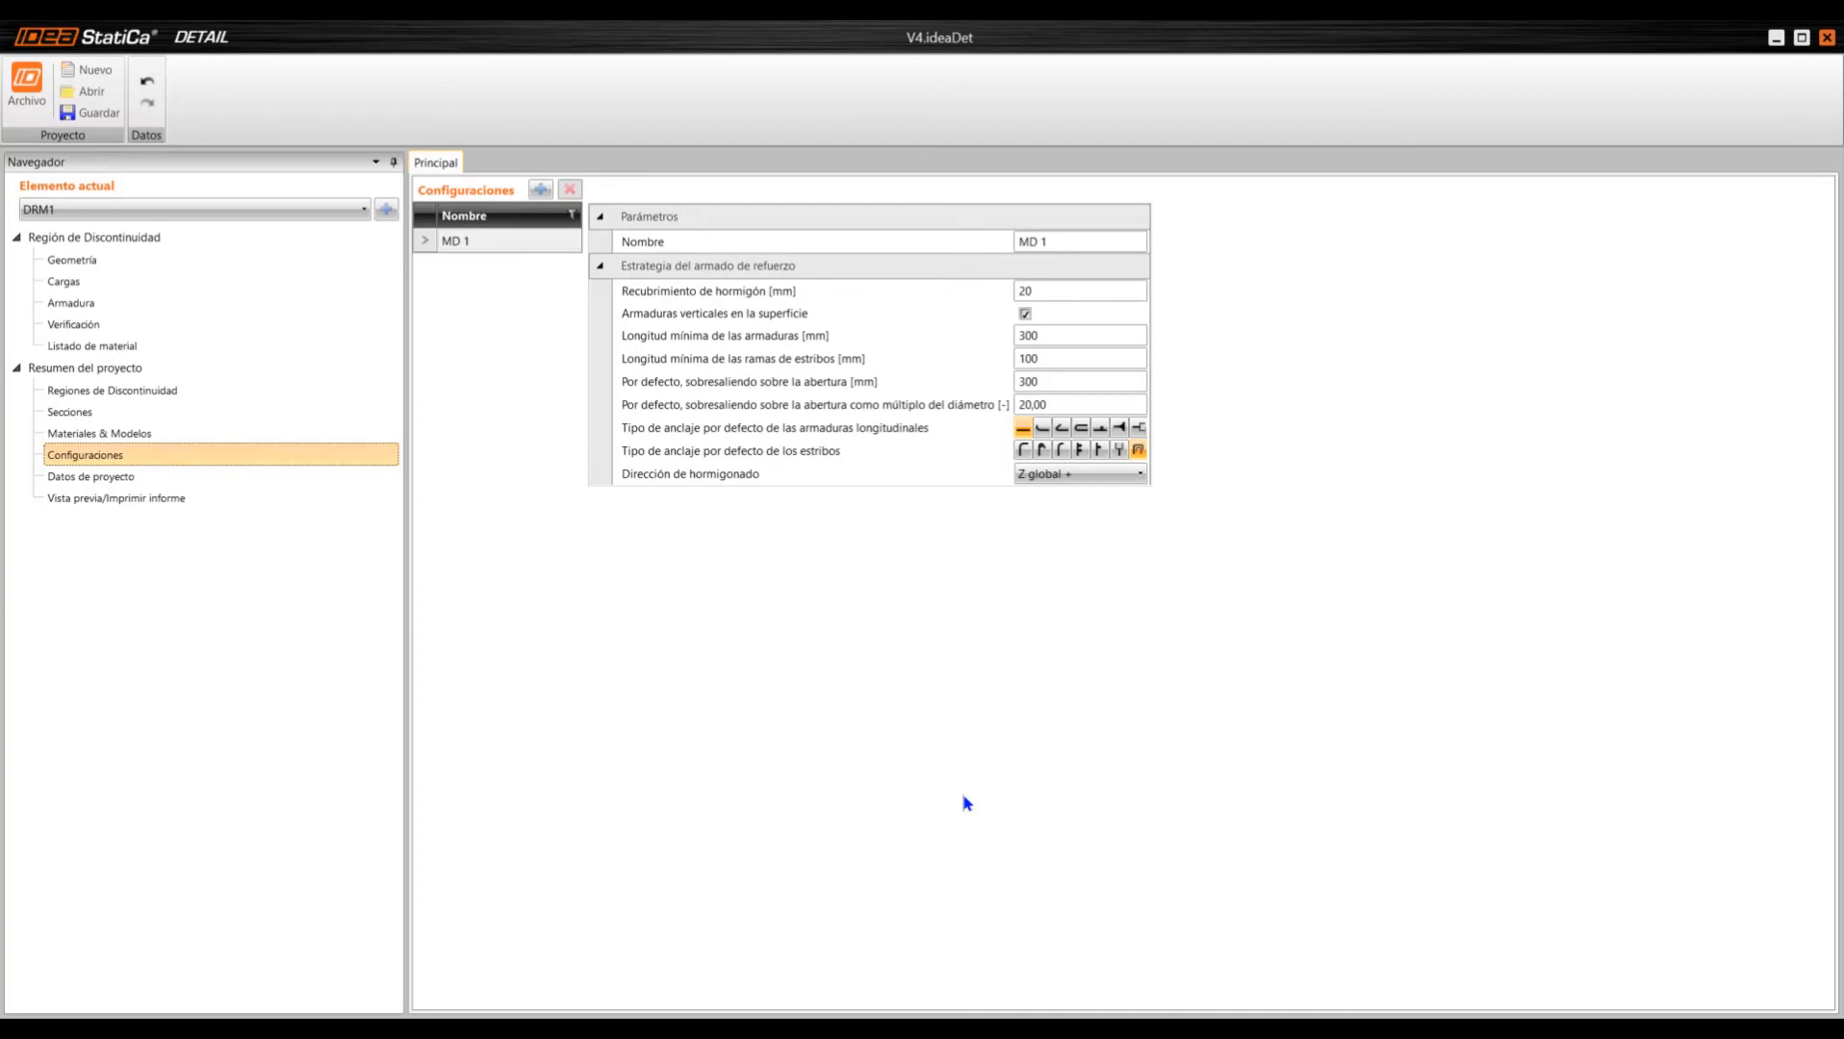
- Open the project report and its print preview, enlarging the preview window
left_click(186, 499)
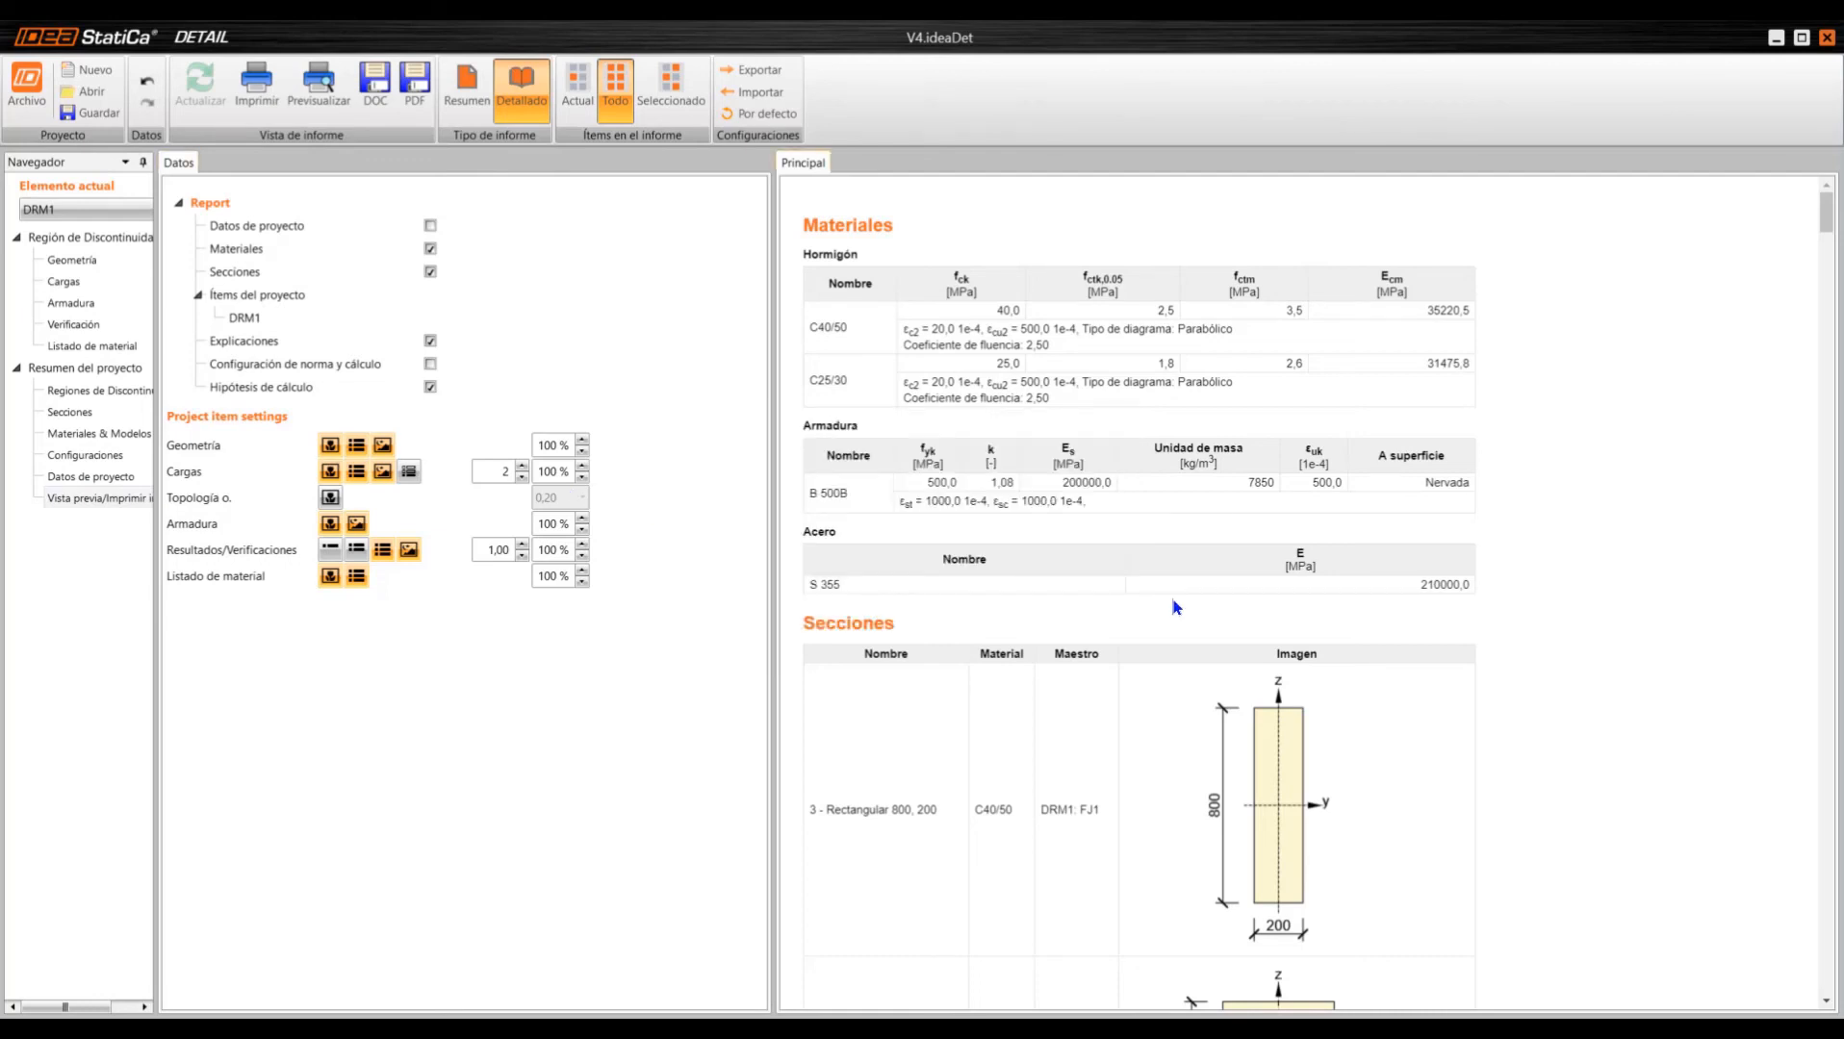
right_click(1532, 420)
left_click(1553, 431)
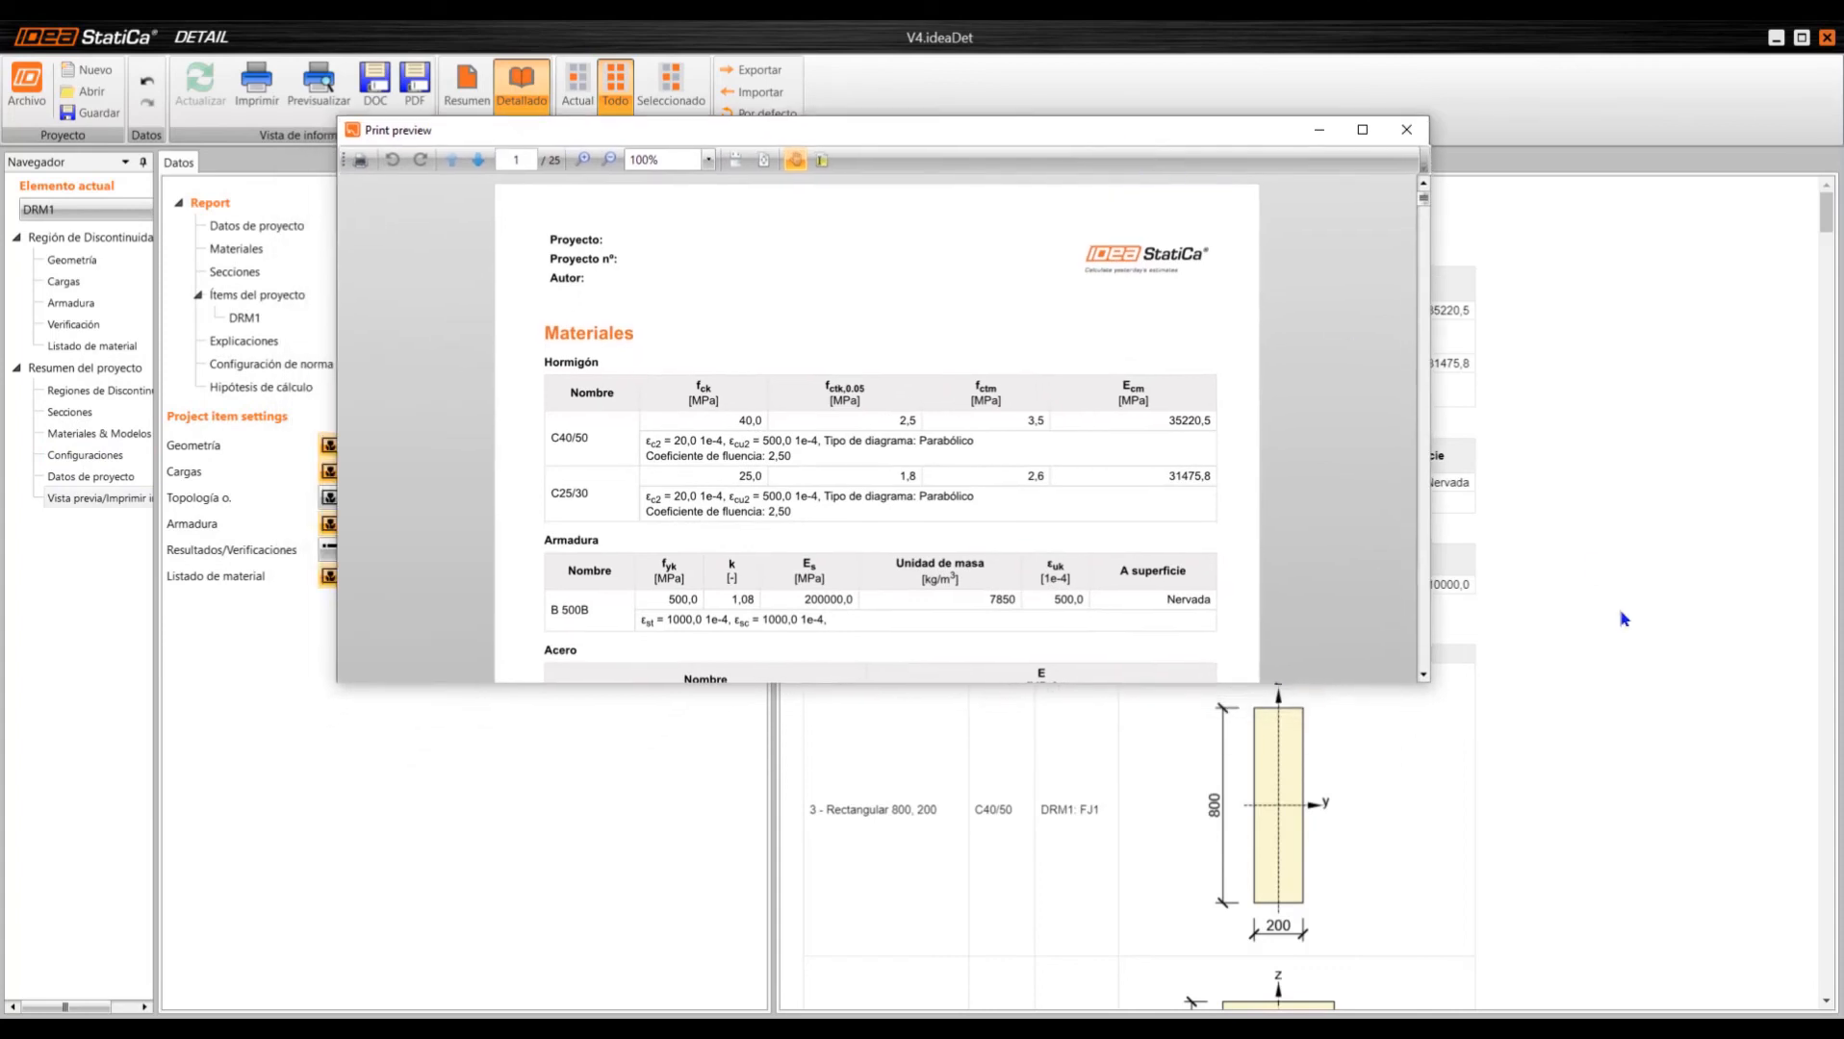
left_click_drag(1422, 682, 1536, 920)
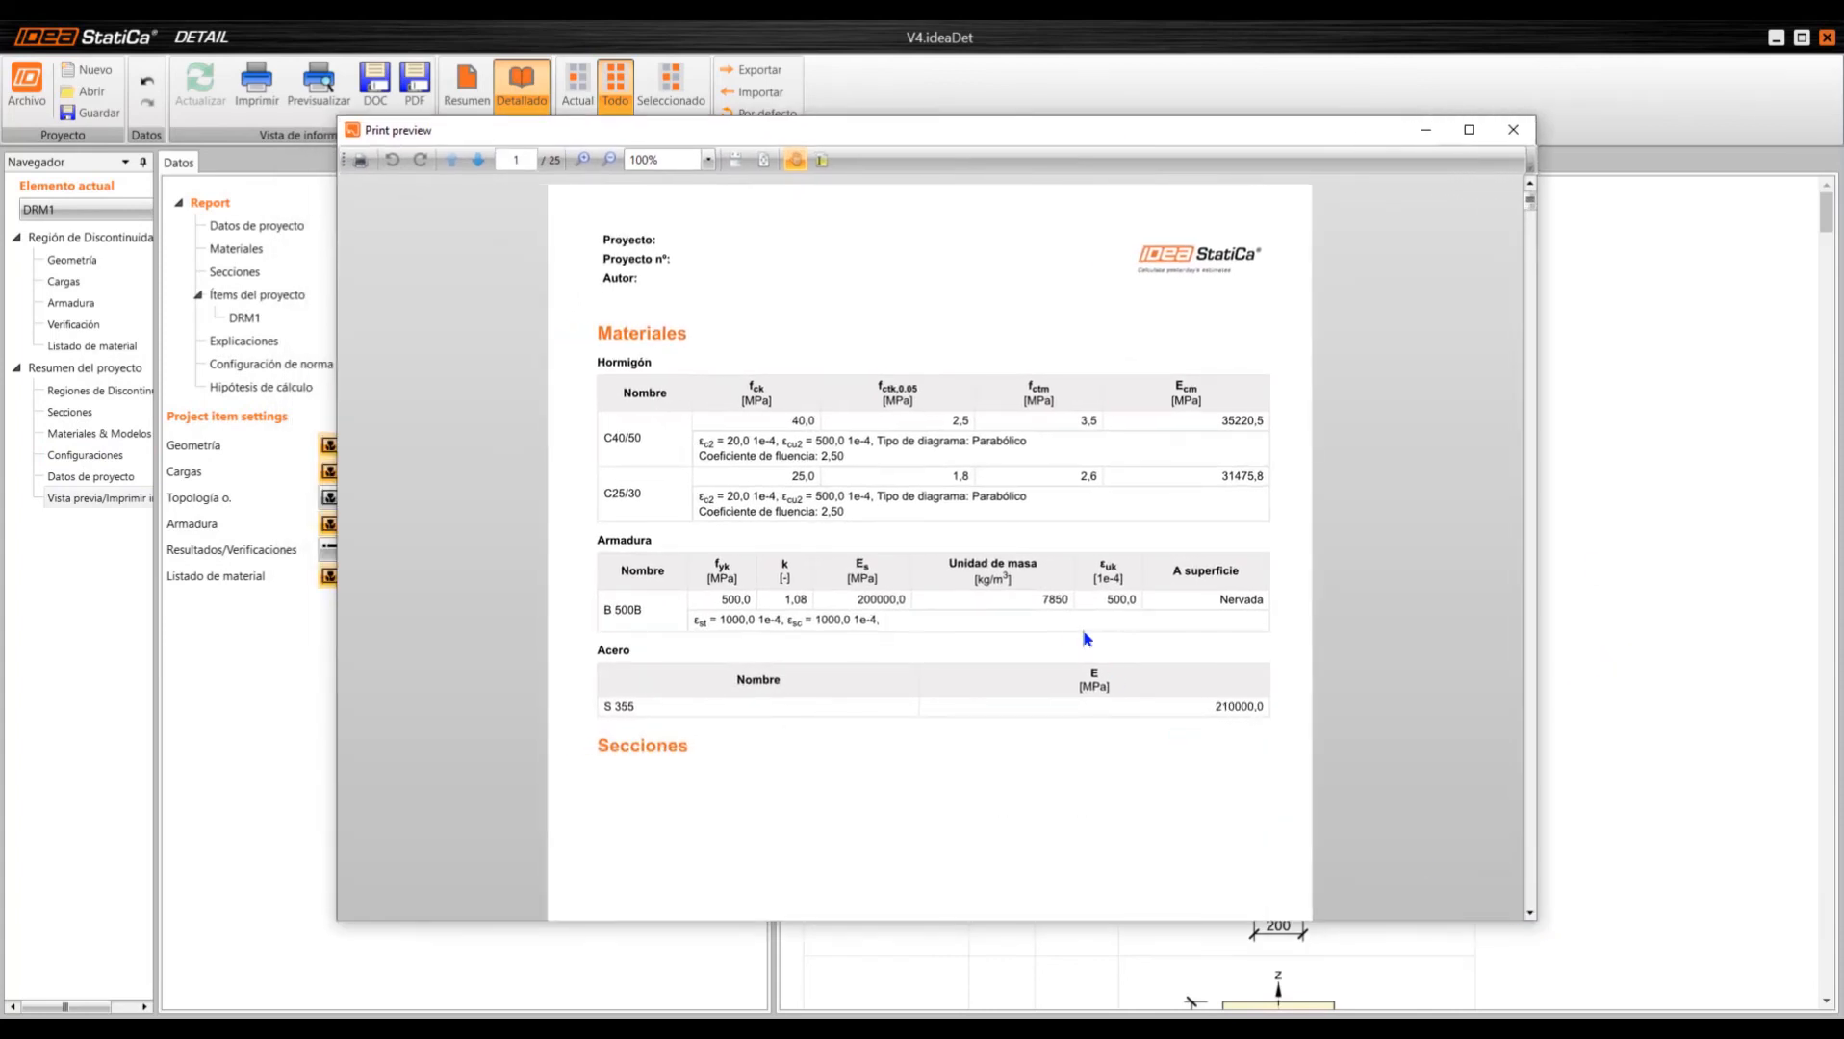
- Read the report preview's materials and sections, and examine the joint's geometry drawing with its summary table
scroll(1025, 637, "down", 1)
scroll(831, 659, "up", 1)
scroll(708, 577, "down", 2)
scroll(736, 655, "up", 2)
scroll(741, 655, "down", 10)
scroll(909, 640, "down", 6)
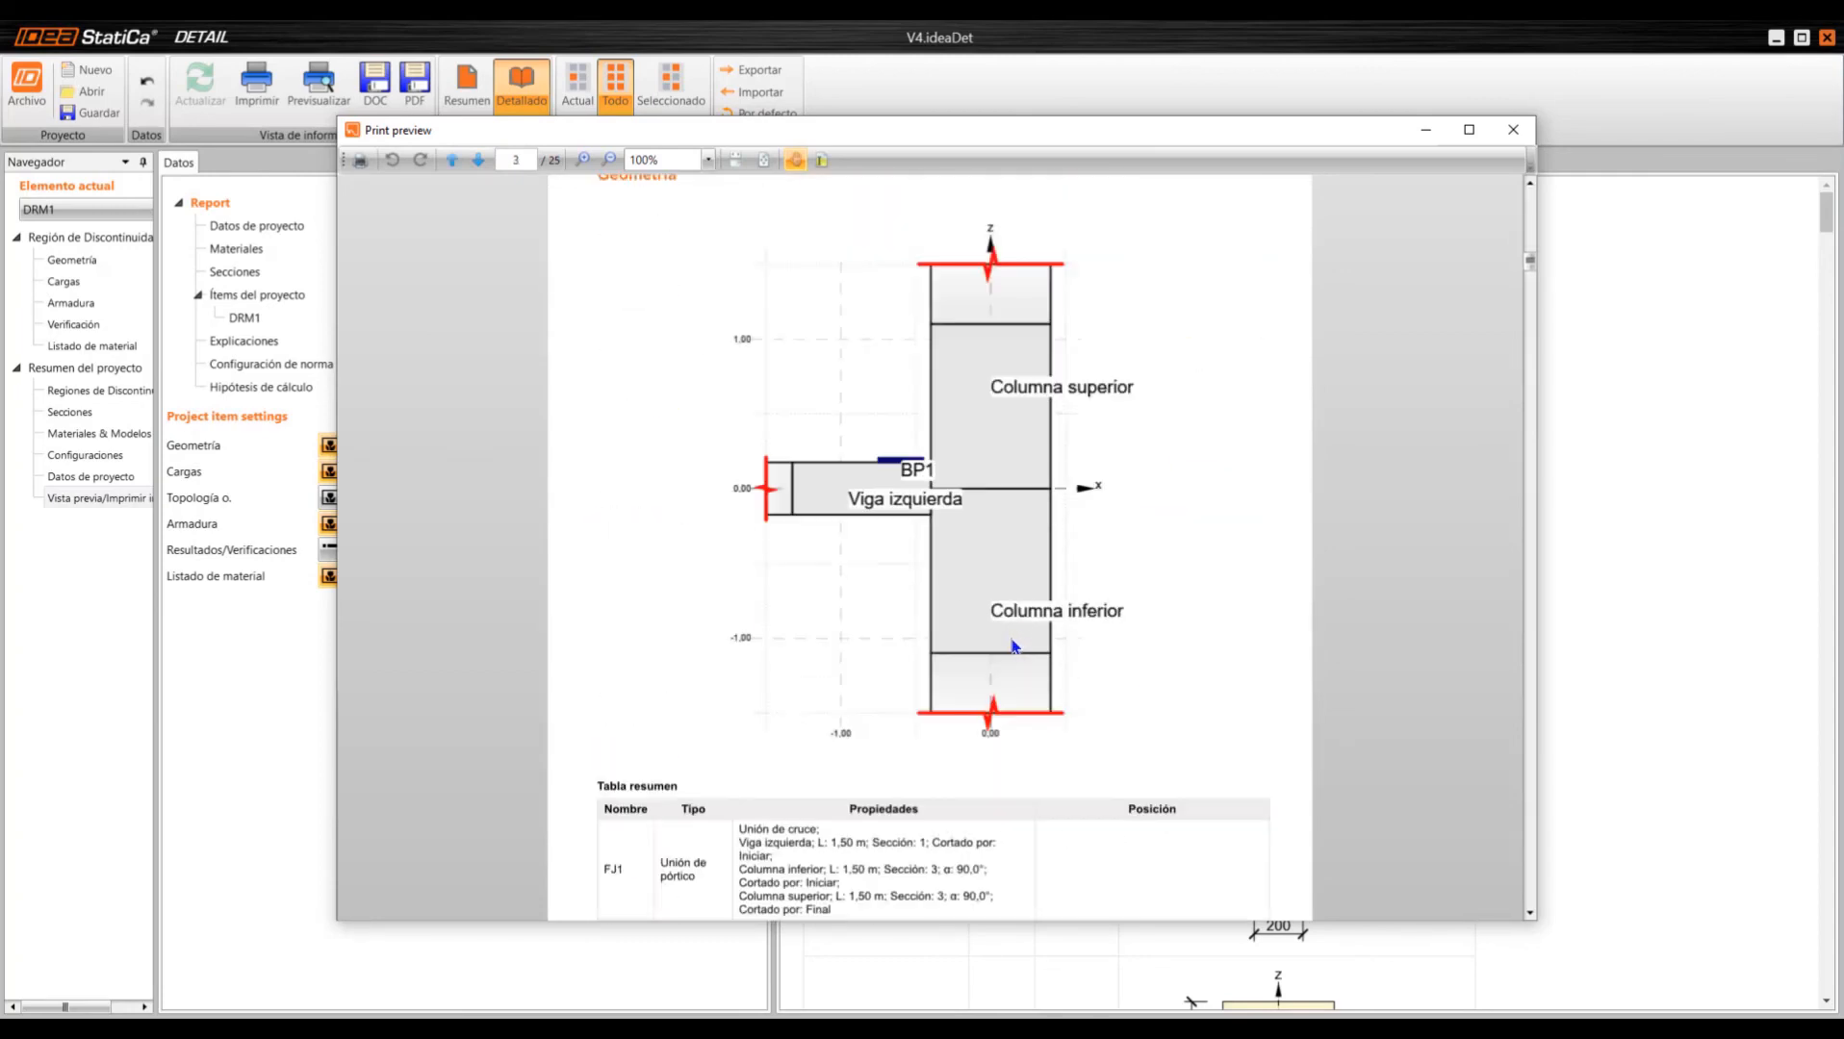
scroll(894, 647, "down", 8)
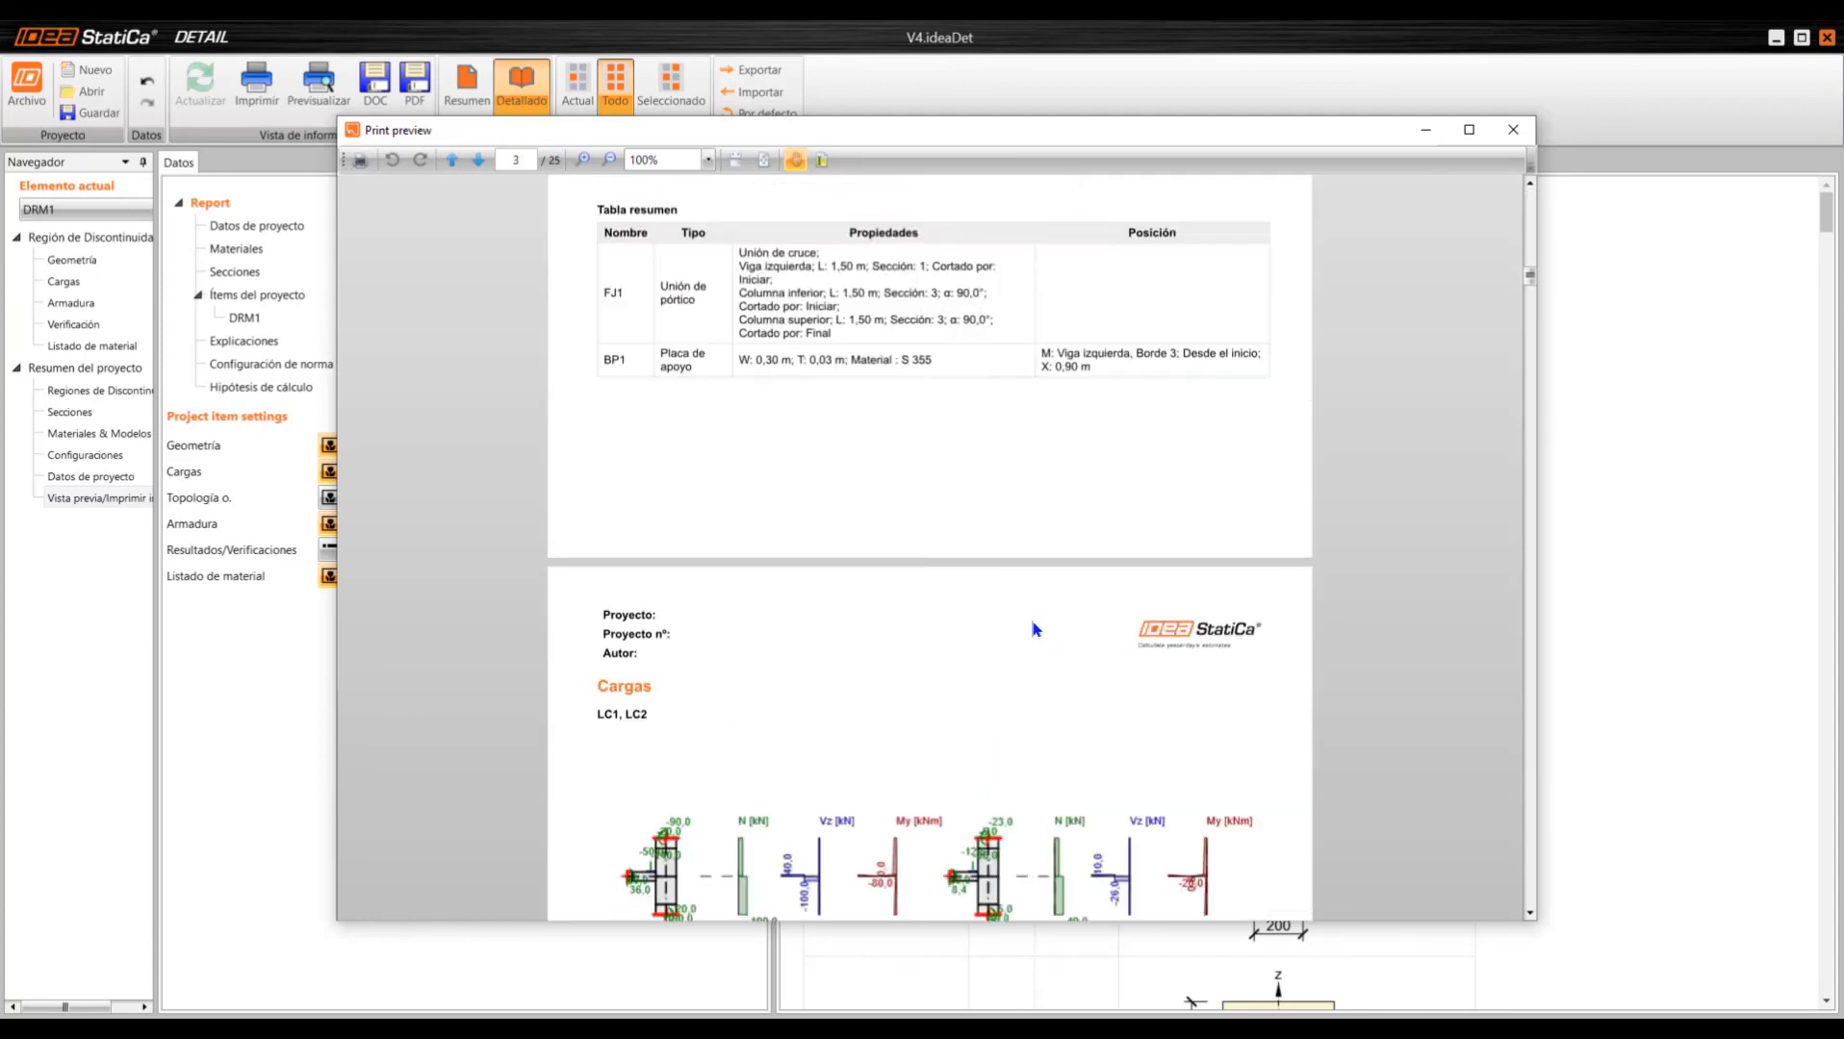
- Examine the report's load diagrams, the LC1 and LC2 load case tables, combination C1 and the reinforcement layout
scroll(712, 573, "down", 5)
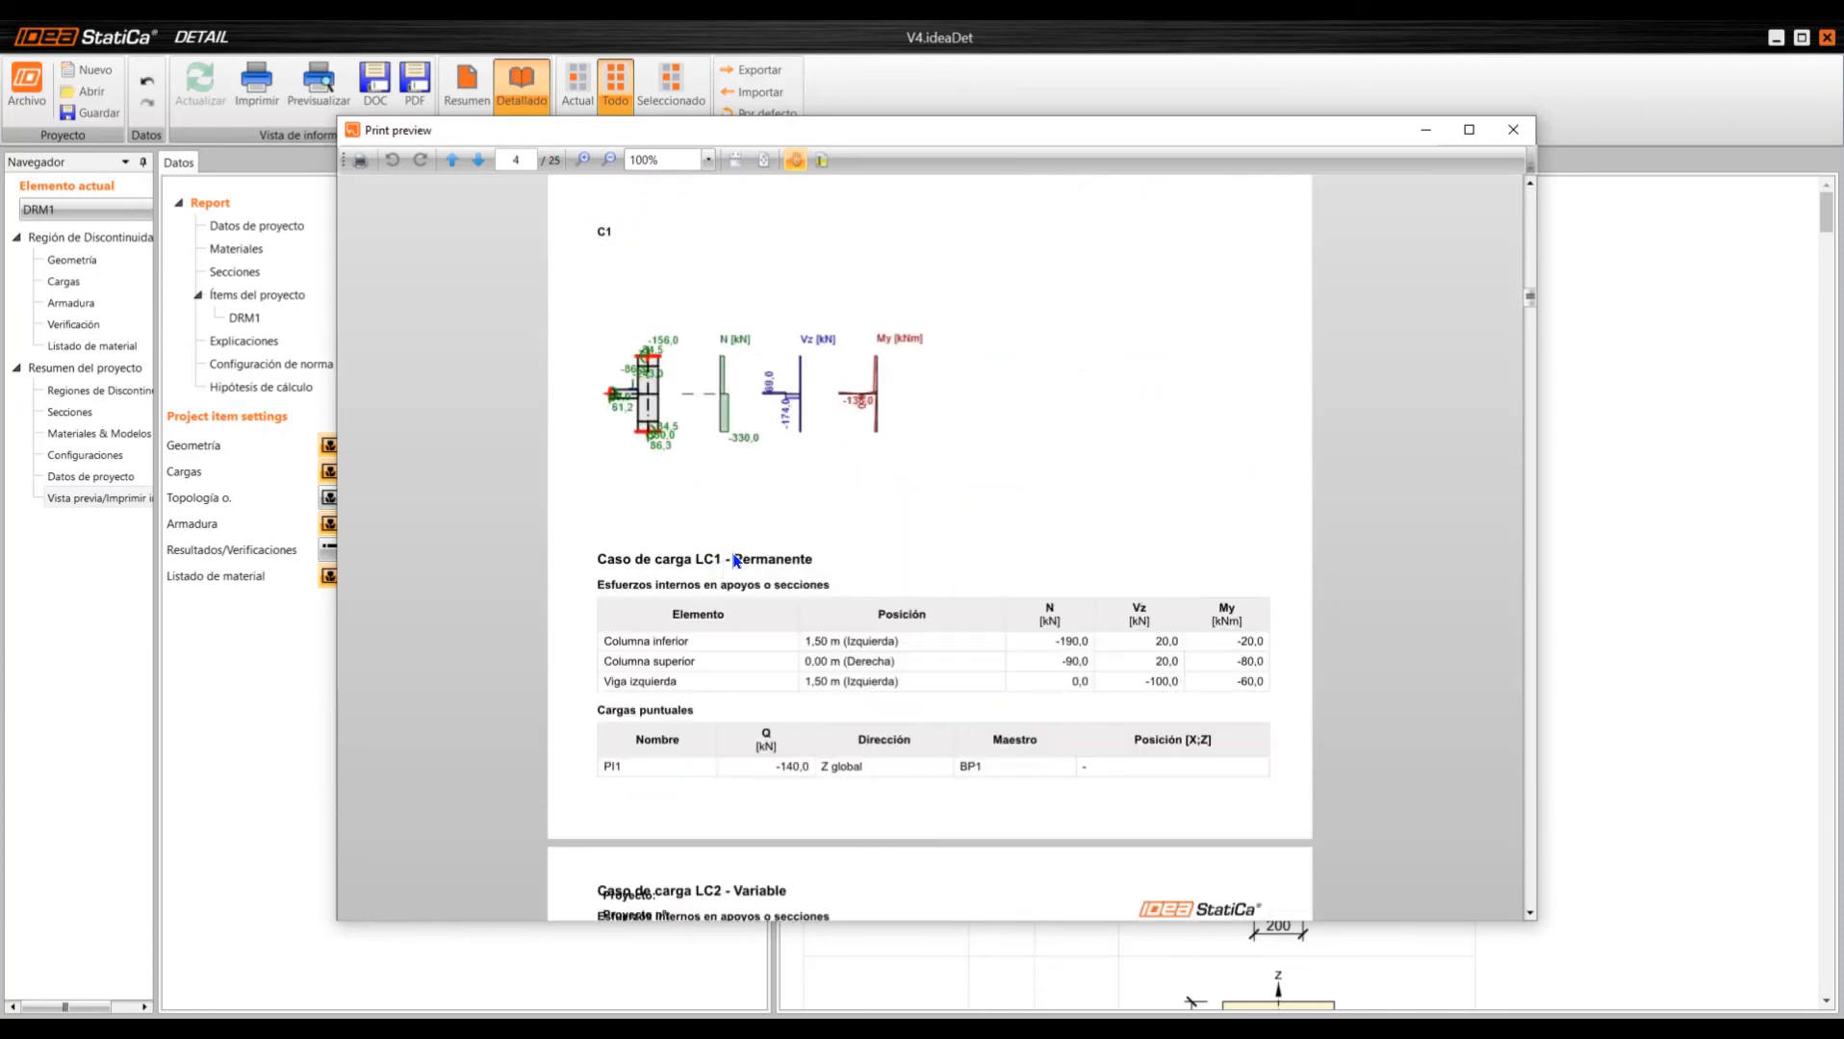
scroll(760, 558, "up", 4)
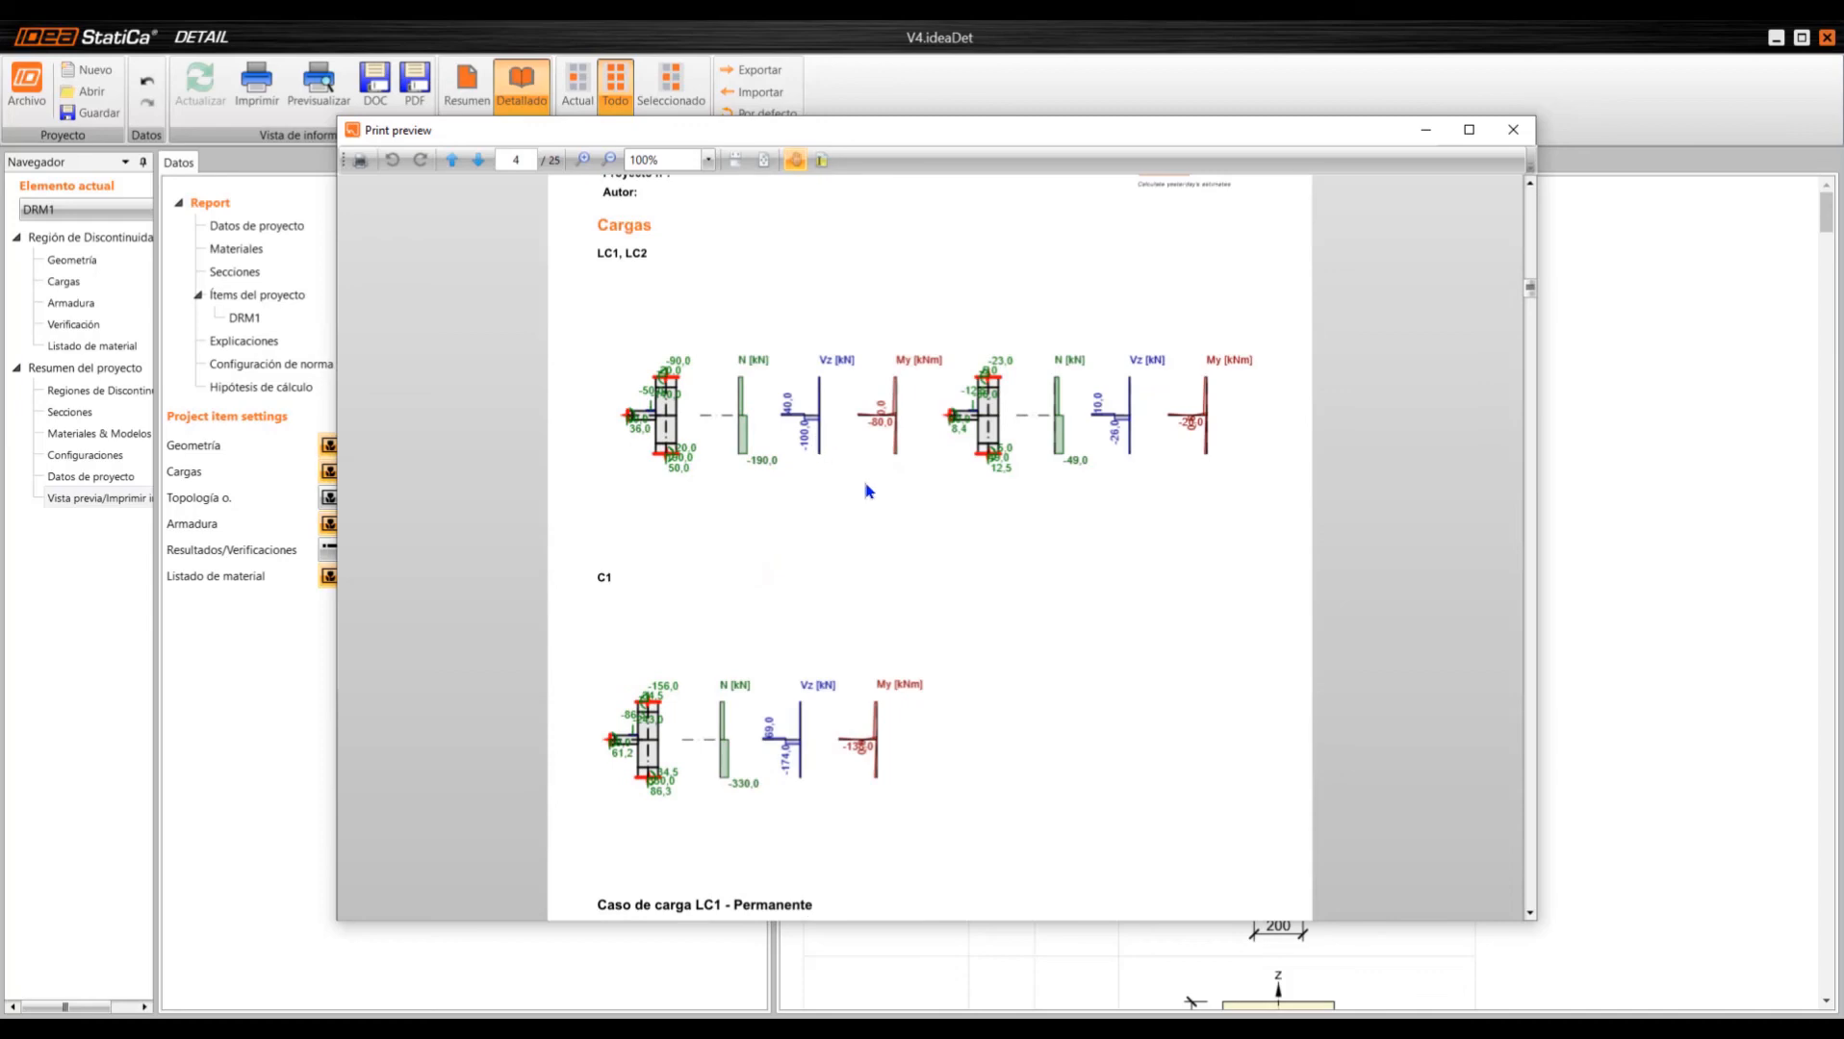
scroll(795, 455, "down", 5)
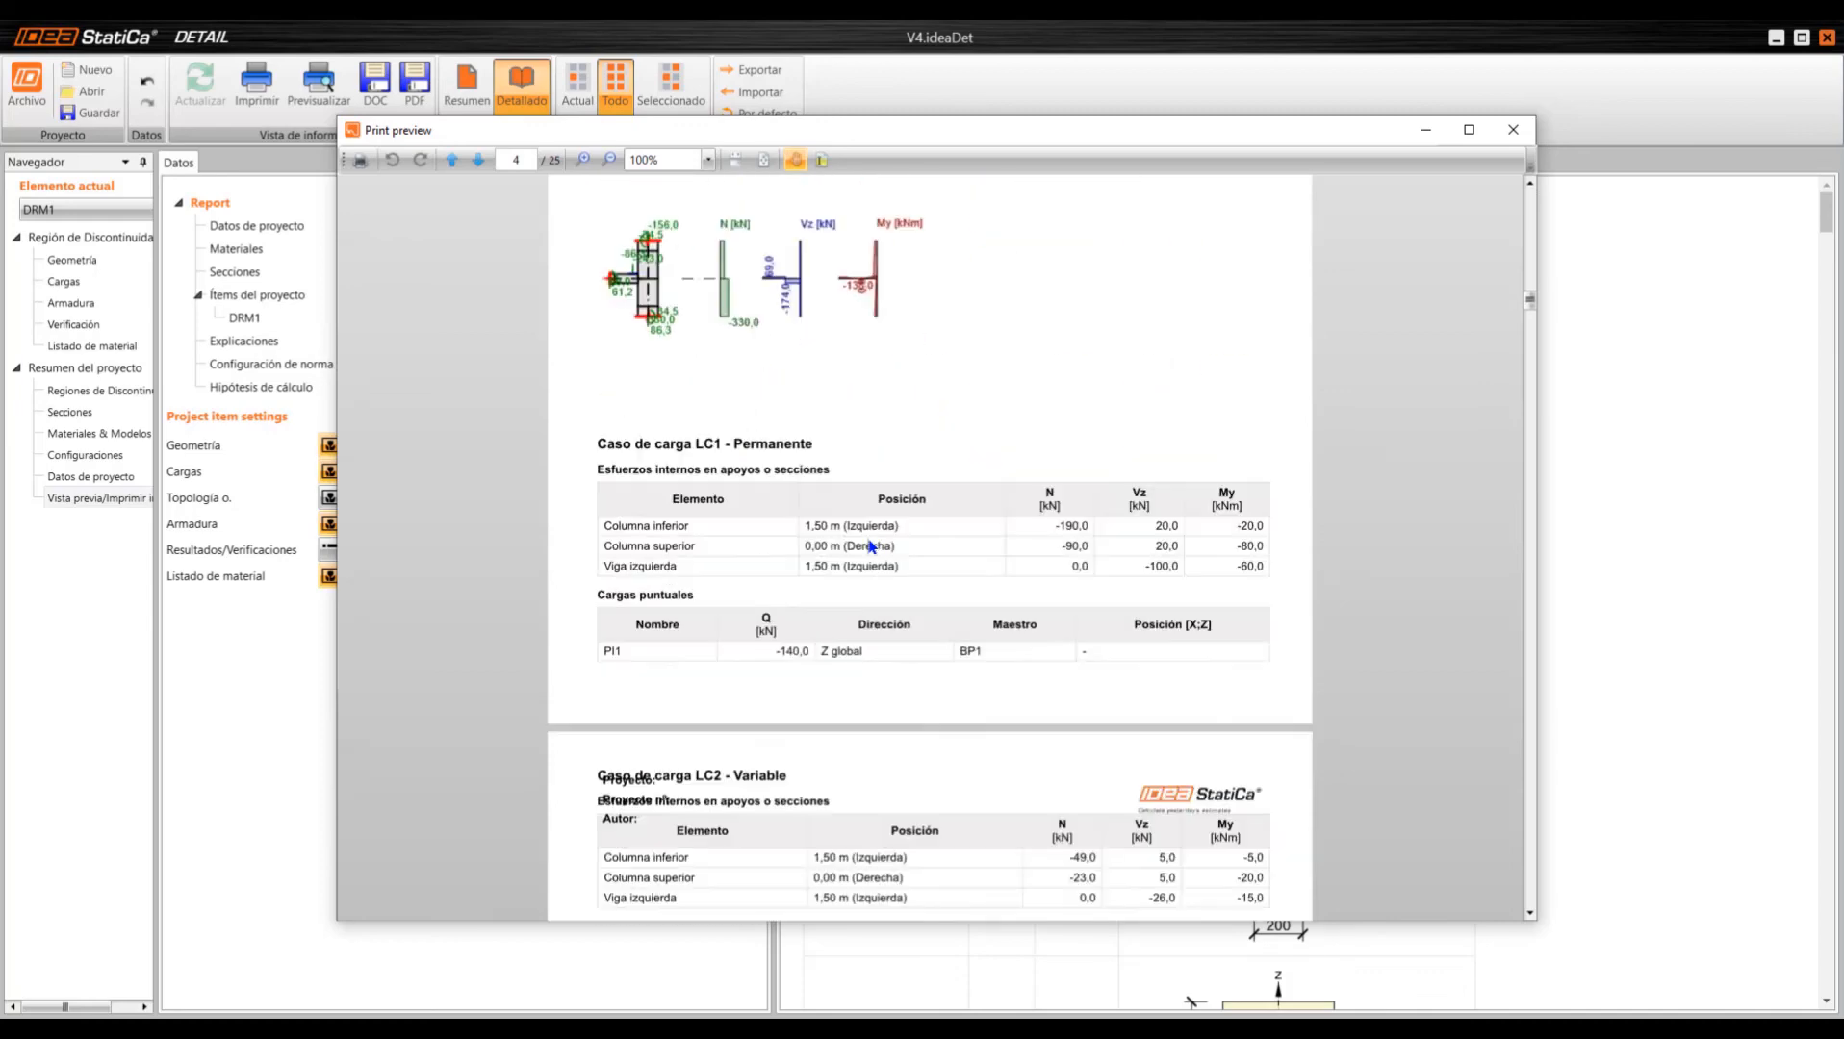
scroll(916, 529, "down", 2)
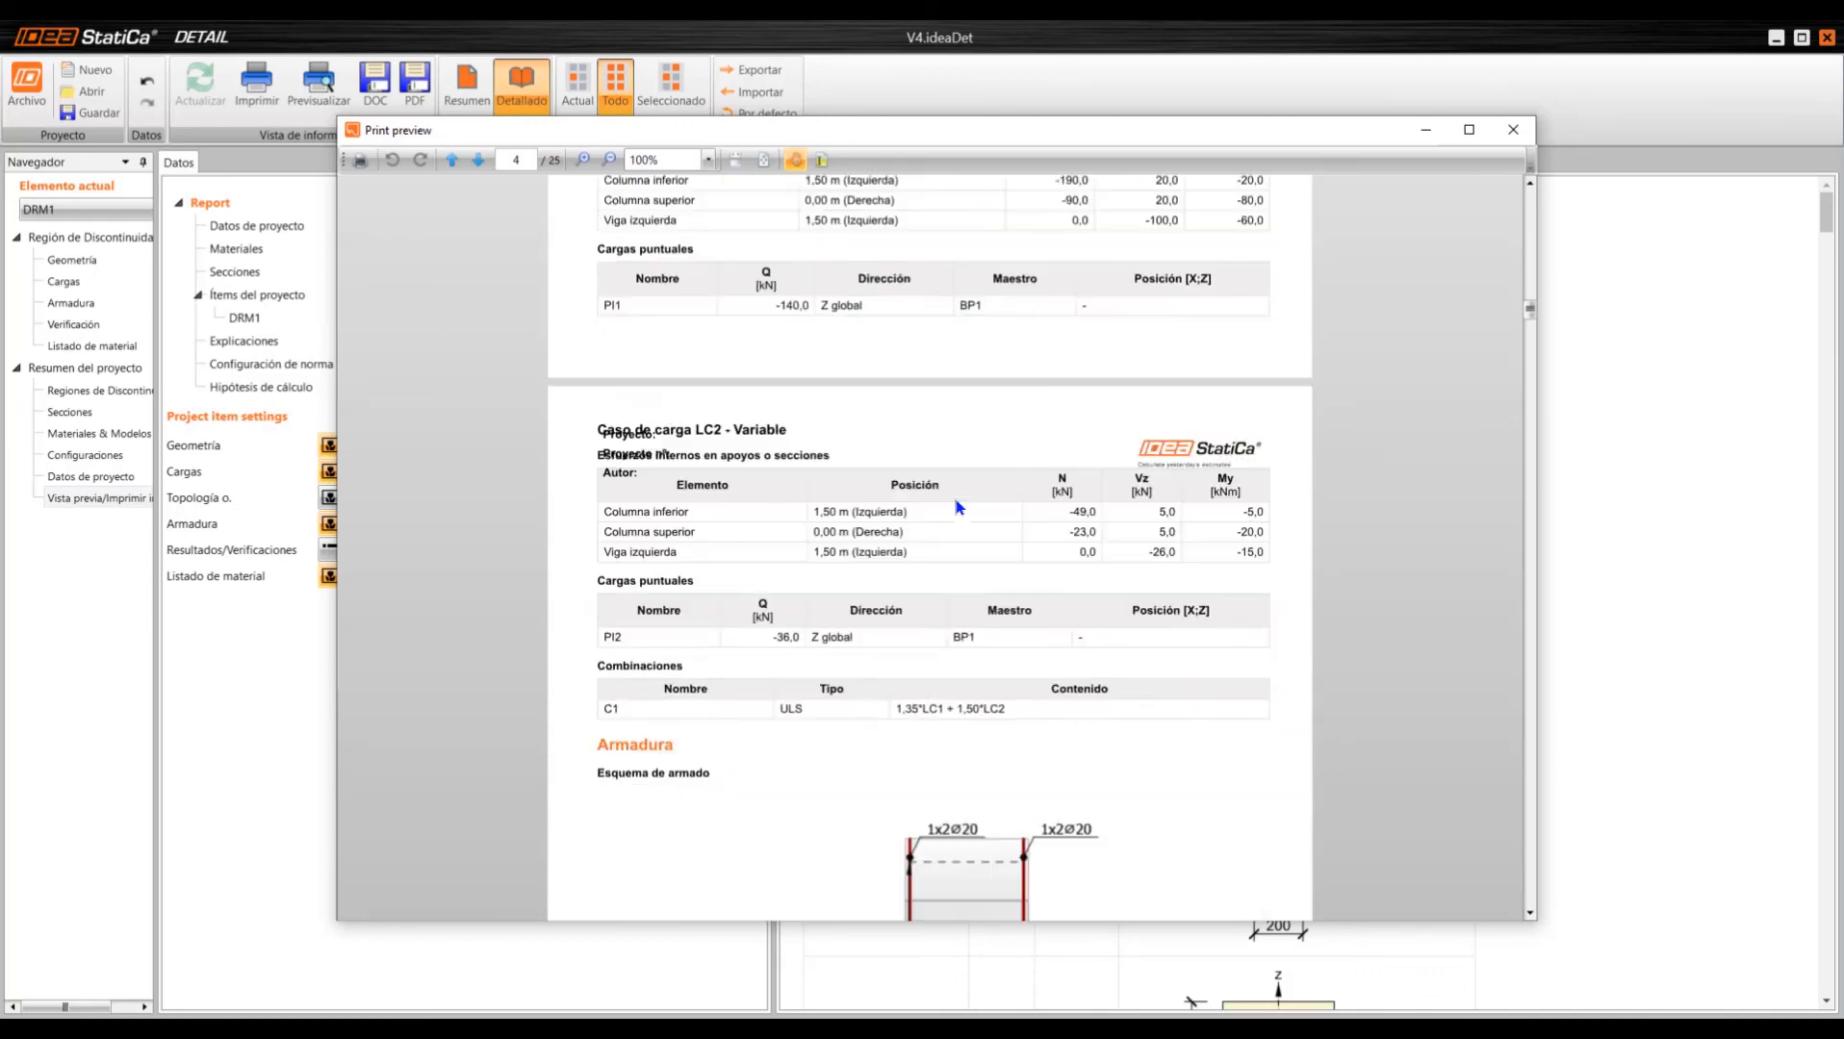
scroll(960, 506, "up", 2)
scroll(962, 529, "down", 5)
scroll(1001, 578, "down", 2)
scroll(914, 568, "up", 2)
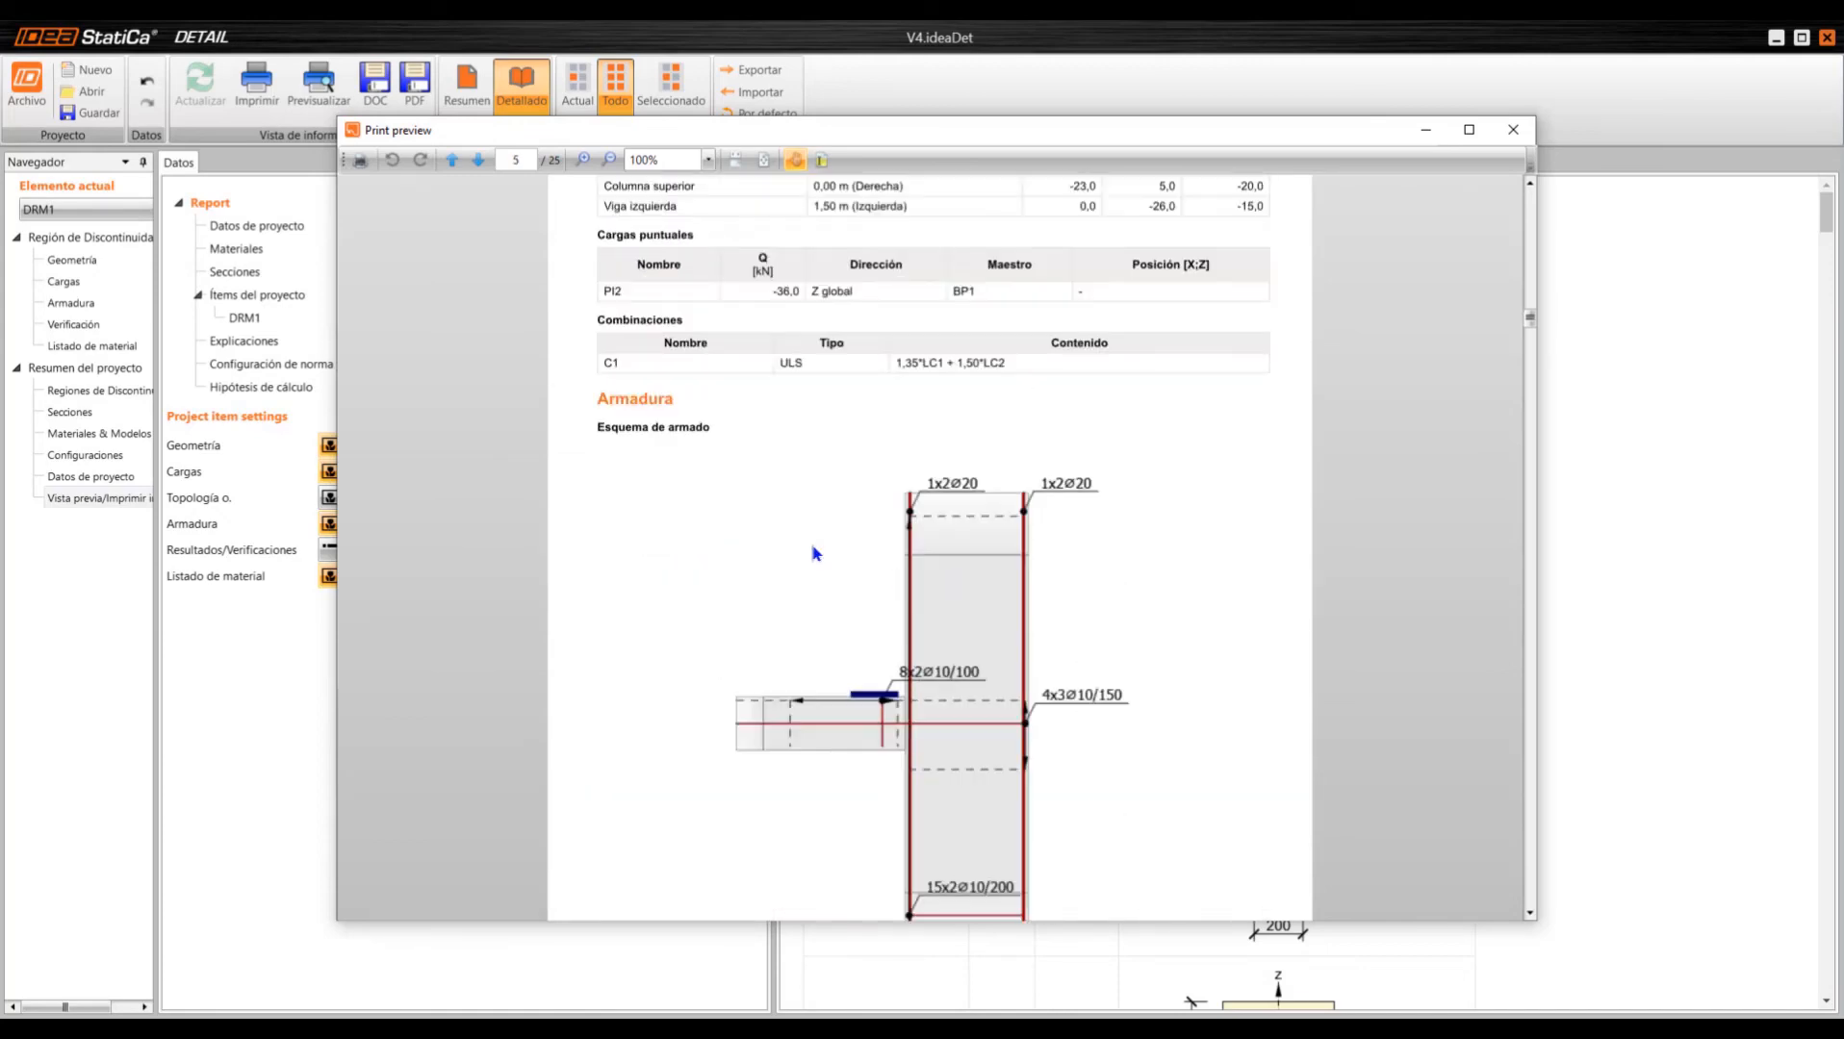
scroll(1126, 635, "down", 2)
- Examine the report's results: the ULS summary, stress distribution, concrete and reinforcement strength tables, and principal concrete stress plot
scroll(1107, 632, "down", 6)
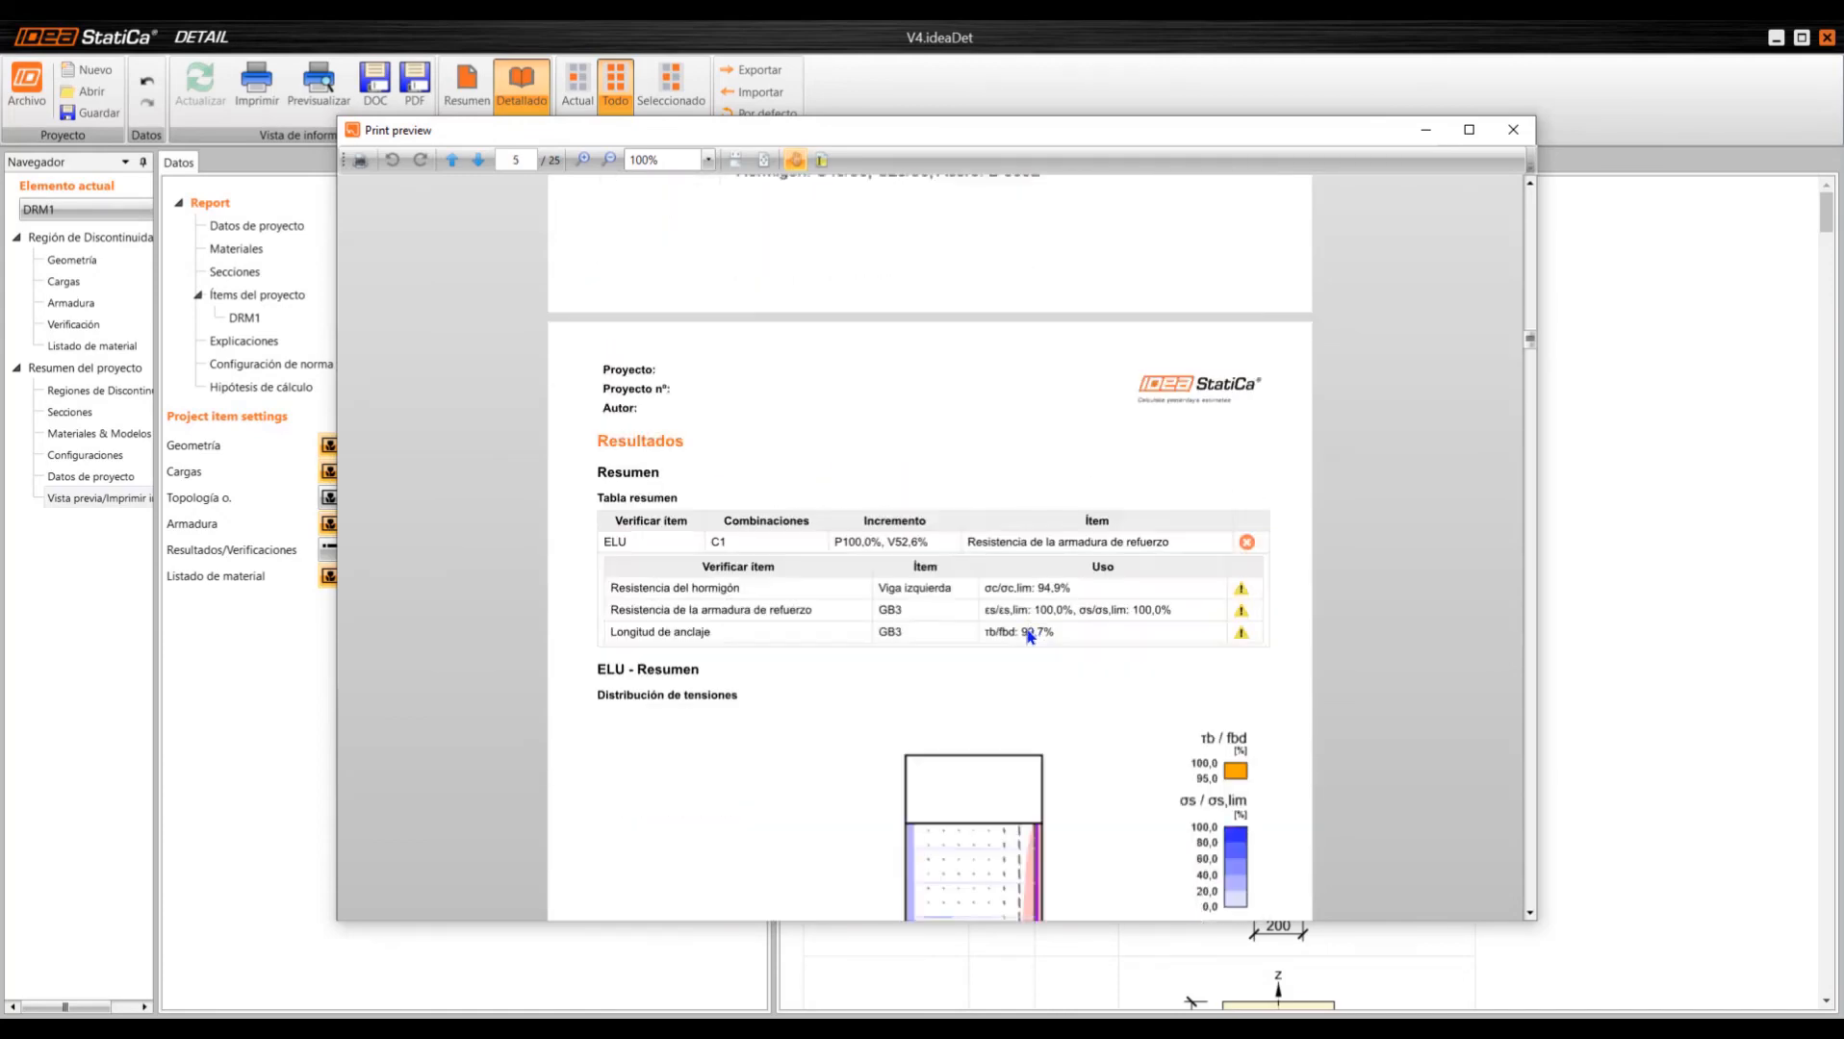
scroll(1037, 643, "down", 2)
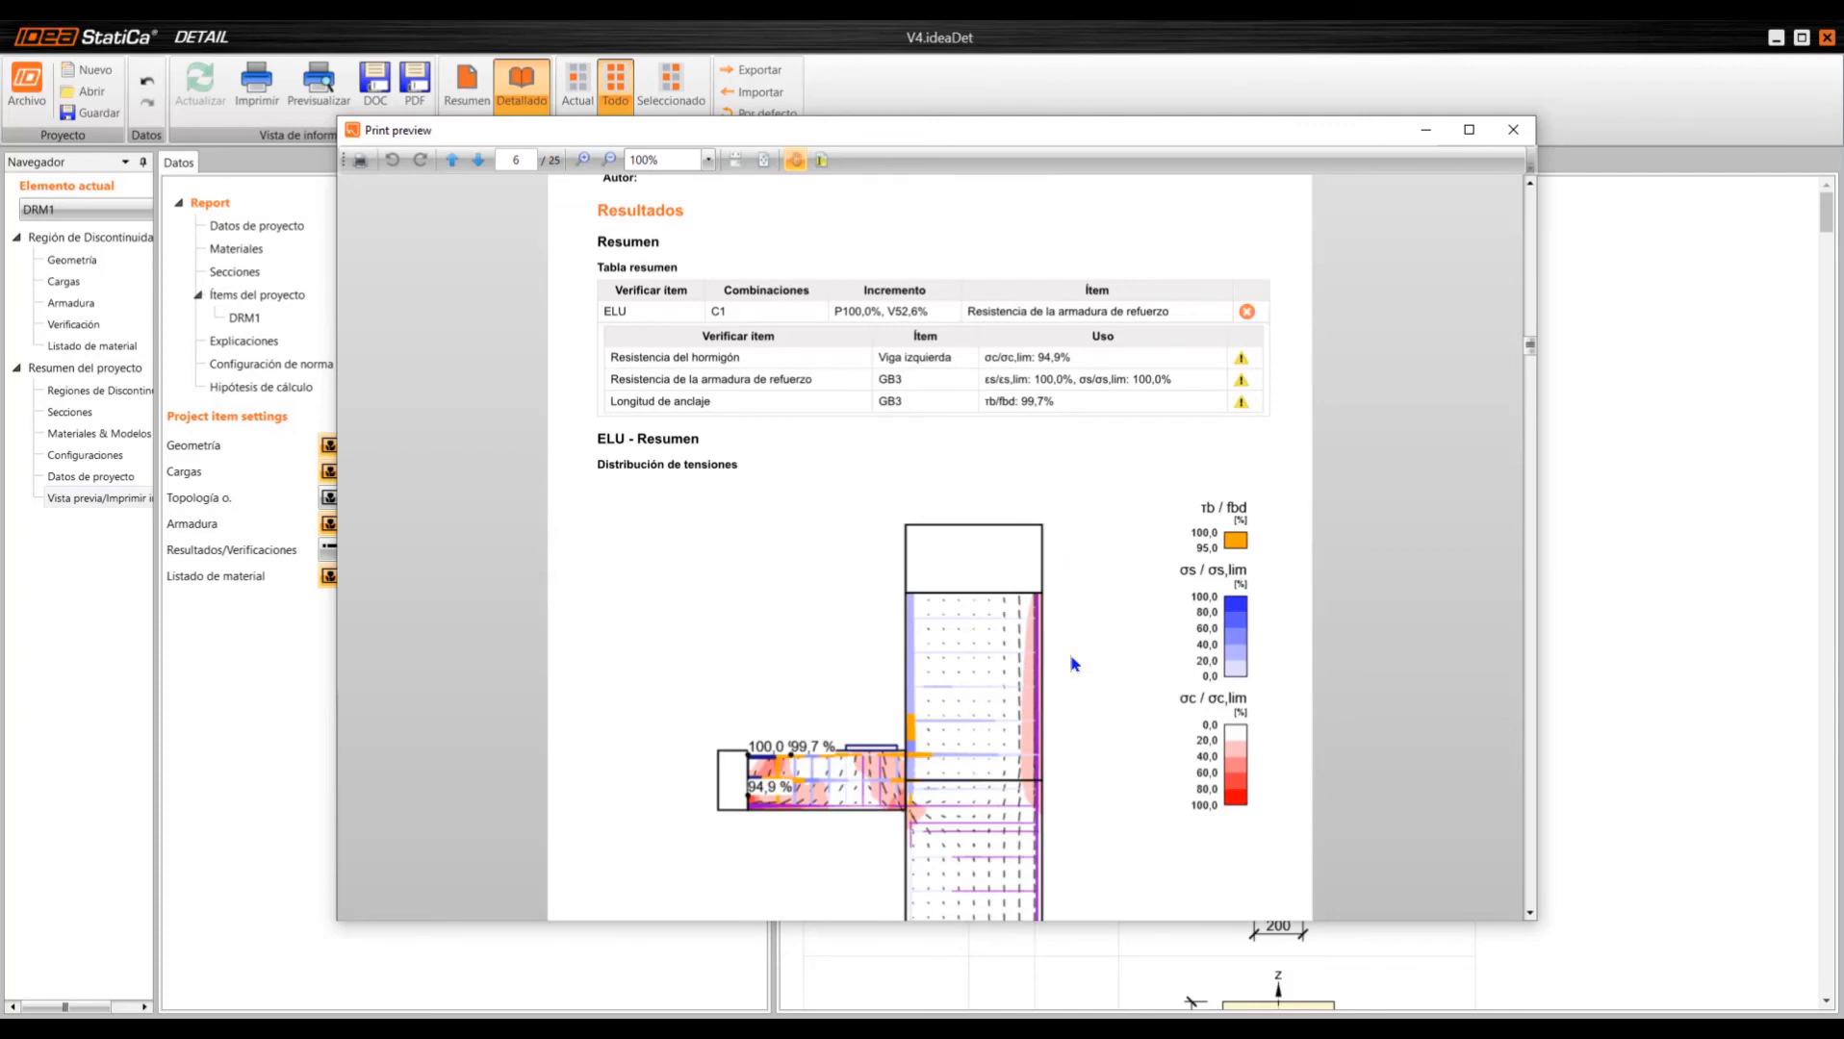
scroll(965, 712, "down", 7)
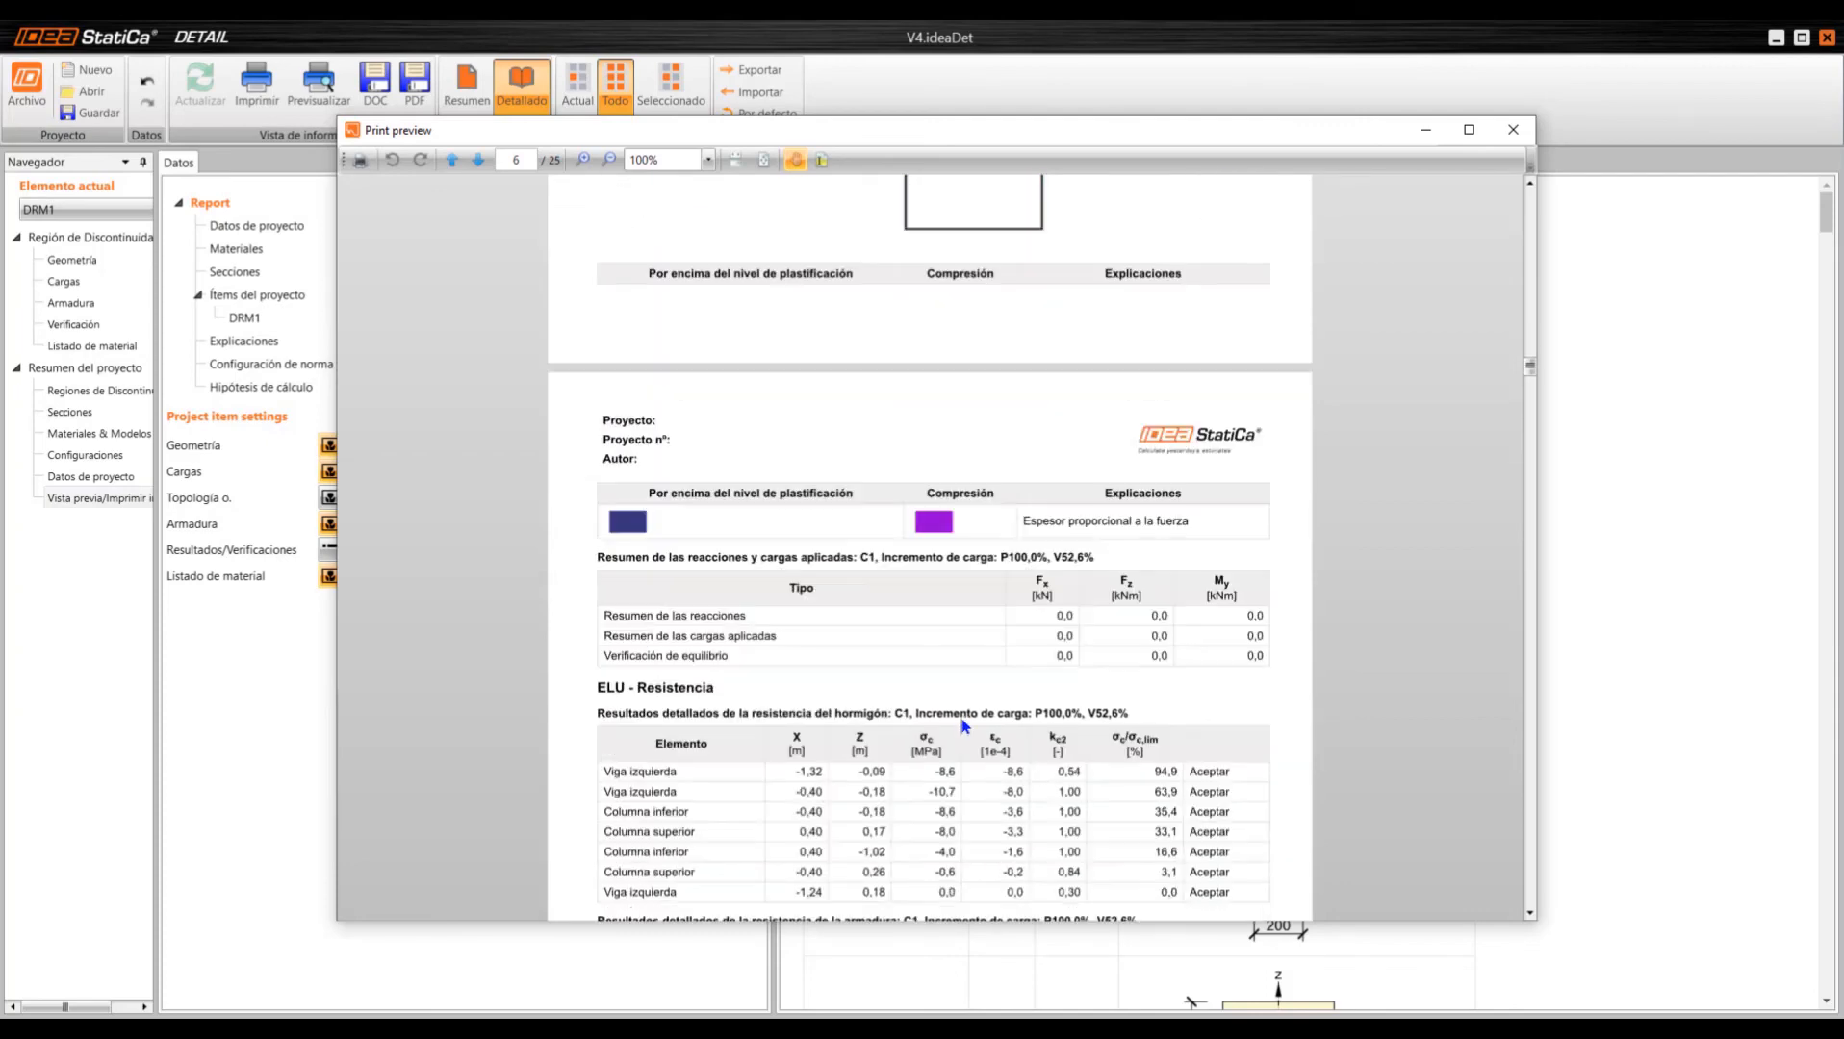
scroll(965, 726, "down", 3)
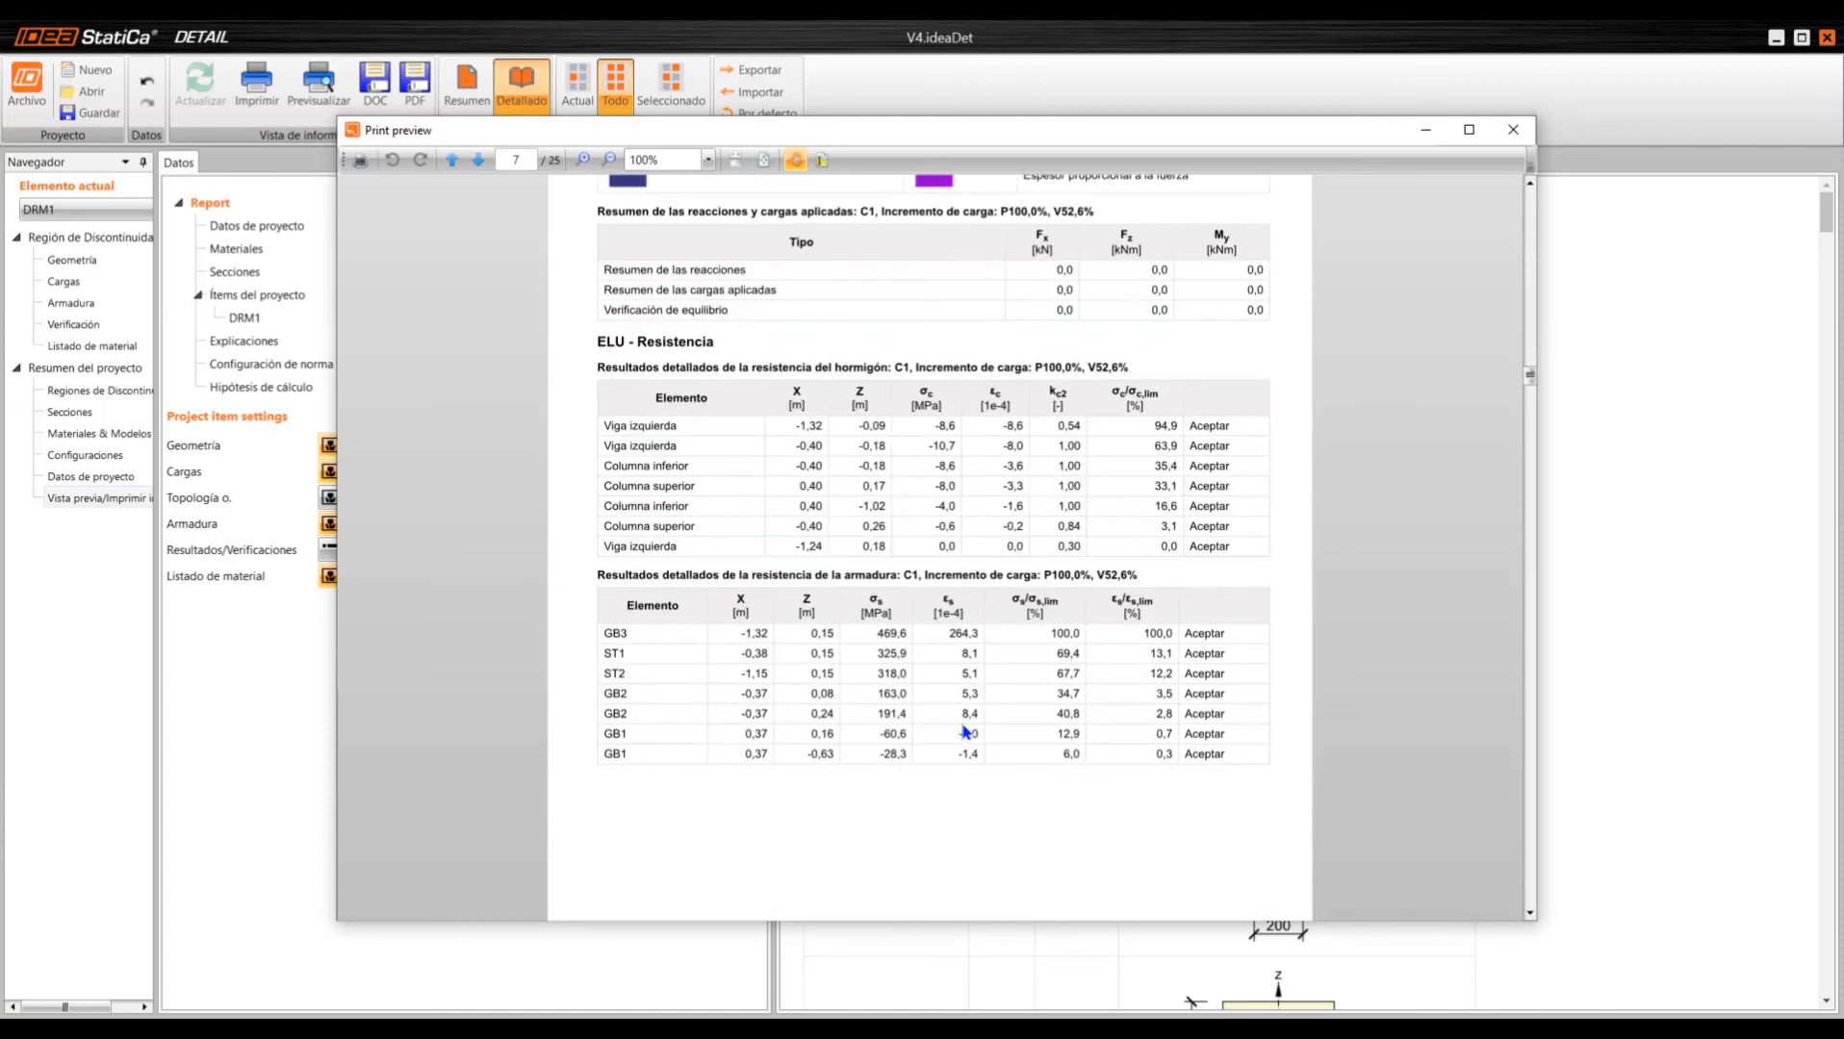
scroll(1021, 725, "down", 11)
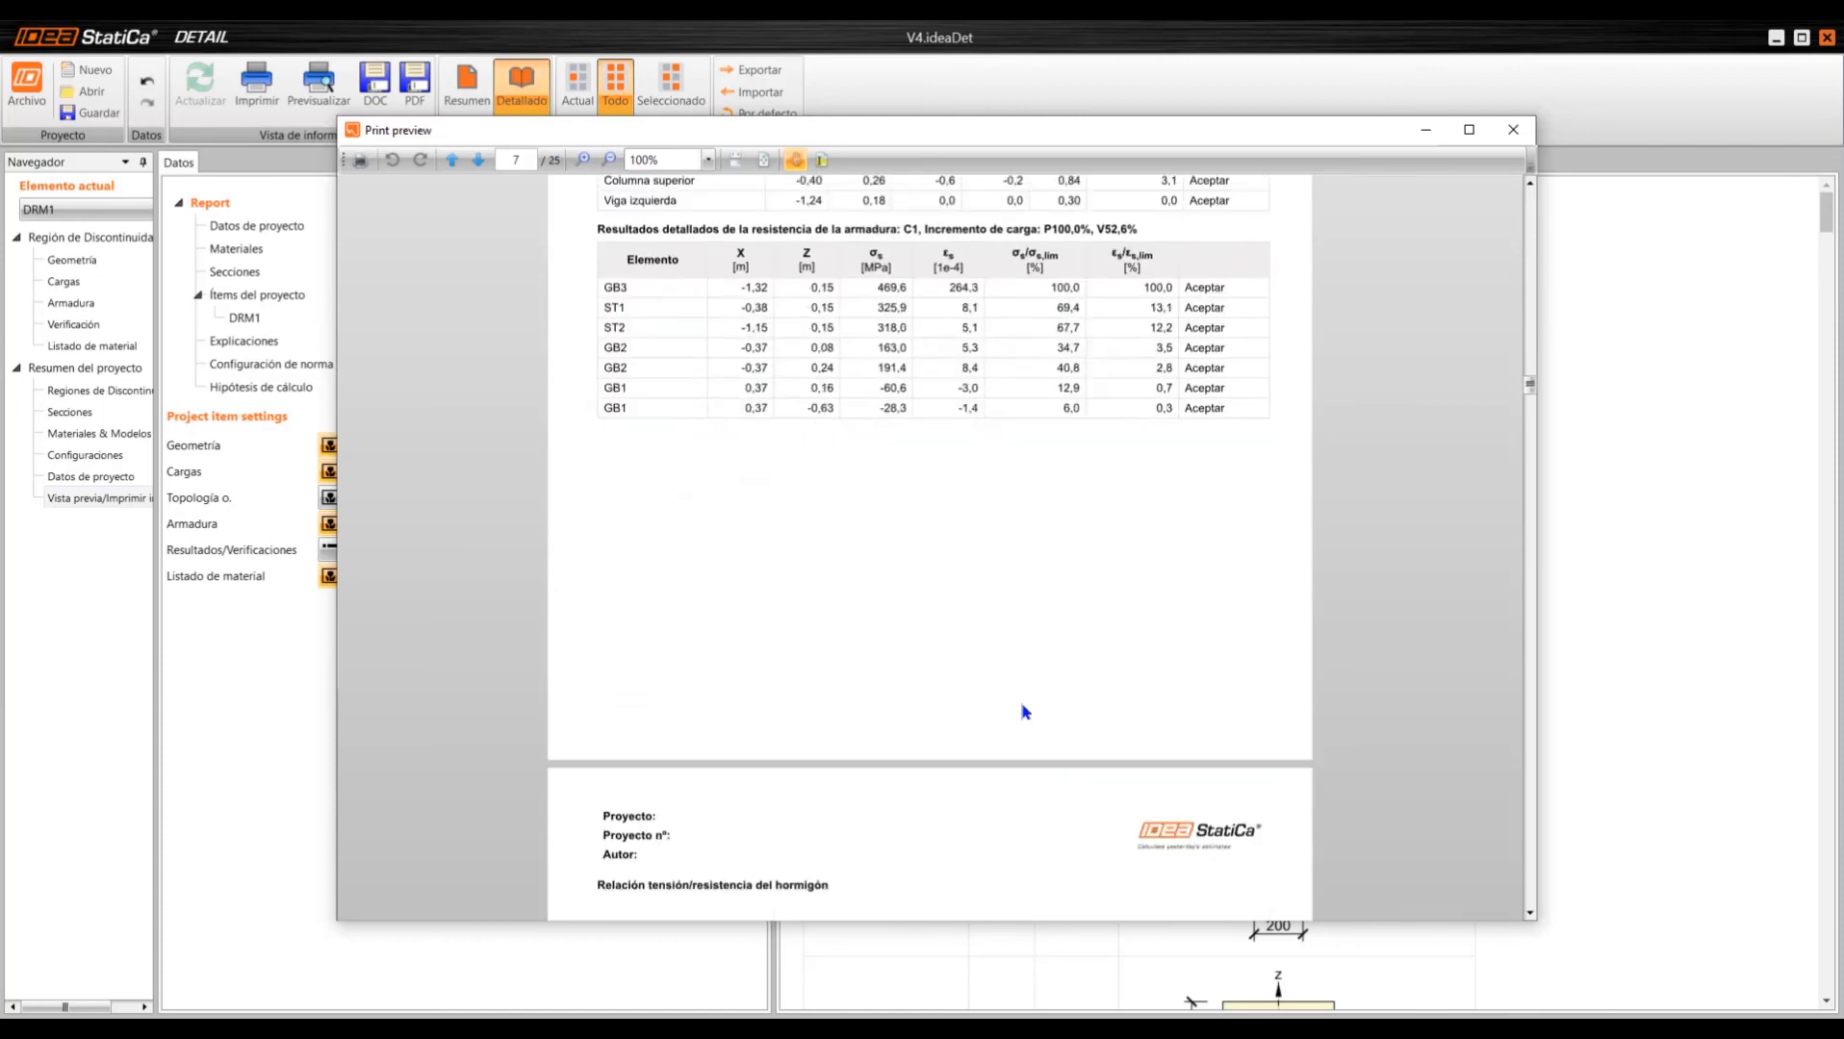
scroll(1049, 712, "down", 6)
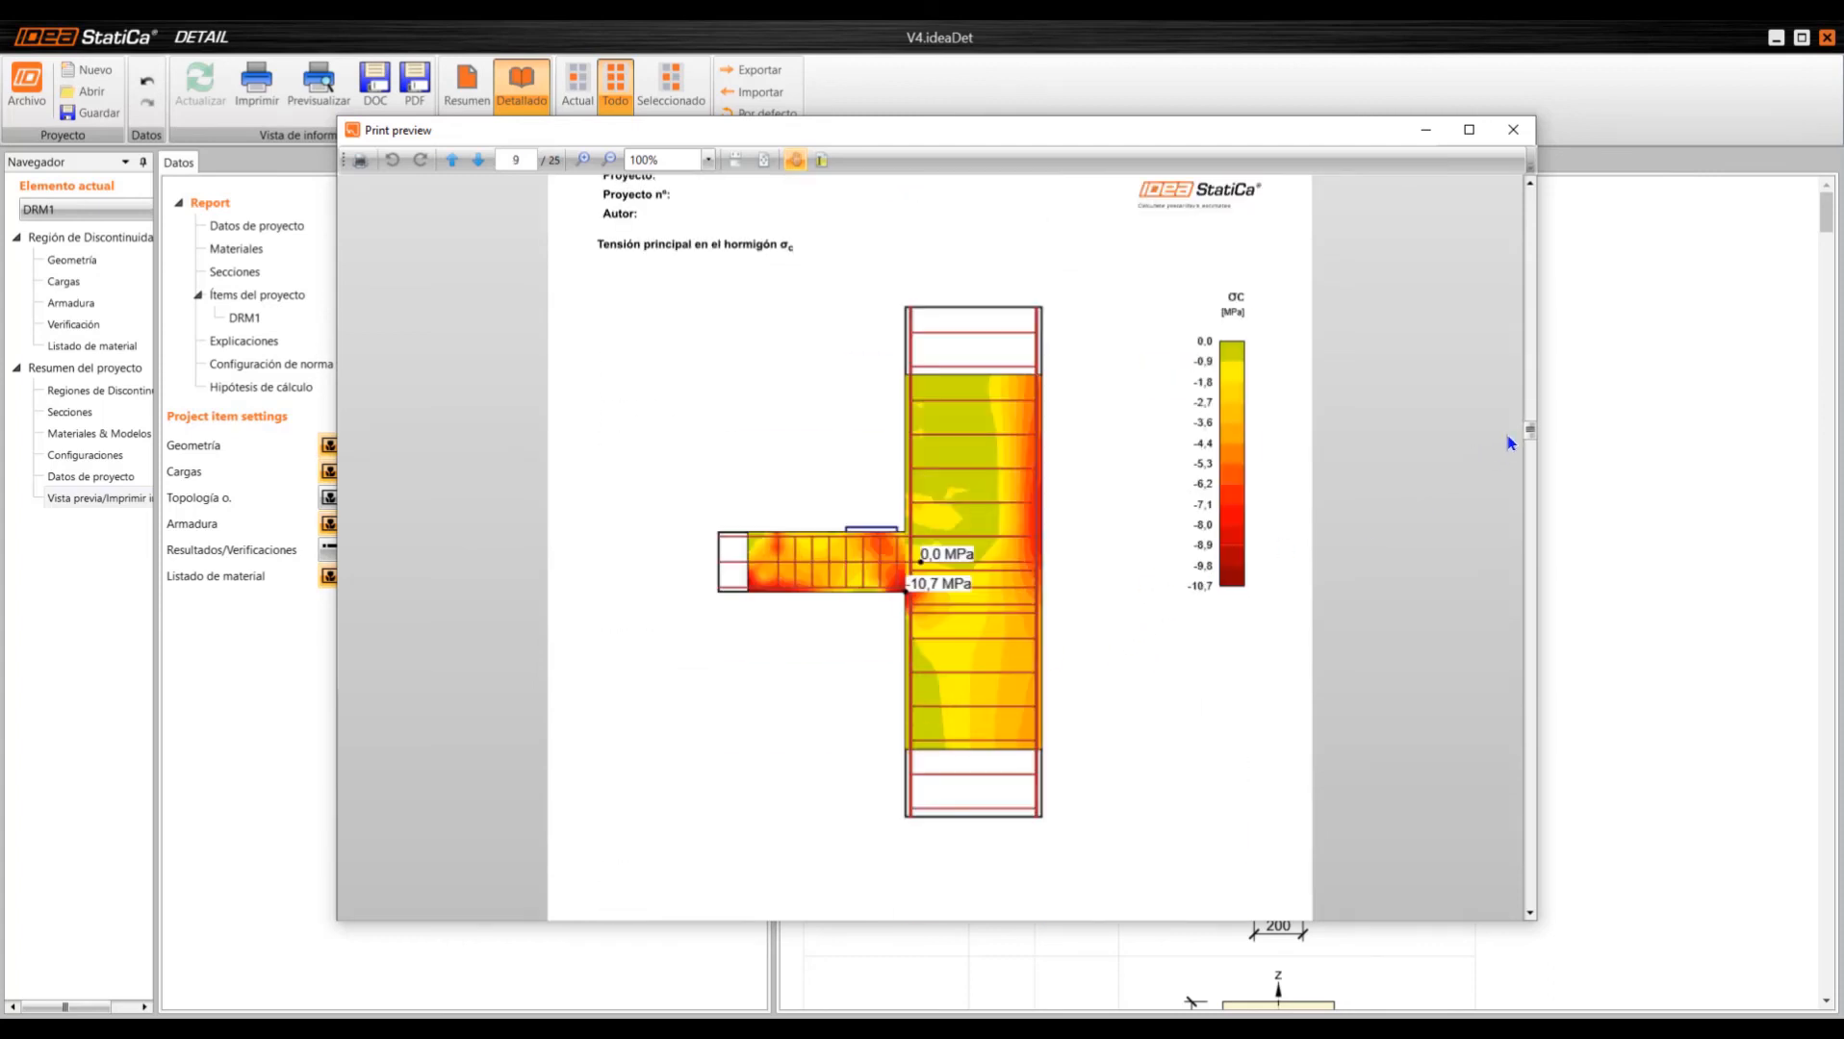
- Read the reinforcement summary table and symbol explanations near the report's end, return to its first page and close the print preview
left_click_drag(1530, 435, 1530, 864)
scroll(851, 749, "up", 3)
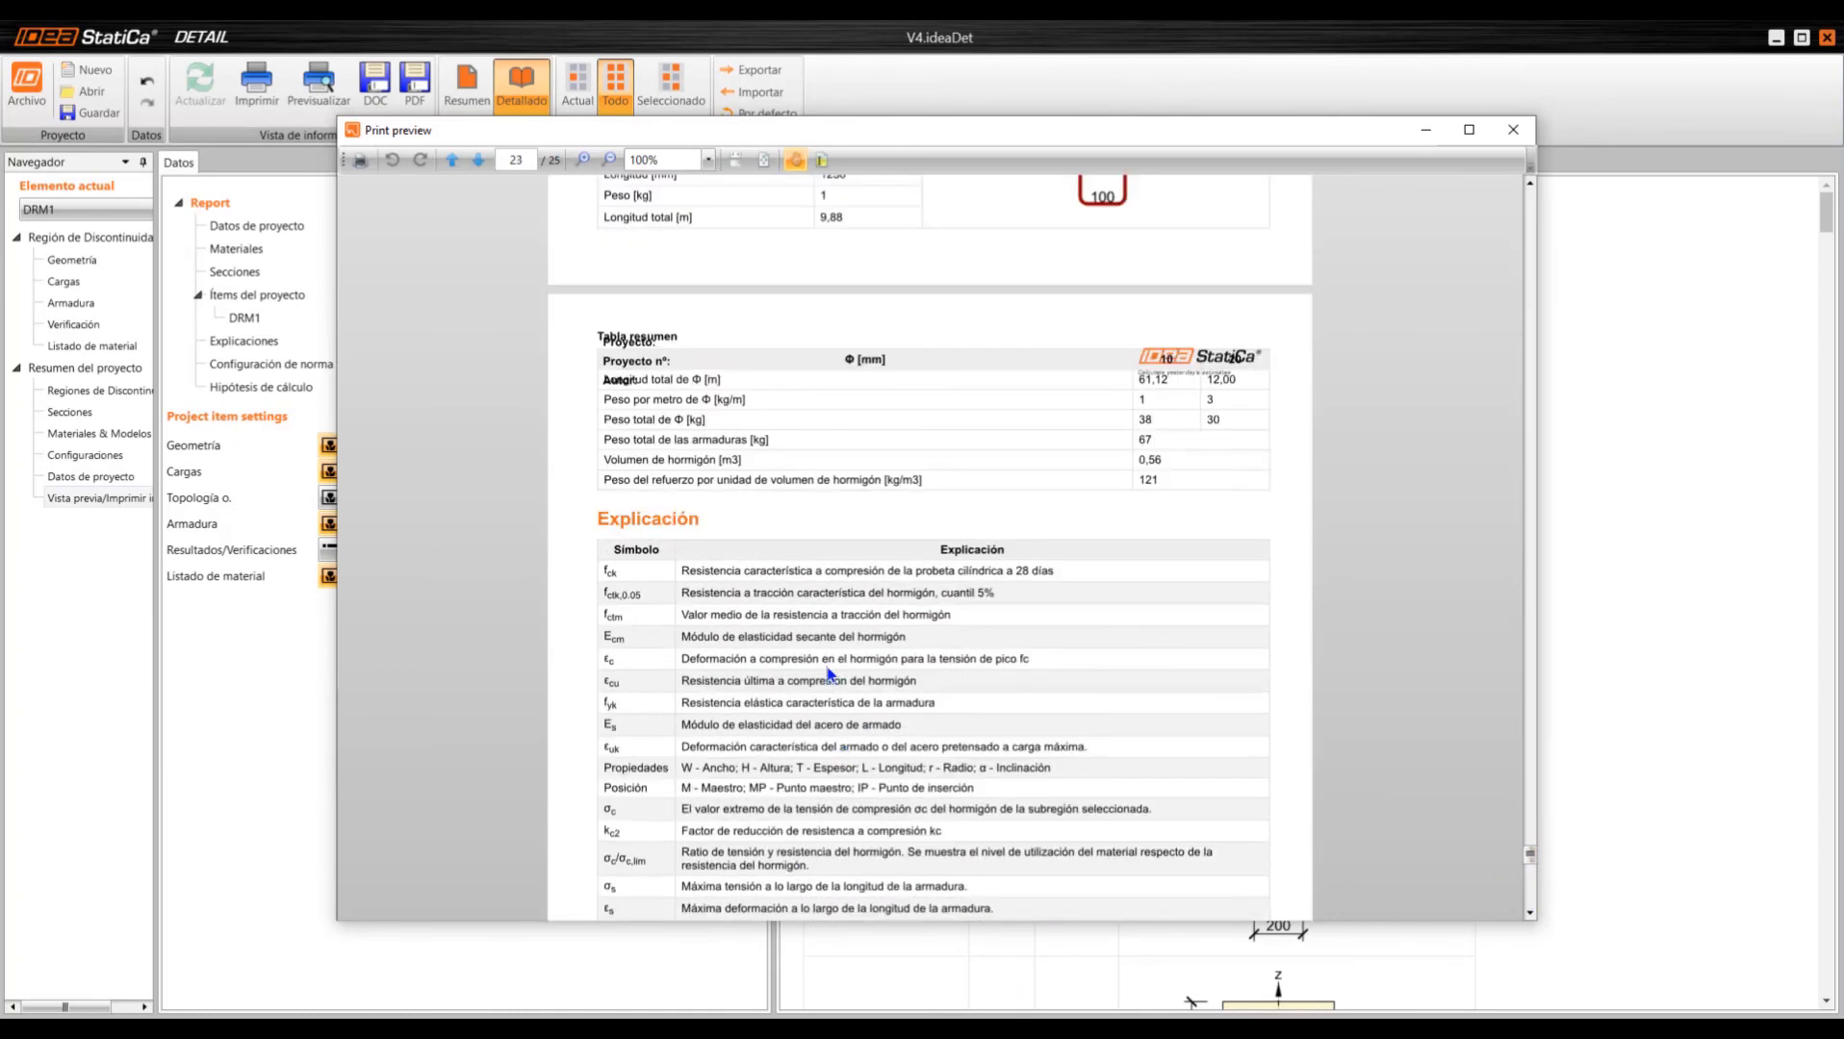
scroll(836, 649, "down", 3)
scroll(789, 351, "down", 3)
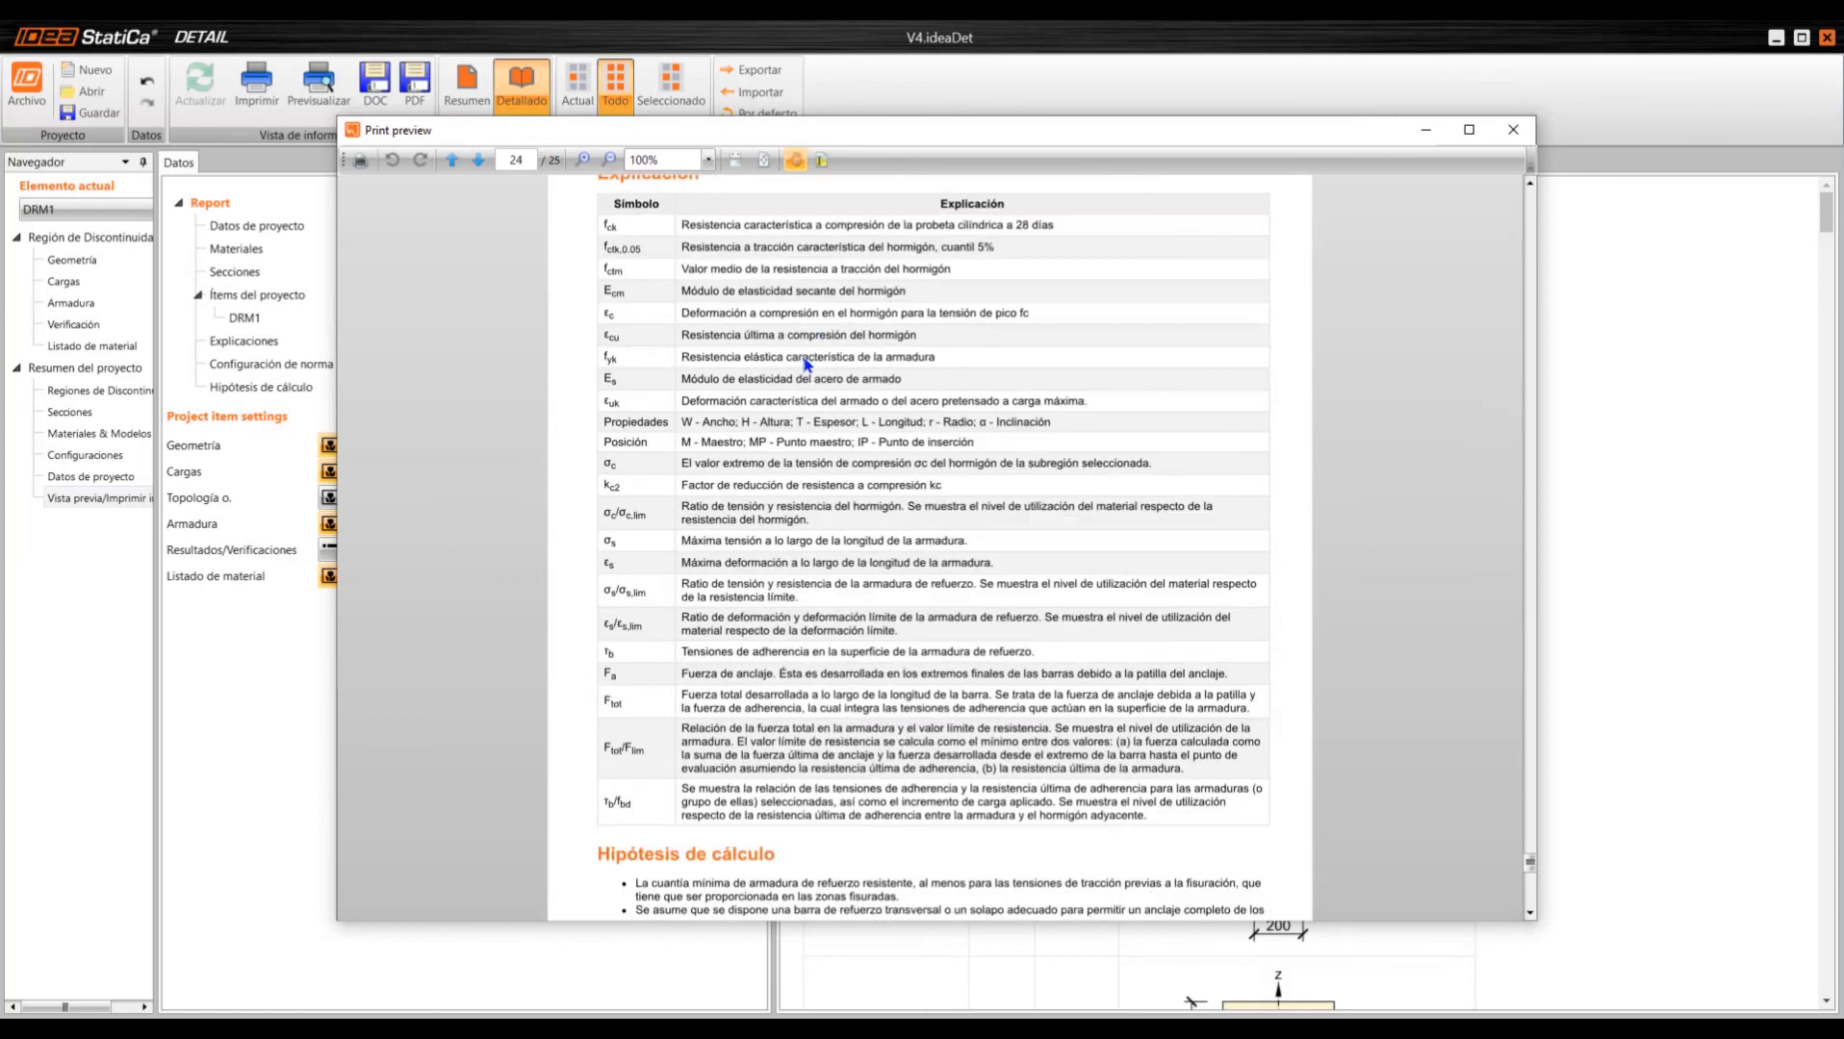
scroll(866, 500, "up", 3)
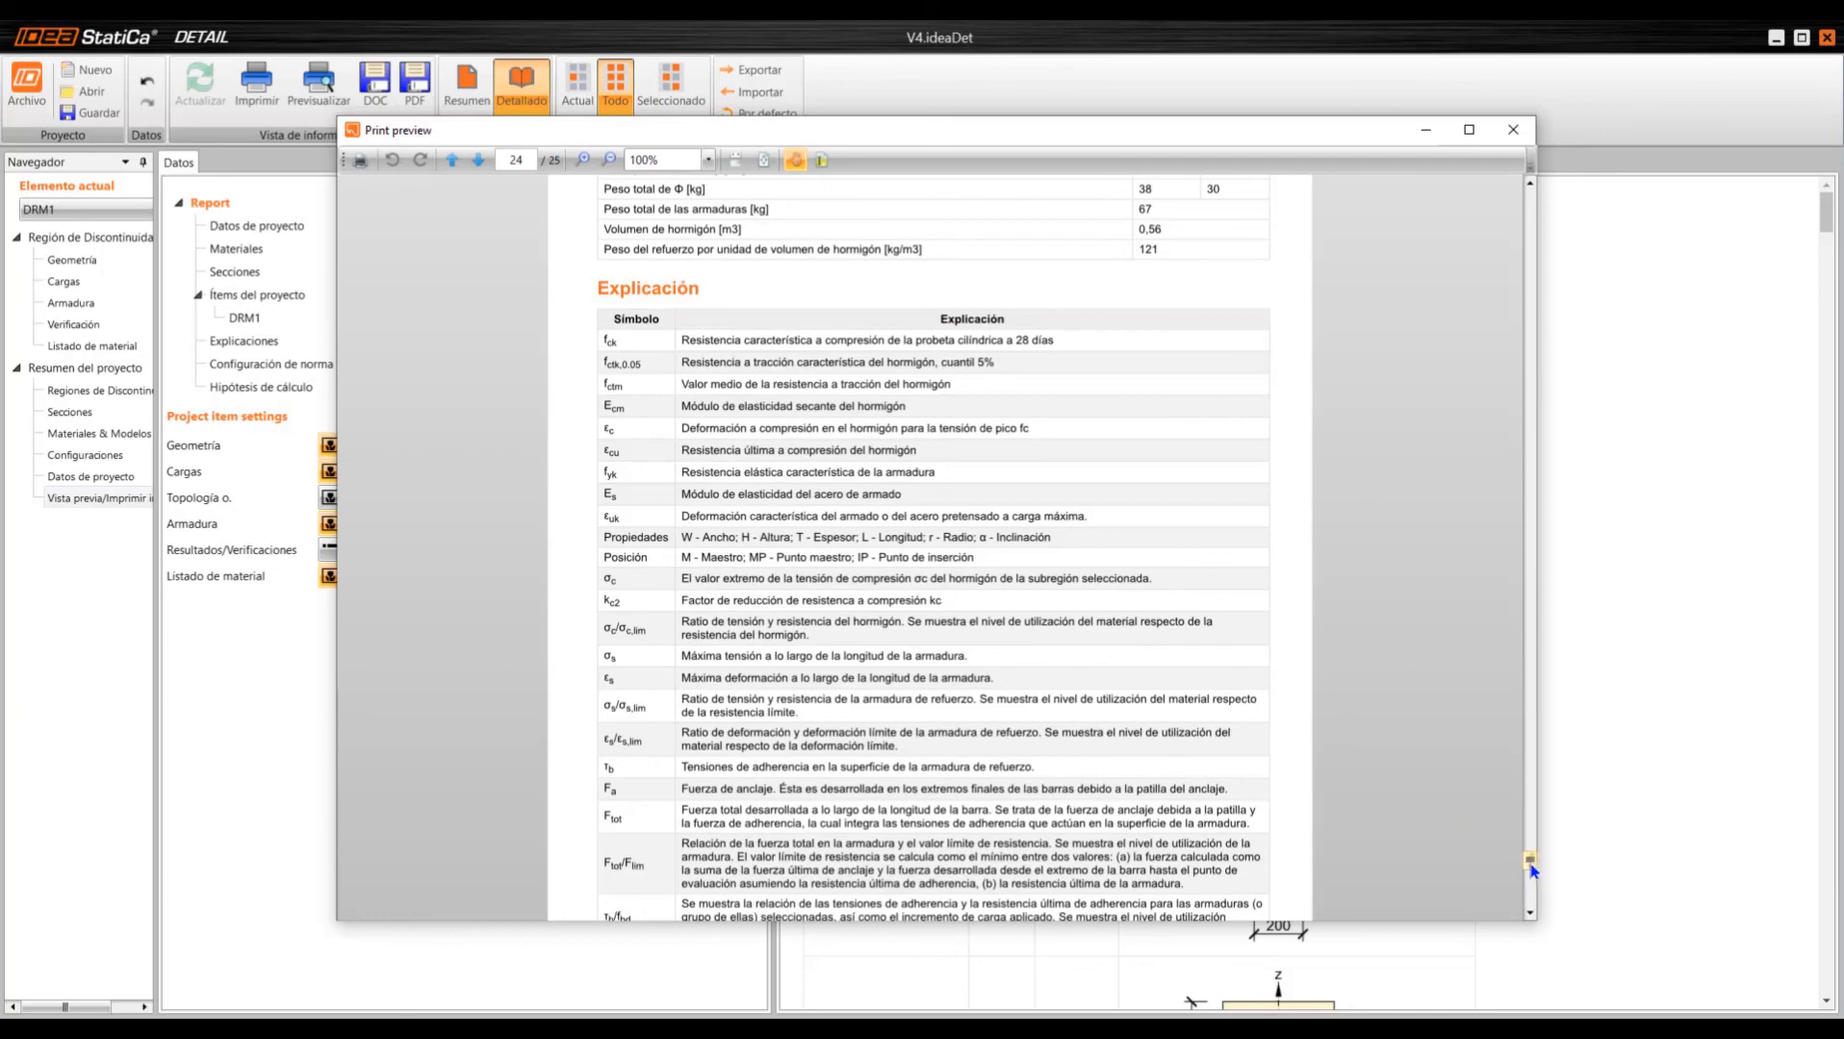
left_click_drag(1530, 863, 1530, 197)
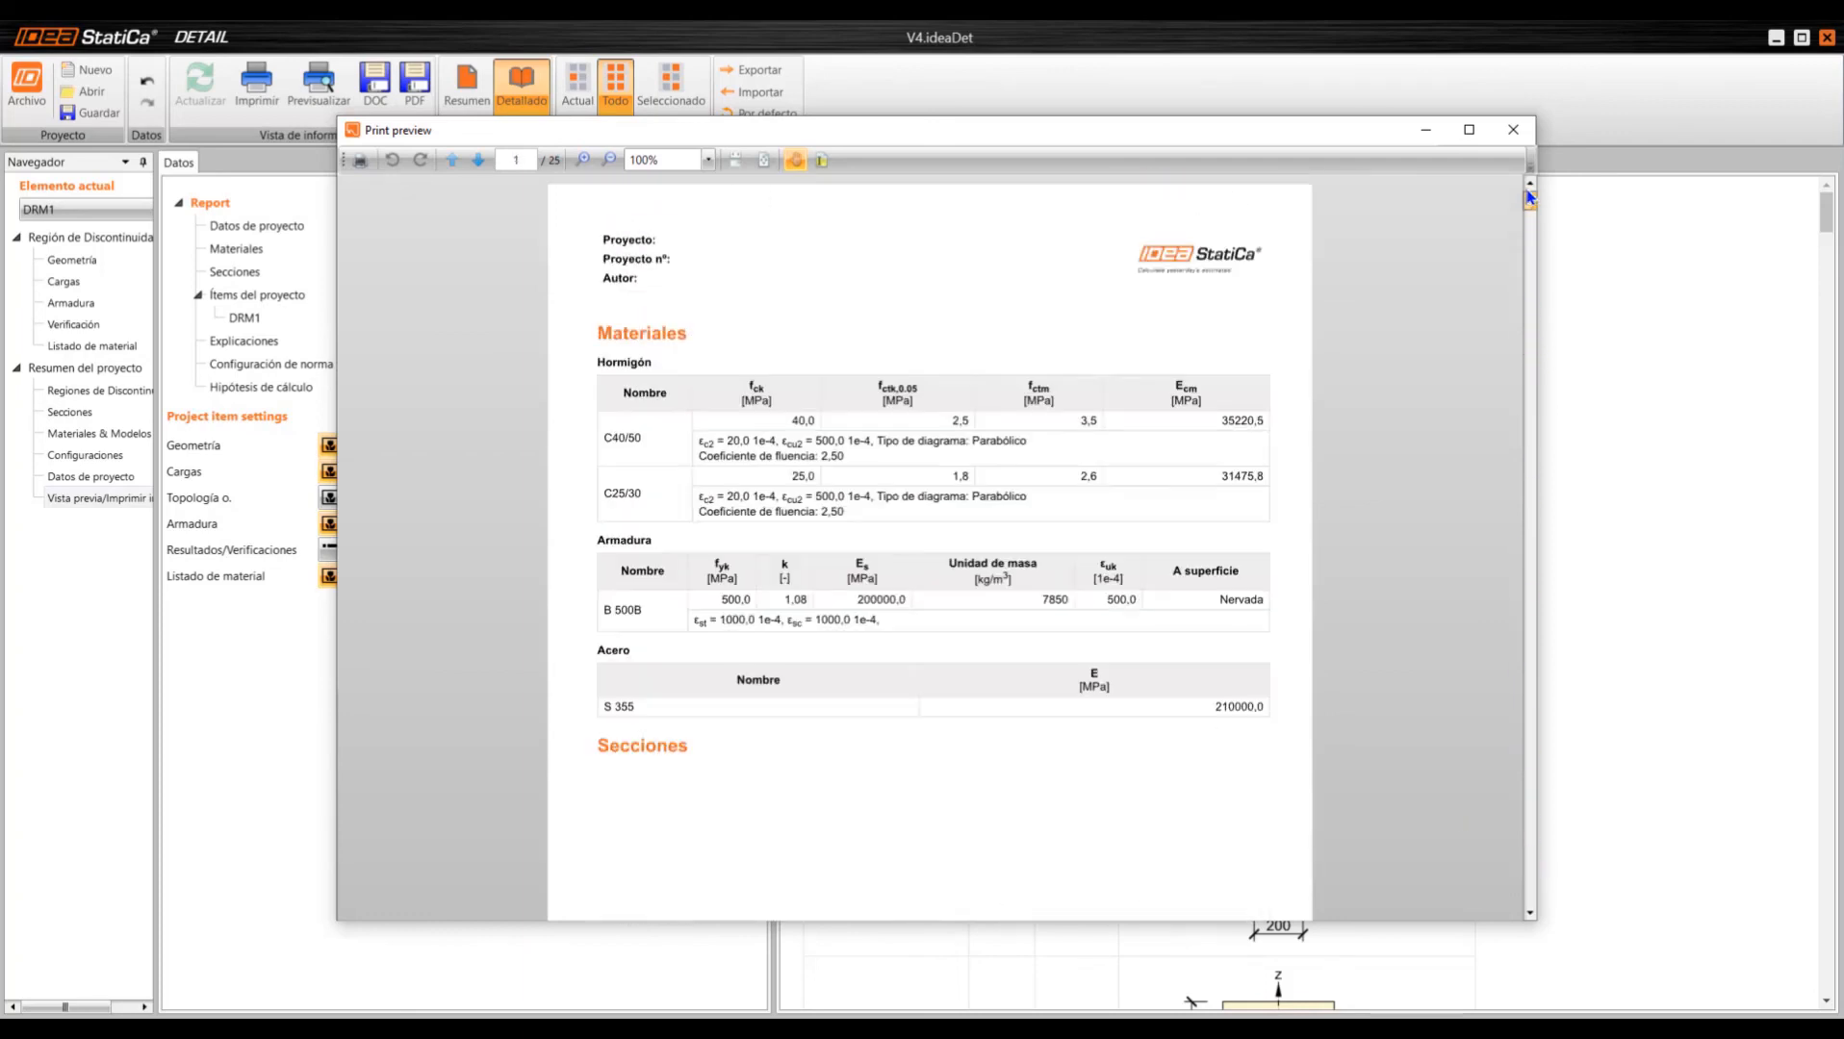
left_click(1514, 133)
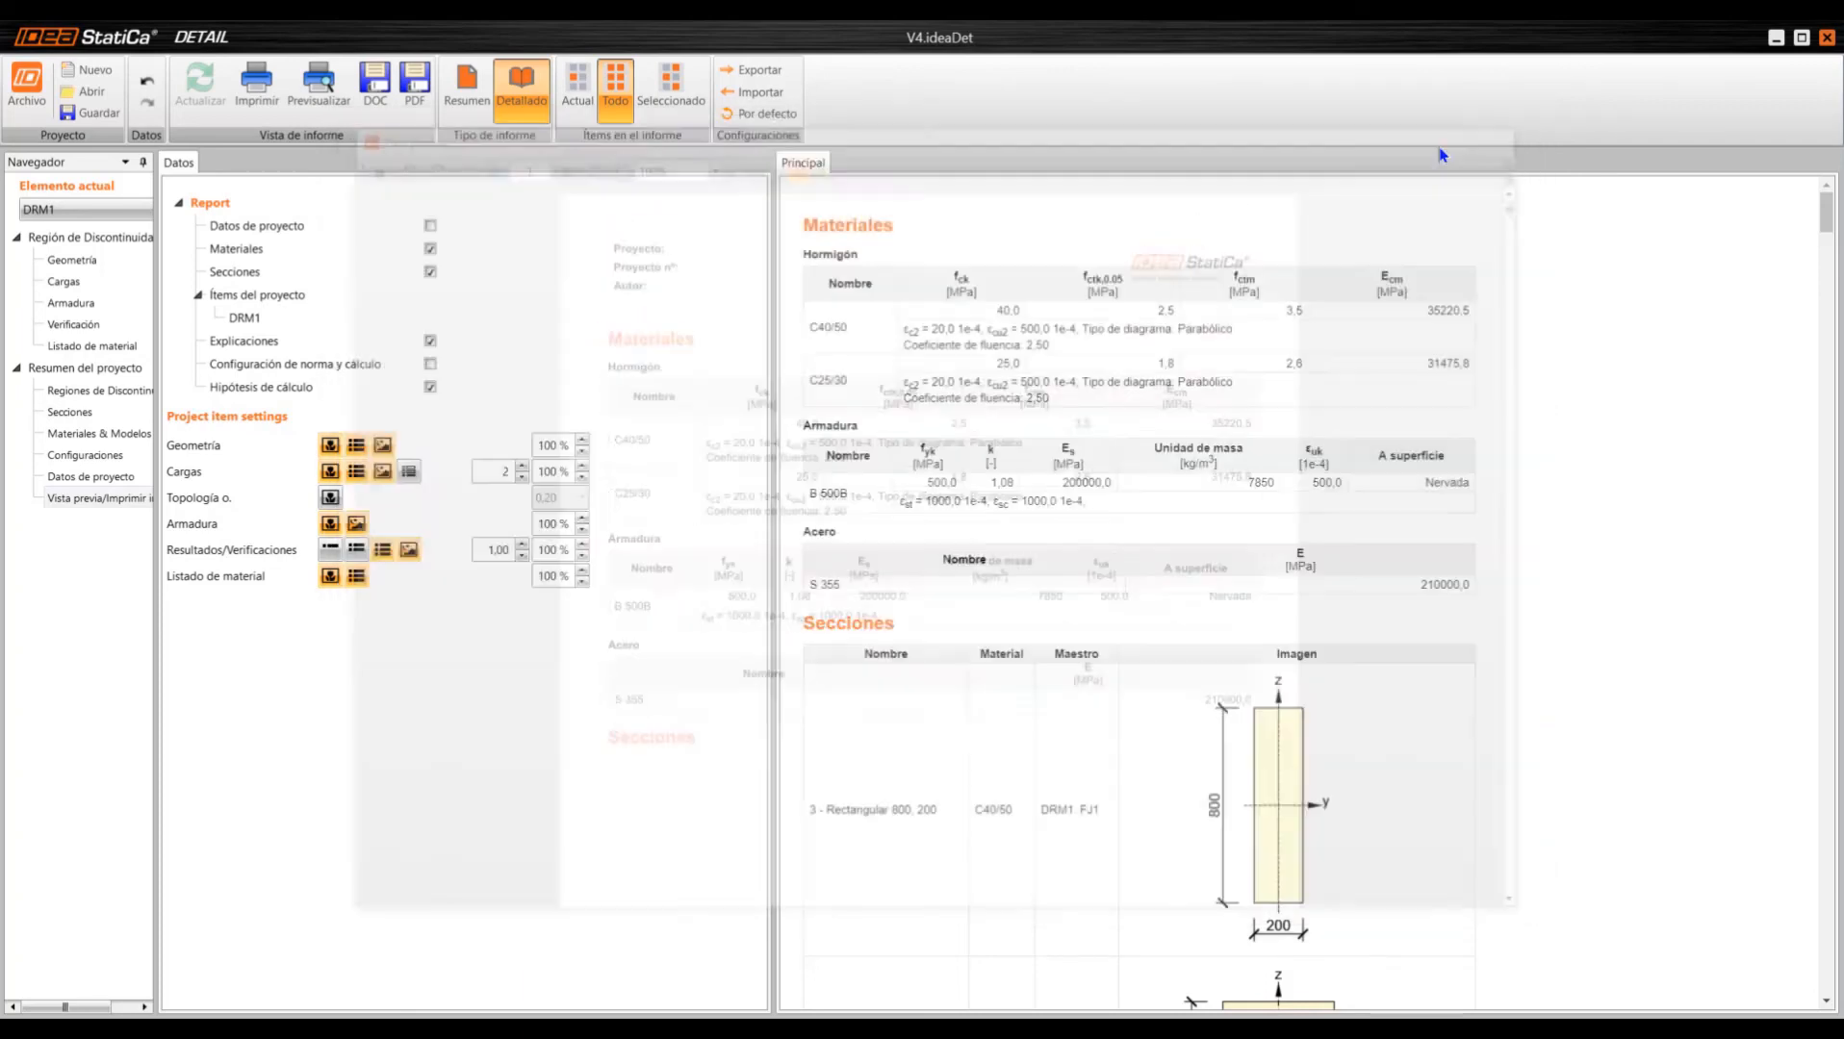